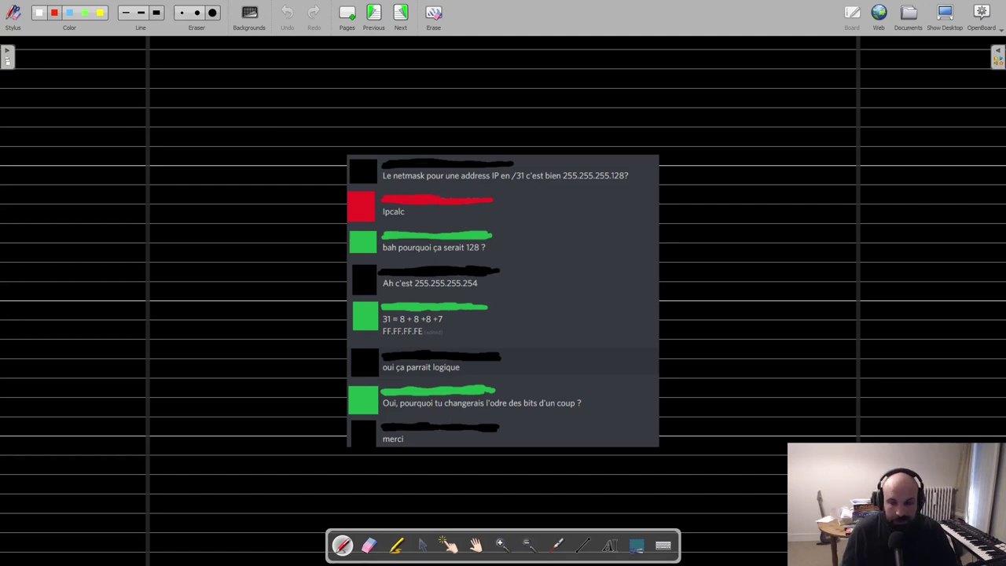
- Switch to the moanin.pdf document in Firefox and highlight the paragraph explaining the ":2023" tag in section 2.2.1
key("alt+Tab")
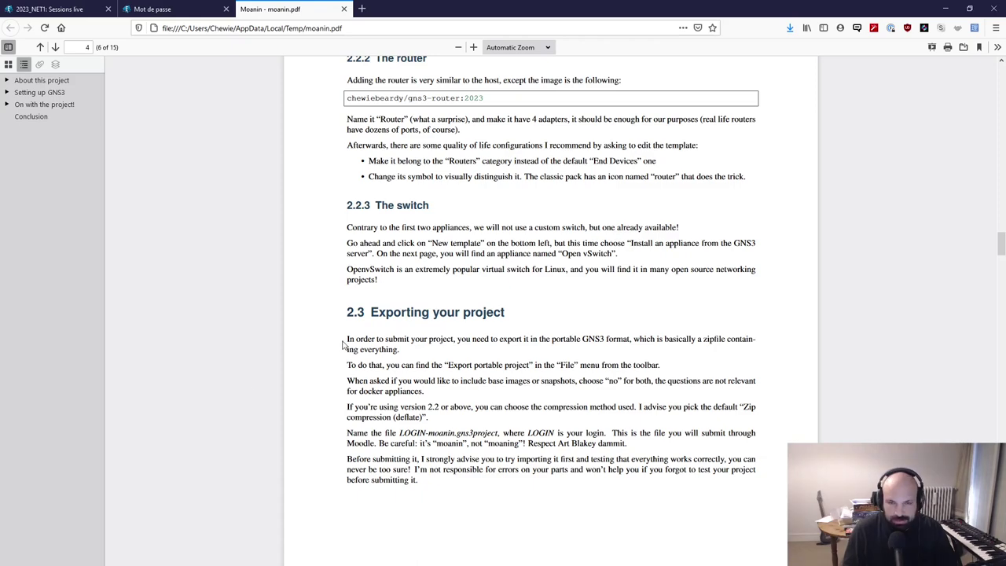
scroll(438, 312, "up", 3)
scroll(438, 312, "up", 3)
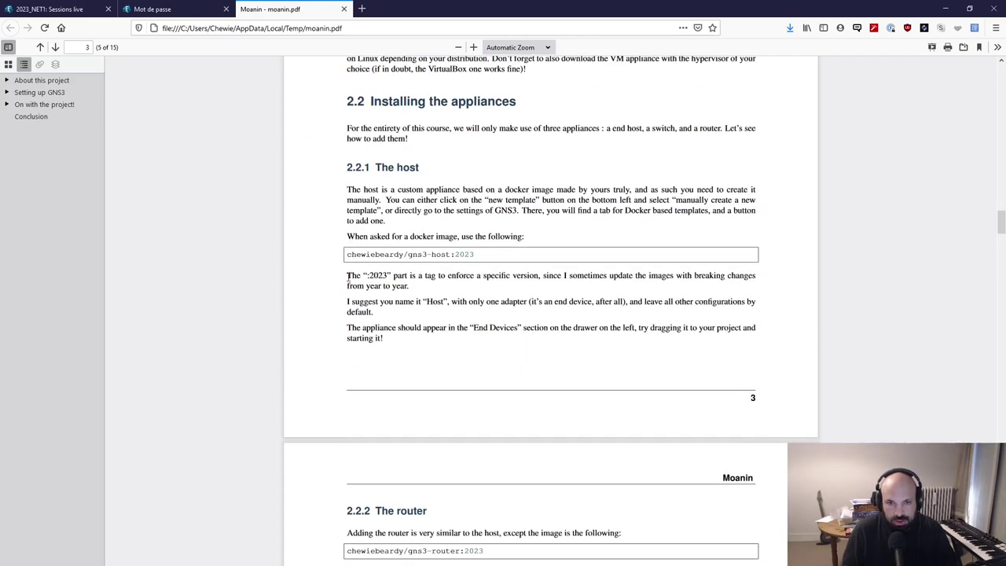
left_click_drag(348, 275, 349, 277)
left_click(419, 292)
left_click_drag(409, 286, 340, 284)
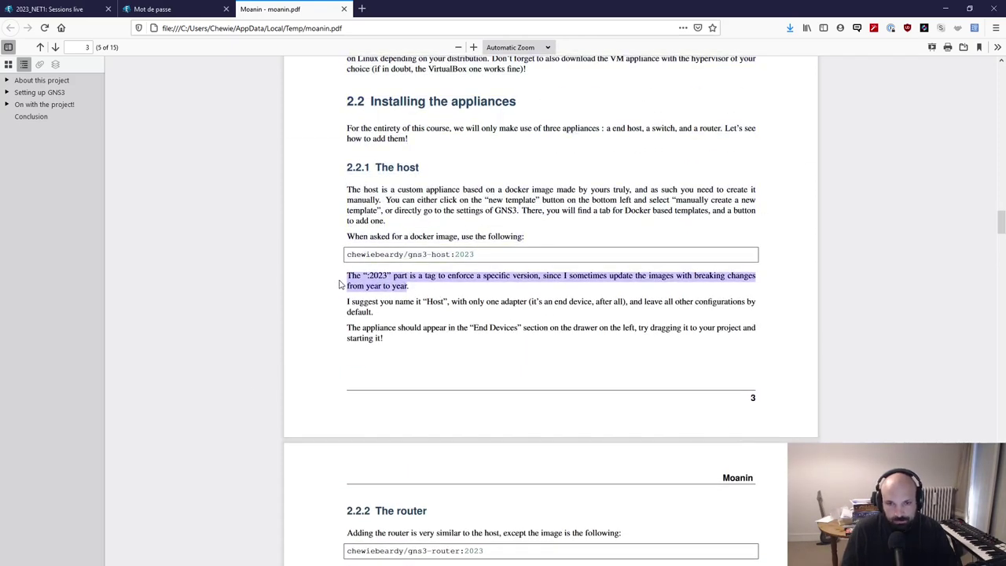
left_click(341, 284)
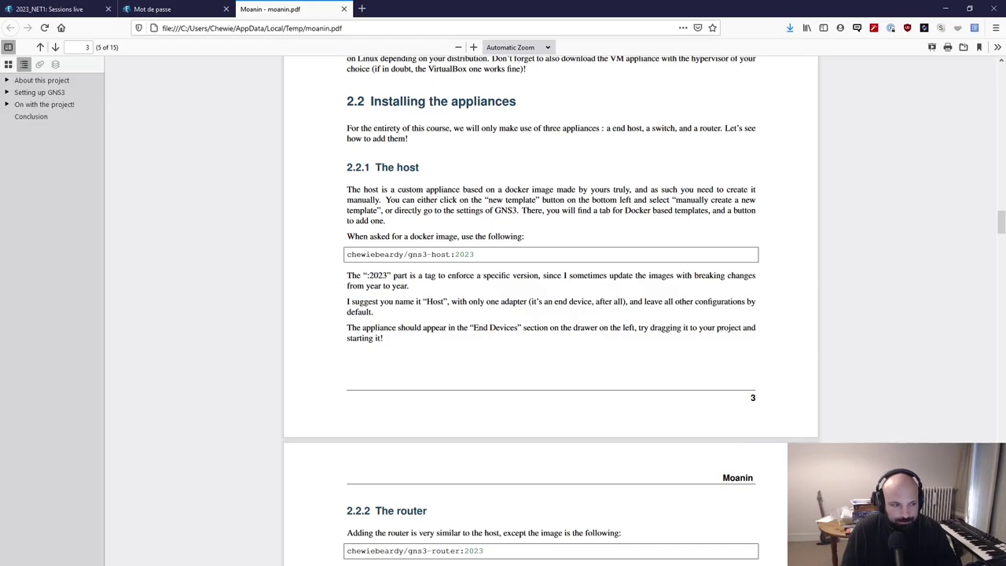
- Return to OpenBoard, go to the GNS3 Setup Wizard screenshot page and draw a short red stroke beside the first VirtualBox error message
key("alt+Tab")
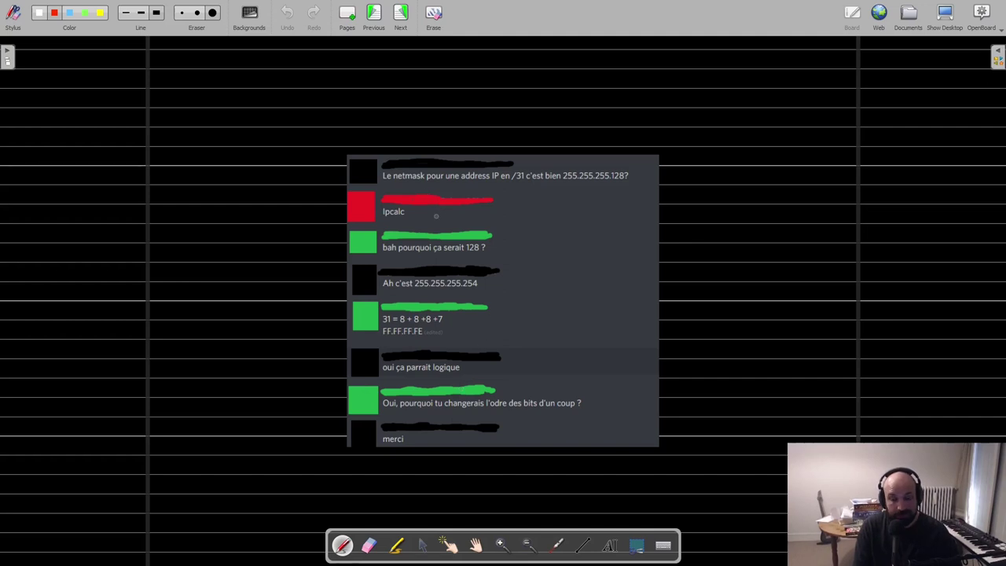
left_click(401, 22)
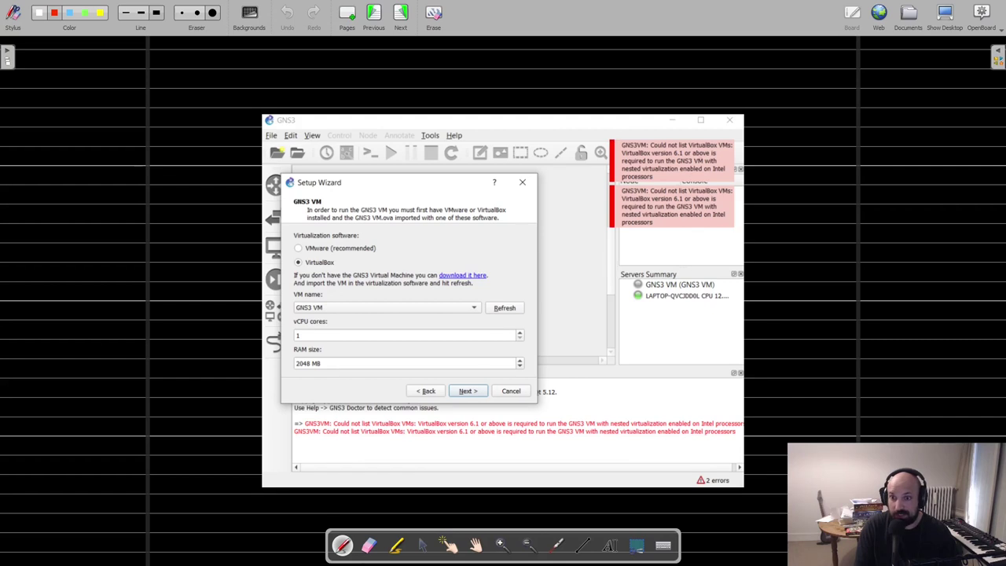
left_click_drag(610, 143, 610, 179)
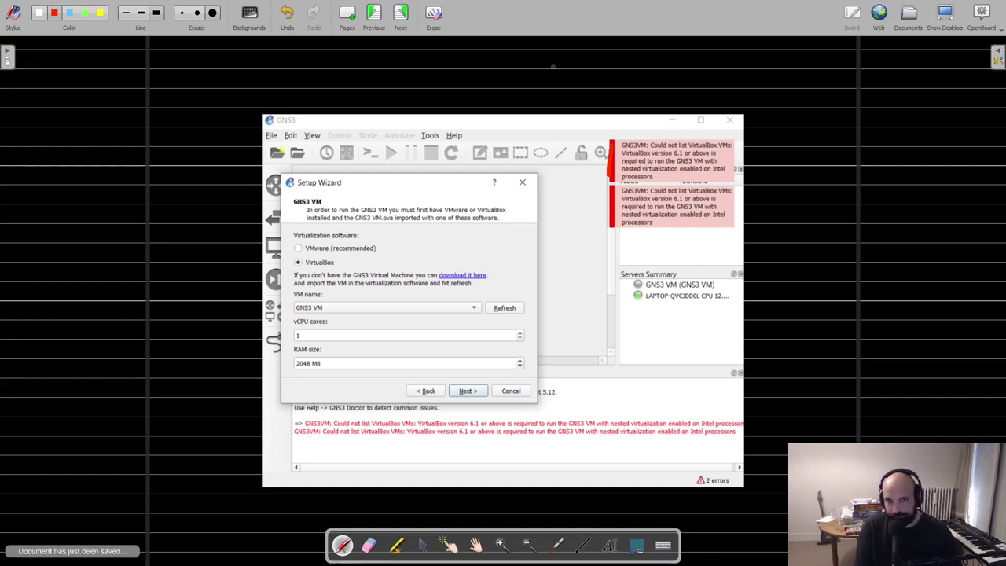
- Go to the chat page about VPCs, and switch to GNS3 to point out the VPCS entry among the end devices
left_click(401, 24)
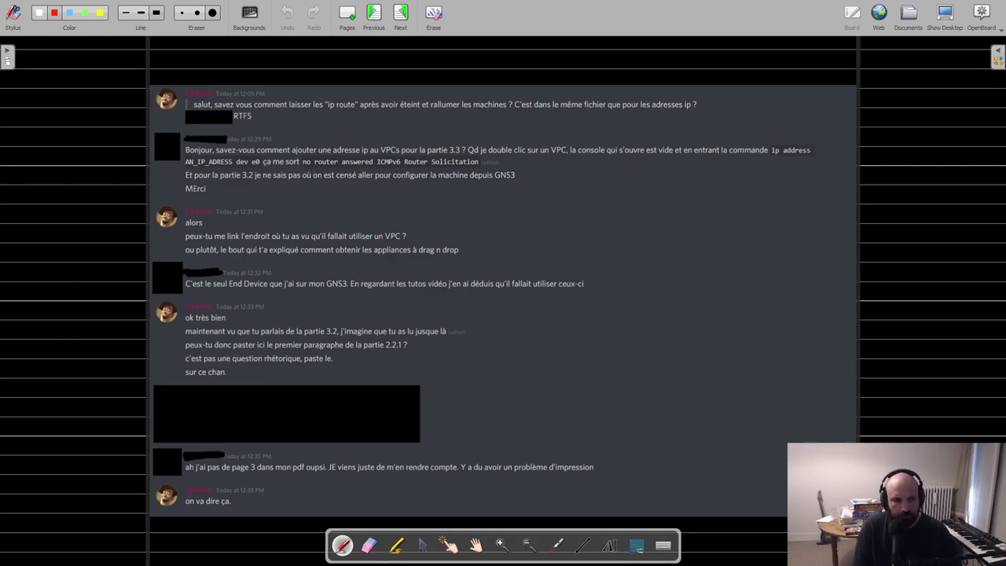
key("alt+Tab")
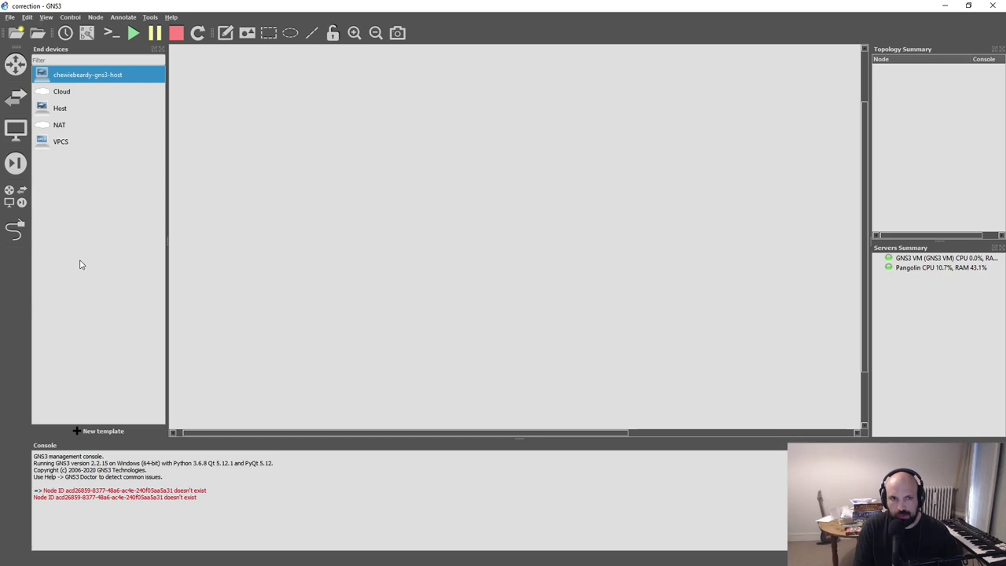
left_click(66, 143)
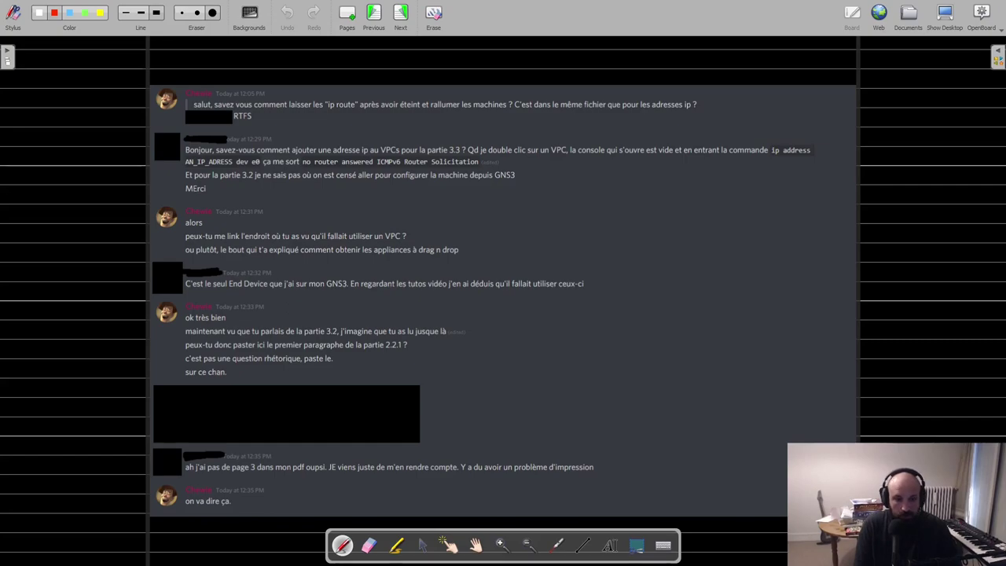
- Switch to the project PDF and read the paragraph in section 2.2.1 about creating the host appliance manually
key("alt+Tab")
scroll(220, 344, "up", 3)
scroll(220, 343, "down", 2)
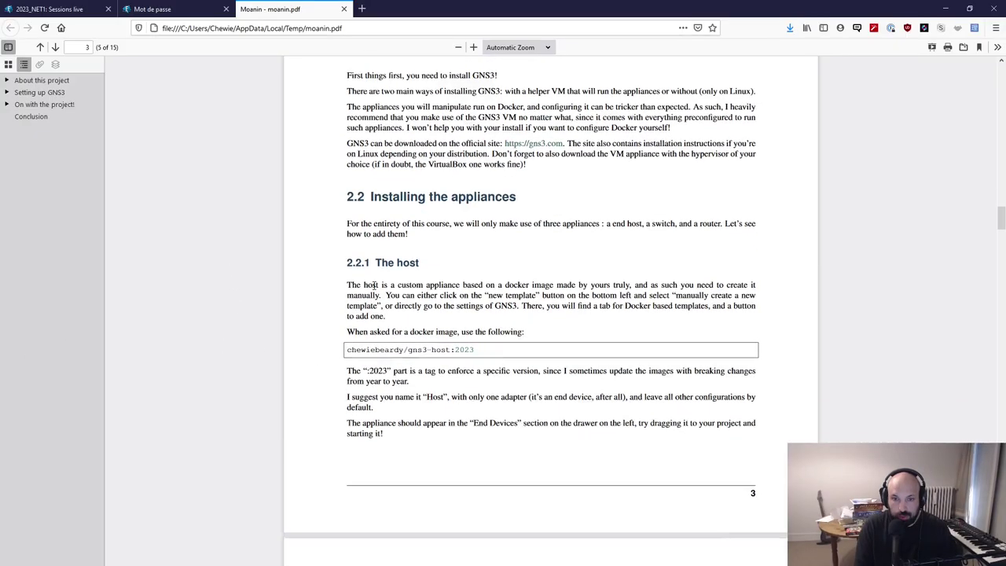
left_click_drag(348, 240, 726, 249)
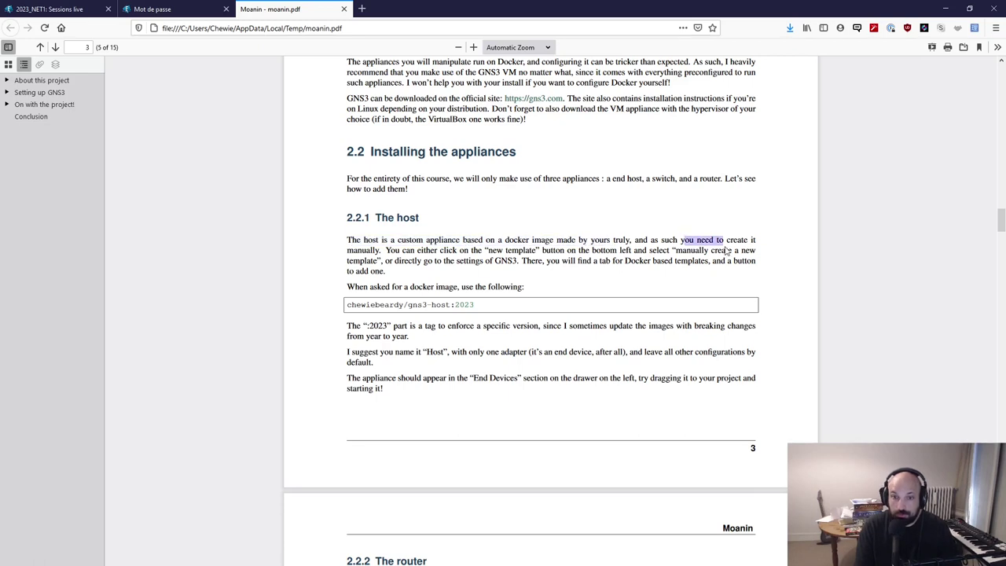
triple_click(375, 249)
left_click(414, 322)
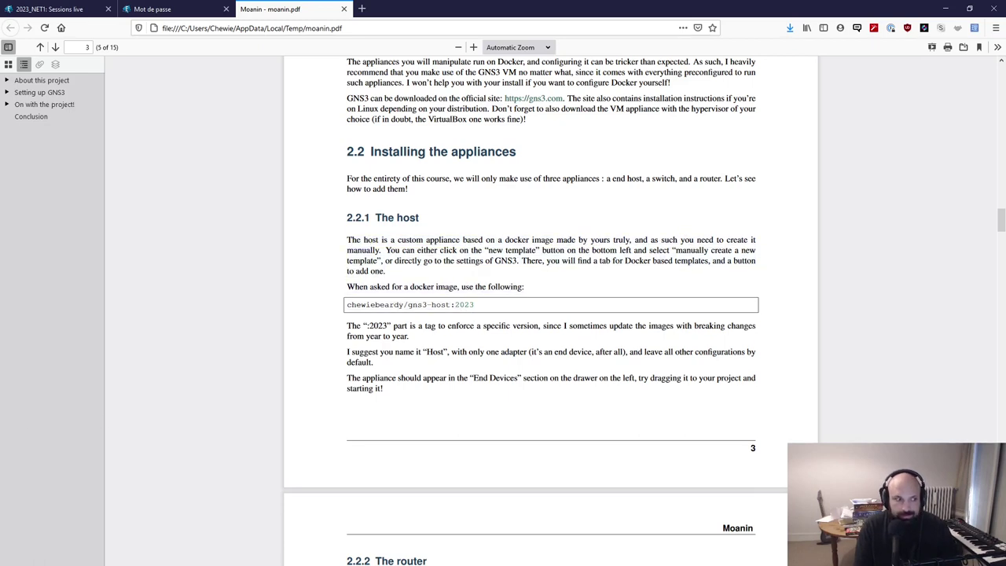
- Return to OpenBoard and page through the student message screenshots up to the question about naming the submission file
key("alt+Tab")
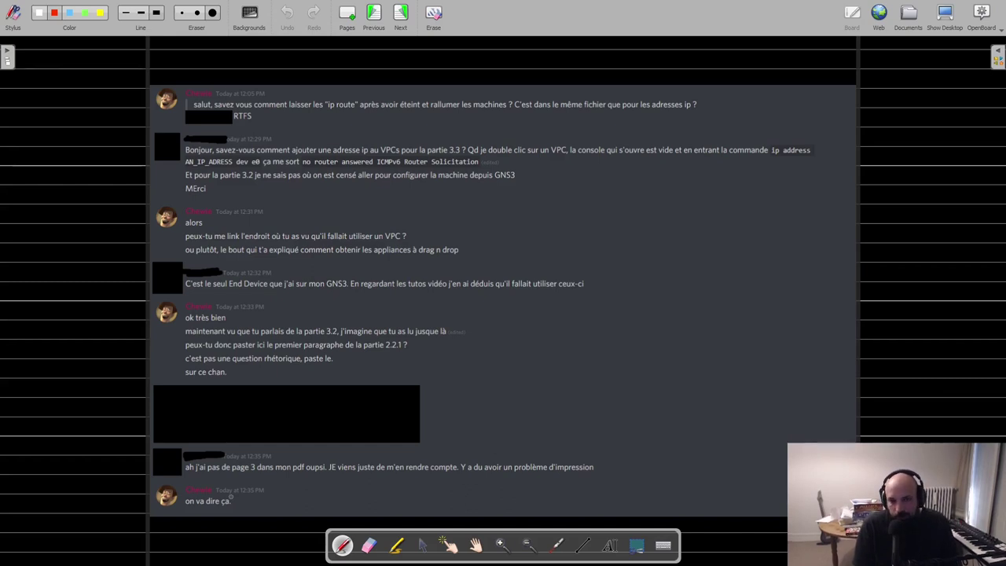
left_click(400, 16)
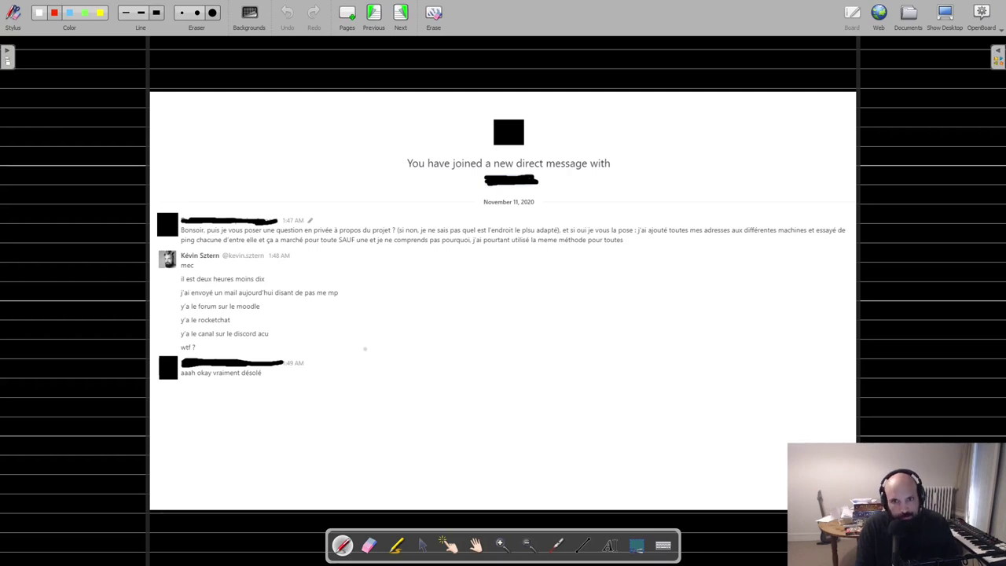
left_click(400, 12)
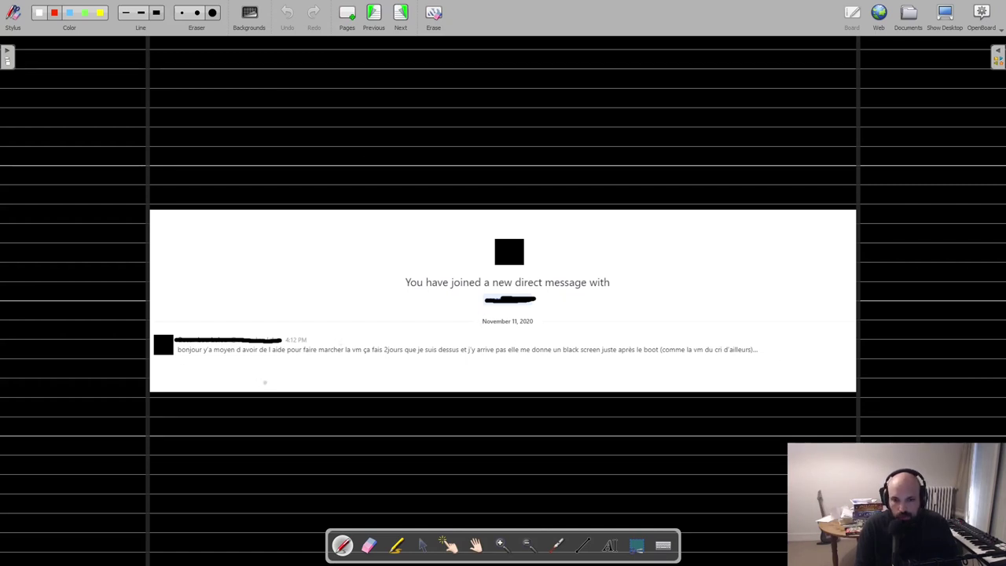
left_click(401, 14)
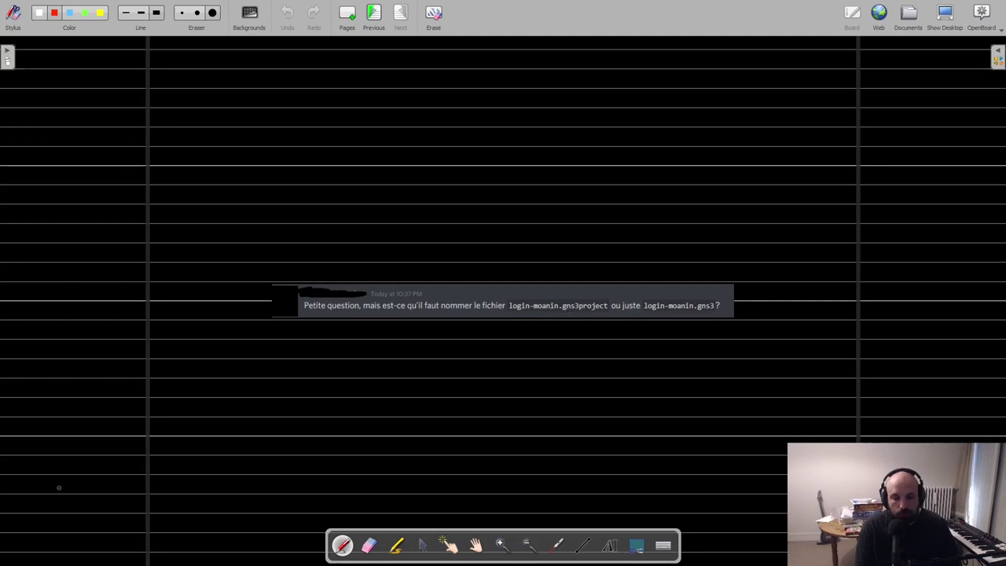
- Switch to the PDF and point out the required LOGIN-moanin.gns3project file name in section 2.3, Exporting your project
key("alt+Tab")
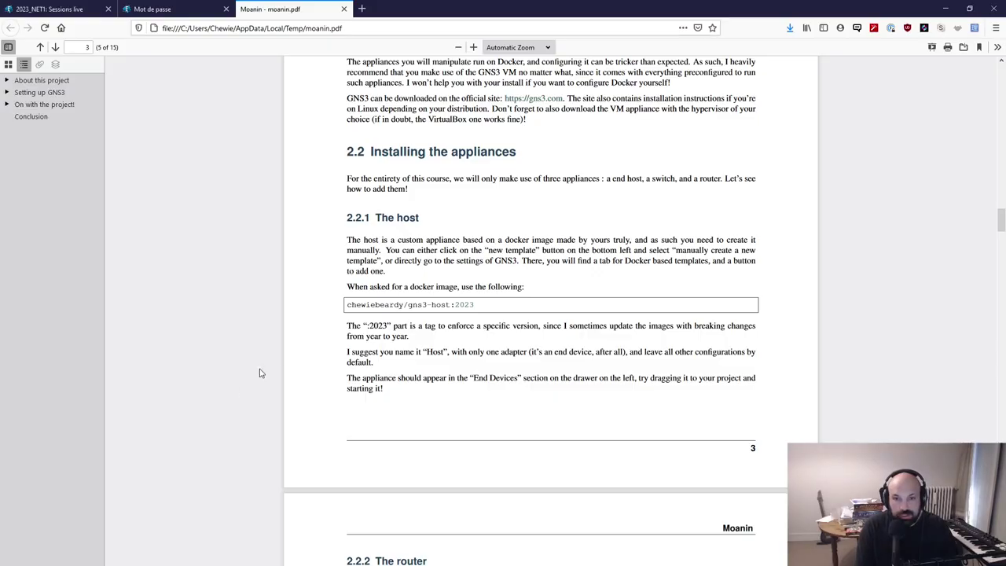
scroll(312, 357, "down", 6)
scroll(313, 365, "down", 3)
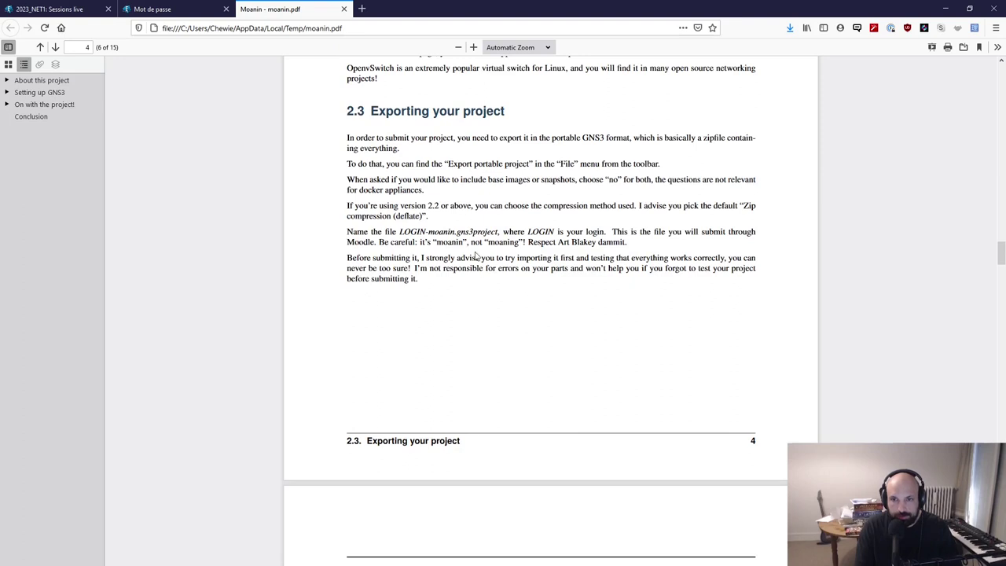
left_click_drag(461, 229, 500, 233)
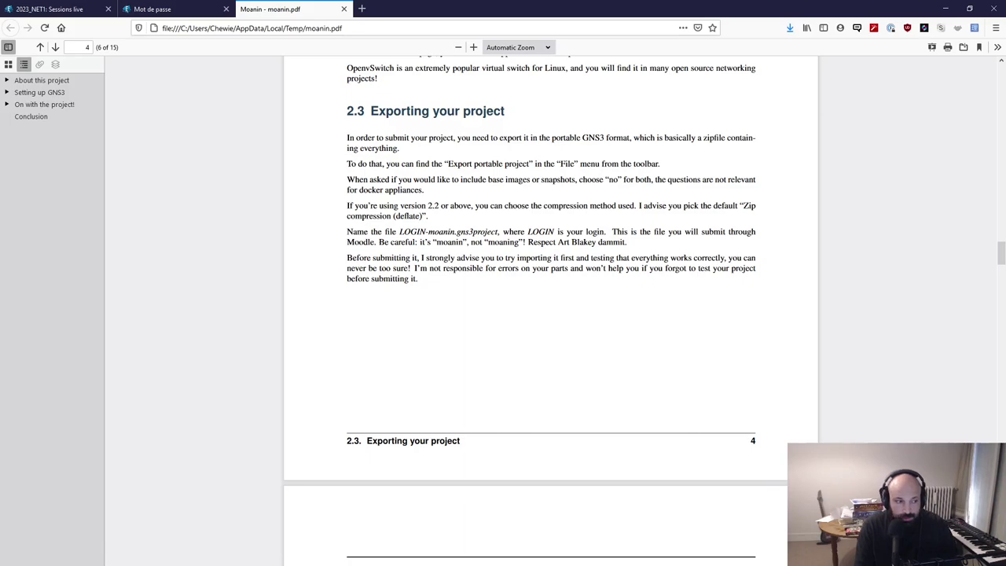
- Return to OpenBoard and erase the content of the page with the file-naming question
key("alt+Tab")
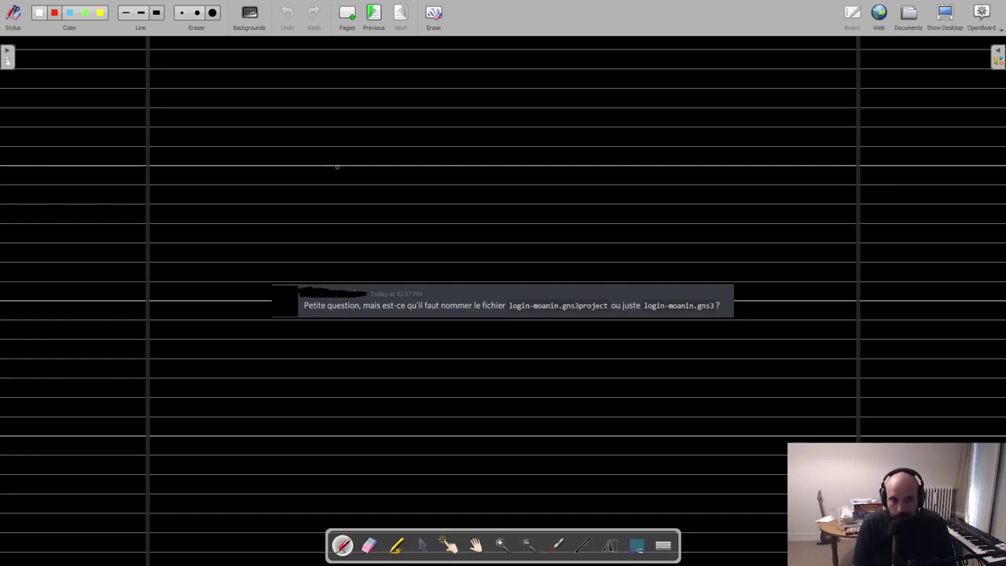
left_click(433, 13)
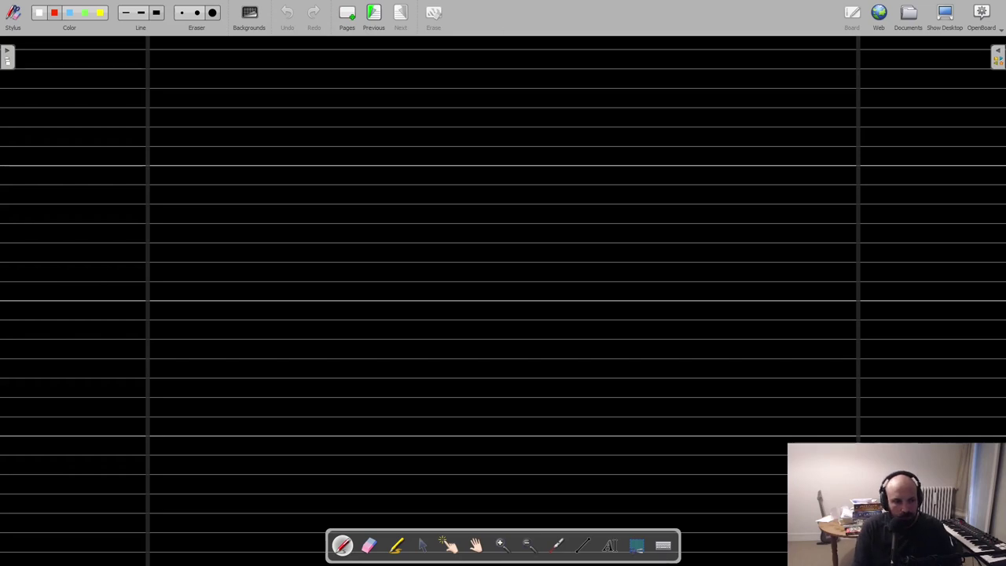
- Switch to the project PDF and go back to its beginning to review the cover and table of contents
key("alt+Tab")
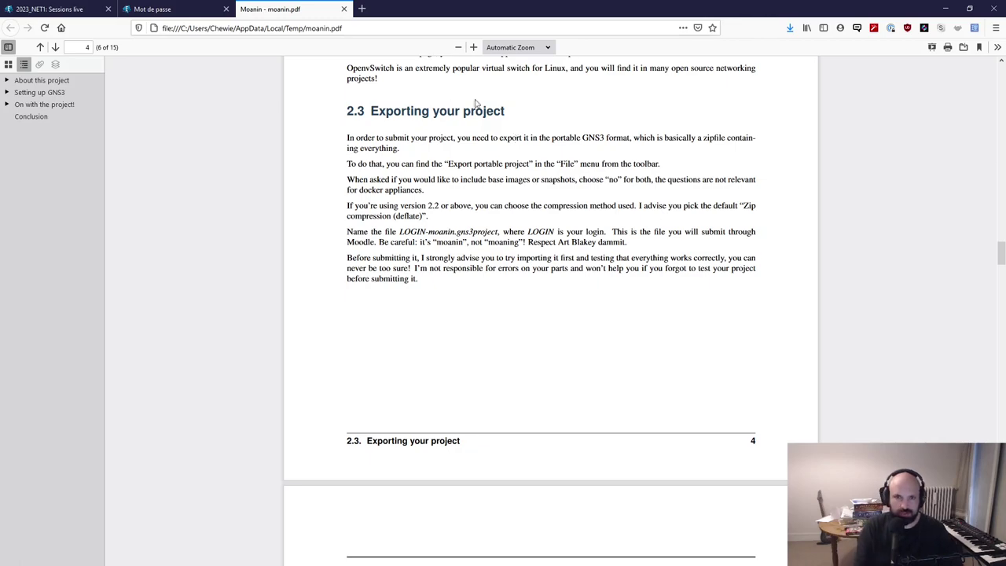
scroll(268, 366, "up", 15)
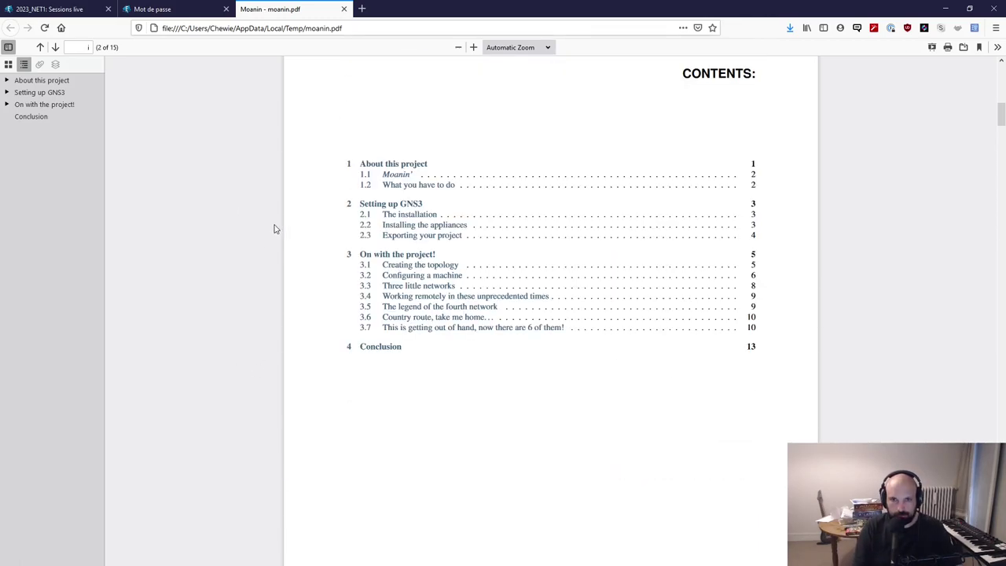
scroll(275, 229, "up", 6)
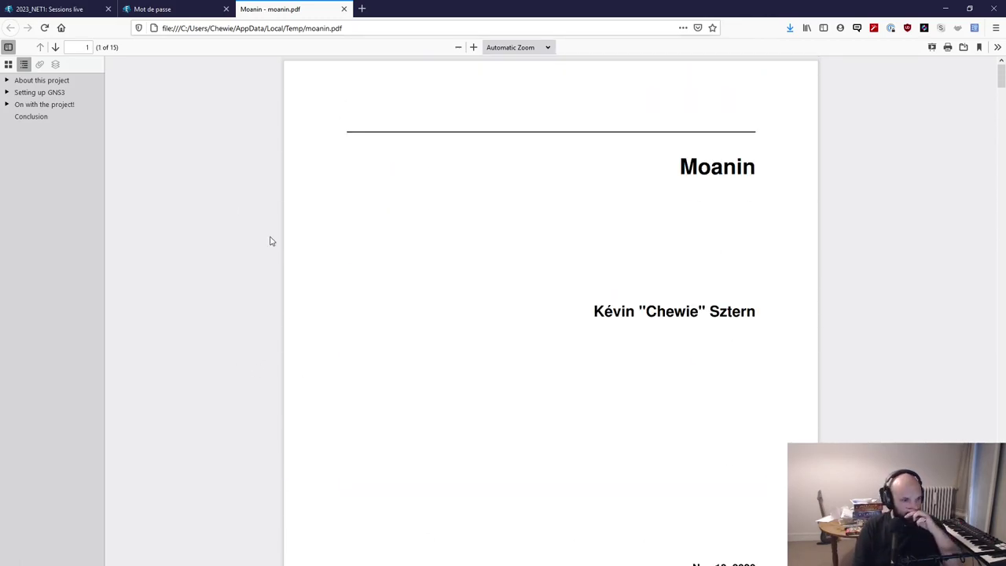
middle_click(297, 229)
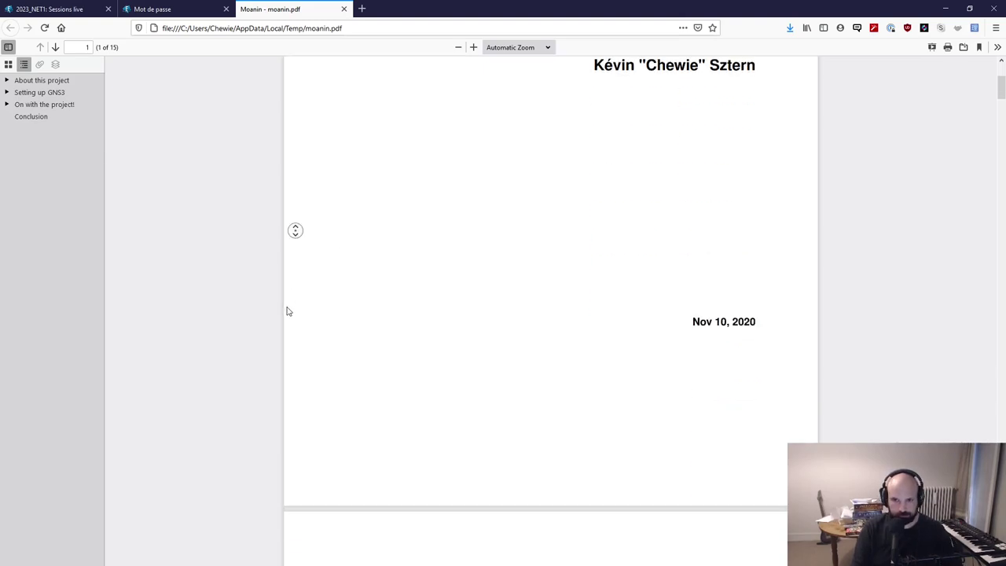
scroll(249, 314, "up", 1)
scroll(280, 213, "down", 6)
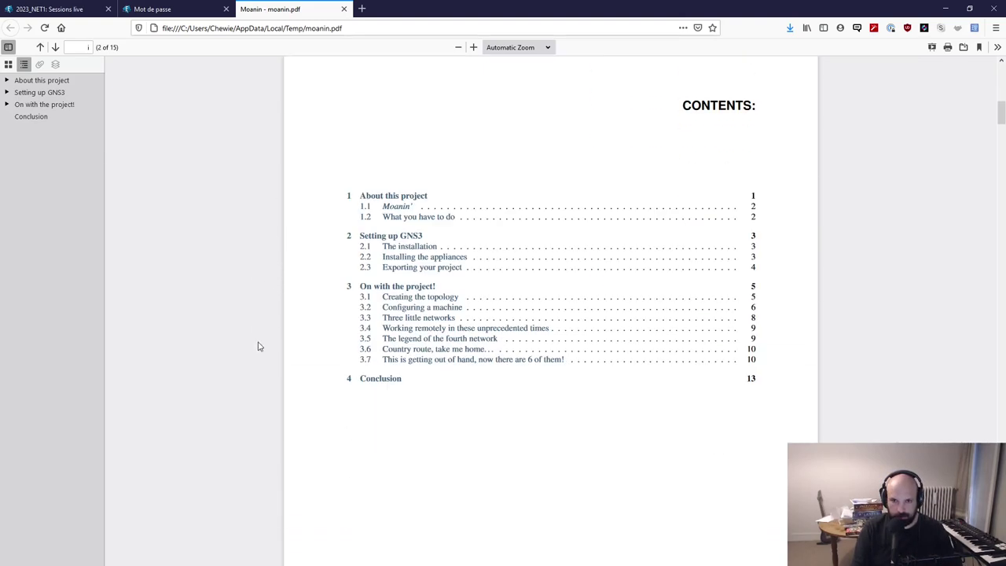
- Examine the About this project chapter, including the album cover and sections 1.1 Moanin' and 1.2 What you have to do
scroll(259, 346, "down", 10)
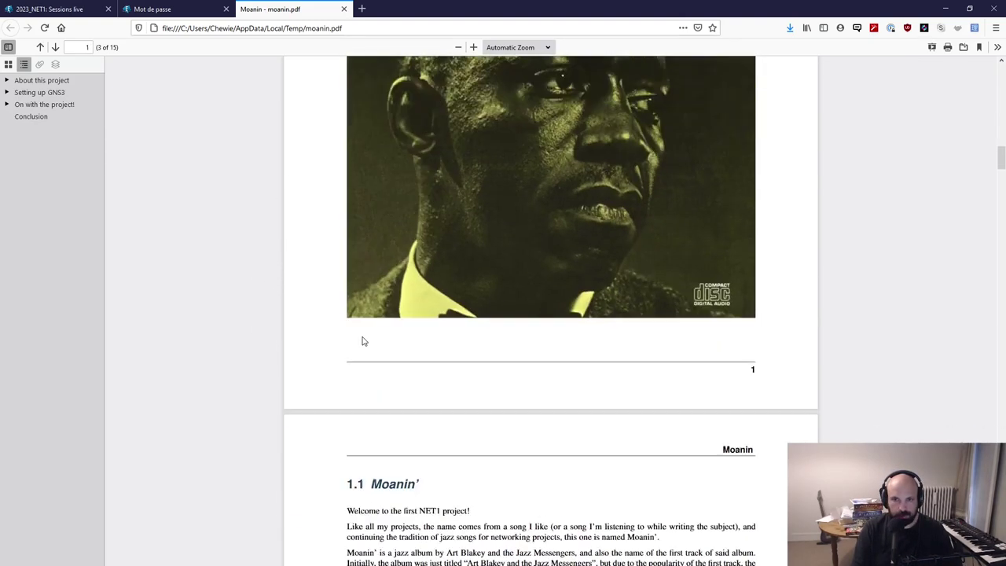
scroll(362, 341, "up", 5)
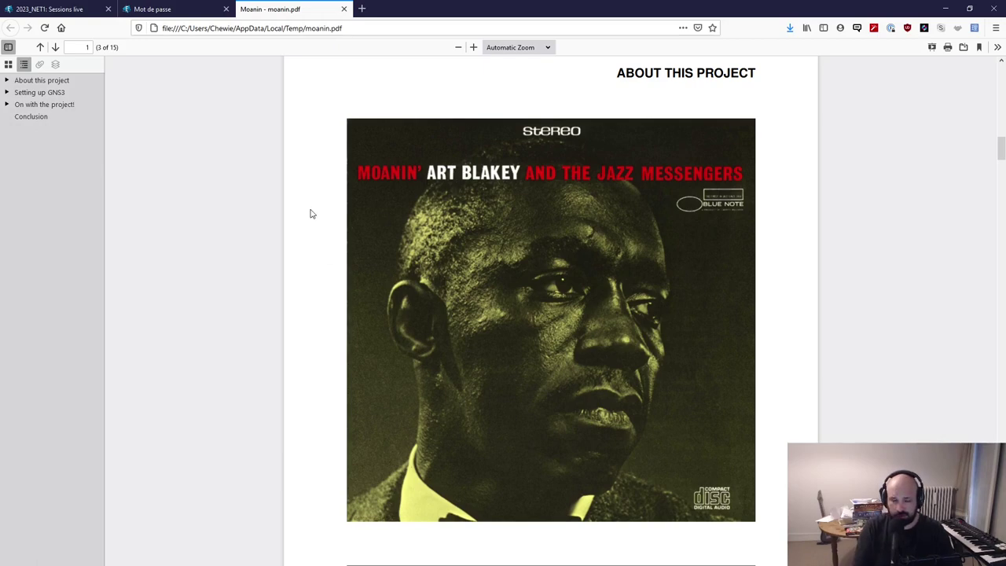
scroll(252, 236, "down", 2)
scroll(263, 262, "up", 1)
middle_click(255, 222)
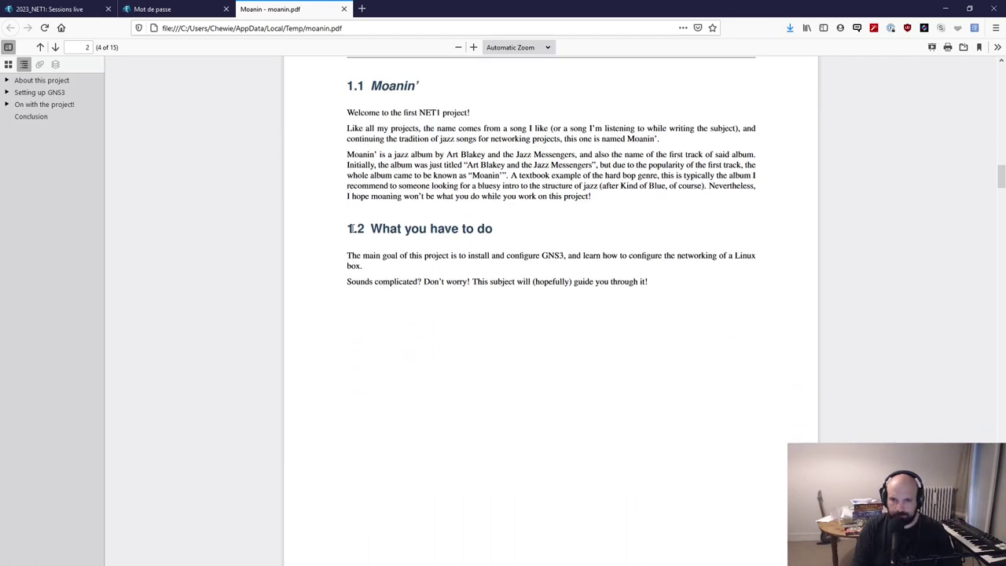
middle_click(253, 247)
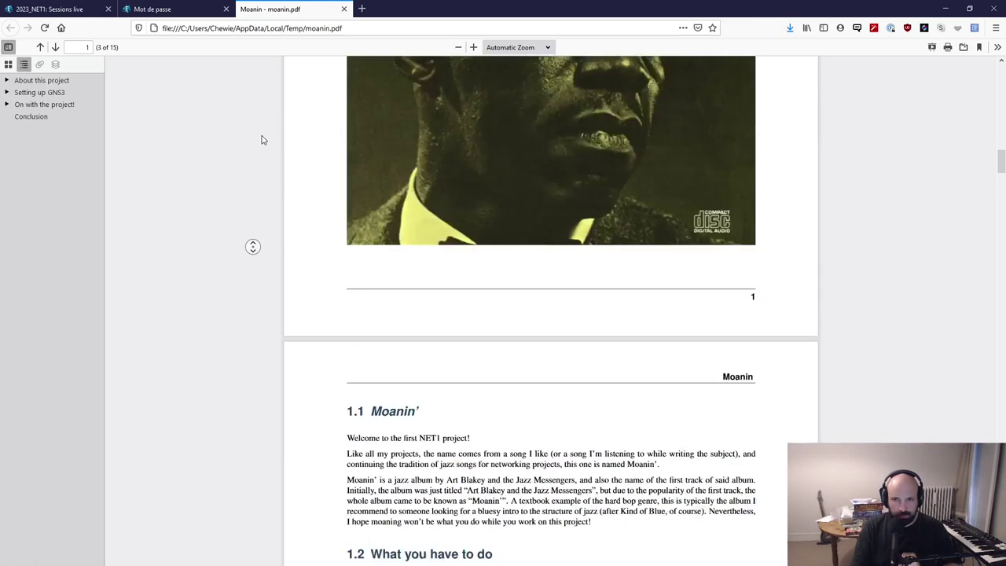
scroll(441, 311, "up", 2)
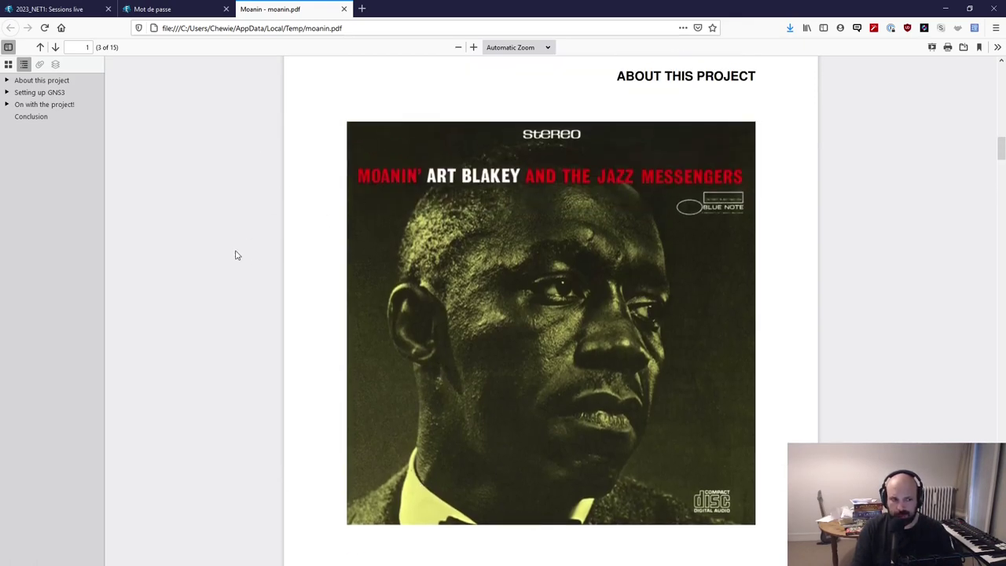
middle_click(262, 206)
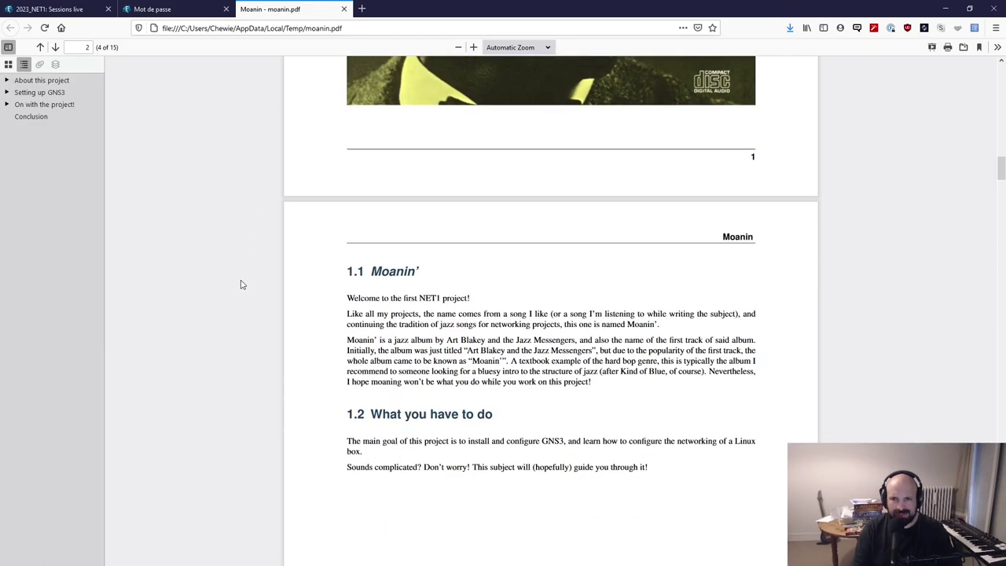
scroll(275, 314, "down", 1)
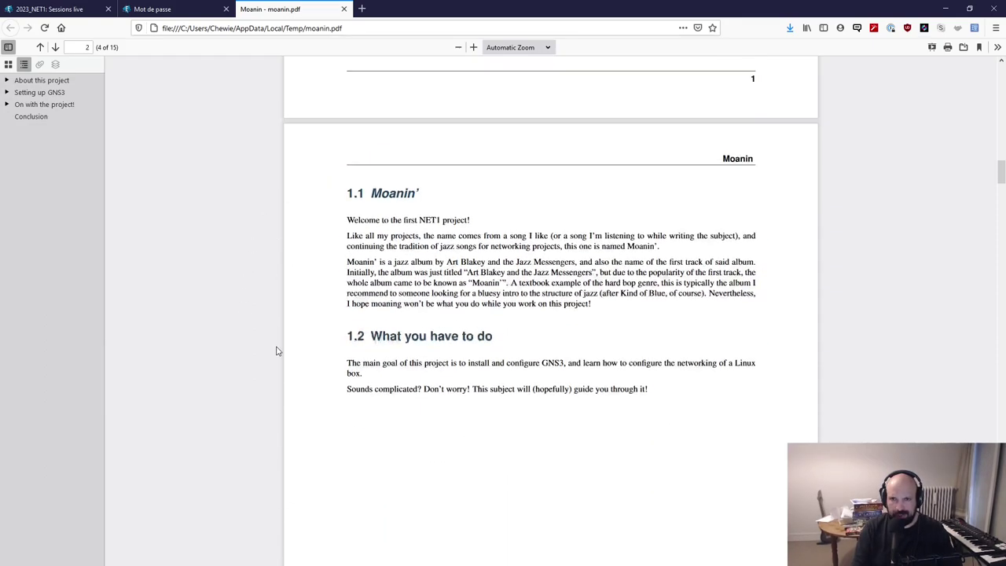
scroll(276, 350, "up", 6)
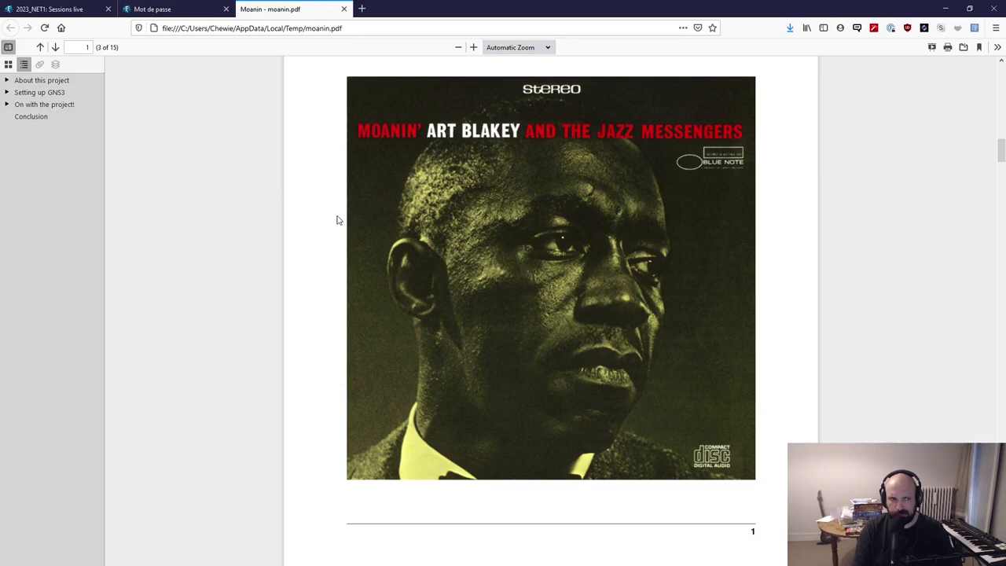
- Examine the rest of the About this project chapter and continue to chapter 2, Setting up GNS3, up to section 2.2.1
middle_click(279, 255)
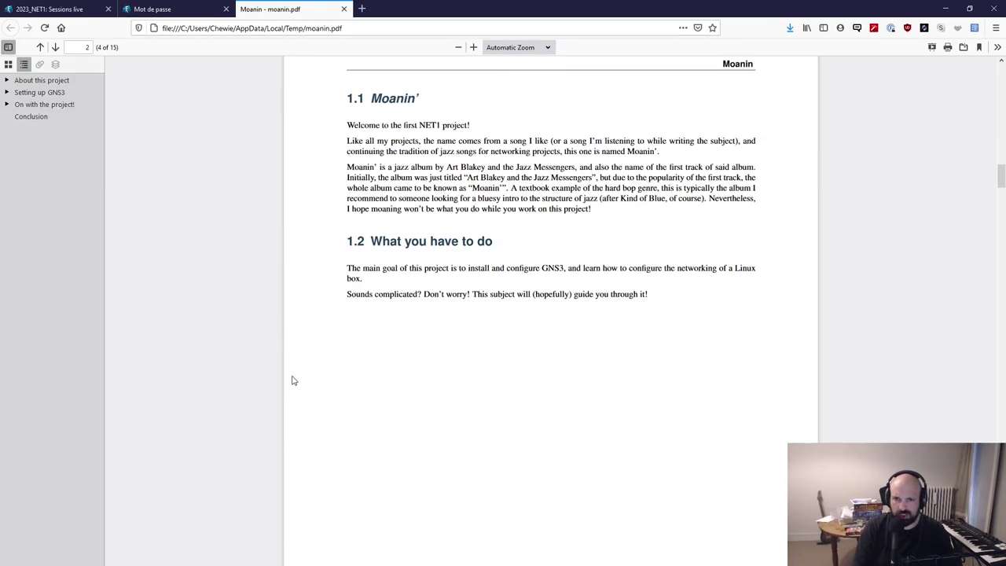
middle_click(292, 381)
middle_click(296, 410)
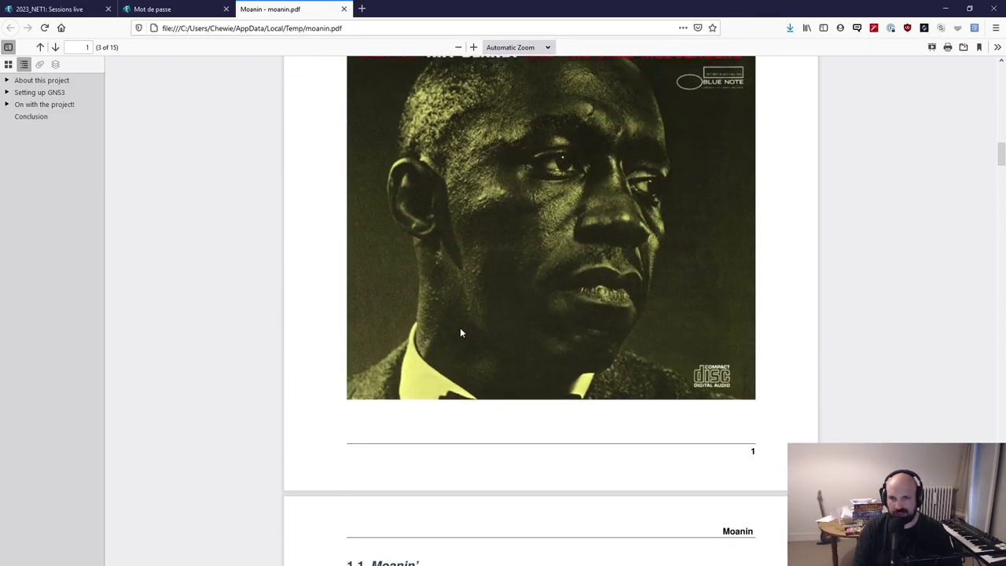
scroll(460, 332, "up", 1)
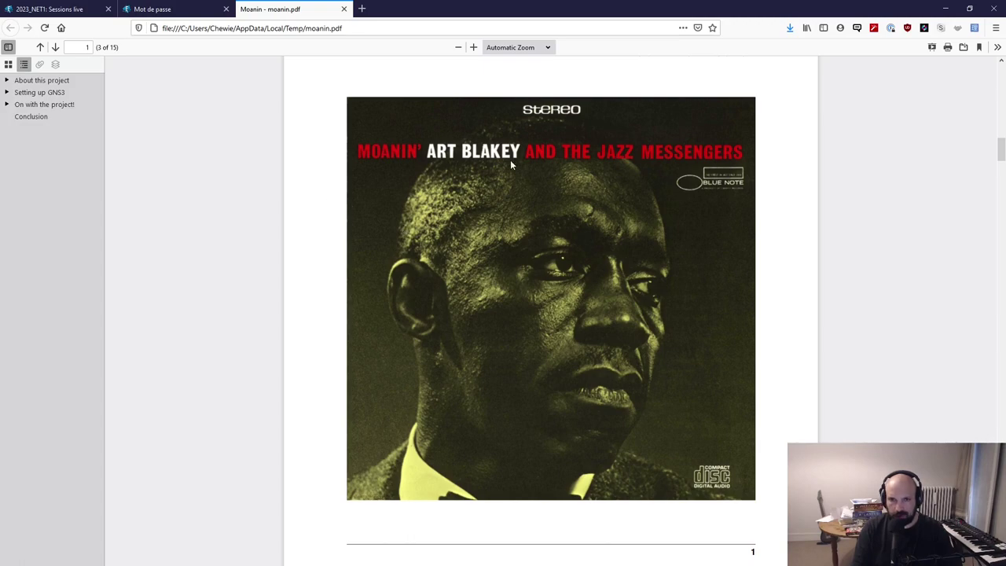
scroll(268, 259, "down", 6)
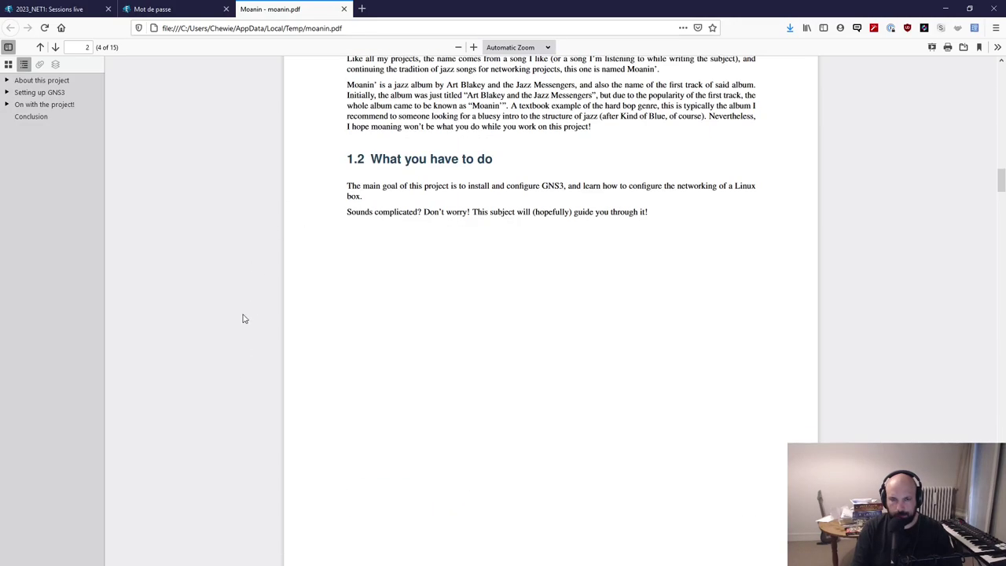
middle_click(279, 183)
left_click(247, 242)
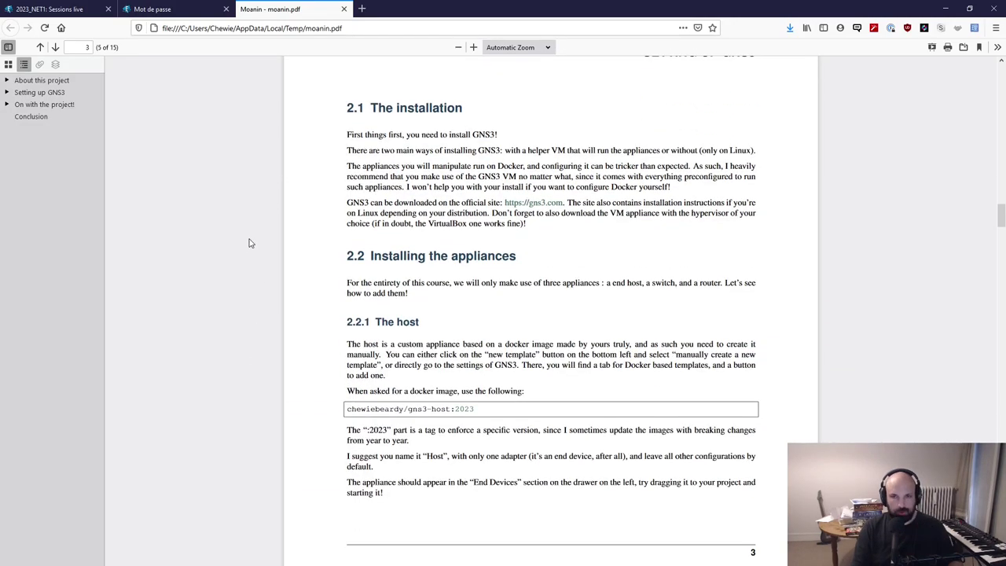
scroll(264, 327, "down", 2)
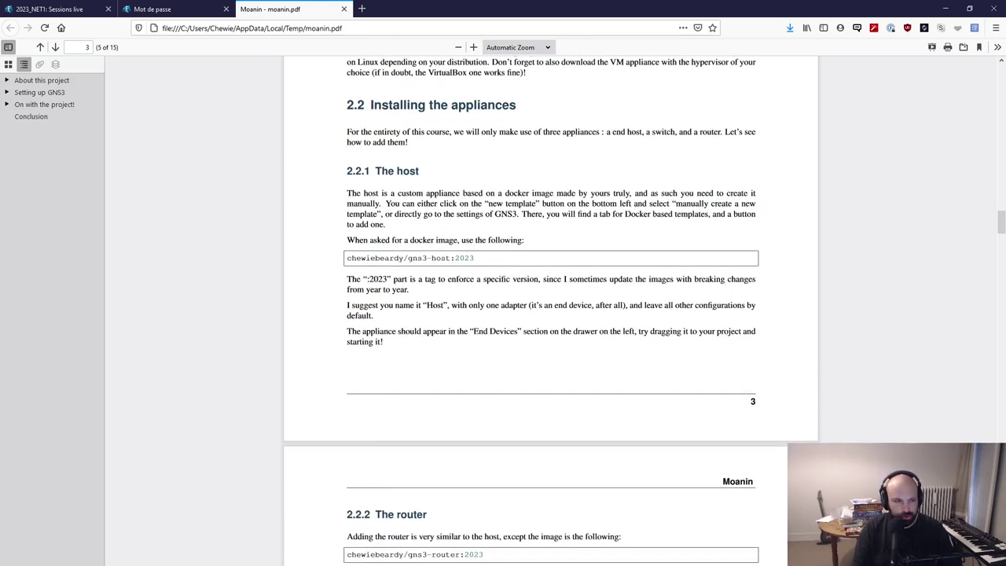
- Switch to GNS3 and open the Docker container templates in the preferences
key("alt+Tab")
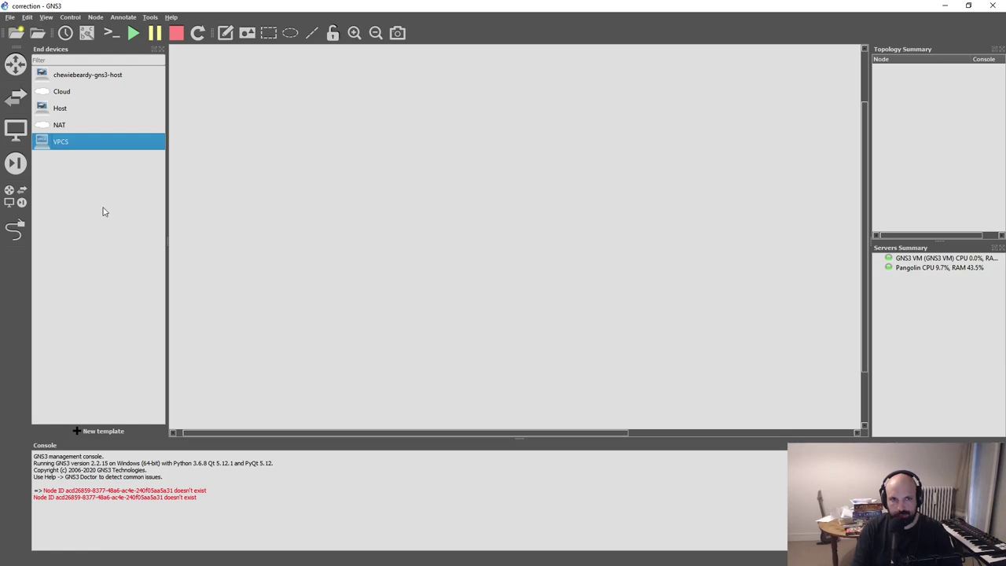
left_click(73, 110)
left_click(28, 17)
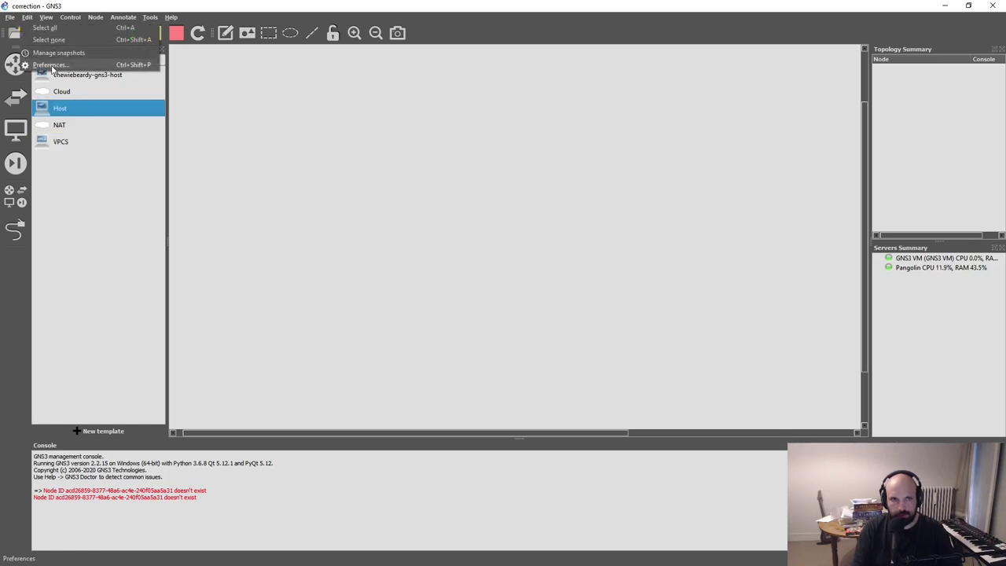
left_click(50, 65)
left_click(316, 343)
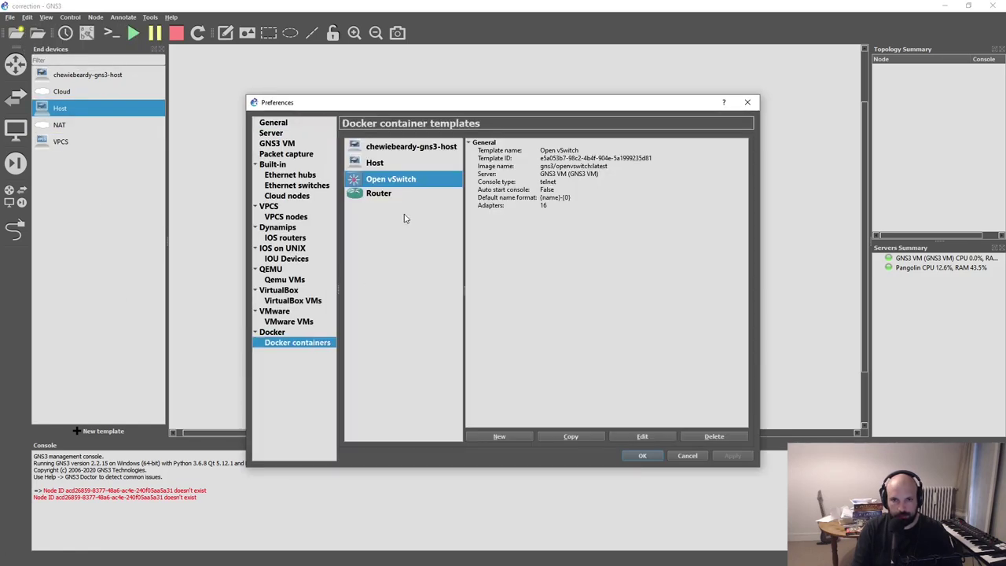
- Delete the chewiebeardy-gns3-host, Host, Open vSwitch and Router Docker templates and accept the preferences
left_click(386, 149)
left_click(713, 436)
left_click(392, 147)
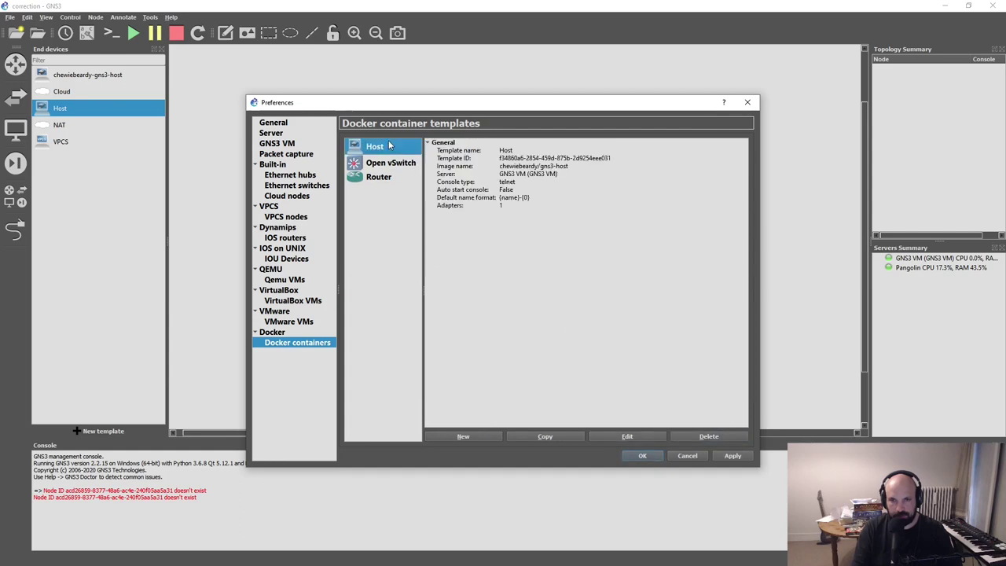
left_click(699, 436)
left_click(391, 147)
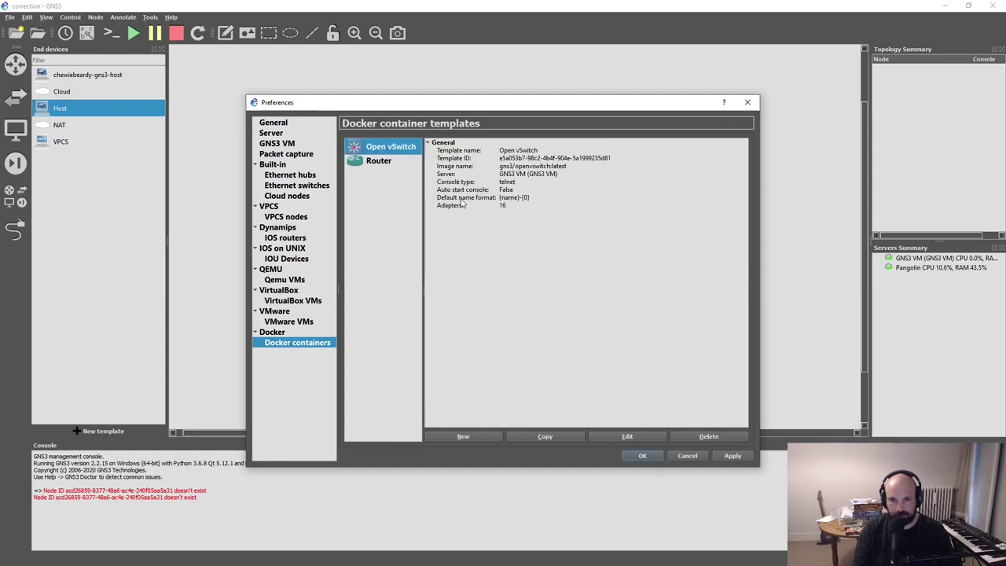
left_click(706, 436)
left_click(375, 144)
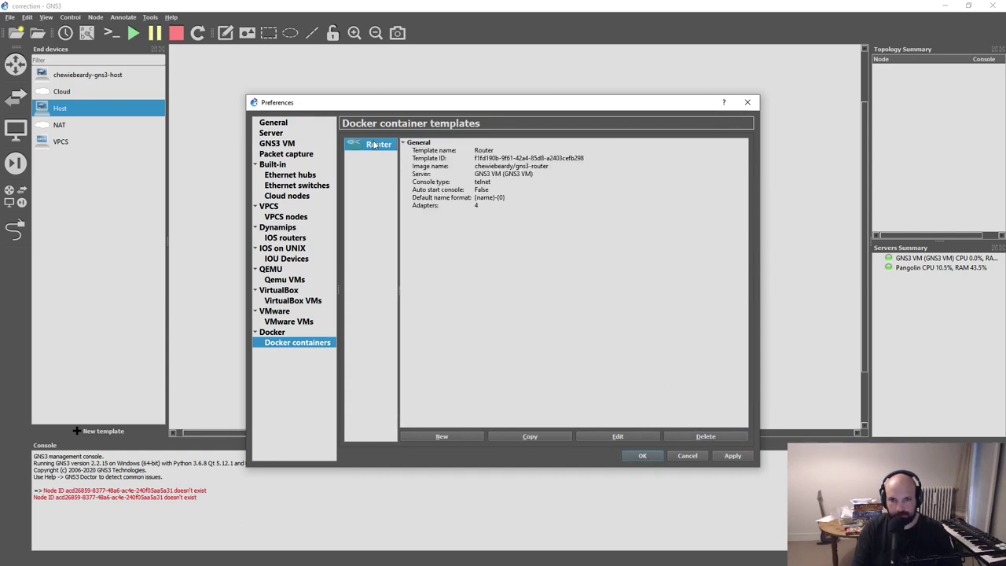
left_click(696, 436)
left_click(652, 458)
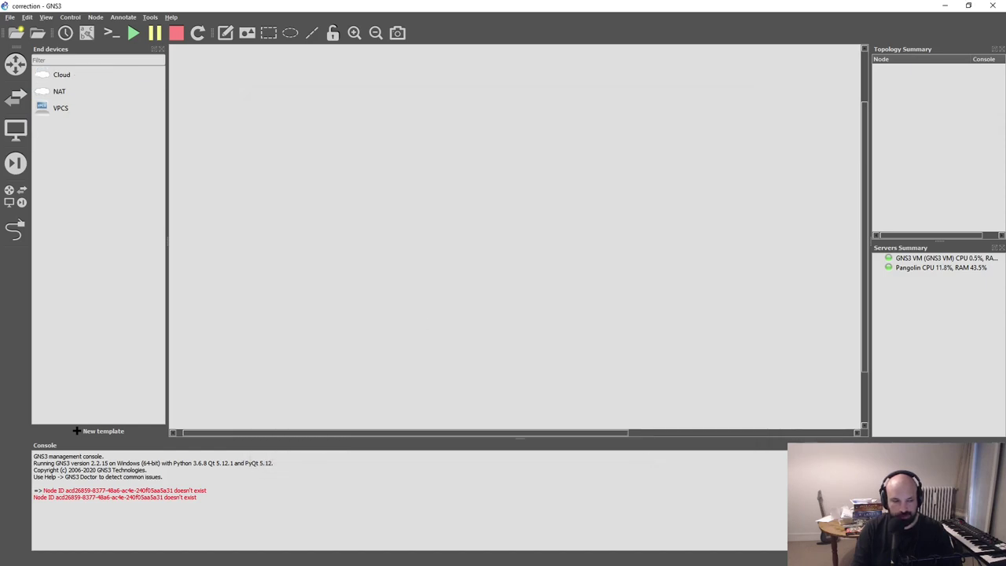
- Switch to the project PDF, snap its window to the left half of the screen, and show it at page width without the sidebar
key("alt+Tab")
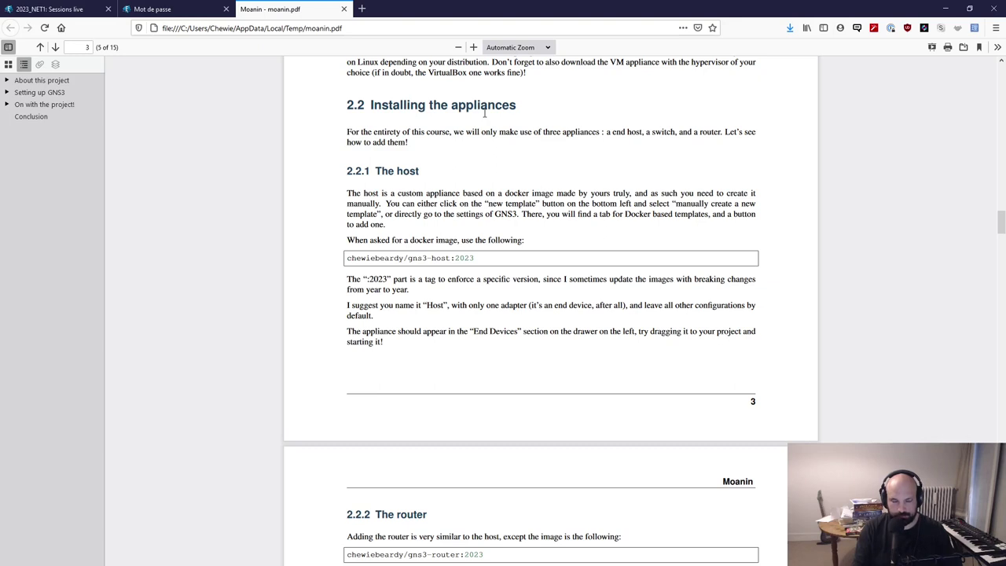
key("super+Left")
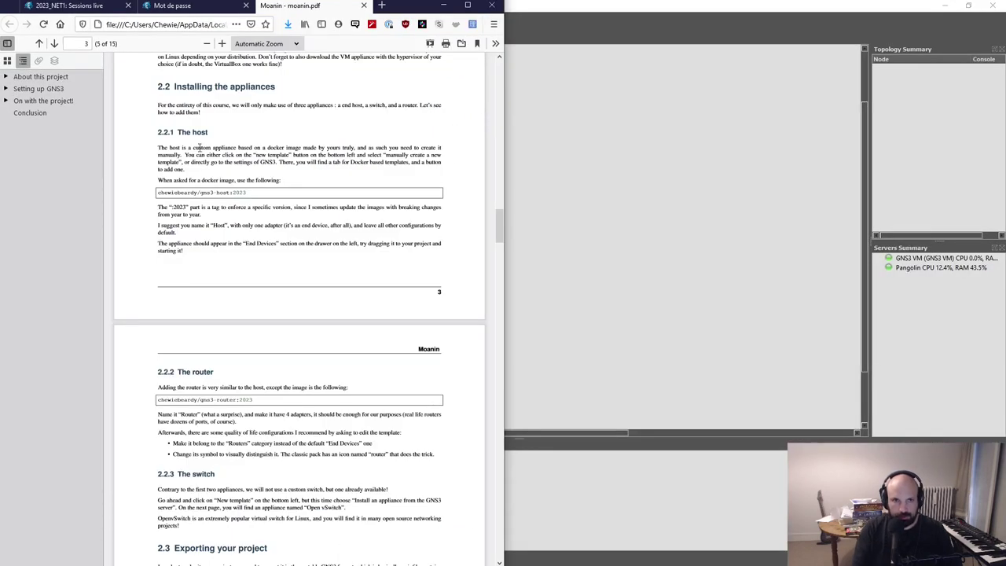
left_click(267, 45)
left_click(250, 98)
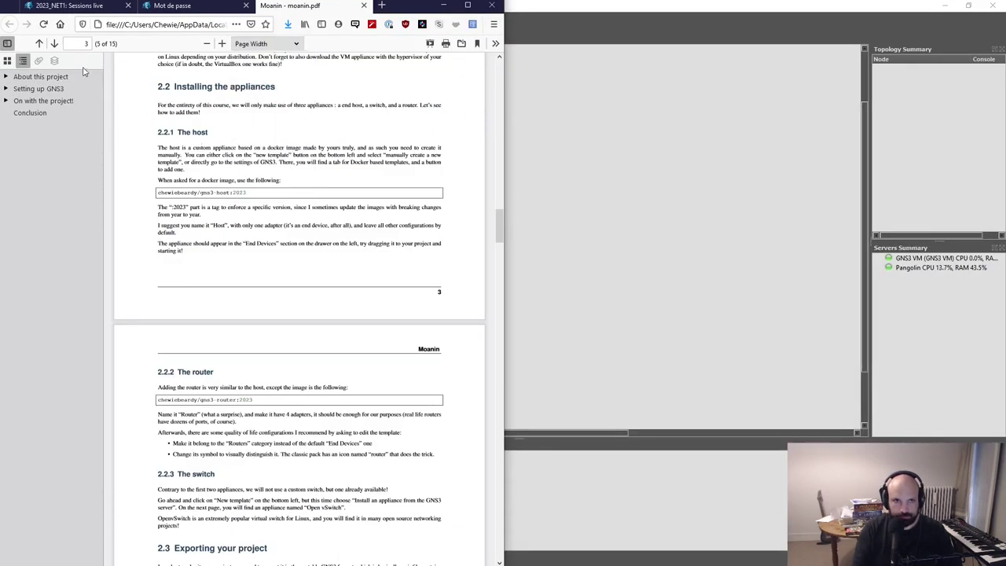
left_click(7, 44)
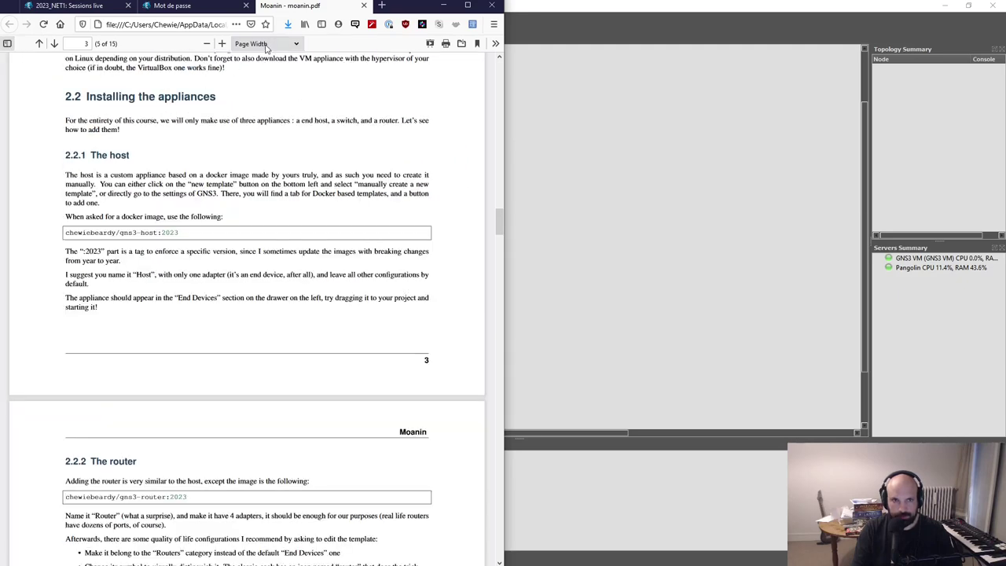
- Point out in section 2.1 the advice to use the GNS3 VM and the note about configuring Docker yourself
scroll(267, 323, "up", 3)
scroll(260, 332, "down", 3)
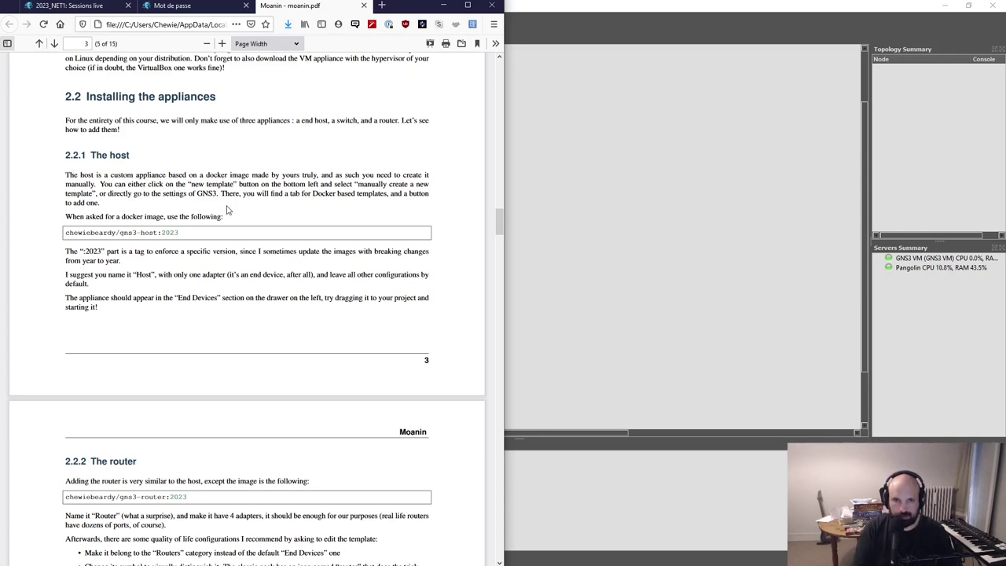
scroll(259, 220, "up", 3)
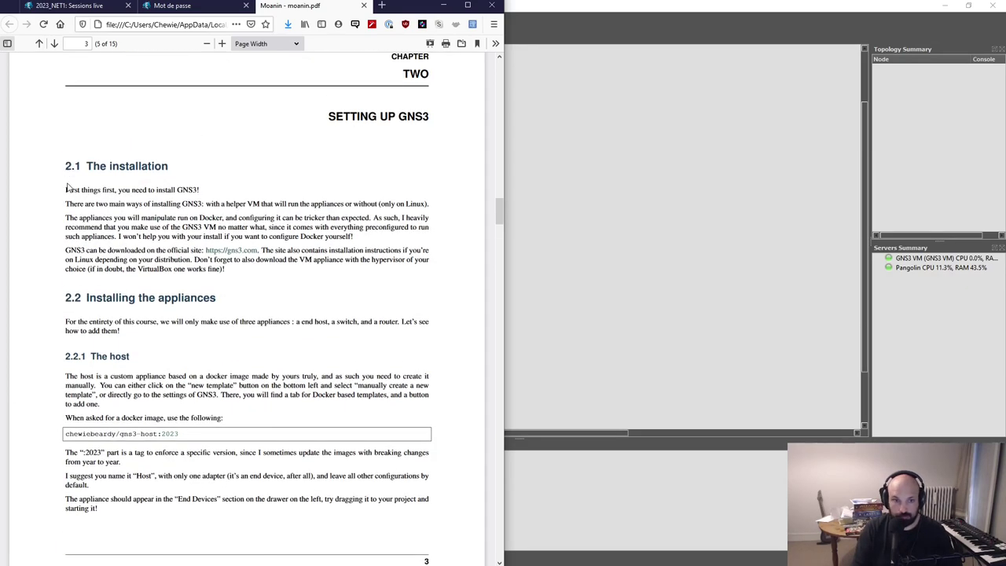
left_click_drag(67, 189, 275, 296)
left_click(275, 296)
left_click_drag(105, 230, 347, 237)
left_click(291, 227)
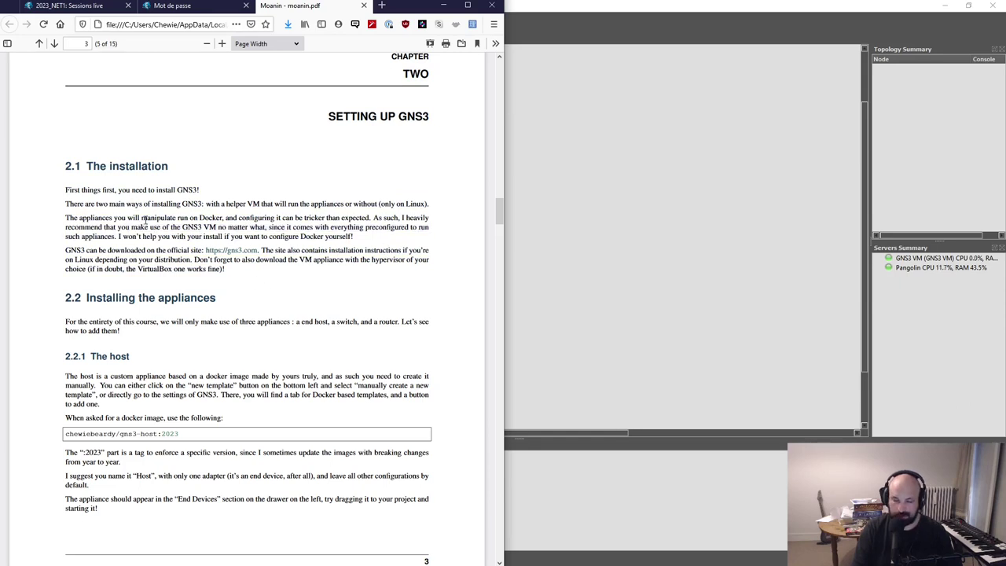
left_click_drag(159, 227, 341, 246)
left_click(258, 232)
left_click(90, 234)
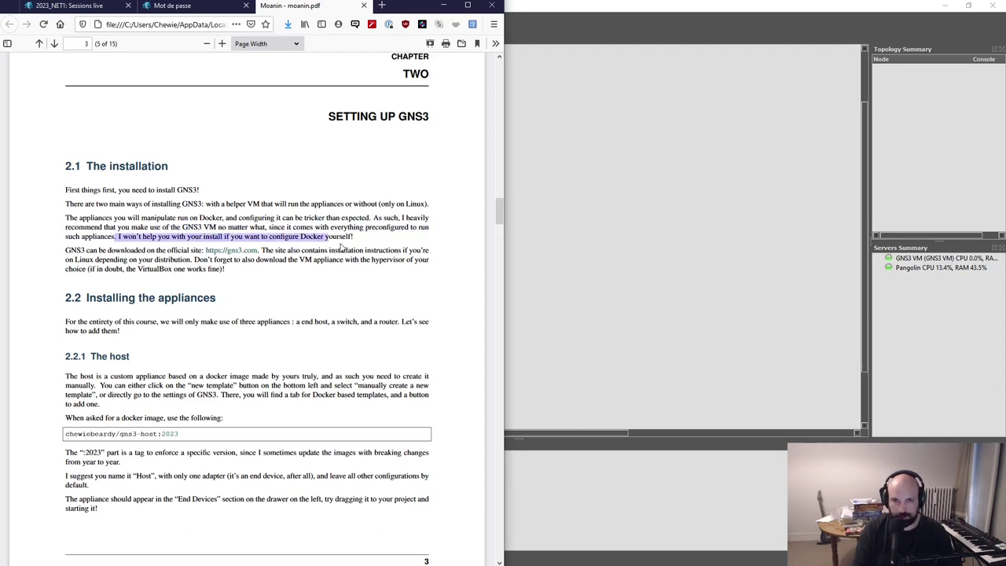
left_click(345, 240)
- Highlight the section 2.1 remarks on downloading the VM appliance for the chosen hypervisor and on the VirtualBox one
scroll(330, 259, "down", 3)
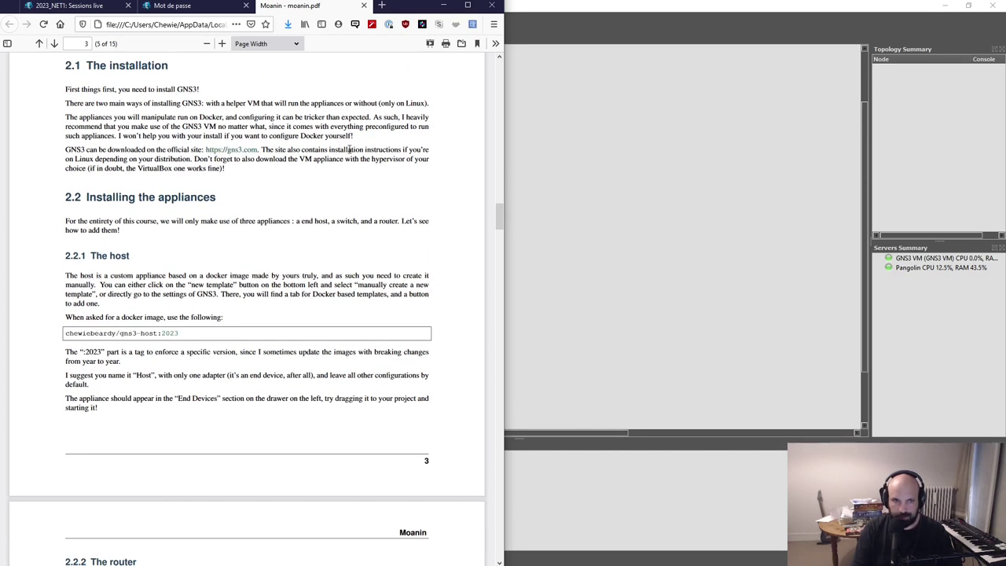
left_click_drag(352, 161, 420, 161)
left_click(232, 167)
left_click_drag(139, 168, 244, 175)
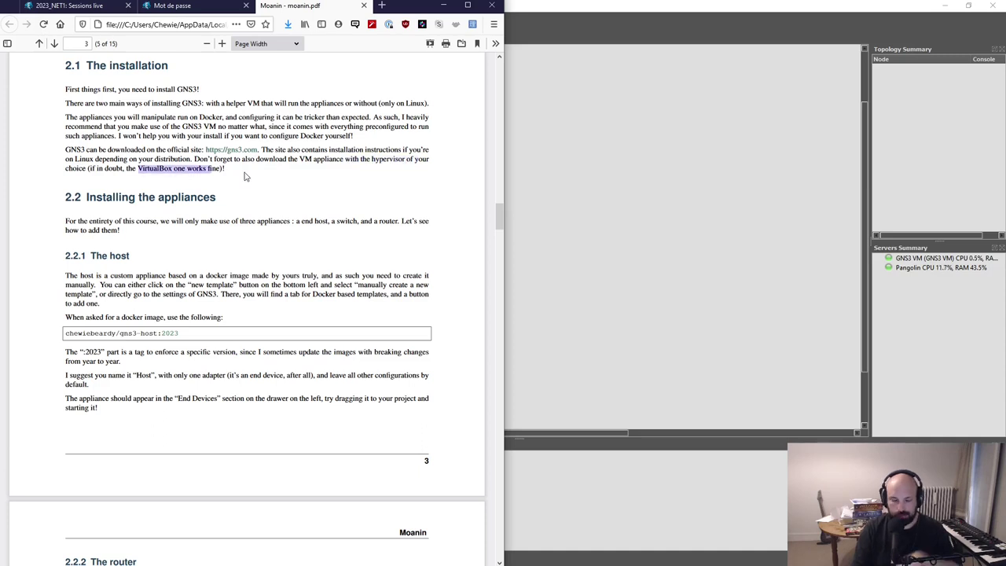
left_click(240, 178)
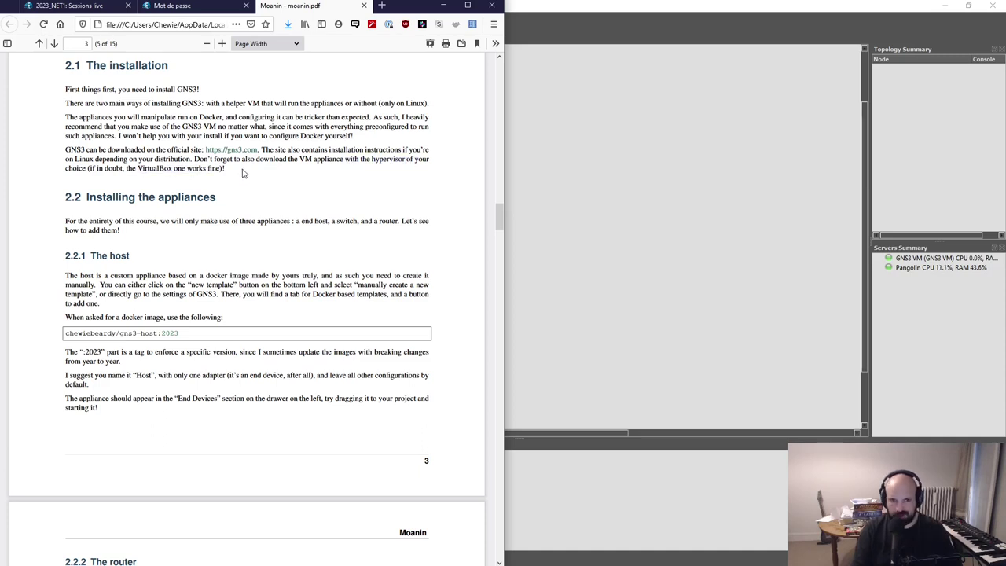
- Highlight the end host in section 2.2's appliance list and the custom Docker image description in section 2.2.1
scroll(265, 193, "down", 2)
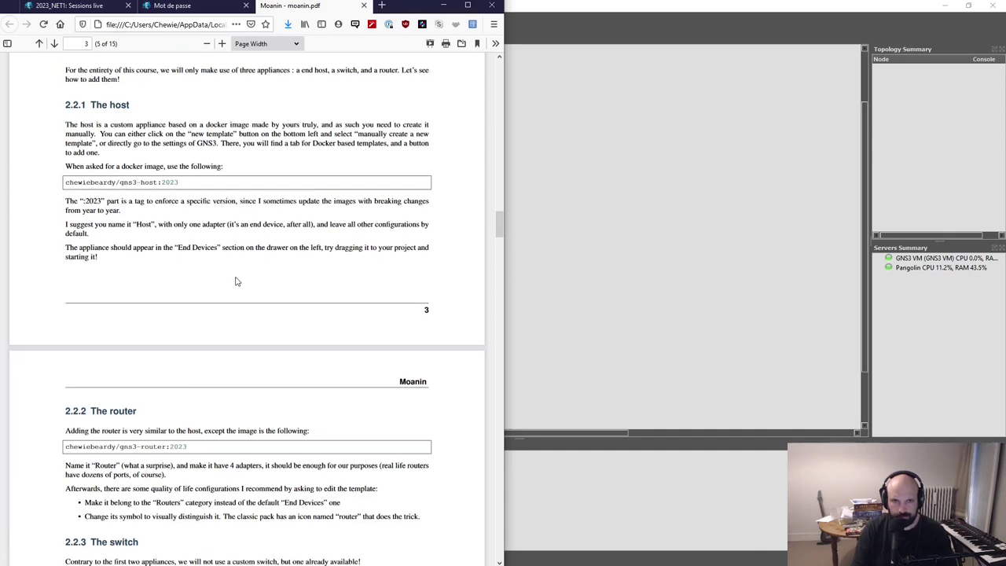
scroll(235, 282, "up", 1)
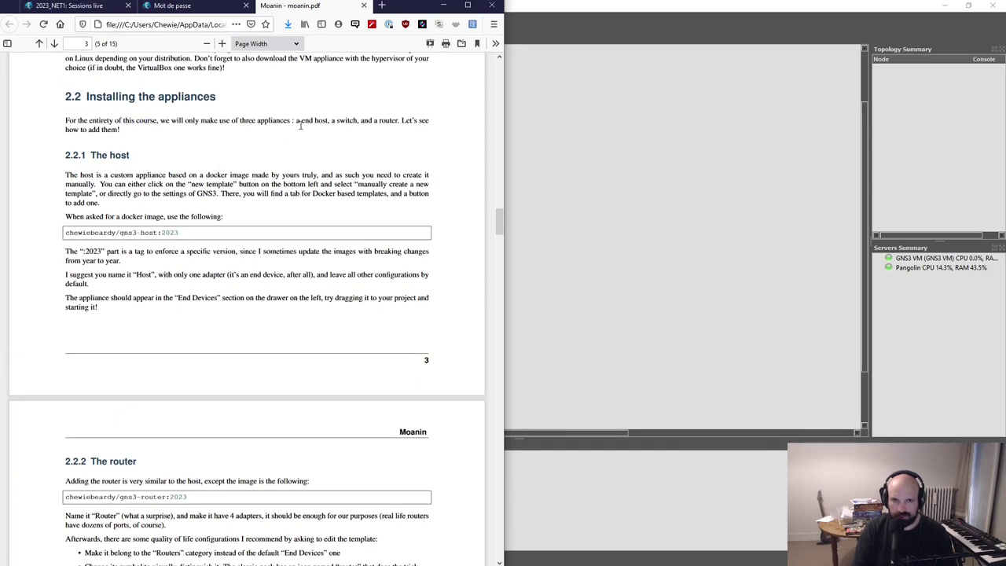
left_click_drag(299, 124, 318, 124)
left_click(347, 121)
left_click_drag(100, 179, 319, 182)
left_click(292, 173)
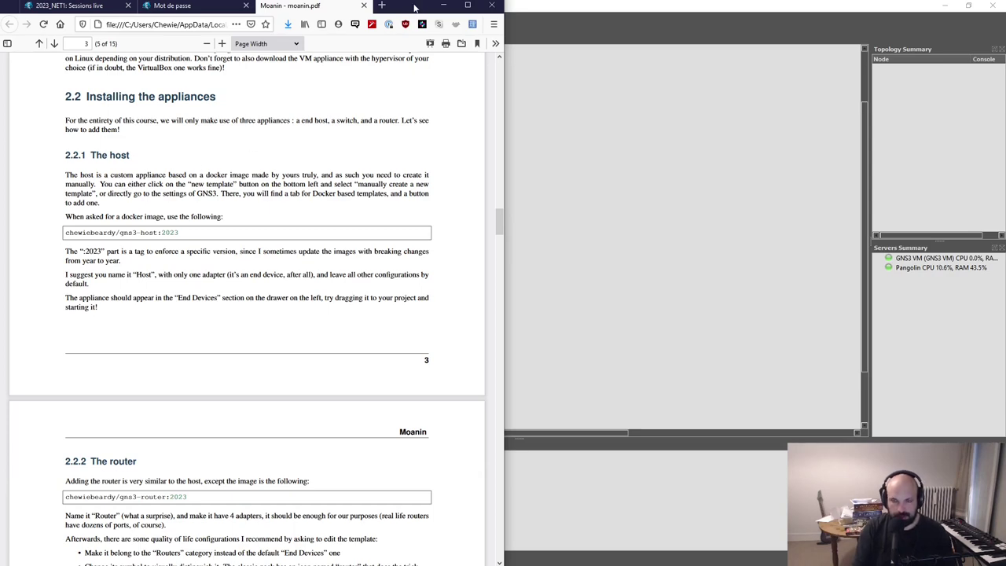
- Snap the PDF to the right half beside GNS3 and highlight section 2.2.1's instructions for adding a Docker-based template
key("super+Right")
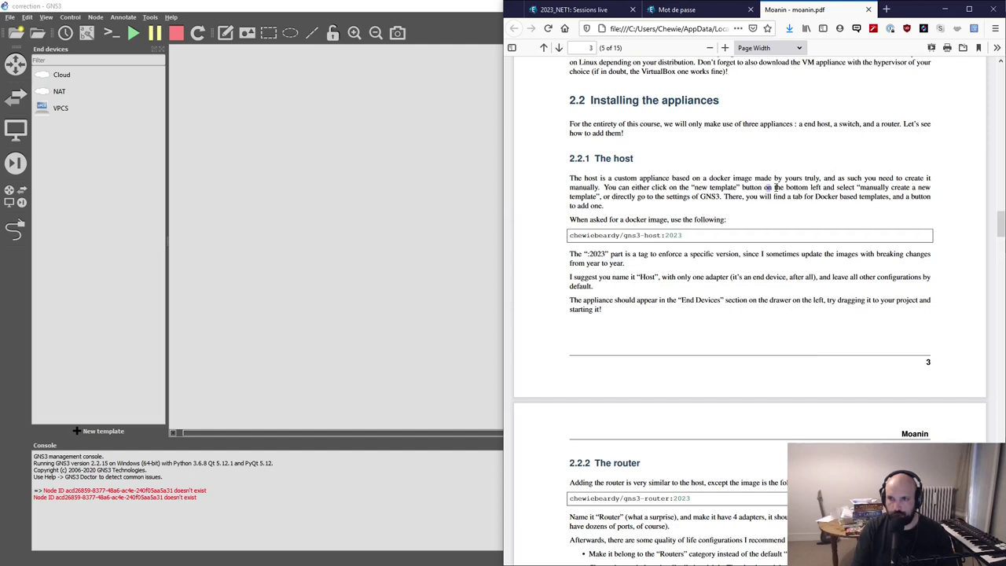
left_click_drag(767, 188, 823, 188)
left_click(824, 189)
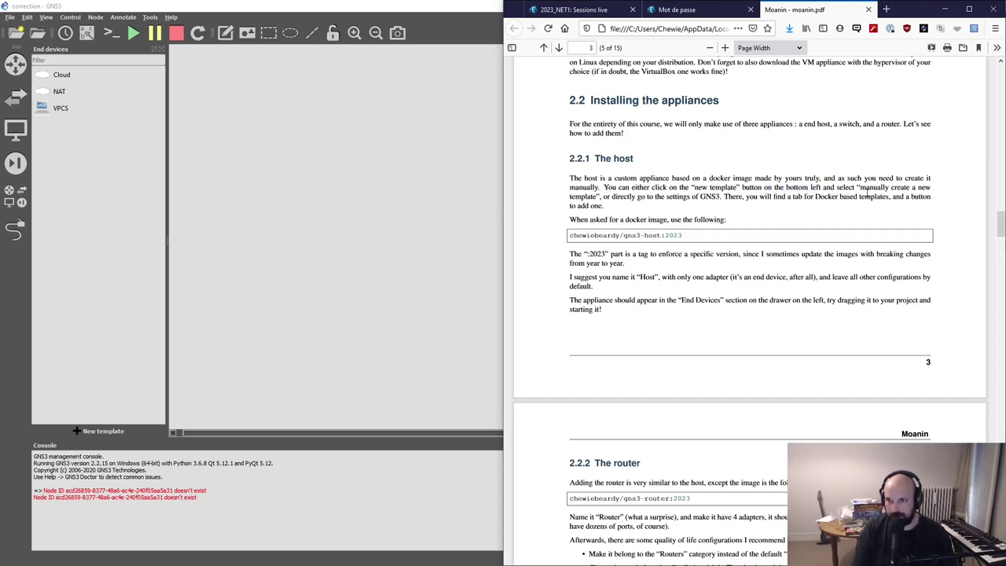
left_click_drag(619, 198, 714, 201)
left_click(716, 198)
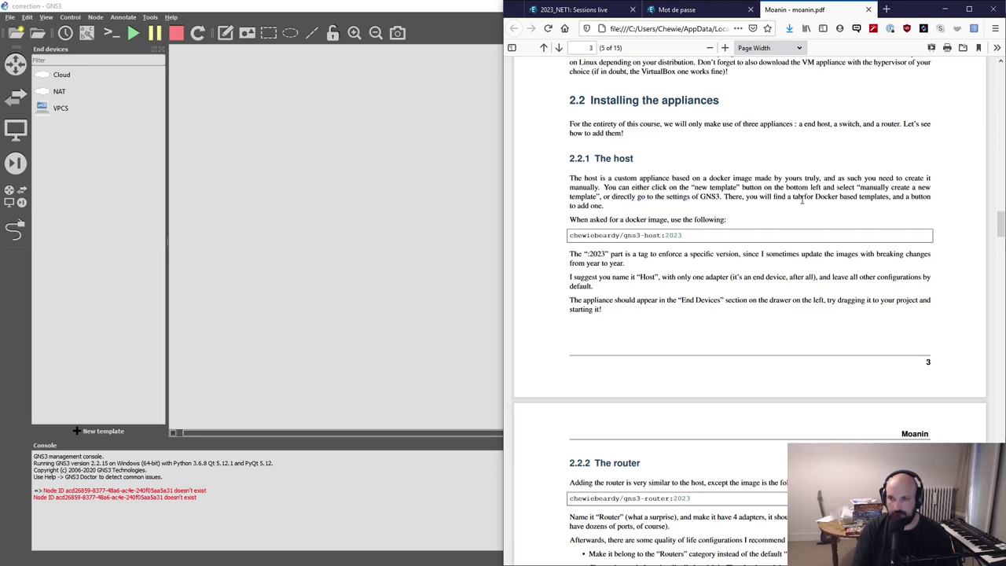
left_click_drag(793, 198, 890, 201)
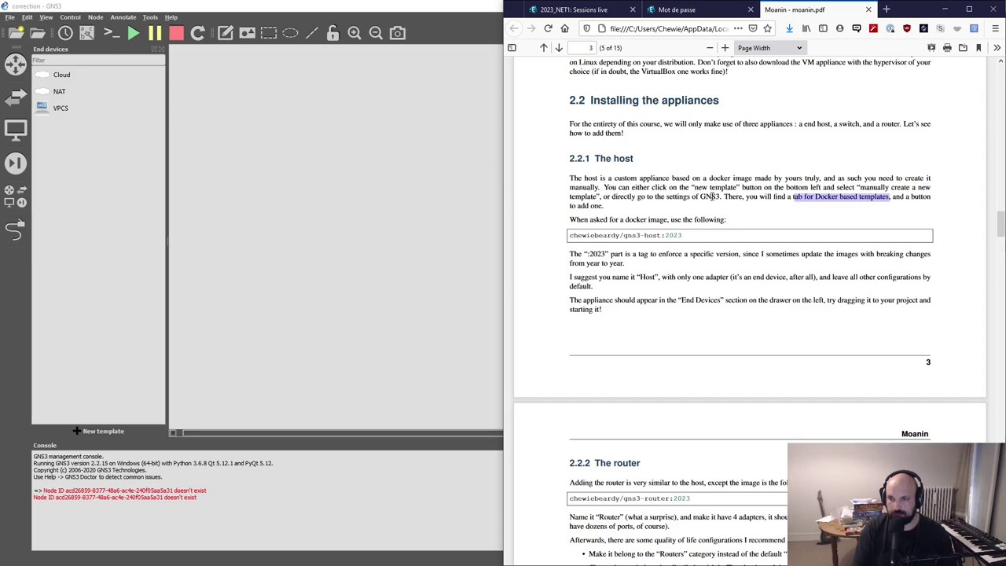
left_click(595, 206)
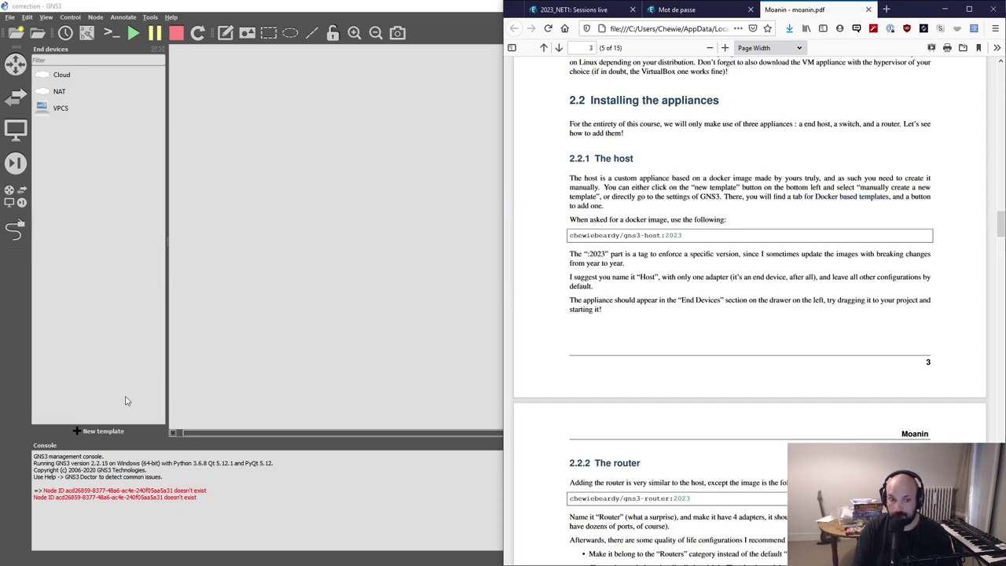
- Start a new manually created template in GNS3 and go to the Docker container templates in the preferences
left_click(97, 431)
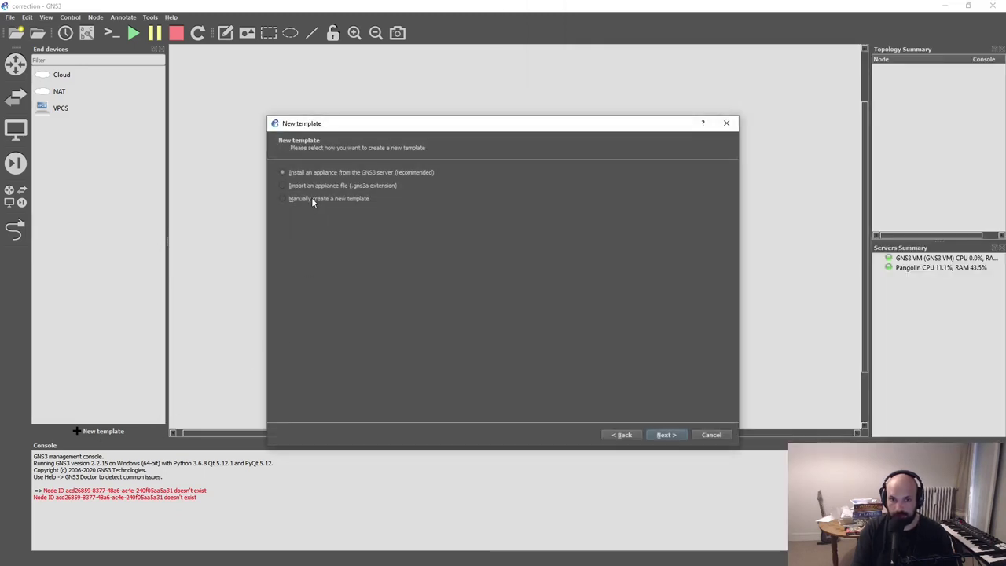
left_click(666, 434)
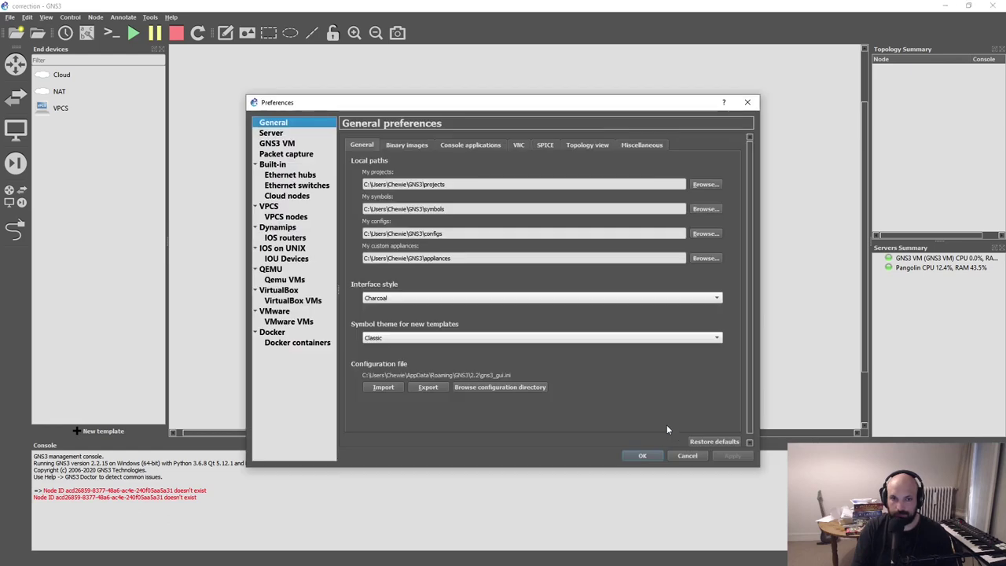
left_click(277, 343)
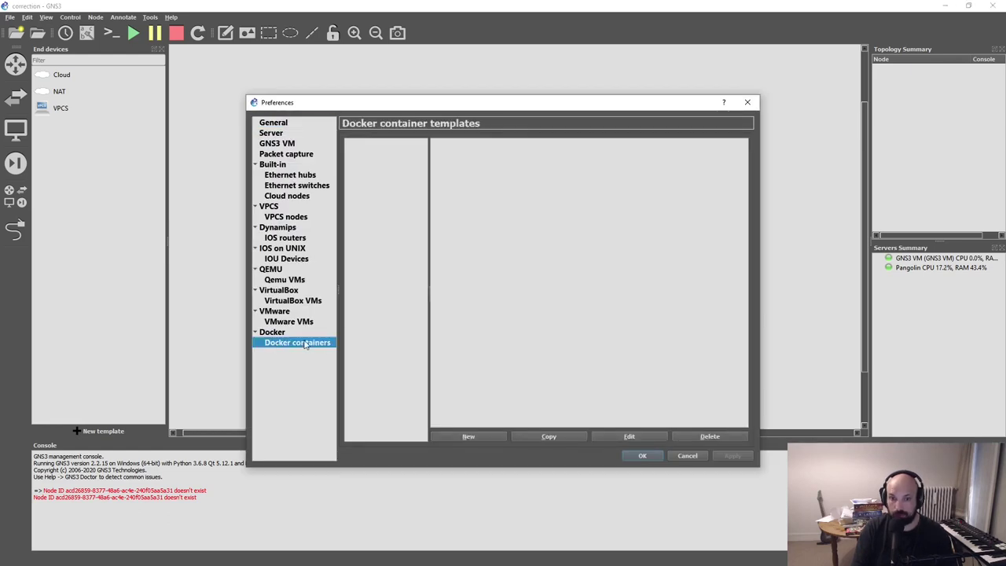
- Start a new Docker container template that runs on the GNS3 VM, highlighting section 2.1's remark on the helper VM in the PDF
left_click(466, 437)
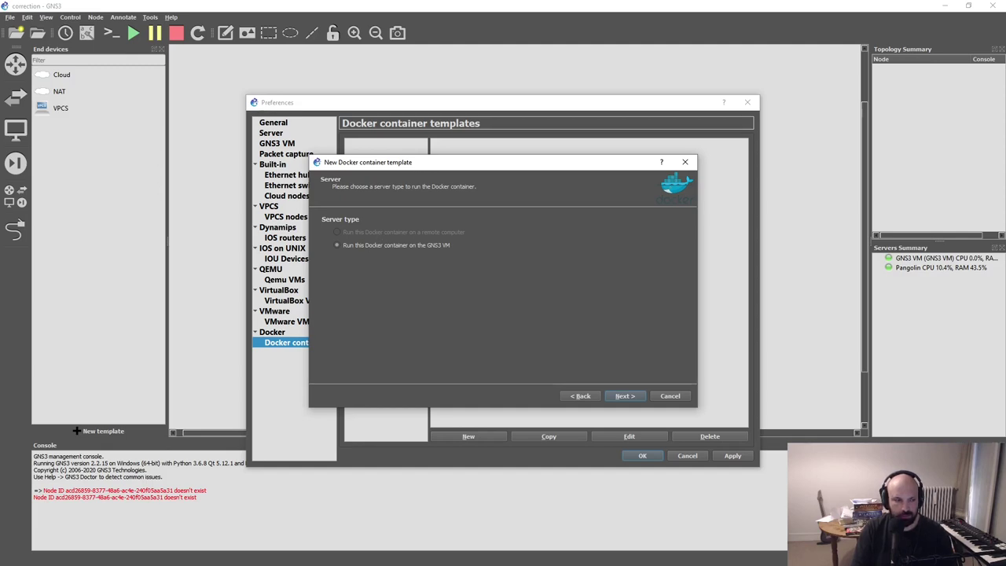
key("alt+Tab")
scroll(575, 320, "up", 5)
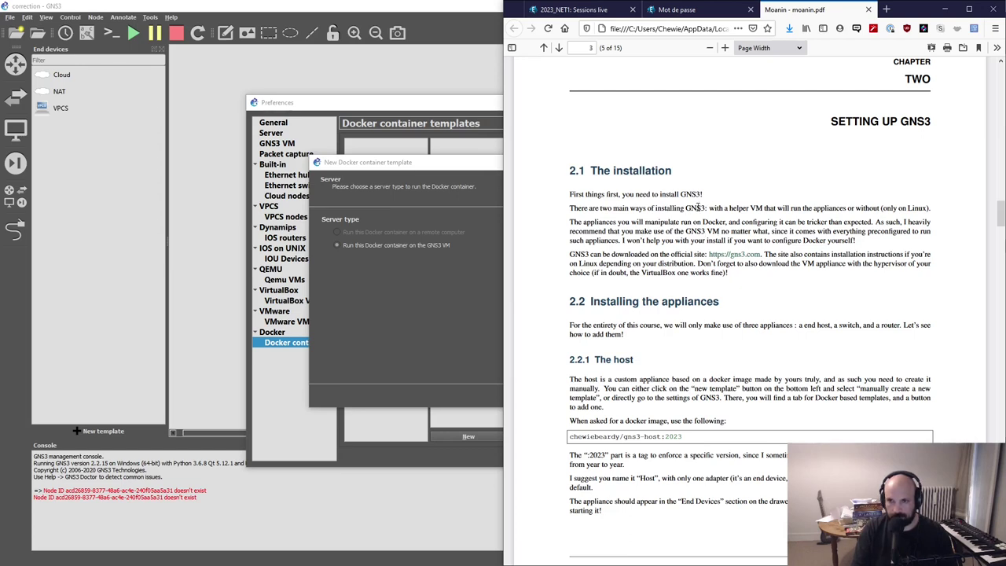
left_click_drag(736, 208, 931, 208)
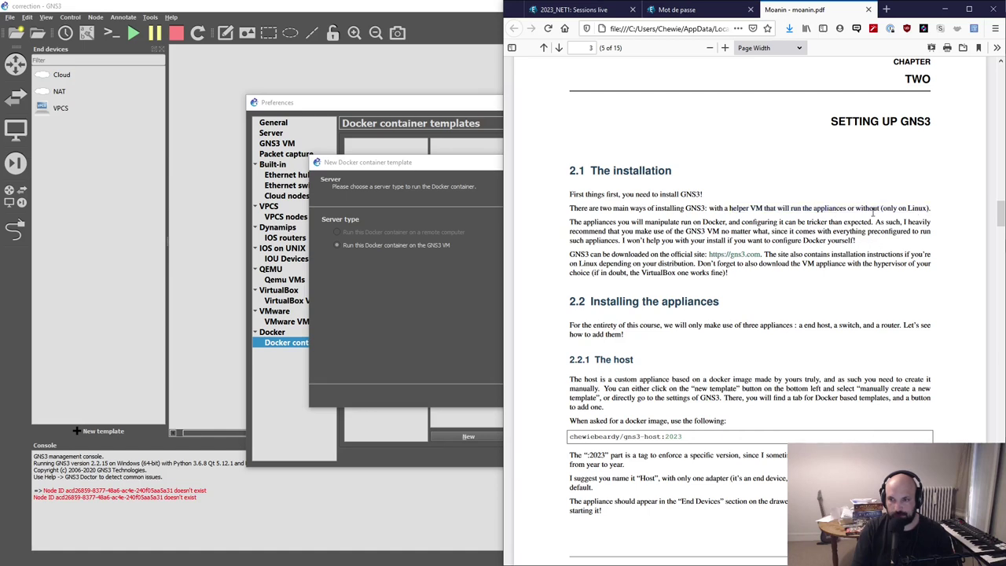
left_click(397, 265)
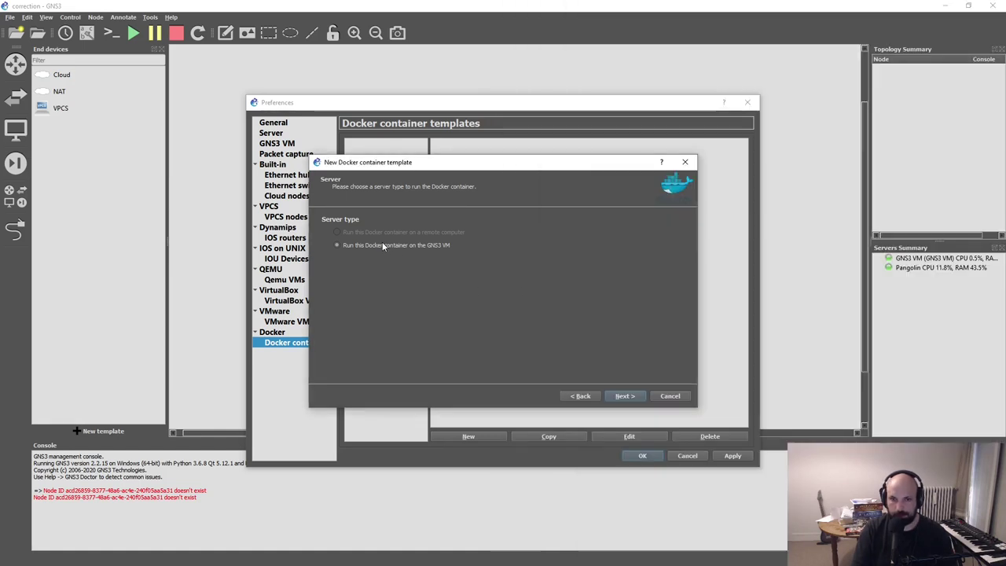
left_click(625, 396)
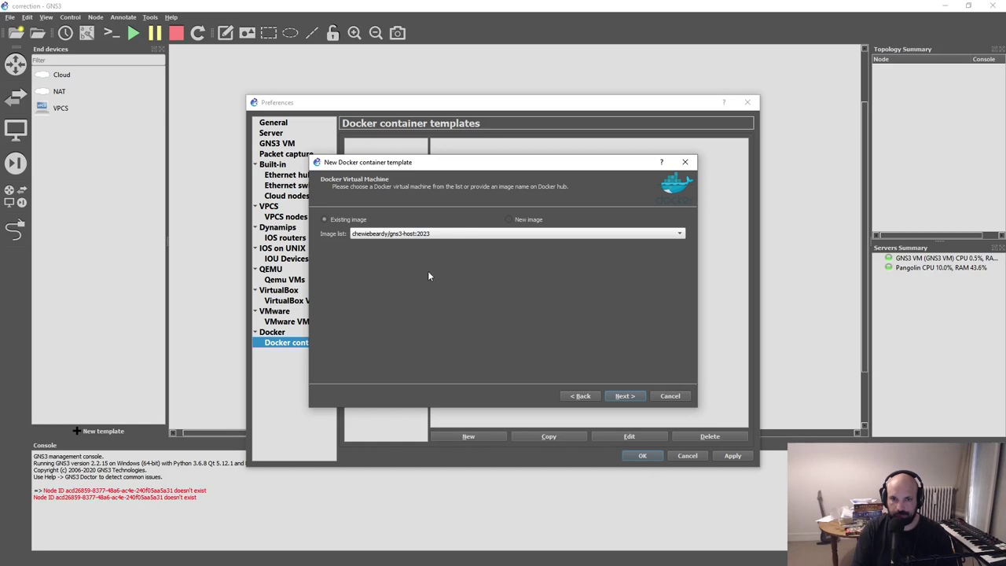
- Set the template to use a new image and highlight the PDF's explanation of the ":2023" tag
left_click(531, 220)
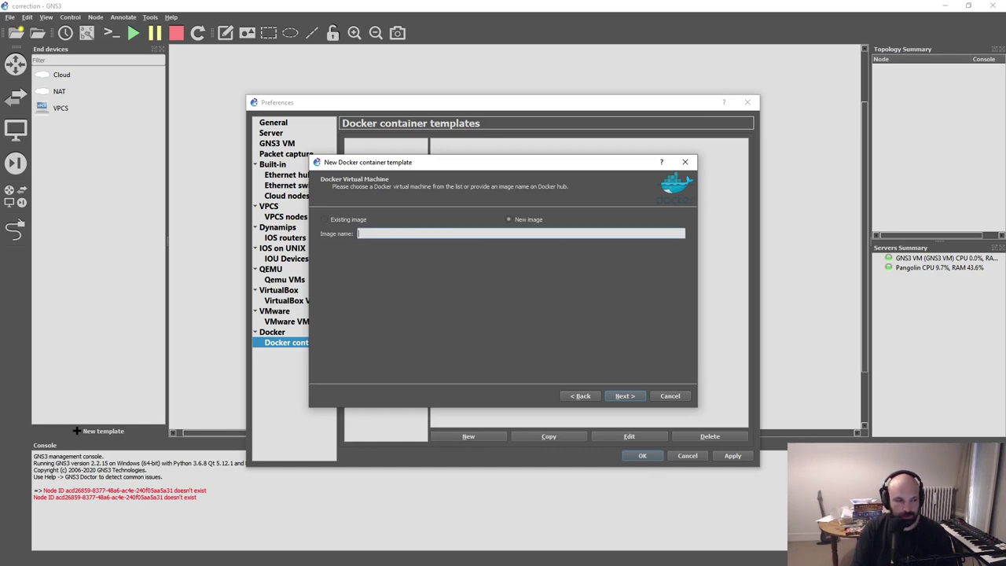
key("alt+Tab")
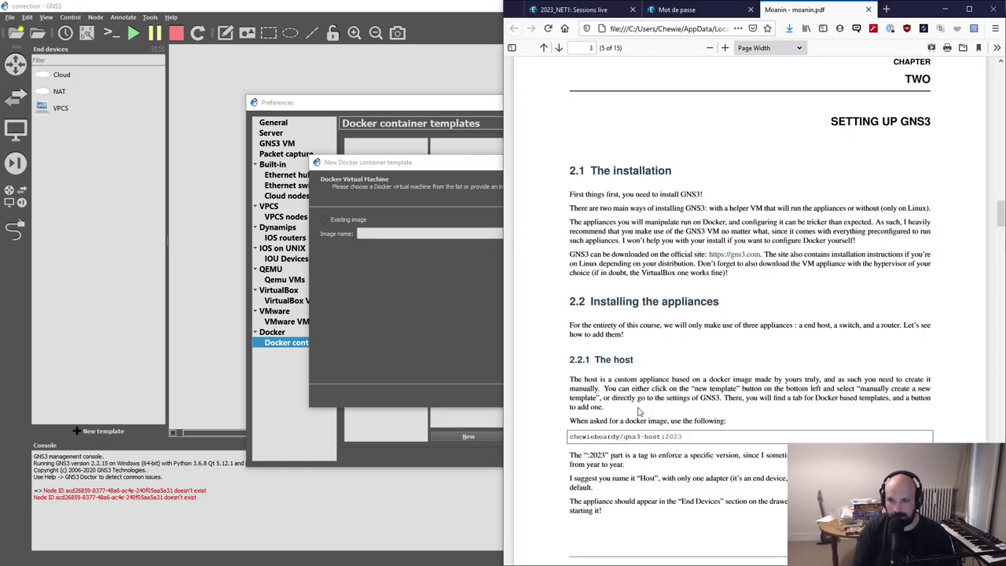
scroll(723, 353, "down", 3)
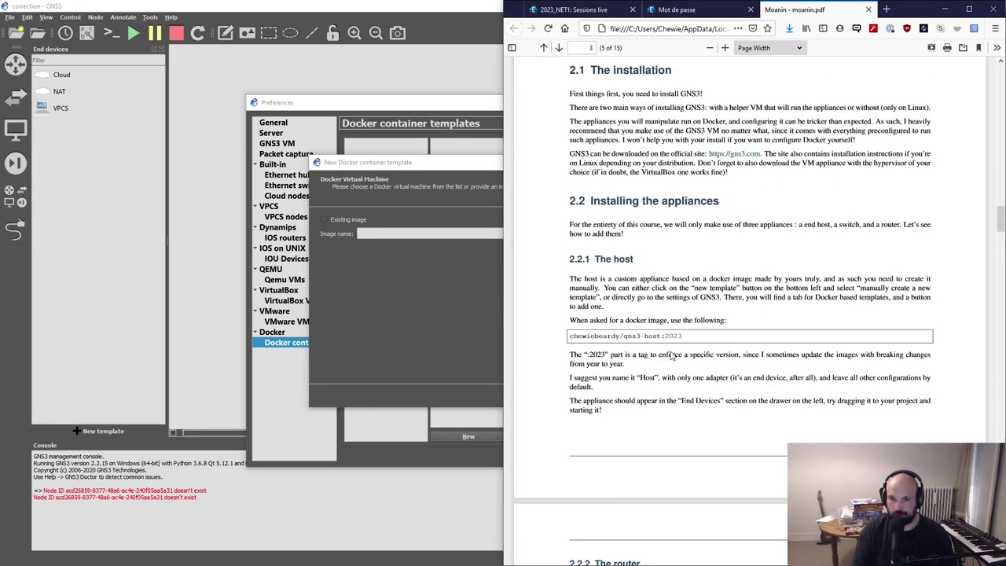
left_click_drag(570, 355, 628, 370)
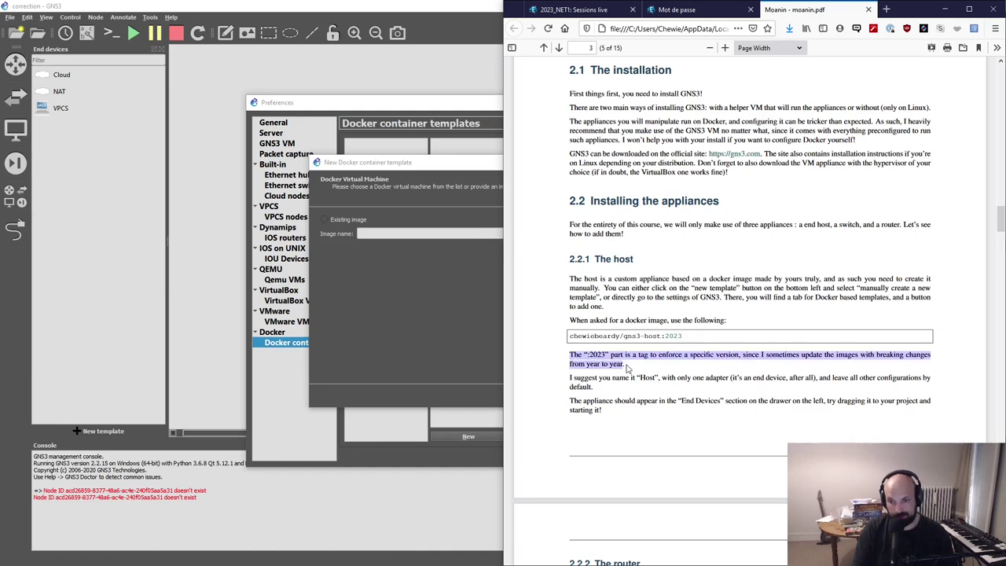
left_click(646, 362)
- Enter chewiebeardy/gns3-host:2023 as the image name and continue to the container name
left_click(416, 233)
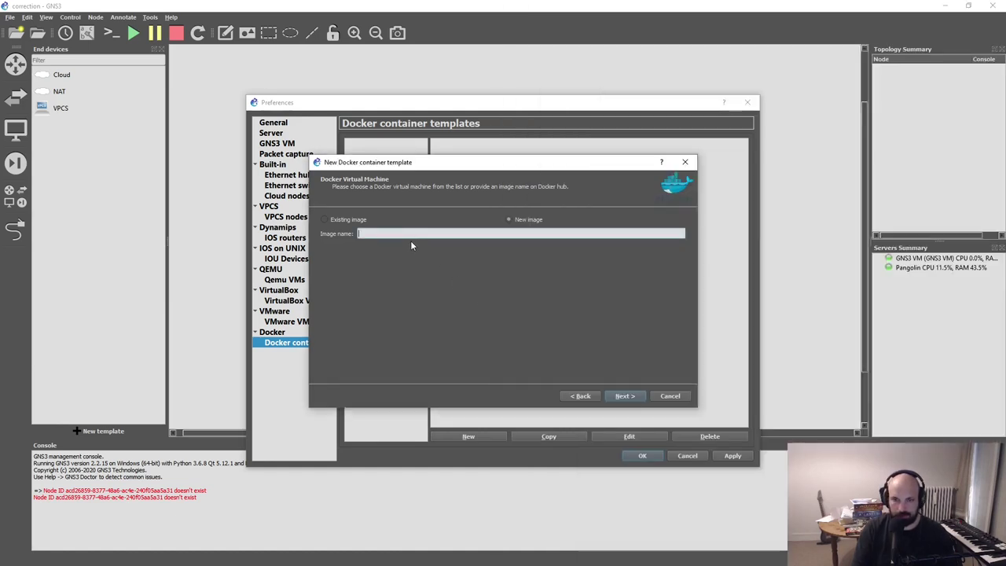
type("chww")
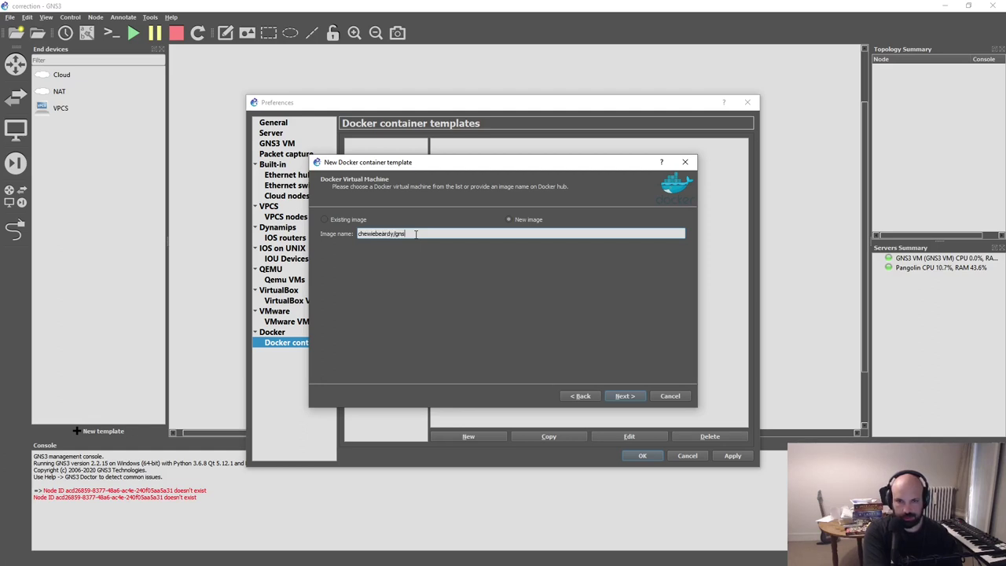
type("iebeardy/gns3-host:")
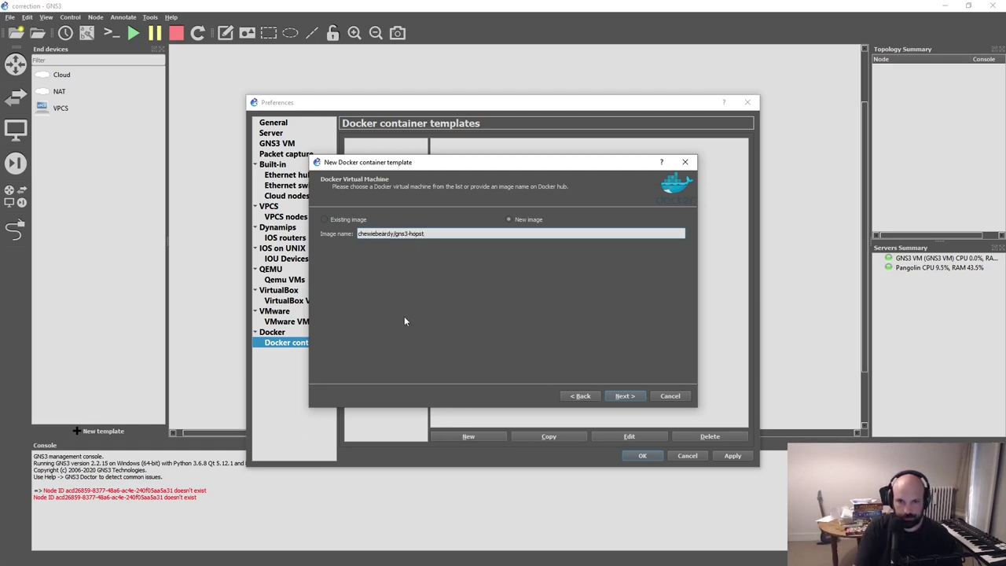
type("2023")
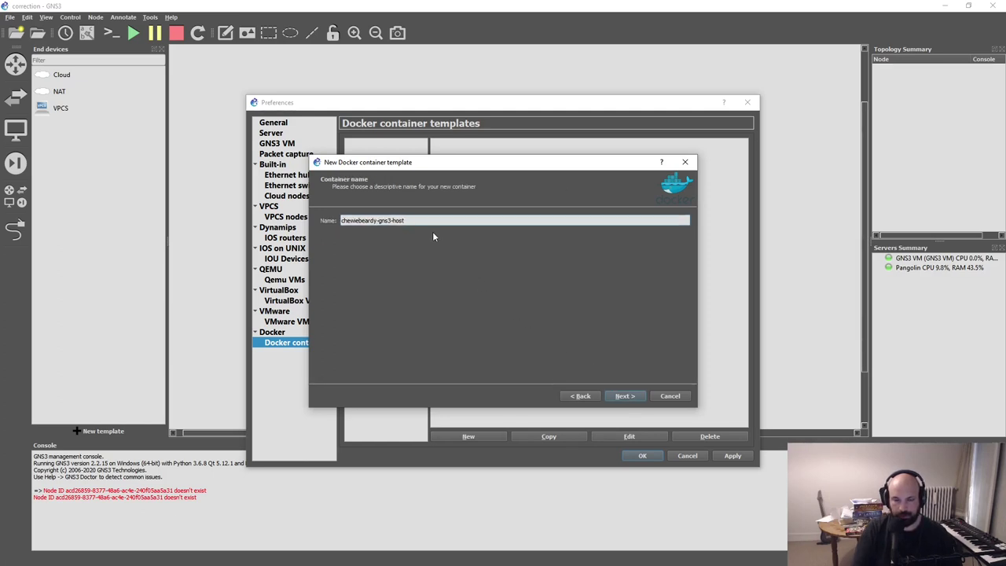
- Check section 2.2.1 of the PDF for the host's suggested name, adapter count and remaining configuration
key("alt+Tab")
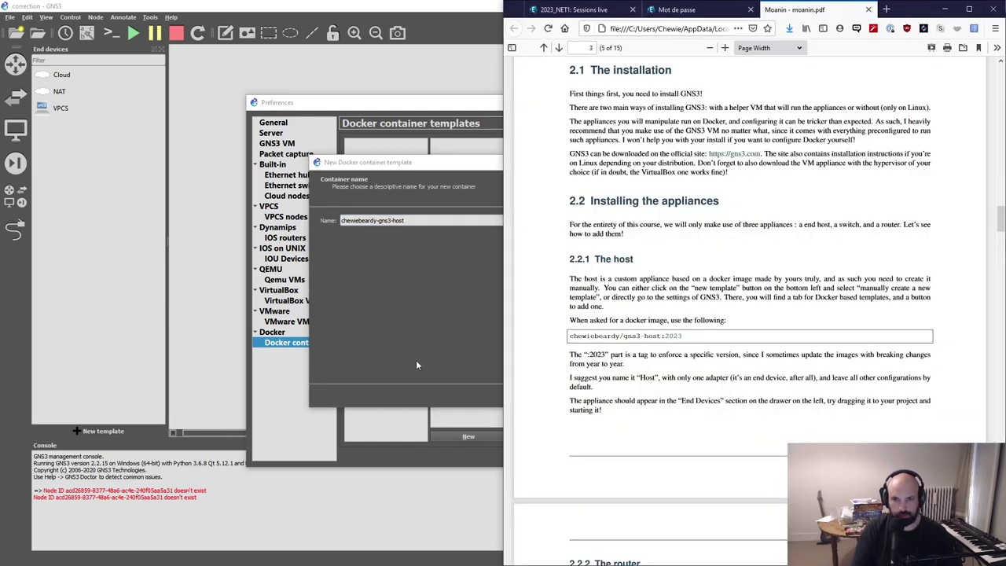
left_click(765, 378)
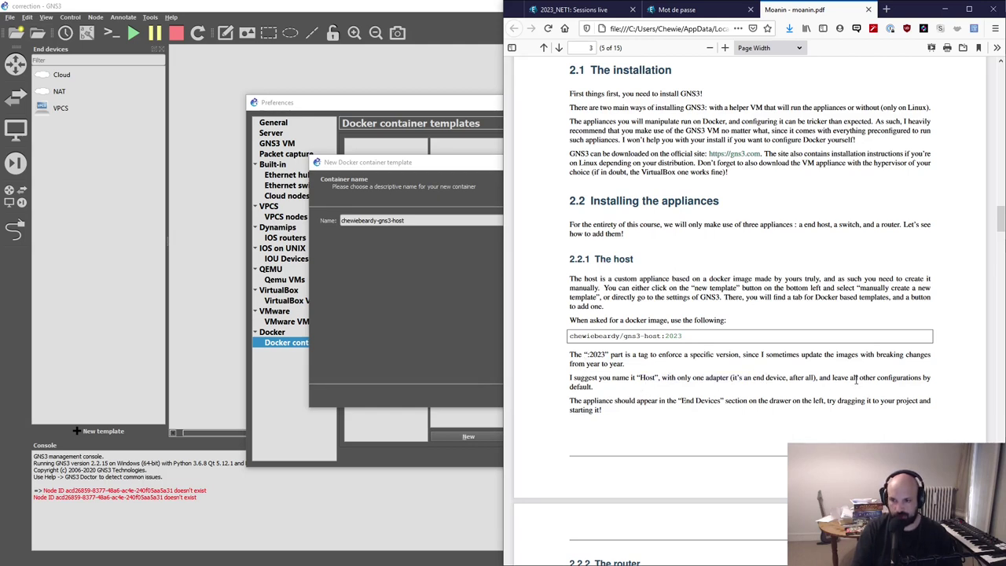
left_click_drag(865, 390, 885, 381)
left_click(676, 397)
left_click(451, 312)
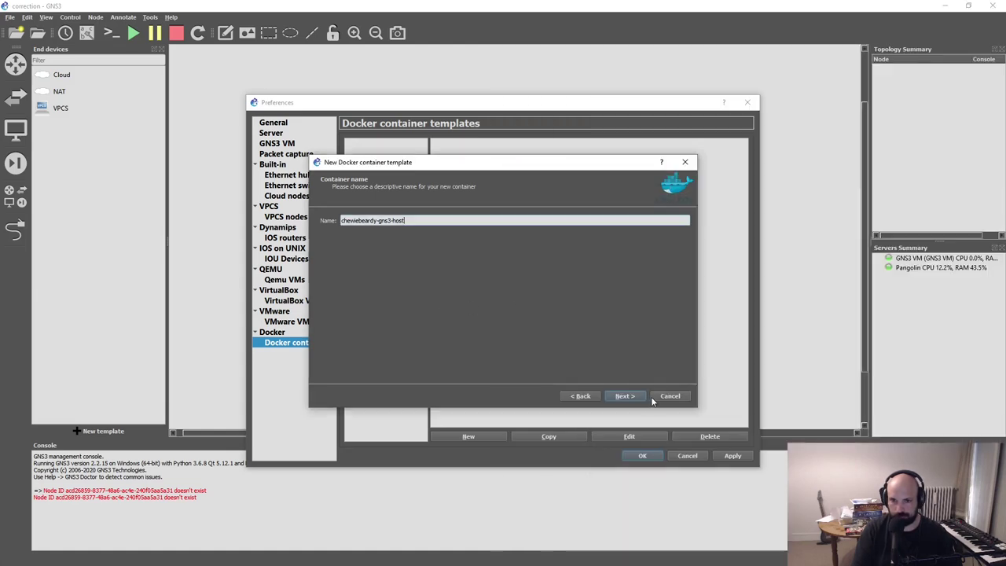
- Name the container Host, accept one adapter, the telnet console and the remaining defaults, and save the finished template
triple_click(438, 223)
key("BackSpace")
type("Host")
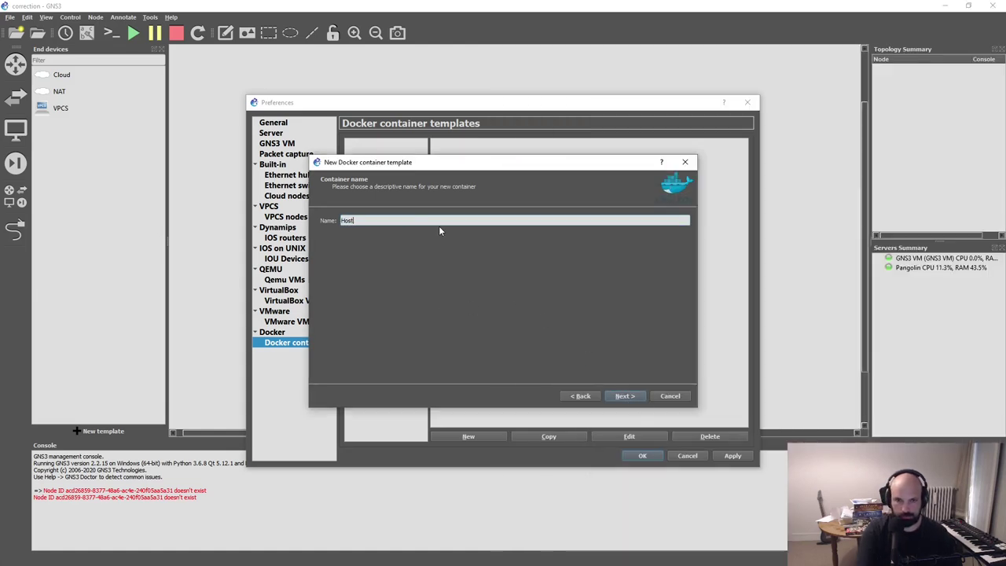
left_click(623, 395)
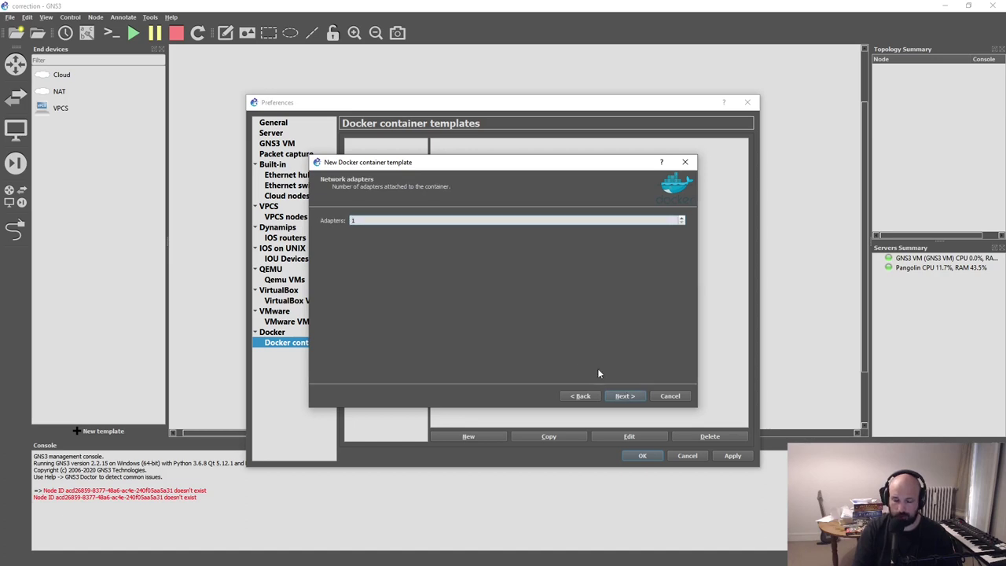
key("Return")
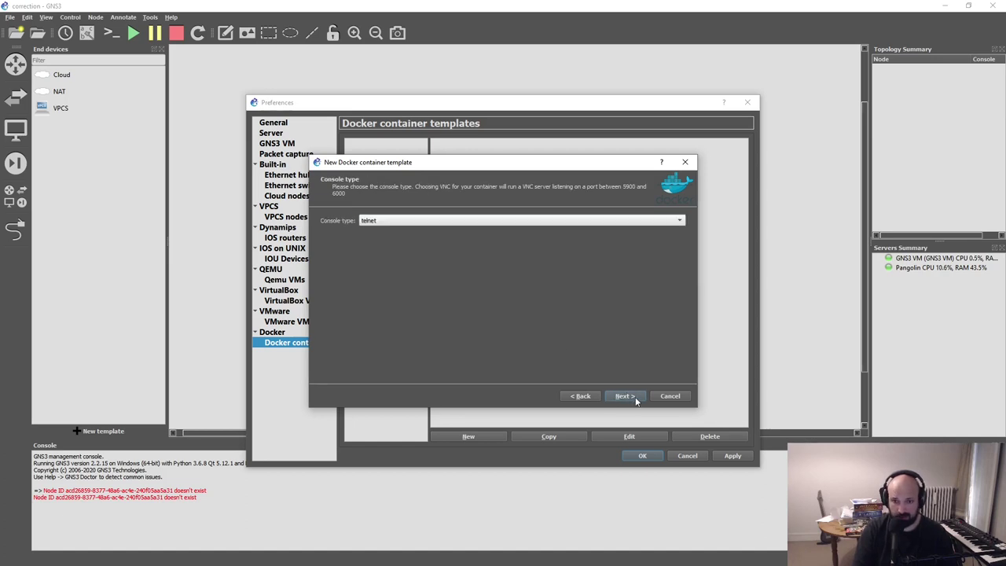
left_click(629, 398)
left_click(626, 395)
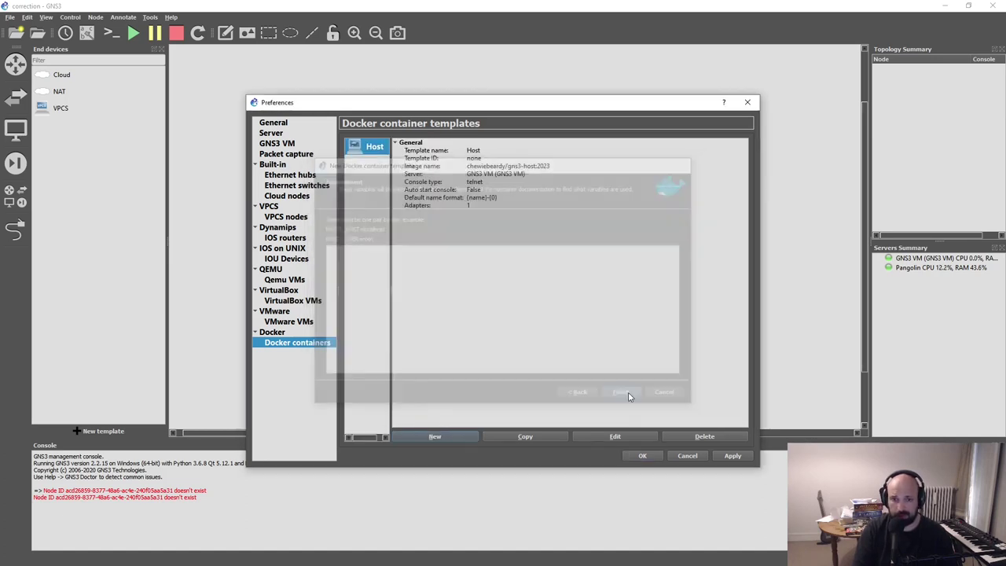
left_click(642, 456)
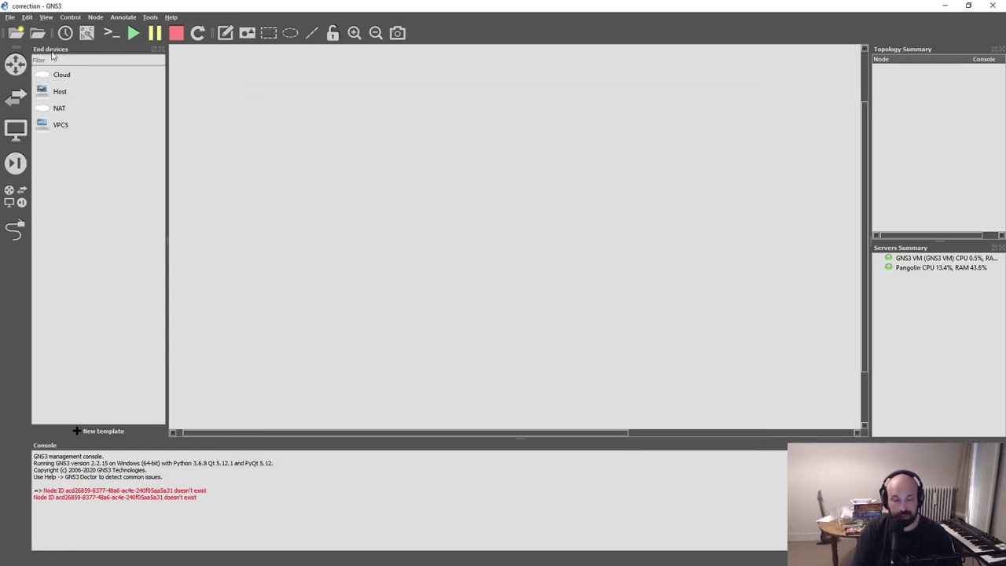
- Place a Host node in the upper-middle part of the empty project and start it
left_click(59, 91)
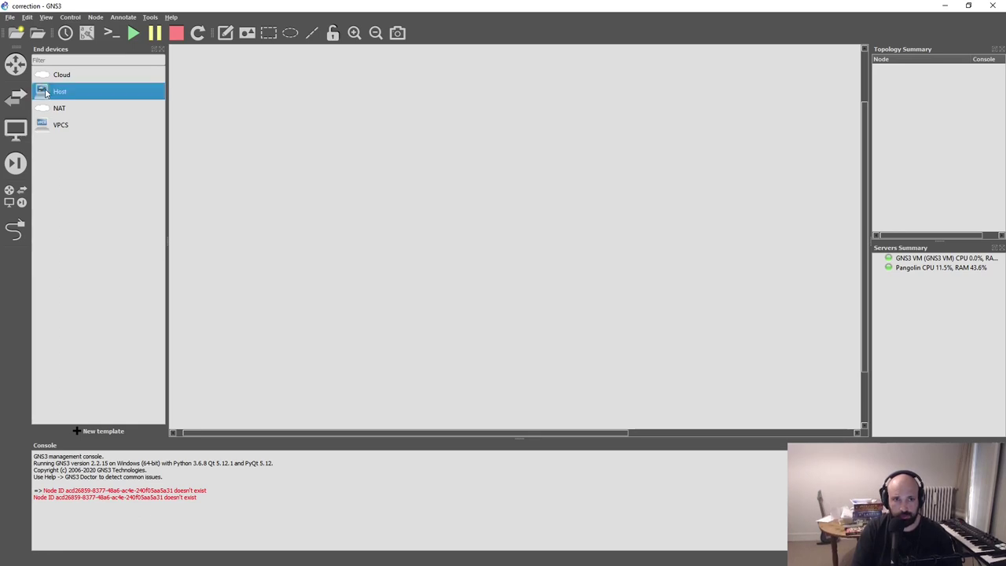
left_click(357, 169)
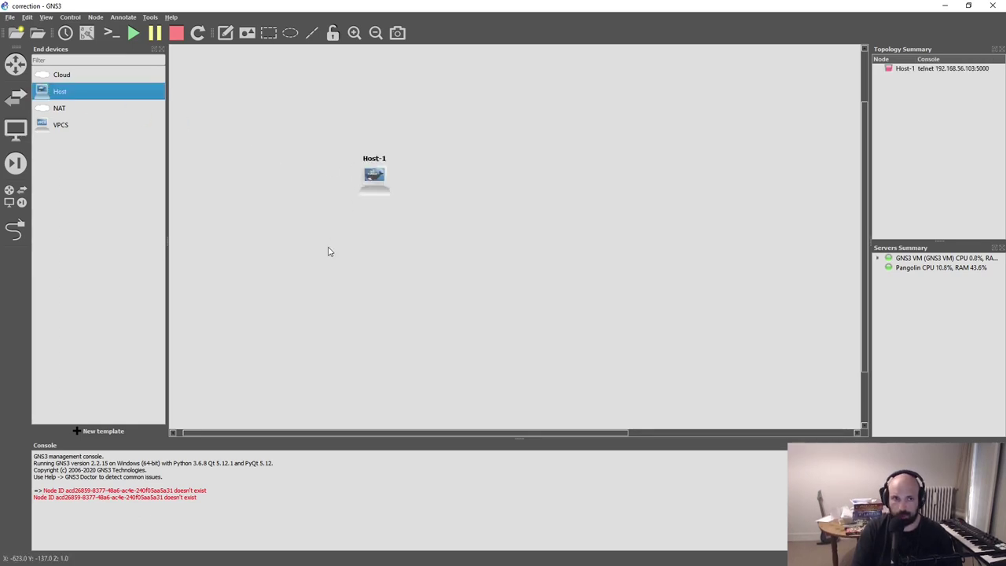
left_click_drag(503, 256, 240, 95)
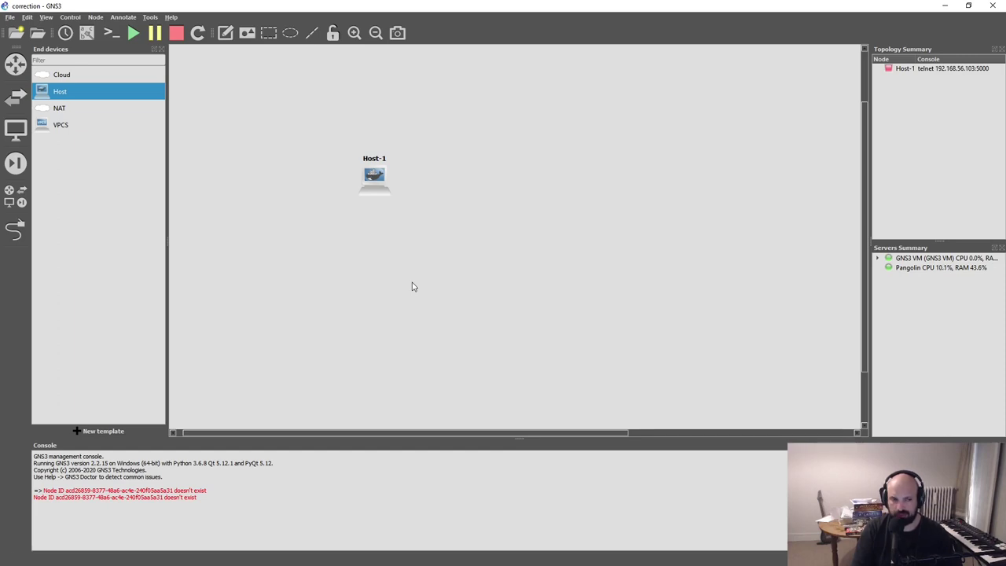
right_click(370, 171)
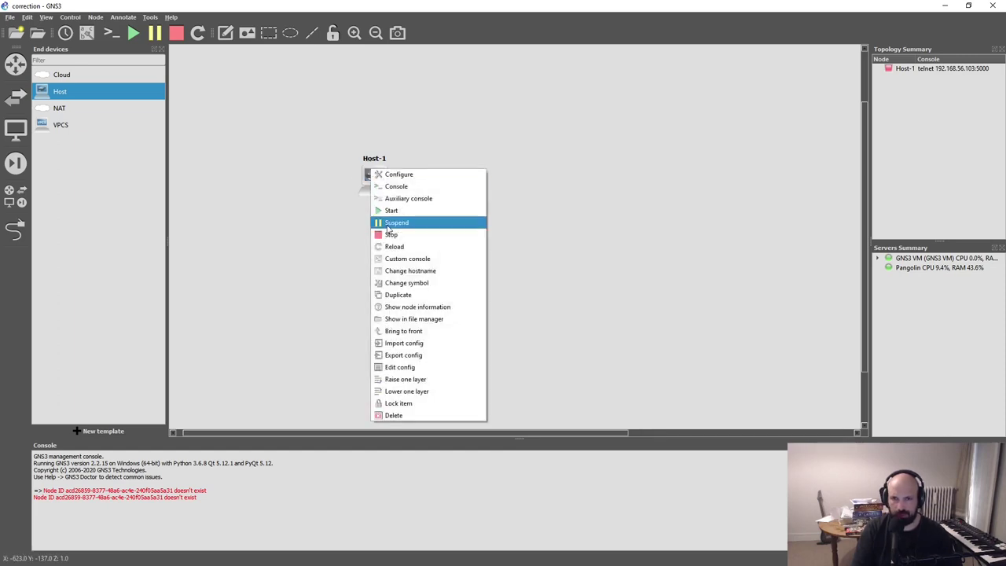
left_click(393, 213)
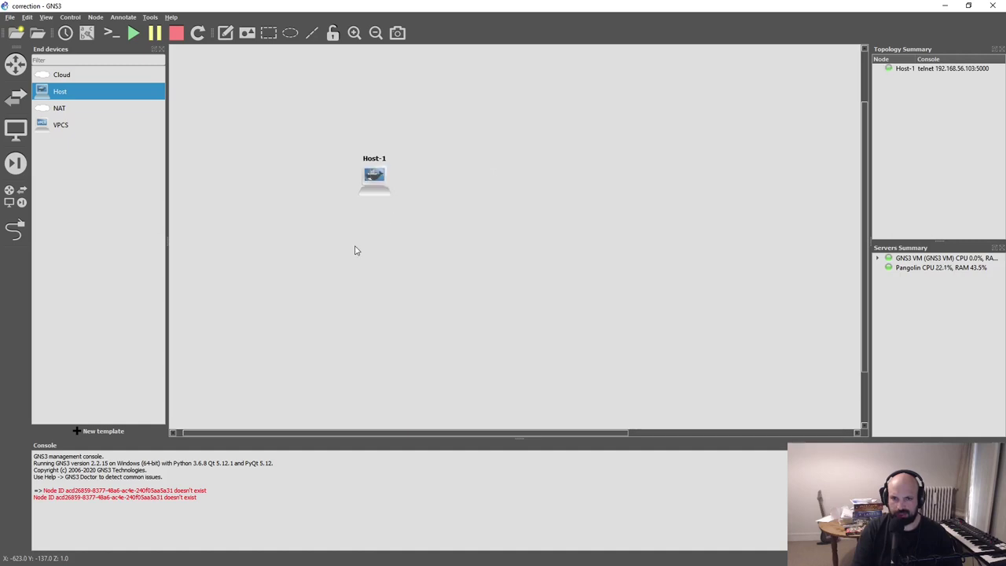
- Open the host node's console, list the home directory with ls, and close the console
double_click(369, 181)
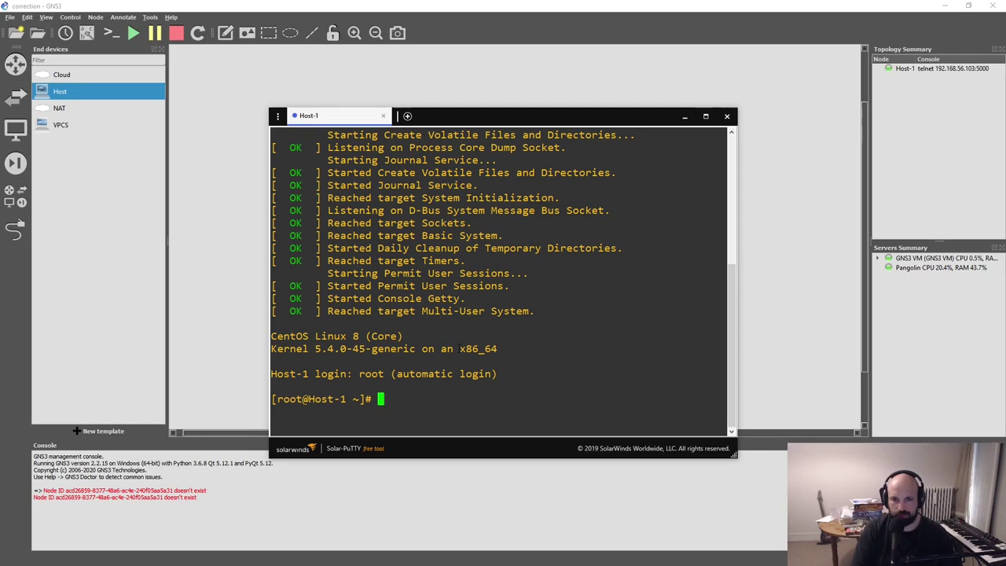
key("Return")
type("ls")
key("Return")
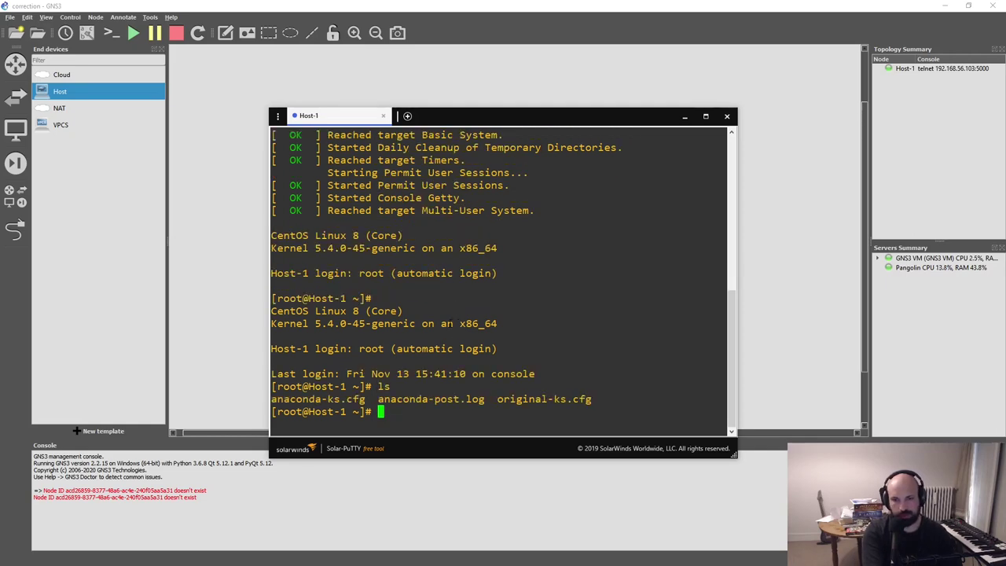
left_click(726, 117)
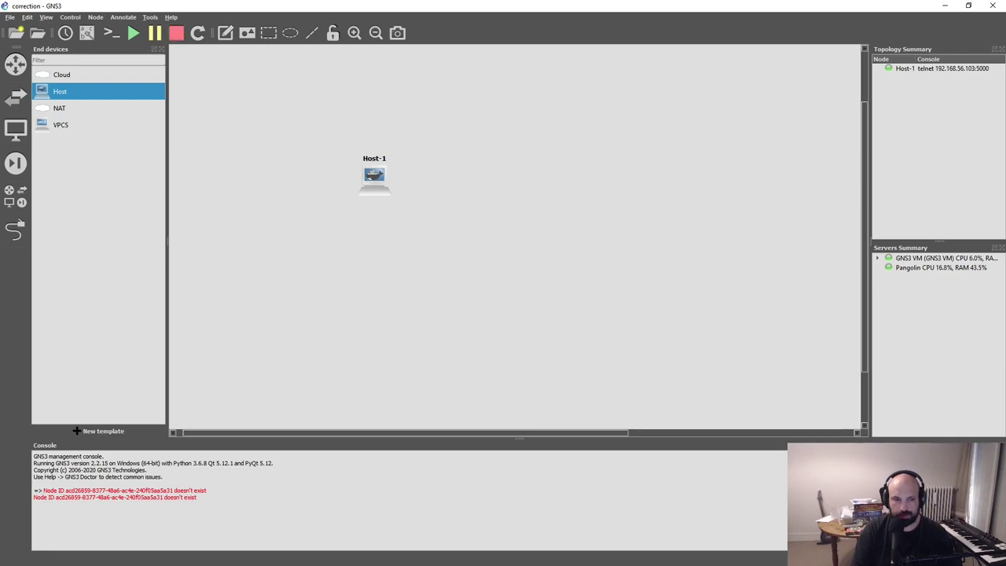
- Go to section 2.2.2 of the PDF and highlight the router's similarity to the host and its 4 adapters
key("alt+Tab")
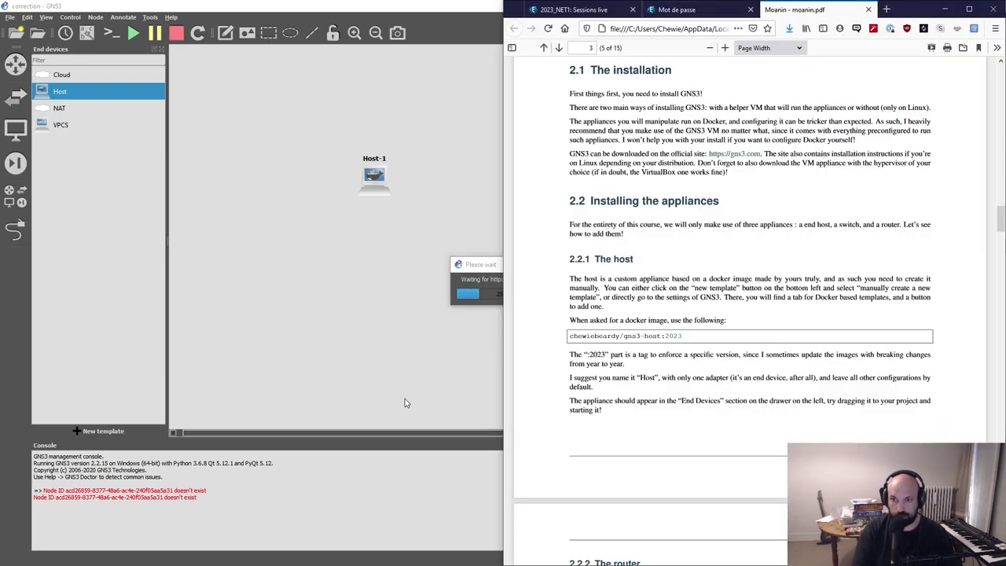
scroll(727, 339, "down", 5)
scroll(726, 340, "up", 1)
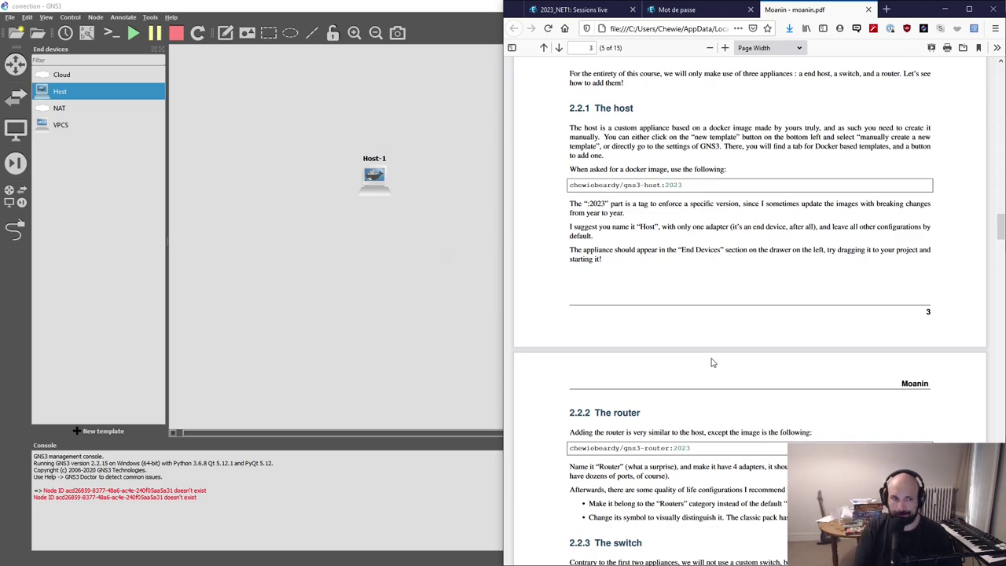
scroll(711, 362, "down", 5)
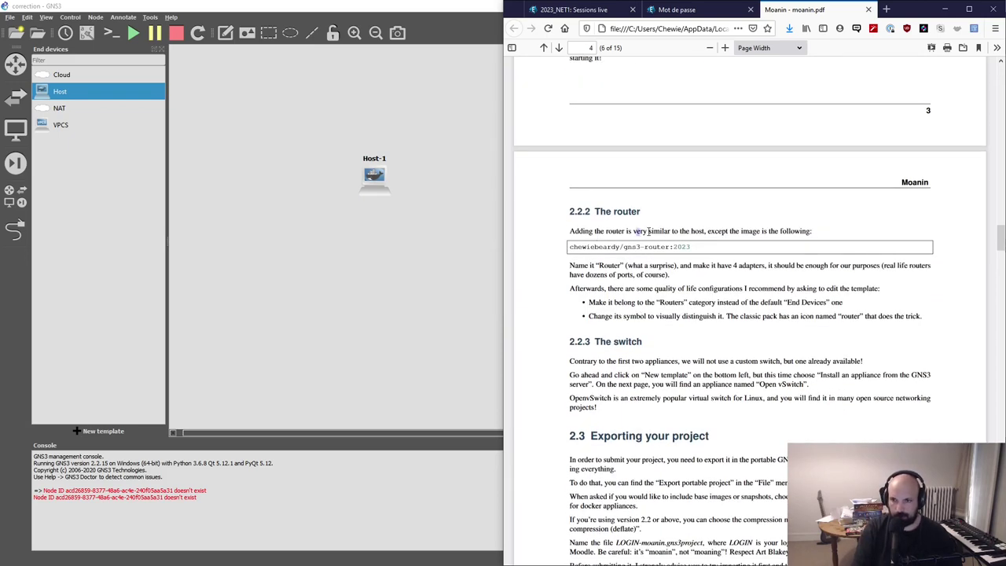
left_click_drag(647, 231, 761, 233)
left_click(736, 233)
left_click_drag(712, 264, 768, 267)
left_click(768, 270)
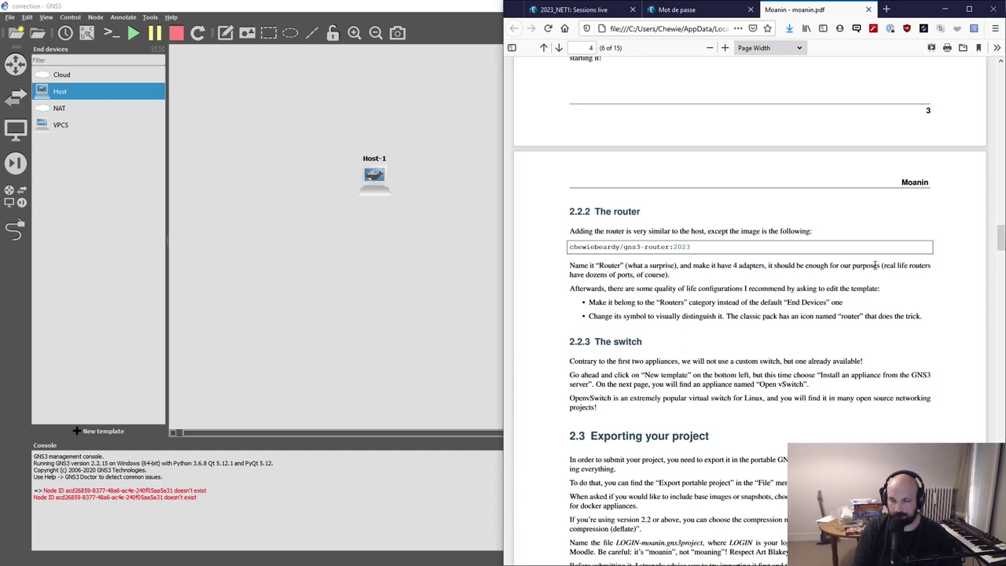
- Highlight the remark on real-life routers and the recommended category and symbol configurations for the router template
left_click_drag(874, 265, 894, 267)
left_click(653, 275)
left_click_drag(574, 290, 855, 317)
left_click(766, 312)
- In GNS3, begin a new Docker container template on the GNS3 VM using the existing image chewiebeardy/gns3-router:2023
left_click(377, 243)
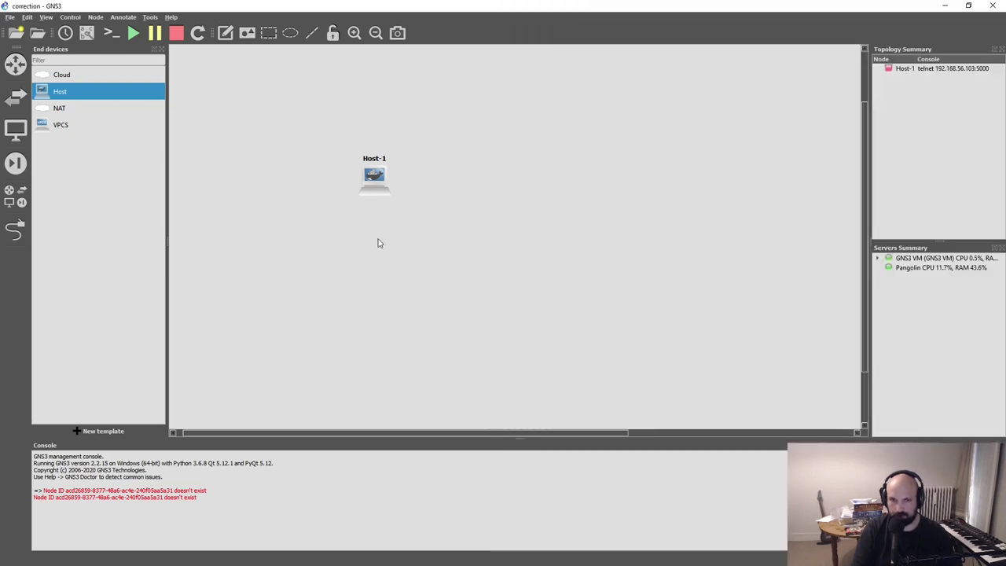
left_click(102, 431)
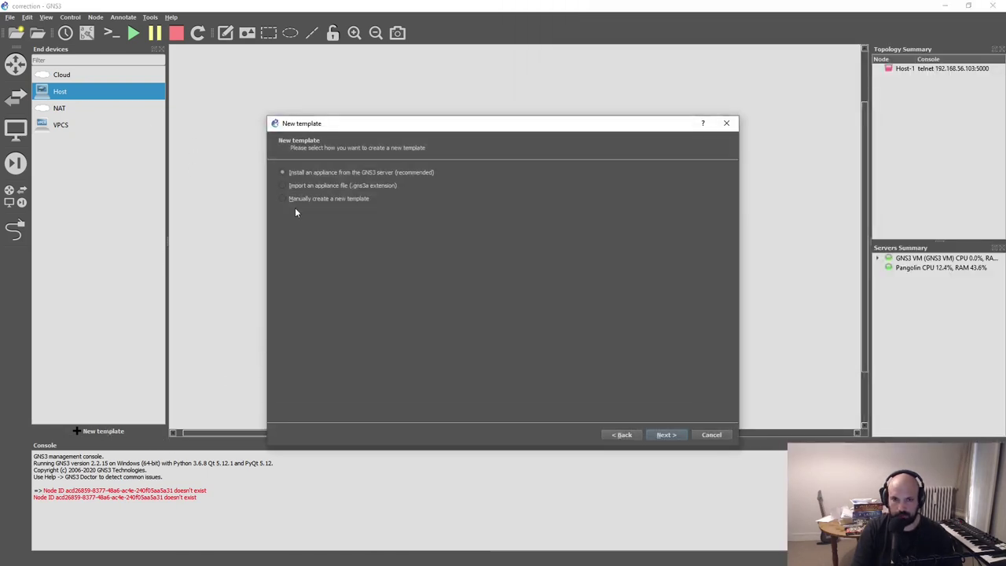
left_click(666, 434)
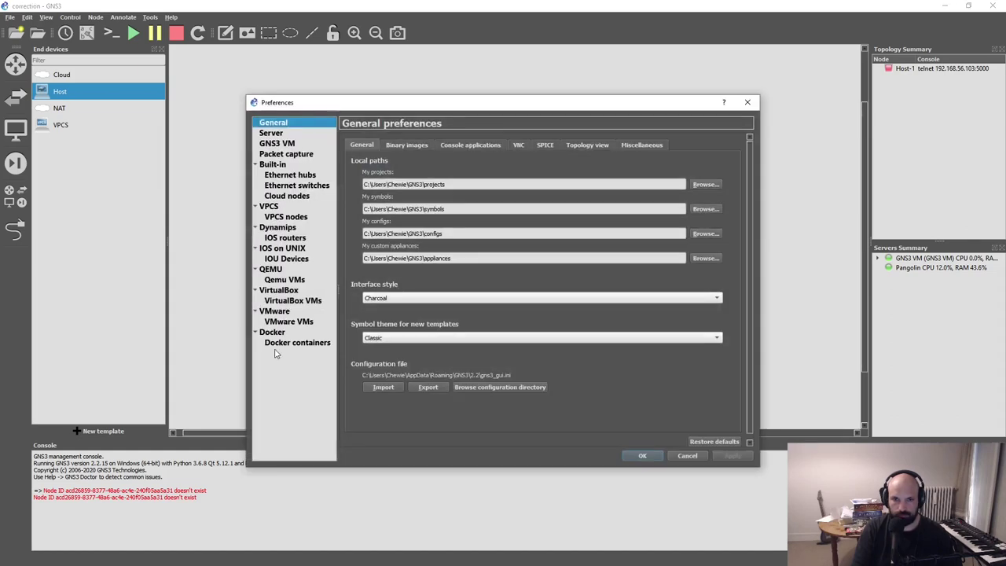
left_click(283, 345)
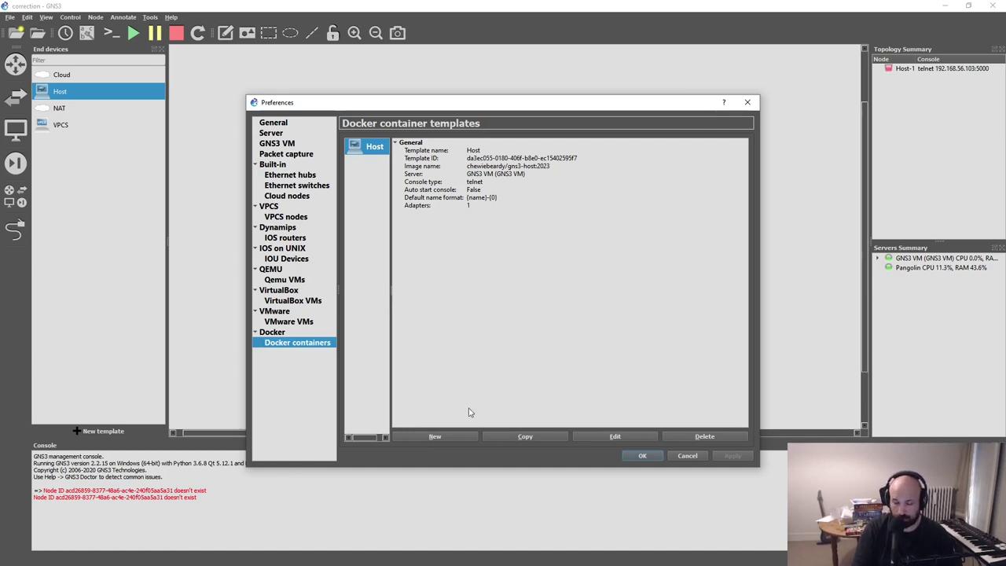
left_click(437, 436)
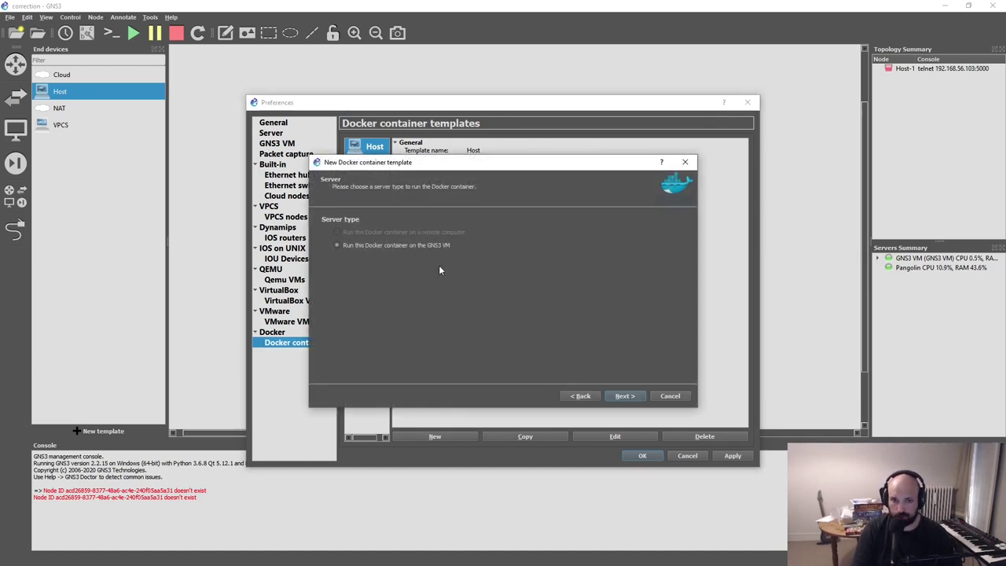
left_click(621, 396)
left_click(469, 237)
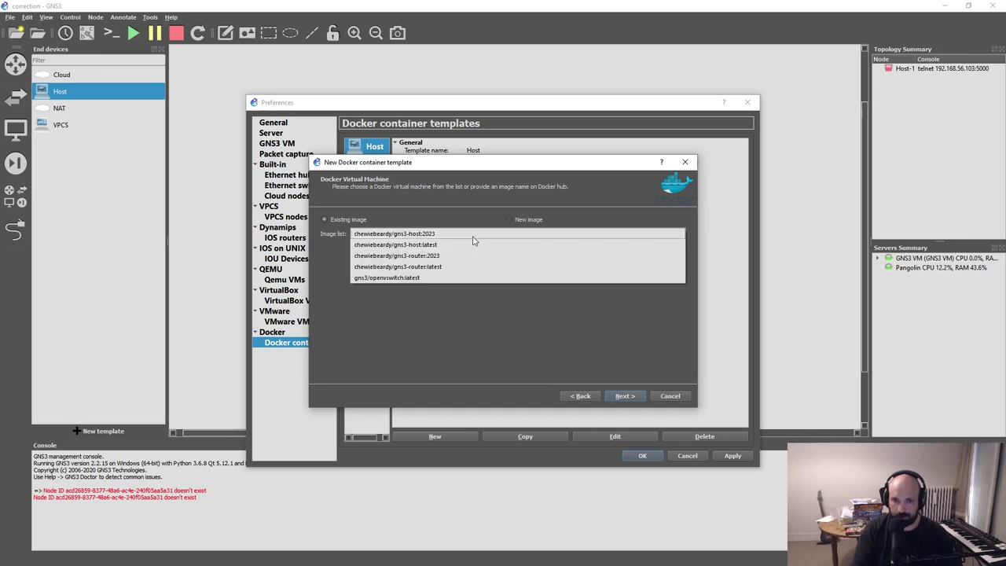
left_click(445, 257)
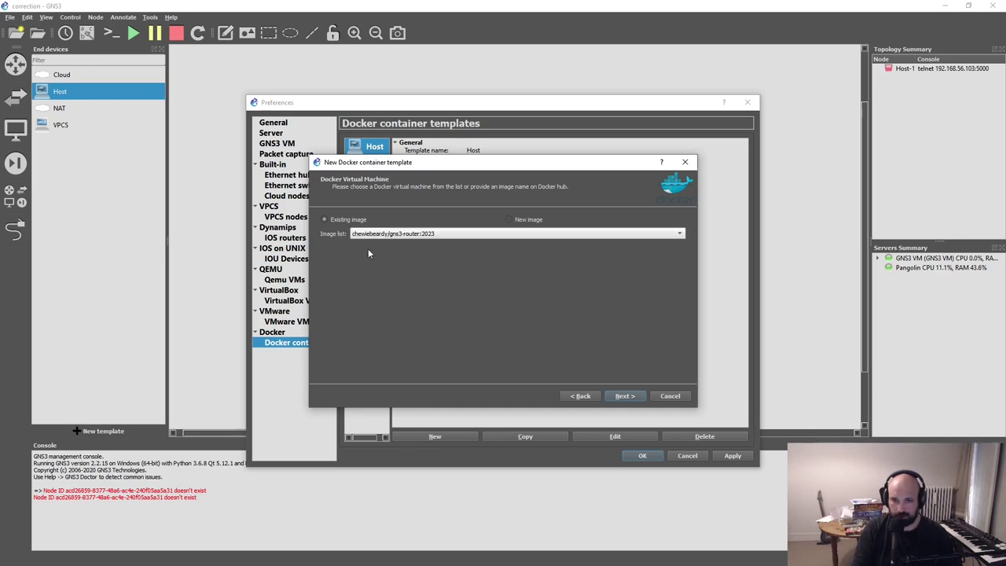
- Name the new container template Router, give it 4 adapters as the PDF specifies, and finish with the remaining defaults
left_click(632, 394)
type("Router")
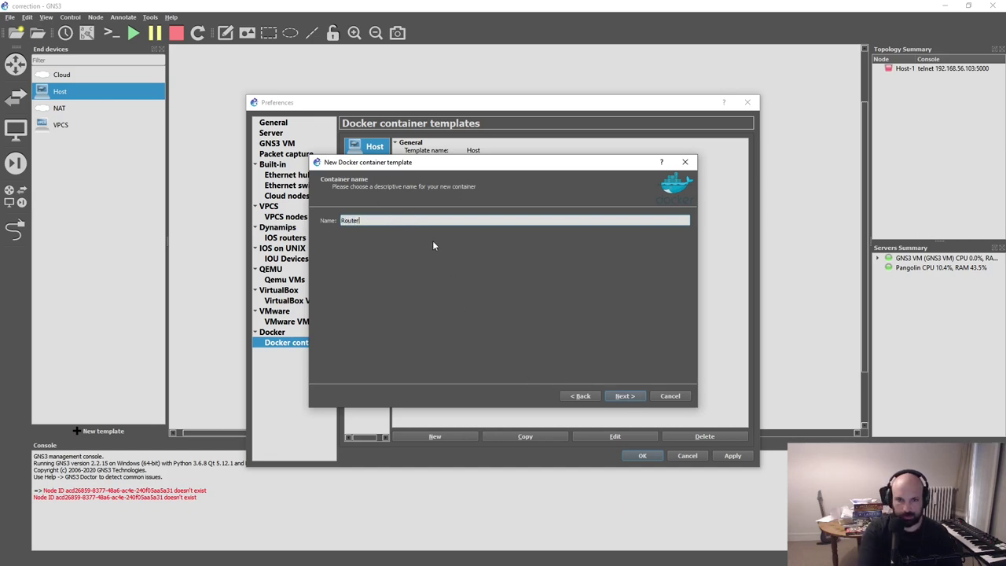
left_click(622, 396)
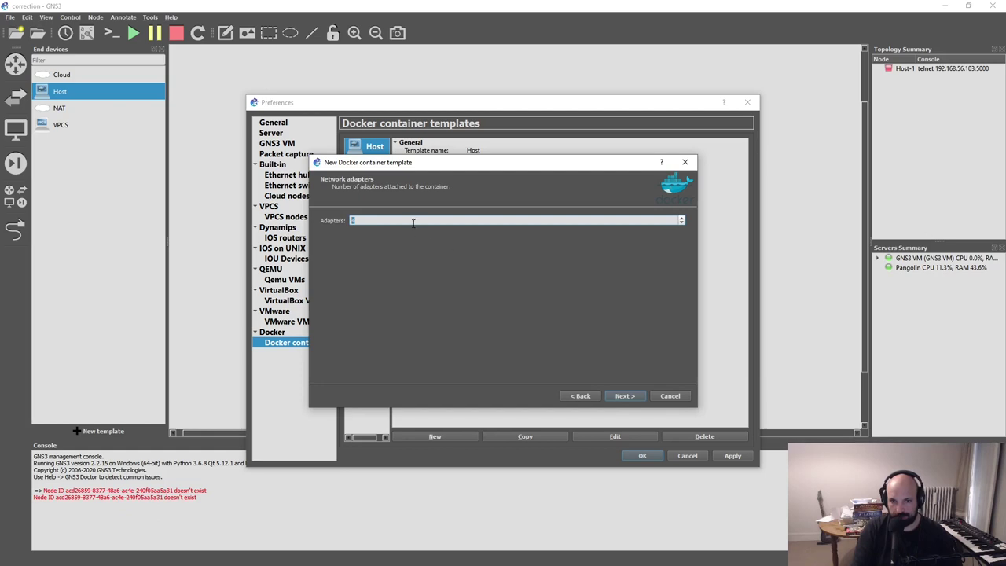
type("4")
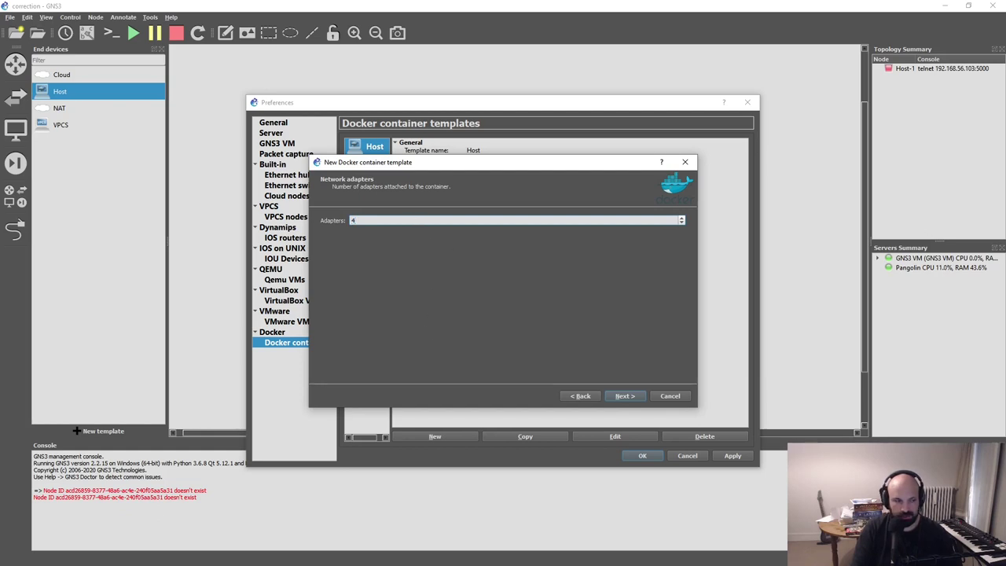
key("alt+Tab")
left_click_drag(733, 266, 752, 268)
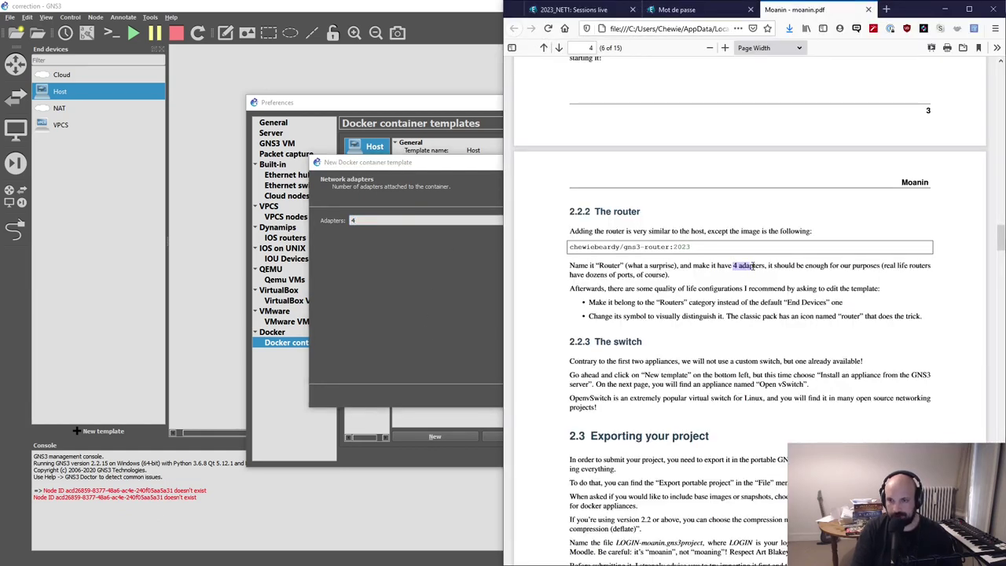
left_click(383, 298)
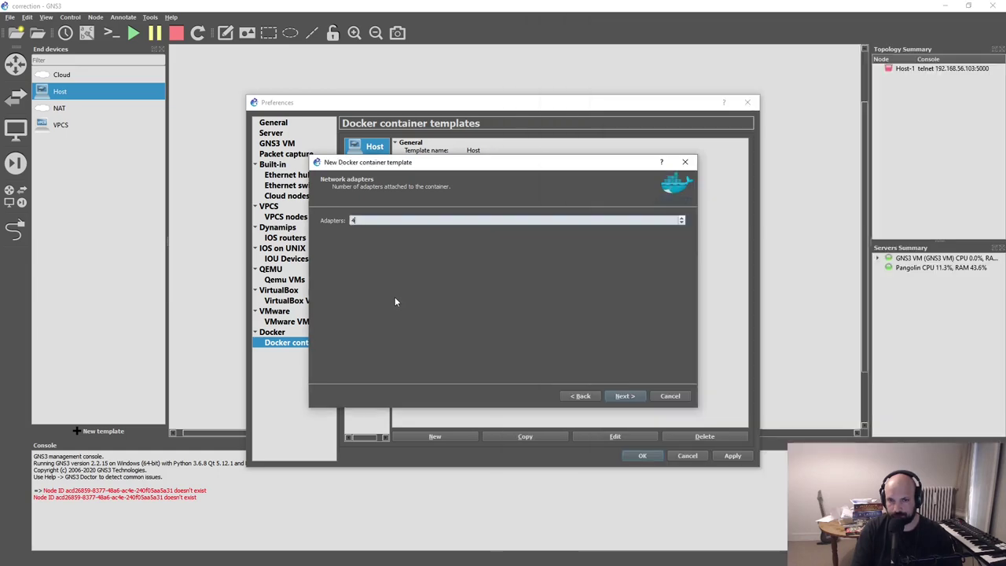
left_click(623, 395)
left_click(623, 395)
left_click(623, 395)
left_click(623, 395)
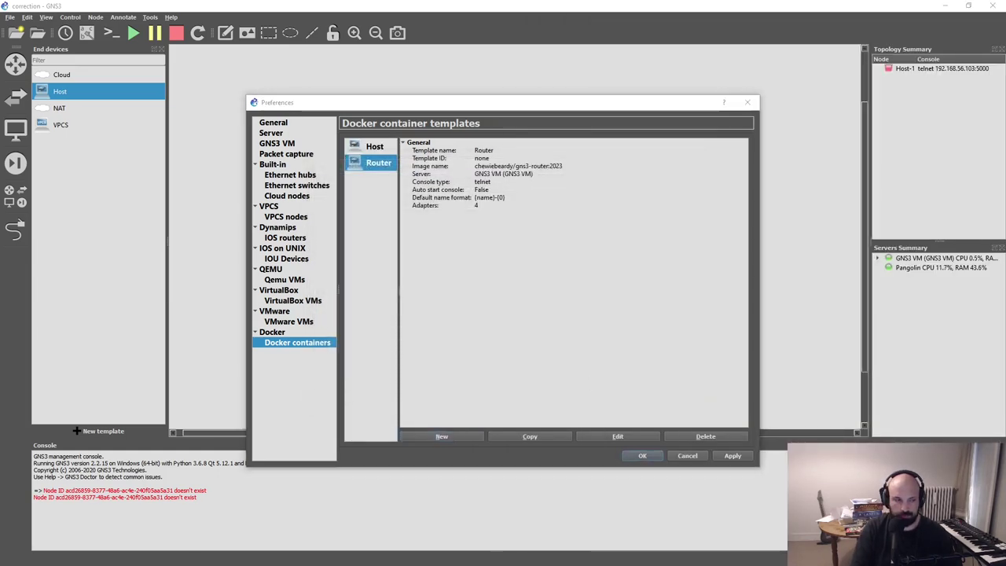
- Edit the Router template and set its category to Routers, as recommended in the PDF
key("alt+Tab")
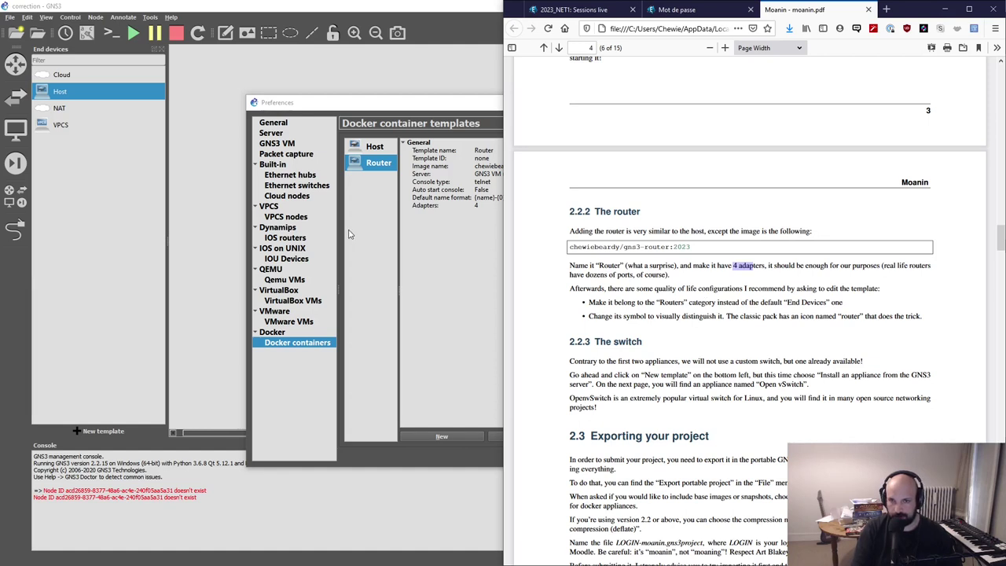
left_click(384, 198)
left_click(621, 436)
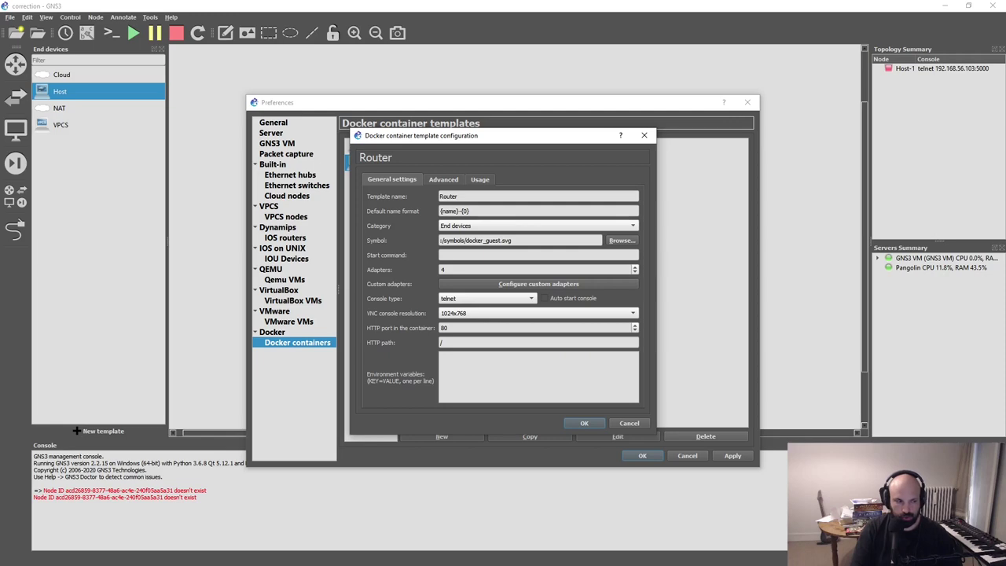
key("alt+Tab")
left_click_drag(637, 303, 825, 303)
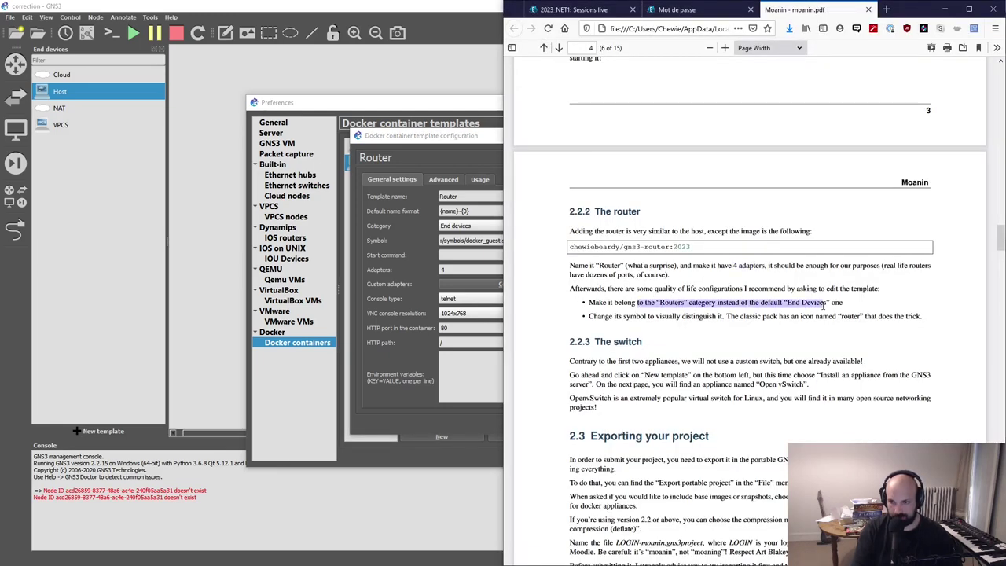
left_click(400, 241)
left_click(454, 228)
left_click(445, 206)
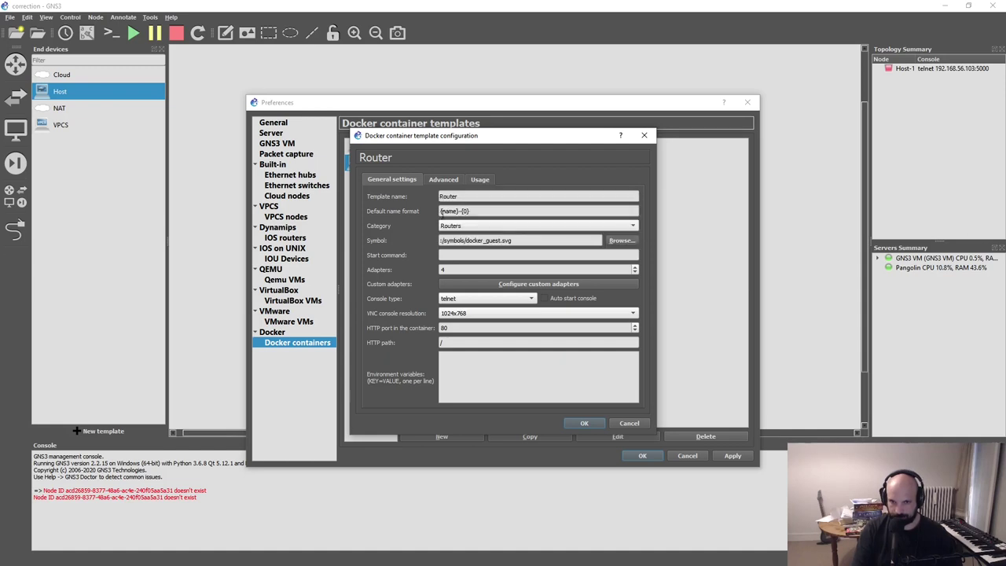
- Set the Router template's symbol to the Classic pack's router icon and apply the template changes
left_click(620, 240)
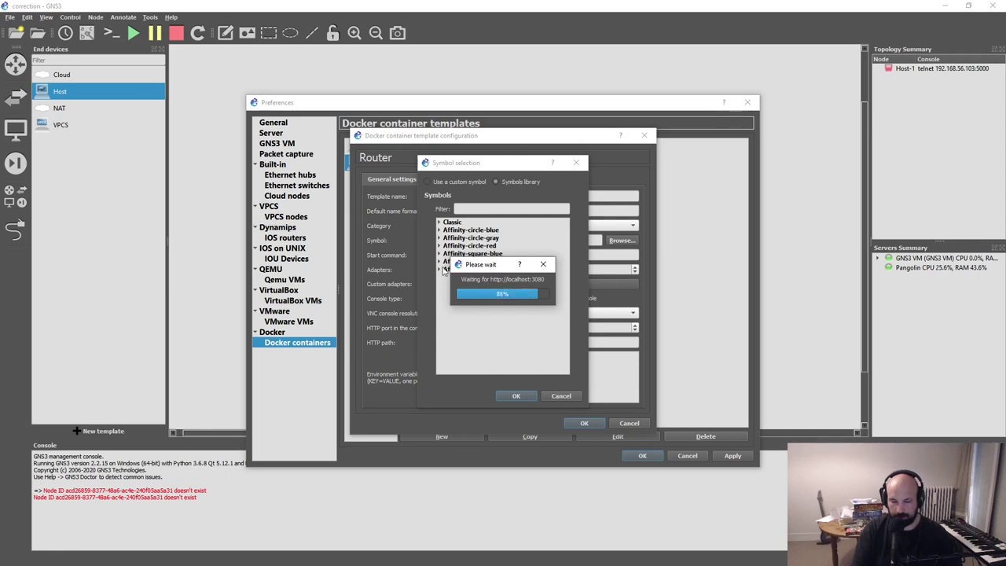
left_click(465, 209)
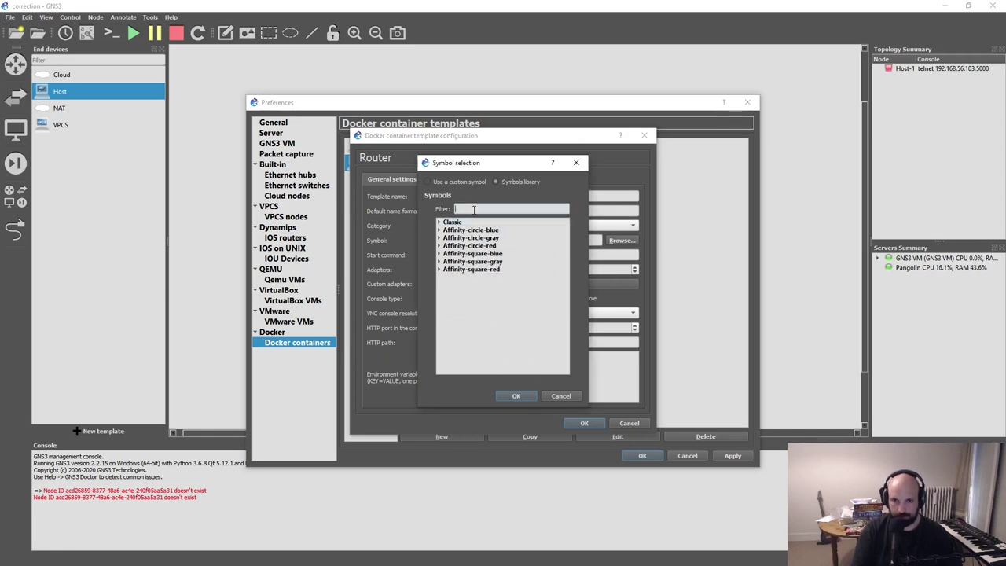
type("router")
left_click(440, 223)
scroll(503, 290, "down", 2)
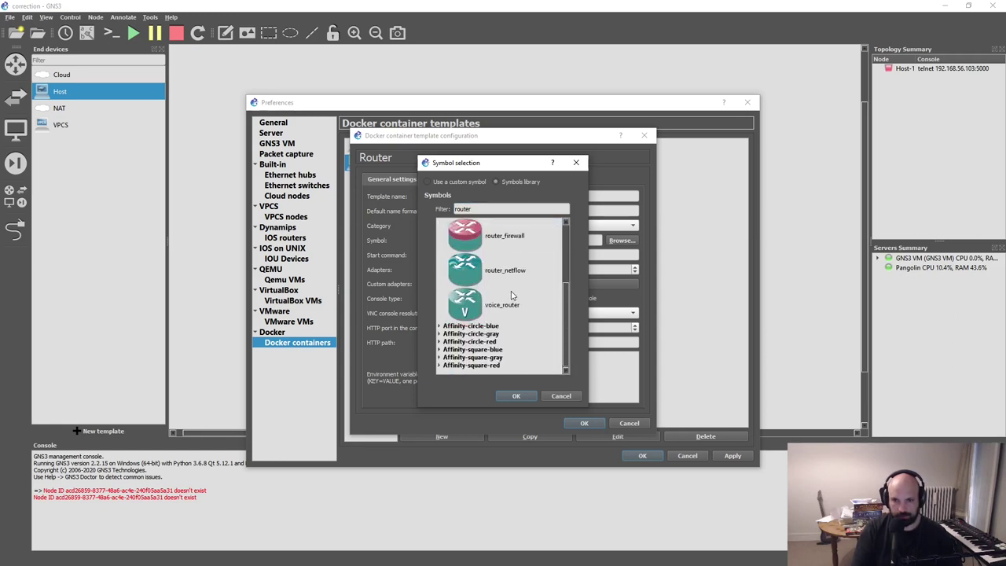
left_click(474, 308)
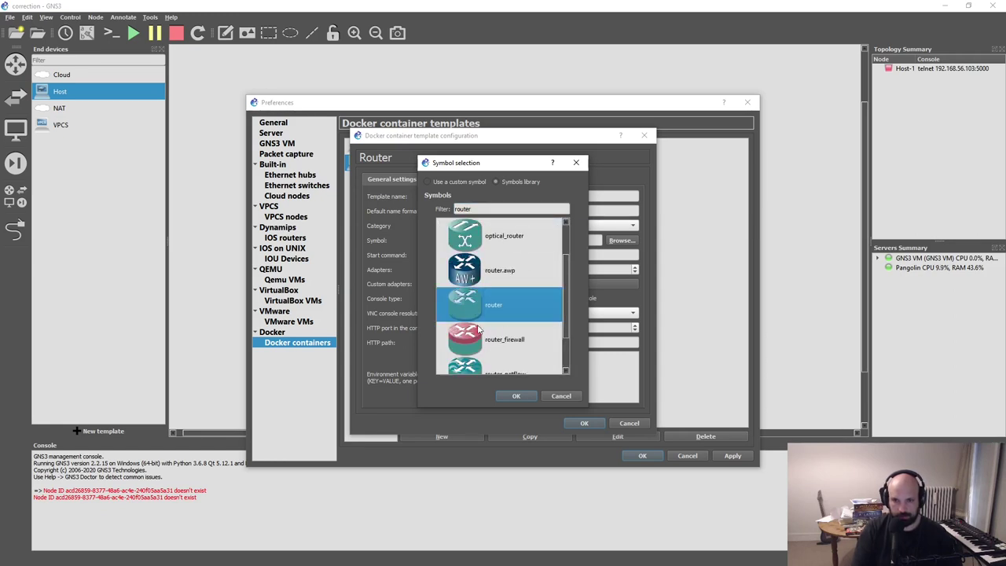
left_click(515, 395)
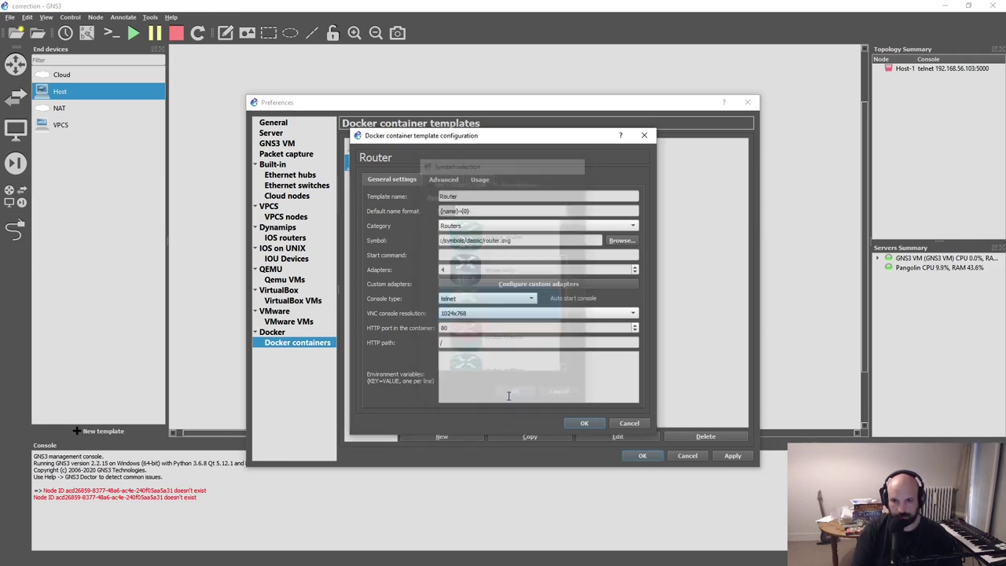
left_click(575, 421)
left_click(729, 457)
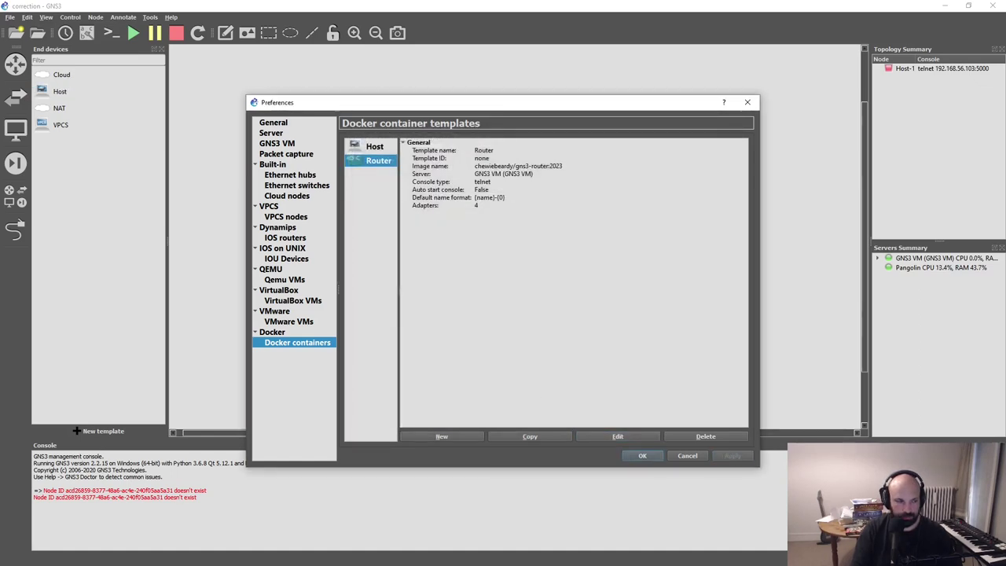
- Go to section 2.2.3 of the PDF in the browser and point out the switch's appliance installation instructions
key("alt+Tab")
left_click(683, 341)
scroll(648, 375, "down", 3)
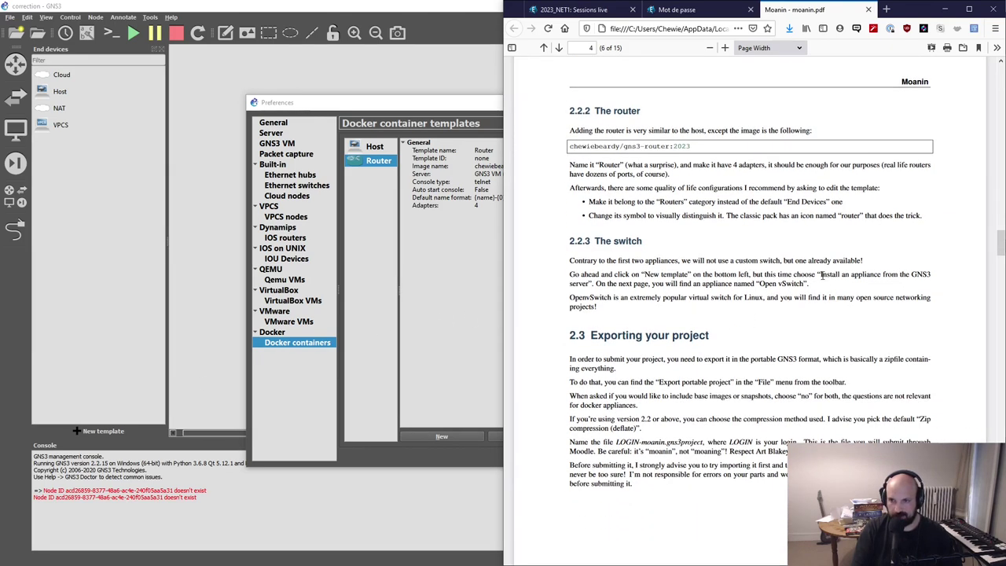
left_click_drag(833, 275, 891, 291)
left_click(742, 284)
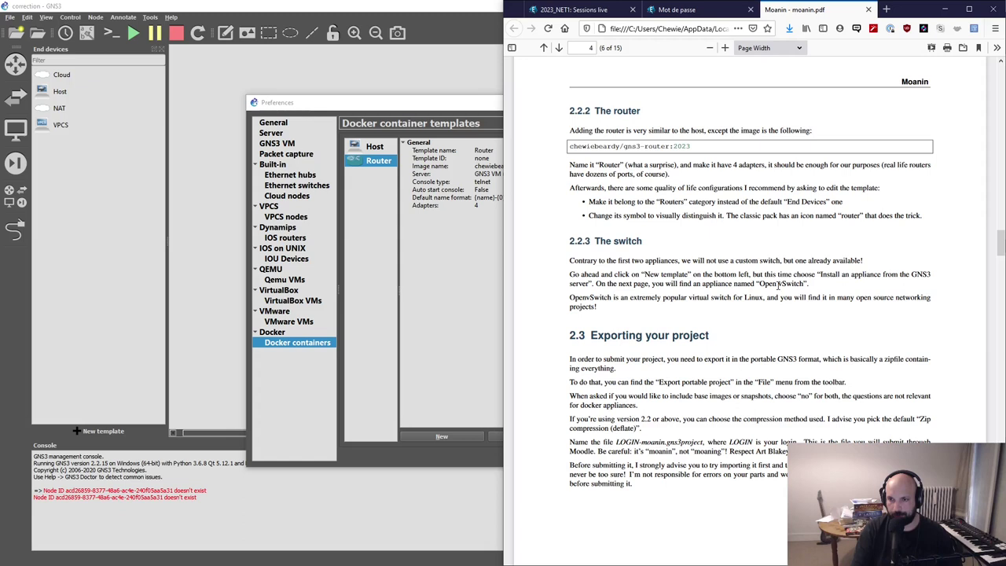
- Close the GNS3 preferences and install the Open vSwitch appliance from the GNS3 server onto the GNS3 VM
left_click(481, 289)
left_click(639, 462)
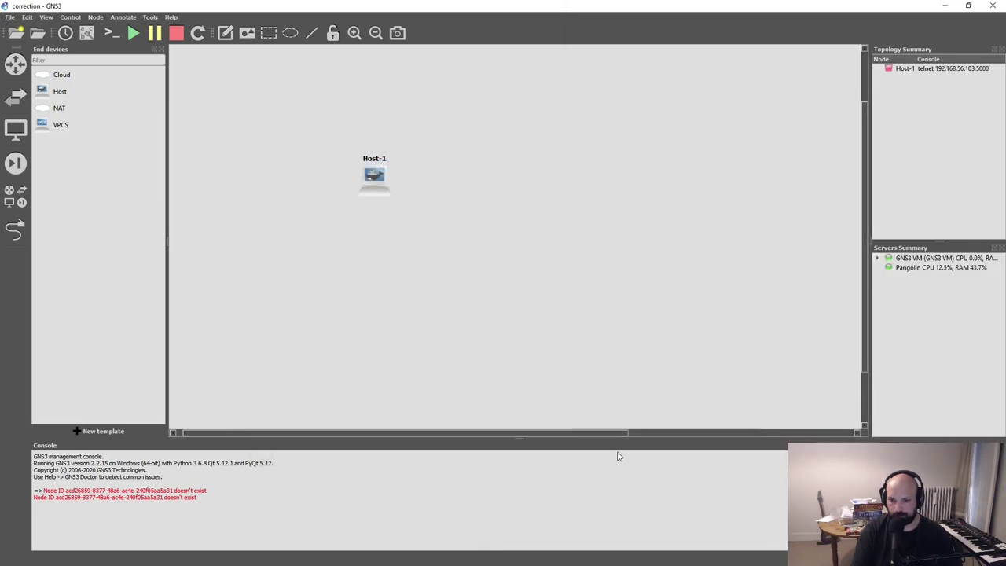
left_click(92, 434)
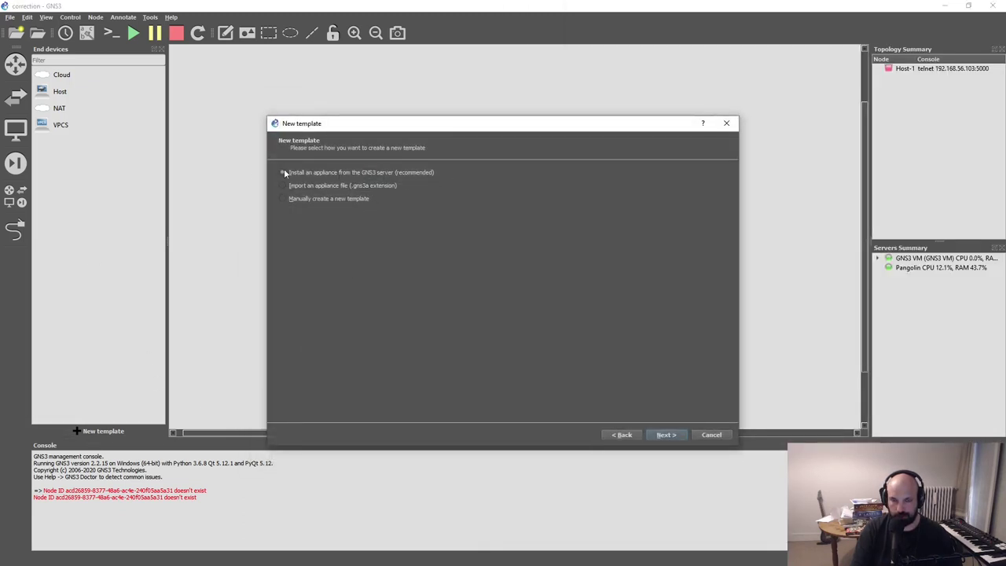
left_click(664, 435)
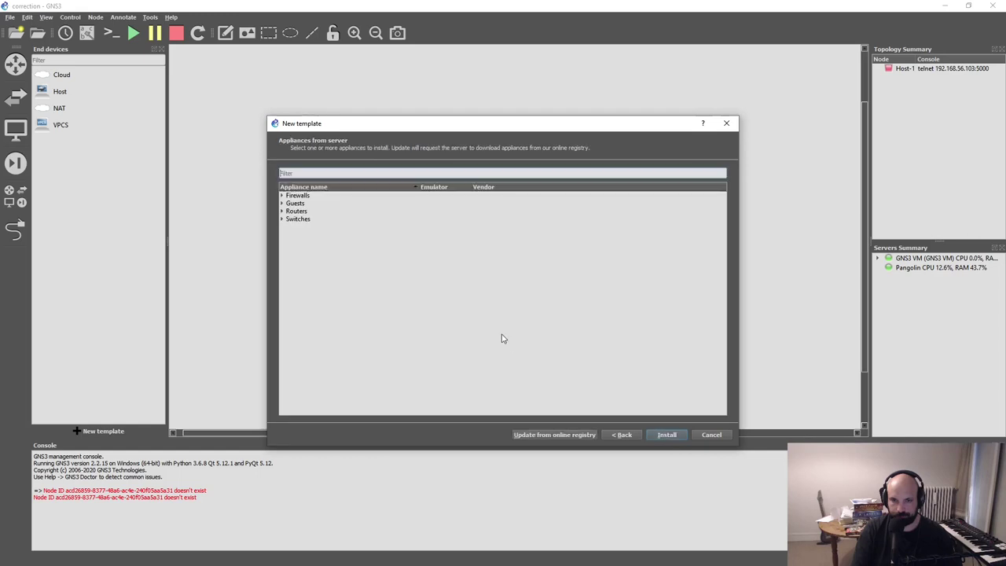
left_click(282, 219)
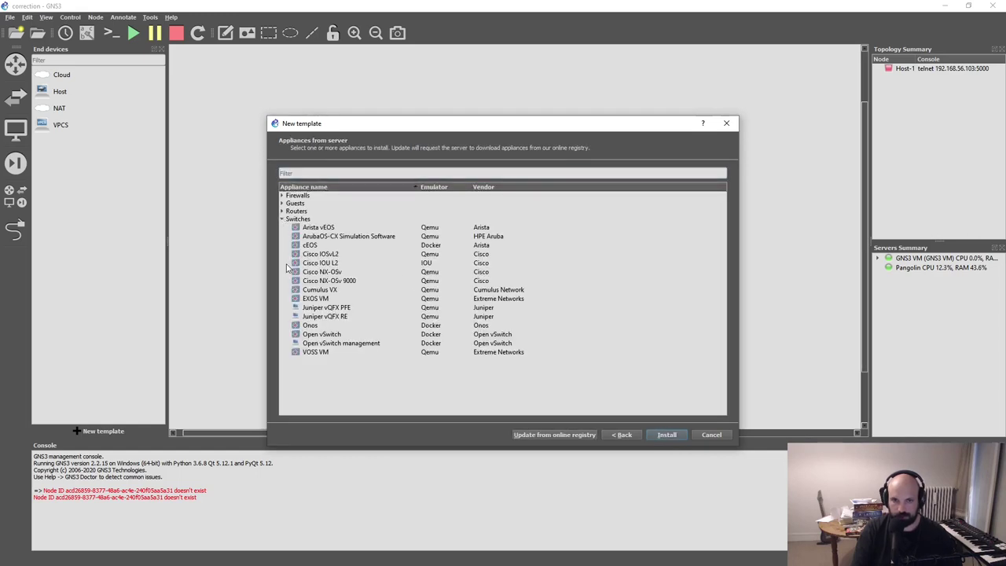
left_click(315, 336)
left_click(667, 435)
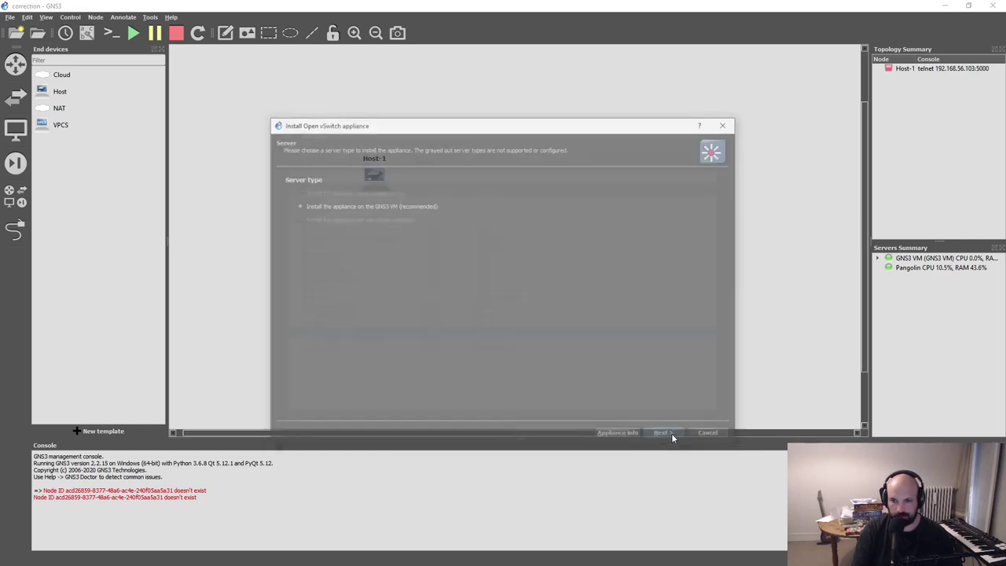
left_click(660, 434)
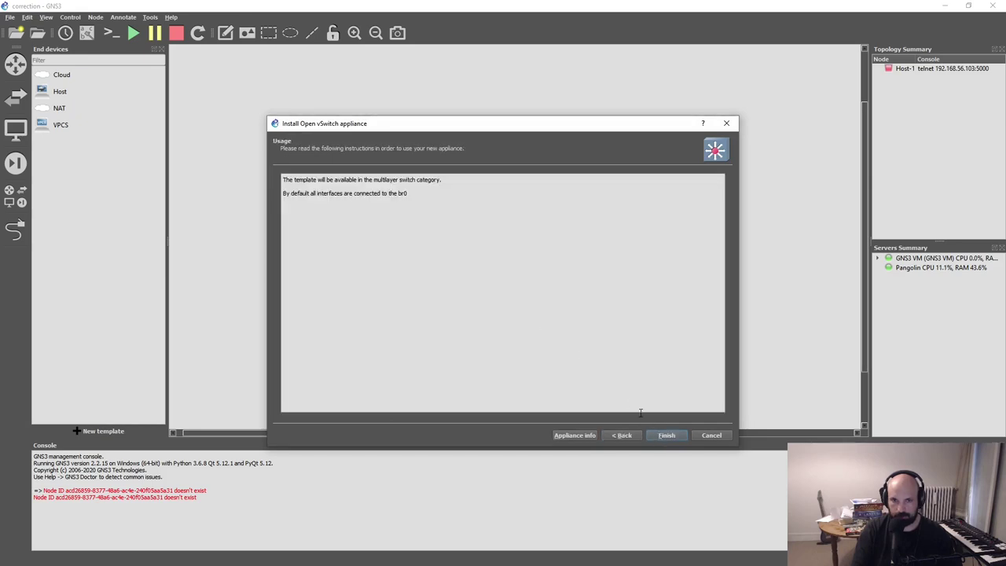
left_click(658, 436)
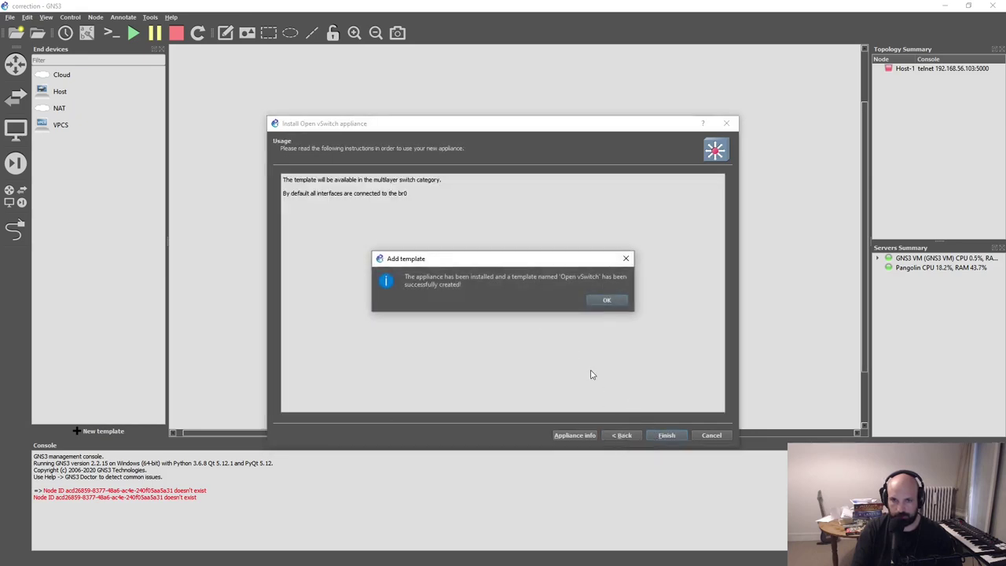
left_click(602, 299)
- Place an Open vSwitch node to the right of the host and a Router node below and between them
left_click(15, 97)
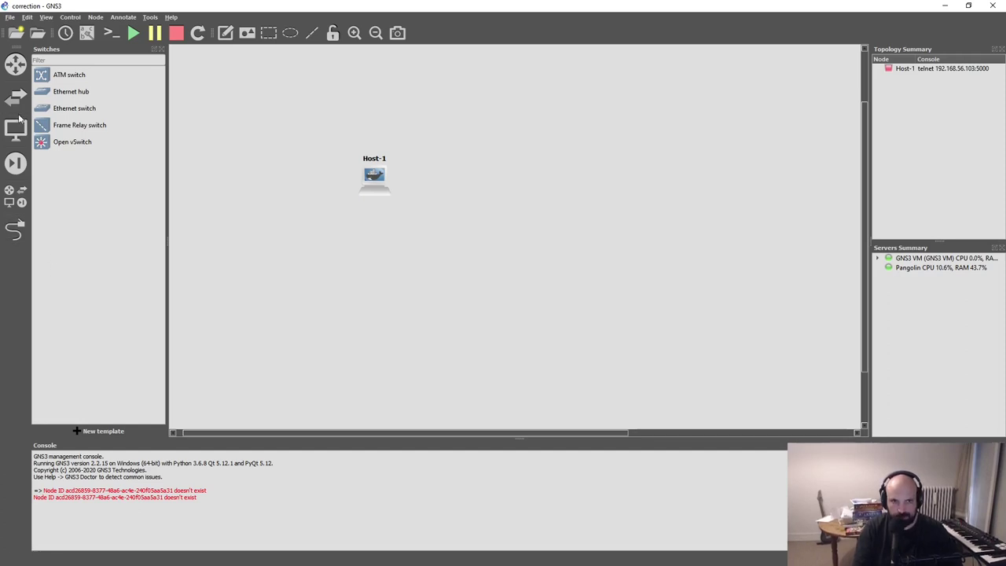
left_click_drag(56, 142, 542, 184)
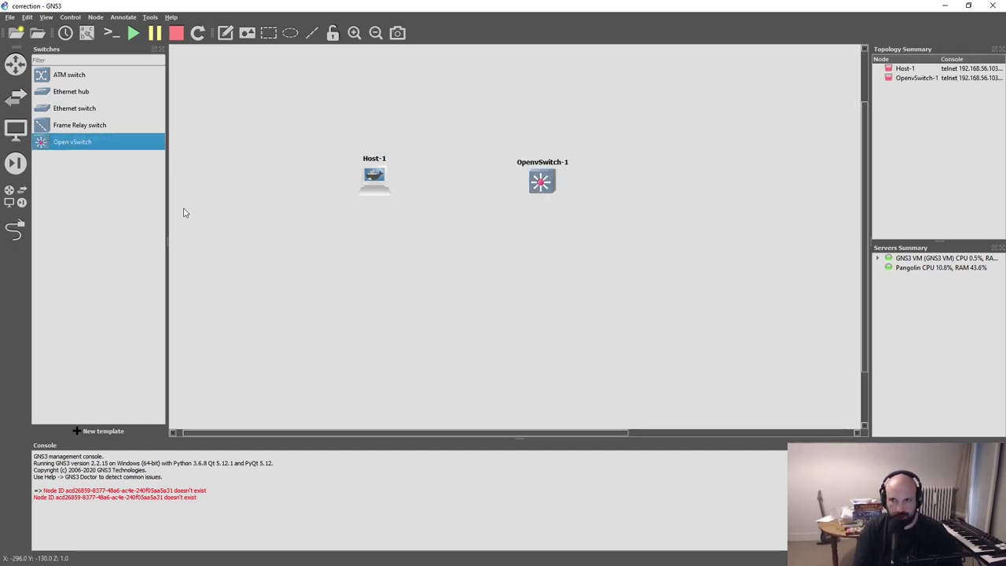
left_click(15, 65)
left_click_drag(47, 75, 453, 243)
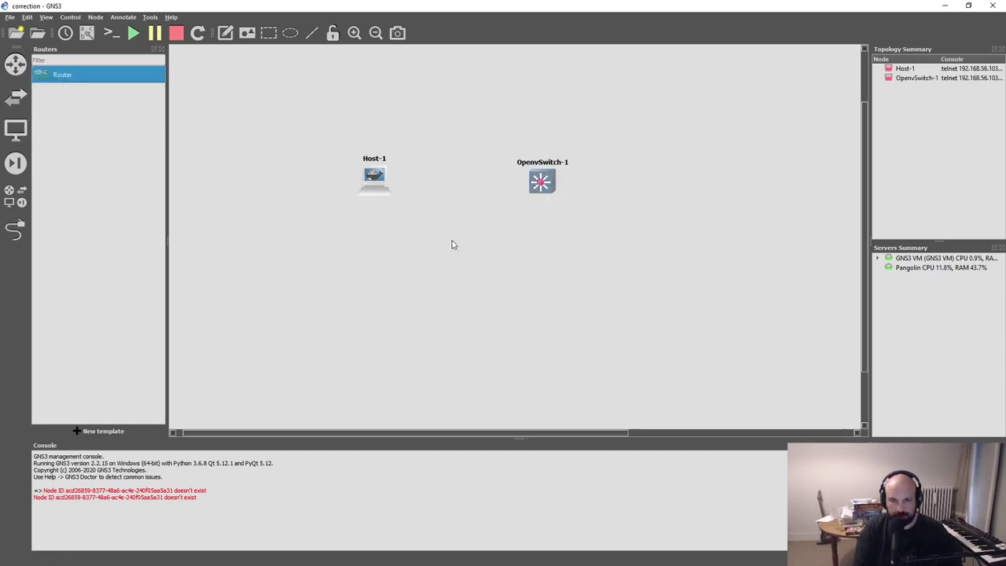
- Start all nodes in the topology and check the Router node's console before closing it
left_click(133, 35)
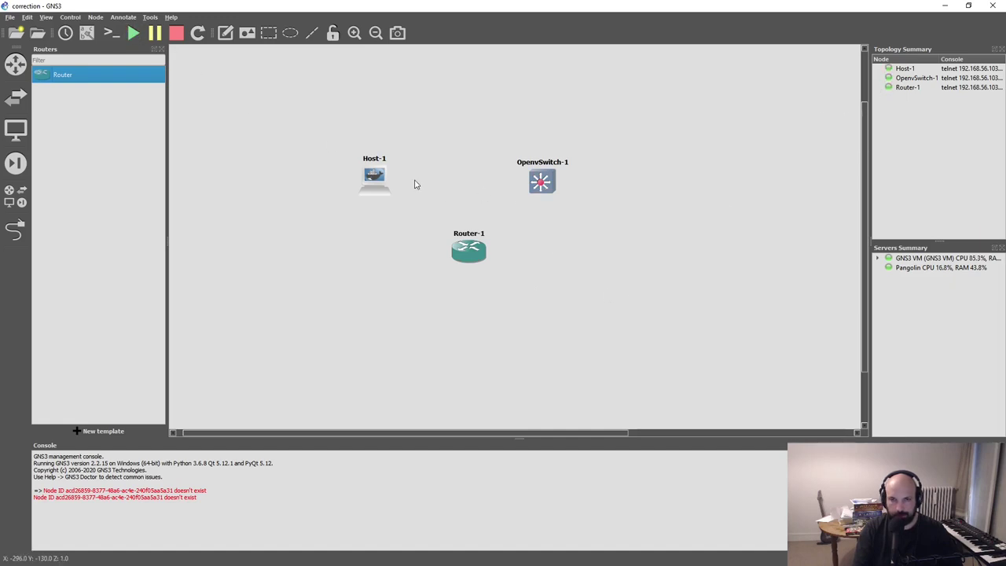
double_click(455, 264)
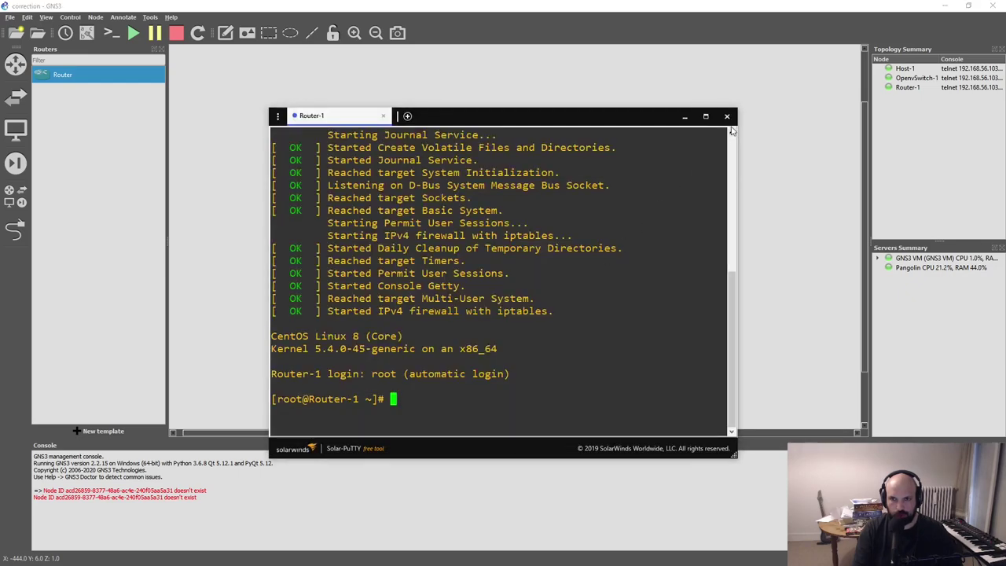
left_click(727, 117)
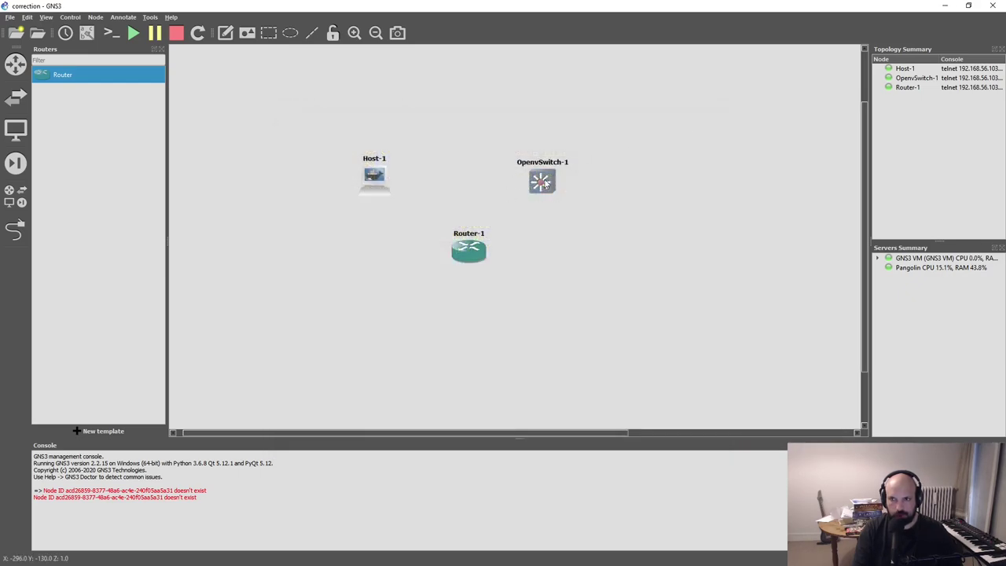
- Exit the shell in the Open vSwitch node's console, close the console and start the switch node again
double_click(542, 181)
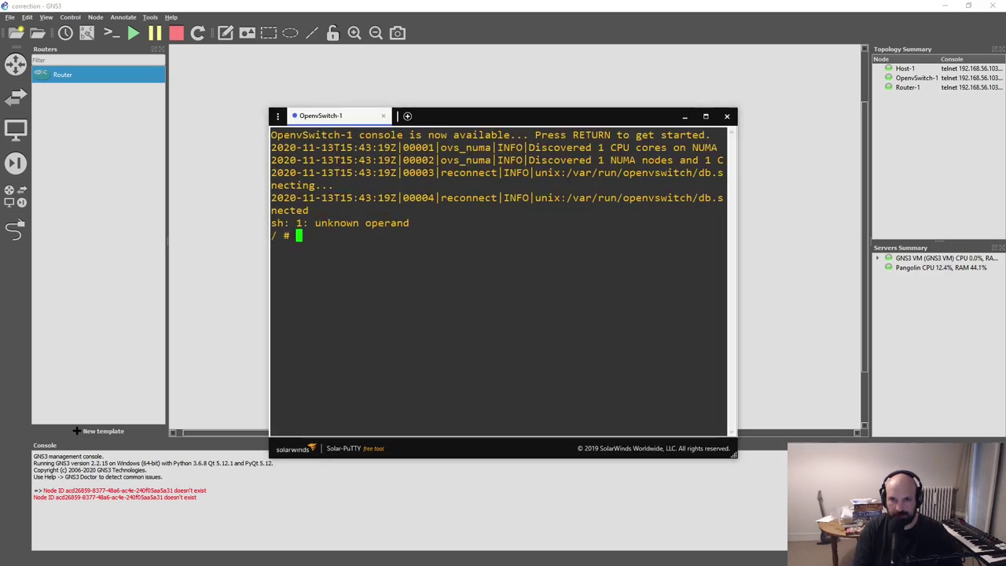
left_click_drag(497, 122, 499, 146)
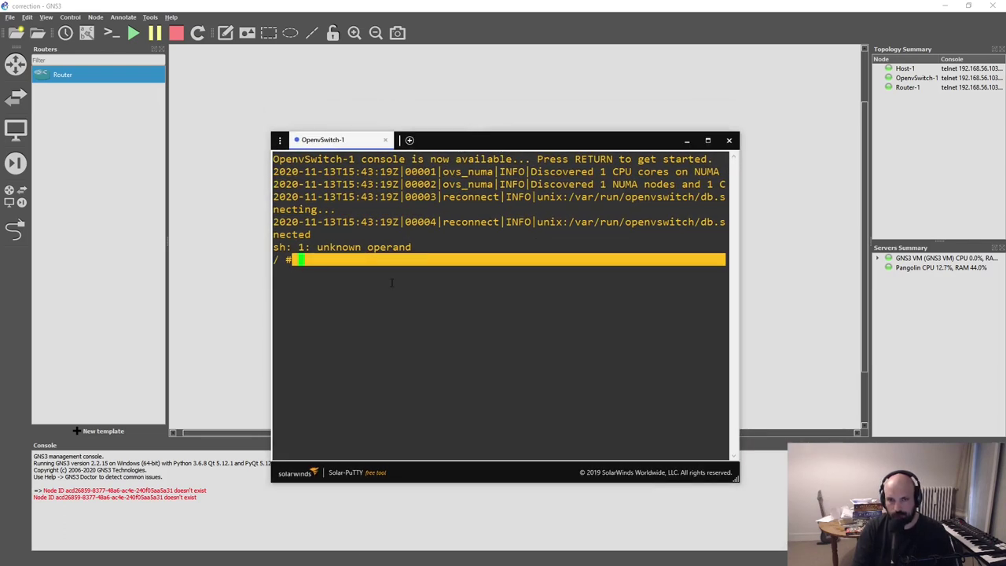
key("ctrl+d")
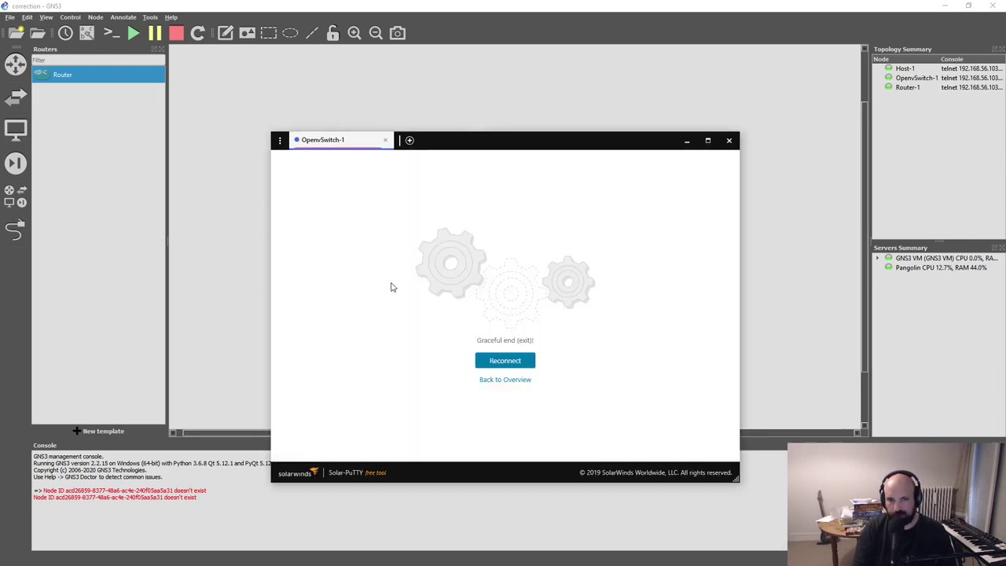
left_click(730, 140)
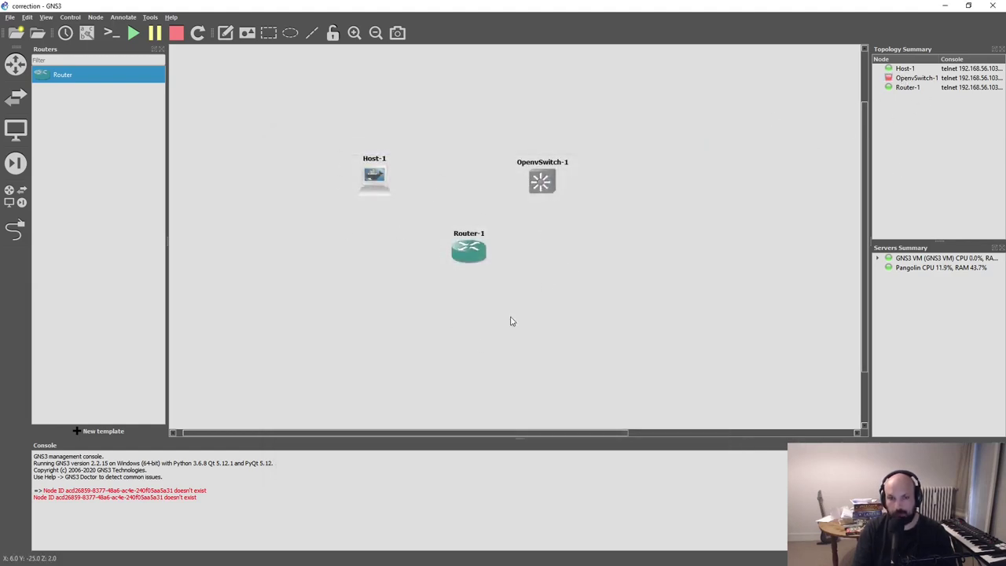
right_click(533, 182)
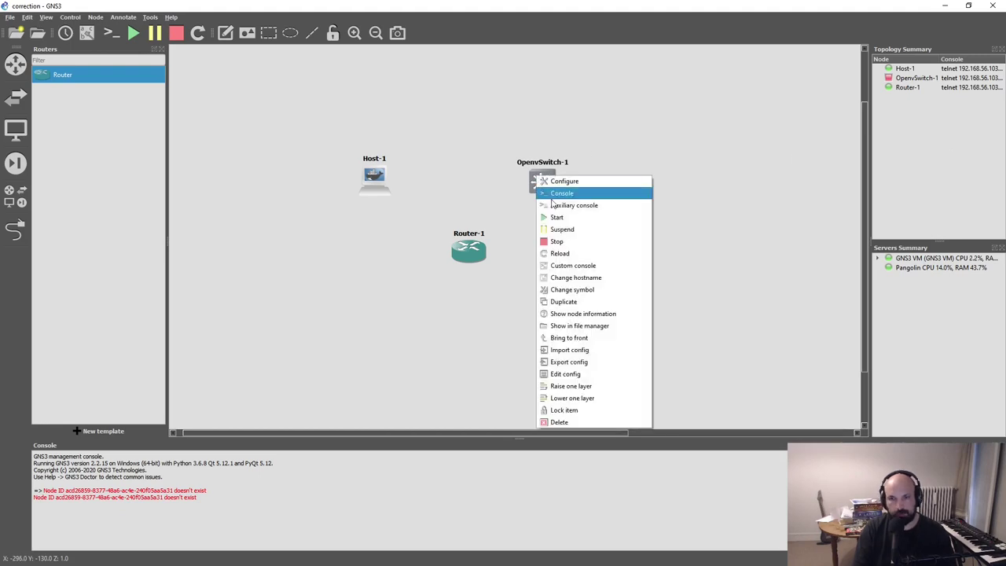
left_click(550, 218)
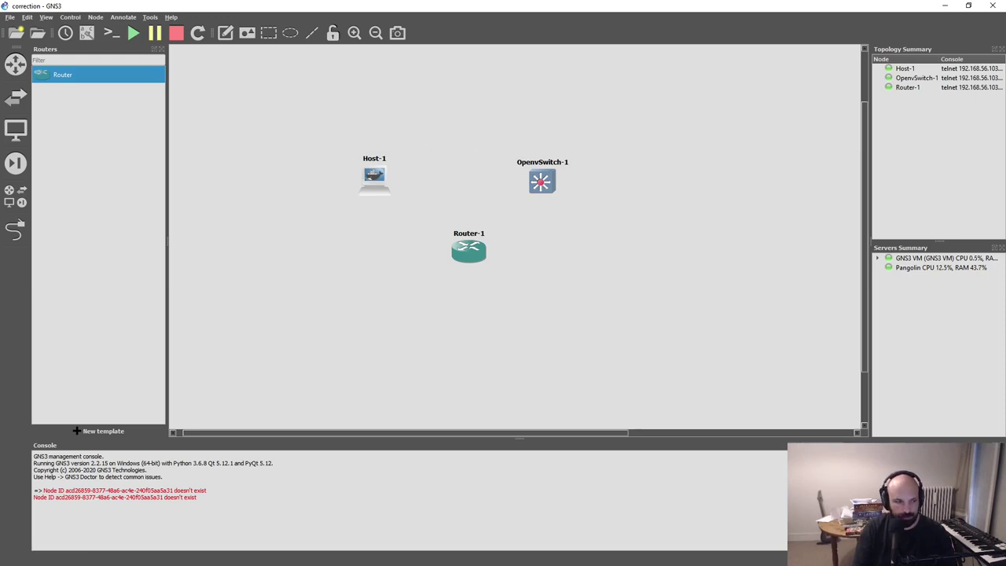
- Switch to the PDF in the browser and point out the export instructions in section 2.3
key("alt+Tab")
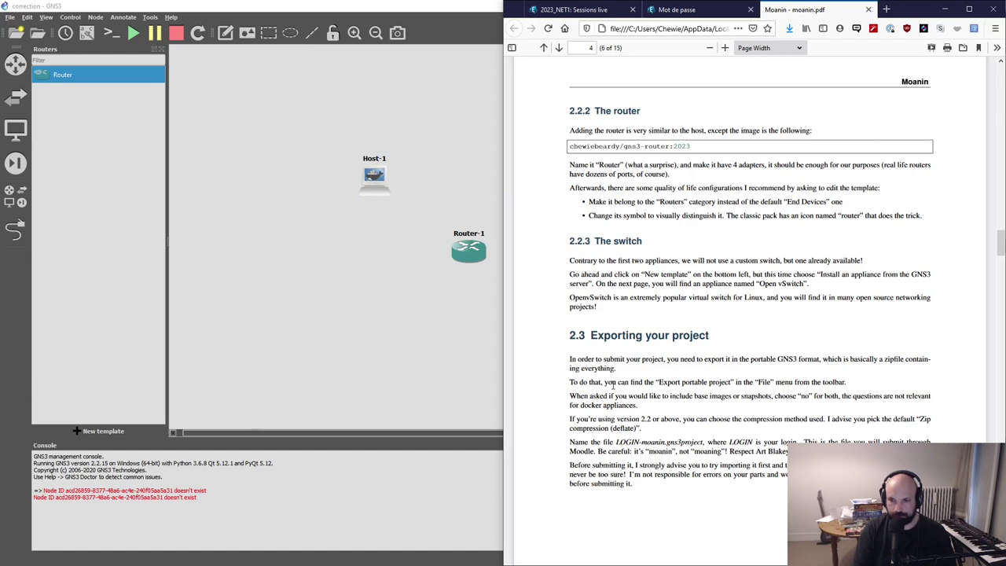
scroll(613, 385, "down", 3)
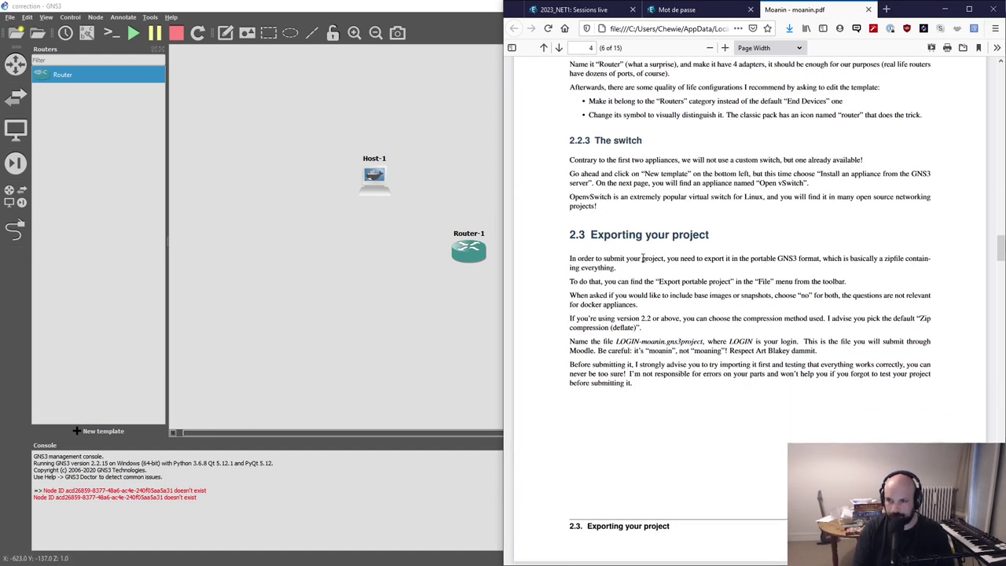
left_click_drag(584, 257, 726, 379)
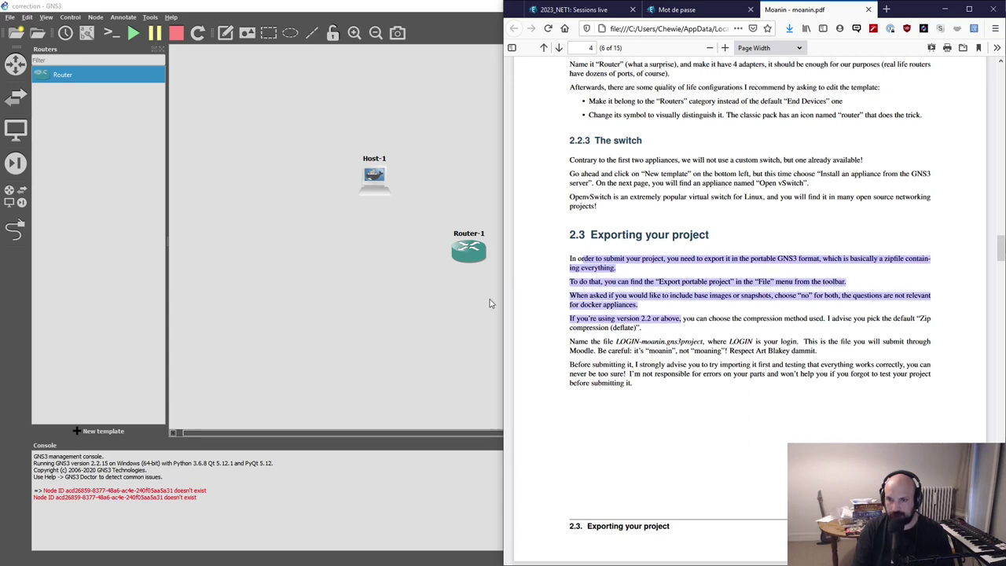
left_click(615, 292)
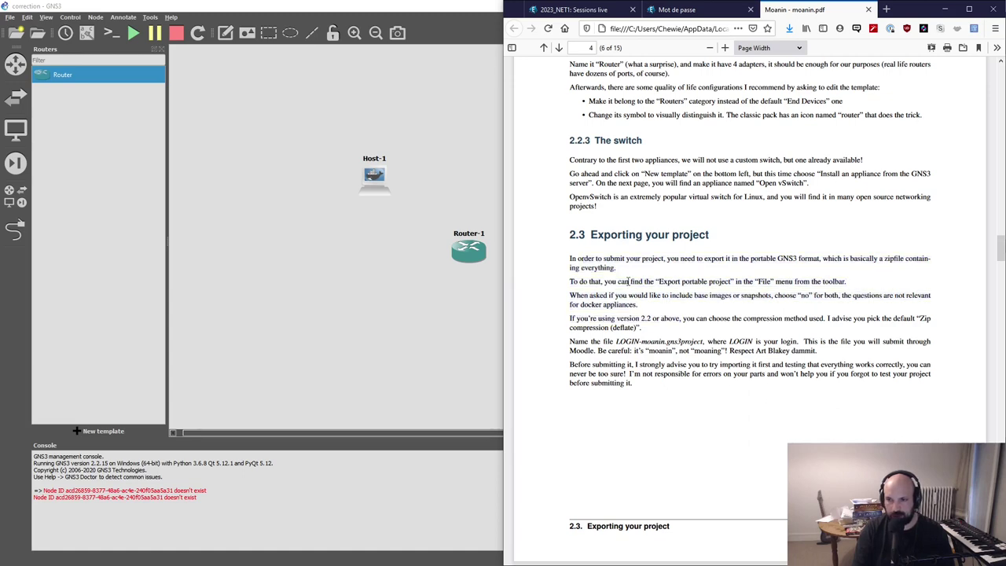
- Show GNS3's portable project export options, including the Zip compression choice, and close them without exporting
left_click(12, 17)
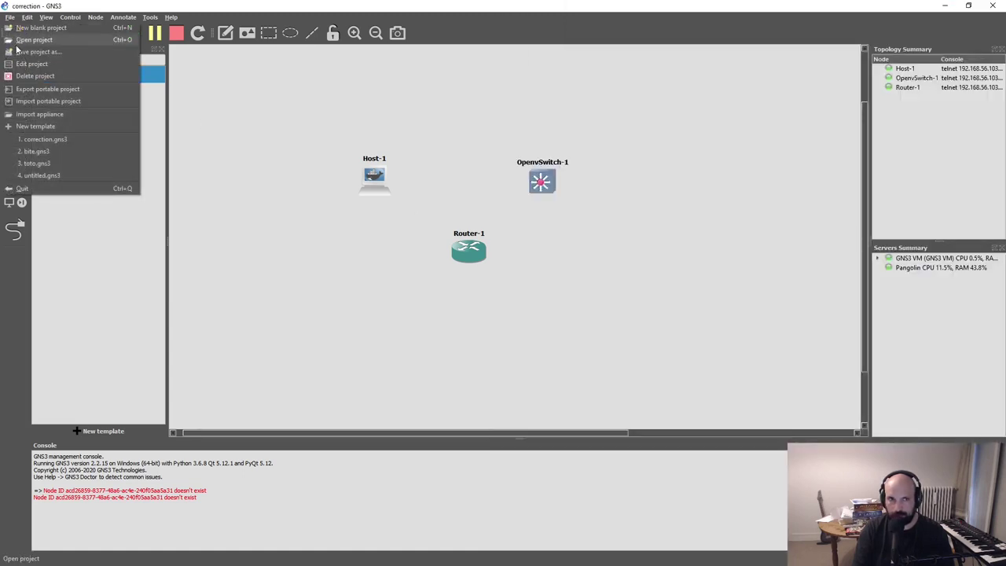
left_click(31, 89)
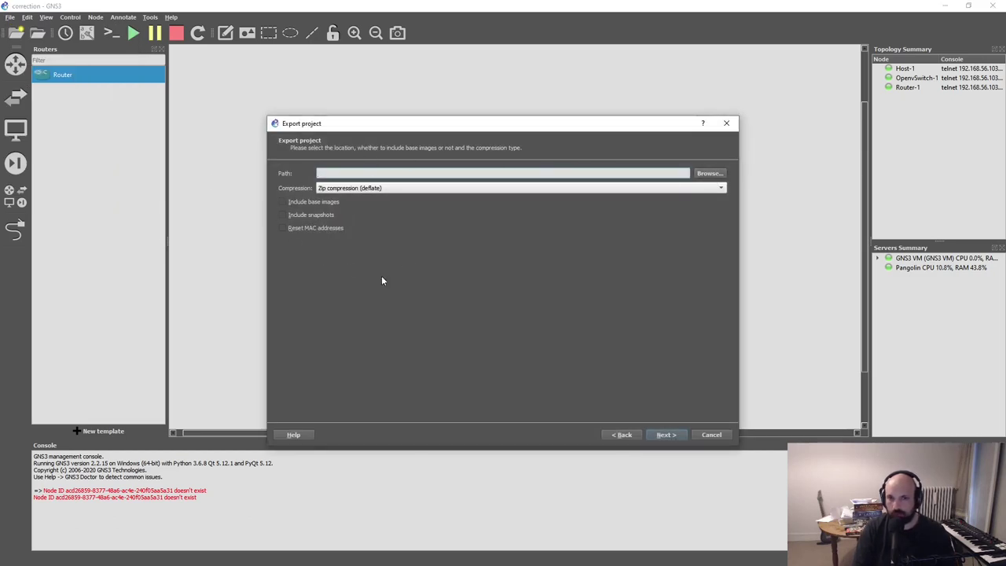
left_click(711, 434)
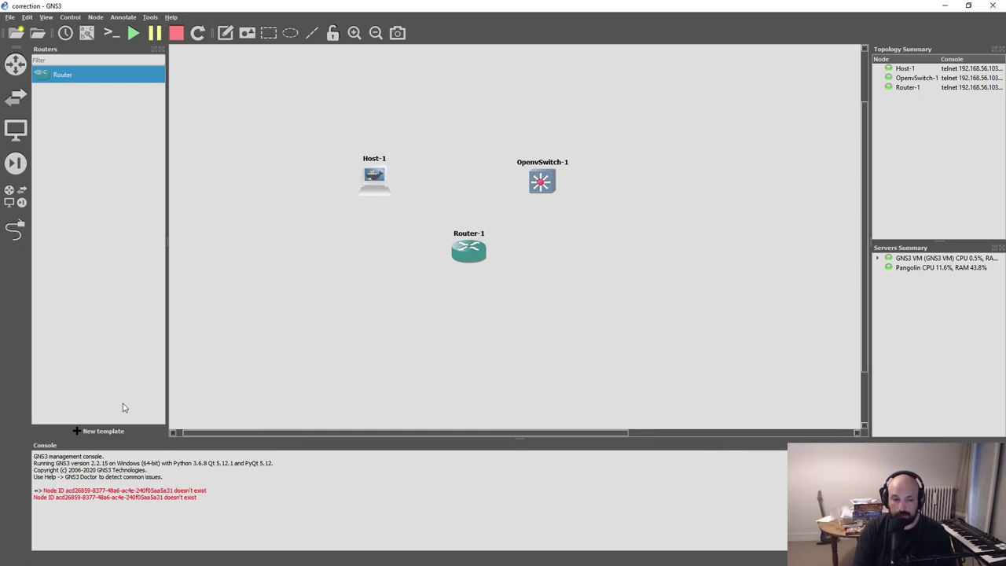
- Return to section 2.3 of the PDF and highlight the advice on base images and snapshots and the LOGIN-moanin.gns3project file naming
key("alt+Tab")
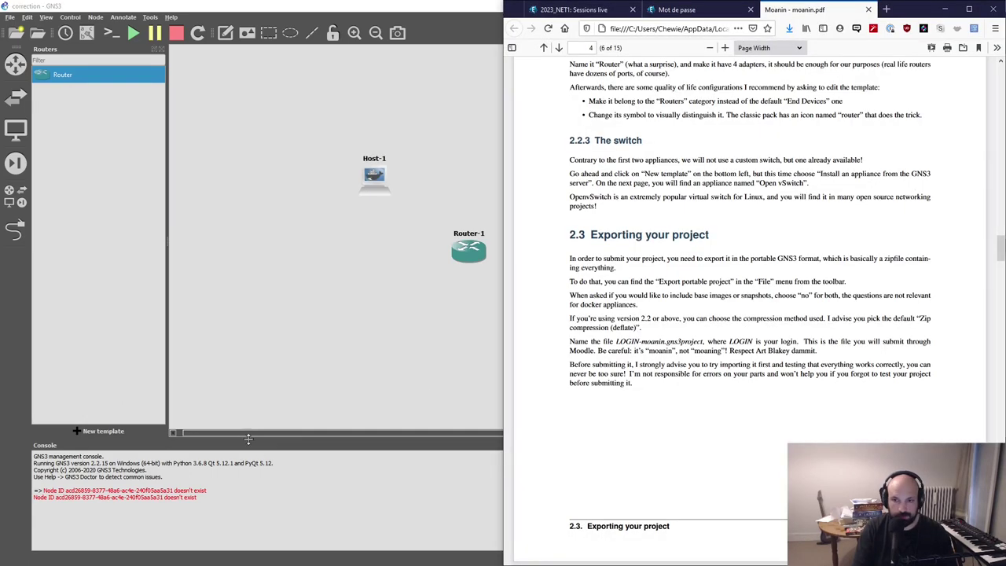
scroll(778, 330, "down", 3)
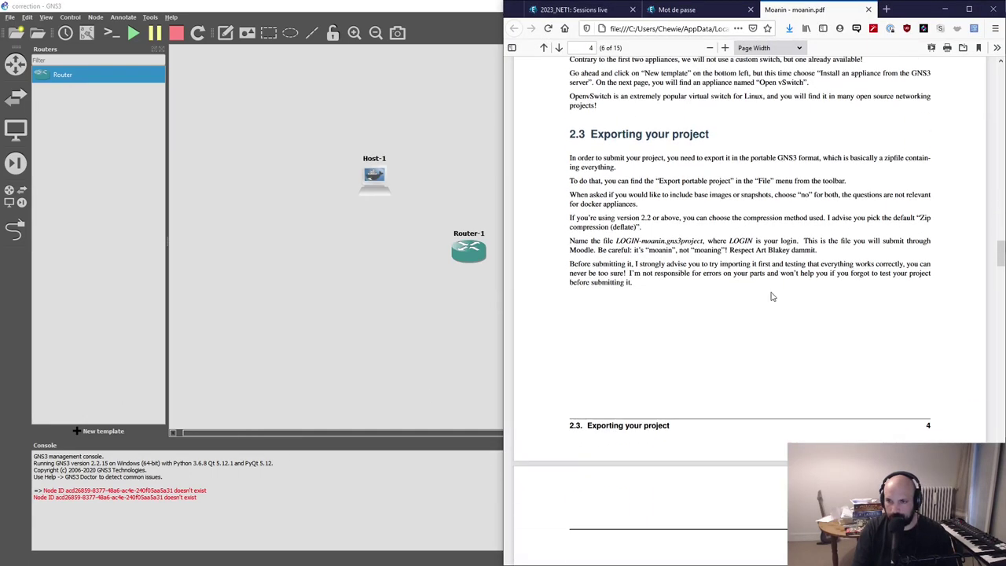
left_click_drag(632, 194, 838, 197)
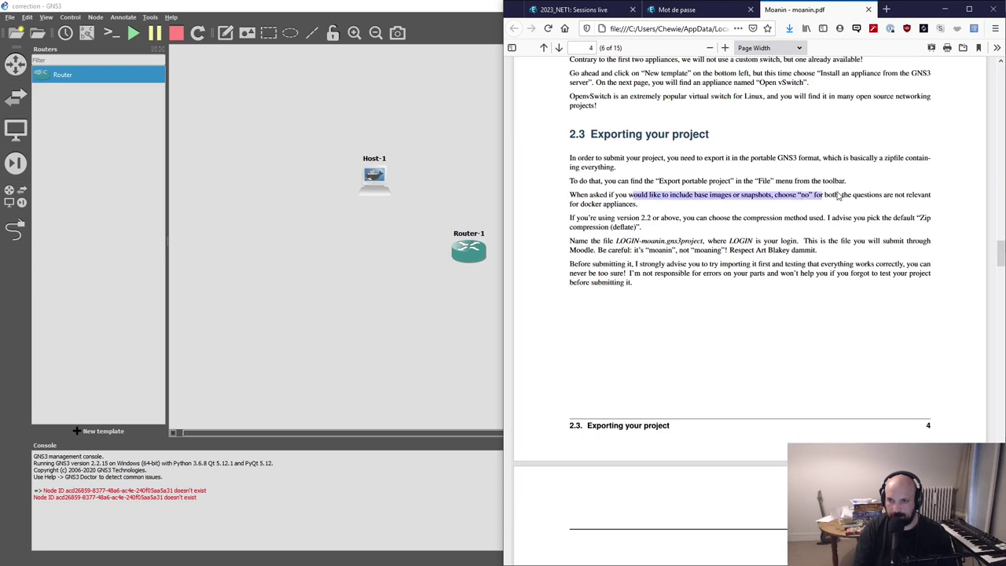
left_click(655, 220)
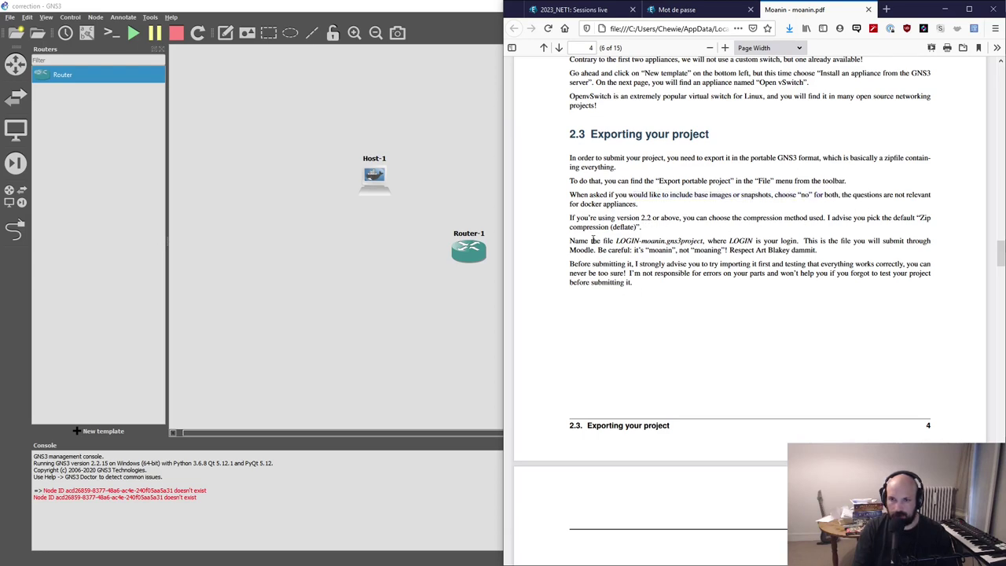
left_click_drag(617, 246, 730, 243)
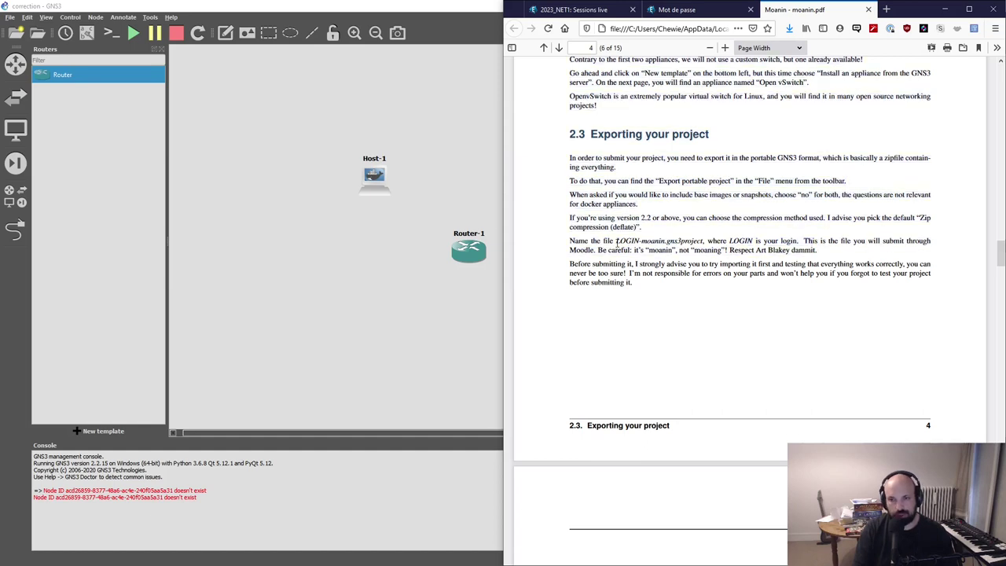
left_click_drag(655, 240, 721, 242)
left_click(689, 291)
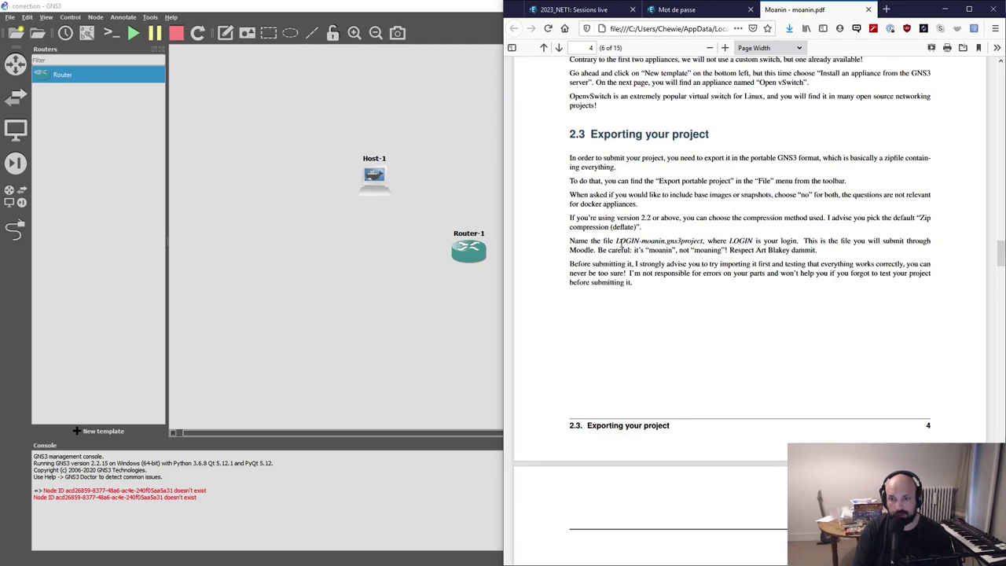
left_click_drag(621, 240, 804, 251)
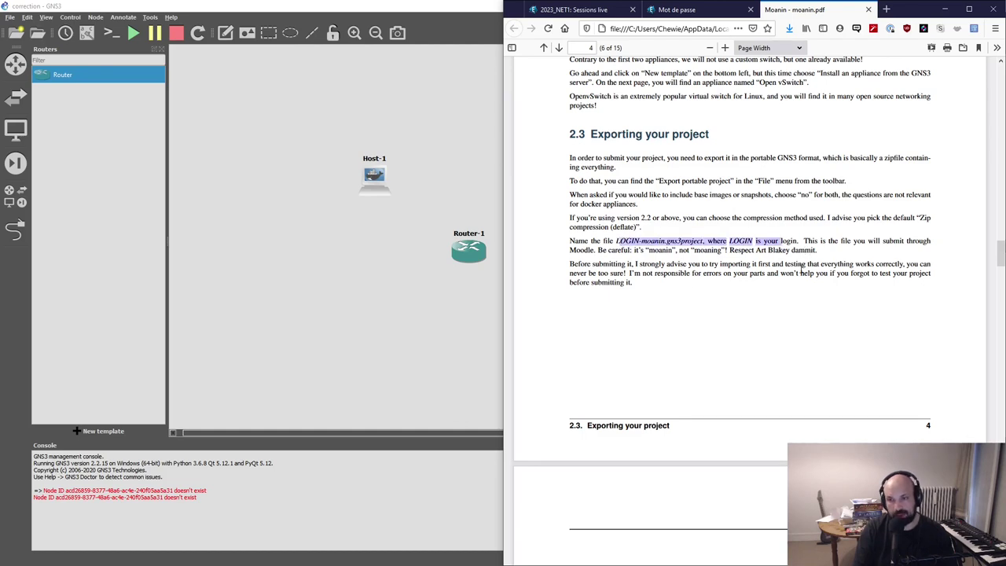
left_click(801, 270)
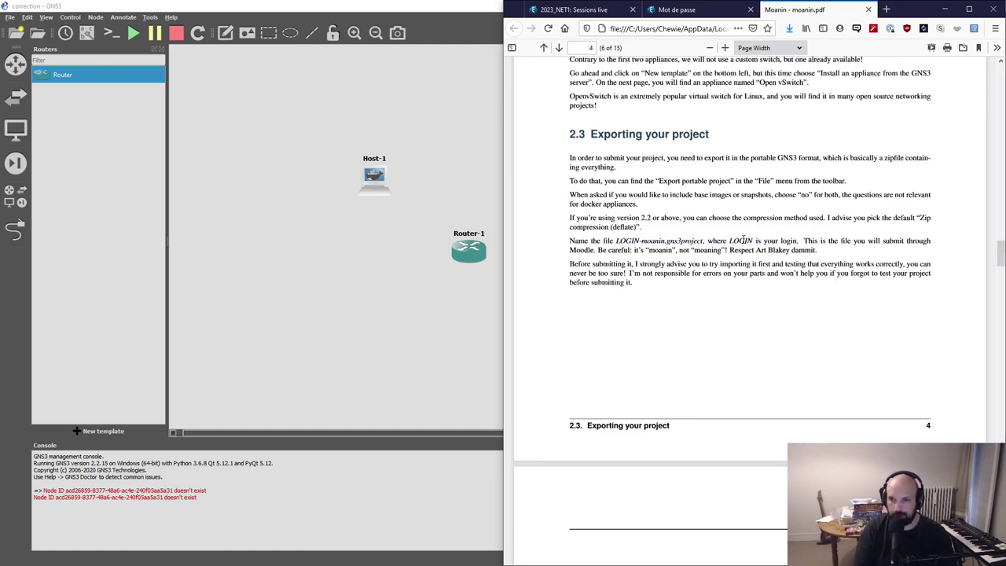
left_click_drag(713, 248, 775, 250)
left_click(693, 301)
- Point out the PDF's advice on test-importing before submission and show the topology diagram in section 3.1
scroll(800, 312, "down", 2)
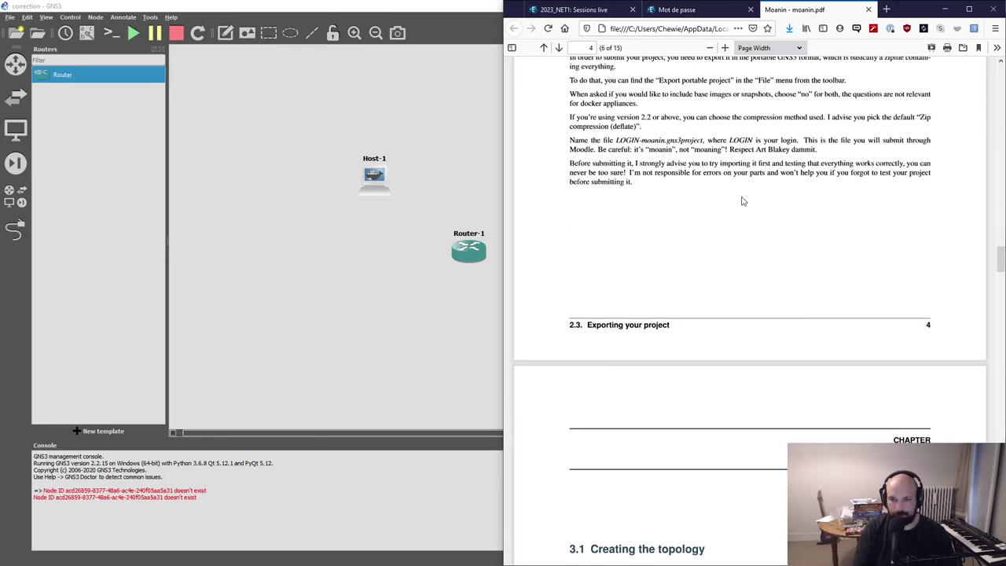
left_click_drag(640, 192, 583, 163)
left_click(648, 233)
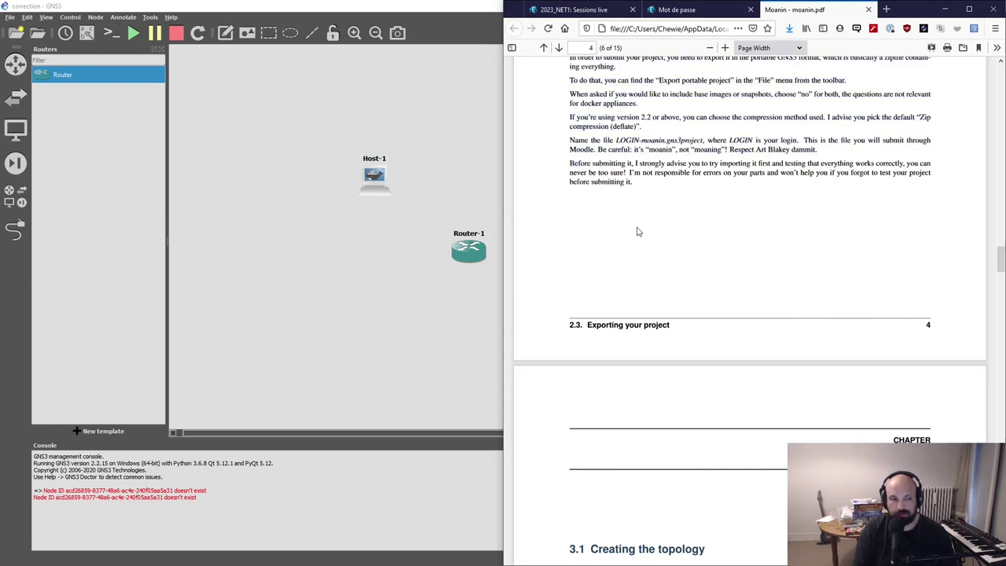
scroll(768, 275, "down", 8)
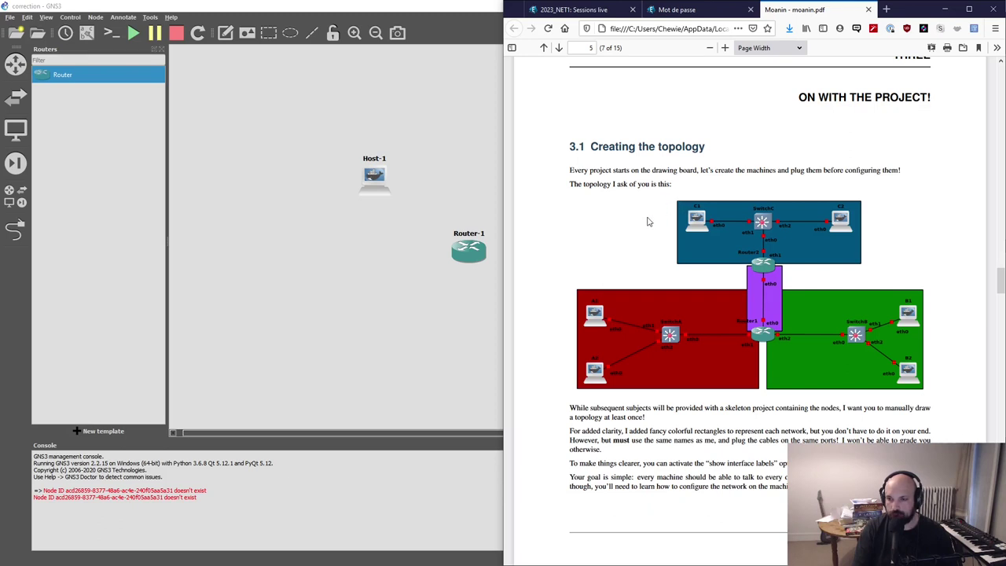
- Switch back to GNS3 and open the recent project untitled.gns3
left_click(401, 323)
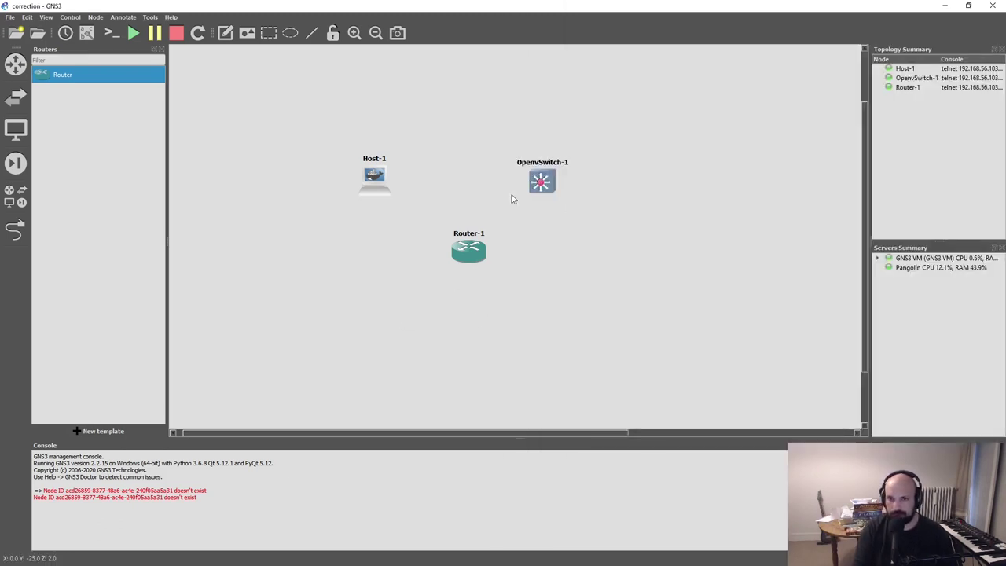
left_click(11, 16)
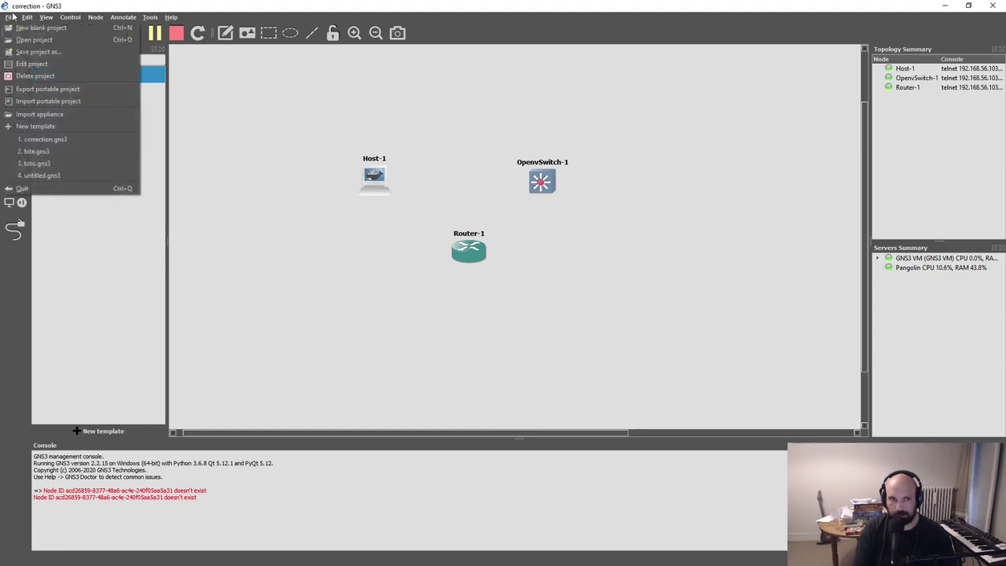
left_click(43, 175)
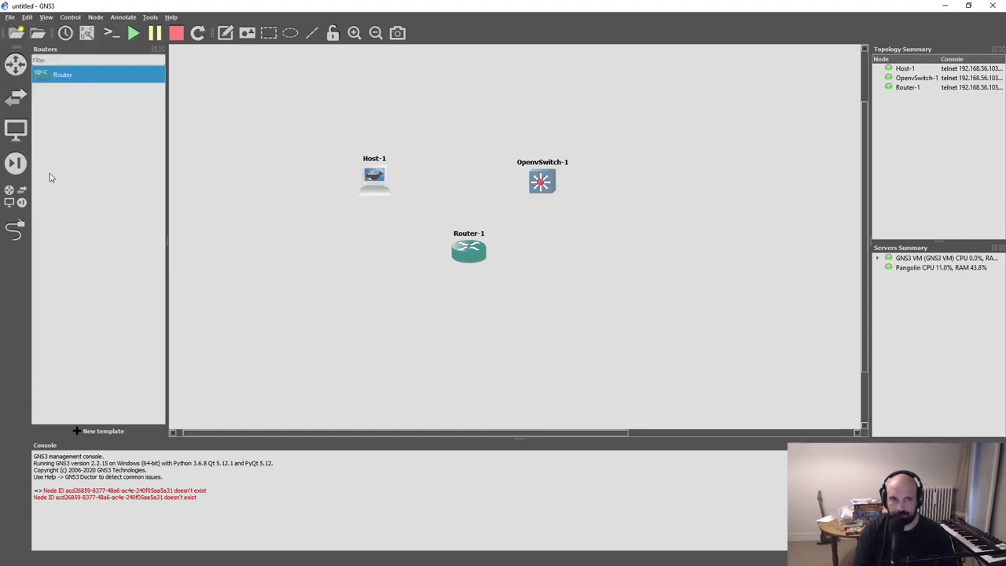
left_click(11, 17)
left_click(10, 16)
left_click(10, 17)
left_click(33, 39)
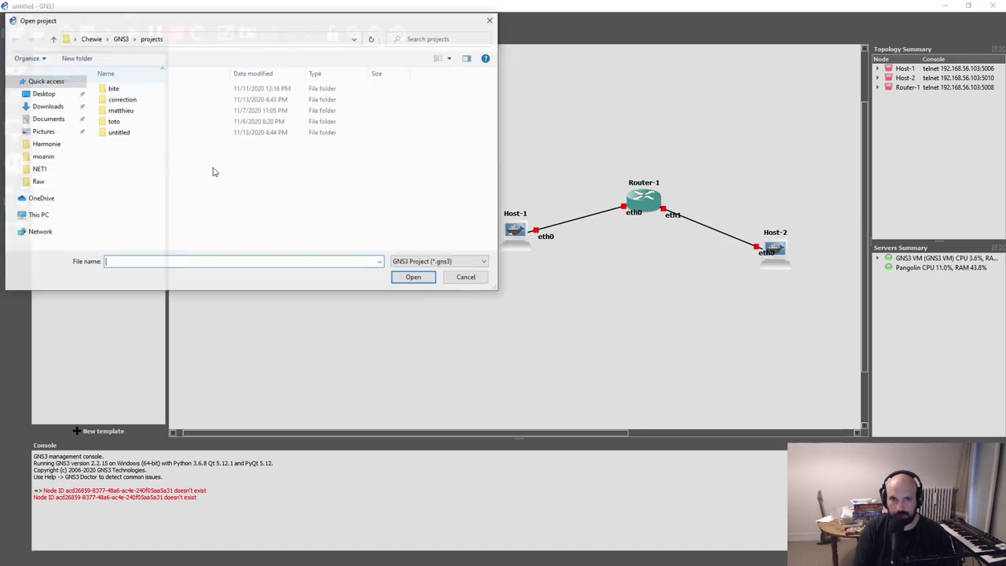
left_click(466, 277)
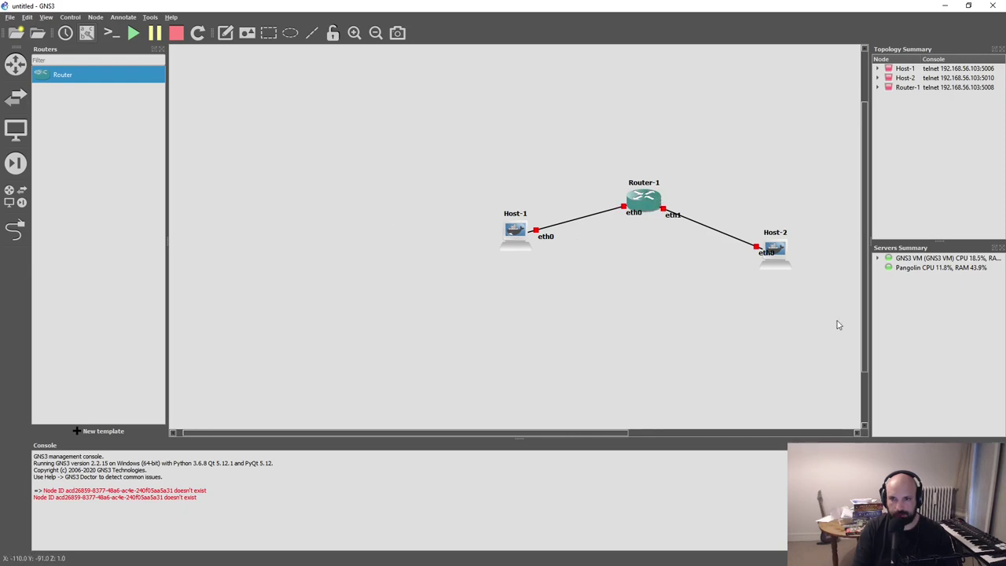
- Delete all nodes from the untitled project's workspace and switch to the OpenBoard whiteboard
left_click_drag(811, 305, 780, 308)
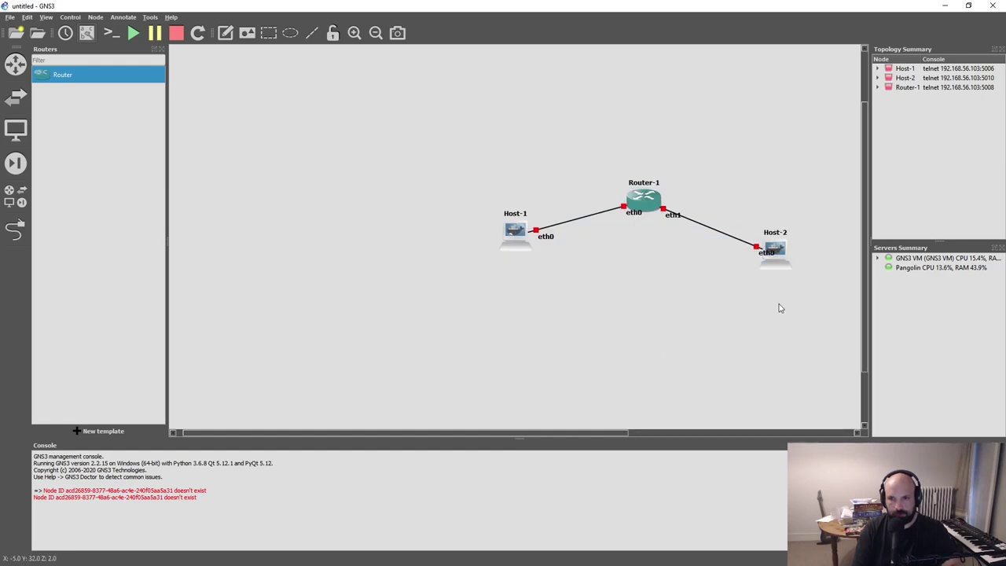
key("ctrl+a")
key("Delete")
left_click(514, 300)
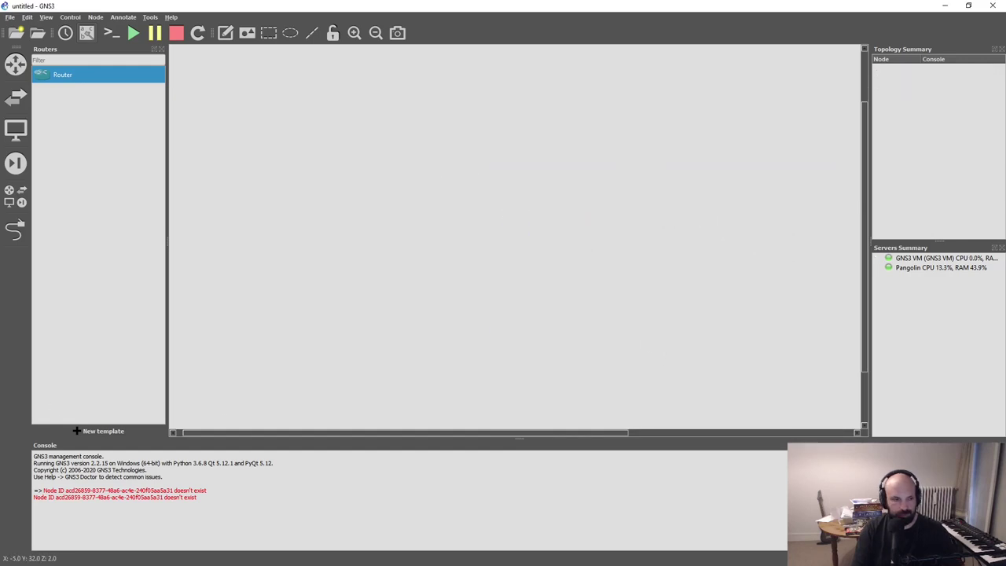
key("alt+Tab")
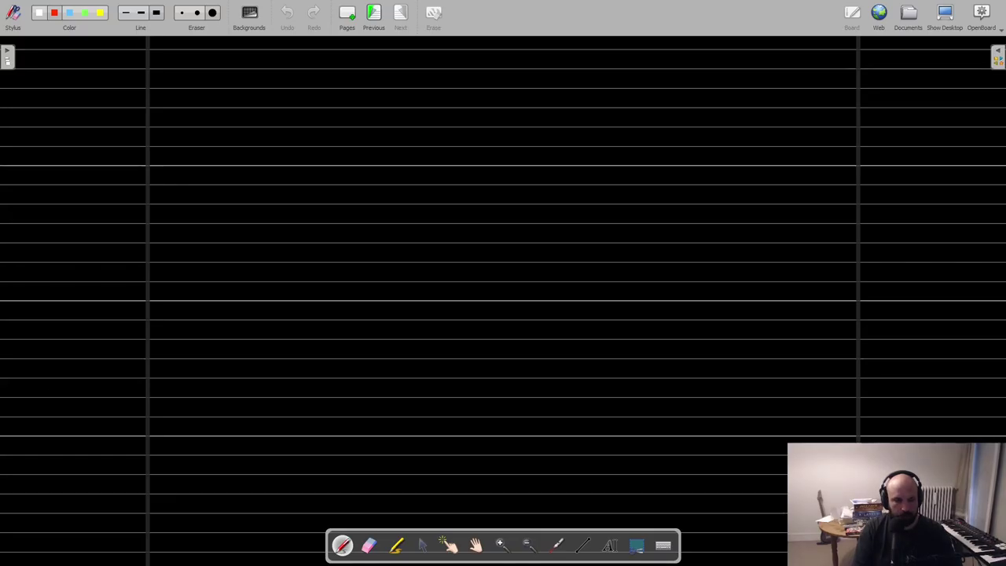
- Switch to GNS3 and place six Host nodes: two on the west side, two across the north, two on the east side
key("alt+Tab")
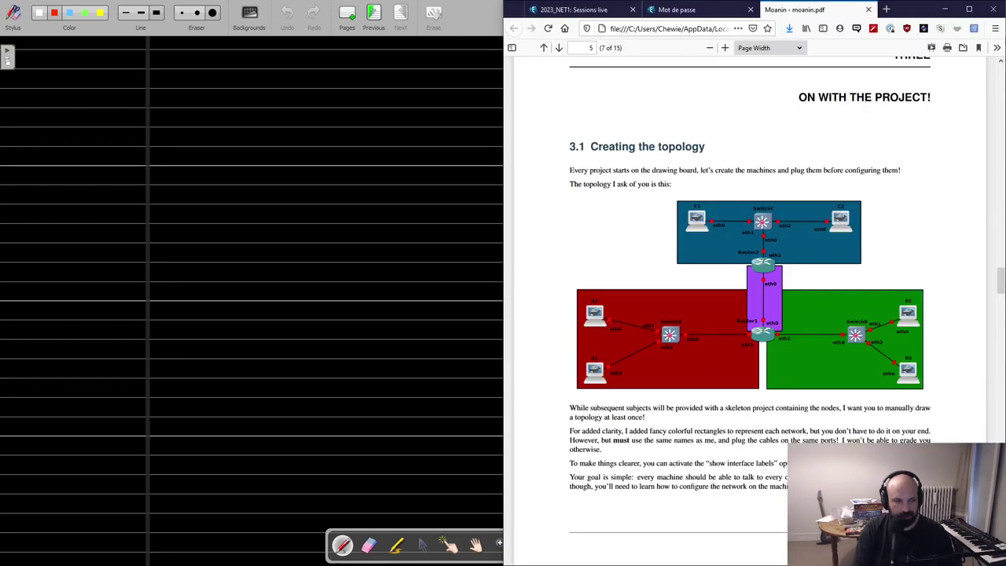
key("alt+Tab")
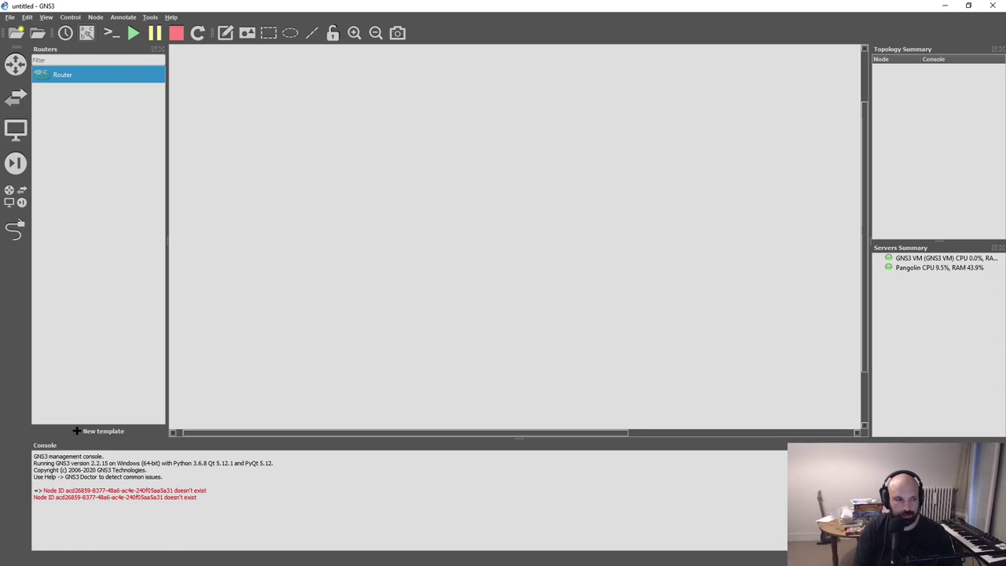
key("alt+Tab")
key("alt+Tab")
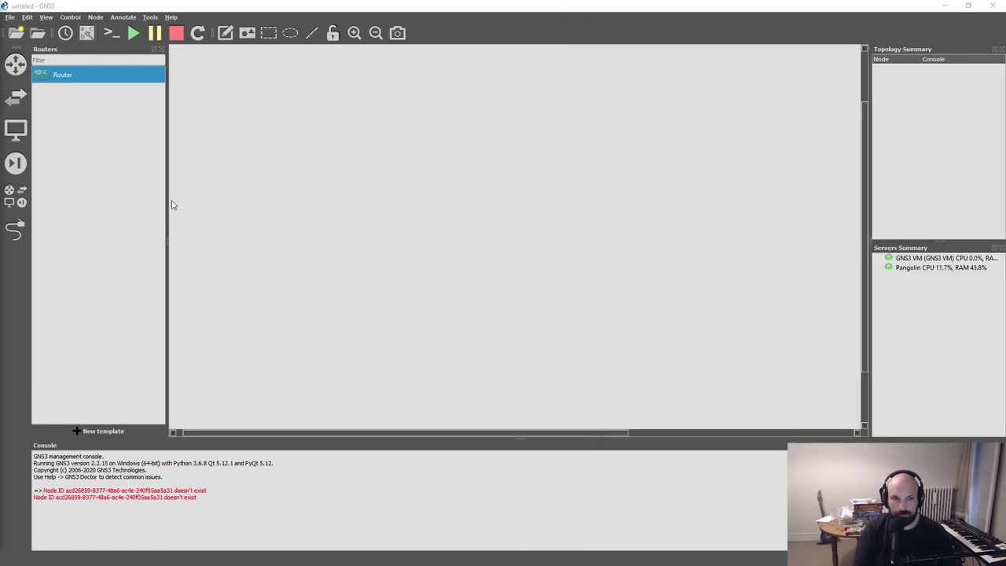
left_click(15, 129)
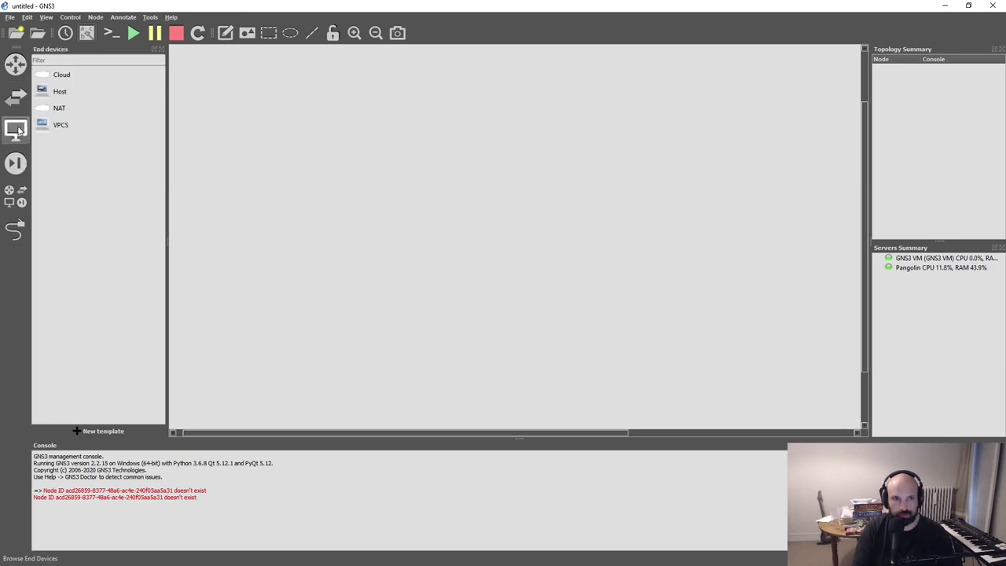
left_click_drag(59, 91, 282, 162)
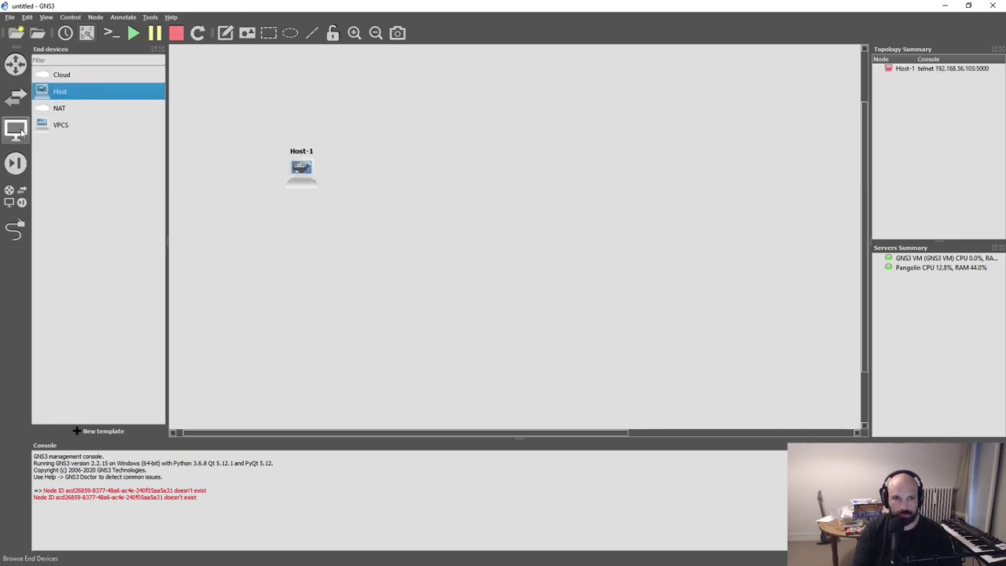
left_click_drag(55, 93, 313, 281)
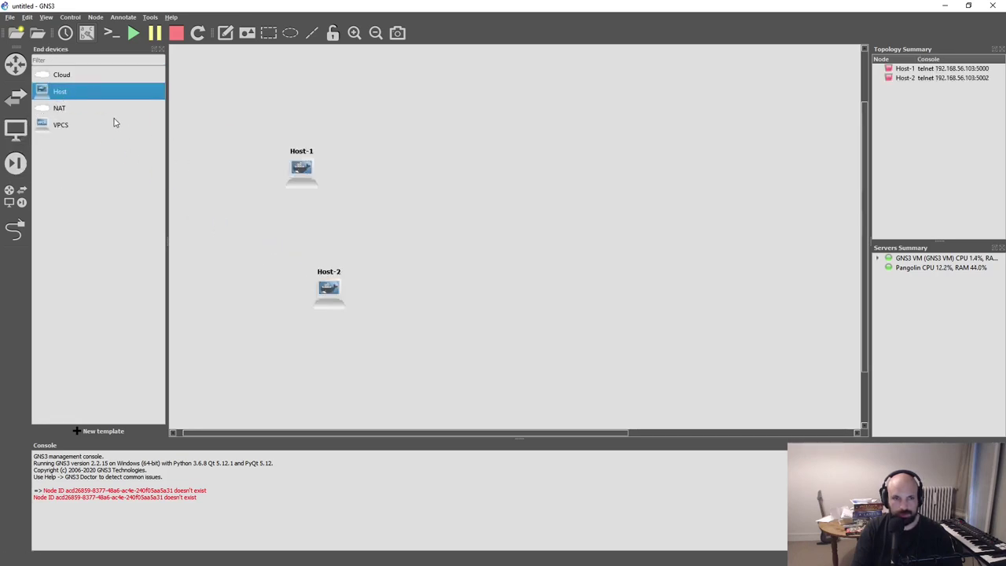
left_click_drag(112, 121, 443, 96)
left_click_drag(76, 92, 650, 86)
left_click_drag(48, 91, 797, 353)
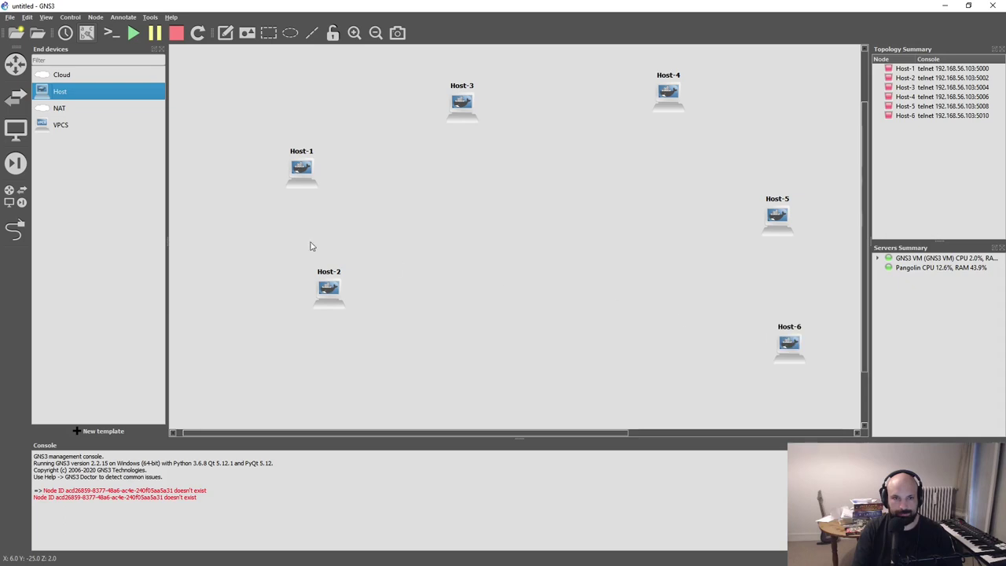
- Add three Open vSwitch nodes, one near each pair of hosts, and two Router nodes in the middle of the topology
left_click(18, 109)
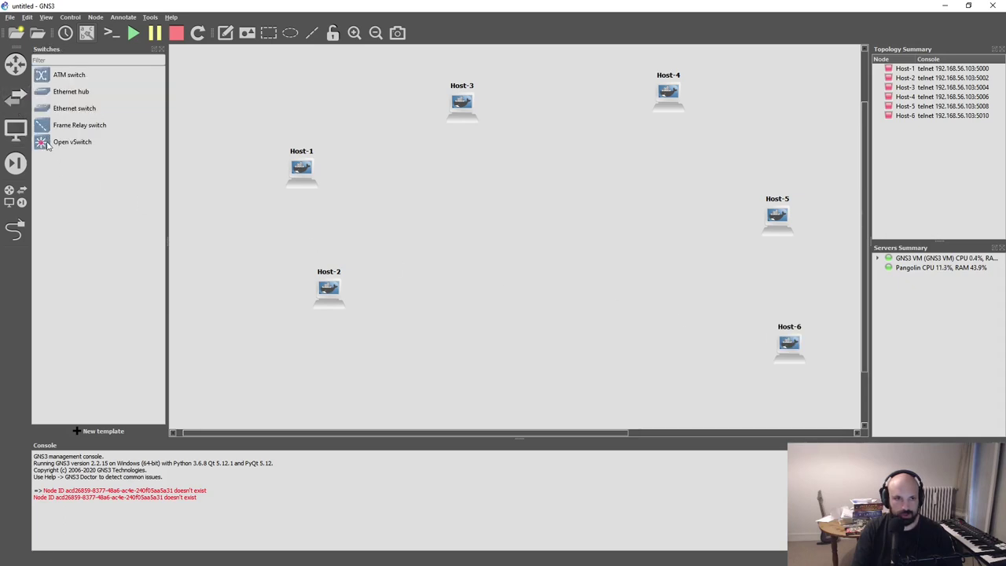
left_click_drag(66, 141, 701, 280)
left_click_drag(62, 143, 554, 124)
left_click(16, 63)
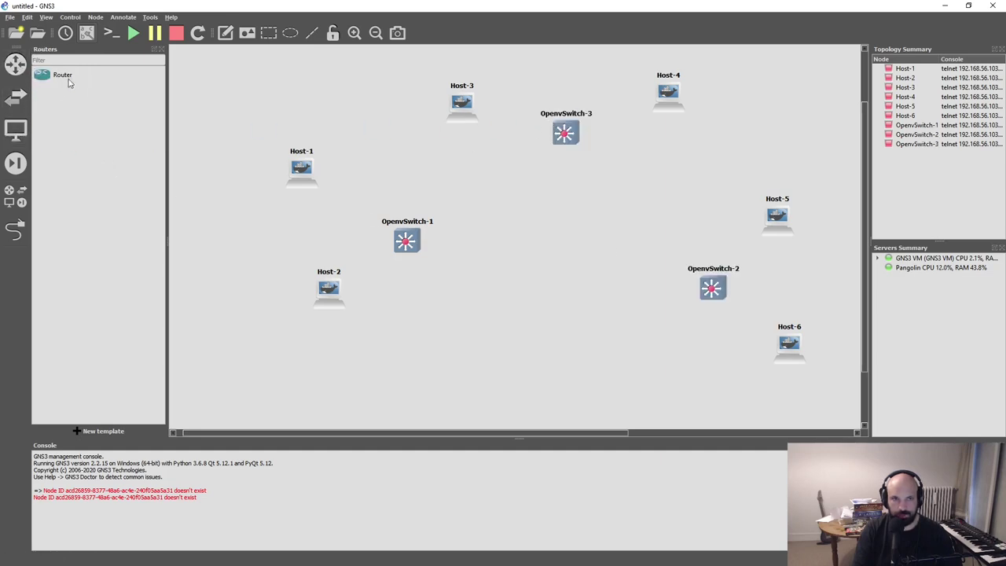
left_click_drag(63, 75, 571, 288)
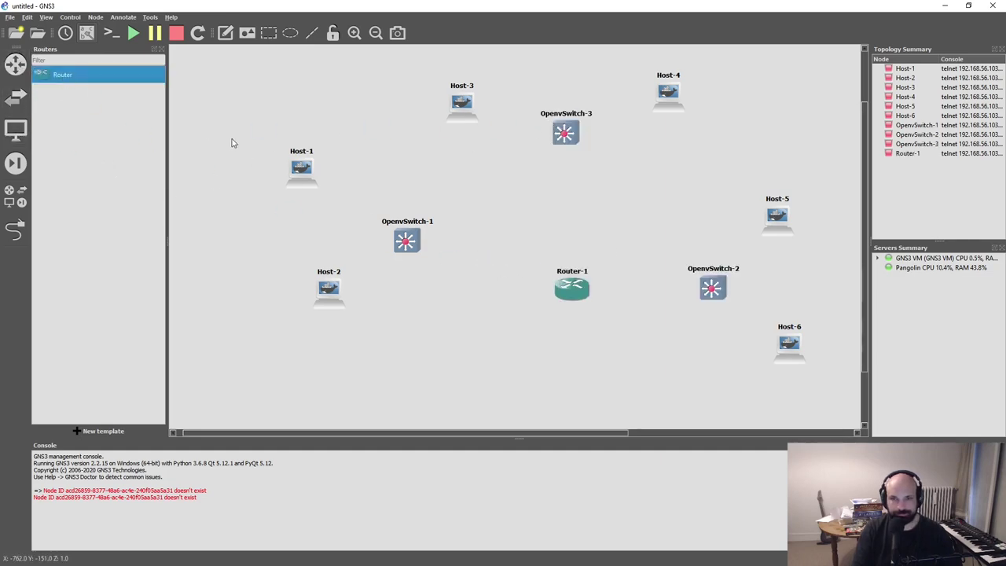
left_click_drag(49, 75, 567, 192)
- Shift OpenvSwitch-3 and Host-3 upward, and move Host-1, Host-2 and OpenvSwitch-1 further west
left_click_drag(565, 134, 569, 103)
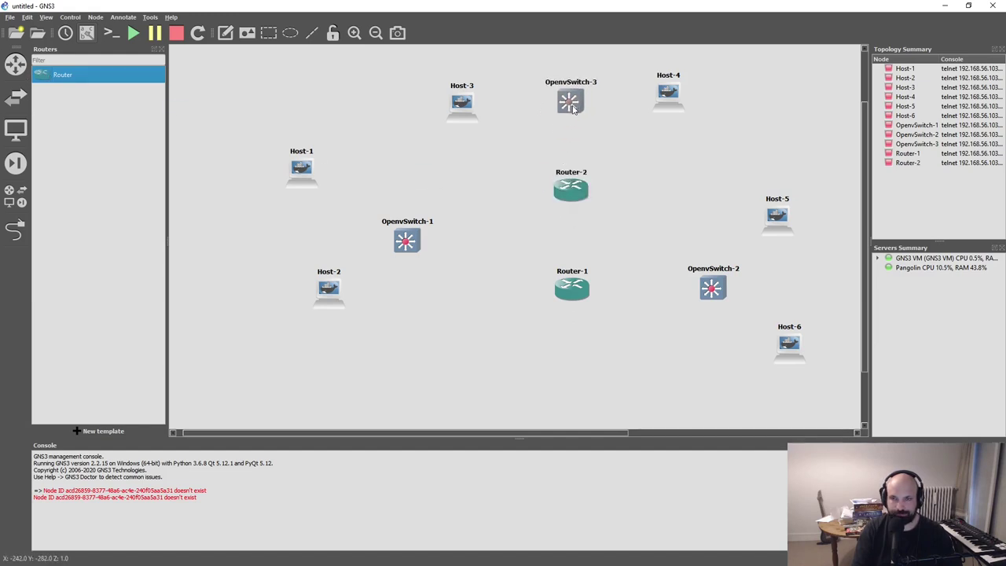
left_click_drag(468, 116, 465, 106)
left_click_drag(322, 280, 253, 314)
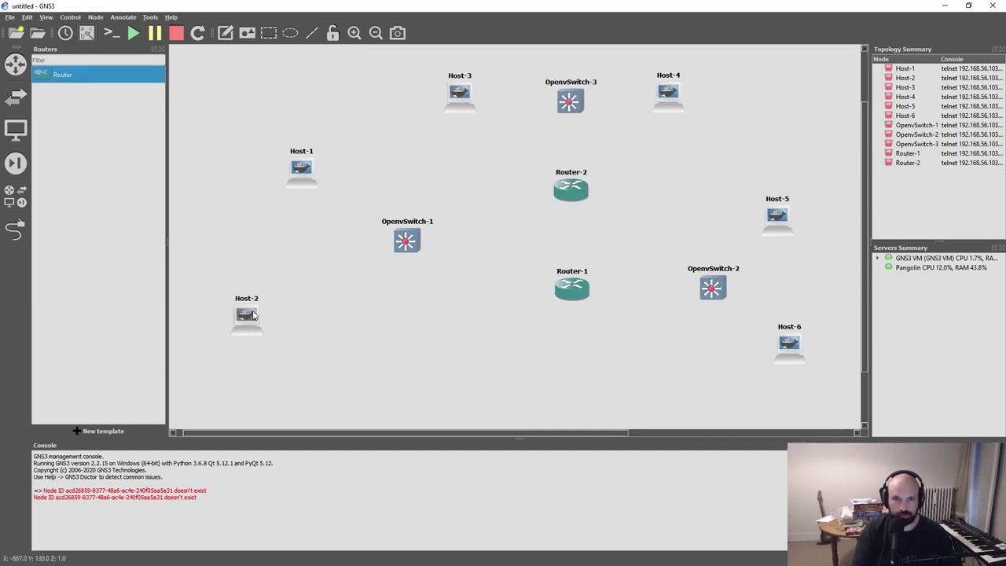
left_click_drag(299, 163, 235, 180)
left_click_drag(414, 239, 382, 241)
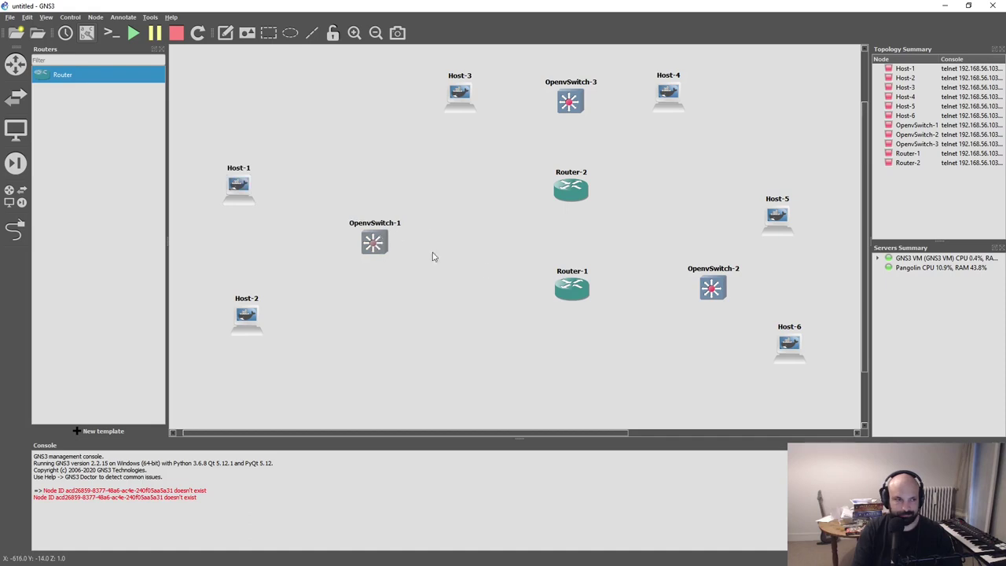
- Line up Router-1 and OpenvSwitch-2 with OpenvSwitch-1, and reposition Router-2, Host-5 and Host-6 around them
left_click_drag(561, 286, 495, 242)
left_click_drag(777, 220, 801, 183)
left_click_drag(711, 290, 718, 248)
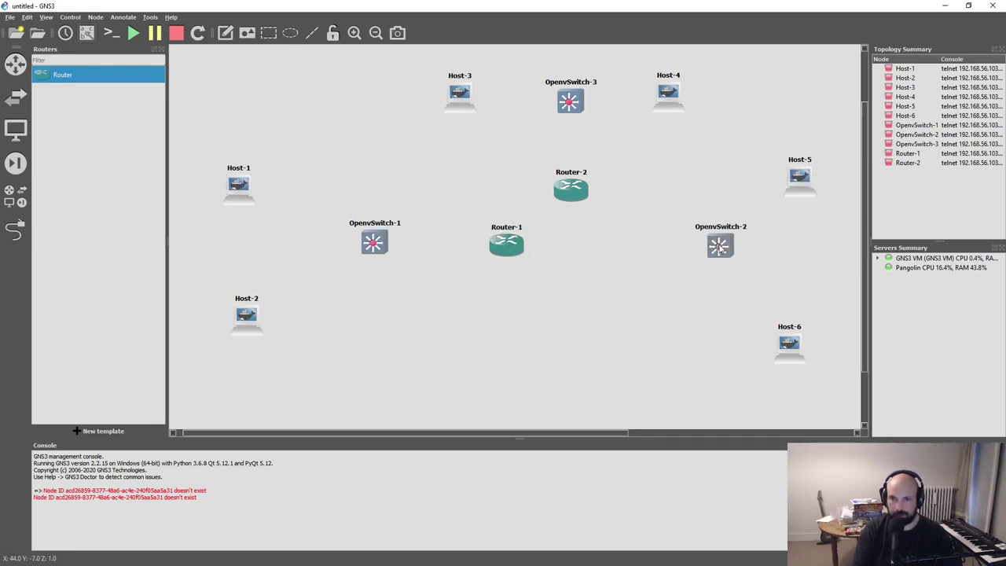
left_click_drag(569, 196, 518, 173)
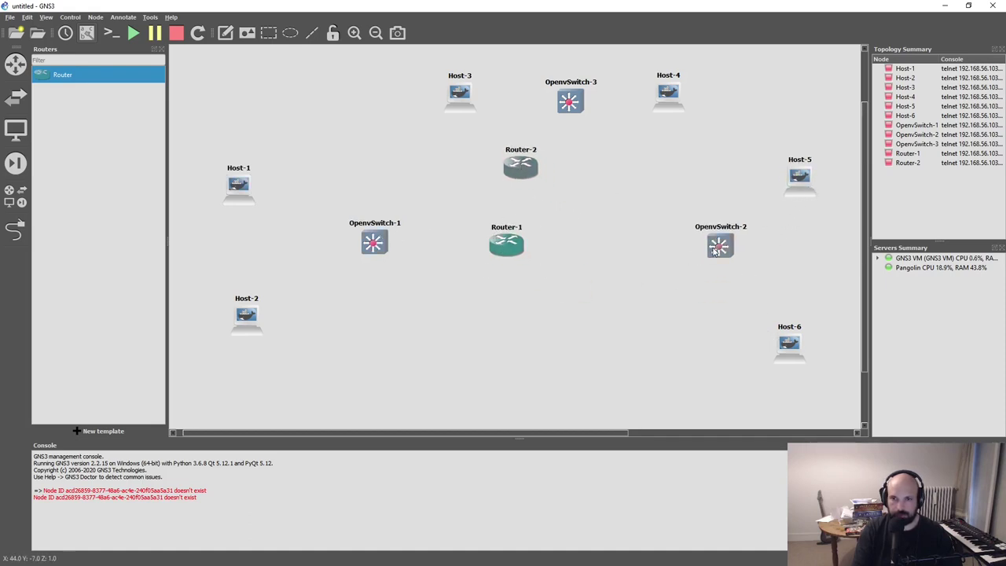
left_click_drag(713, 250, 691, 246)
left_click_drag(780, 359, 776, 338)
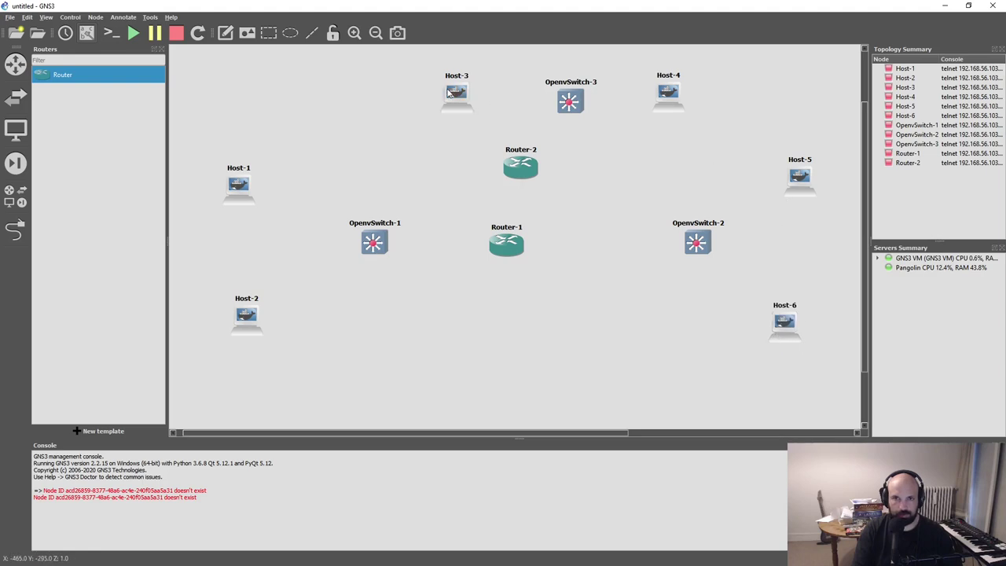
- Centre Host-3, OpenvSwitch-3, Host-4 and Router-2 above Router-1, and bring OpenvSwitch-2, Host-5 and Host-6 closer to the centre
left_click_drag(459, 93, 378, 89)
left_click_drag(571, 100, 496, 89)
left_click_drag(518, 163, 493, 161)
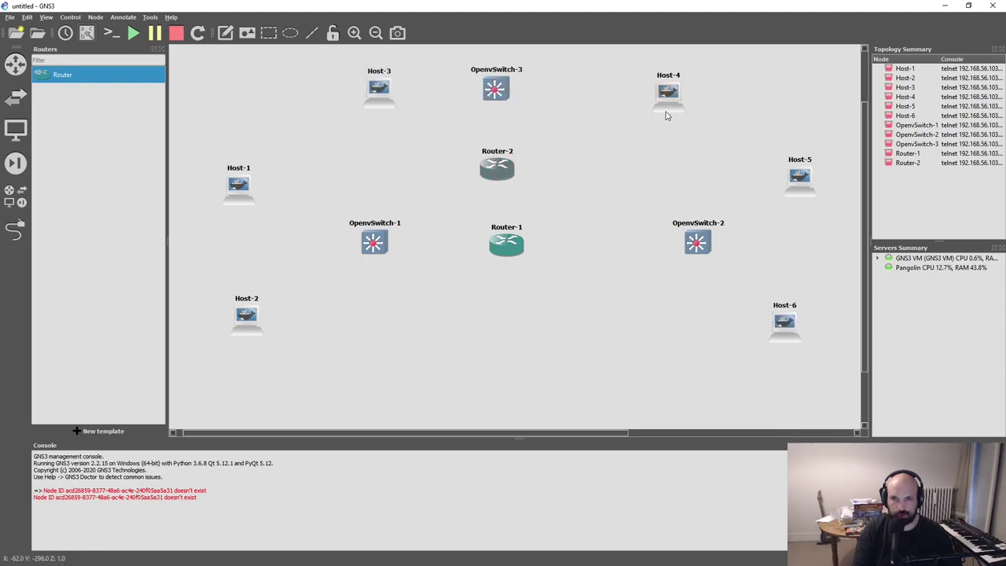
left_click_drag(665, 115, 606, 113)
left_click_drag(687, 263, 639, 265)
left_click_drag(788, 329, 762, 346)
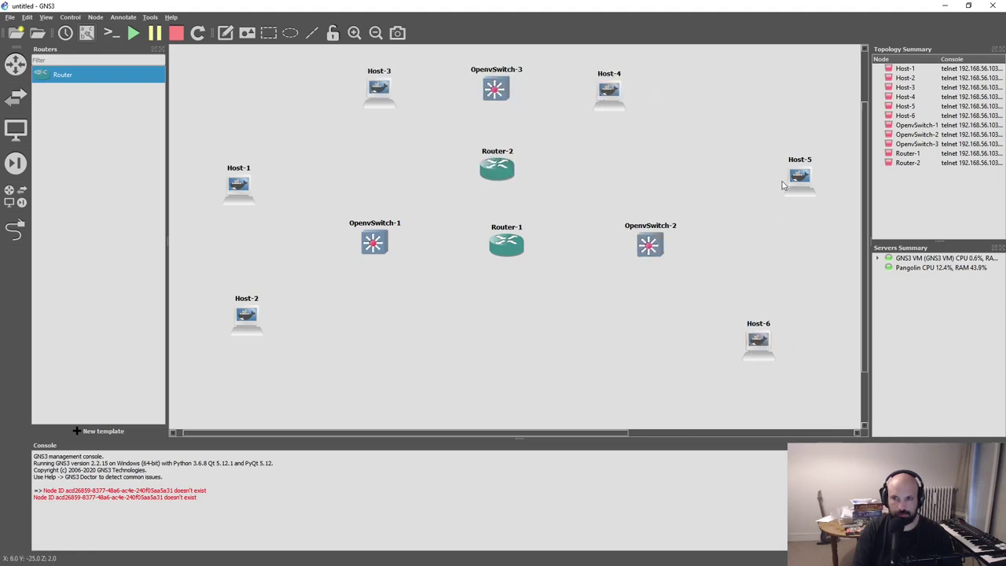
left_click_drag(782, 182, 763, 201)
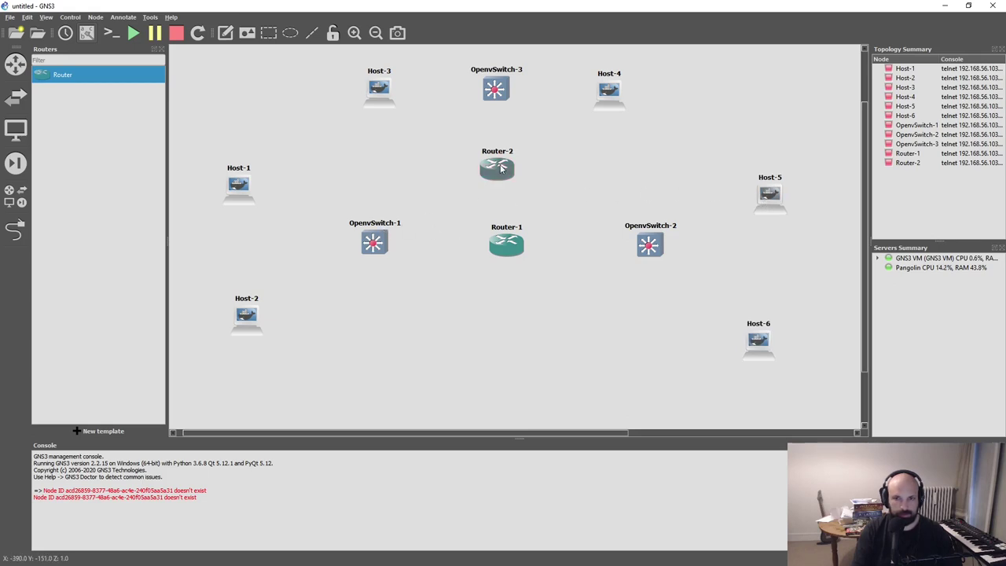
left_click_drag(501, 168, 513, 168)
- Link Host-2 eth0 to OpenvSwitch-1 eth2 and Host-1 eth0 to OpenvSwitch-1 eth1
left_click(15, 228)
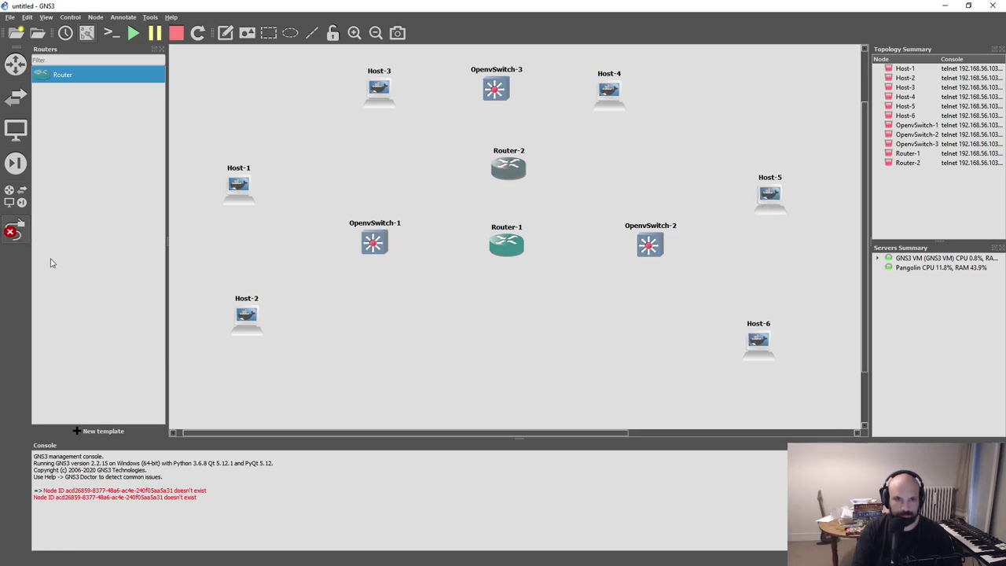
left_click(244, 319)
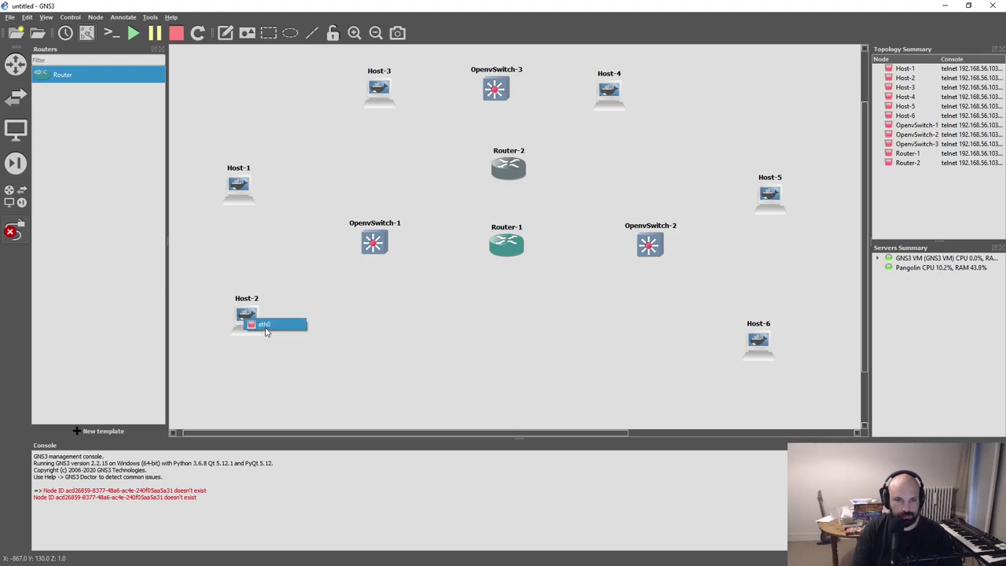
left_click(266, 327)
left_click(373, 245)
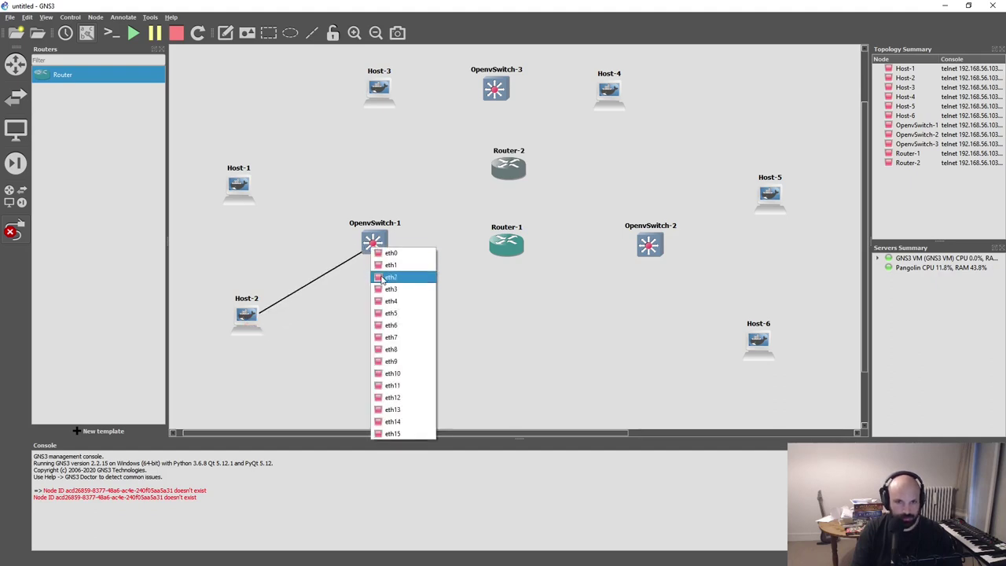
left_click(379, 275)
left_click(239, 197)
left_click(253, 201)
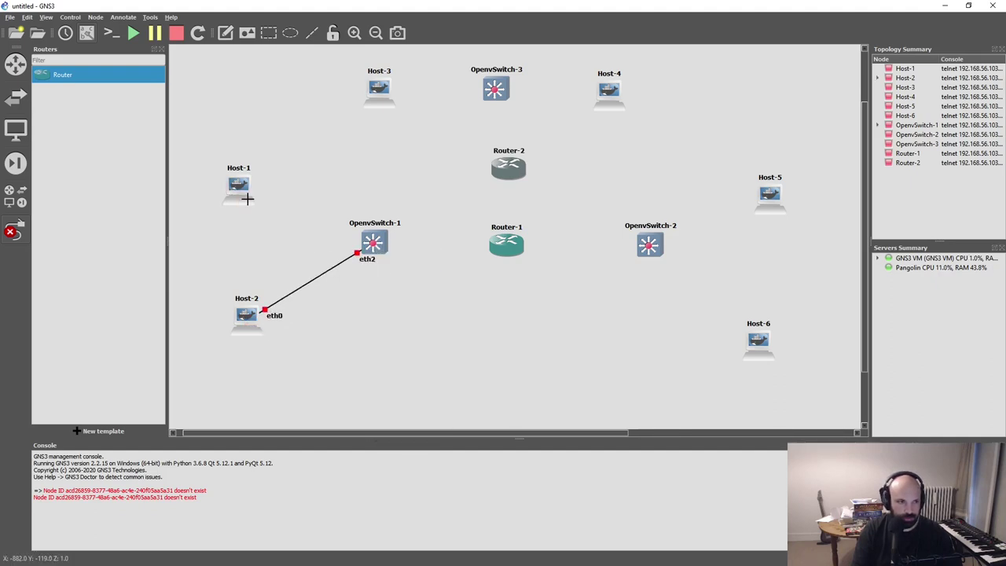
left_click(371, 246)
left_click(390, 262)
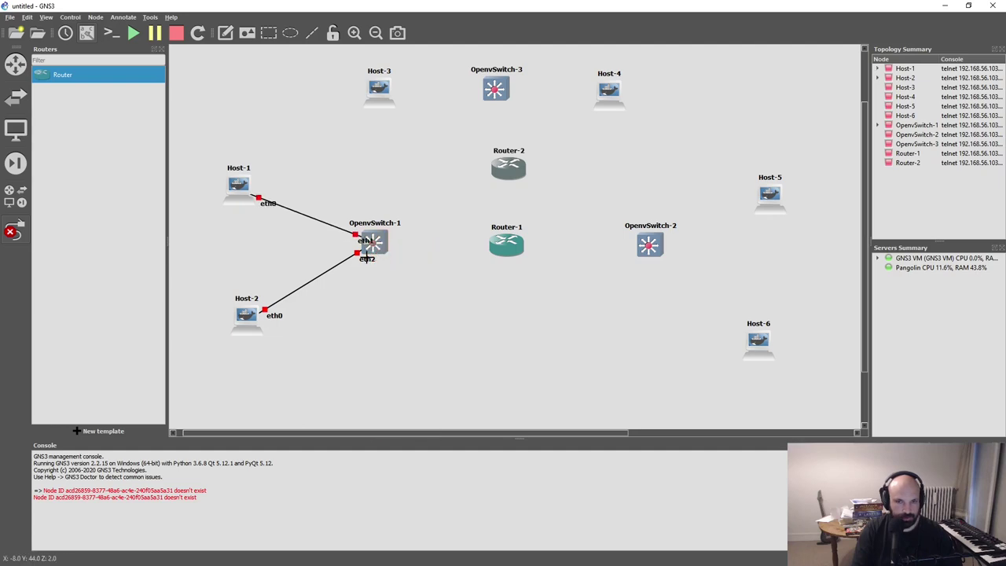
- Link OpenvSwitch-1 eth0 to Router-1 eth1, and Router-1 eth2 to OpenvSwitch-2 eth0
left_click(378, 233)
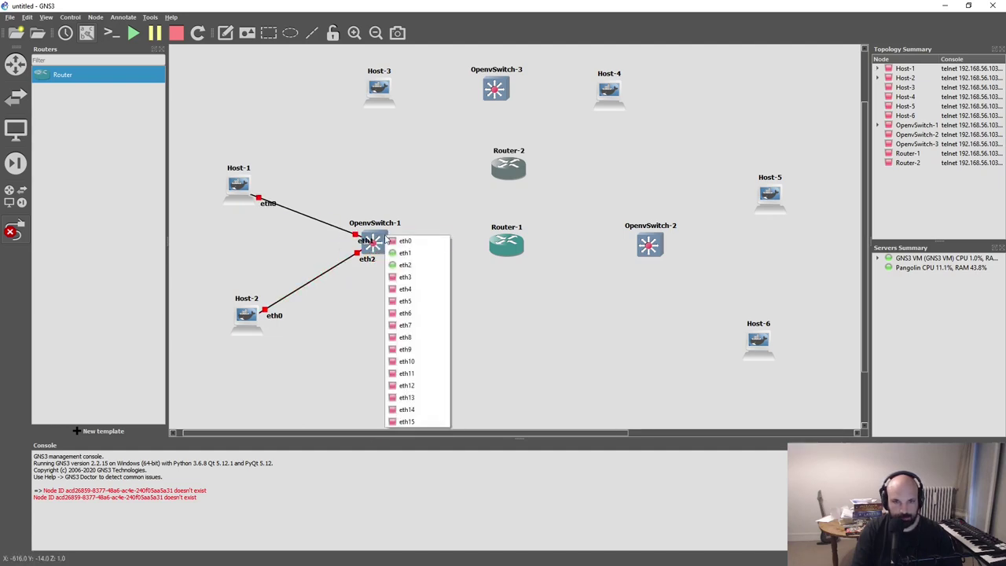
left_click(393, 243)
left_click(509, 247)
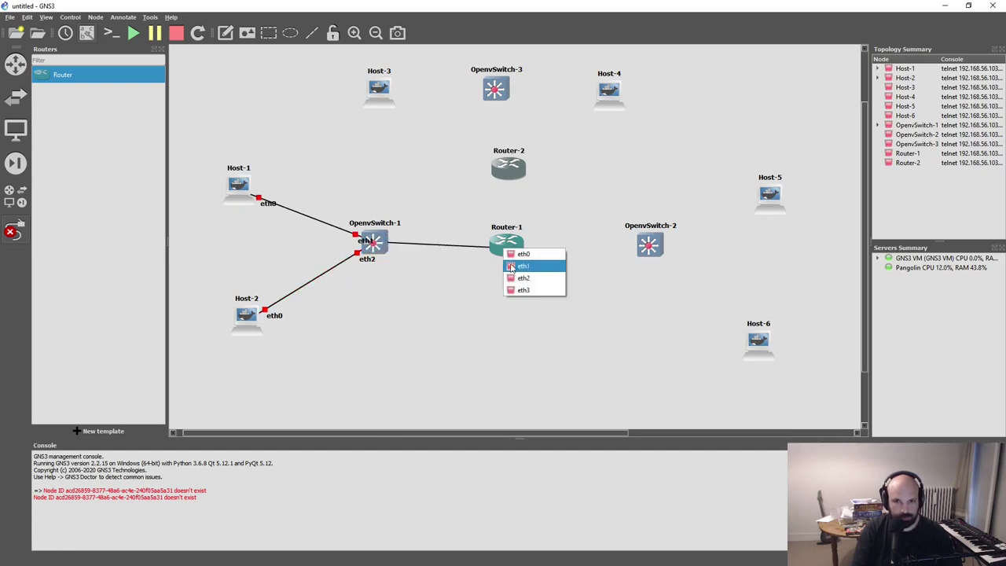
left_click(537, 264)
left_click(516, 250)
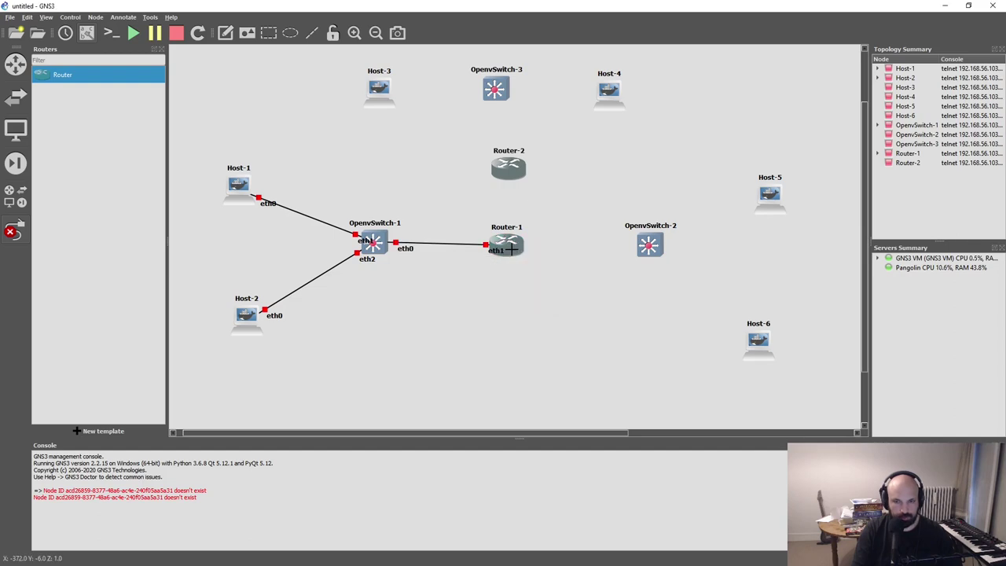
left_click(513, 249)
left_click(531, 278)
left_click(644, 246)
left_click(652, 253)
- Link OpenvSwitch-2 eth1 to Host-5 eth0 and OpenvSwitch-2 eth2 to Host-6 eth0
left_click(649, 248)
left_click(660, 269)
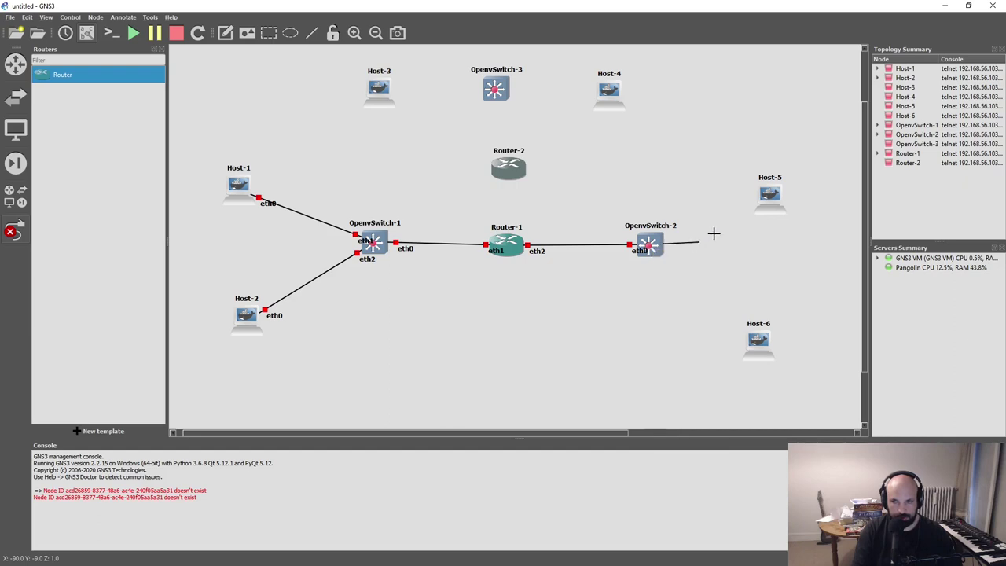
left_click(768, 197)
left_click(779, 203)
left_click(649, 246)
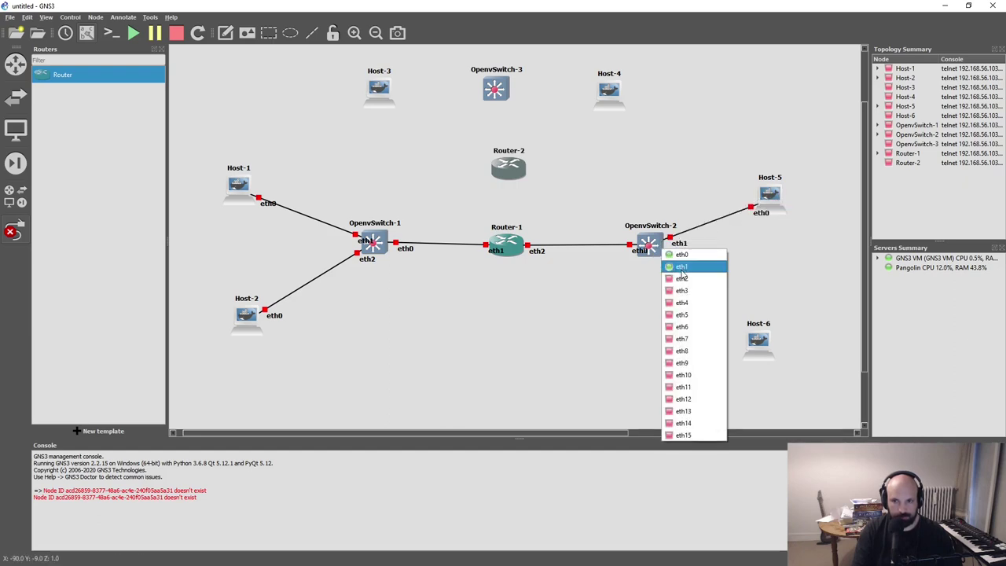
left_click(664, 282)
left_click(759, 347)
left_click(763, 351)
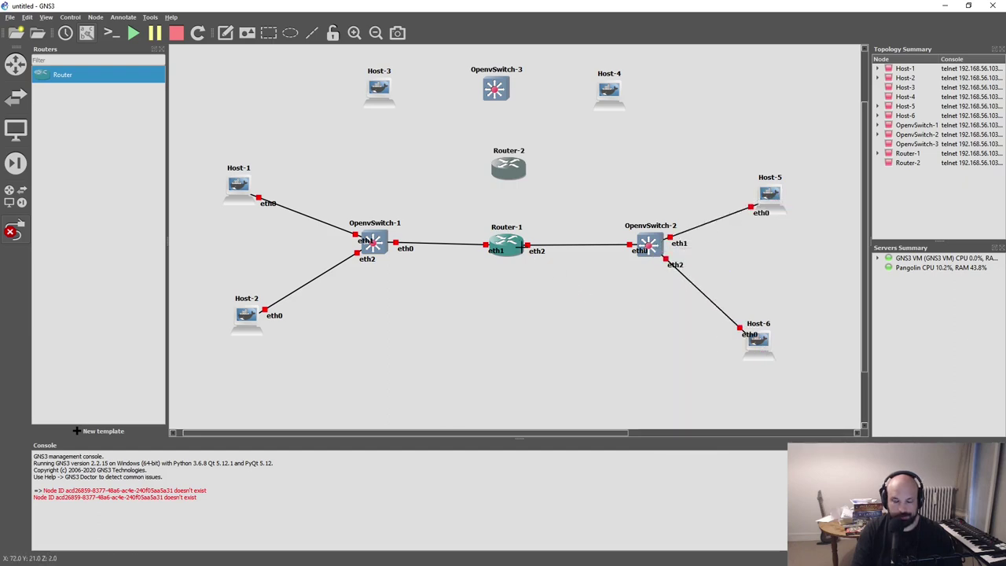
- Link Router-1 eth0 to Router-2 eth0, and Router-2 eth1 to OpenvSwitch-3 eth0
left_click(510, 246)
left_click(531, 253)
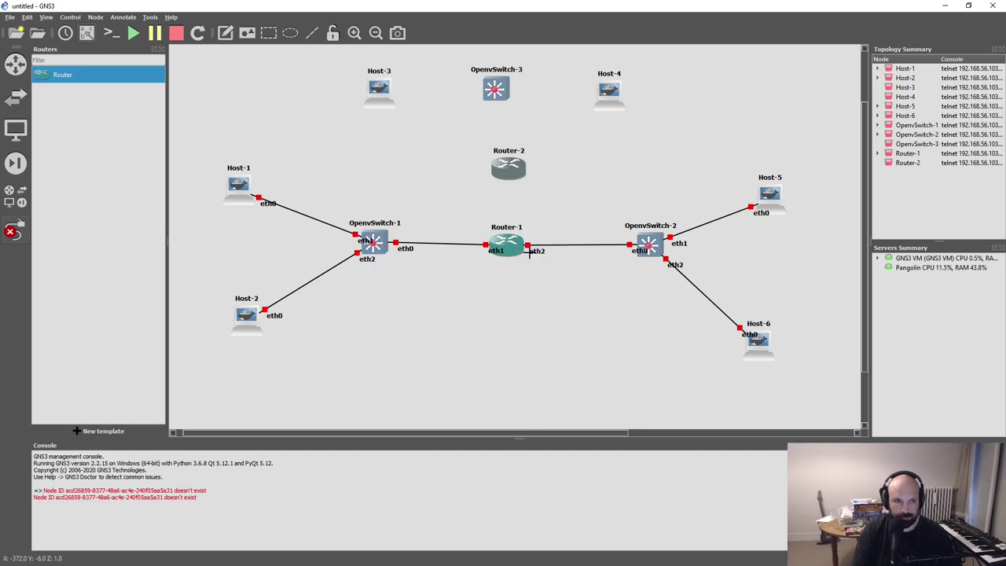
left_click(504, 173)
left_click(511, 180)
left_click(508, 166)
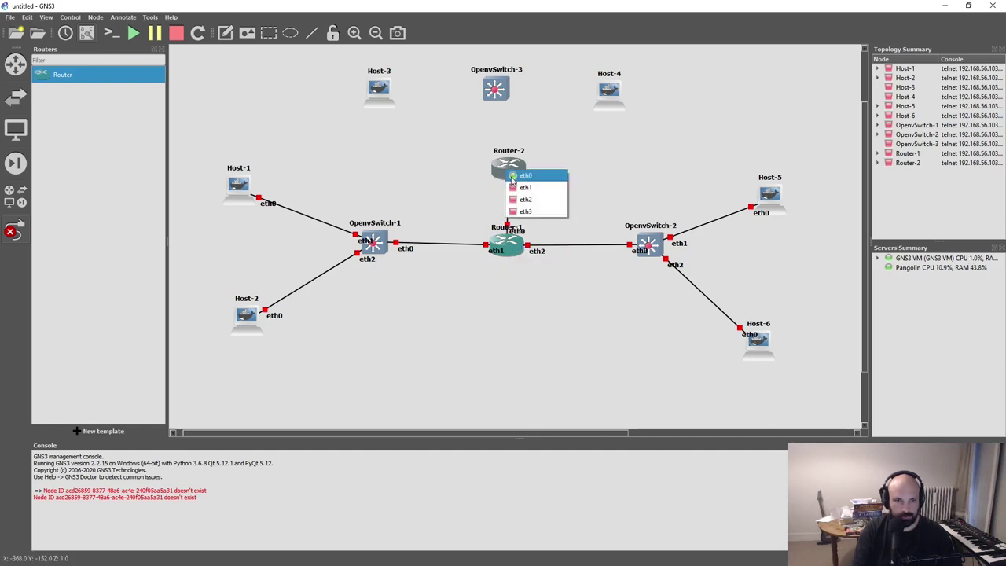
left_click(524, 190)
left_click(495, 91)
left_click(497, 93)
- Link OpenvSwitch-3 eth1 to Host-3 eth0, and OpenvSwitch-3 eth2 to Host-4 eth0
left_click(495, 91)
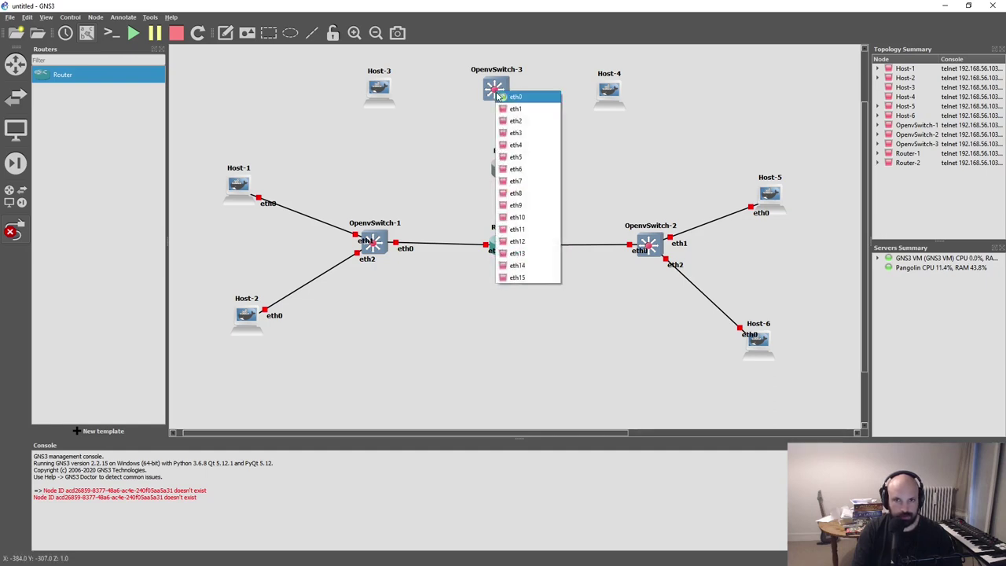
left_click(513, 109)
left_click(378, 88)
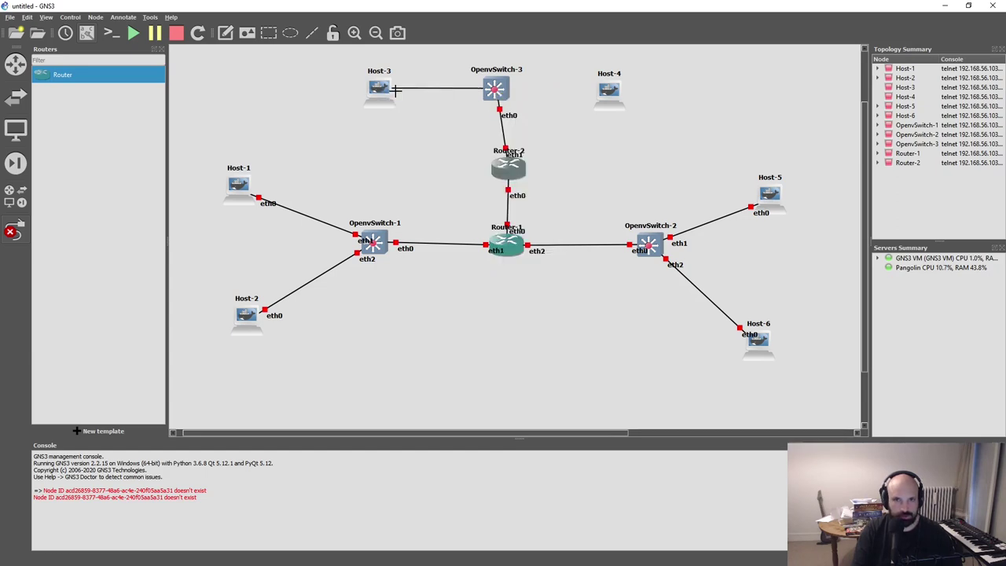
left_click(503, 88)
left_click(523, 118)
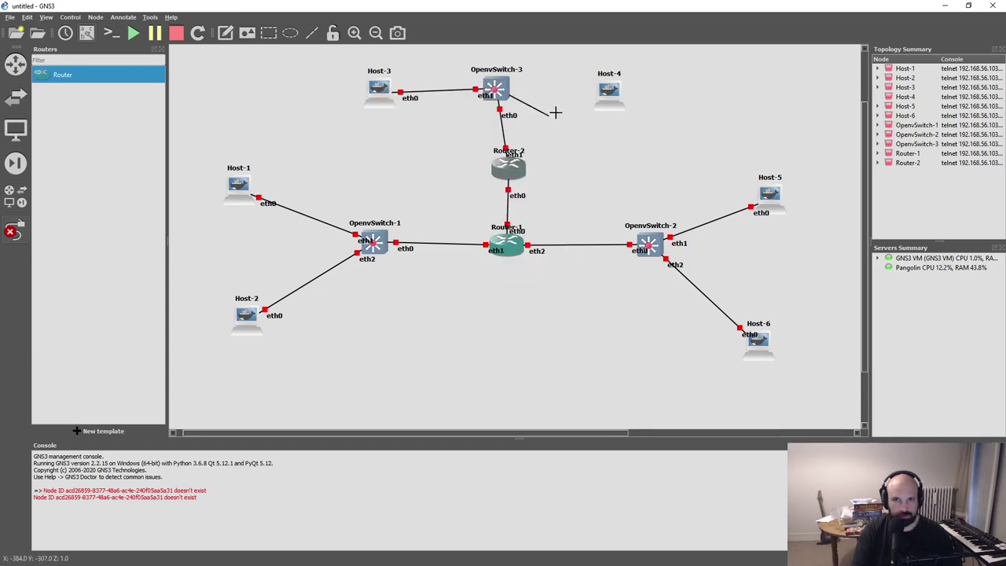
left_click(609, 91)
left_click(633, 100)
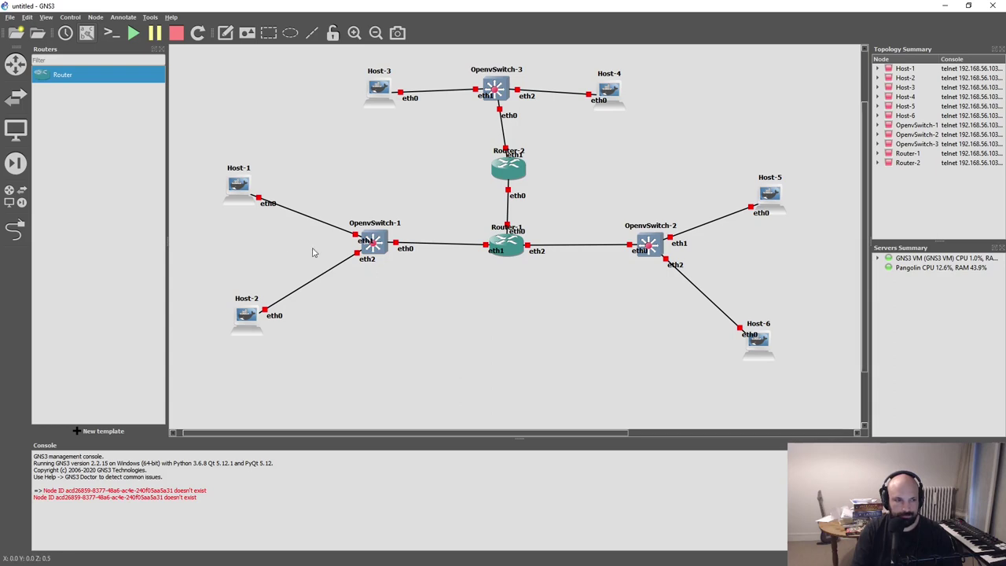
- Rename Host-1 to A1 and Host-2 to A2
double_click(239, 168)
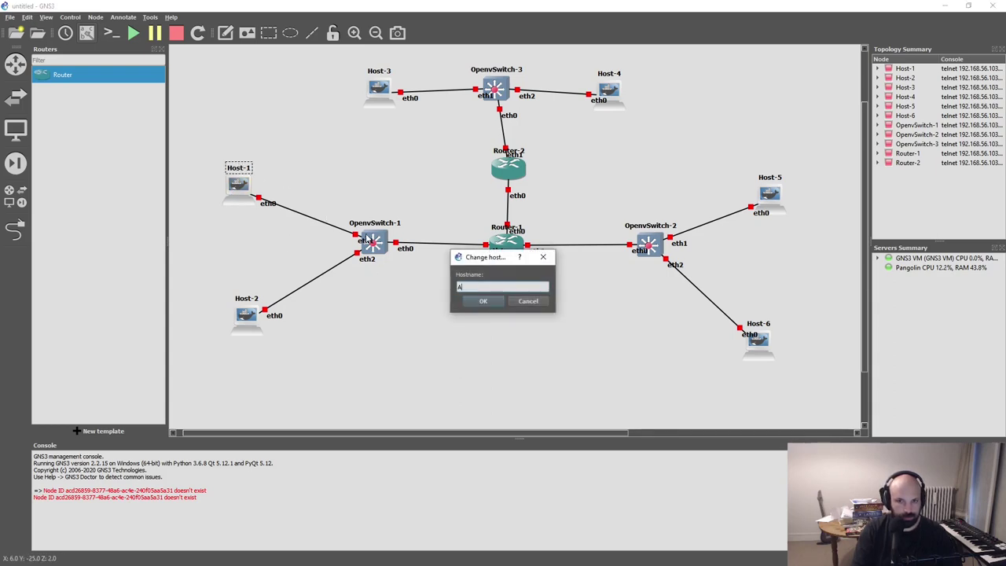
type("A1")
left_click(488, 301)
double_click(246, 298)
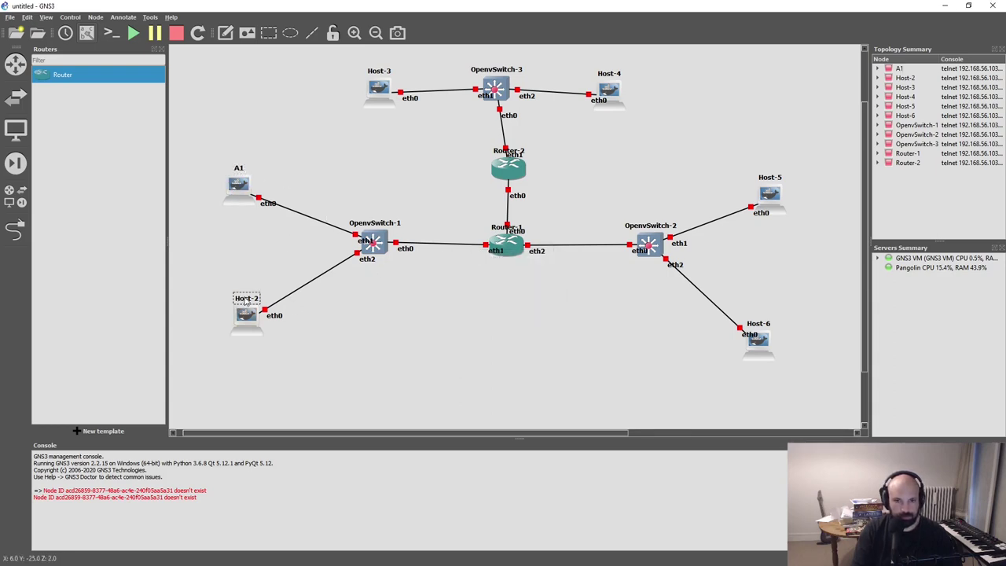
type("Q")
type("A")
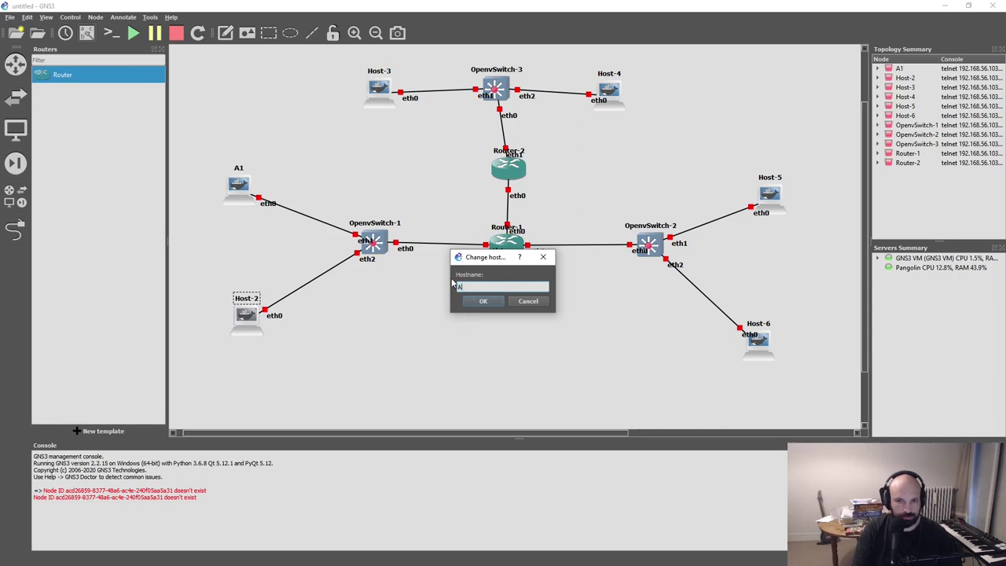
type("2")
left_click(484, 301)
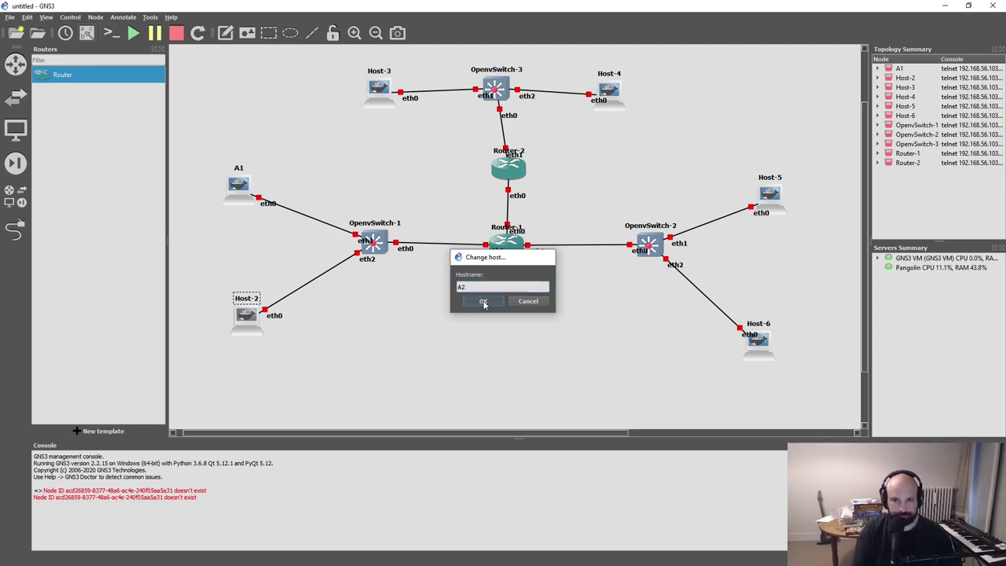
- Change the hostname of OpenvSwitch-1 to SwitchA
double_click(374, 228)
type("S")
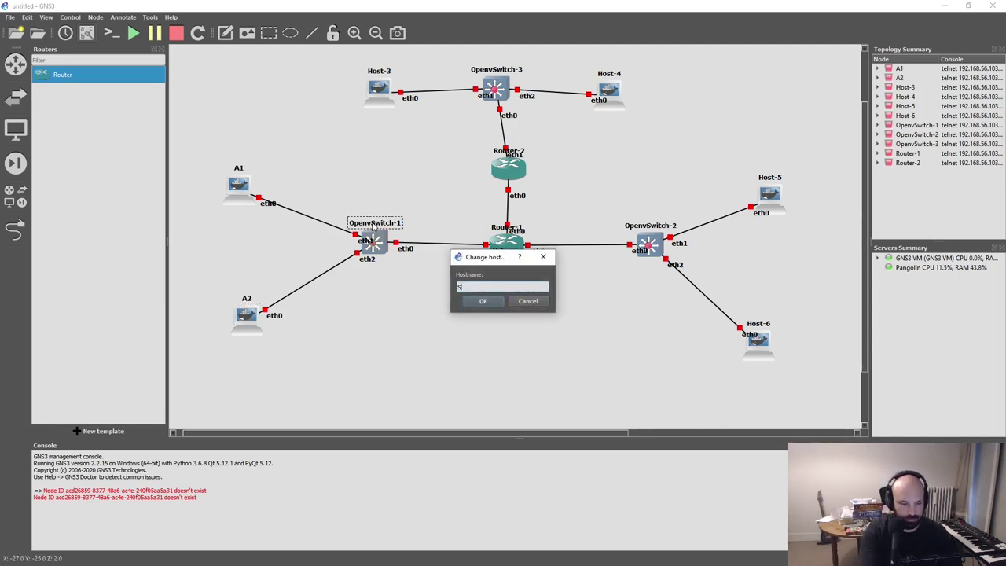
type("witchA")
left_click(484, 301)
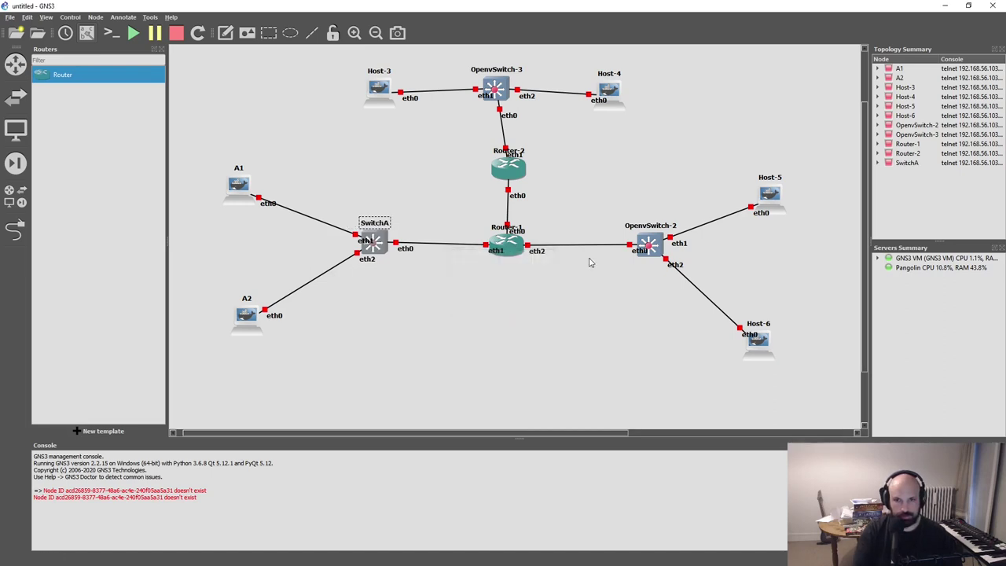
- Rename Host-5 to B1 and Host-6 to B2
double_click(762, 182)
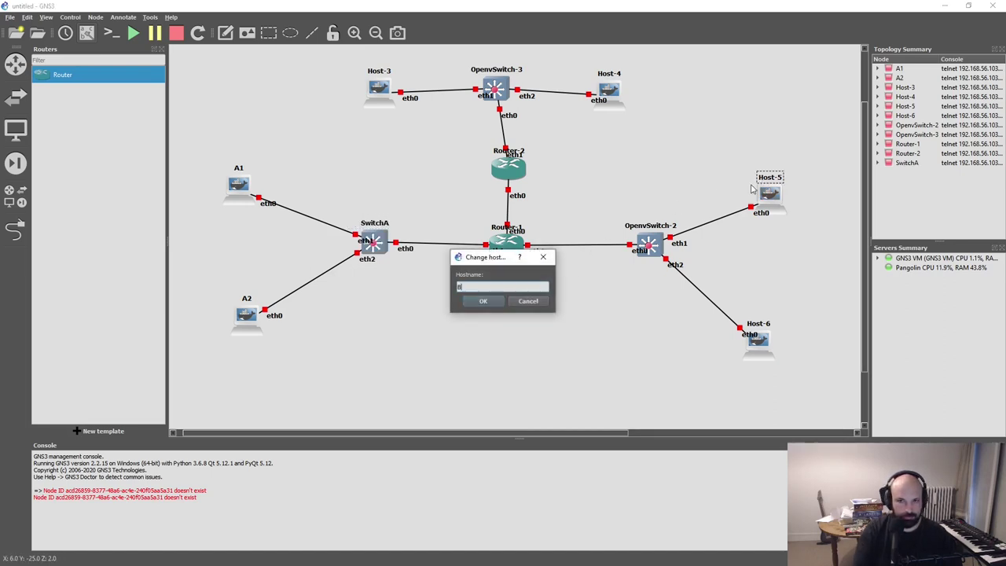
left_click(483, 301)
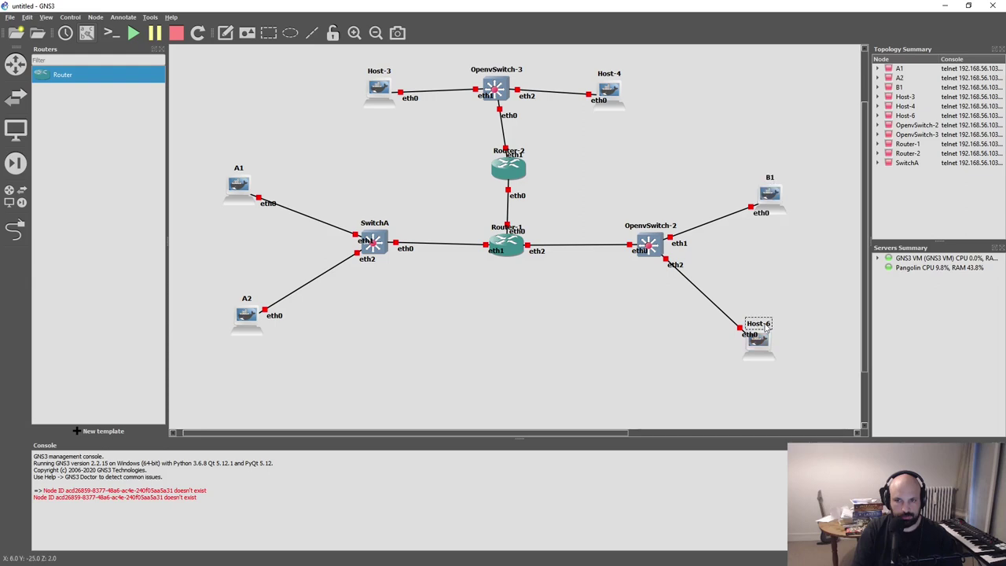
double_click(762, 334)
type("B2")
left_click(476, 305)
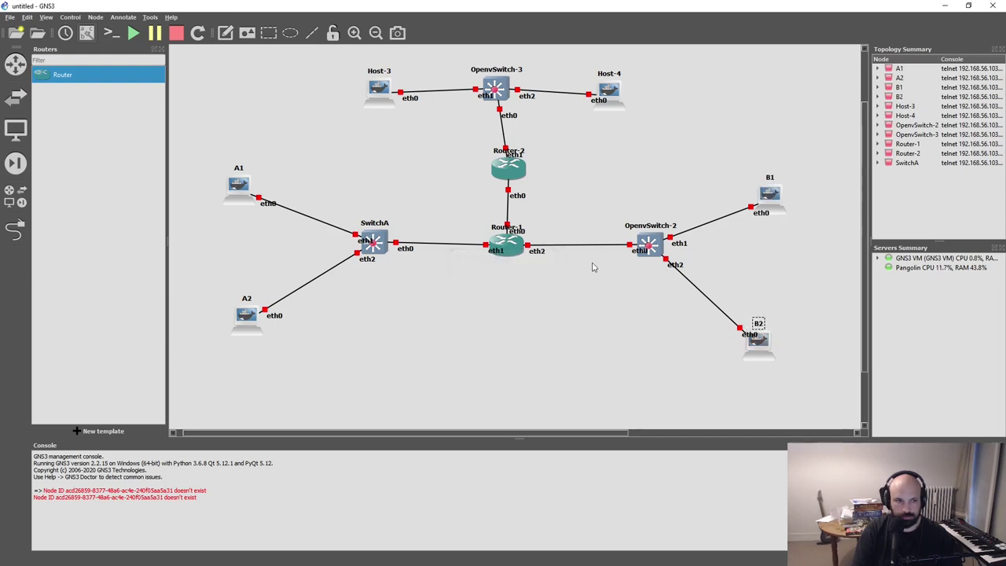
- Change the hostname of OpenvSwitch-2 to SwitchB
double_click(657, 235)
type("Swi")
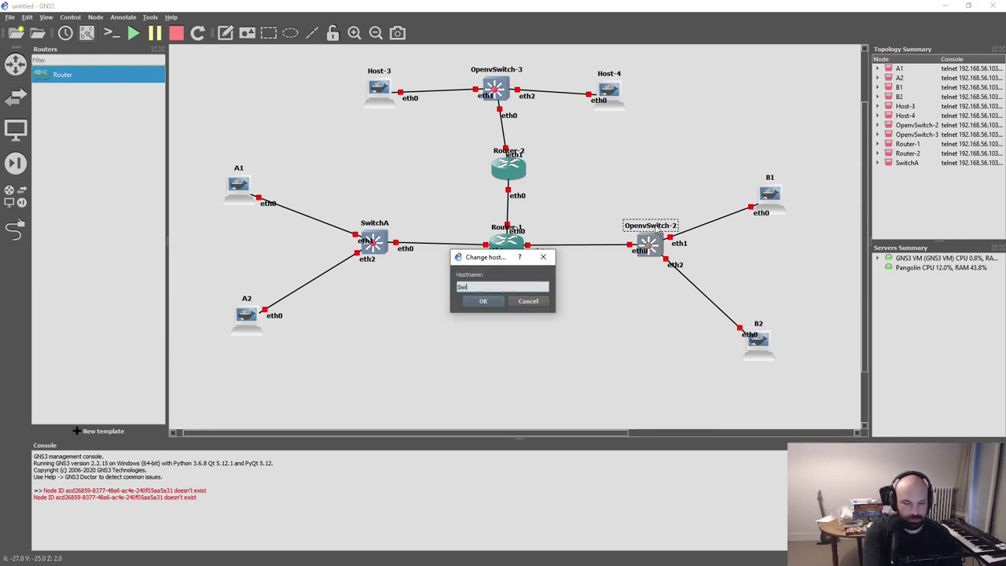
type("tchB")
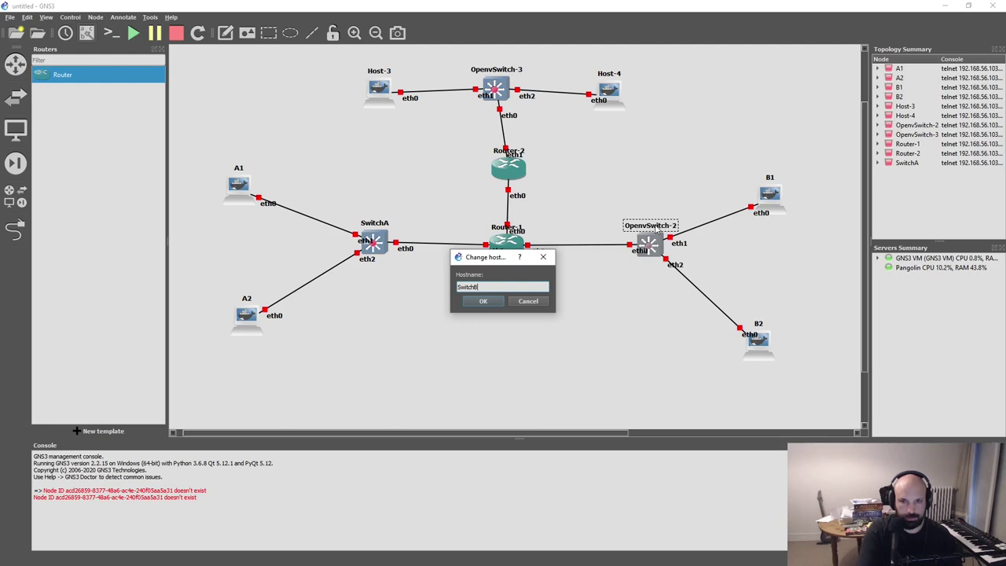
left_click(476, 304)
- Rename Router-1 to Router1 and Router-2 to Router2, removing the hyphens from both hostnames
double_click(498, 230)
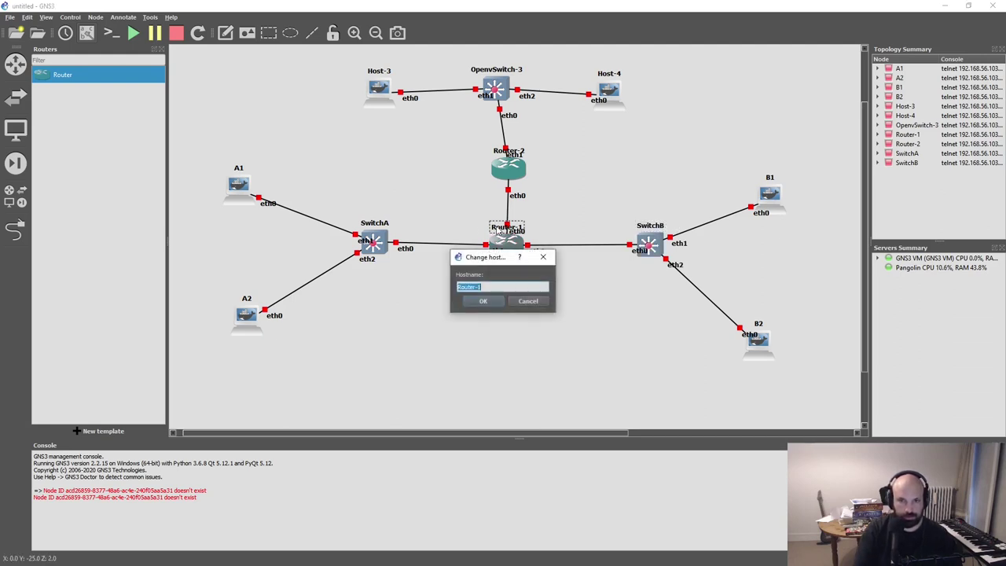
type("Router1")
key("Return")
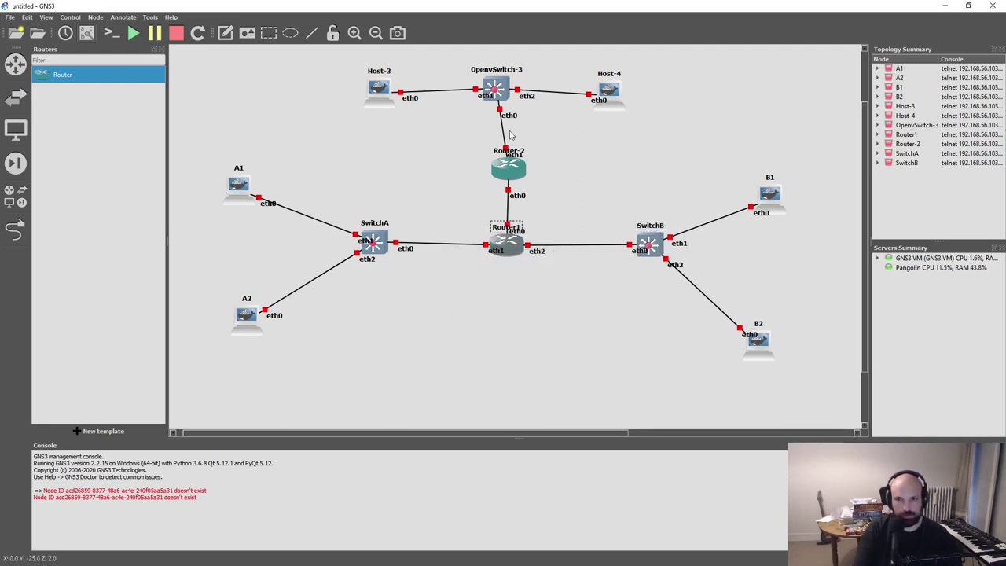
left_click_drag(495, 154, 481, 157)
double_click(483, 157)
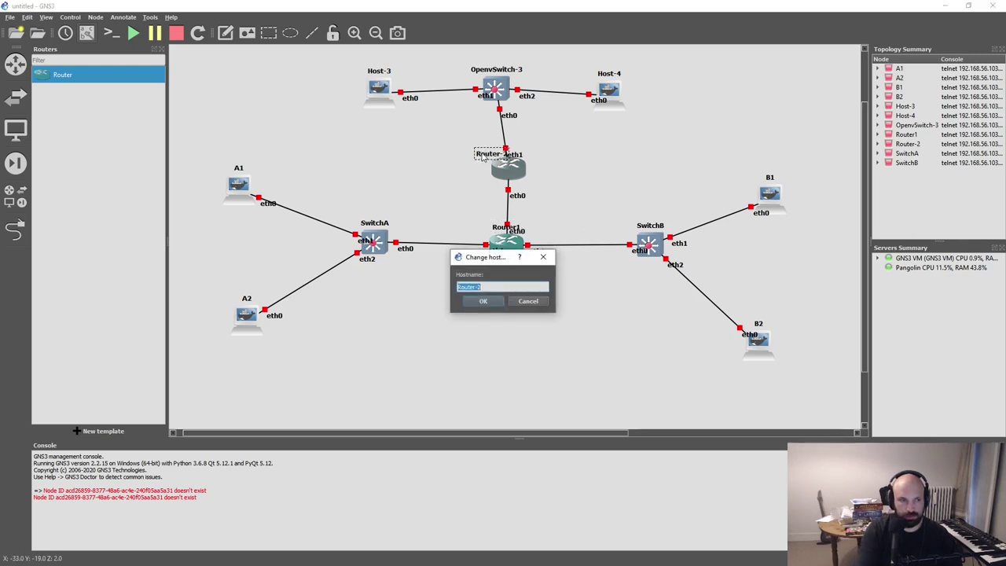
type("Router2")
key("Return")
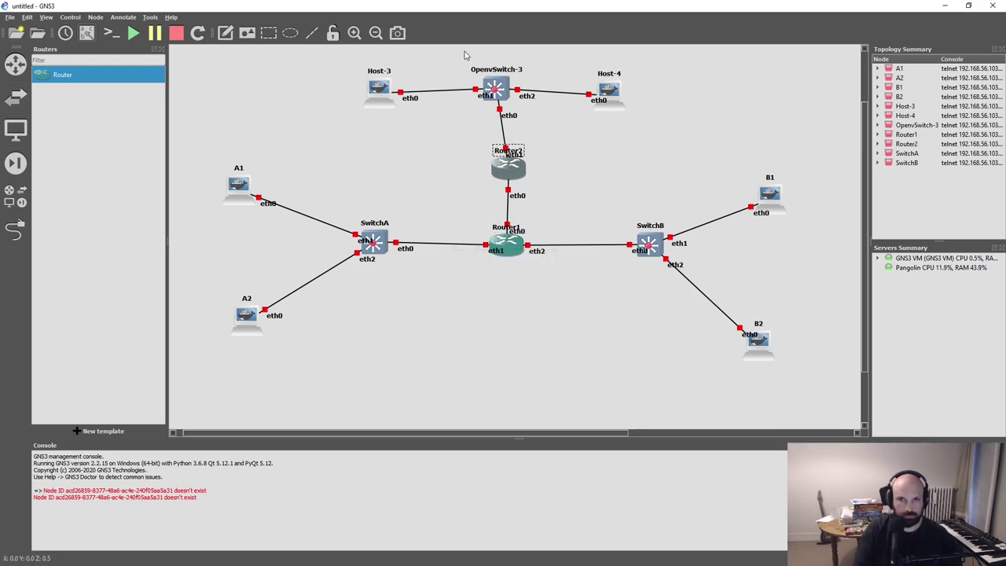
- Change the hostname of OpenvSwitch-3 to SwitchC
double_click(488, 70)
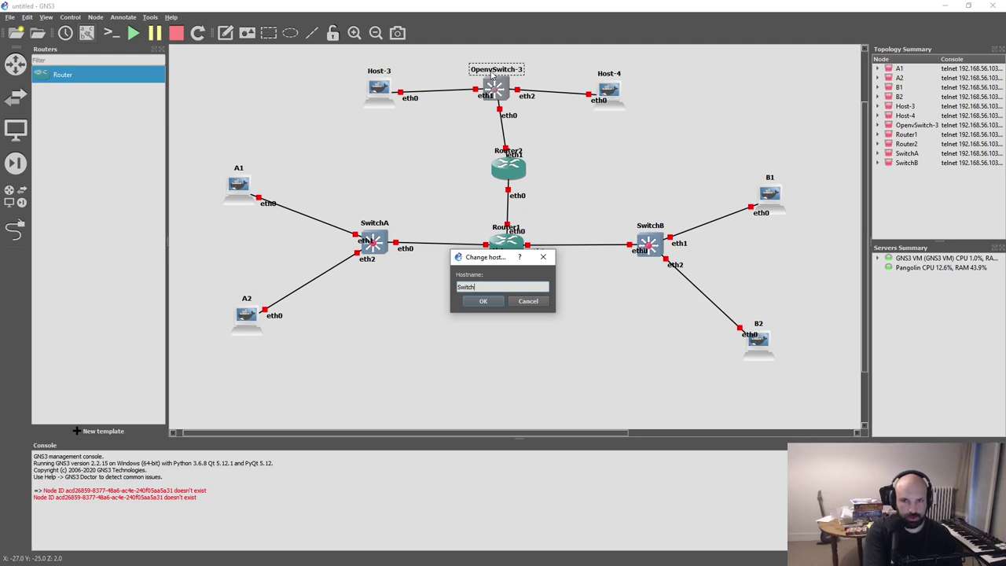
type("SwitchC")
key("Return")
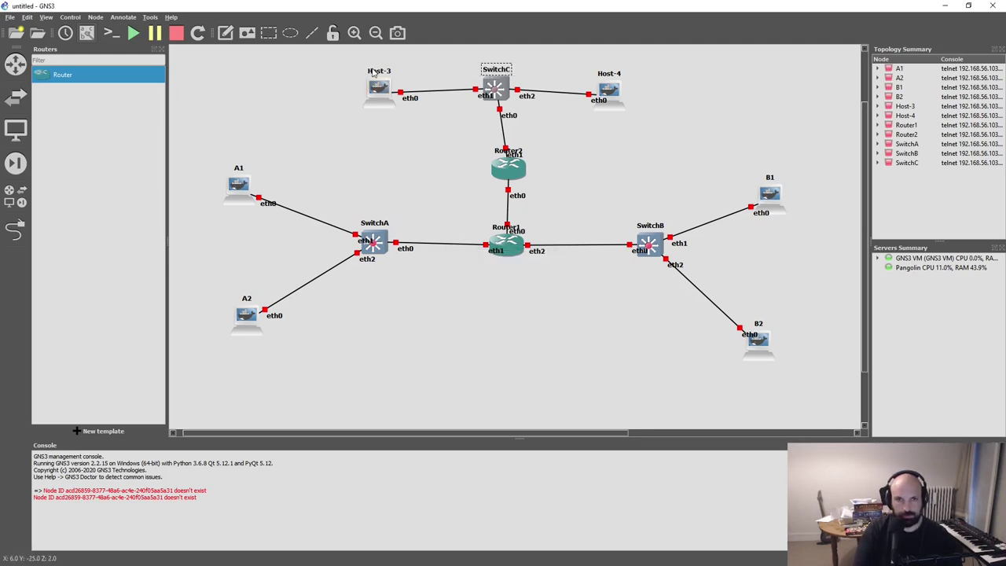
- Rename Host-3 to C1 and Host-4 to C2, and nudge SwitchA slightly towards the lower right of the canvas
double_click(376, 70)
type("C1")
key("Return")
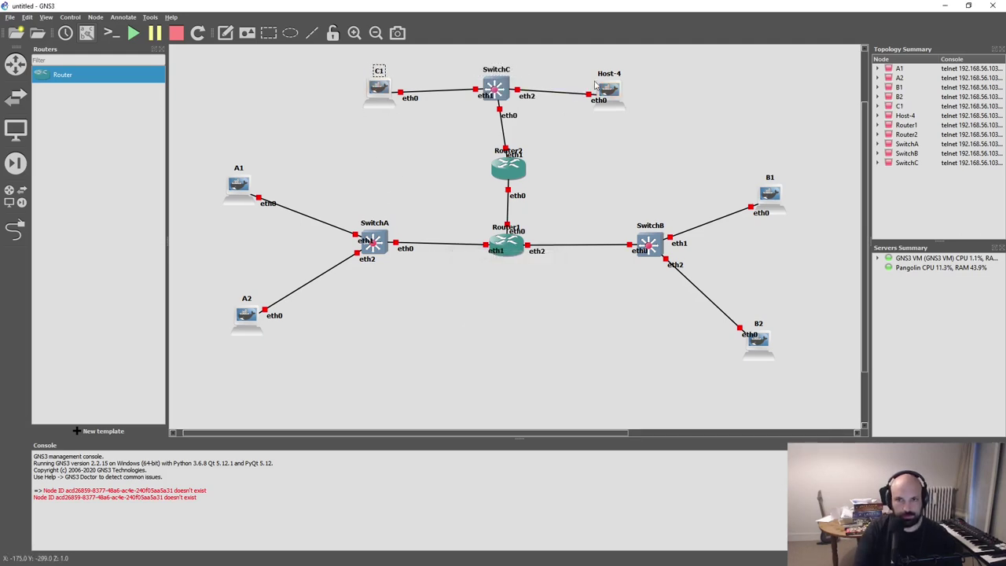
double_click(598, 75)
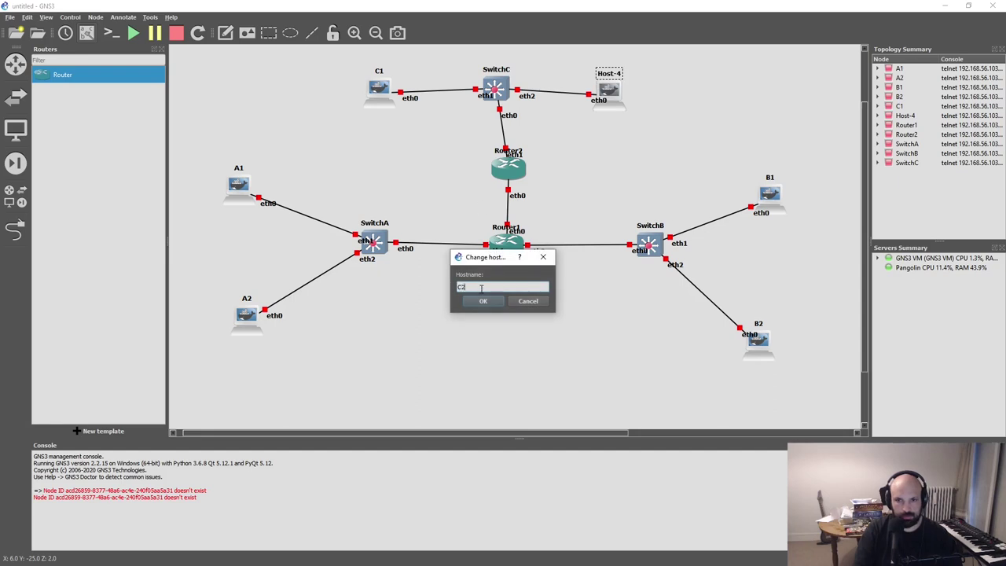
type("C2")
key("Return")
left_click_drag(375, 247, 386, 258)
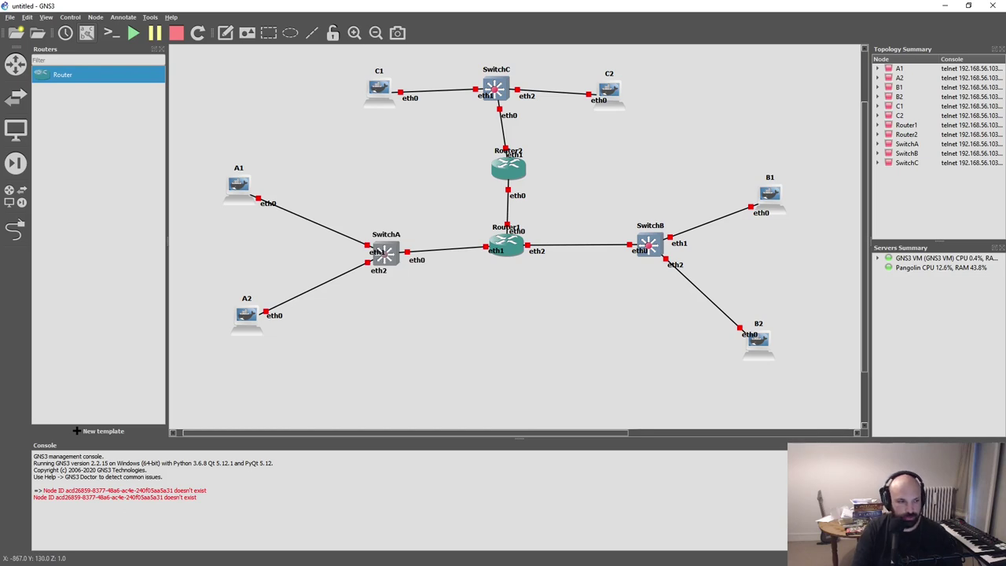
- Switch to the Moanin PDF in Firefox and read the section 3.1 notes on node names, interface labels and the connectivity goal
key("alt+Tab")
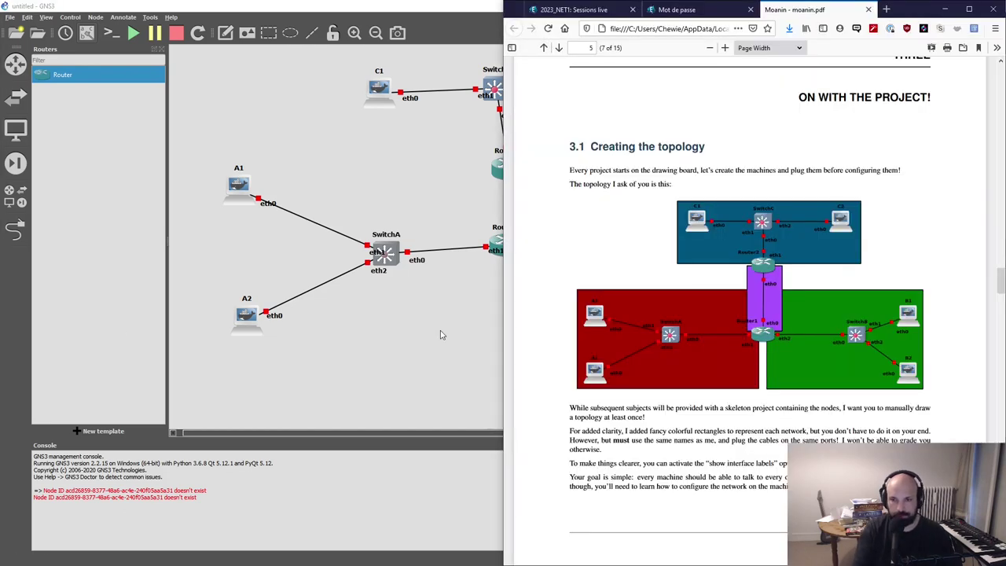
scroll(614, 329, "down", 3)
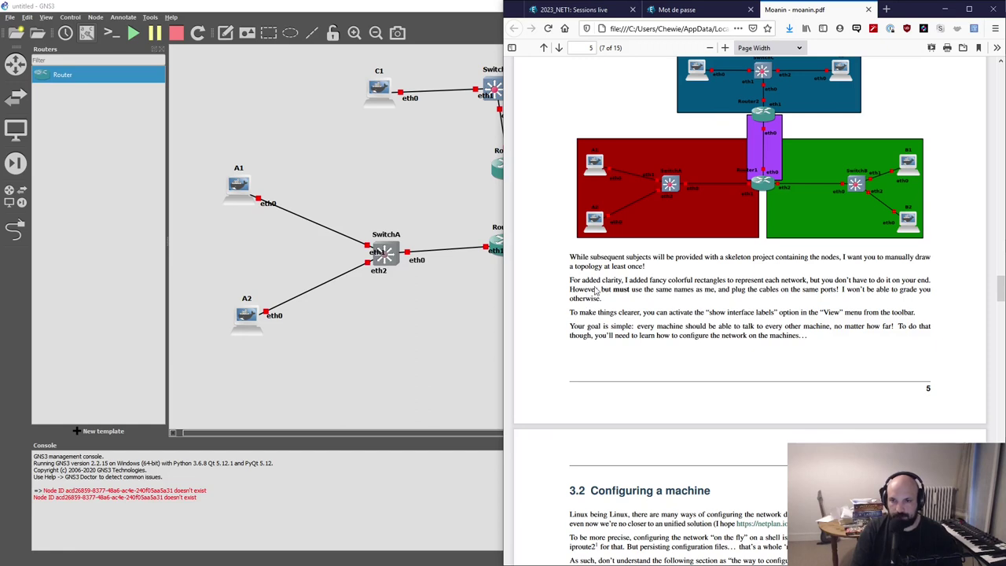
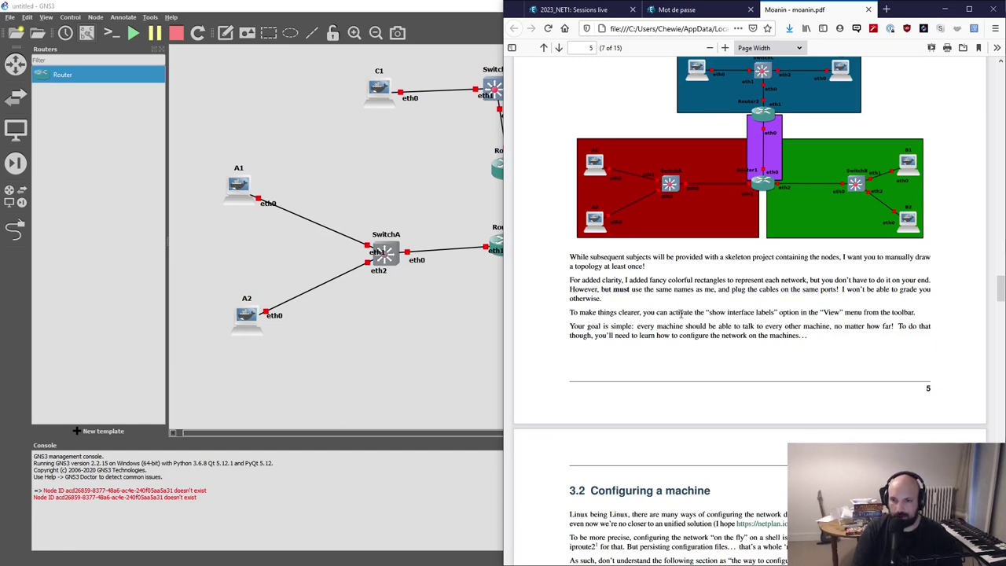
left_click_drag(709, 312, 767, 313)
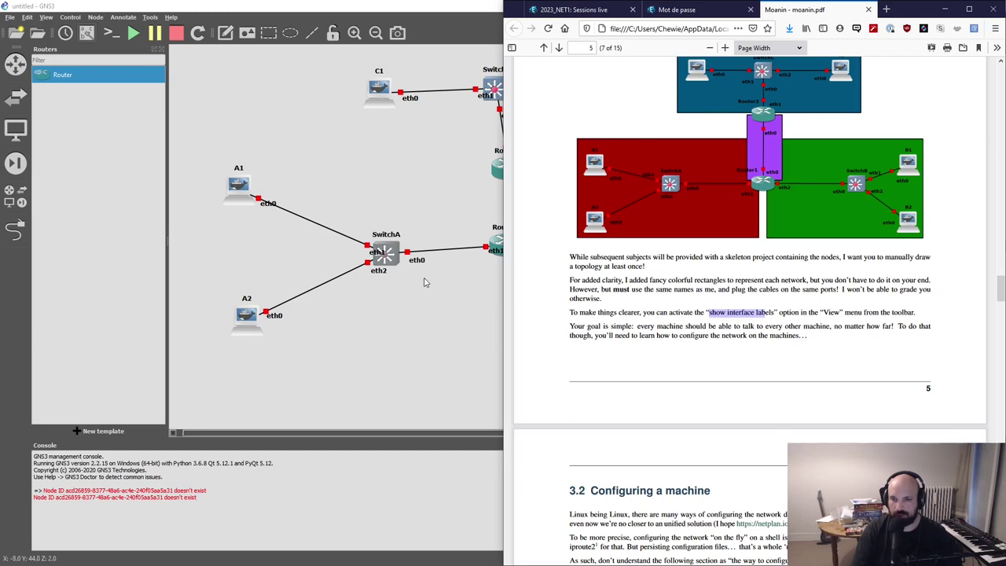
left_click(717, 341)
left_click_drag(566, 326, 626, 330)
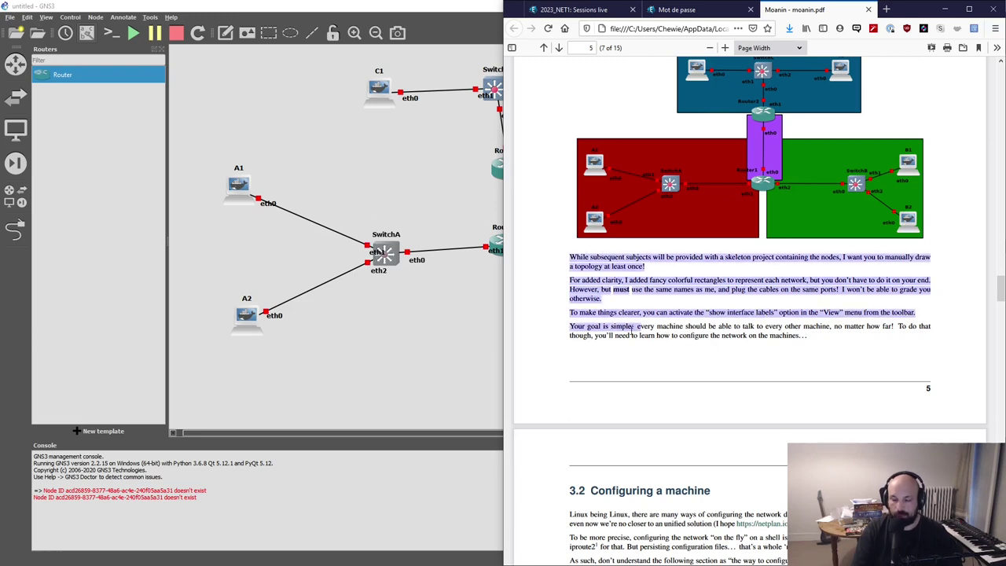
left_click(626, 330)
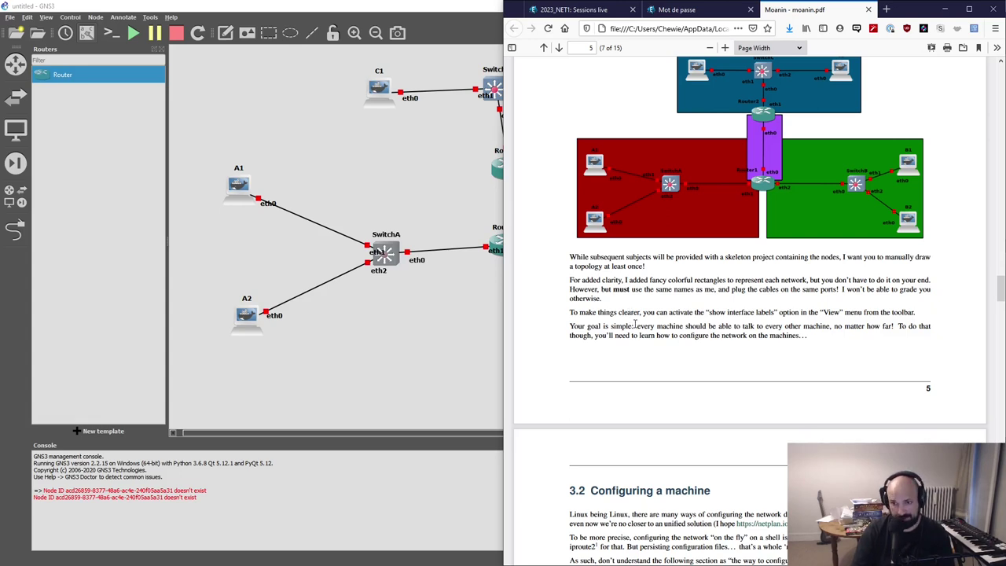
left_click_drag(637, 325, 896, 328)
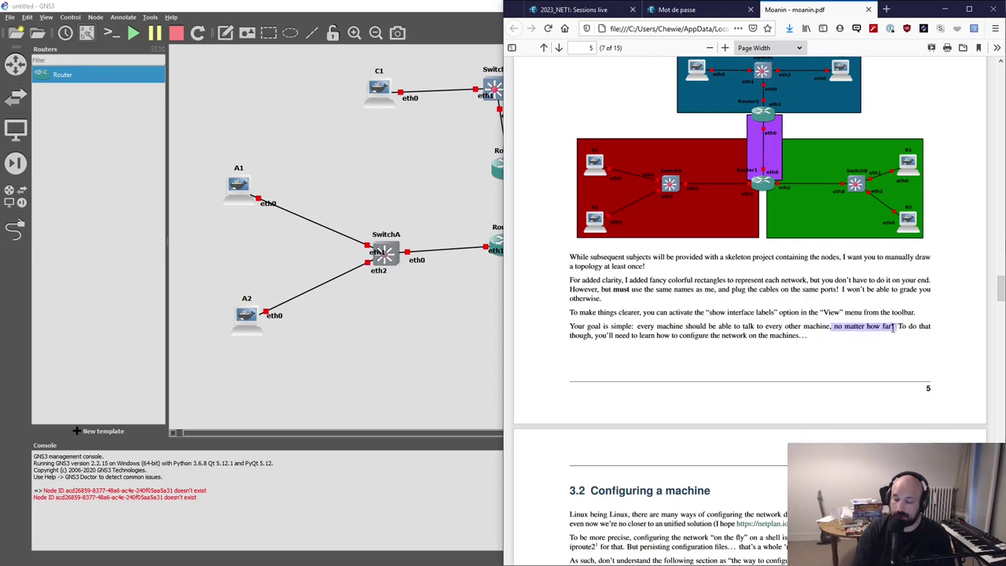
left_click(888, 329)
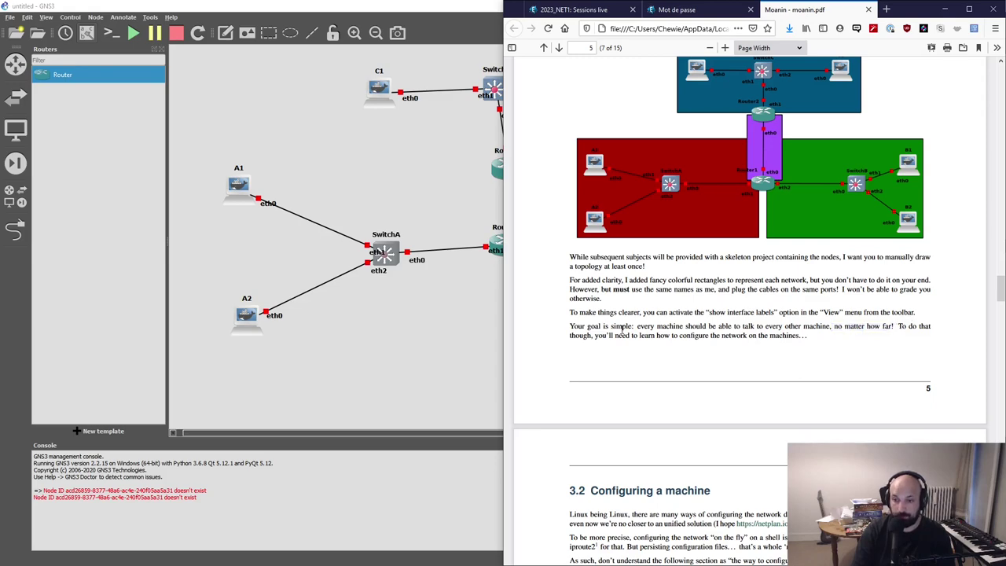
left_click_drag(639, 330, 848, 350)
left_click(838, 349)
- Go to section 3.2 "Configuring a machine" of the Moanin PDF and maximize the Firefox window to read it
scroll(706, 288, "down", 4)
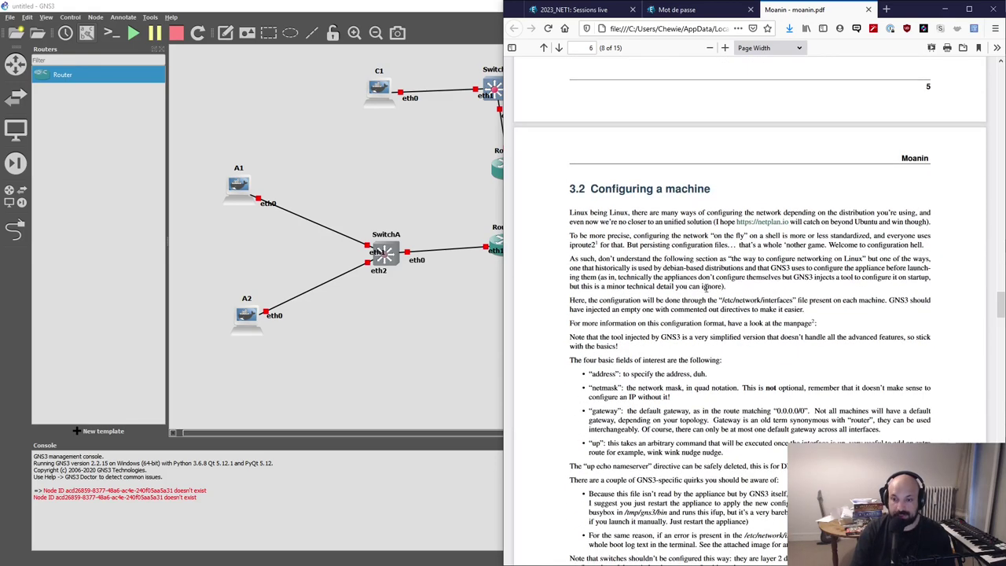
left_click_drag(567, 203, 825, 453)
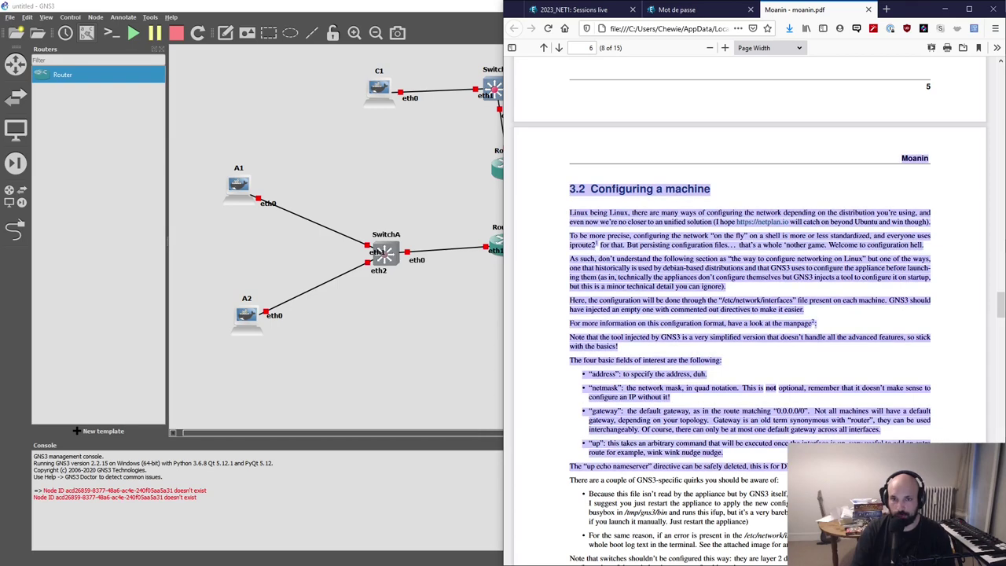
left_click(699, 355)
scroll(711, 358, "down", 3)
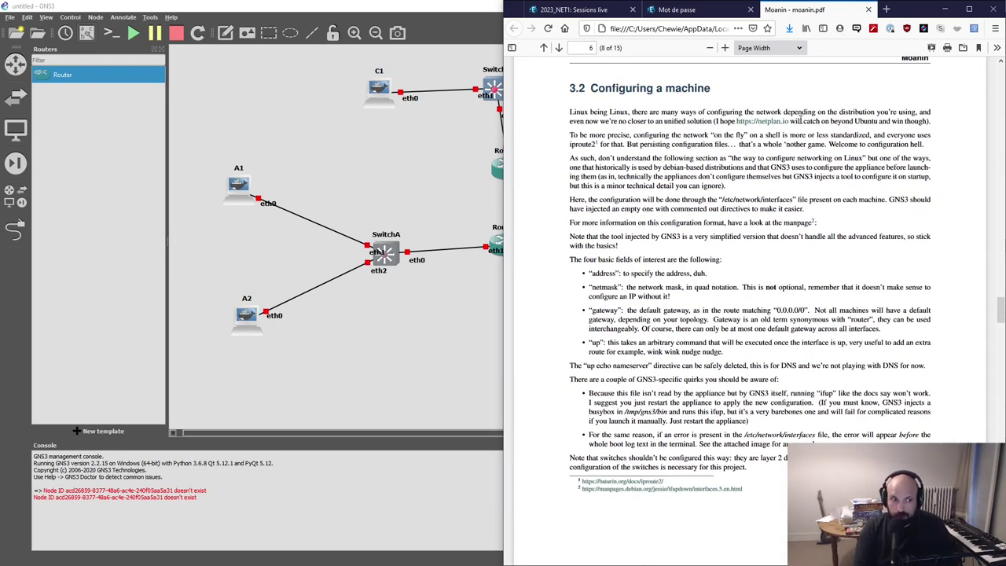
left_click(969, 9)
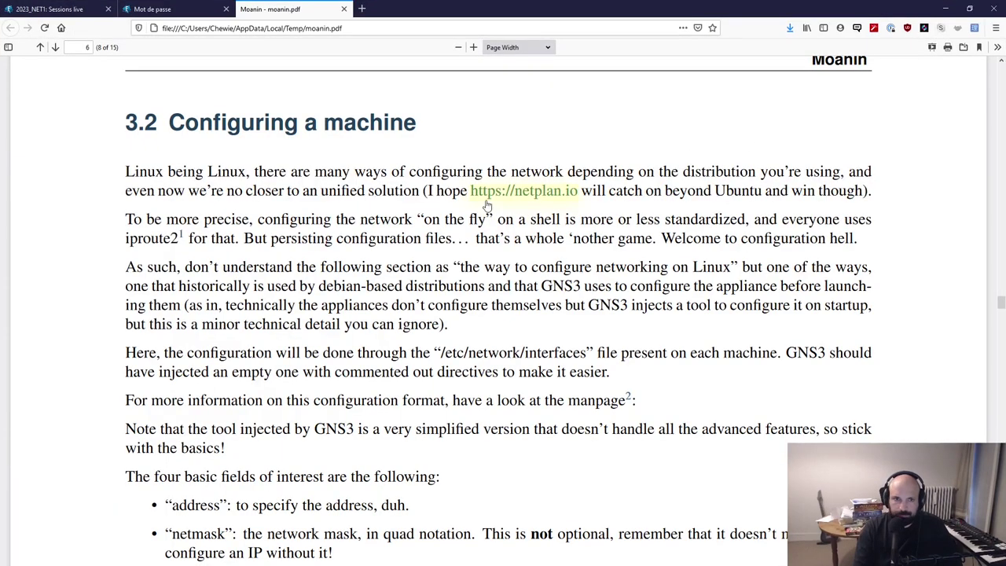
scroll(304, 224, "down", 3)
scroll(283, 142, "up", 2)
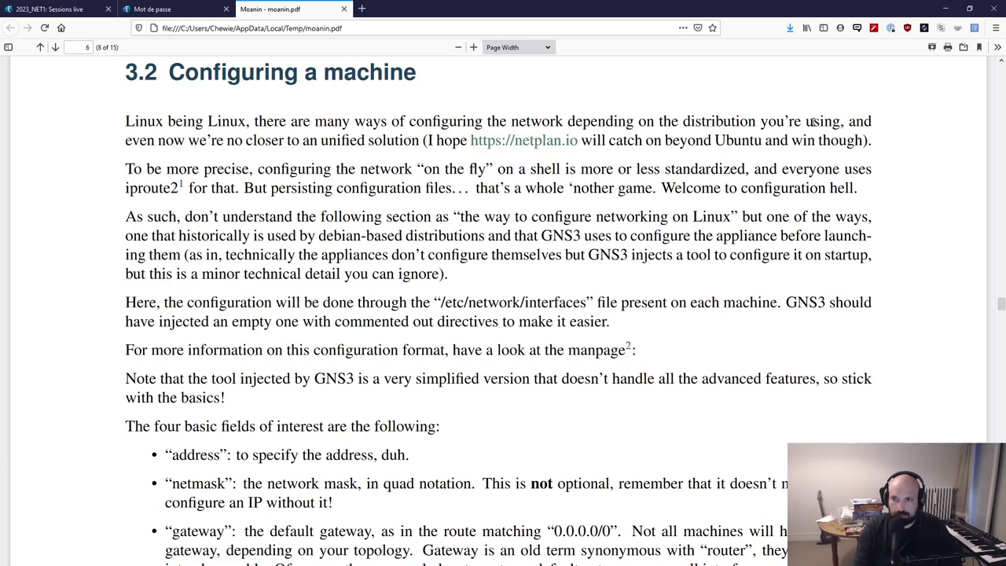
- Read the opening paragraph of section 3.2 about a unified Linux network configuration solution and netplan, highlighting its key phrases
left_click_drag(140, 140, 322, 140)
left_click(365, 140)
left_click_drag(418, 140, 299, 138)
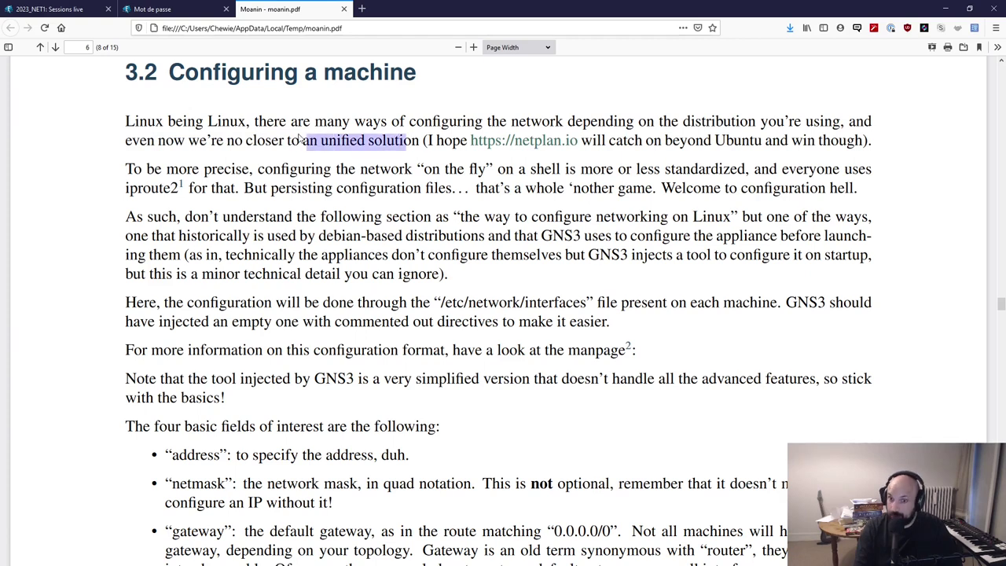
left_click(470, 209)
left_click_drag(662, 139, 851, 170)
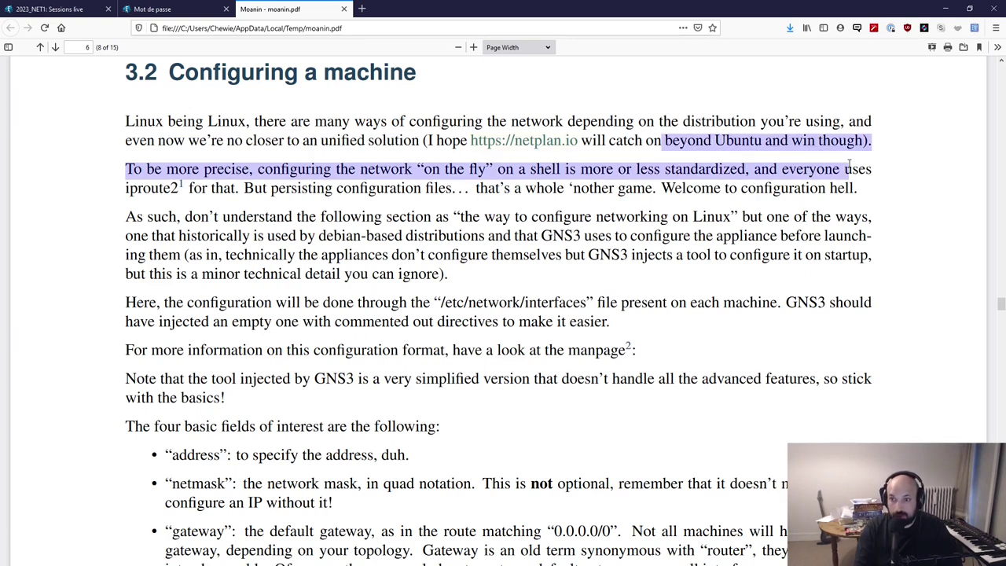
left_click(695, 242)
- Open the netplan.io link from section 3.2 in a separate browser tab, keeping the PDF open
left_click(534, 140)
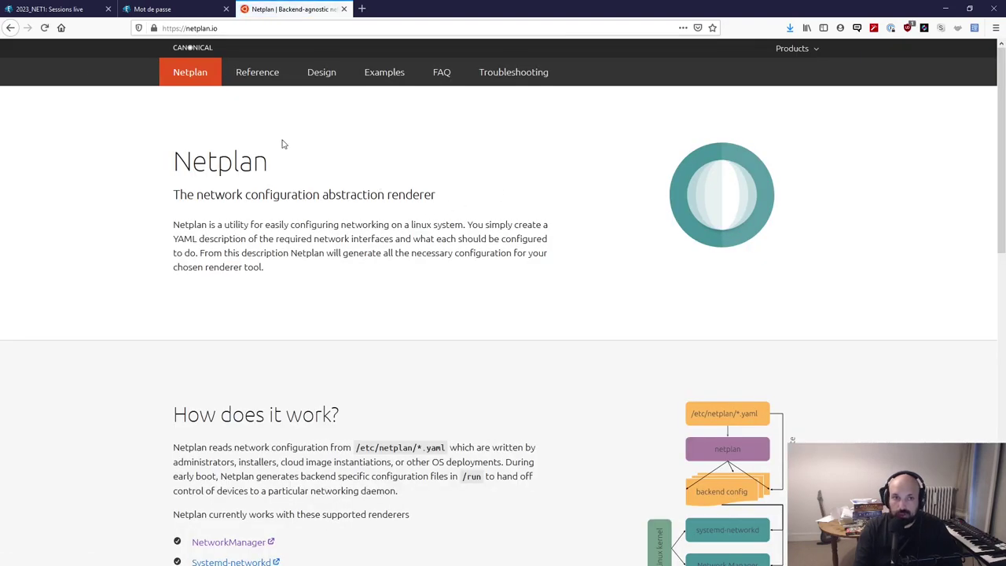
left_click(11, 27)
middle_click(550, 134)
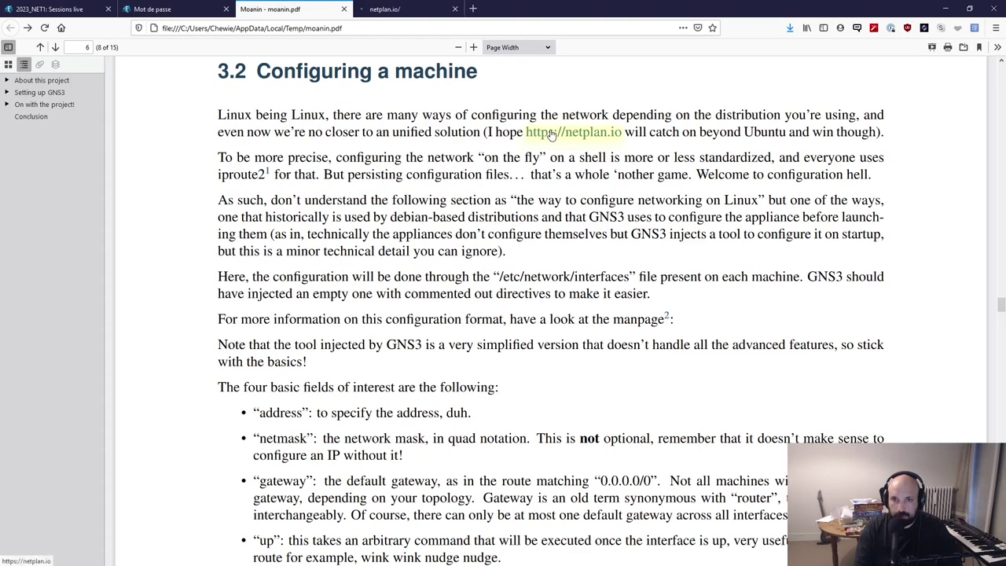
left_click(402, 11)
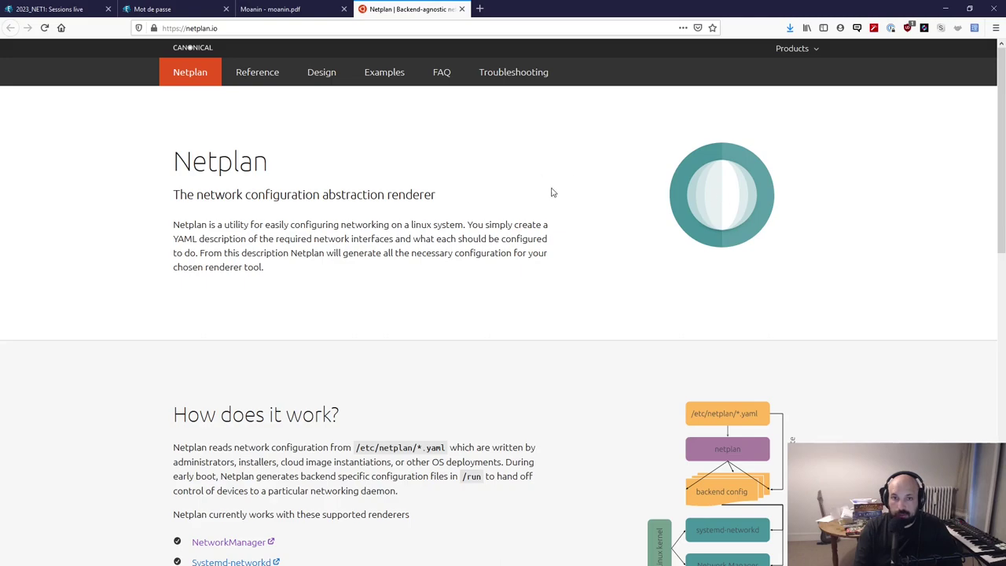
- Look over the configuration and commands sections of the Netplan home page and open its configuration examples
scroll(560, 235, "down", 5)
scroll(567, 281, "down", 5)
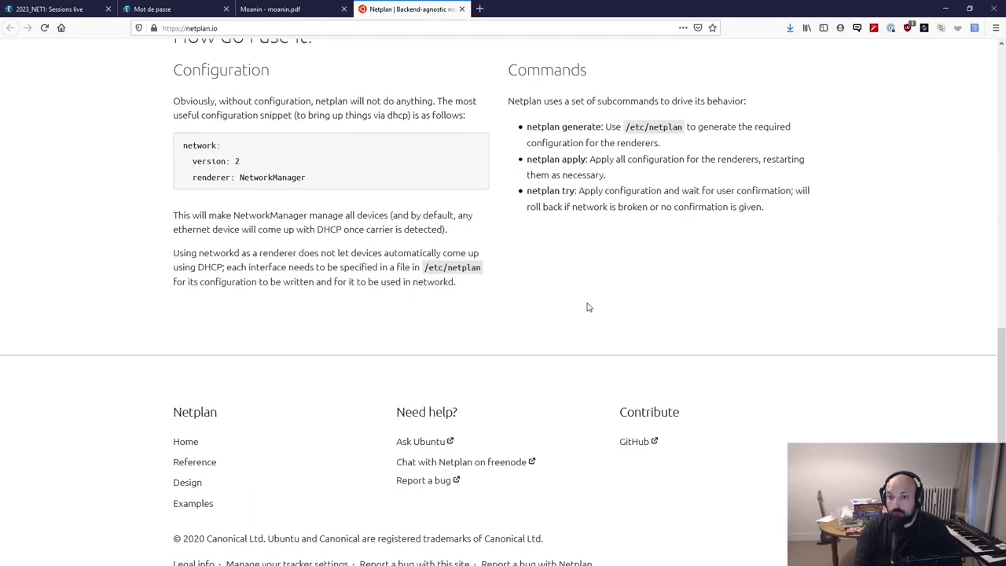
scroll(346, 478, "up", 3)
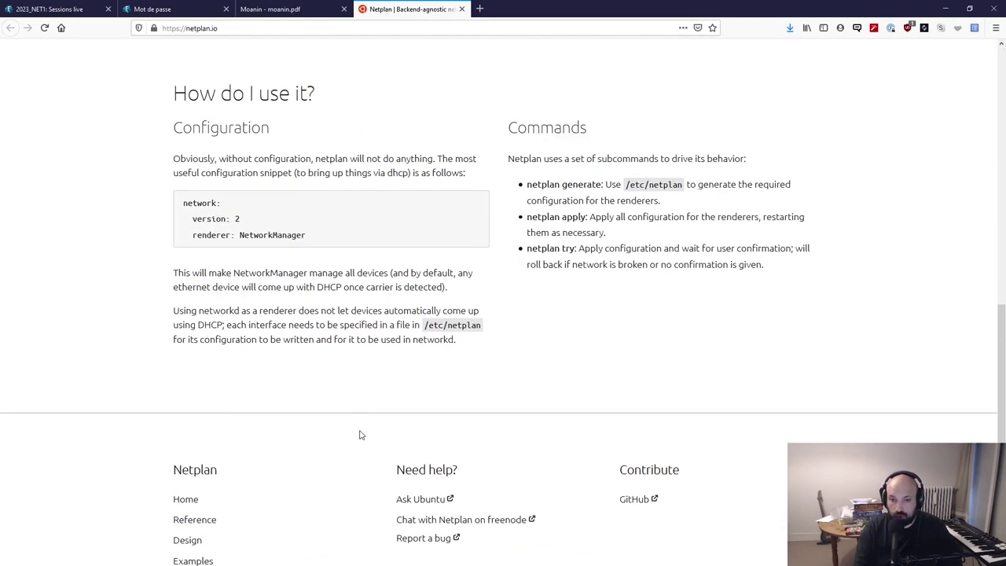
left_click(195, 559)
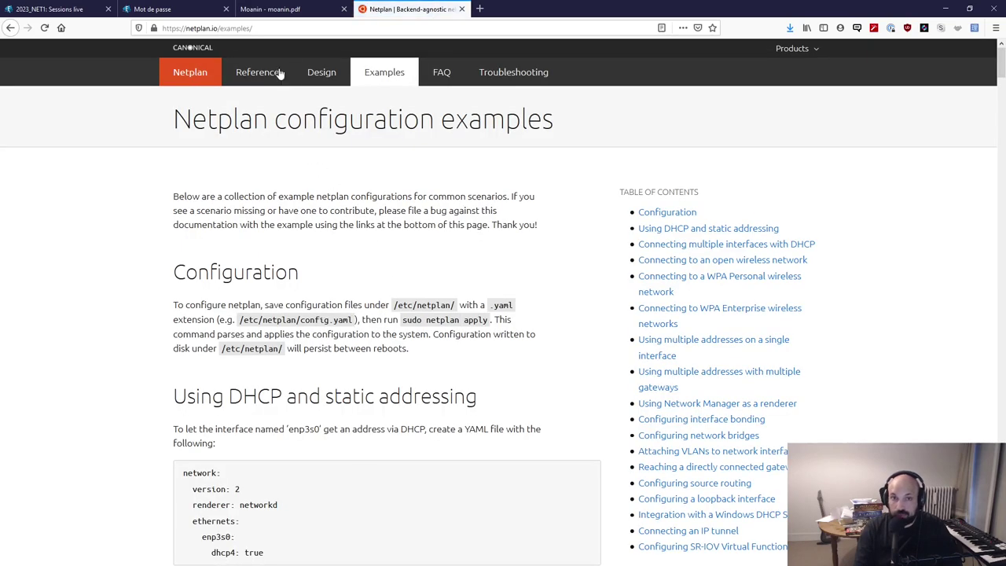
- Check the PDF's remark about netplan beyond Ubuntu, and skim the Netplan DHCP and static addressing examples
left_click(267, 11)
left_click_drag(652, 138, 878, 133)
left_click(844, 135)
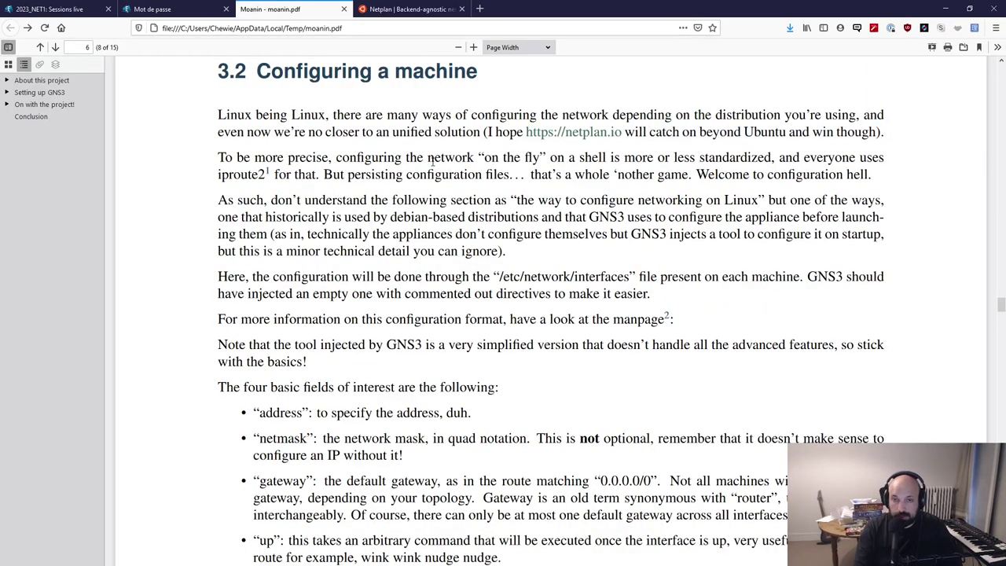
left_click(401, 11)
middle_click(564, 258)
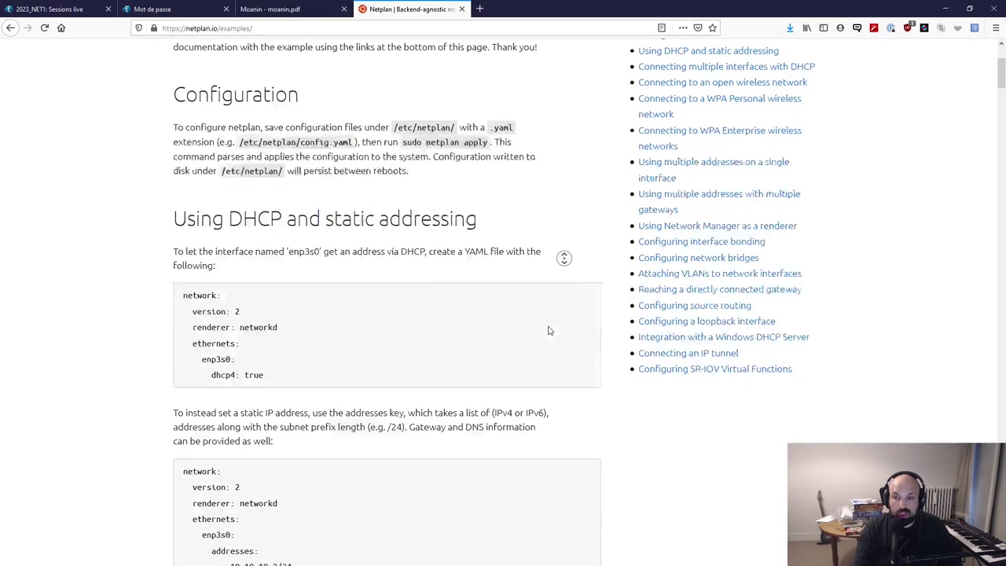
middle_click(489, 299)
middle_click(476, 395)
middle_click(556, 316)
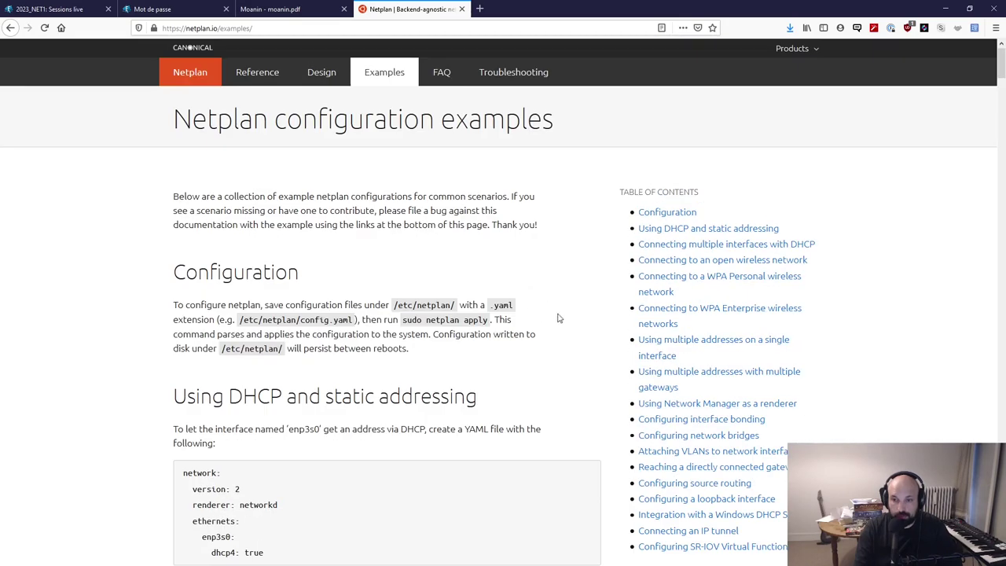
- Examine the addresses and routes blocks in the Netplan example "Using multiple addresses with multiple gateways"
left_click(652, 388)
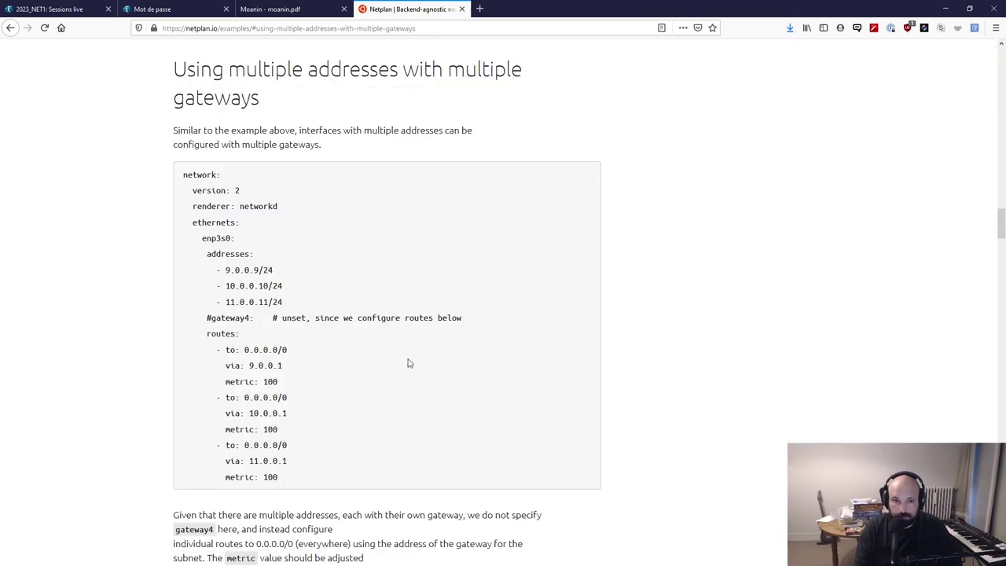
scroll(253, 304, "down", 4)
left_click_drag(209, 172, 298, 315)
left_click(327, 323)
scroll(346, 393, "up", 4)
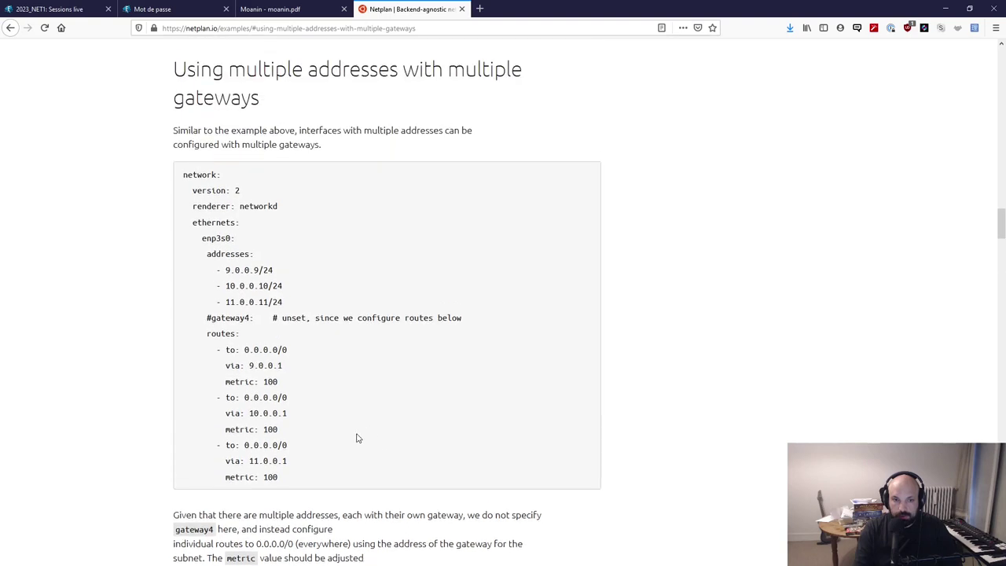
left_click_drag(212, 333, 276, 382)
left_click(214, 340)
- Return to the Moanin PDF and read the sentence on configuring the network "on the fly" with iproute2
left_click(285, 8)
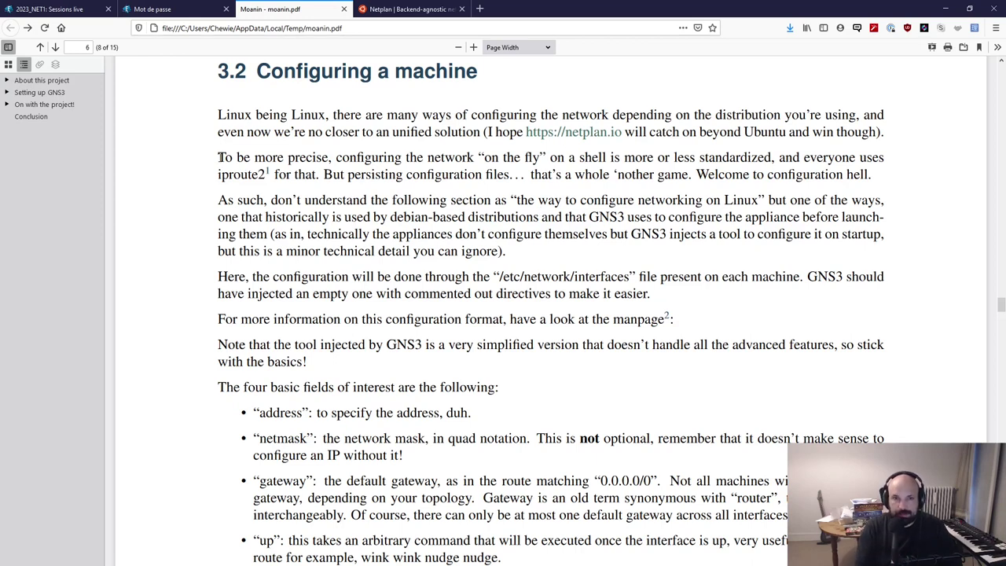
left_click_drag(221, 155, 915, 180)
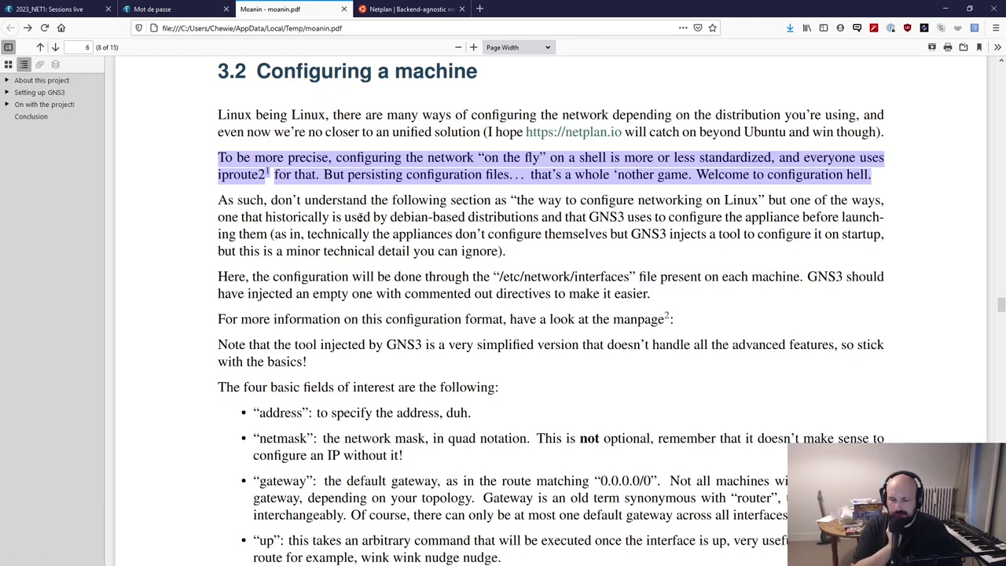
left_click(307, 175)
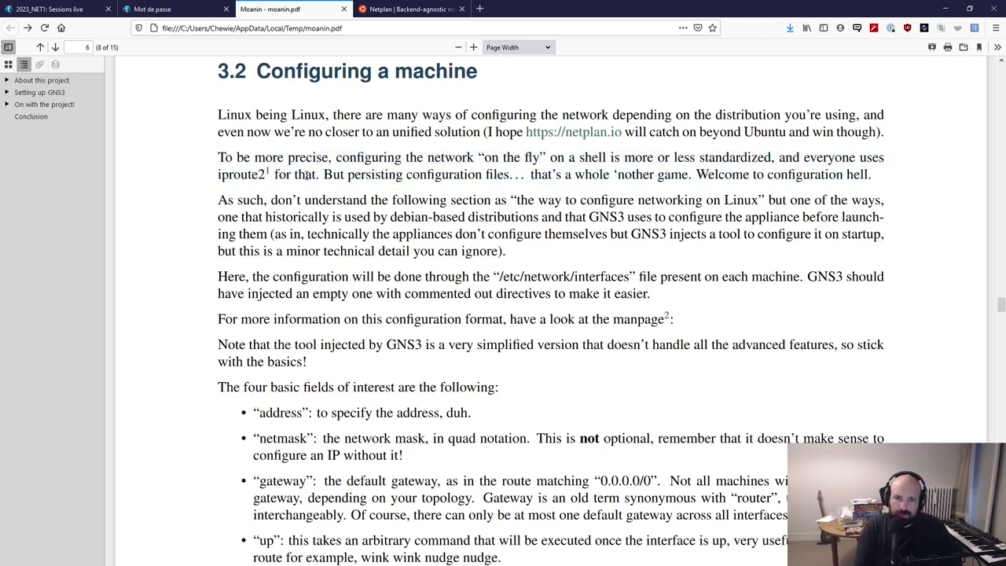
left_click_drag(479, 160, 528, 160)
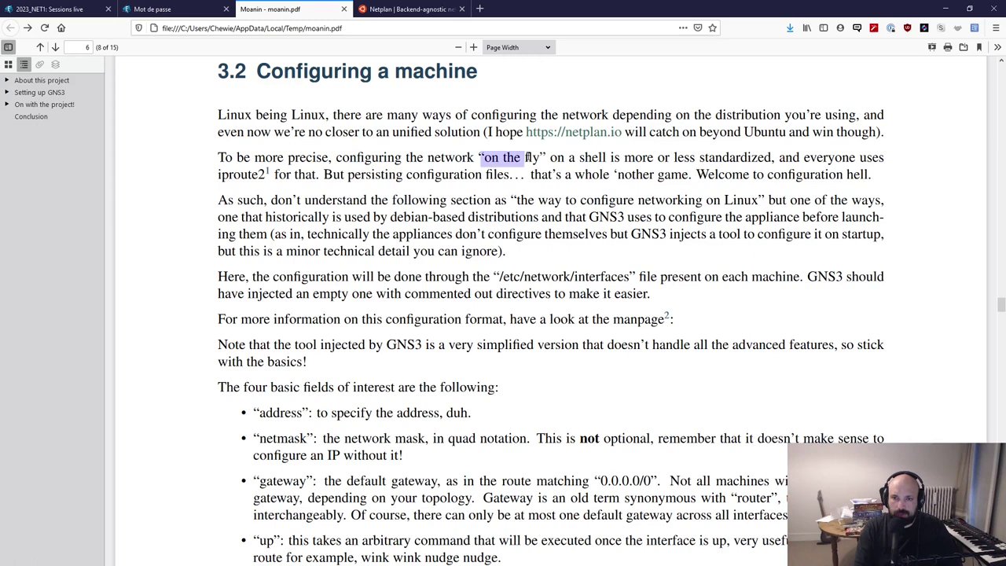
left_click(574, 160)
left_click_drag(674, 159, 759, 159)
left_click(819, 157)
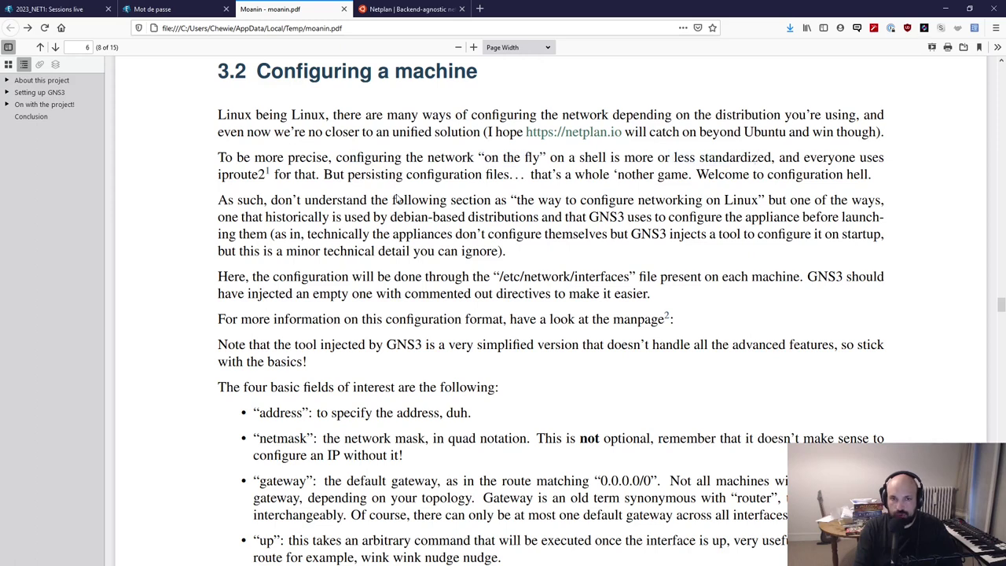
left_click_drag(212, 170, 240, 174)
left_click(337, 174)
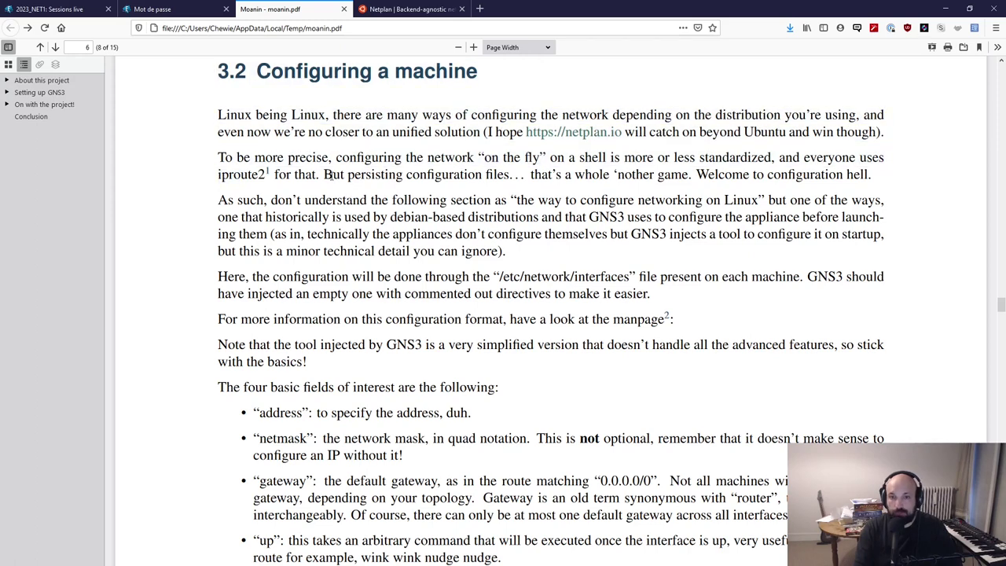
- Read the passage on persisting configuration files, highlighting it and the preceding paragraphs of section 3.2
left_click_drag(330, 174, 868, 174)
left_click(696, 174)
left_click(880, 179)
left_click_drag(218, 114, 735, 157)
left_click(210, 155)
left_click_drag(211, 154, 868, 174)
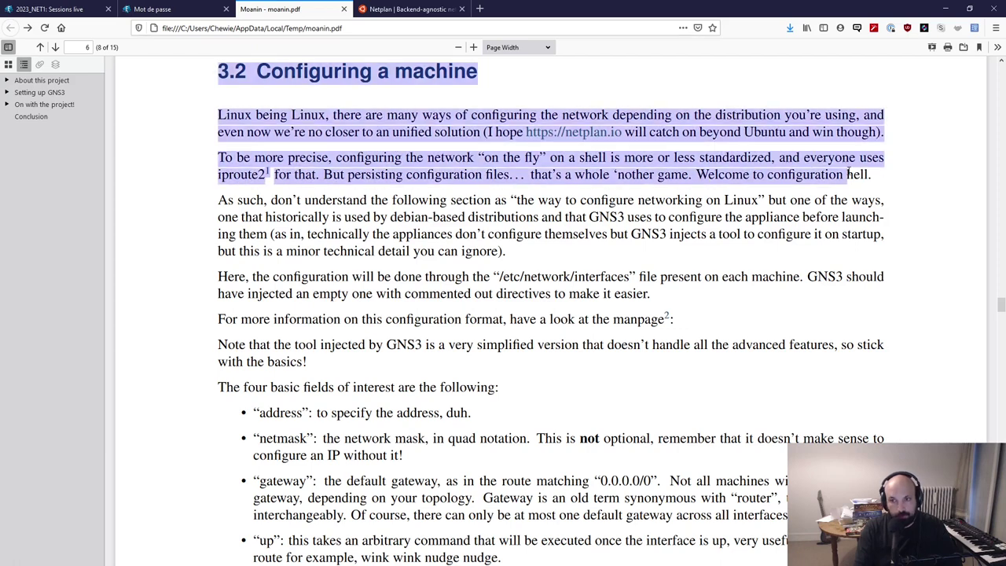
left_click(870, 174)
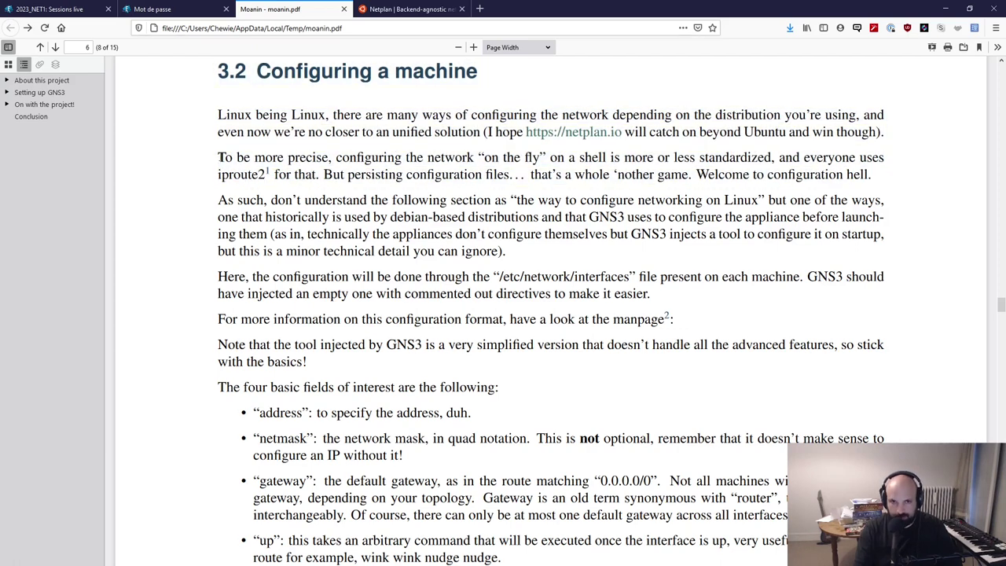
left_click_drag(219, 157, 895, 177)
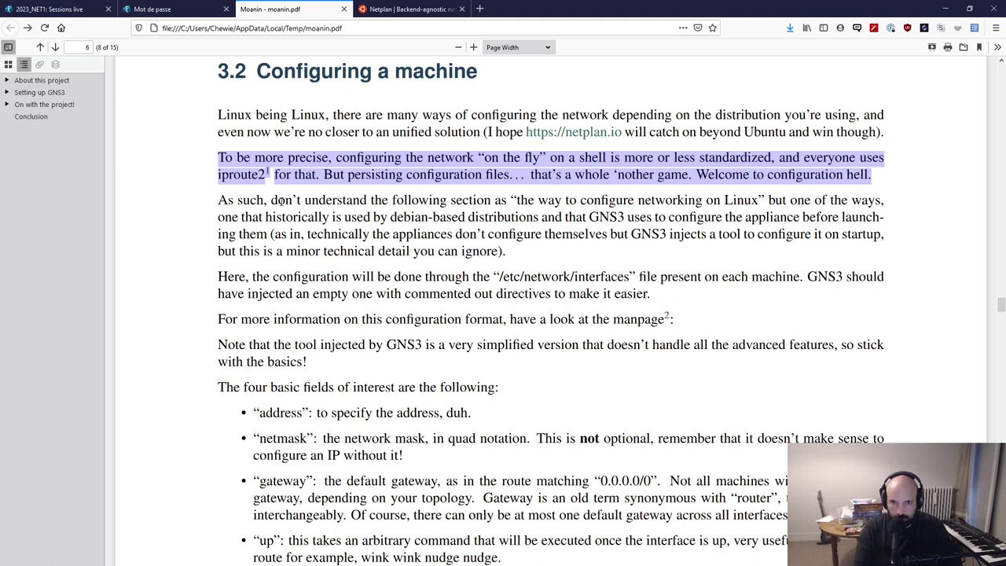
left_click(377, 181)
left_click_drag(442, 175, 481, 175)
left_click(342, 174)
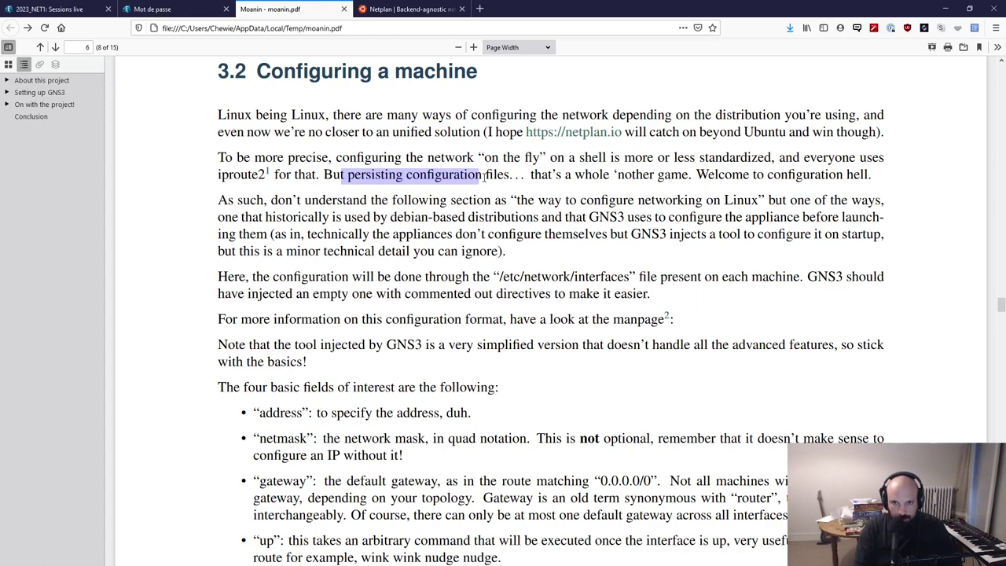
- Open the 2023_NET1 course page in Moodle and find the accompanying video "03 - Persistence de la configuration"
left_click(68, 11)
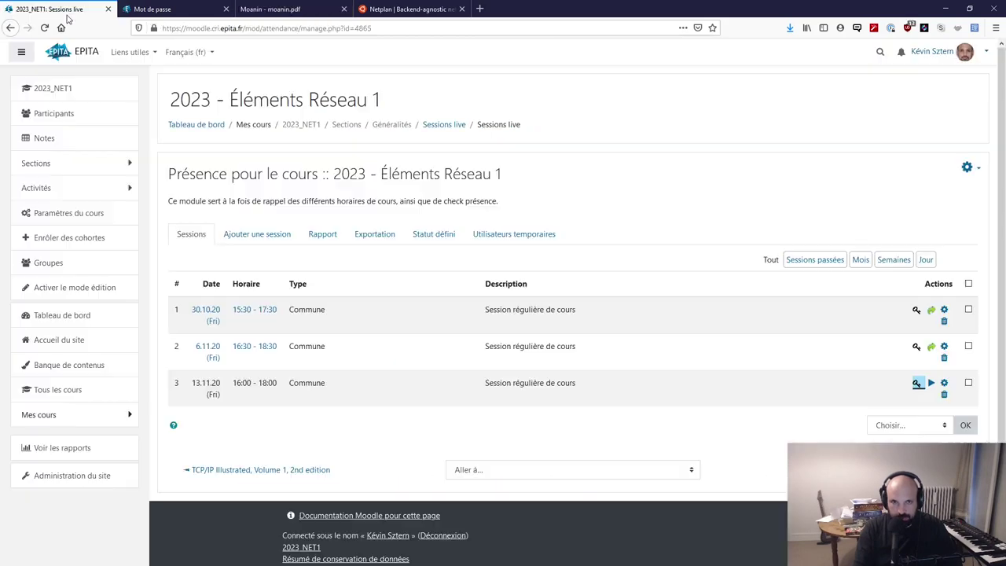
left_click(307, 126)
scroll(365, 190, "down", 15)
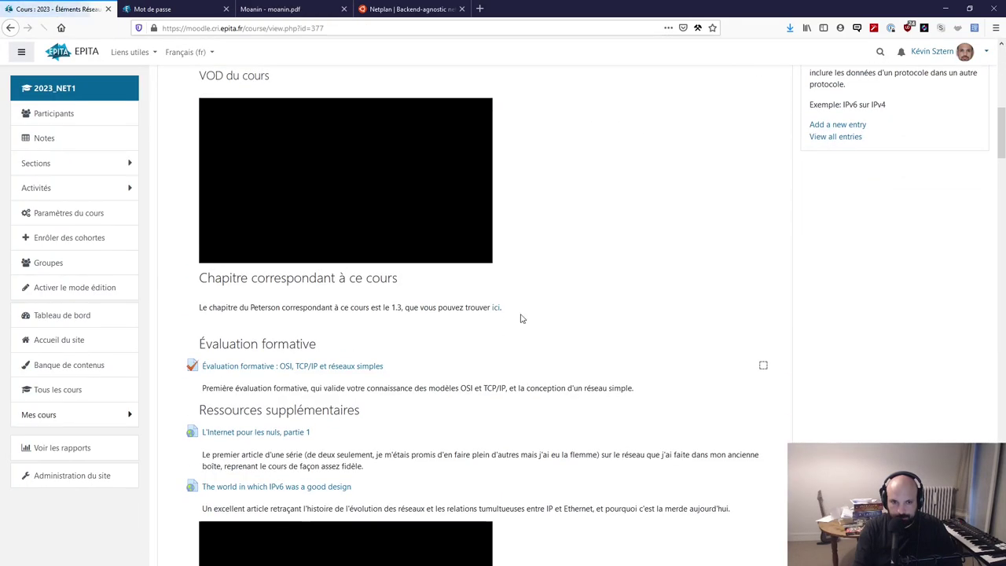
scroll(606, 361, "down", 10)
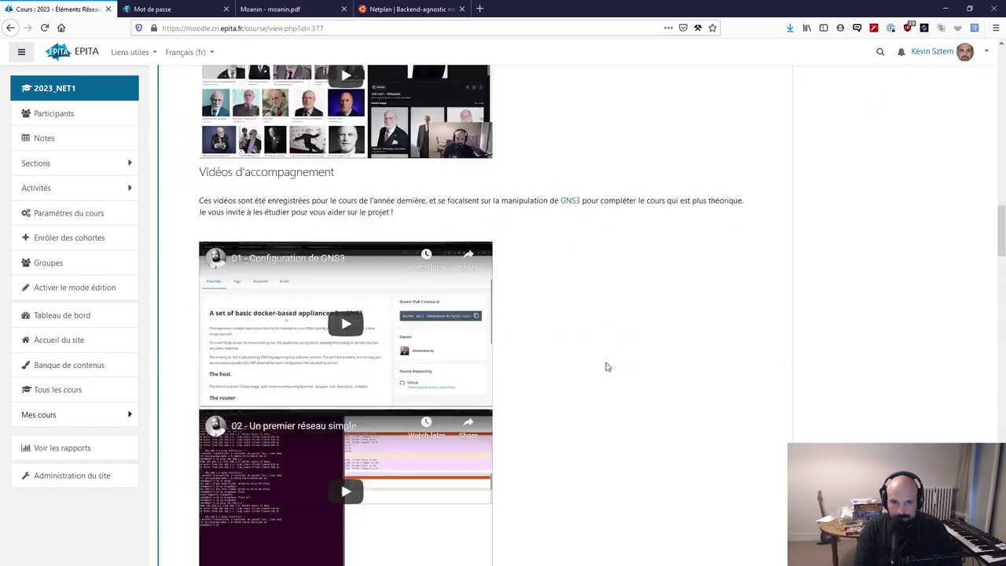
scroll(605, 365, "up", 3)
scroll(498, 414, "down", 3)
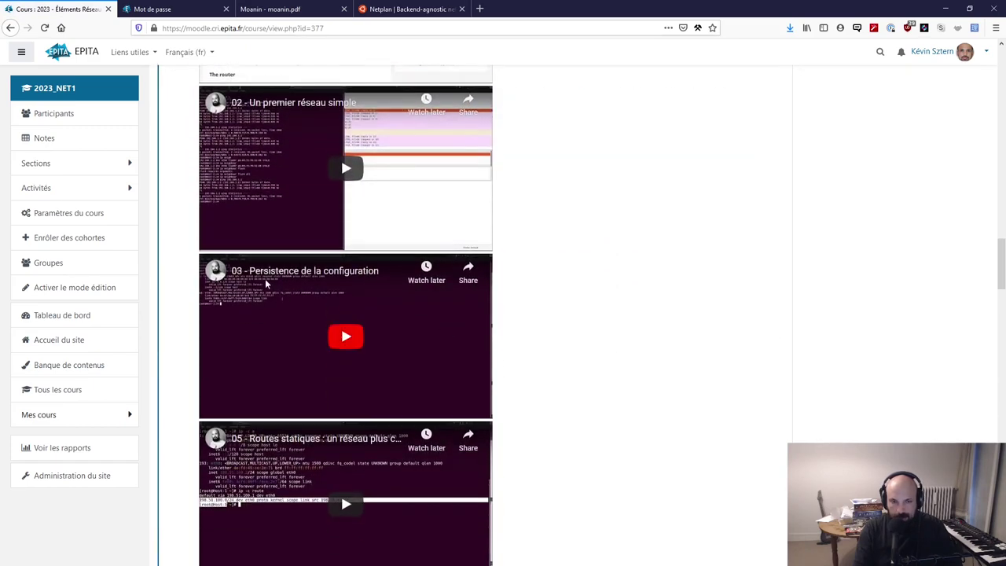
scroll(298, 338, "up", 2)
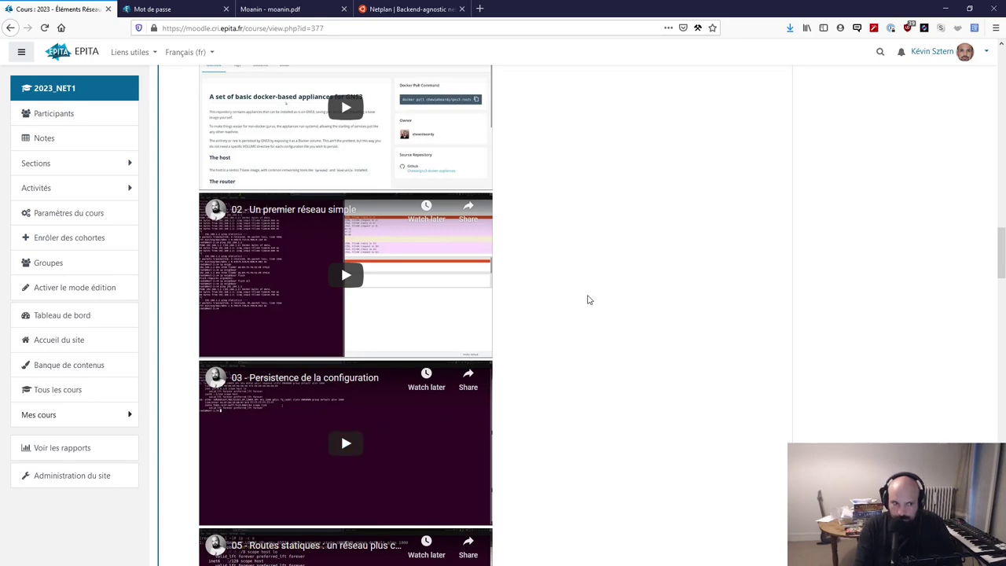
- Return to the Moanin PDF and read the caveat about "the way to configure networking on Linux", highlighting the phrase
left_click(273, 7)
left_click(313, 292)
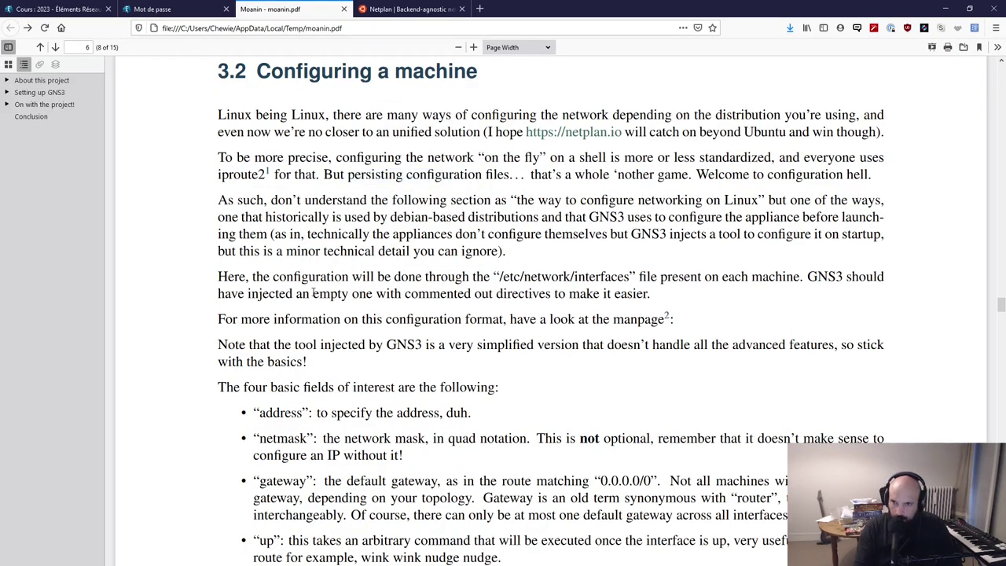
scroll(347, 276, "down", 2)
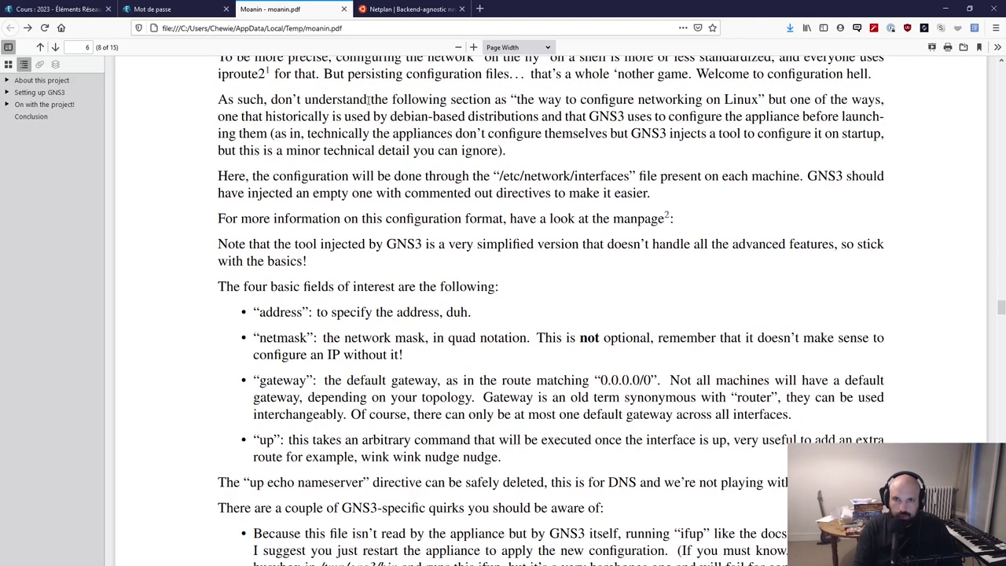
left_click_drag(583, 105, 753, 105)
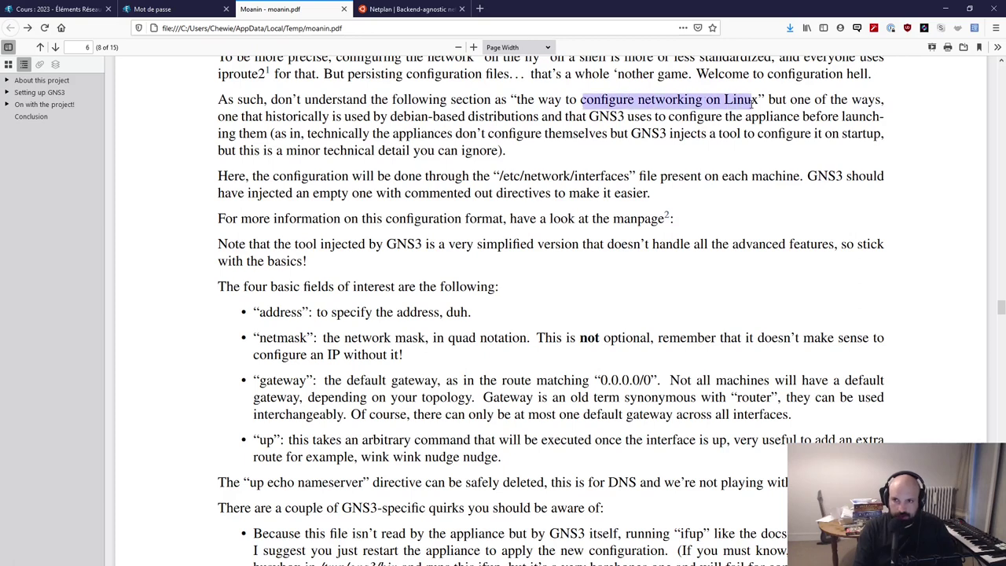
left_click(751, 105)
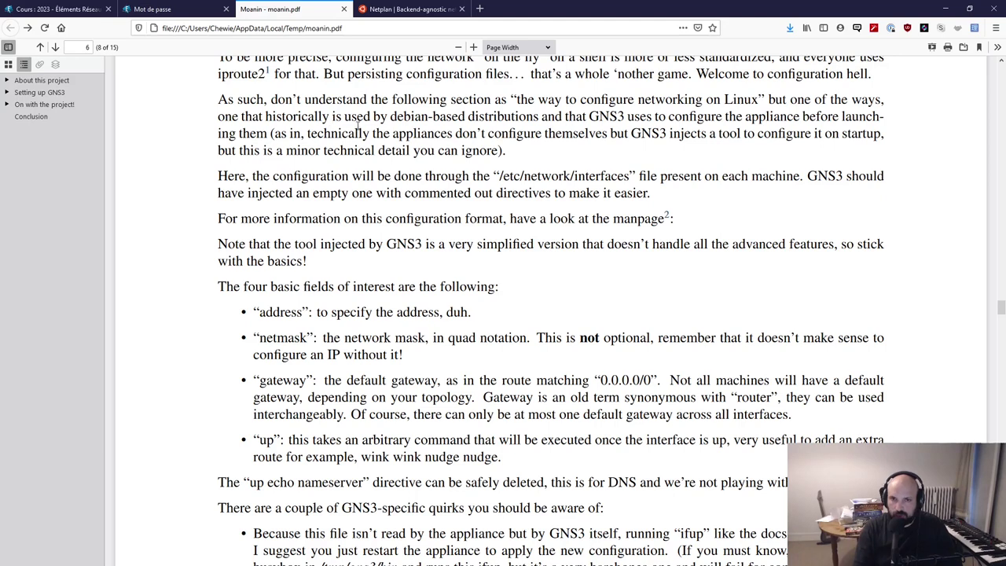
- Highlight and read the passage on debian-based distributions and how GNS3 configures appliances before launching them, including the parenthetical technical detail
left_click_drag(378, 116, 453, 117)
left_click(453, 116)
left_click_drag(539, 116, 343, 116)
left_click(351, 122)
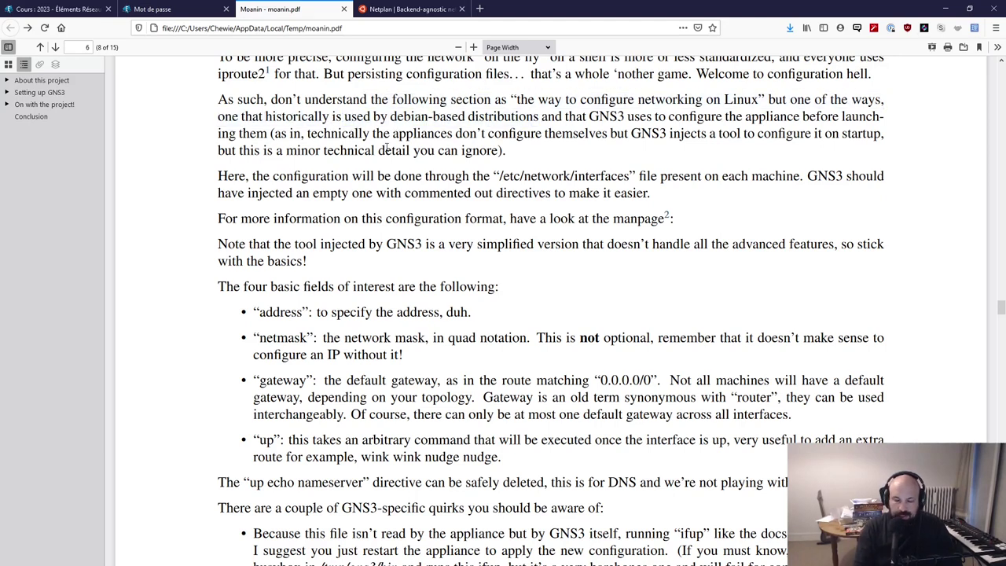
left_click_drag(586, 116, 767, 118)
left_click(611, 124)
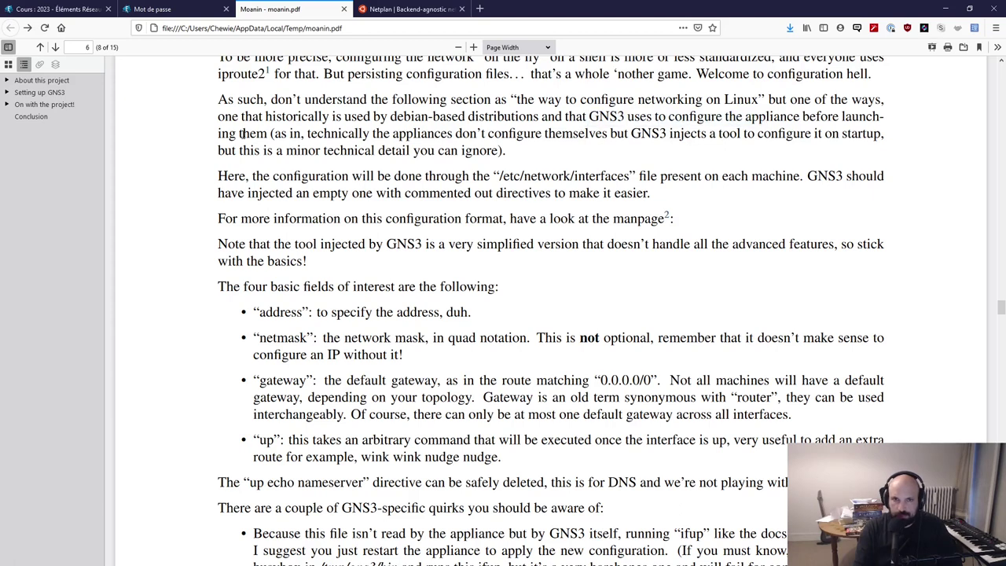
left_click_drag(275, 135, 538, 150)
left_click(539, 150)
- Read the sentence on the /etc/network/interfaces file present on each machine, highlighting the path and the end of the sentence
scroll(536, 176, "down", 1)
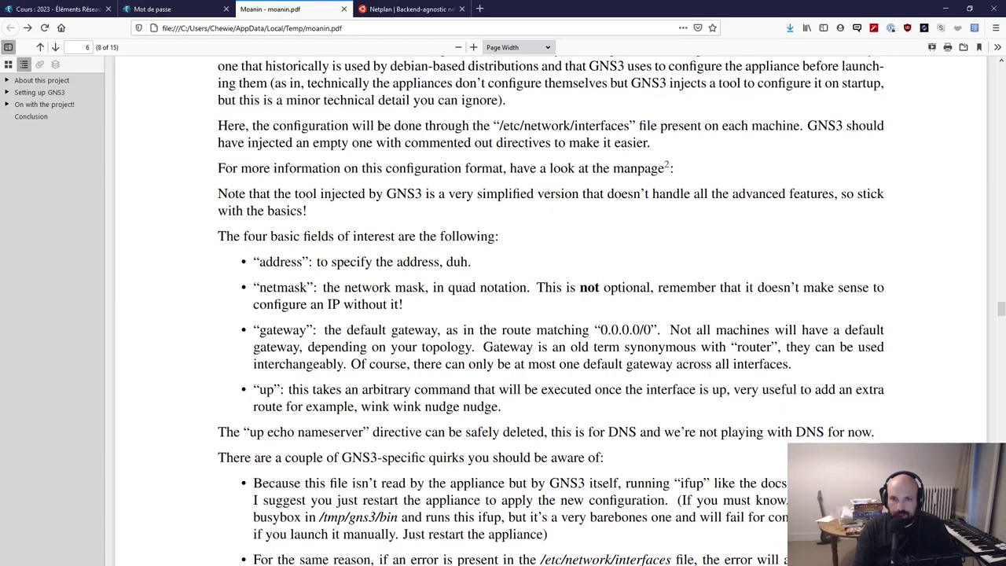
left_click_drag(501, 125, 627, 125)
left_click(627, 129)
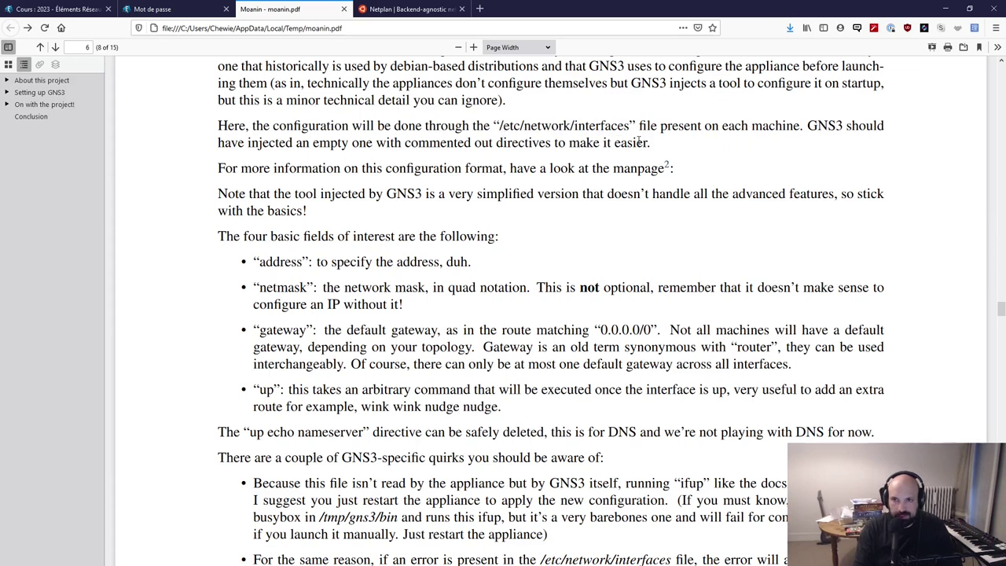
left_click_drag(740, 126, 817, 128)
left_click(769, 124)
- Read the sentence pointing to the manpage and open the Debian interfaces(5) manpage linked in footnote 2
left_click_drag(238, 171, 508, 168)
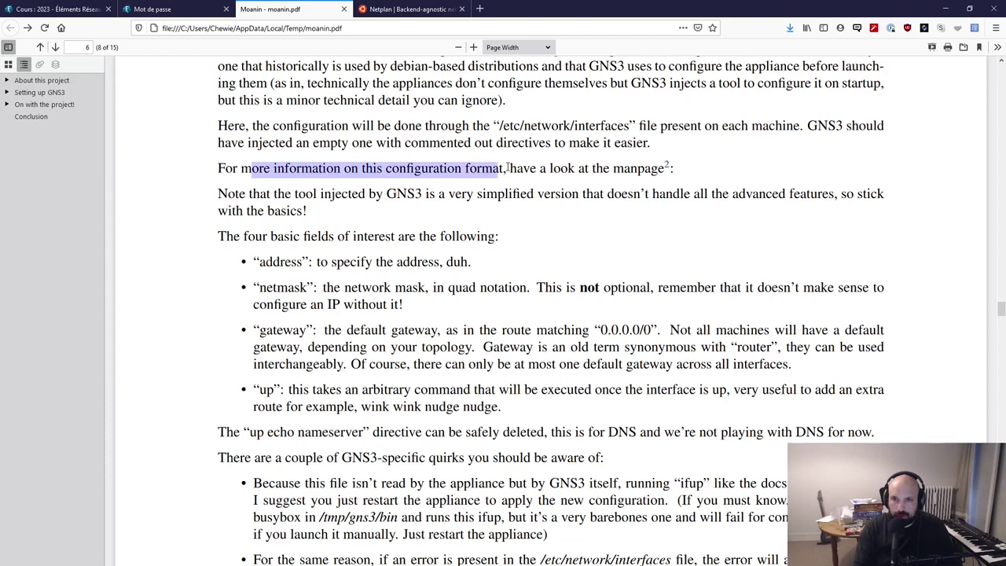
left_click(657, 165)
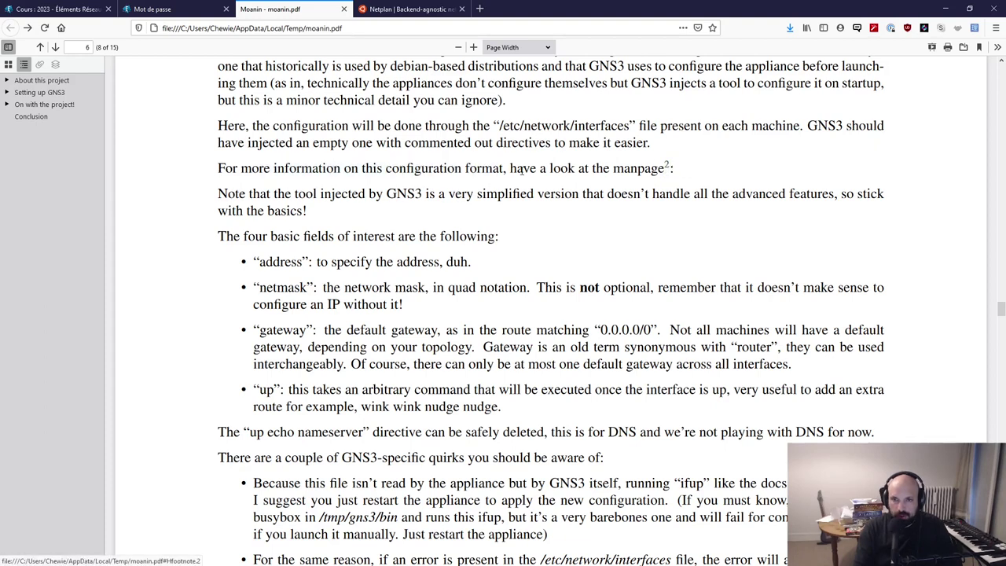
left_click_drag(509, 168, 548, 168)
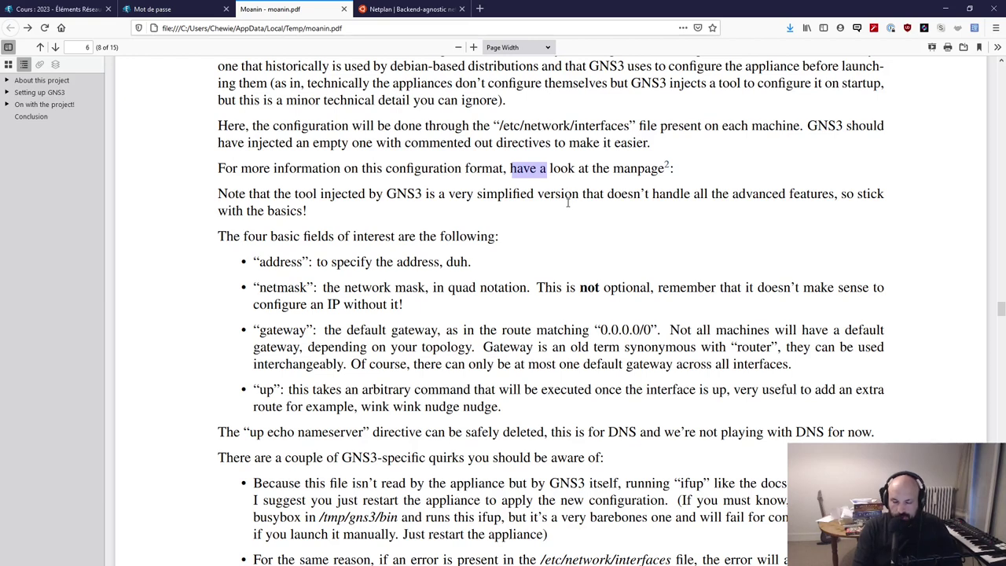
scroll(567, 203, "down", 3)
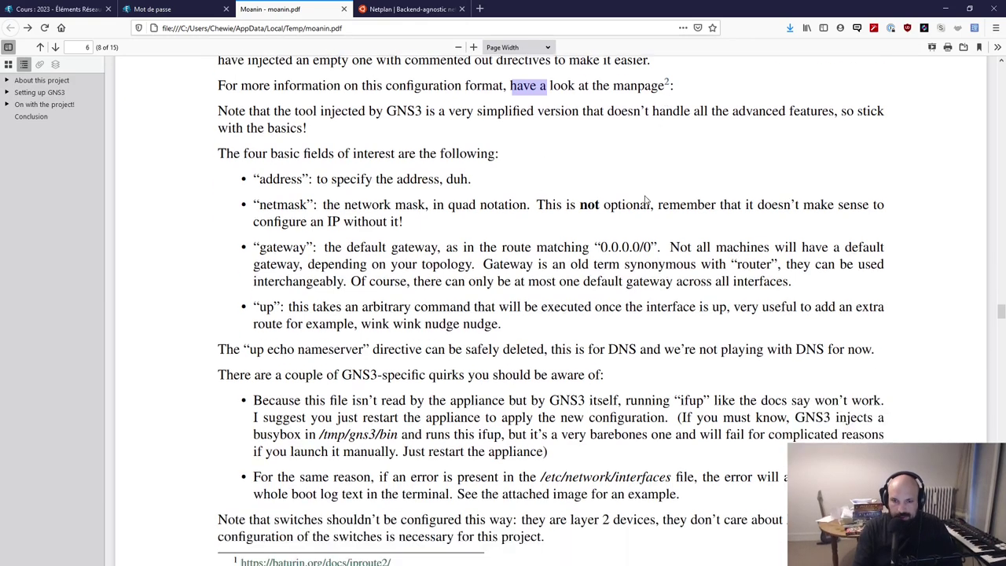
middle_click(355, 458)
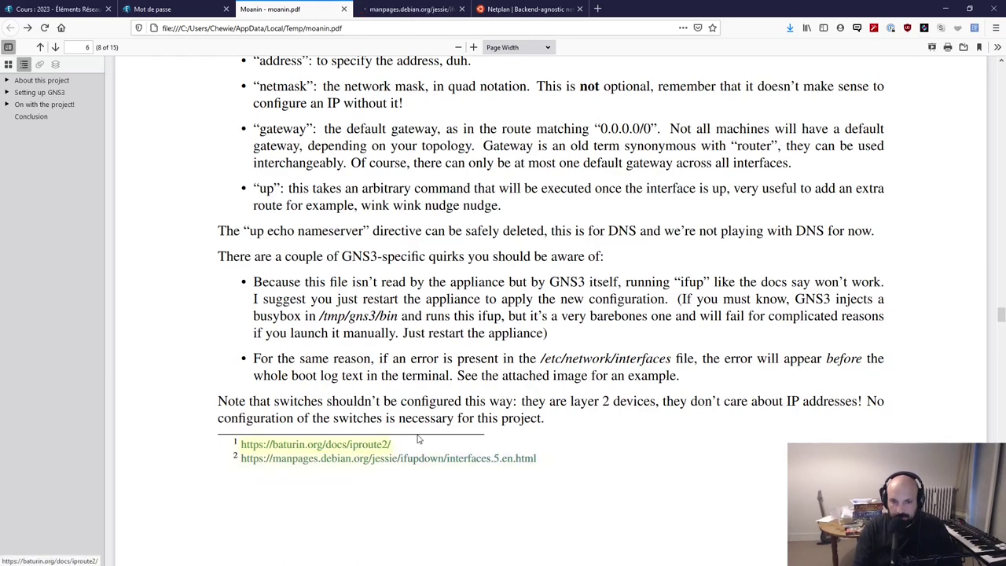
scroll(443, 383, "up", 2)
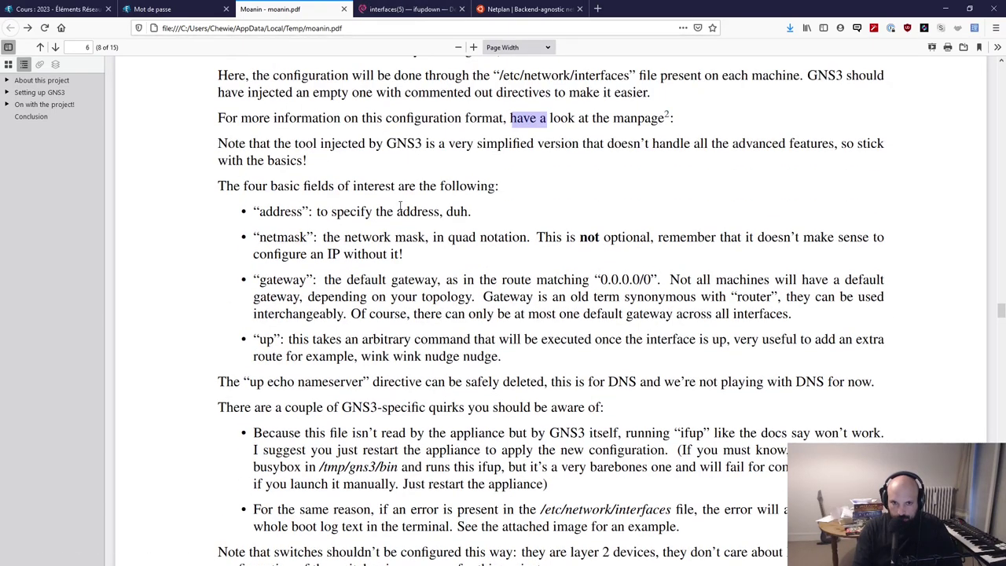
left_click(408, 9)
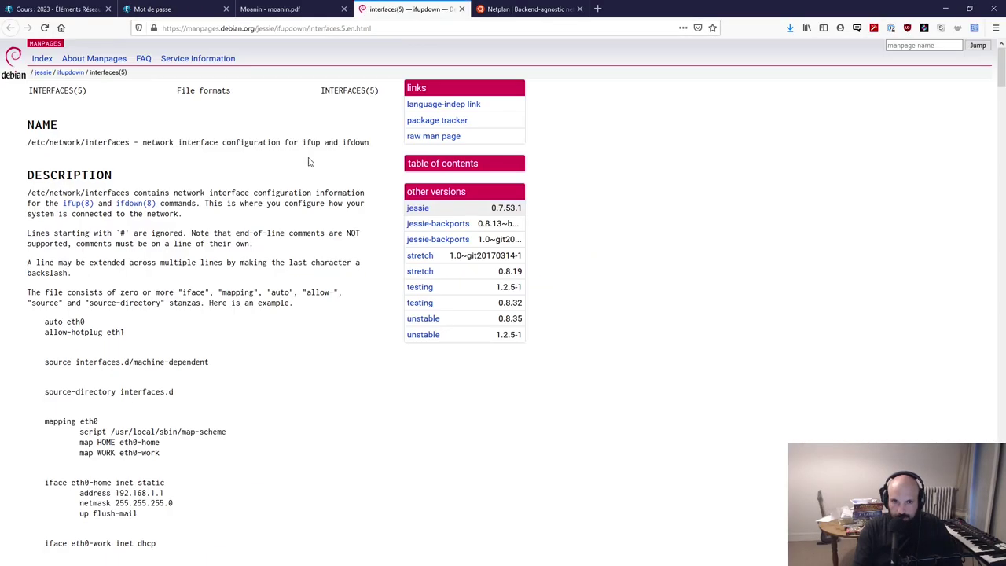
- Skim the whole interfaces(5) manpage, including the CAN ADDRESS FAMILY section and its static method options
middle_click(310, 162)
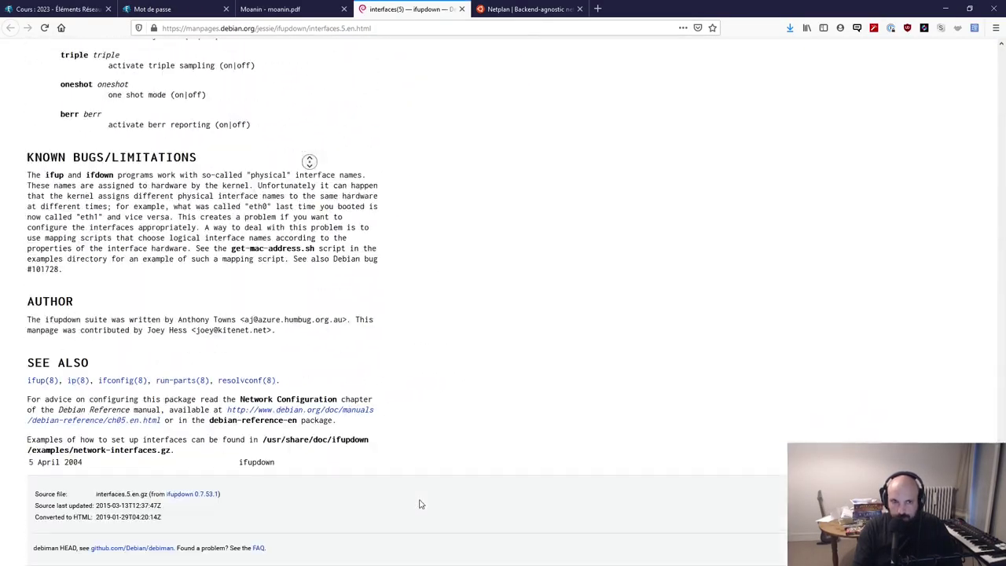
scroll(385, 417, "up", 5)
scroll(185, 453, "down", 3)
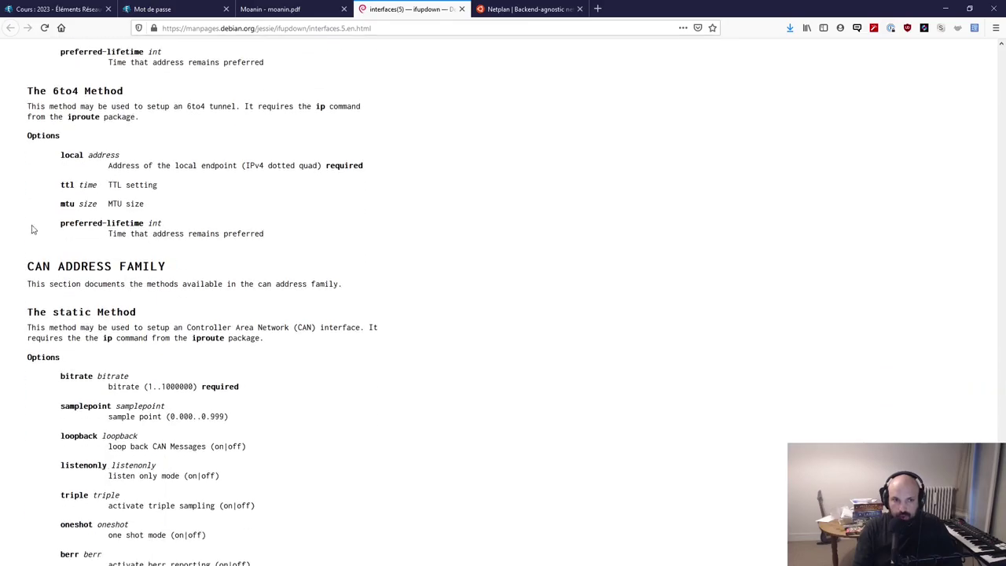
left_click_drag(29, 263, 235, 382)
middle_click(377, 462)
middle_click(318, 427)
middle_click(302, 422)
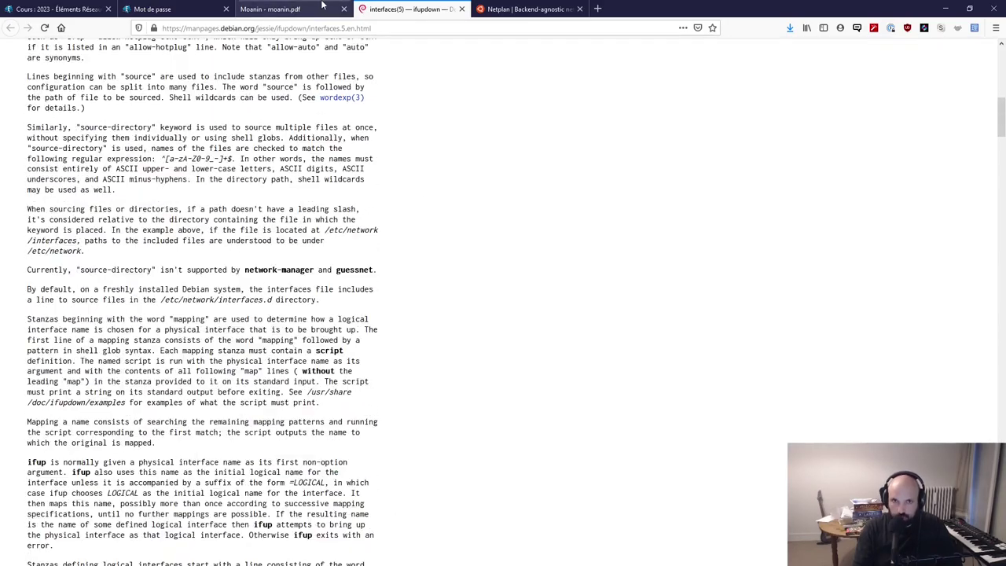
- Compare the interfaces(5) manpage with the Moanin PDF, highlighting the PDF's "For more information on this configuration format" sentence
left_click(283, 9)
left_click(392, 9)
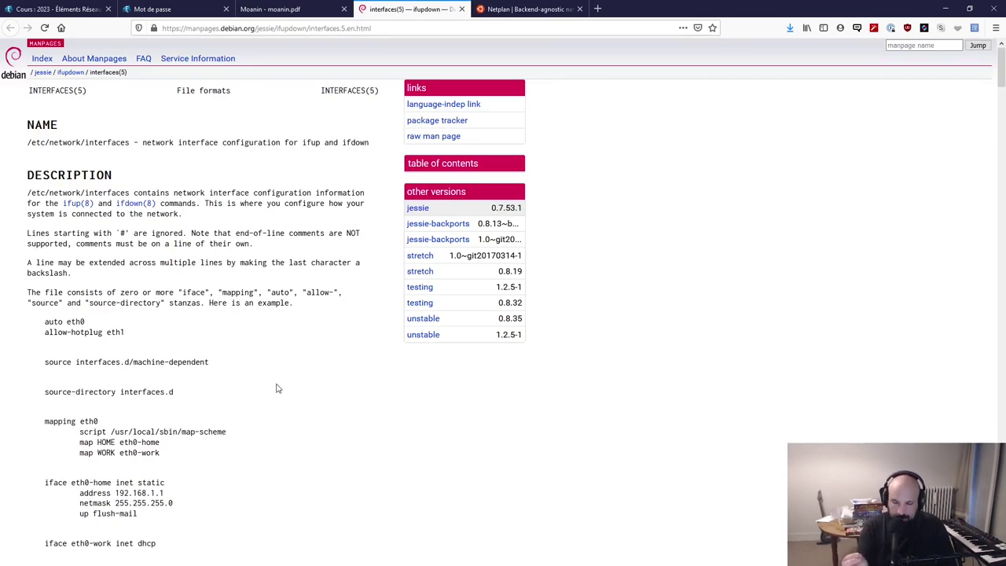
left_click(315, 8)
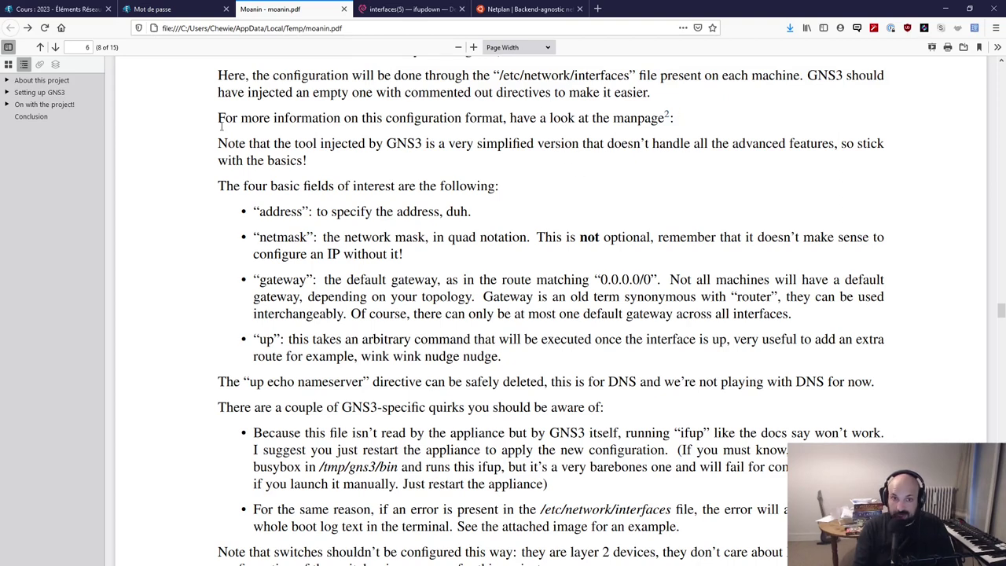
left_click_drag(220, 122, 718, 128)
left_click(718, 128)
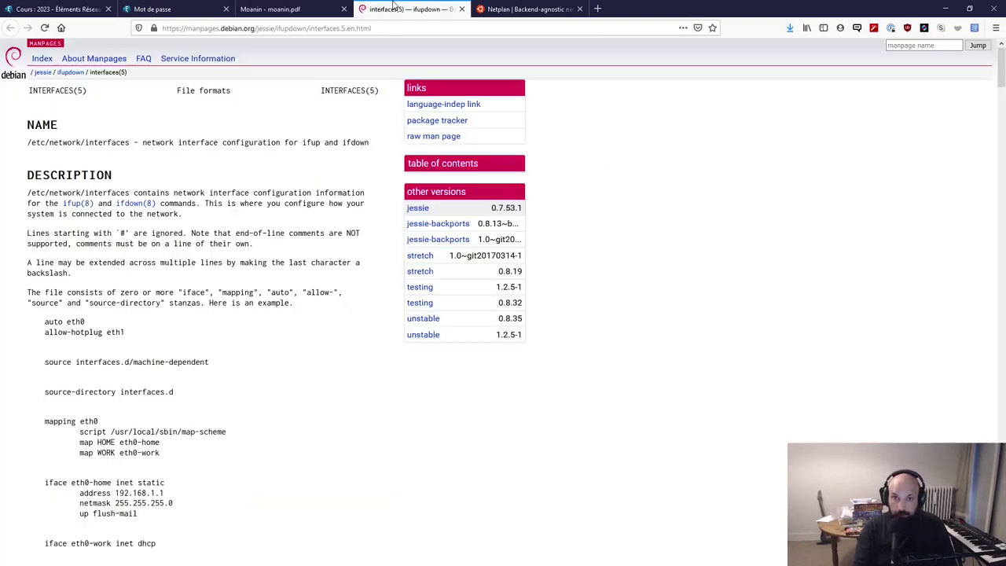
left_click(363, 8)
left_click(309, 7)
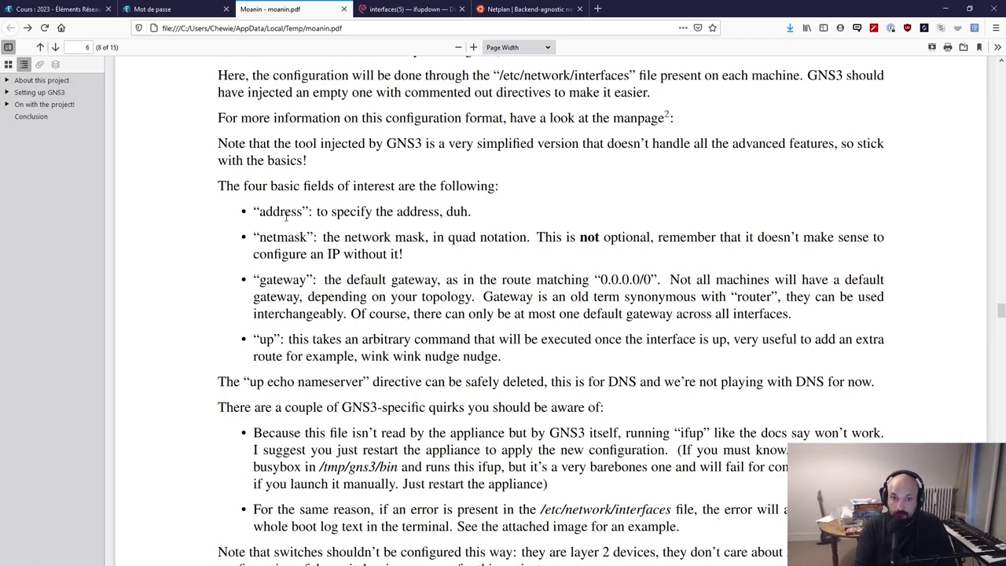
- Highlight the PDF's list of four basic fields of interest, from "address" through "up"
left_click_drag(259, 227, 366, 340)
left_click(367, 340)
mouse_move(496, 357)
left_mouse_down()
mouse_move(369, 254)
mouse_move(259, 236)
mouse_move(445, 281)
mouse_move(503, 358)
left_mouse_up()
left_click(270, 186)
left_click(579, 370)
- Examine the example configuration in the interfaces(5) manpage's DESCRIPTION section, highlighting the "auto eth0" line
left_click(409, 8)
scroll(341, 346, "down", 5)
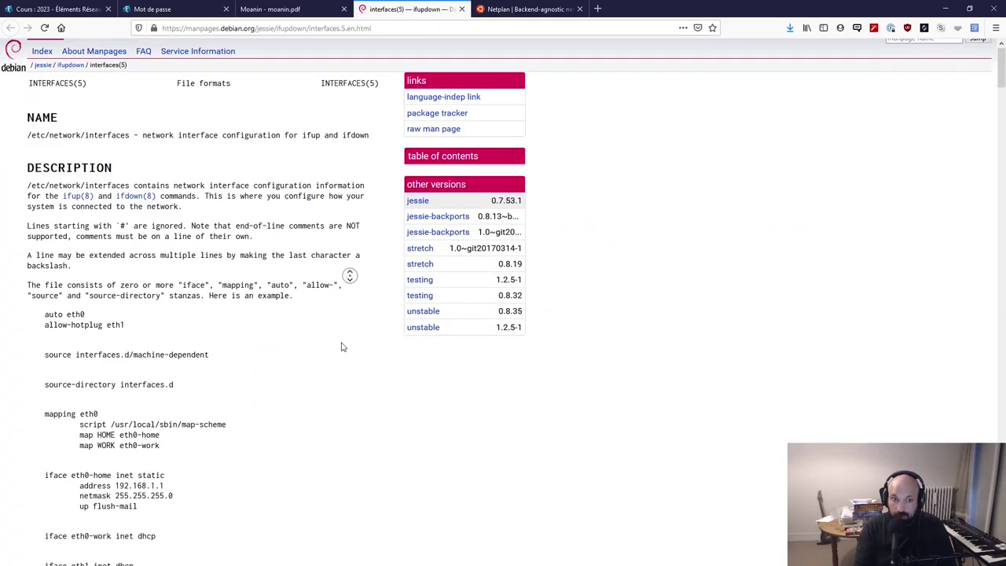
scroll(369, 346, "up", 2)
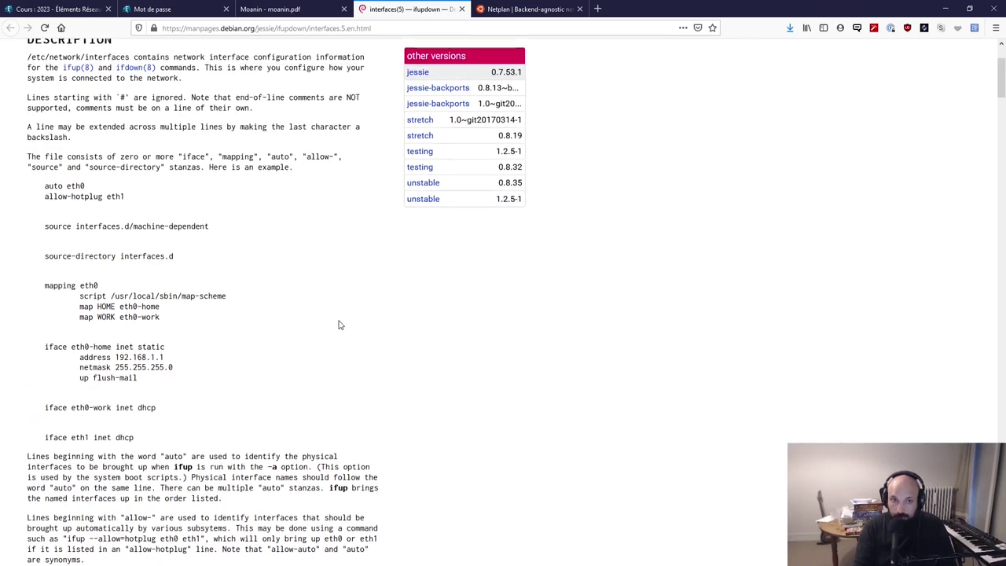
scroll(312, 343, "up", 3)
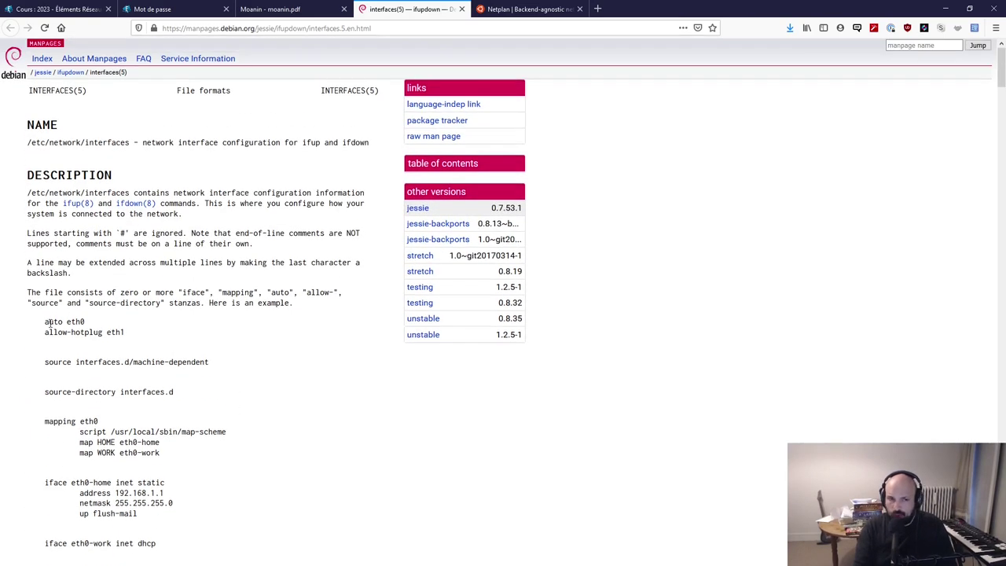
left_click_drag(50, 322, 96, 327)
left_click(147, 328)
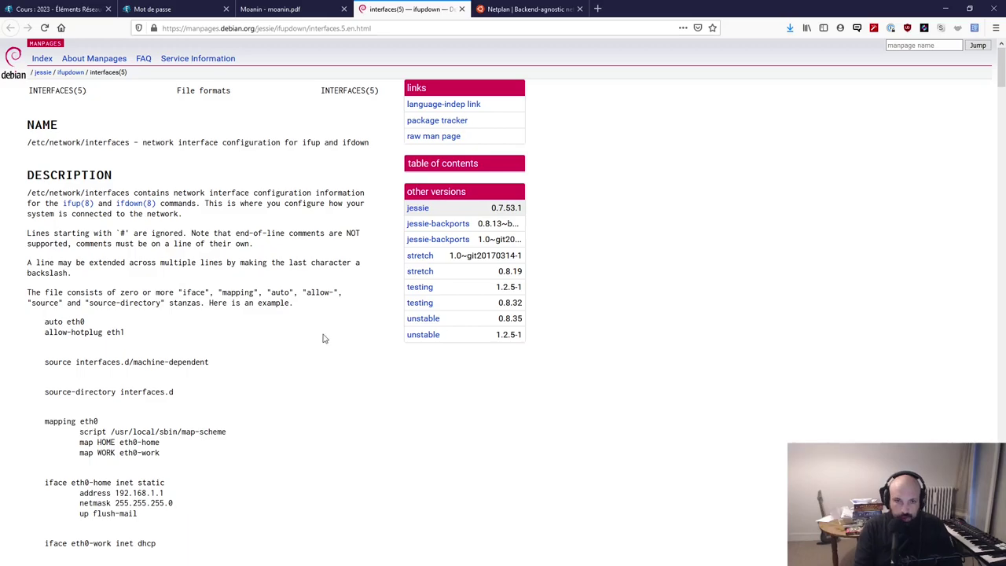
- Skim the manpage's VLAN AND BRIDGE INTERFACES and IFACE OPTIONS sections, including the up and down commands
middle_click(323, 310)
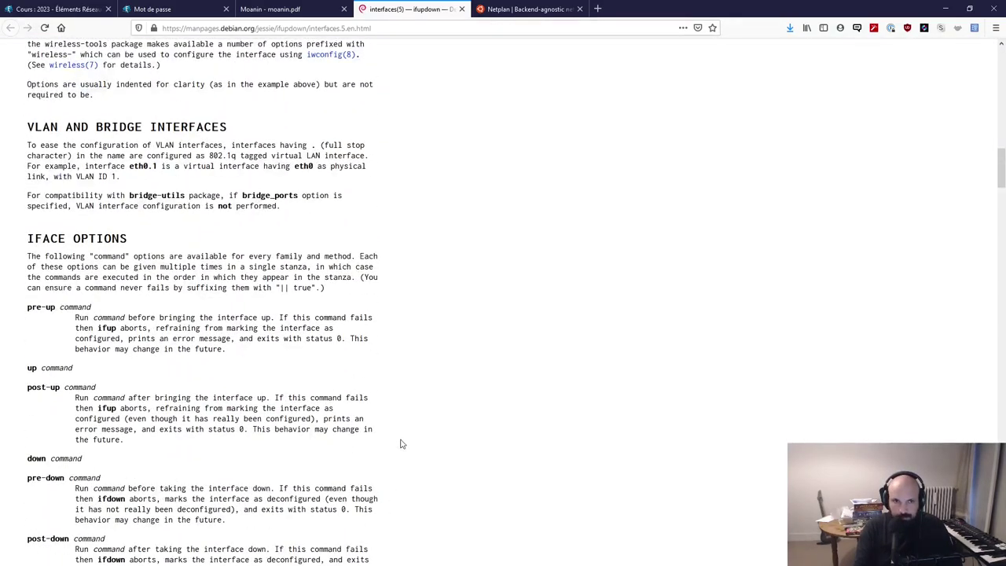
middle_click(408, 325)
middle_click(406, 480)
middle_click(386, 469)
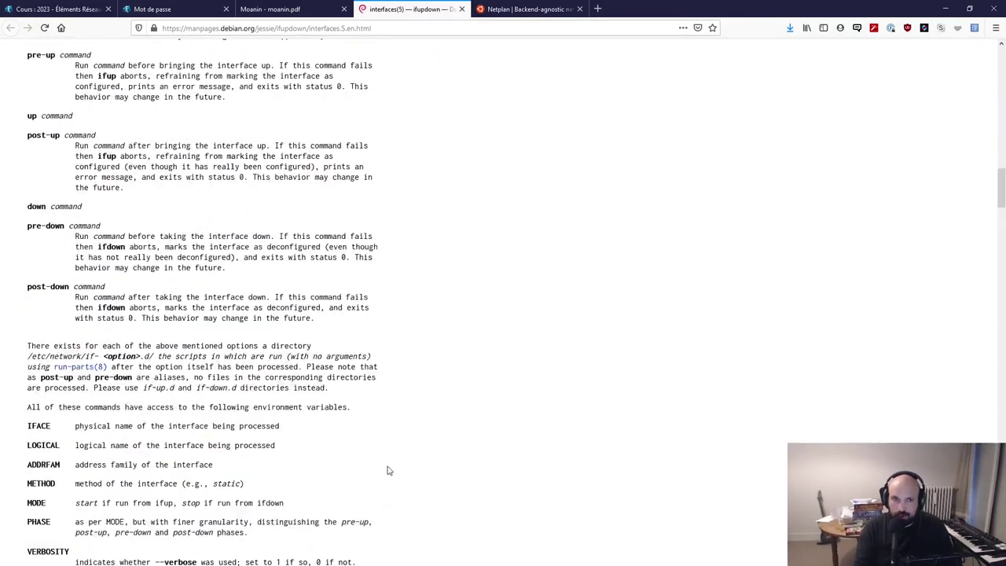
left_click(310, 344)
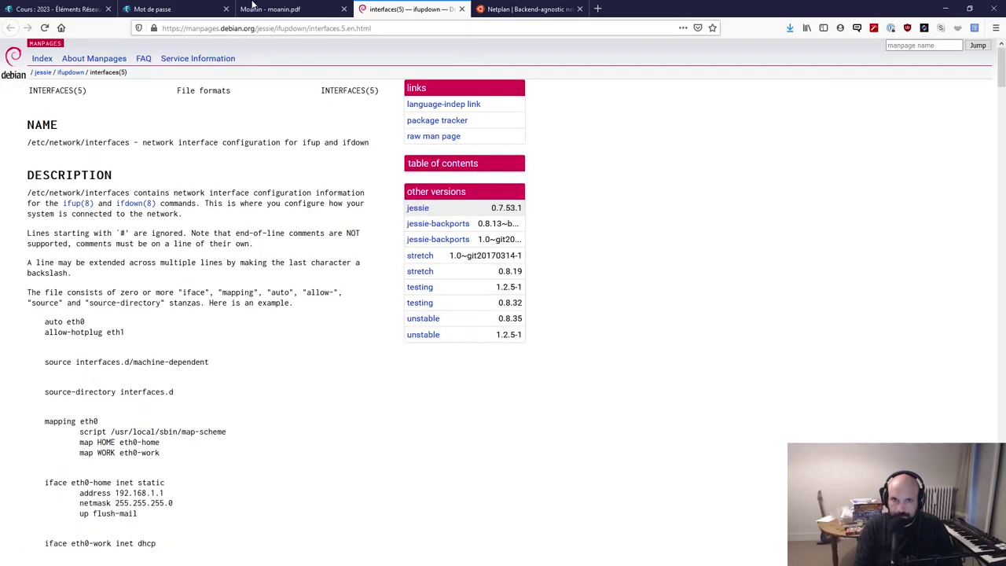
- Go back to the start of section 3.2 in the Moanin PDF and highlight the words about everyone using iproute2
left_click(252, 15)
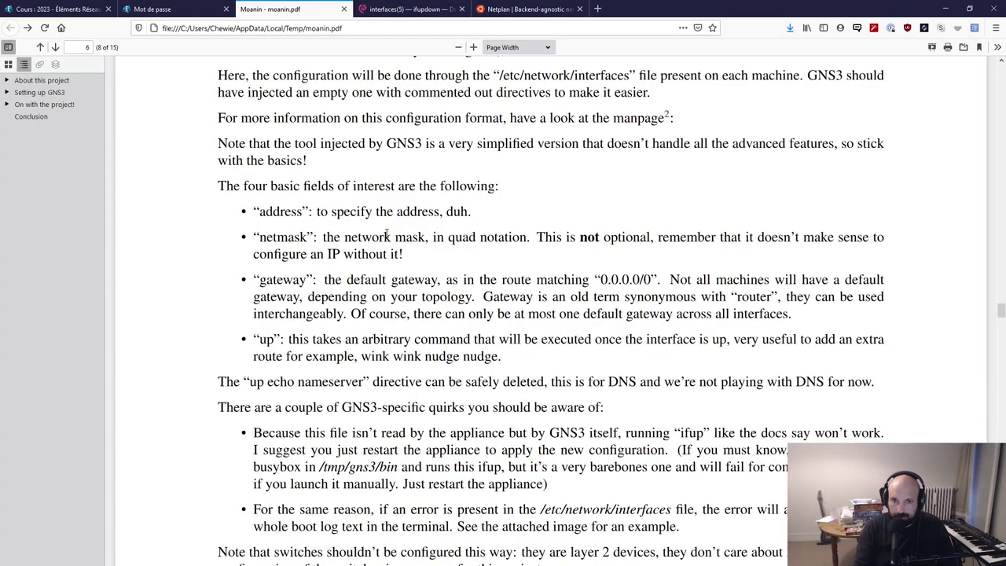
scroll(529, 286, "up", 3)
scroll(521, 326, "up", 1)
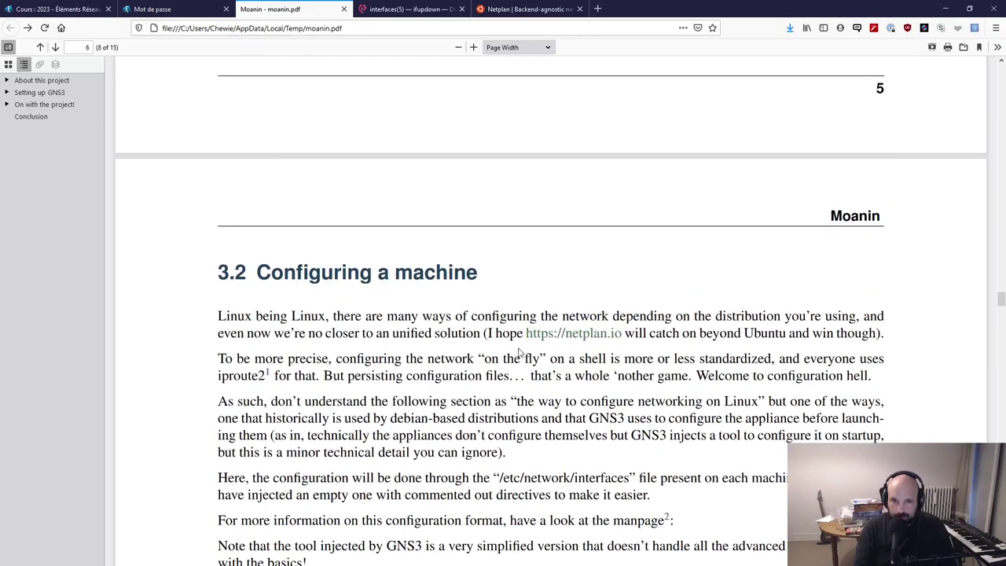
left_click_drag(820, 355, 883, 360)
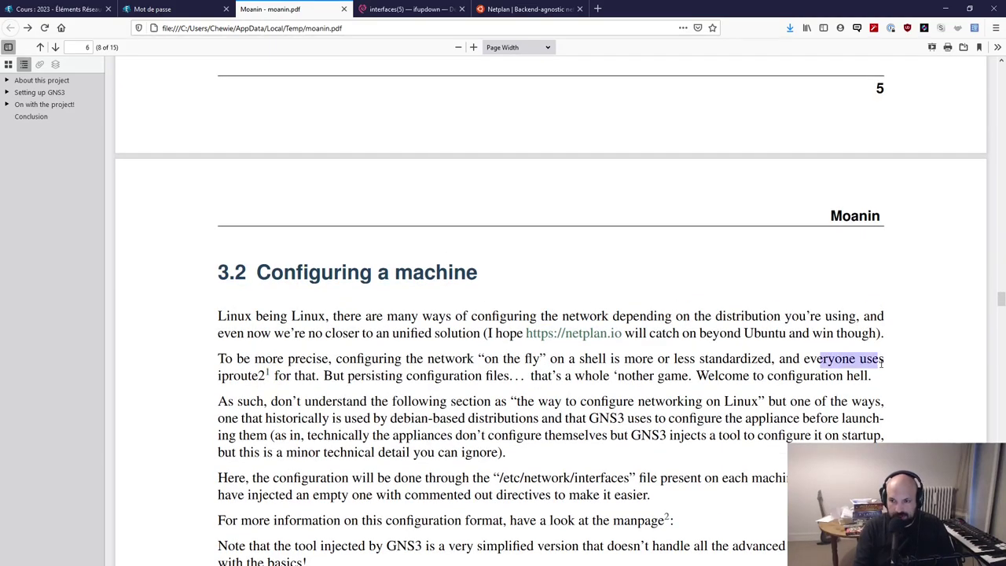
left_click(845, 363)
- Open the "Task-centered iproute2 user guide" linked in footnote 1 and skim its ip link command examples
scroll(396, 321, "down", 9)
scroll(352, 381, "up", 2)
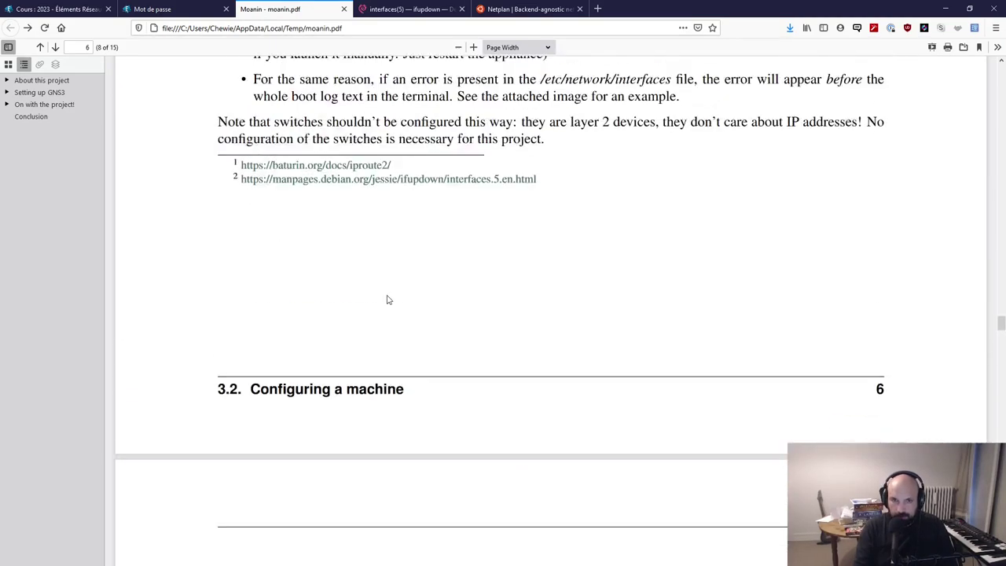
left_click(334, 201)
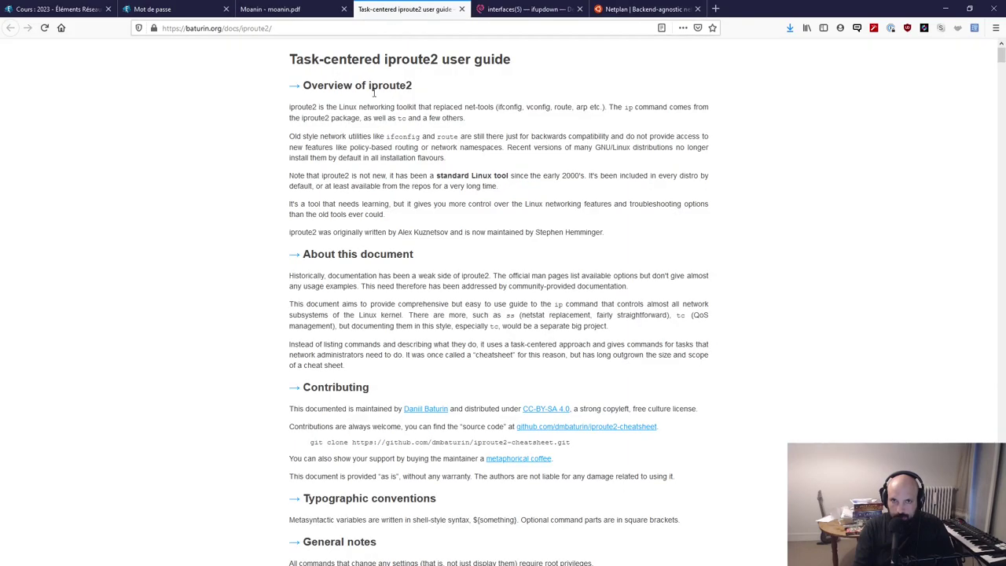
middle_click(221, 133)
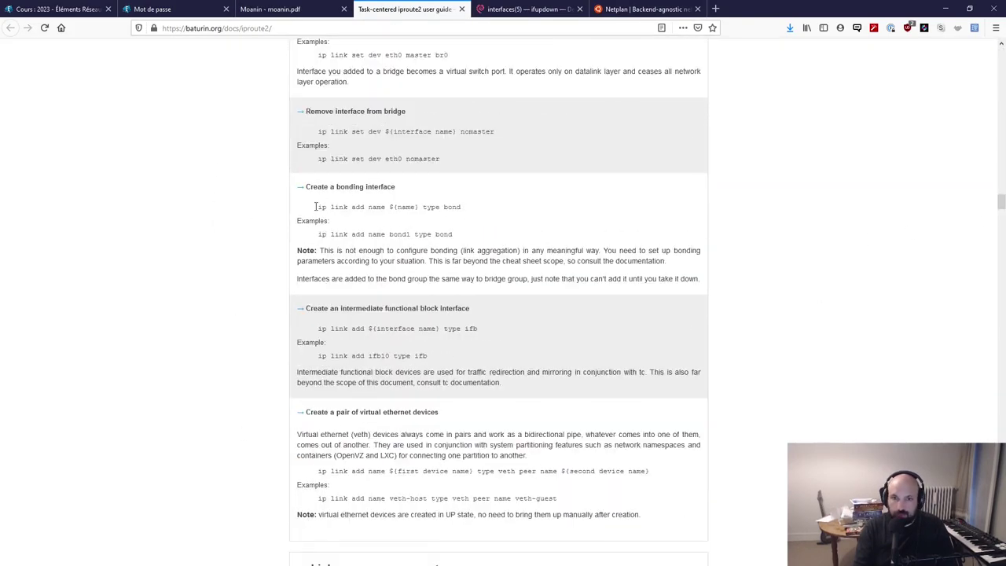
- Highlight the bonding interface commands in the iproute2 guide, and go back to its table of contents
left_click_drag(326, 206, 728, 298)
left_click(728, 298)
left_click_drag(999, 209, 999, 72)
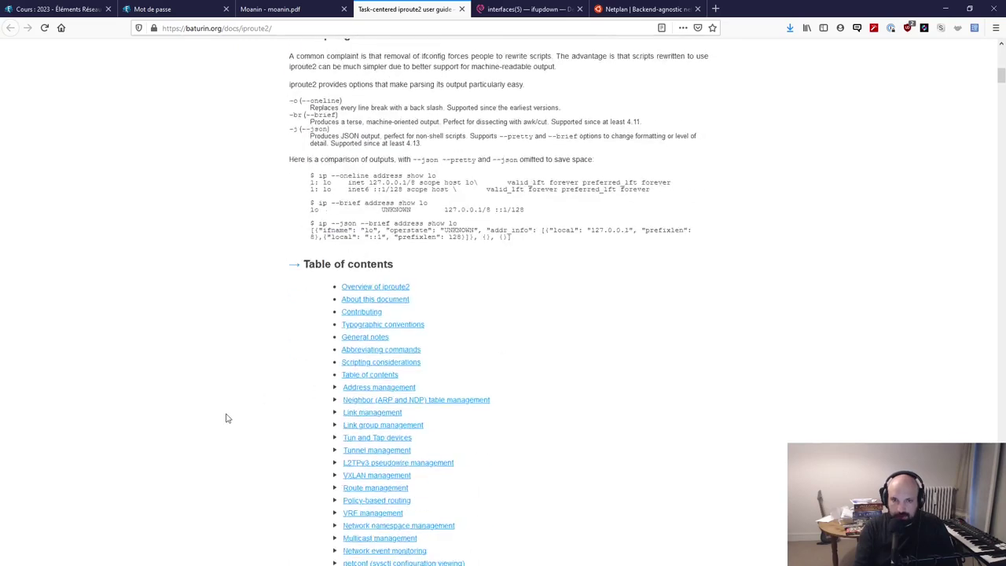
middle_click(226, 412)
- Return to the four basic fields in section 3.2 of the Moanin PDF and highlight the "address" description
left_click(271, 9)
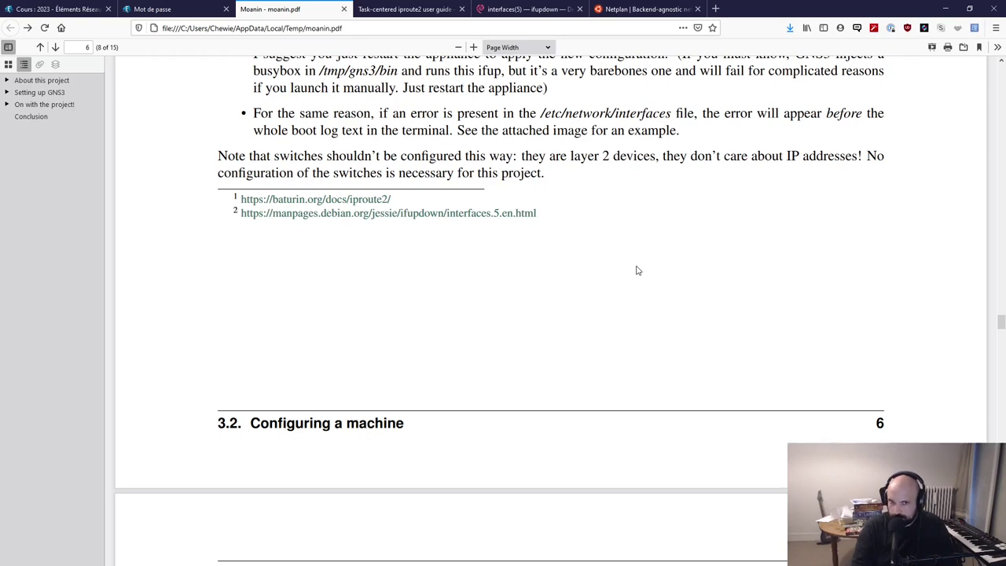
scroll(630, 263, "up", 3)
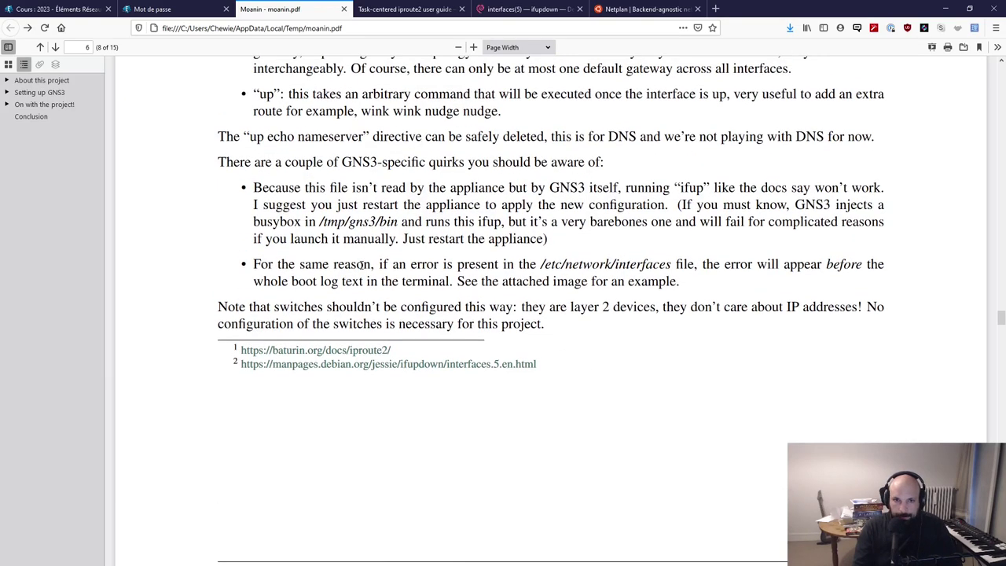
scroll(286, 191, "up", 1)
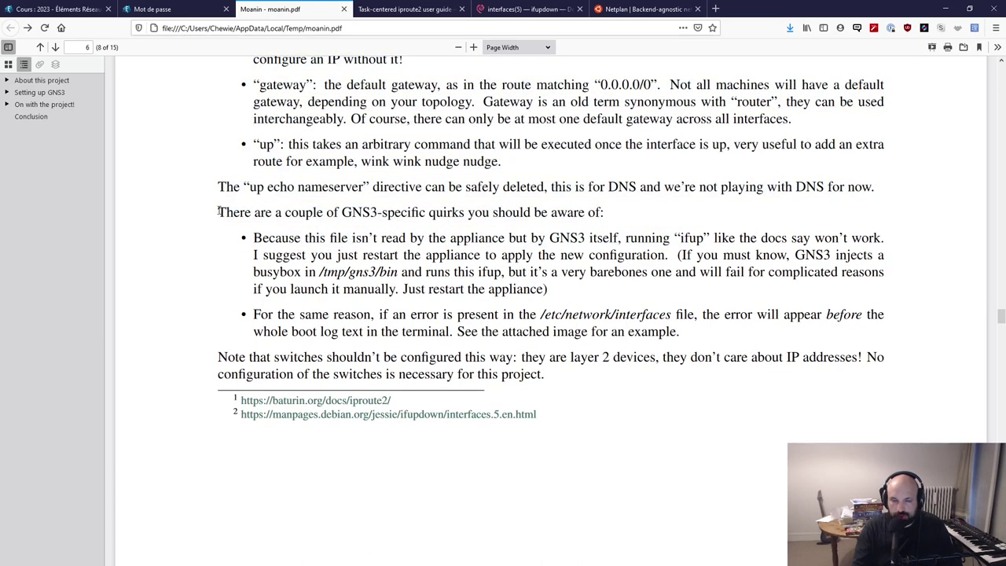
scroll(383, 271, "up", 5)
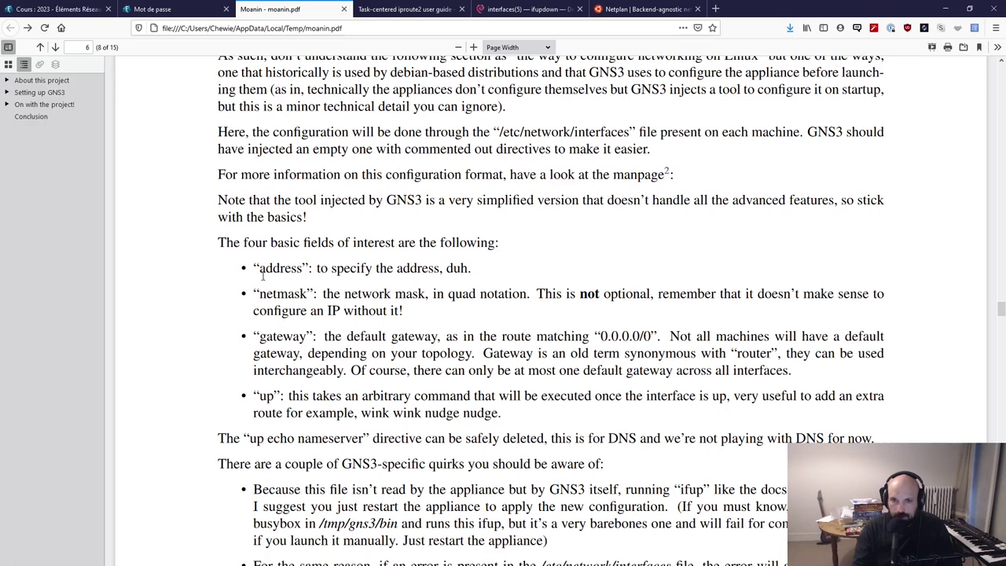
left_click_drag(262, 274, 410, 269)
left_click(410, 270)
- Read the "netmask" bullet, highlighting its field name and the words about it not being optional
left_click_drag(274, 293, 345, 294)
left_click(358, 312)
left_click_drag(547, 293, 876, 300)
left_click(700, 301)
left_click_drag(661, 295, 589, 315)
left_click_drag(407, 316, 306, 295)
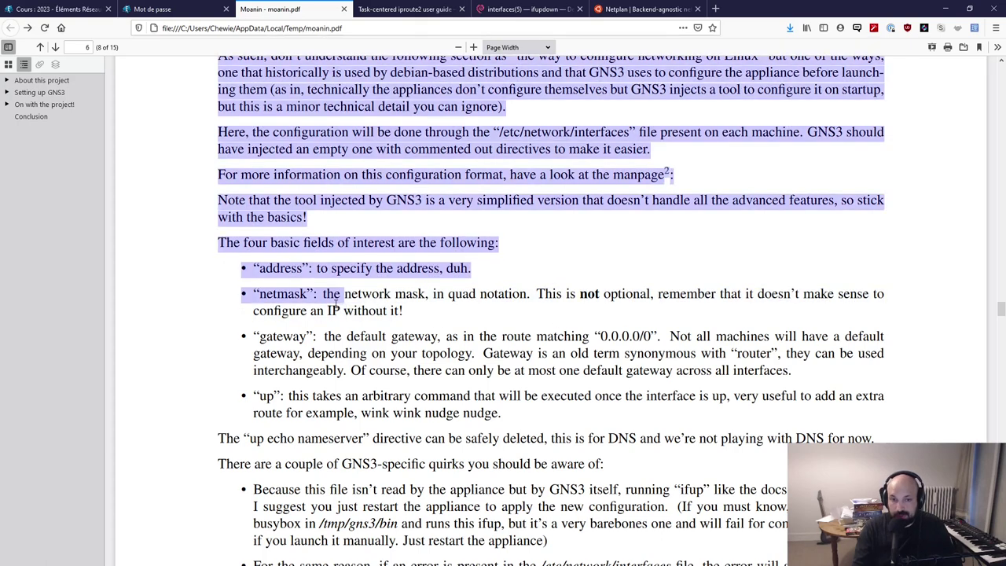
left_click(306, 296)
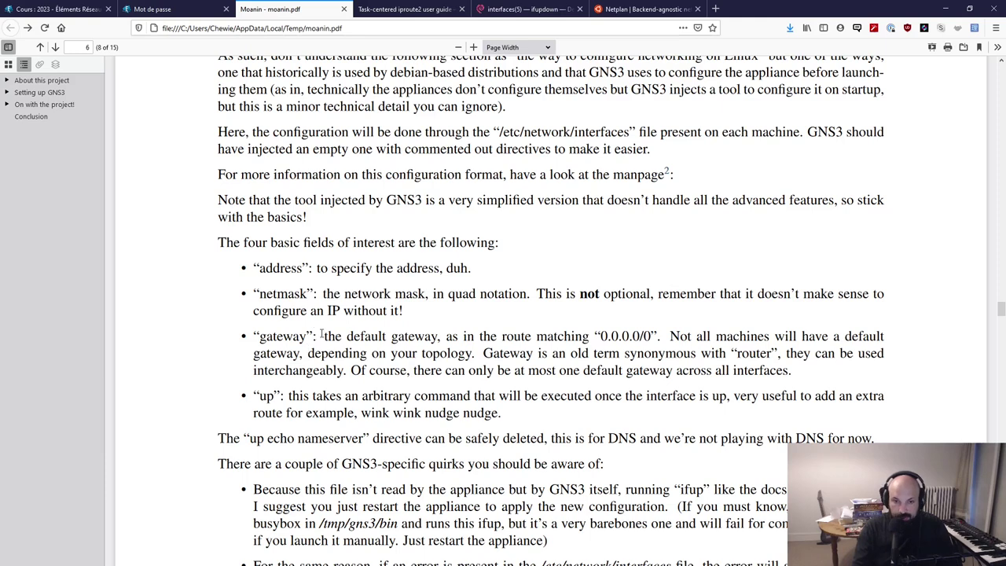
- Read the "gateway" bullet, highlighting the default gateway, the 0.0.0.0/0 route and the sentence calling gateway synonymous with router
left_click_drag(321, 335, 417, 338)
left_click(449, 335)
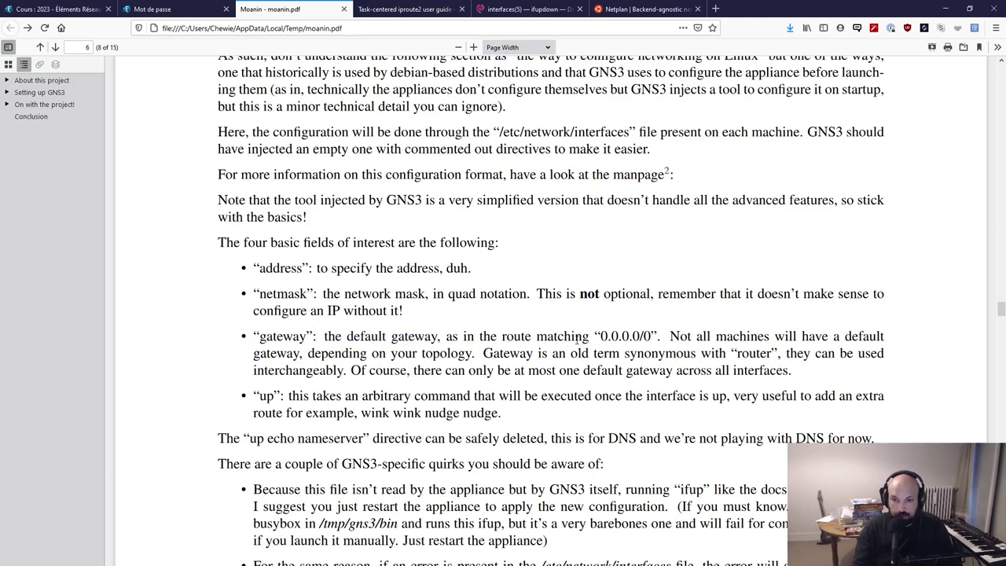
left_click_drag(587, 338, 869, 355)
left_click(630, 351)
left_click(477, 359)
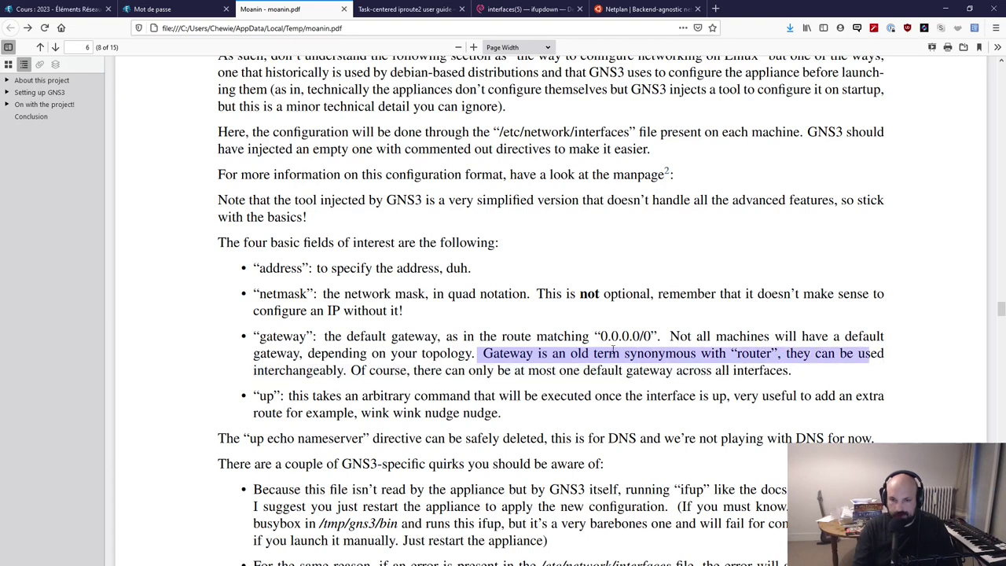
left_click(300, 404)
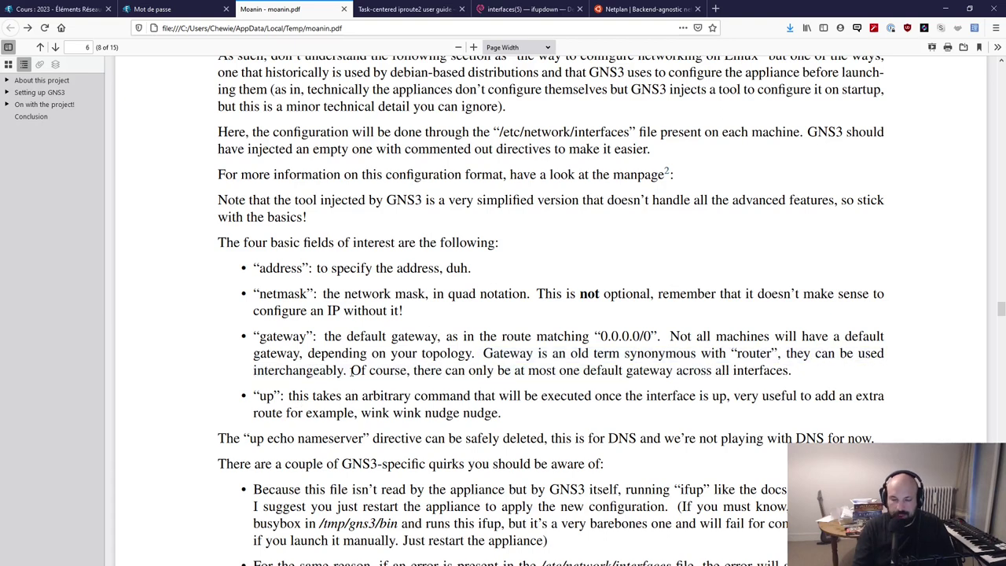
- Highlight the sentence stating that there can be at most one default gateway across all interfaces
left_click_drag(350, 371, 791, 375)
left_click(792, 379)
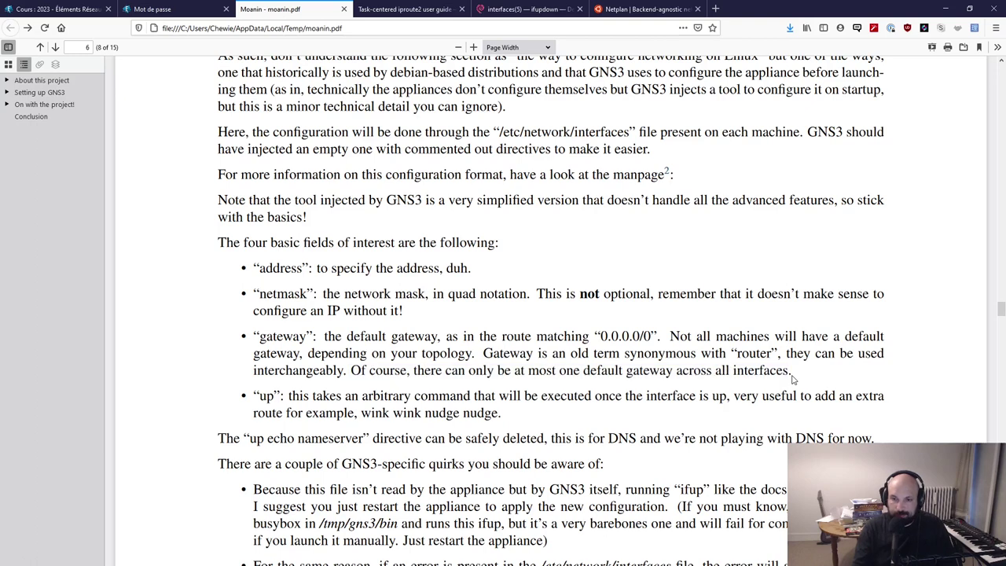
left_click_drag(670, 372, 551, 372)
left_click(519, 373)
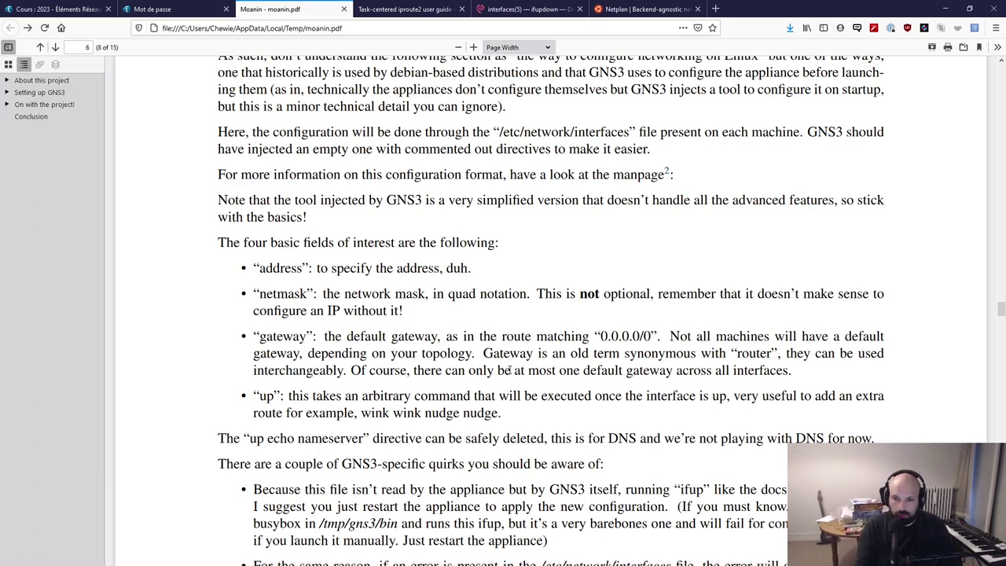
left_click_drag(351, 369, 731, 375)
left_click(837, 383)
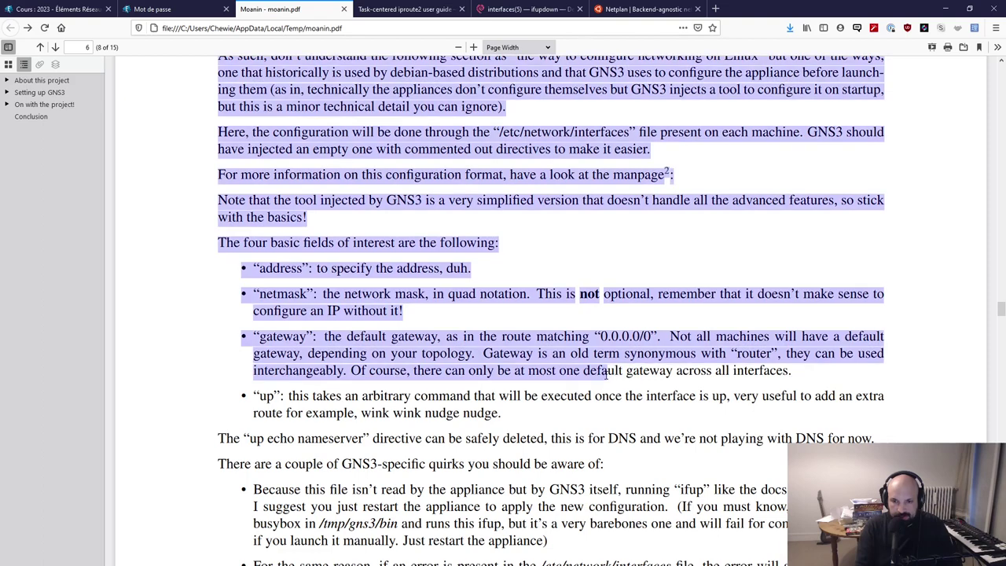
left_click(731, 375)
left_click_drag(791, 373, 210, 344)
left_click(210, 343)
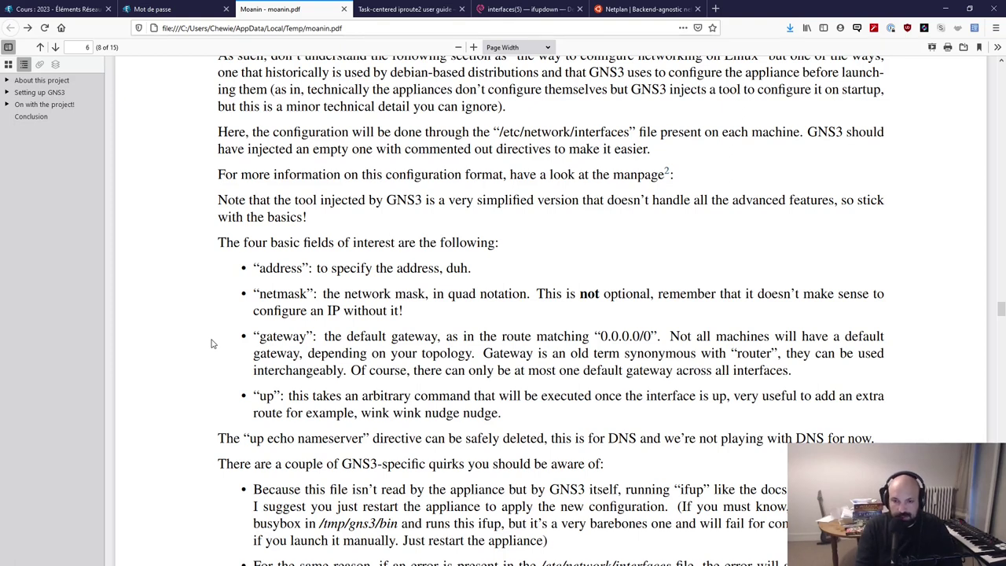
left_click_drag(352, 370, 811, 373)
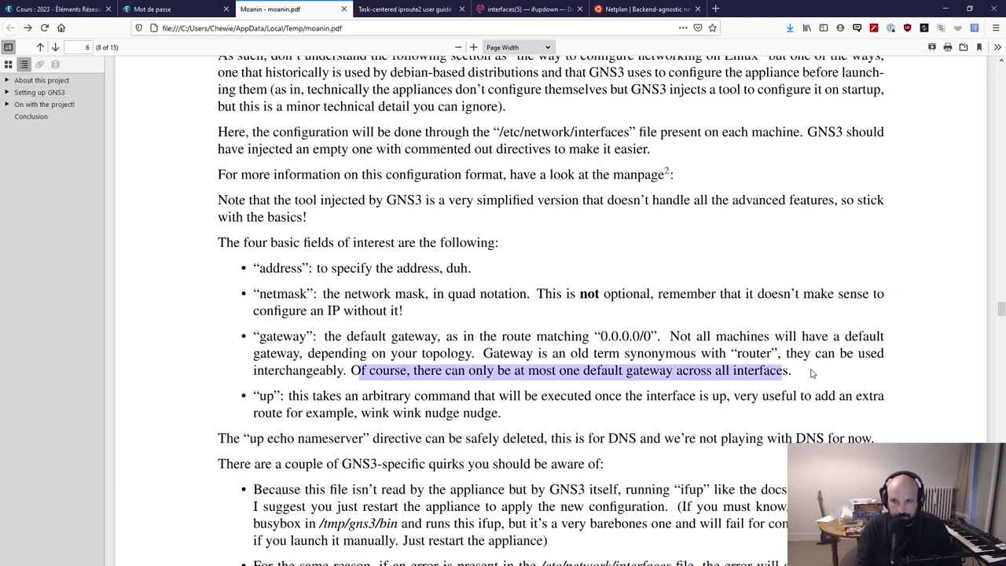
left_click(811, 374)
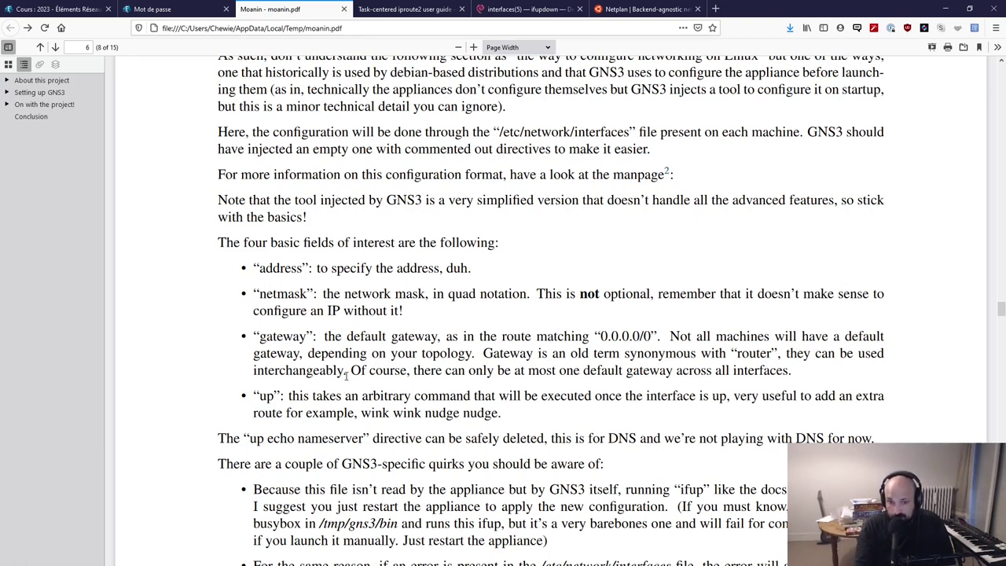
left_click_drag(351, 371, 832, 390)
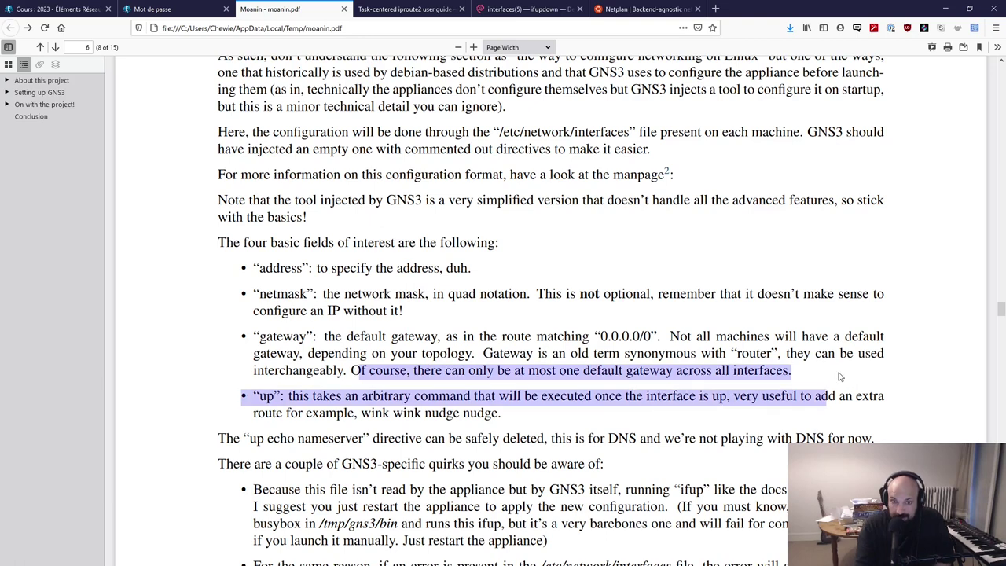
left_click(839, 373)
- Read the "up" bullet, highlighting the arbitrary command and the part about running it once the interface is up
scroll(839, 373, "down", 3)
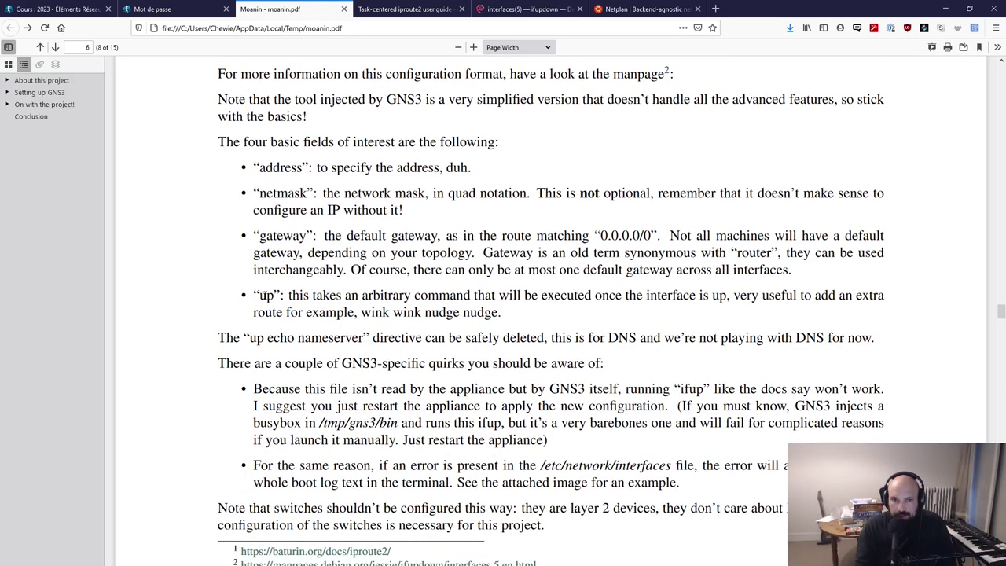
left_click_drag(262, 295, 410, 313)
left_click(355, 304)
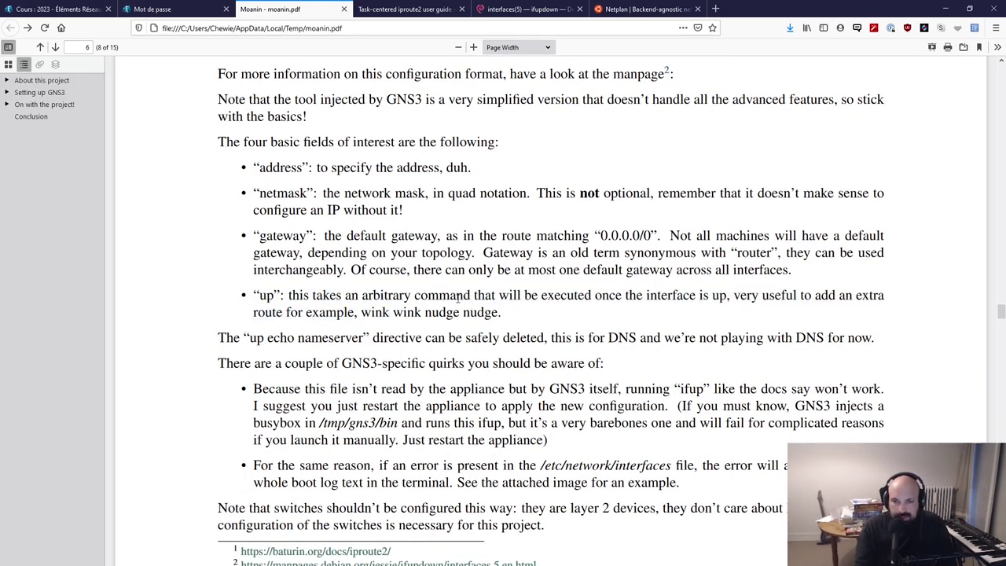
left_click_drag(476, 295, 360, 295)
left_click(524, 316)
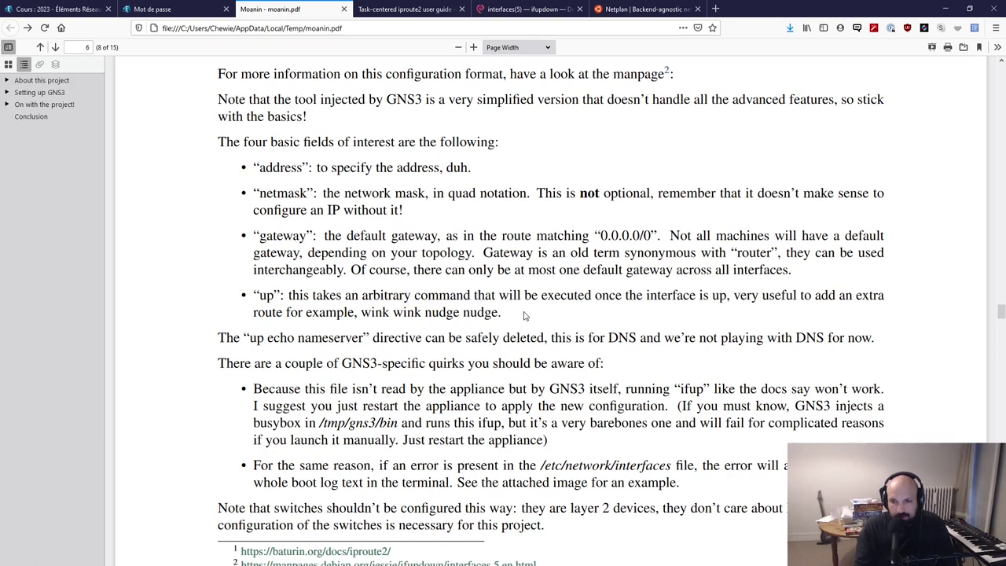
left_click_drag(532, 298, 546, 326)
left_click(559, 320)
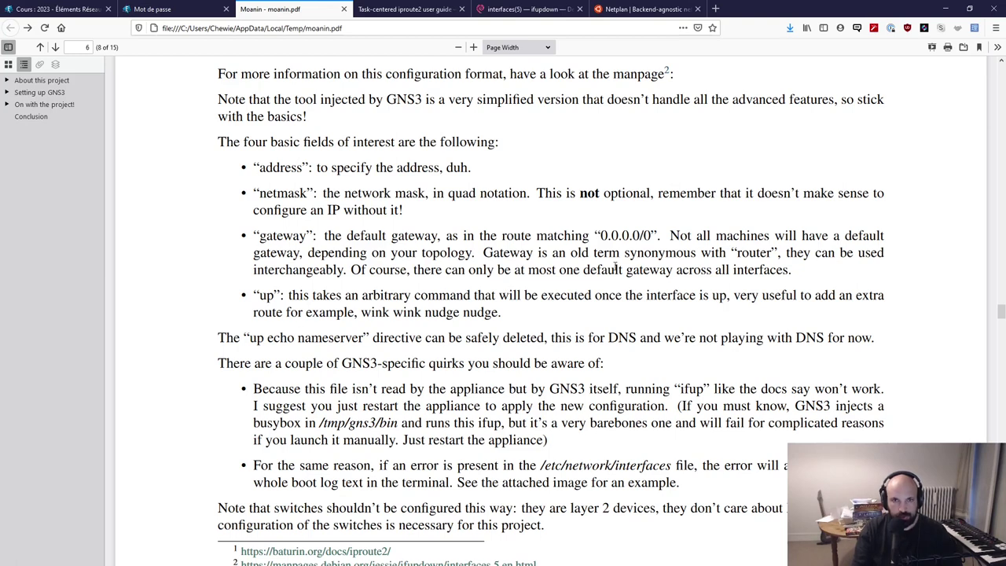
- Search YouTube in a new tab for "wink wink nudge nudge" and play the "Nudge Nudge Monty Python" video
key("ctrl+t")
type("youtube.com")
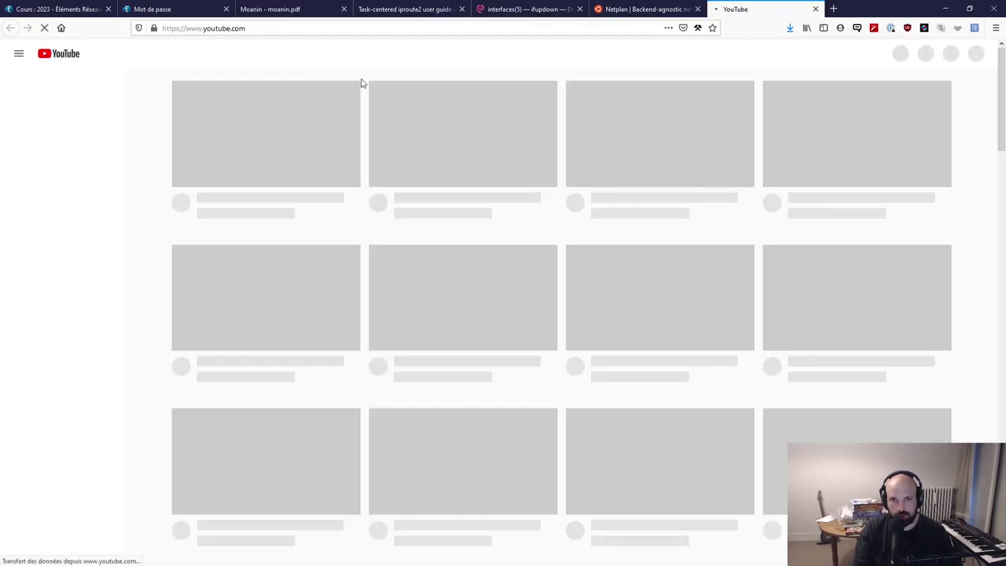
left_click(363, 52)
type("wink wink nudge nudge")
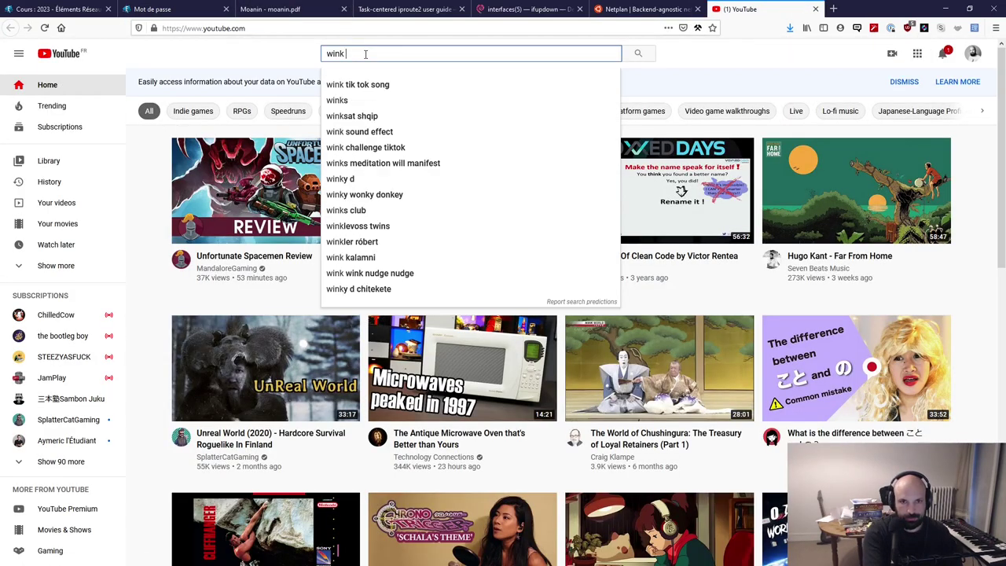
key("Return")
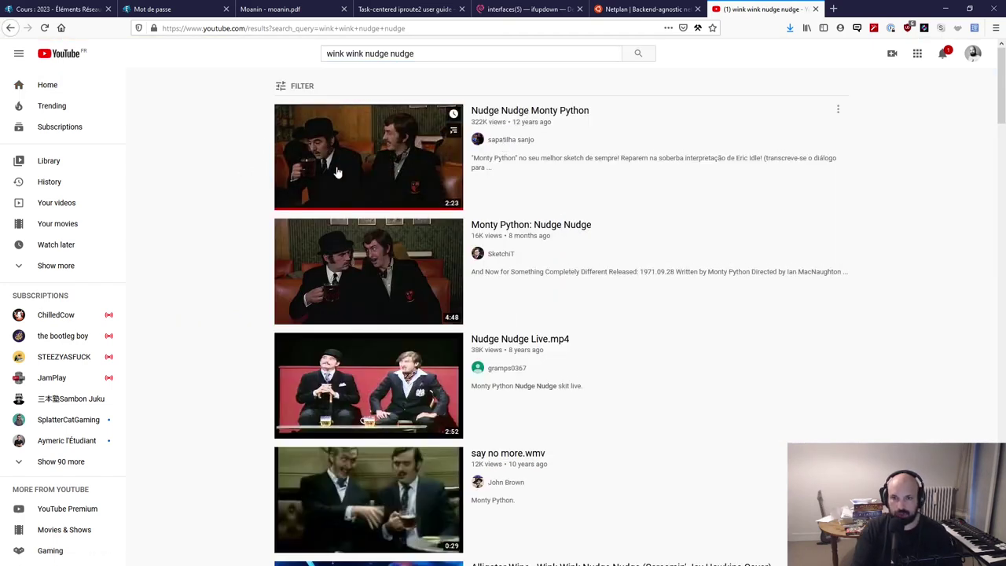
left_click(336, 172)
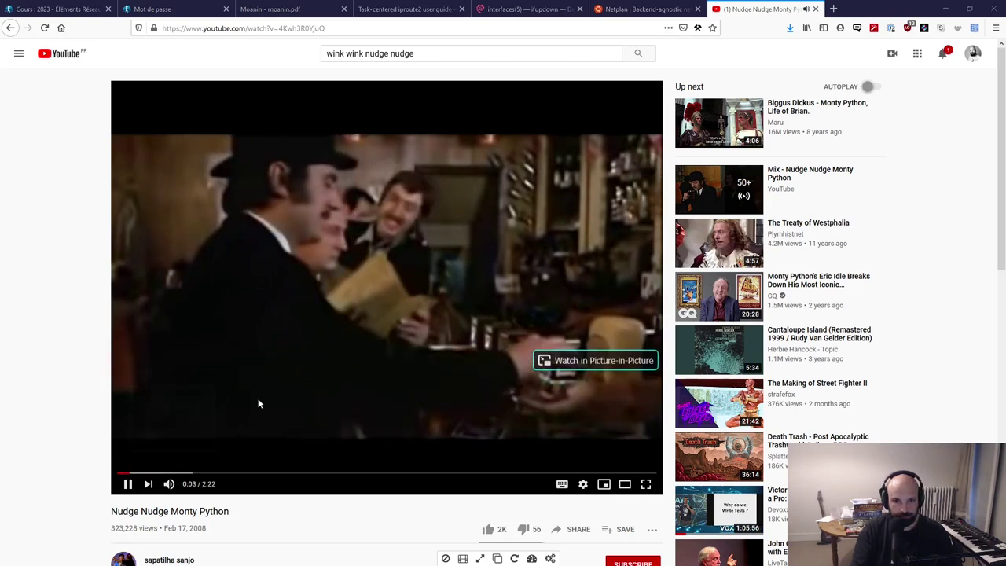
- Skip ahead twice in the Monty Python video, pause it at 0:34, and close its tab
left_click(150, 473)
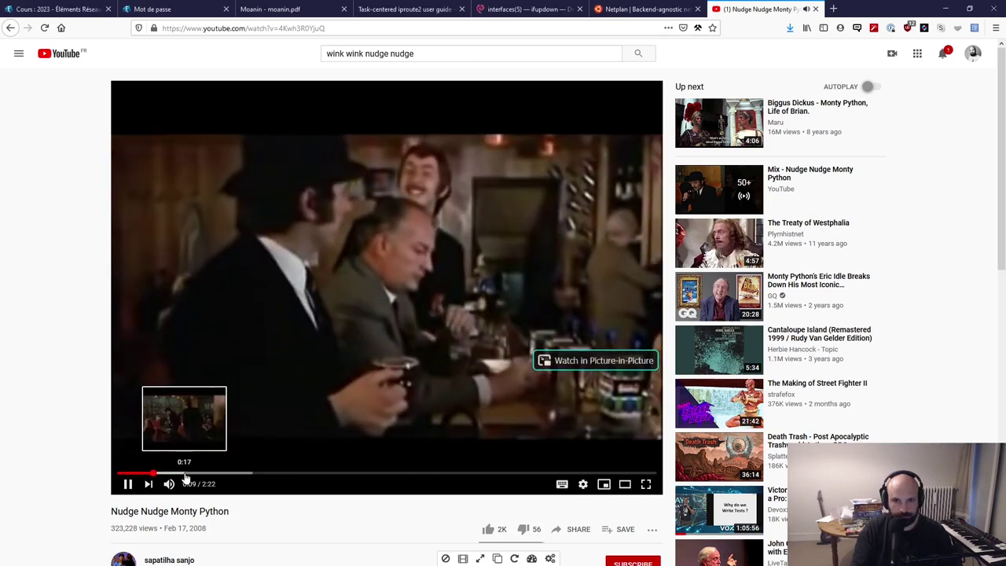
left_click(199, 474)
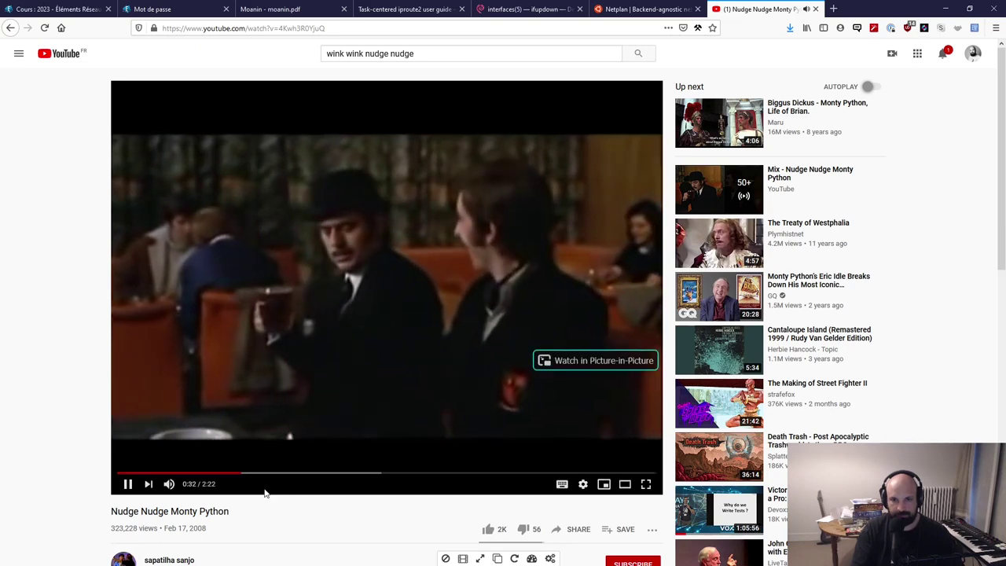
left_click(290, 339)
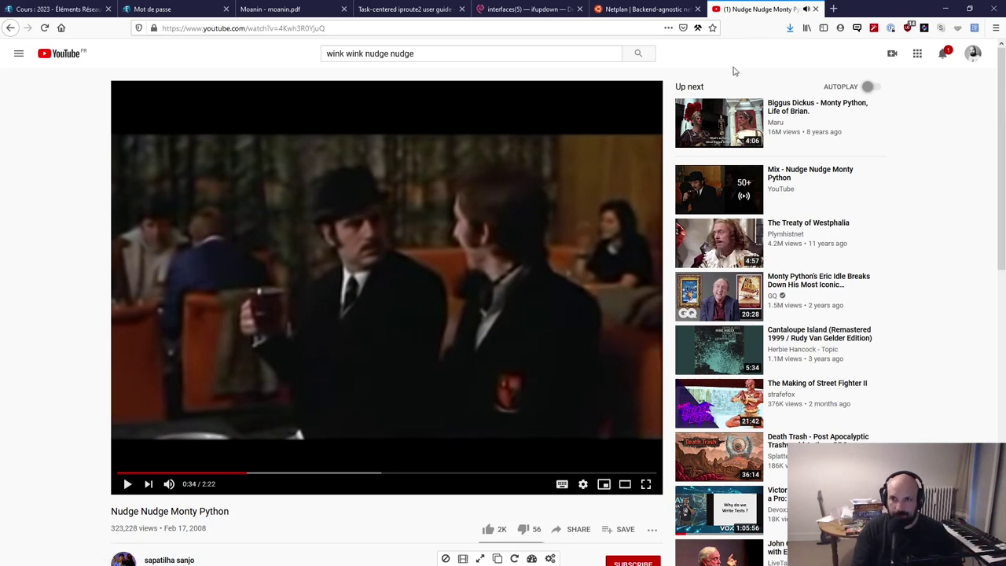
middle_click(767, 6)
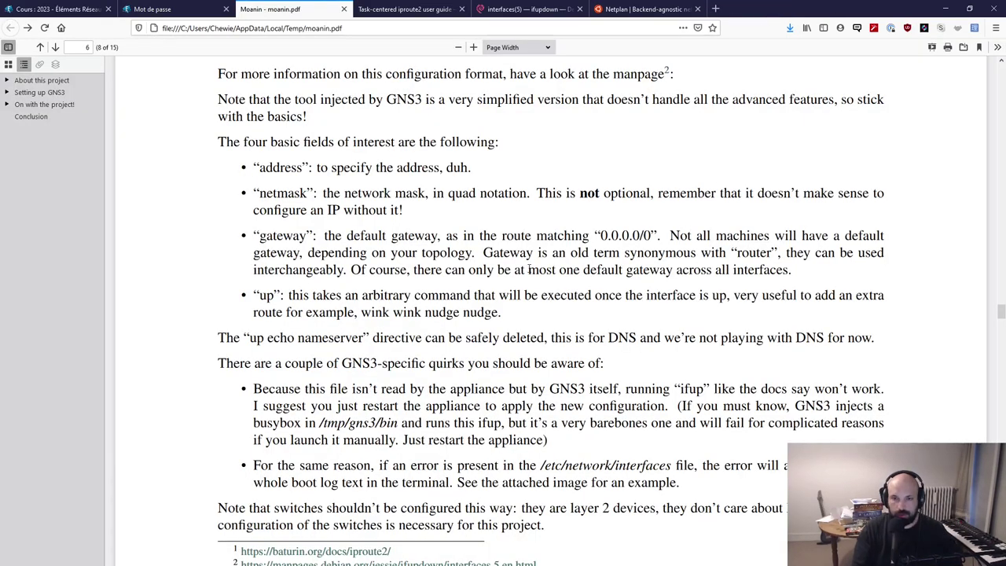
- Highlight the words "wink wink nudge nudge" in the "up" bullet of the Moanin PDF
left_click_drag(363, 312, 502, 310)
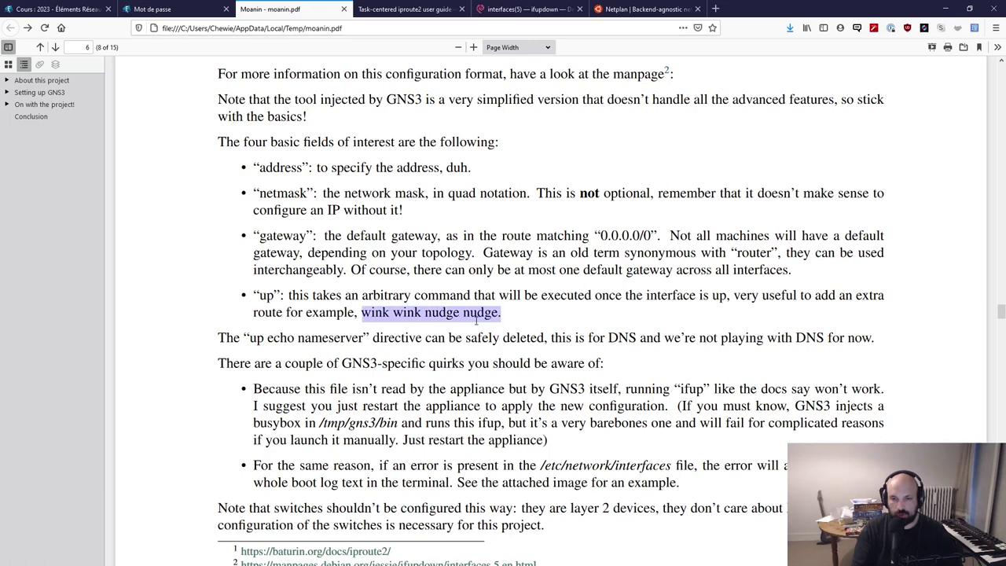
left_click(371, 311)
left_click_drag(354, 316, 512, 315)
left_click(367, 304)
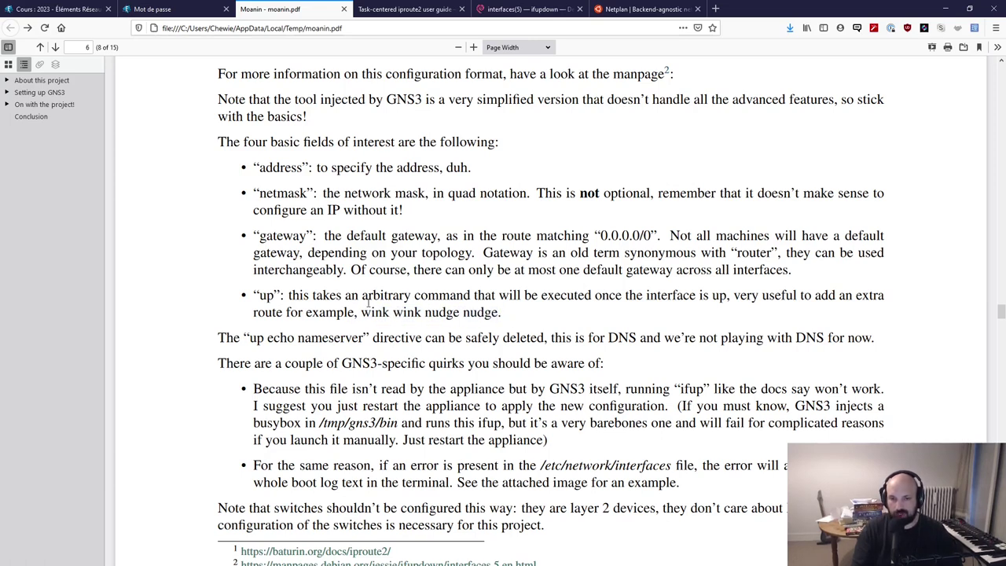
left_click_drag(364, 312, 502, 313)
left_click(481, 299)
- Search Google in a new tab for "wink wink nudgen udge" and look through the results for the expression's meaning
key("ctrl+t")
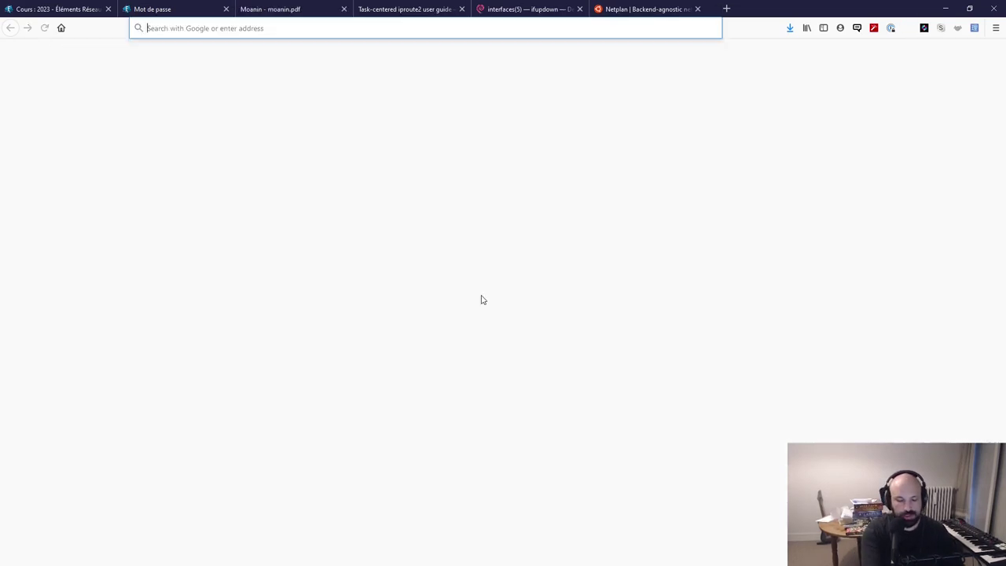
type("i")
key("BackSpace")
type("wink wink nud")
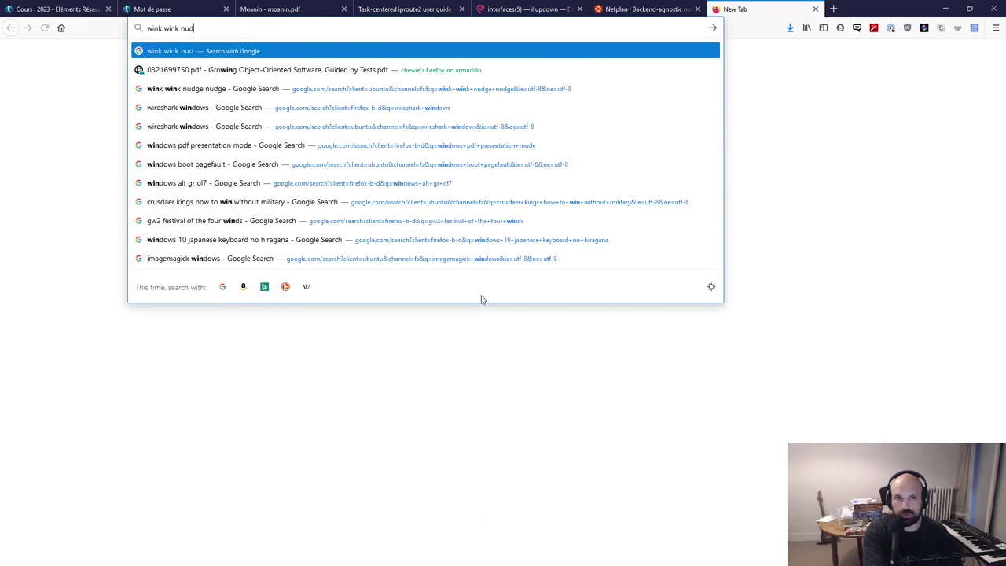
type("gen udge")
key("Return")
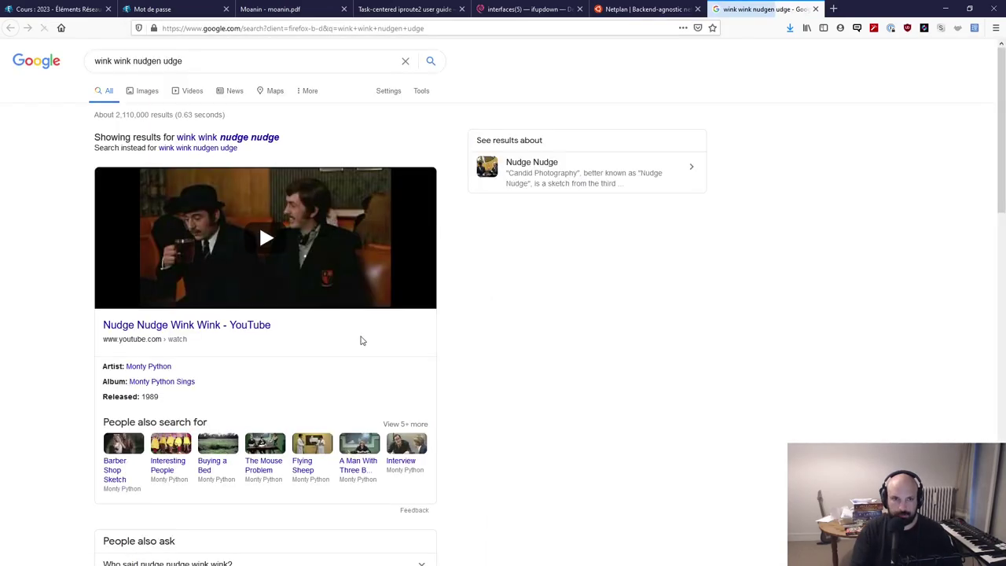
scroll(263, 312, "down", 3)
scroll(382, 330, "down", 3)
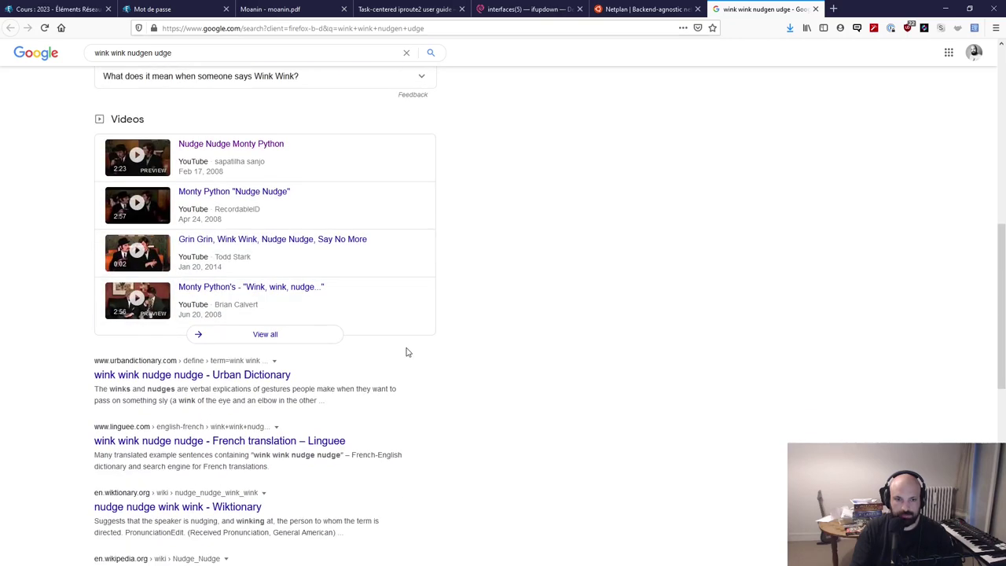
- Open the Urban Dictionary result for "wink wink nudge nudge", read the top definition, and close its tab
left_click(235, 375)
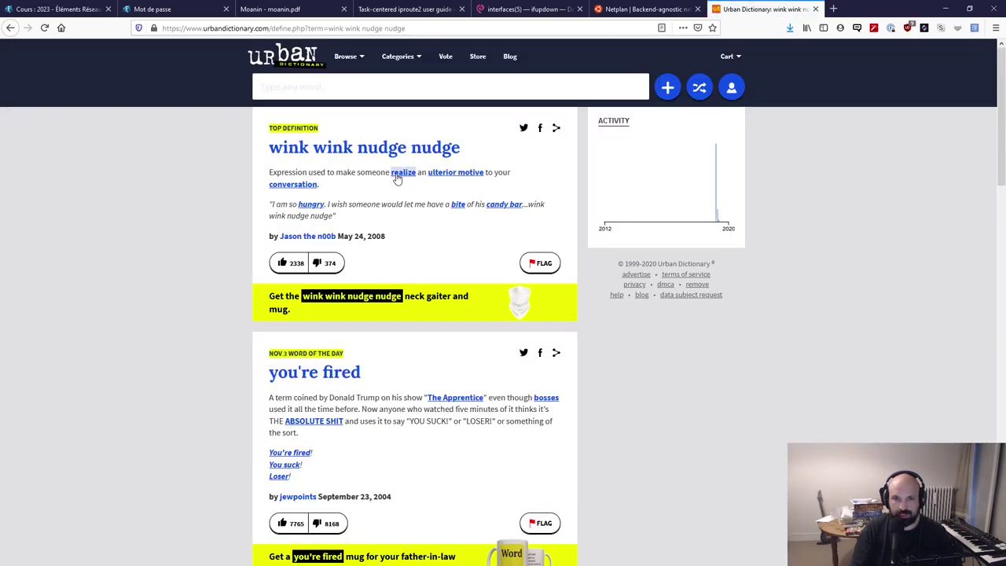
left_click_drag(372, 182, 178, 183)
left_click(178, 182)
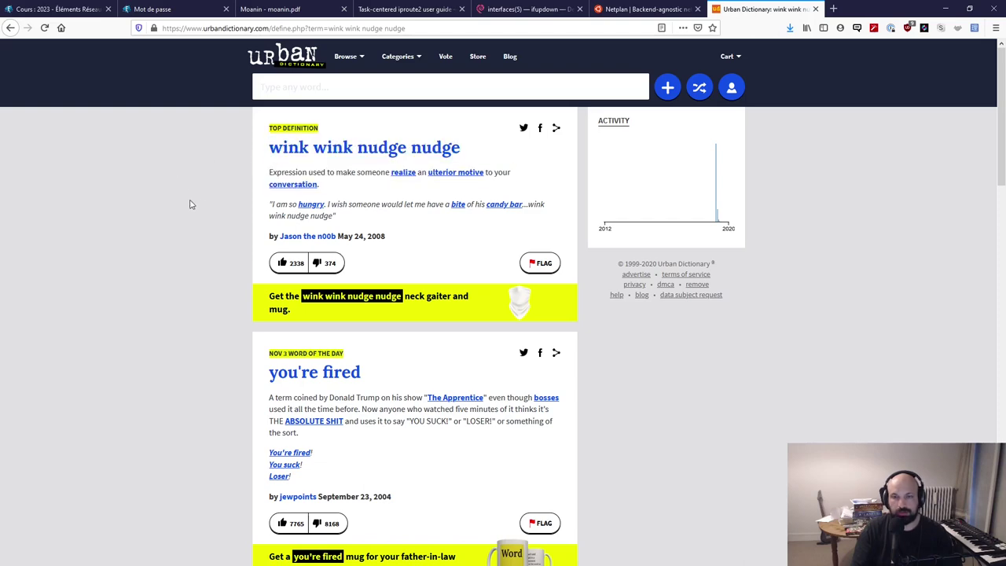
key("ctrl+w")
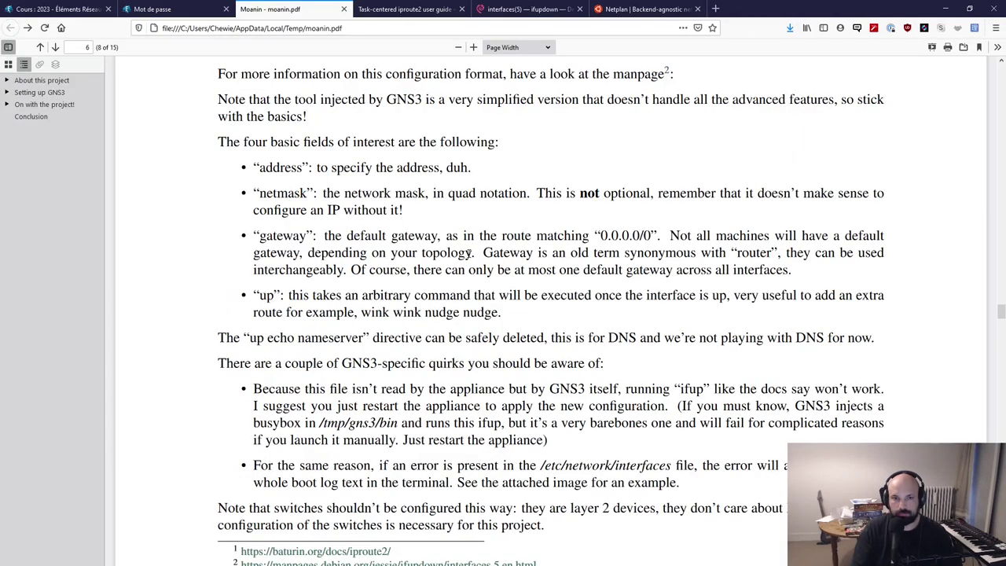
- Highlight the "up echo nameserver" sentence, the GNS3-specific "ifup" quirk and the note about not configuring switches in the Moanin PDF
scroll(478, 280, "down", 3)
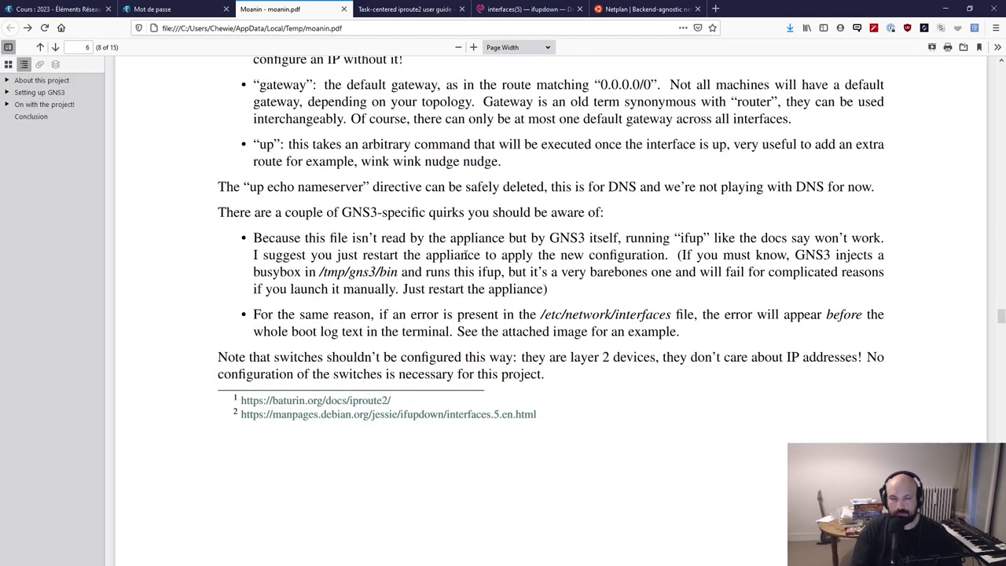
left_click_drag(218, 188, 639, 187)
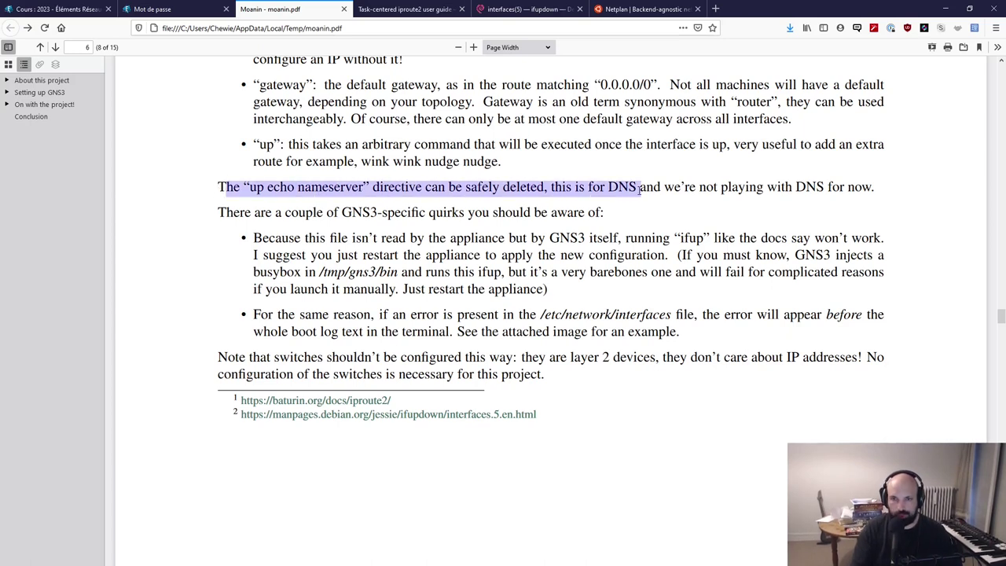
left_click(563, 186)
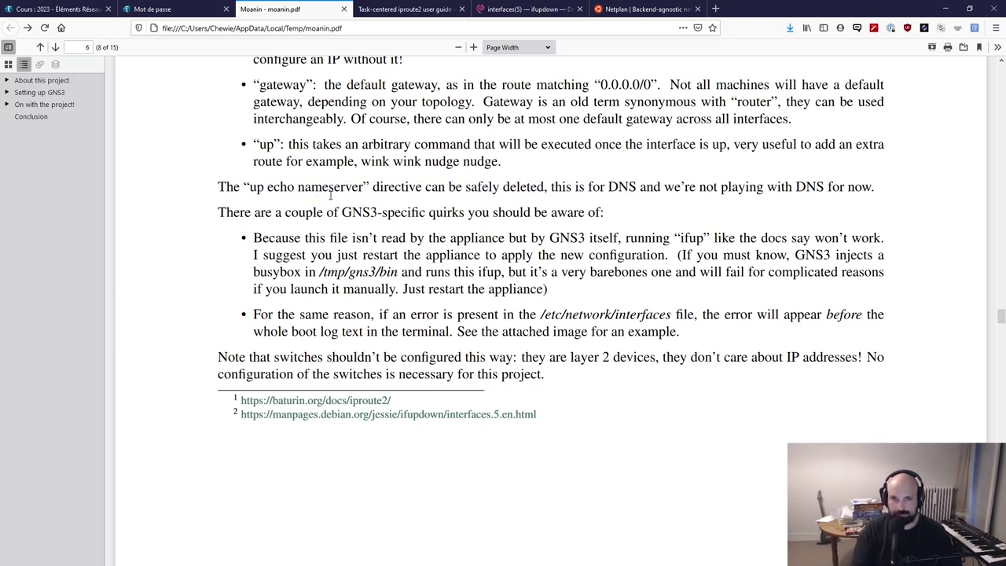
left_click_drag(266, 234, 405, 275)
left_click(454, 303)
left_click_drag(234, 354, 615, 371)
left_click(585, 340)
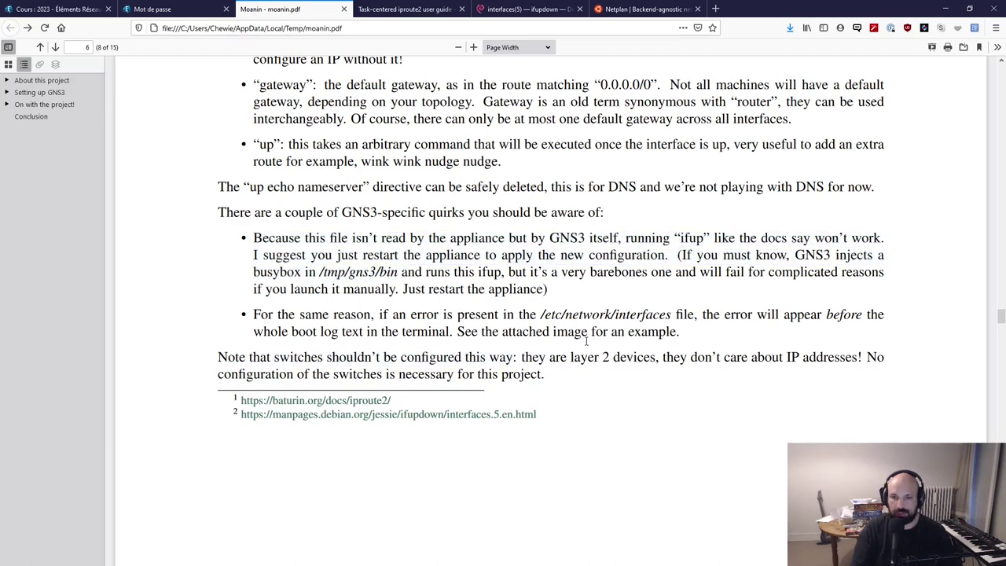
- Examine the Fig. 1 terminal screenshot showing where configuration file errors appear in the Router1 boot log
scroll(519, 348, "down", 10)
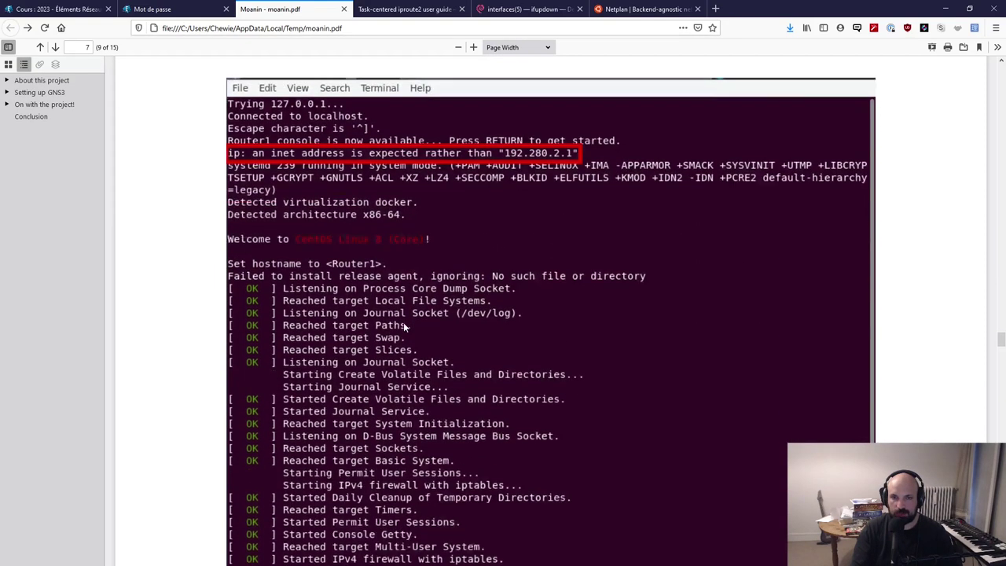
scroll(217, 247, "up", 3)
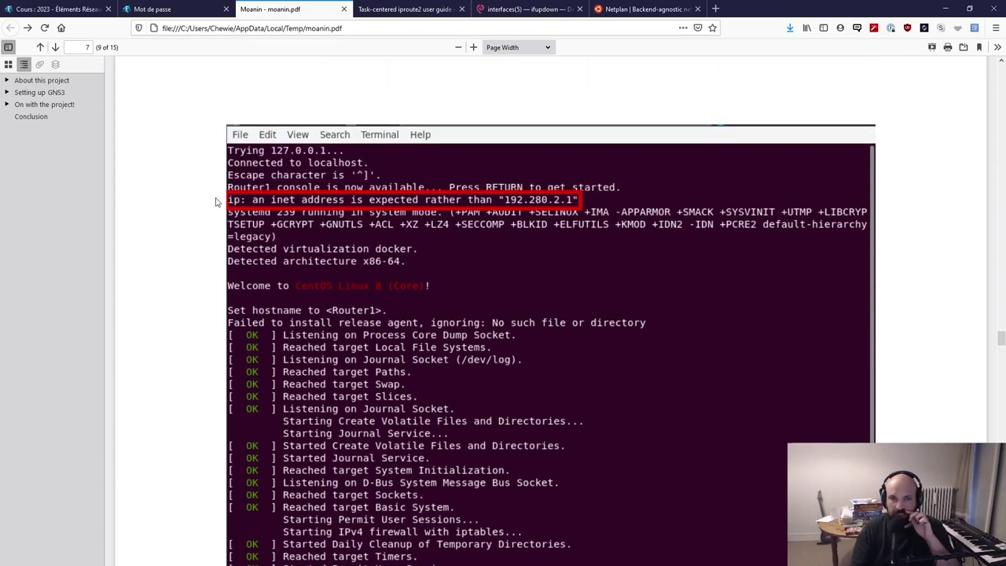
scroll(288, 458, "down", 7)
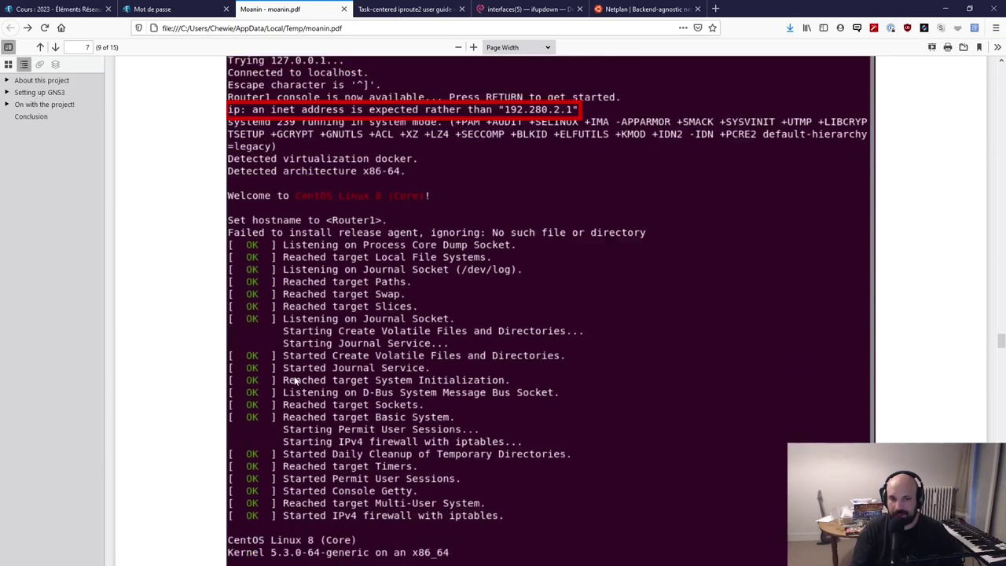
scroll(361, 434, "up", 8)
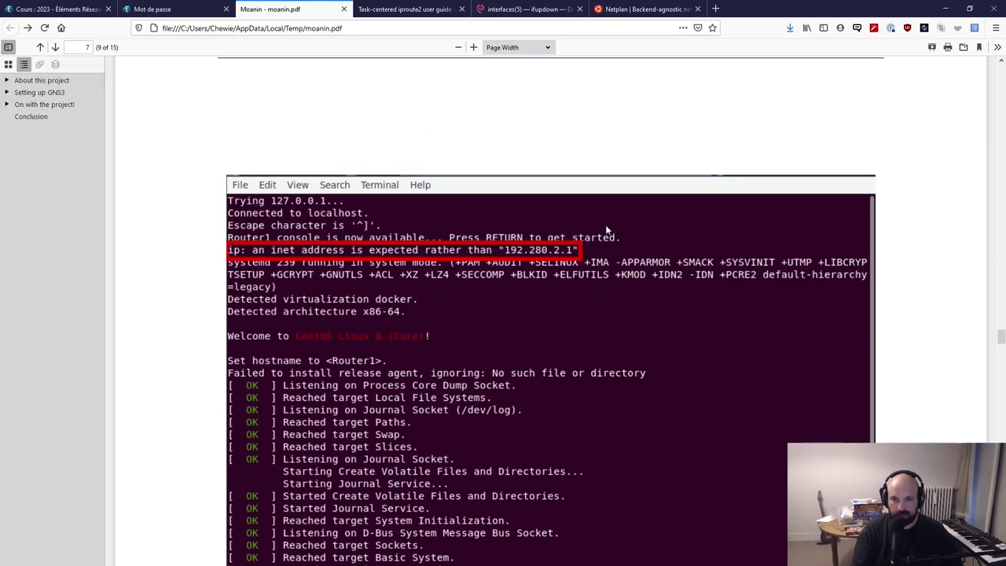
- Go to section 3.3 "Three little networks" and highlight the opening sentences on standalone networks and having no default or static routes
scroll(578, 294, "down", 14)
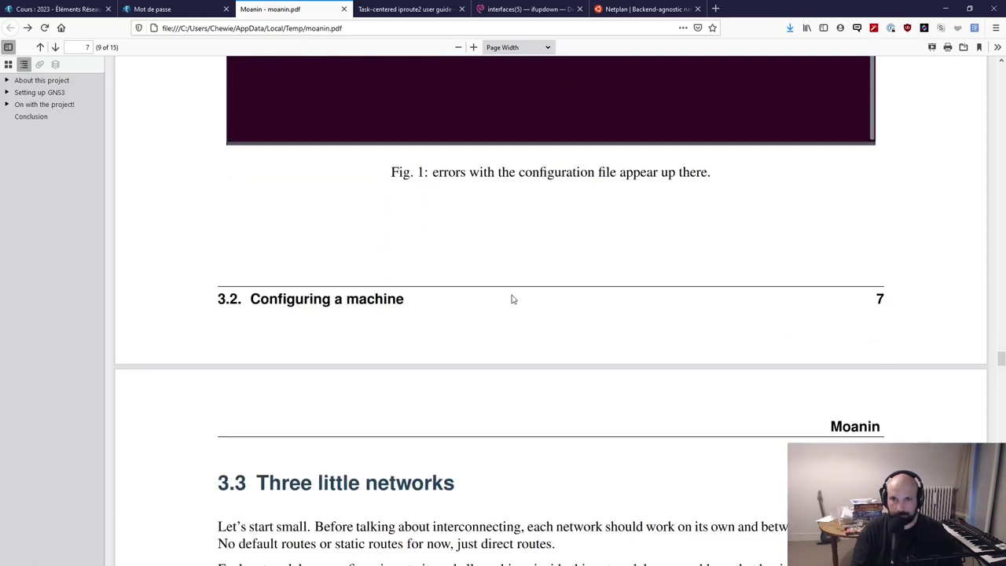
scroll(512, 299, "down", 4)
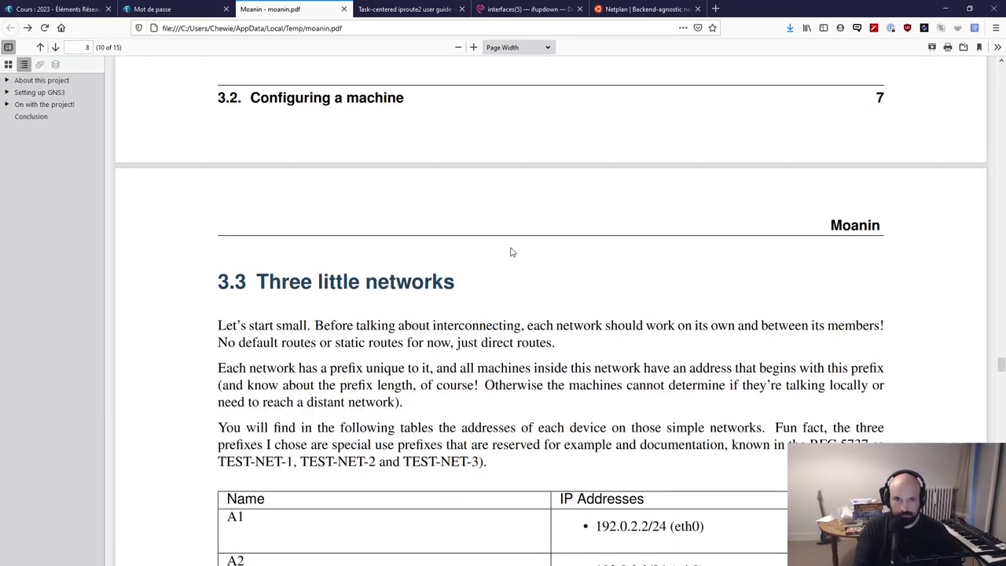
scroll(512, 267, "down", 4)
scroll(518, 350, "up", 3)
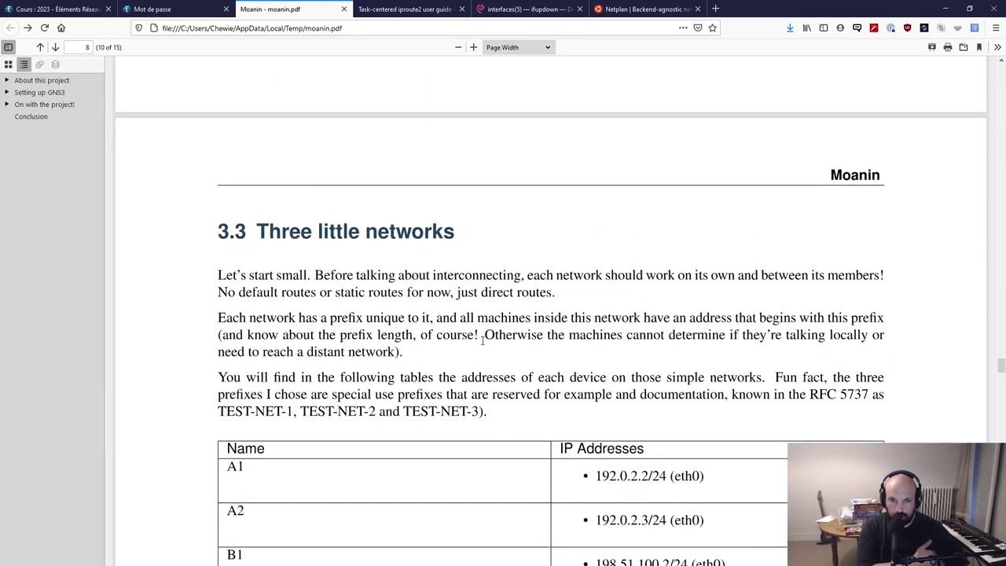
scroll(472, 354, "down", 5)
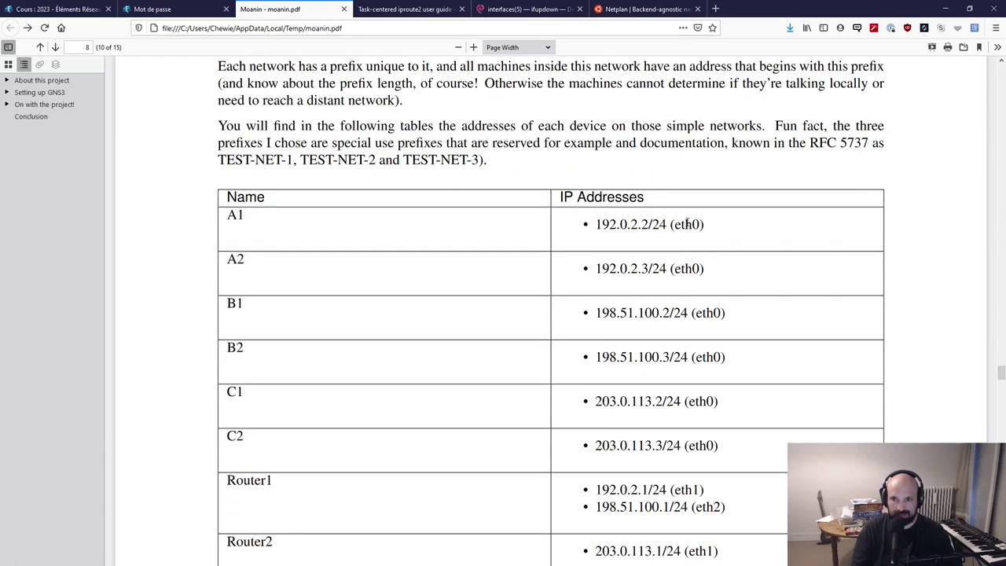
scroll(418, 238, "up", 2)
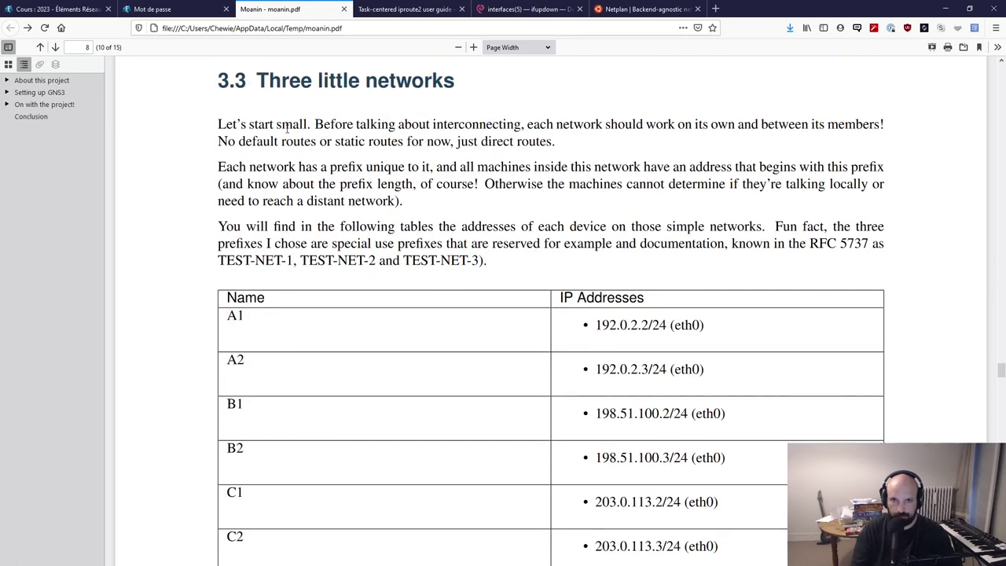
left_click_drag(320, 128, 639, 146)
left_click(568, 132)
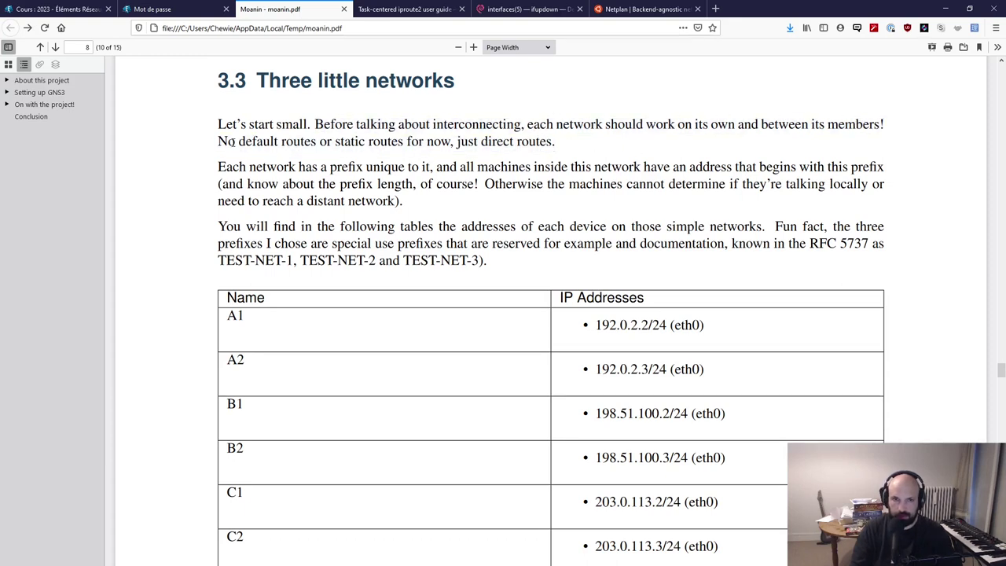
left_click_drag(223, 140, 471, 139)
left_click(331, 159)
left_click(469, 137)
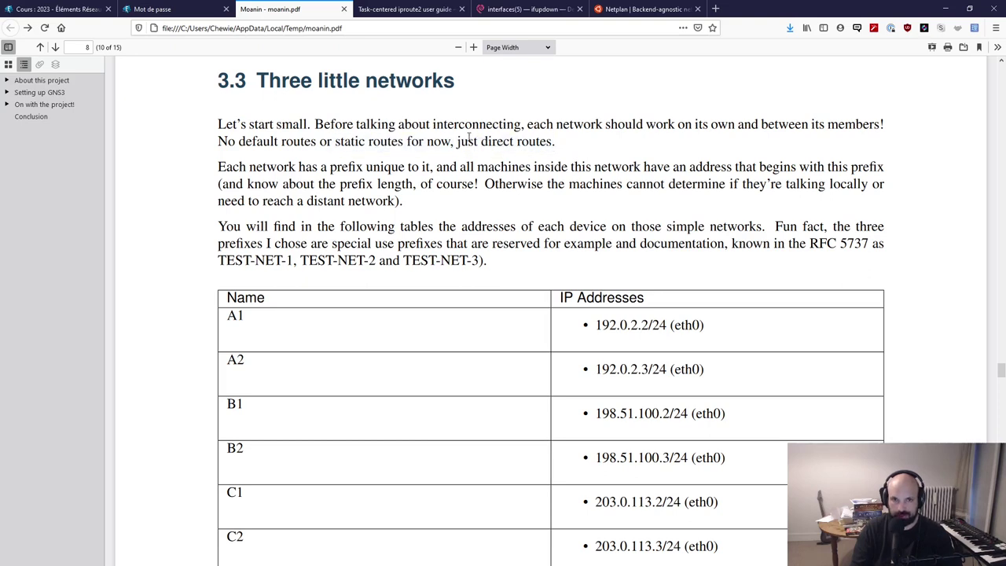
- Highlight the key phrases of the paragraph on each network's unique prefix, prefix length and reaching a distant network
left_click_drag(220, 167, 345, 168)
left_click(376, 171)
left_click_drag(432, 166, 365, 167)
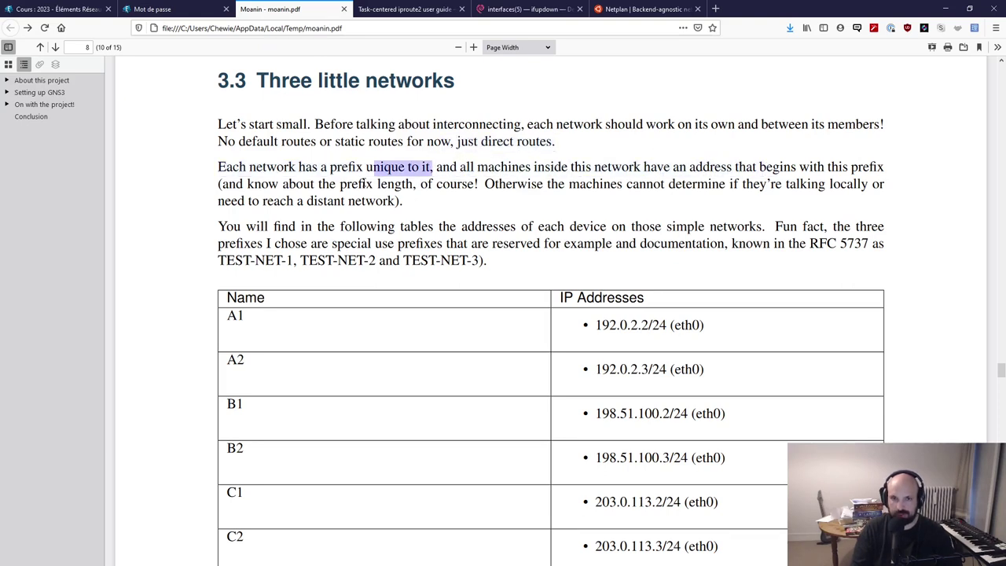
left_click(259, 198)
left_click_drag(224, 183, 501, 184)
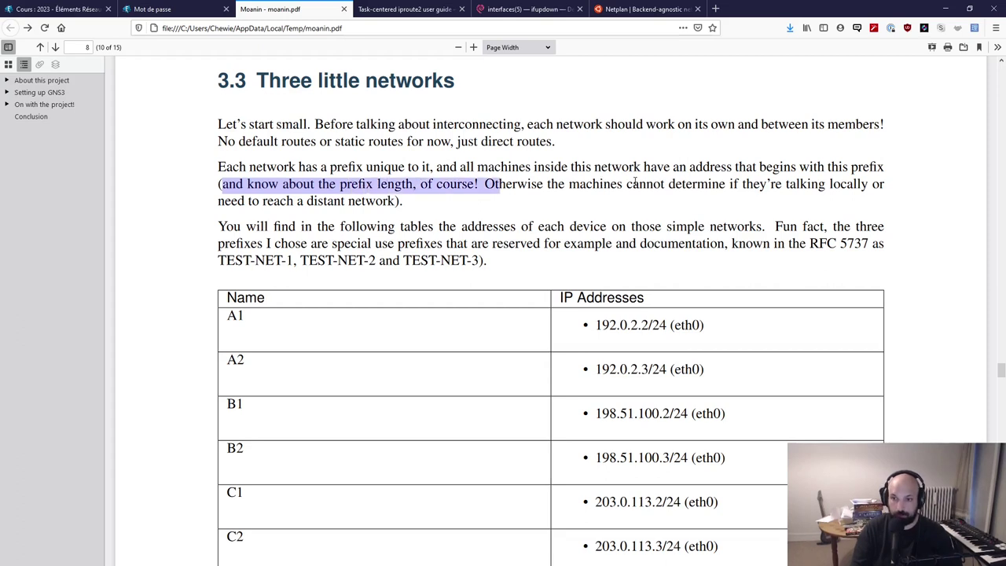
left_click_drag(691, 184, 734, 184)
left_click(800, 179)
left_click_drag(254, 200, 404, 201)
left_click(406, 203)
- Highlight "each device on those simple networks" and the mention of special use prefixes in the paragraph above the address table
scroll(356, 244, "down", 3)
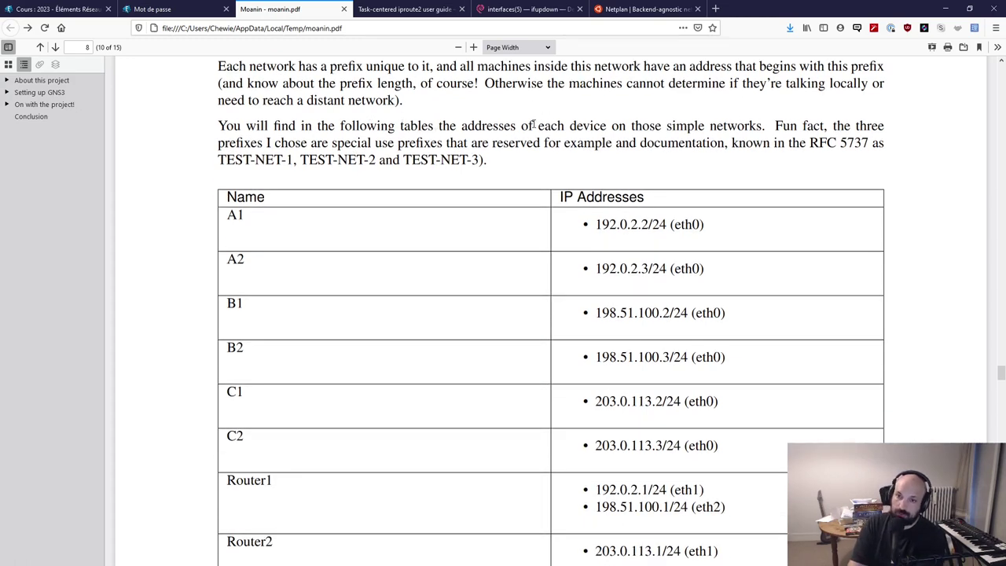
left_click_drag(533, 125, 761, 126)
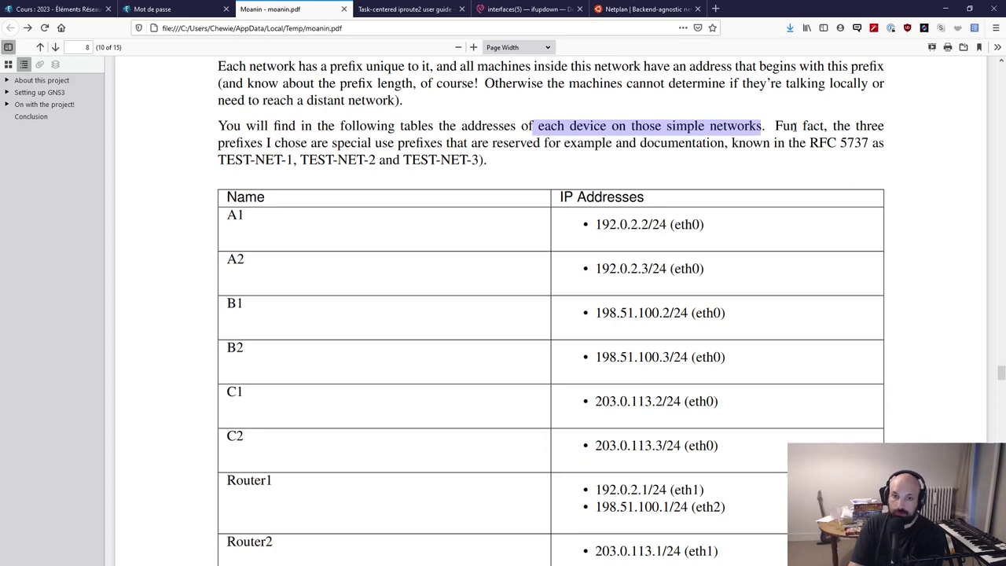
left_click_drag(261, 143, 363, 143)
left_click(397, 160)
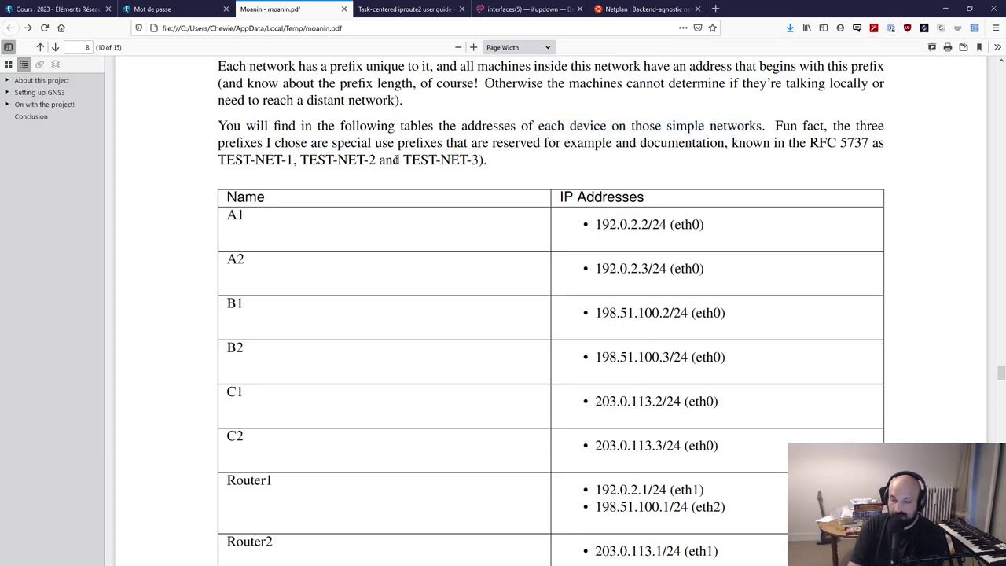
- Examine the table of IP addresses and interfaces for A1 to C2, Router1 and Router2, selecting text in it
scroll(642, 229, "down", 4)
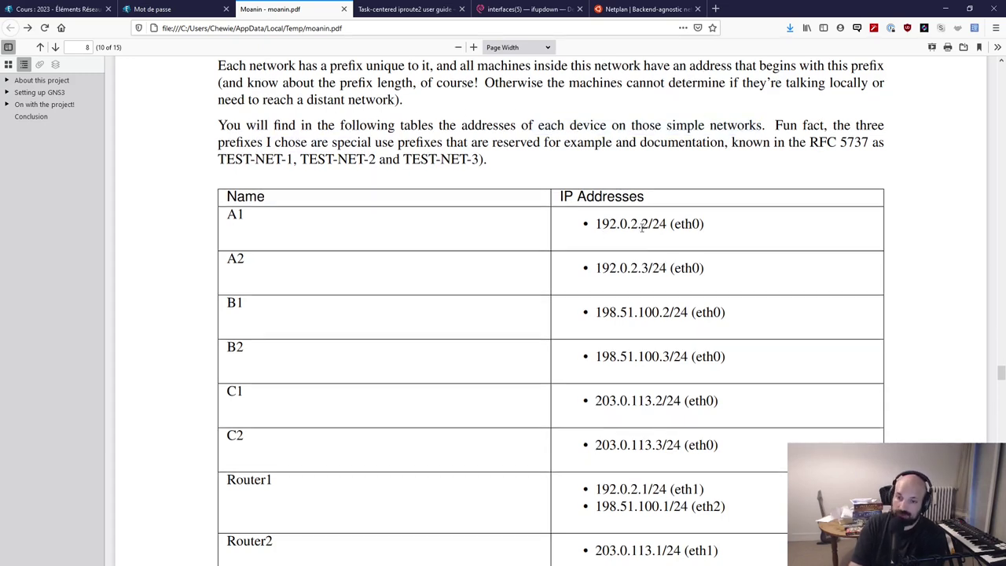
scroll(597, 252, "up", 3)
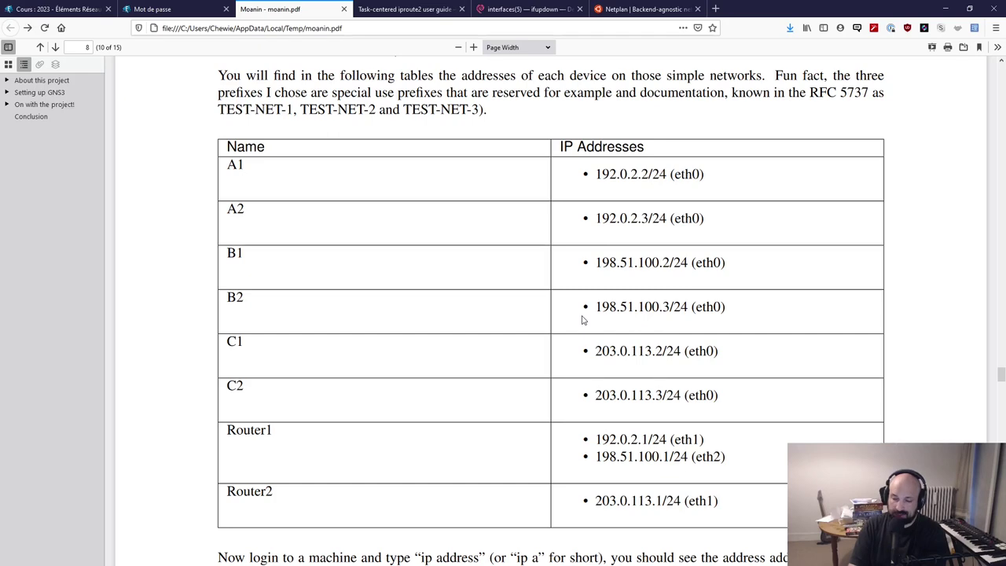
scroll(599, 250, "up", 3)
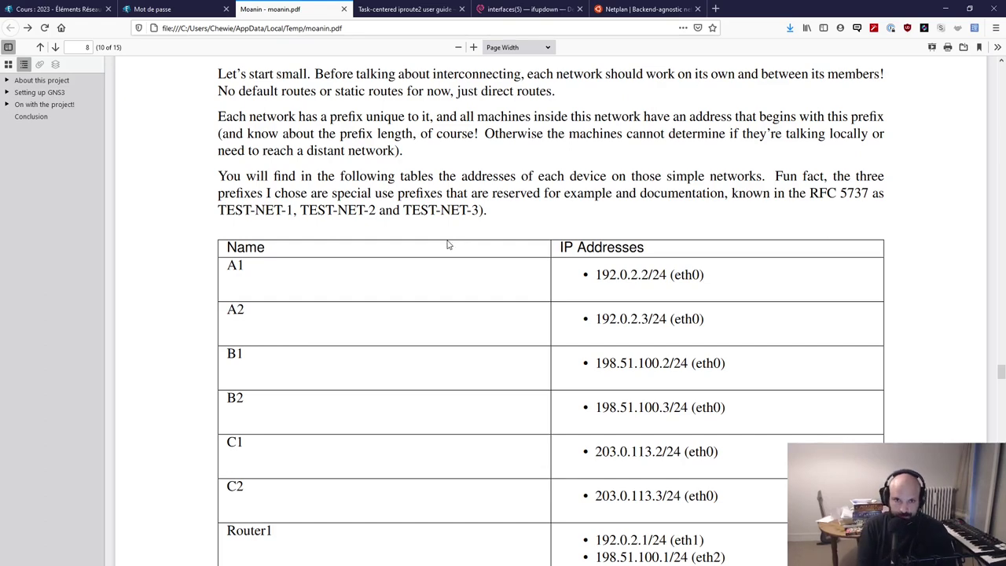
scroll(759, 353, "down", 7)
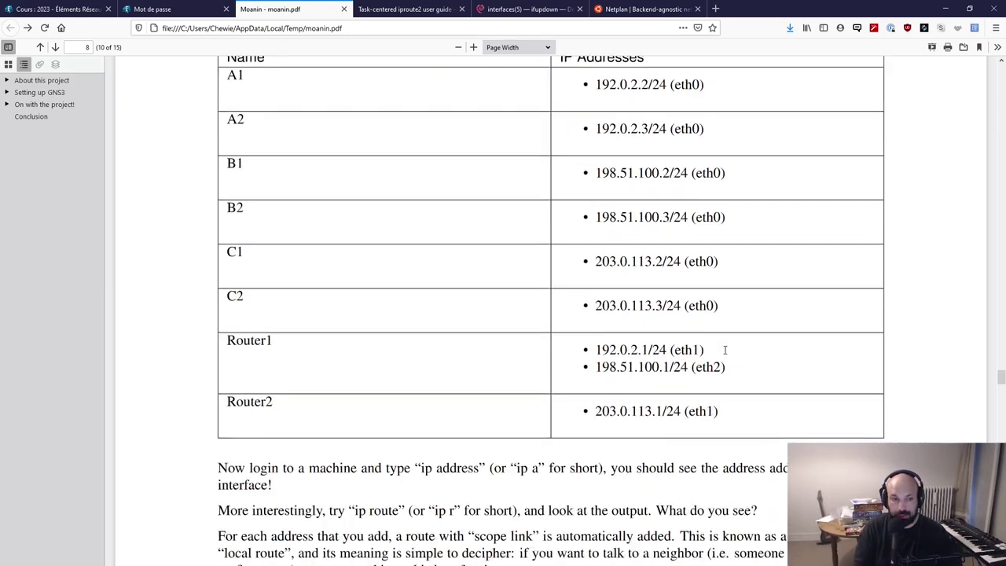
scroll(707, 349, "up", 3)
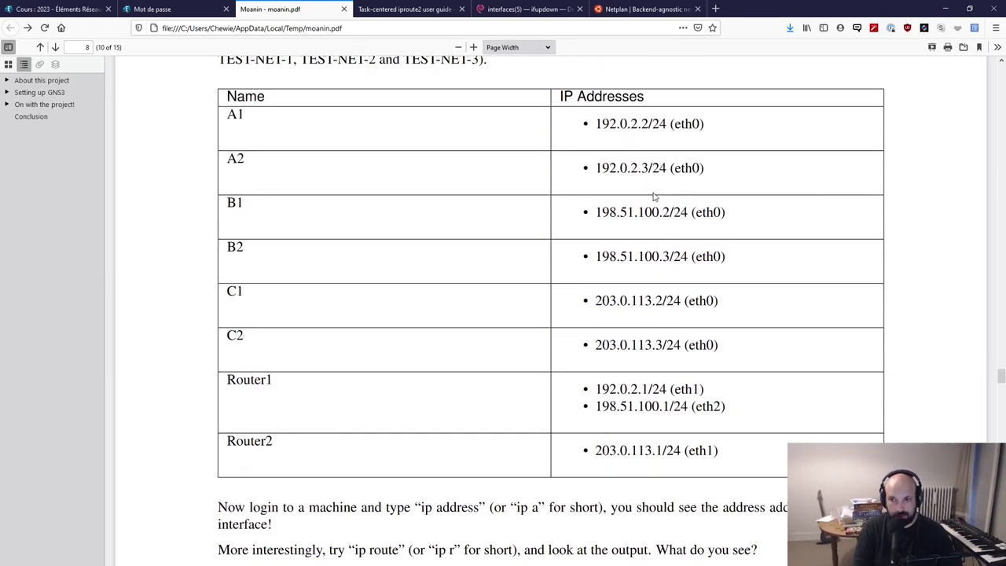
scroll(652, 336, "up", 3)
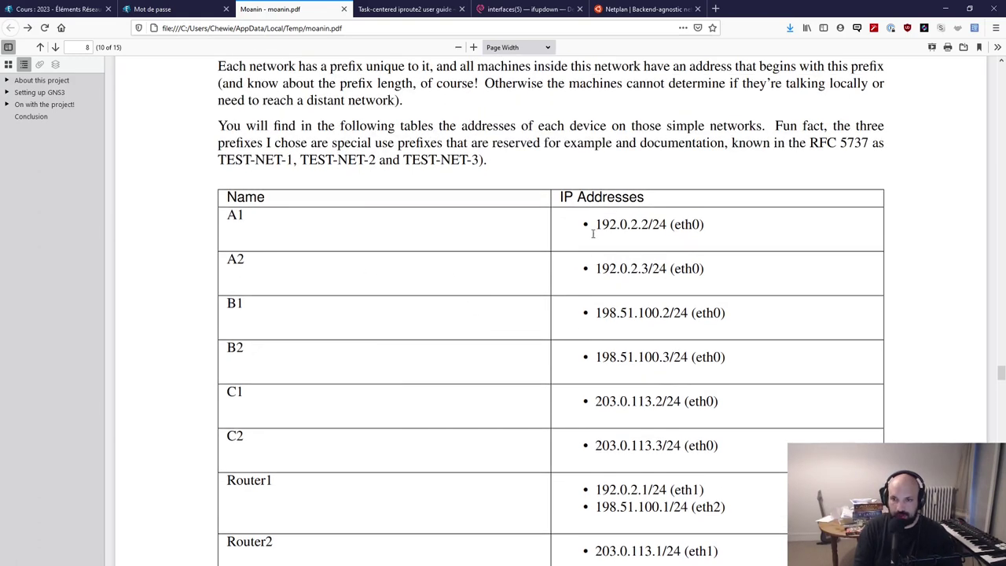
left_click_drag(593, 233, 657, 322)
left_click(754, 497)
key("ctrl+a")
left_click(232, 197)
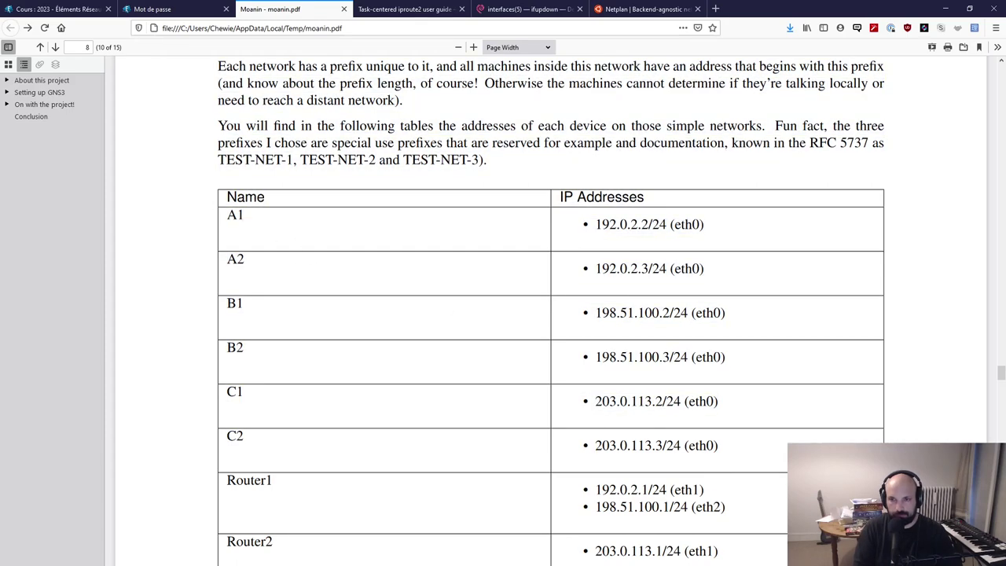
- Highlight the instruction below the address table to log in to a machine and run "ip address"
scroll(751, 468, "down", 3)
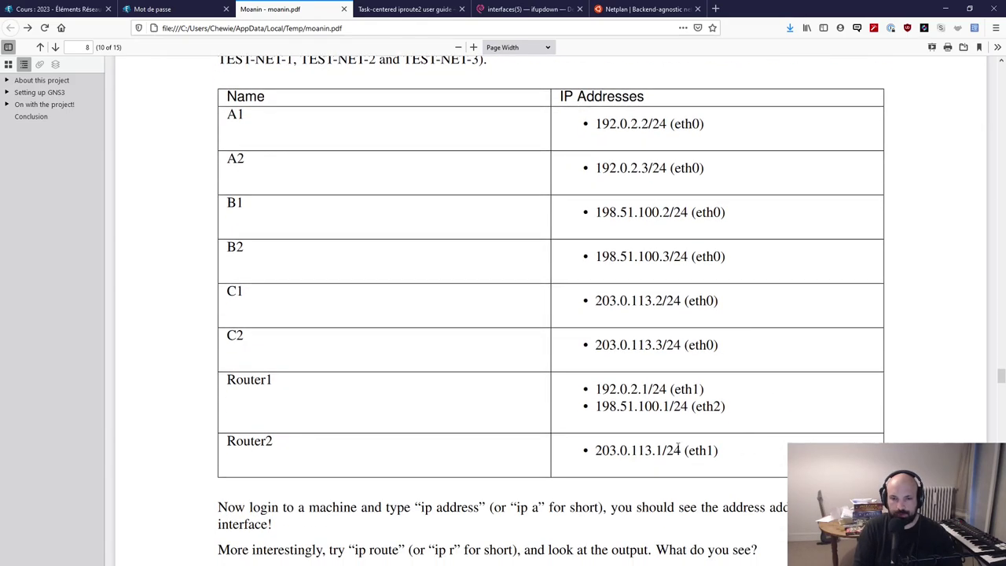
scroll(648, 454, "up", 2)
scroll(629, 452, "down", 4)
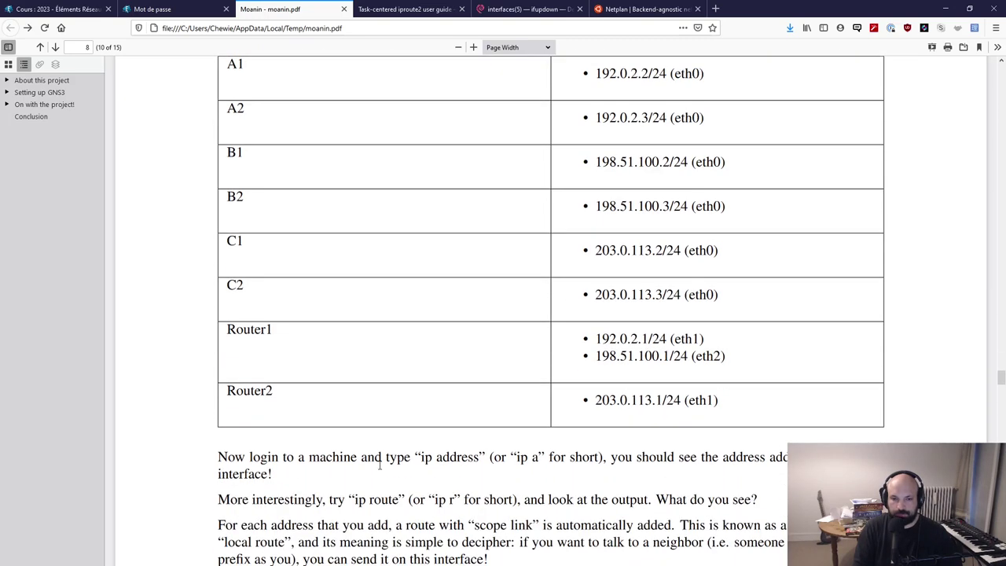
left_click_drag(220, 456, 787, 458)
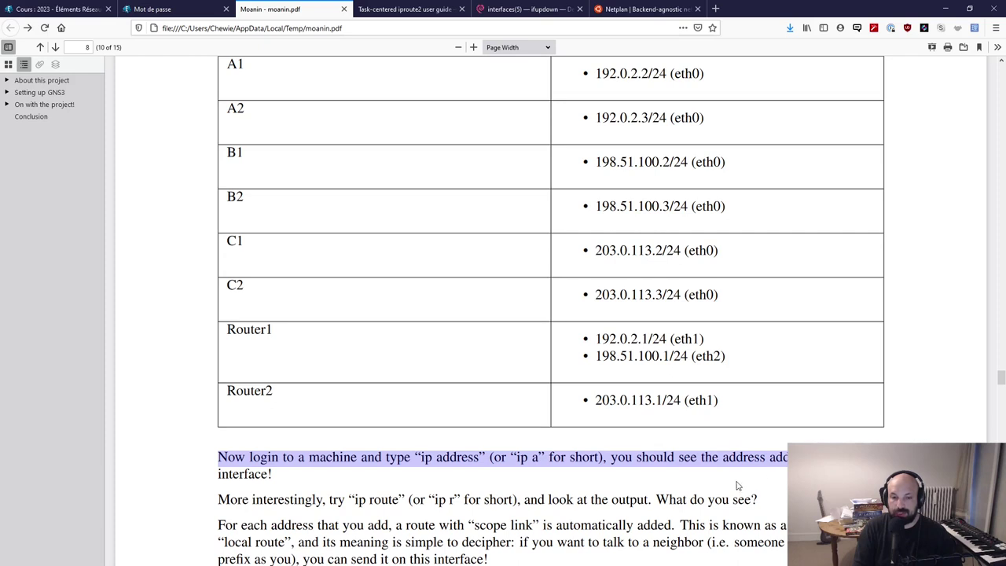
left_click_drag(736, 485, 290, 482)
left_click(290, 483)
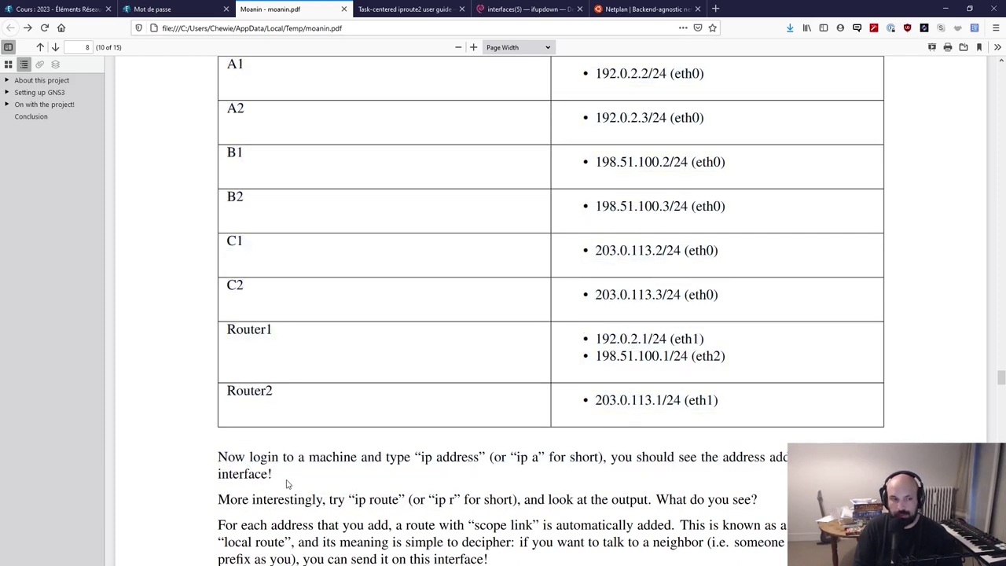
scroll(466, 440, "down", 2)
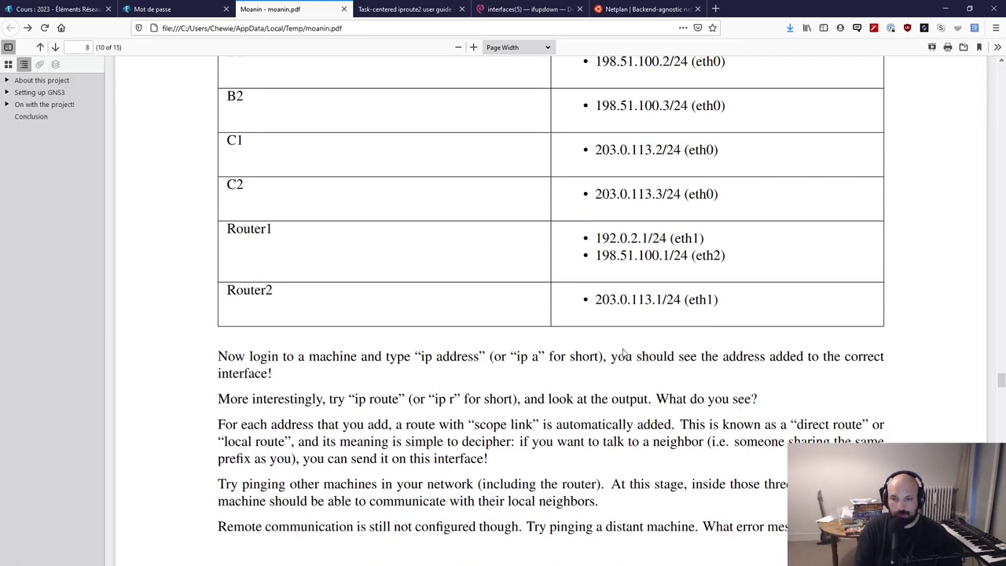
- Highlight the text about seeing the address added to the correct interface, plus A1's IP address in the address table
left_click_drag(623, 353, 713, 379)
scroll(691, 407, "up", 6)
scroll(662, 250, "down", 2)
scroll(662, 249, "down", 1)
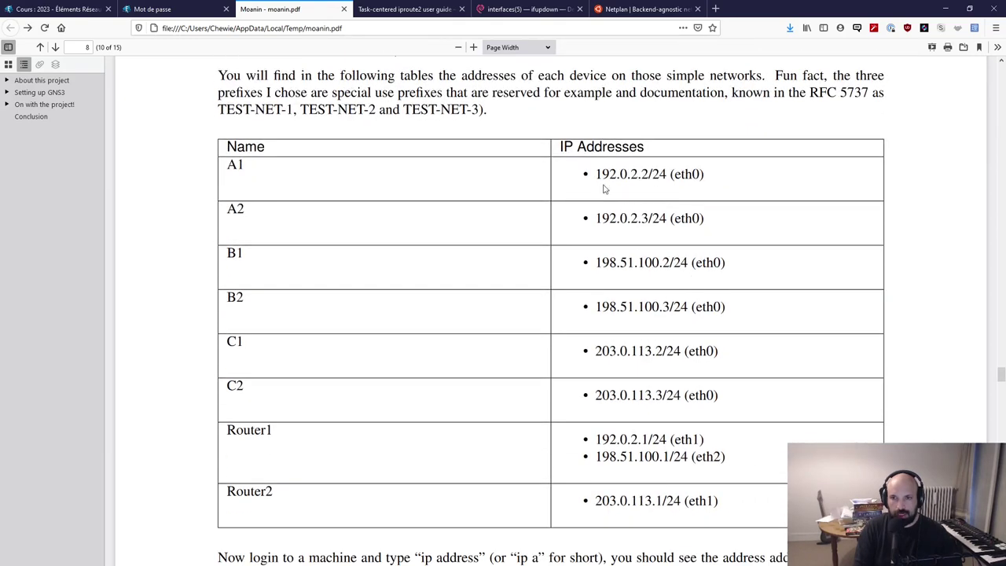
left_click_drag(596, 175, 676, 176)
left_click(595, 217)
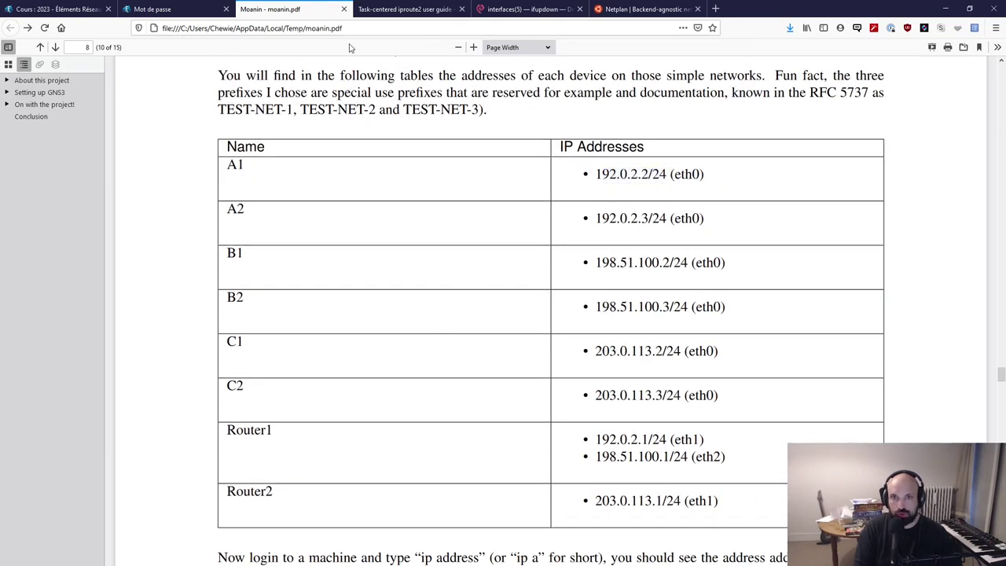
- Consult the Debian interfaces(5) manual page and the Task-centered iproute2 user guide as references for configuring addresses
left_click(511, 7)
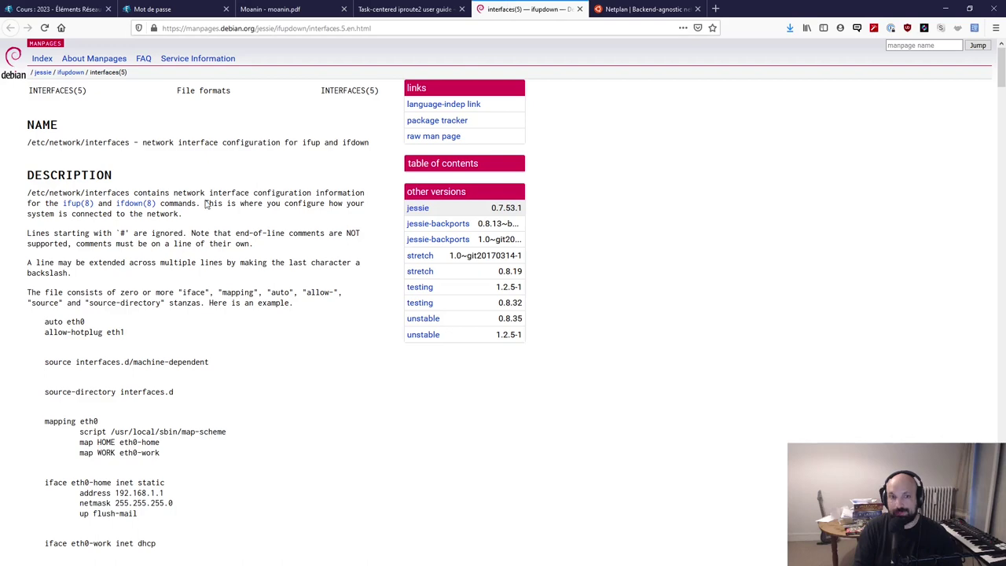
scroll(224, 377, "down", 6)
scroll(311, 303, "up", 3)
left_click(388, 7)
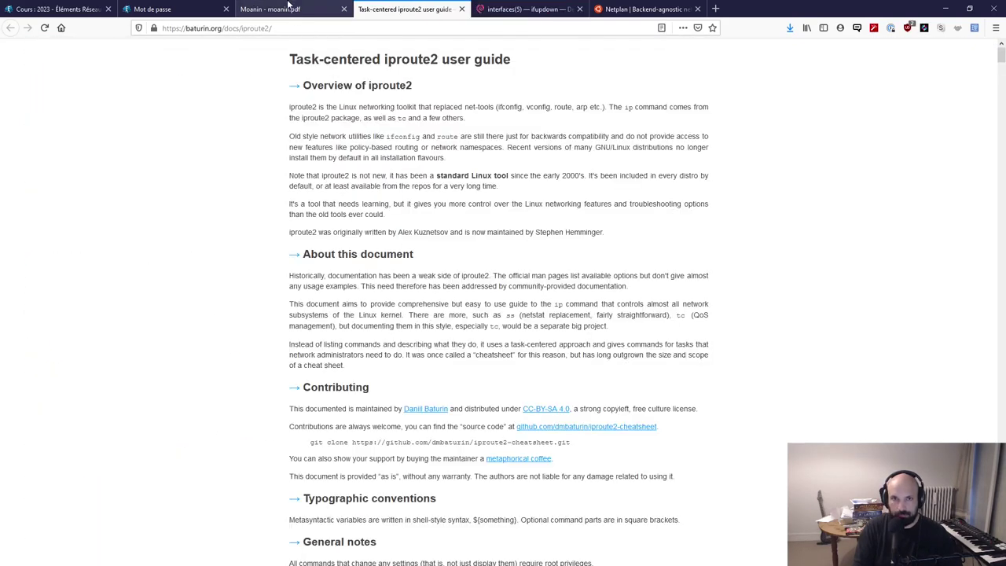
- Return to the address table in moanin.pdf and check it against the topology in GNS3
left_click(290, 8)
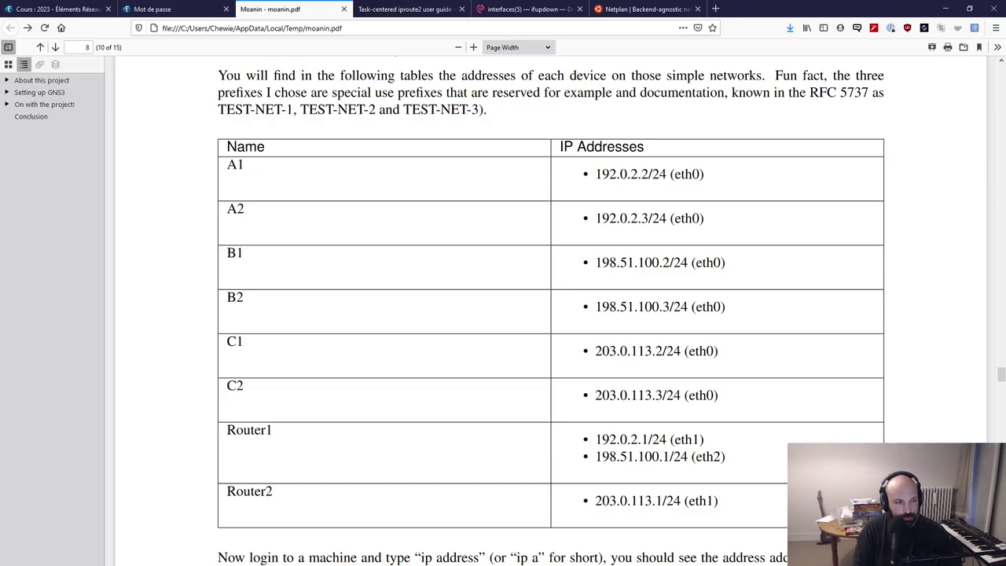
key("alt+Tab")
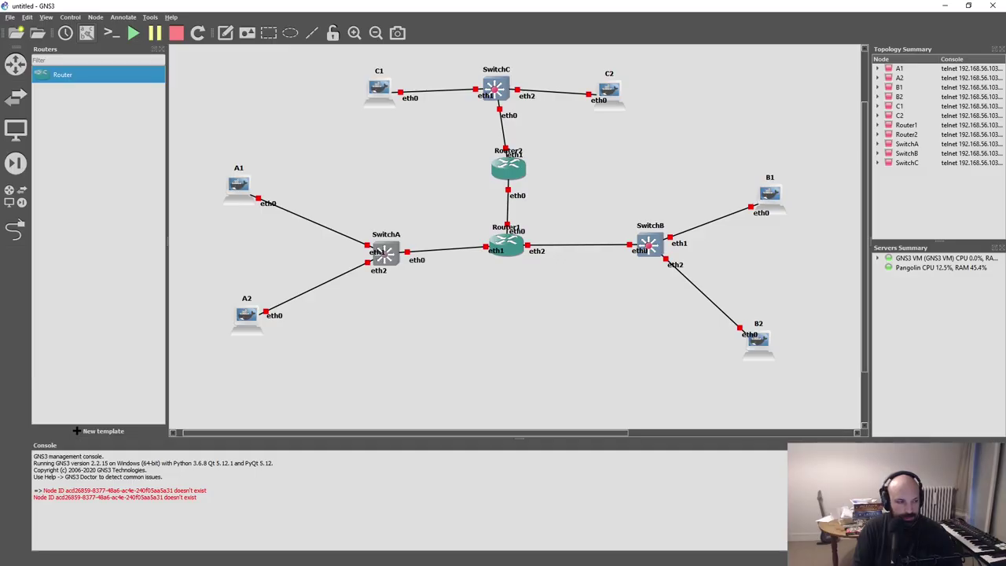
key("alt+Tab")
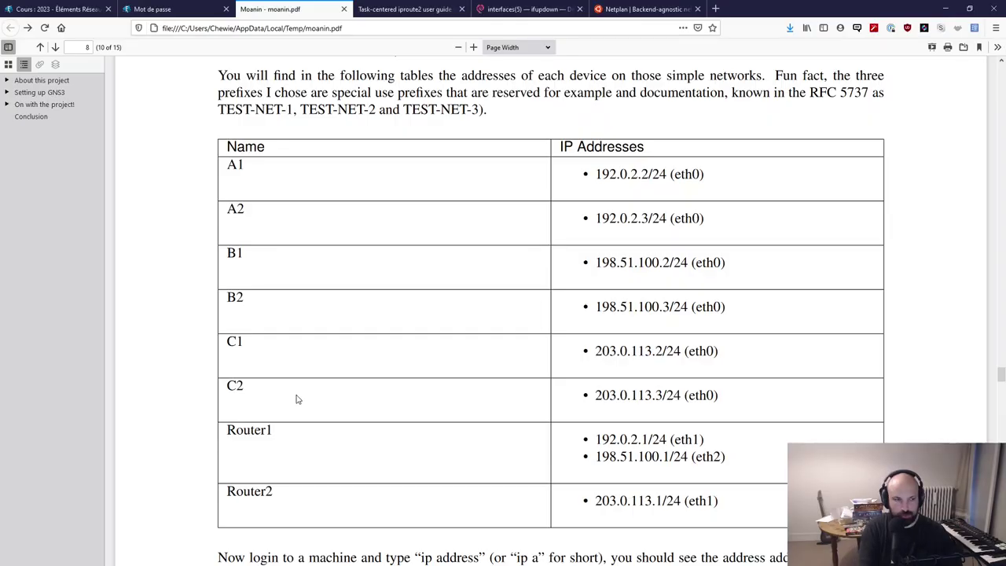
- Switch to GNS3 and start all devices in the topology
key("alt+Tab")
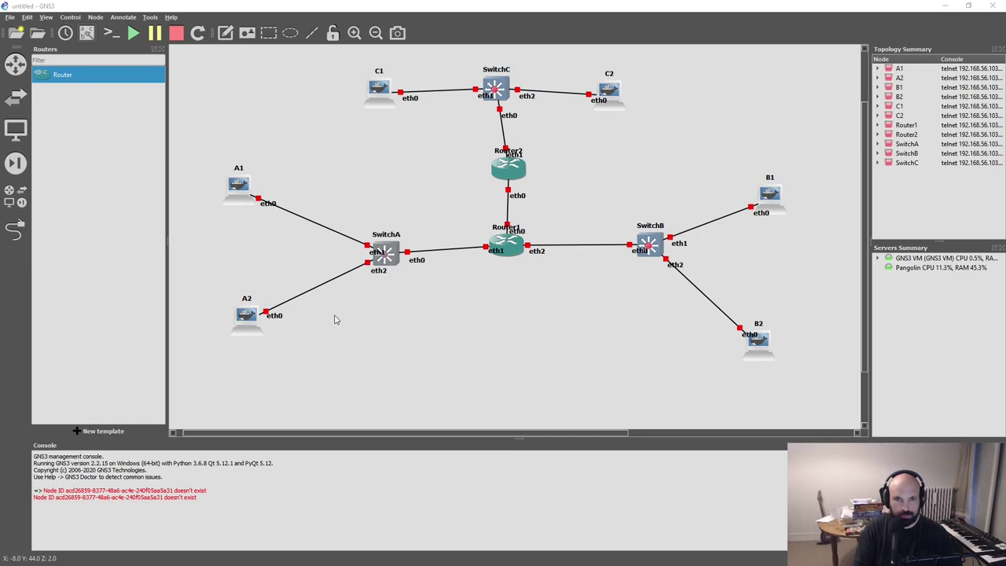
right_click(238, 189)
left_click(213, 205)
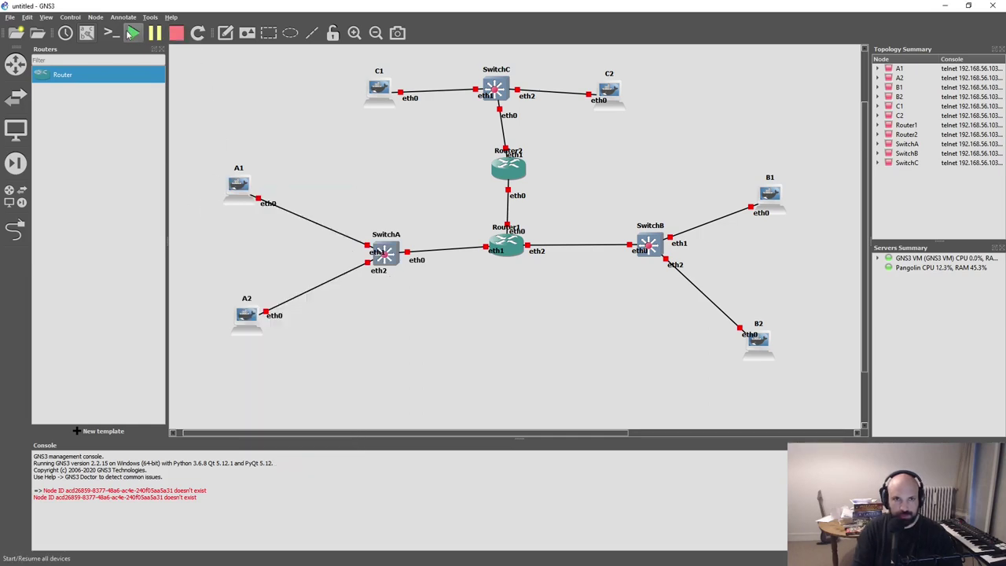
left_click(133, 33)
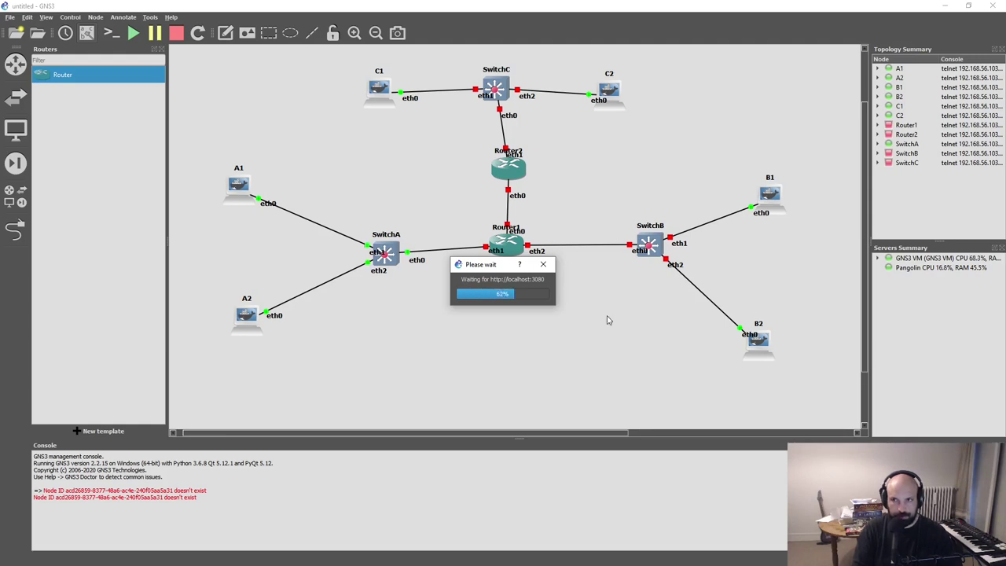
- Open the console of A1 and edit /etc/network/interfaces in vim
double_click(245, 185)
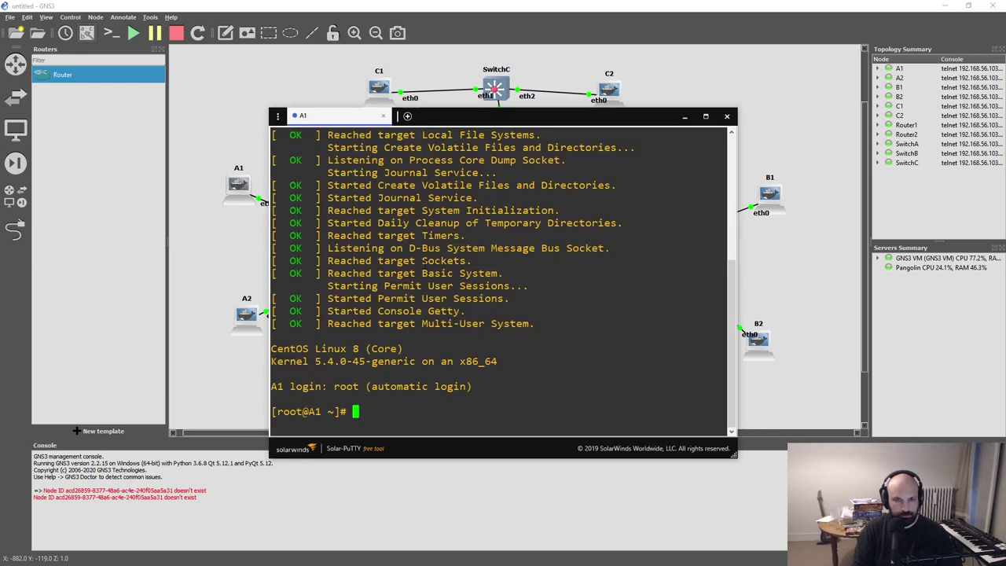
type("vim /")
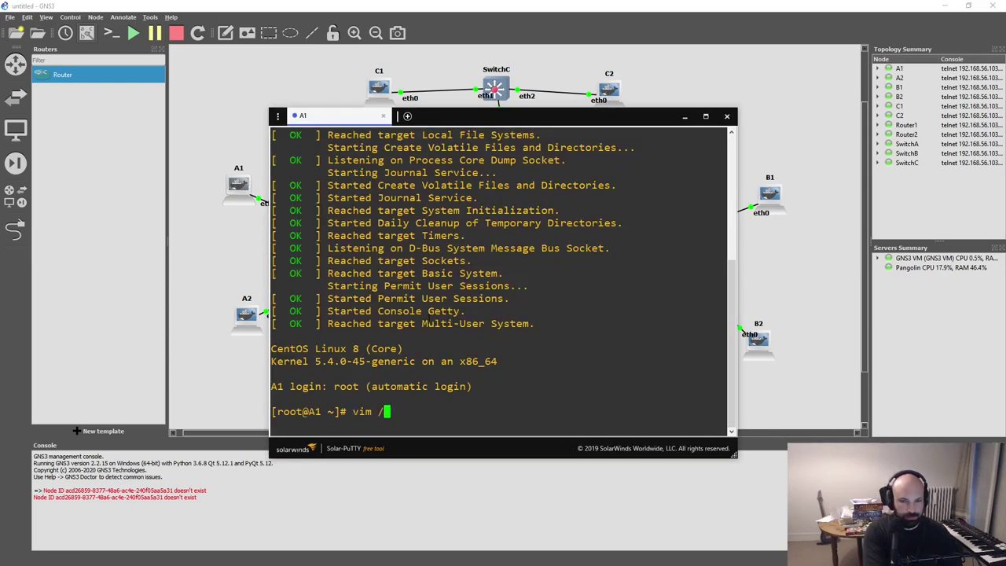
type("etc/")
key("BackSpace")
type("c/nt")
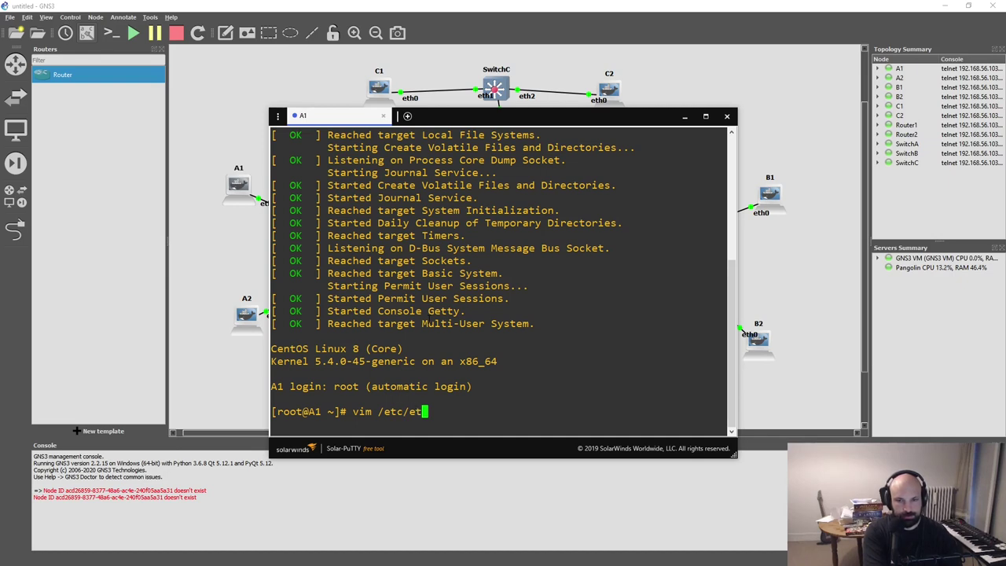
key("BackSpace")
type("etwork/")
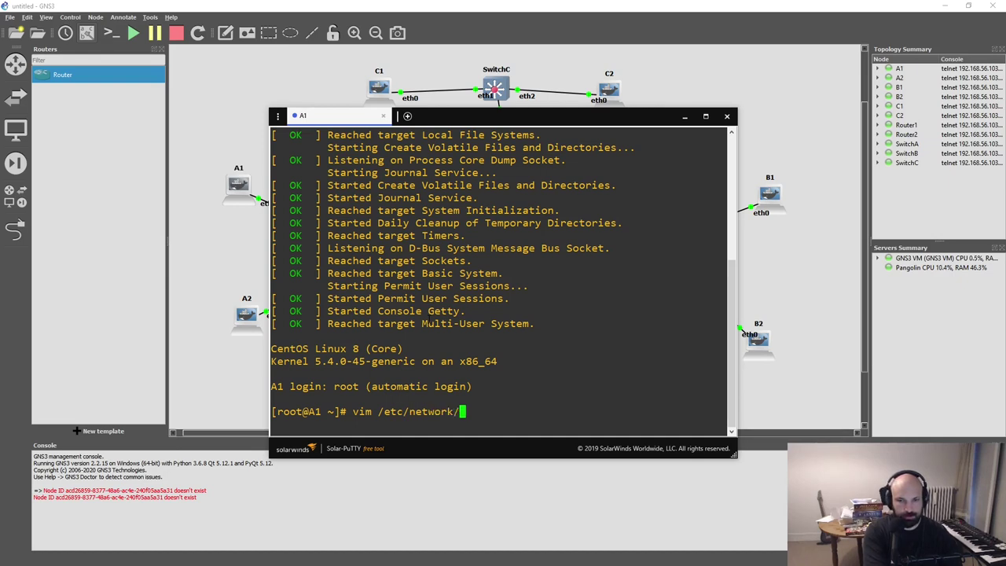
type("interfaces")
key("Return")
- Uncomment the whole static eth0 block in A1's interfaces file, from the auto line to the nameserver line
key("Down")
key("Down")
key("Down")
key("Down")
key("Down")
key("Down")
key("Down")
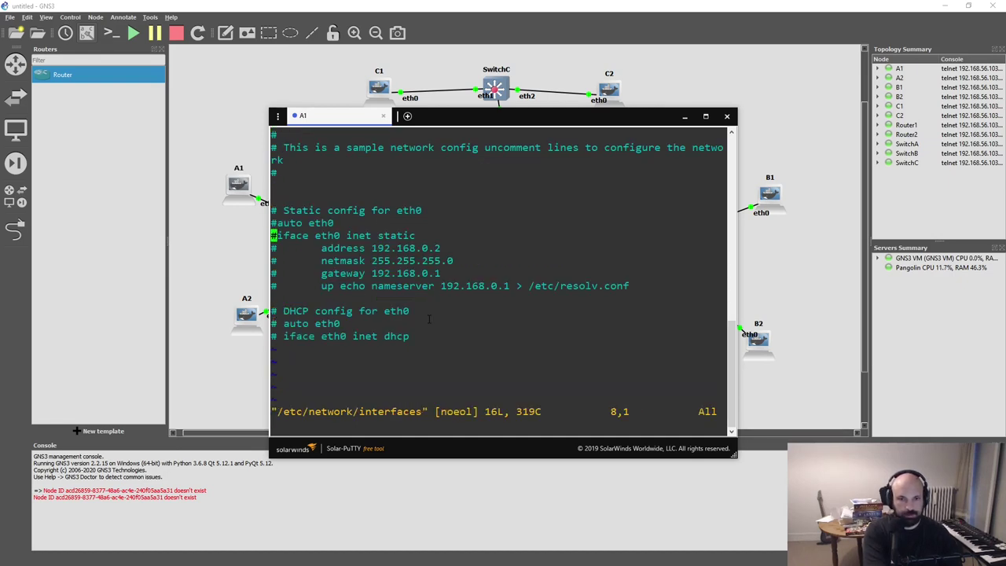
key("Up")
key("ctrl+v")
key("Down")
key("Down")
key("Down")
key("Down")
key("Down")
key("x")
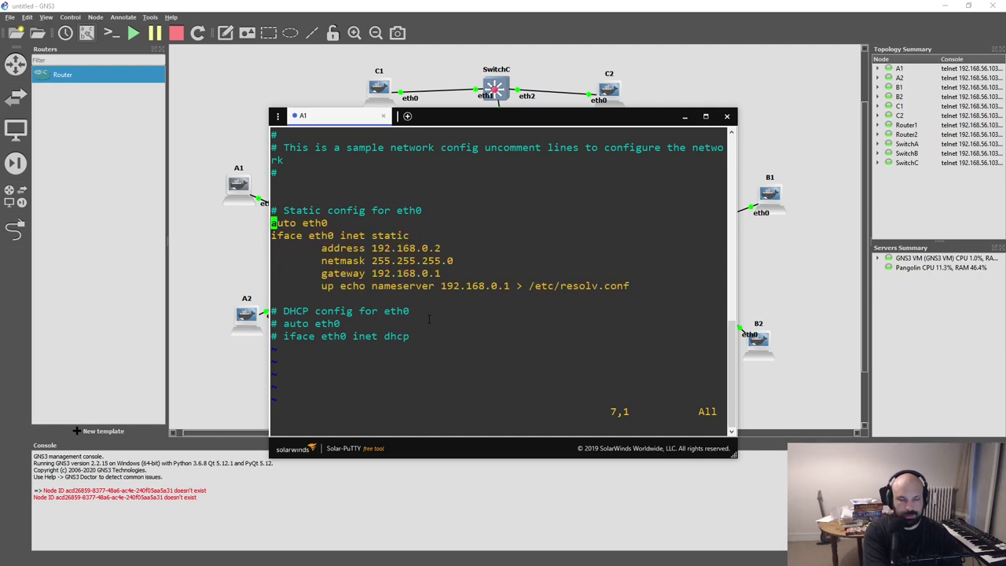
- Delete the nameserver line from A1's static eth0 block and save the file
key("Down")
key("Down")
key("Down")
key("Down")
key("Down")
key("Down")
key("Up")
key("d")
key("d")
type(":")
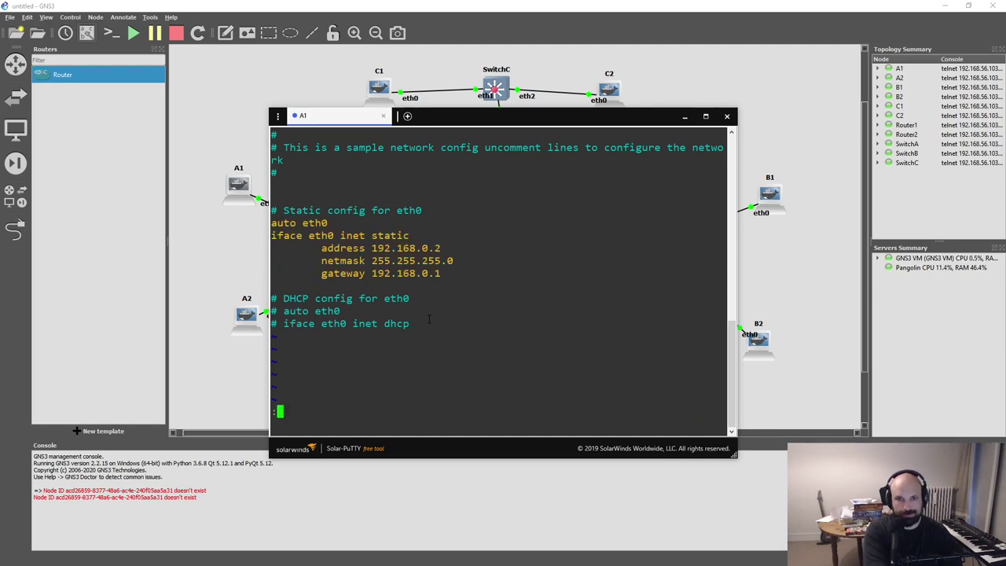
type("w")
key("Return")
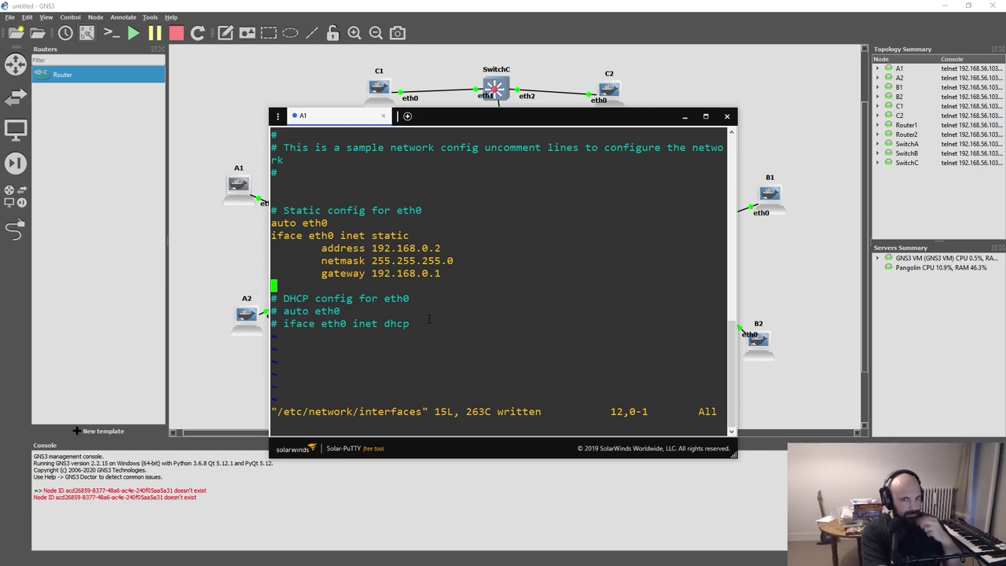
- Set the static eth0 address in A1's interfaces file to 192.0.2.2
key("Up")
key("Up")
key("Up")
key("End")
key("shift+b")
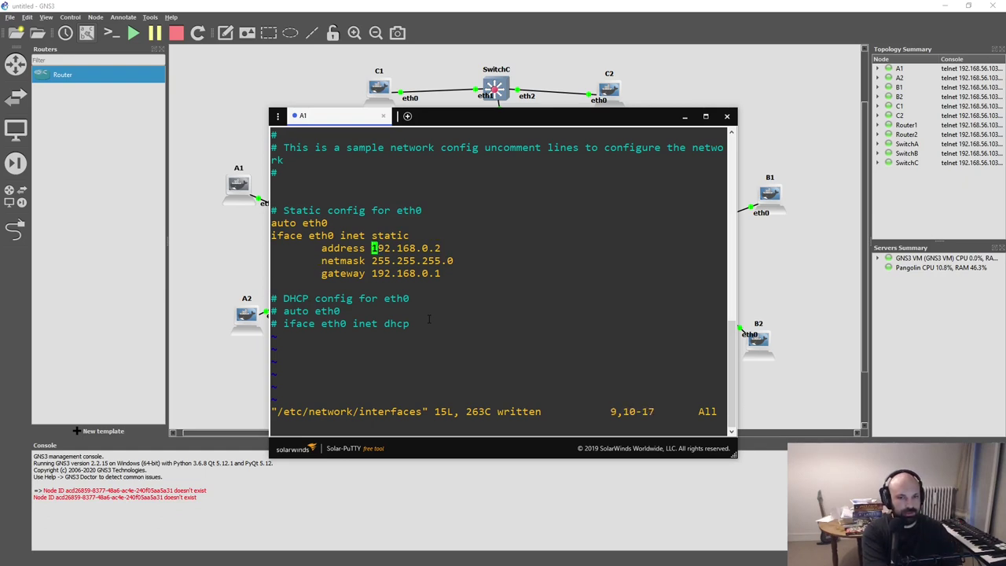
key("shift+c")
type("192.0")
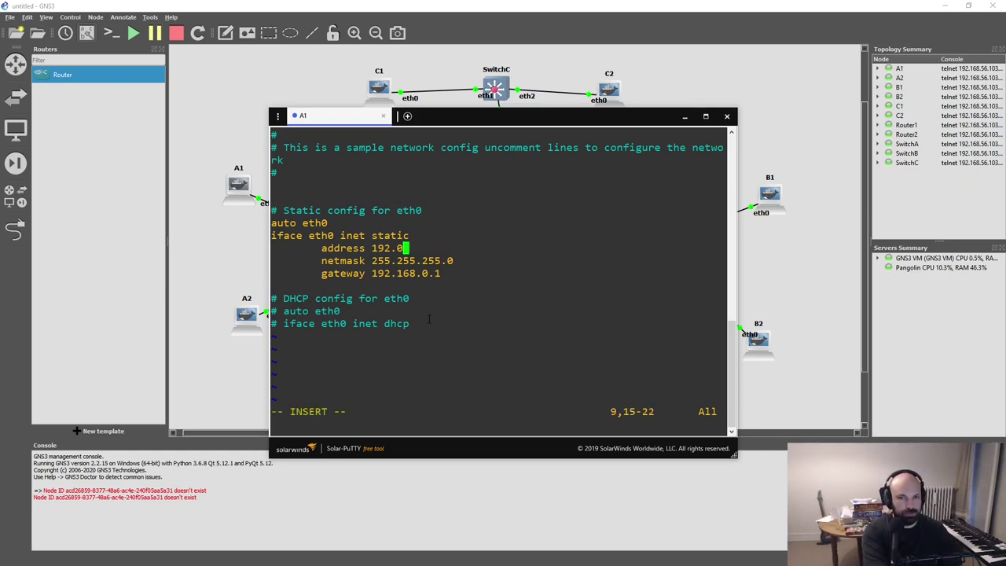
type(".2.2")
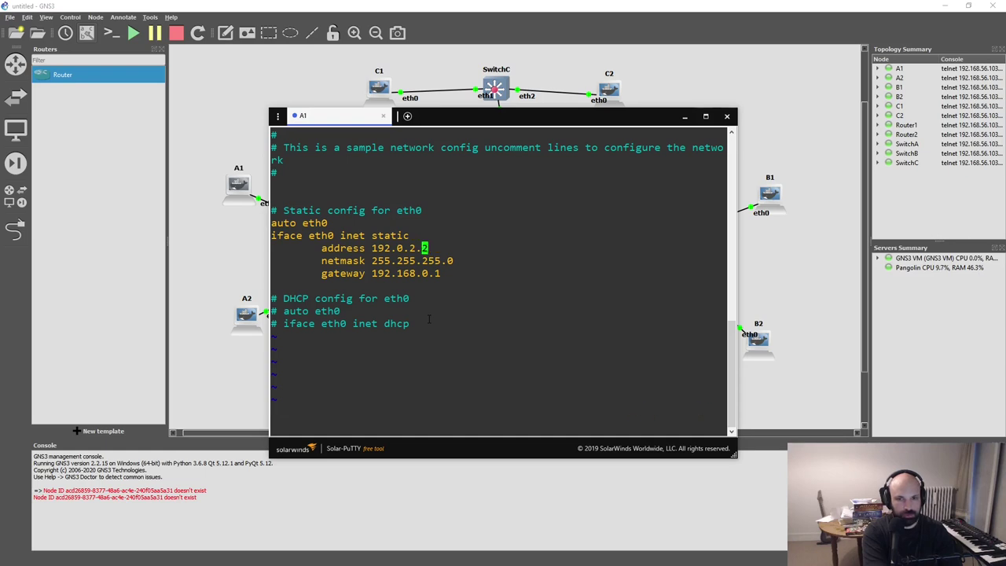
- Try appending the /24 prefix length to A1's static address
type("/24")
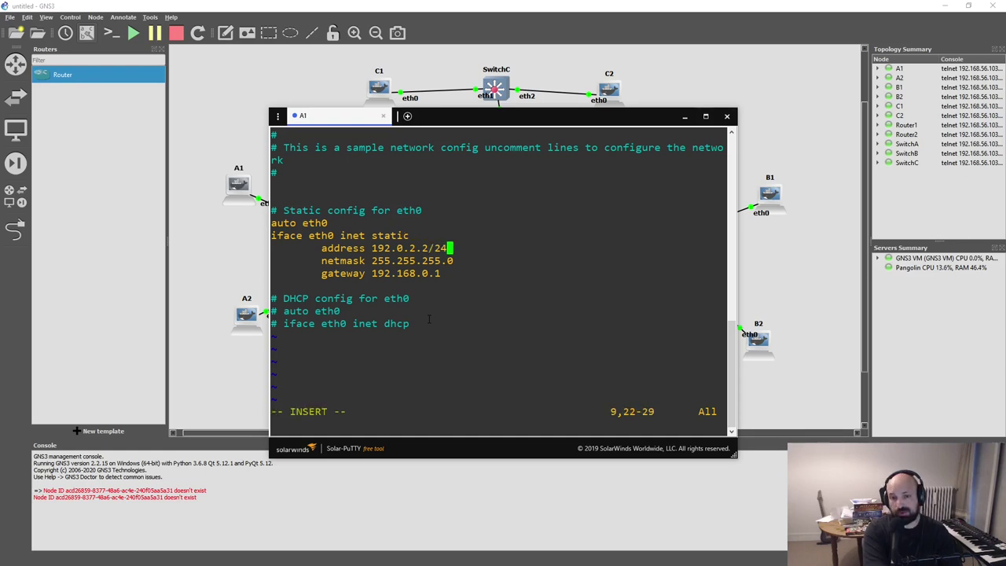
key("Escape")
key("Up")
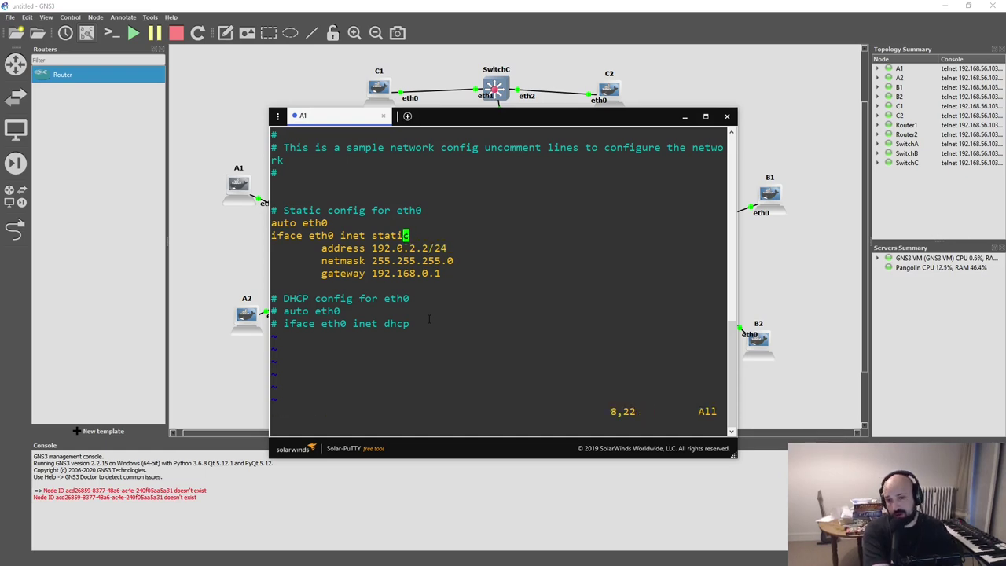
key("Down")
key("Up")
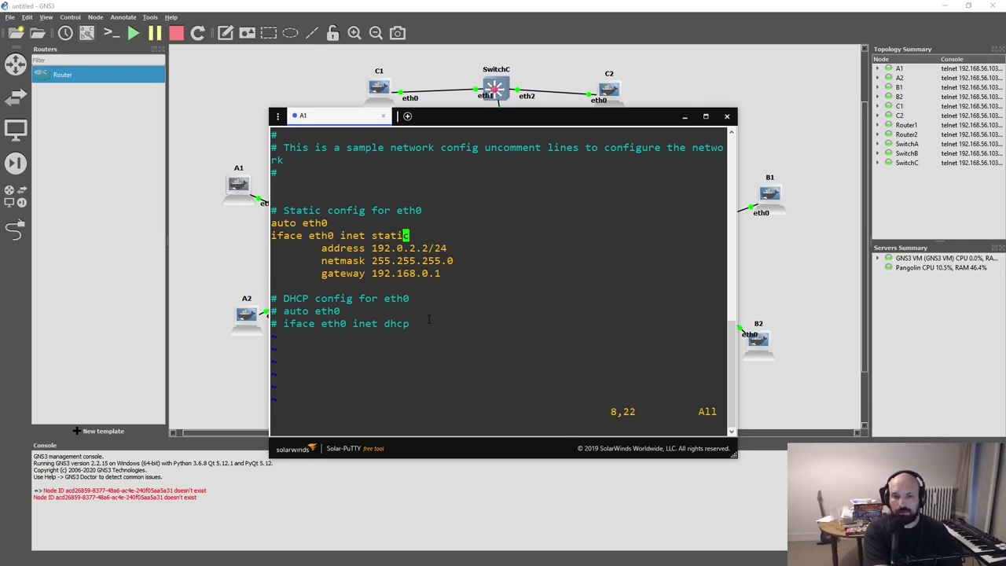
key("Down")
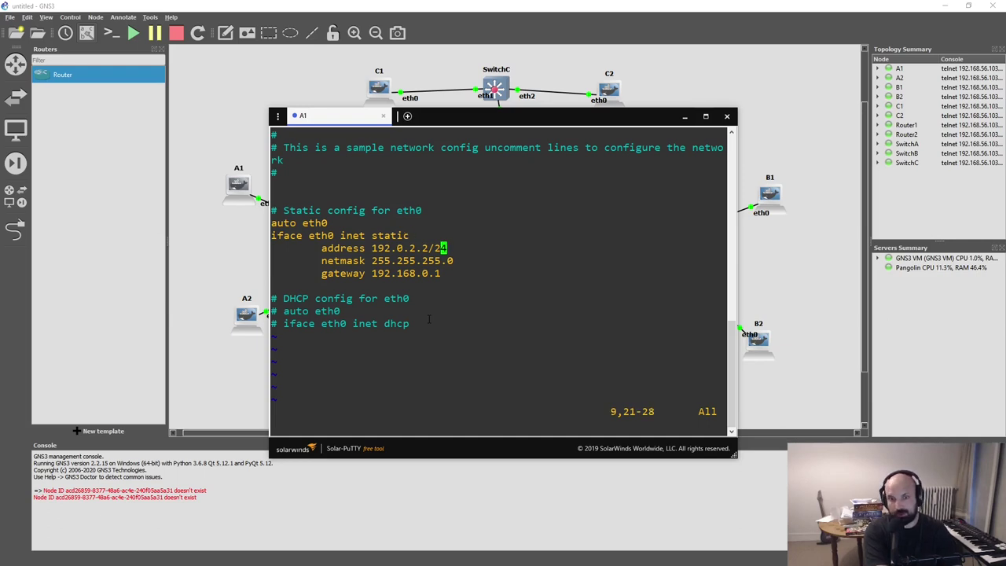
- Undo the /24 suffix on A1's address and save the interfaces file
type("u:w")
key("Return")
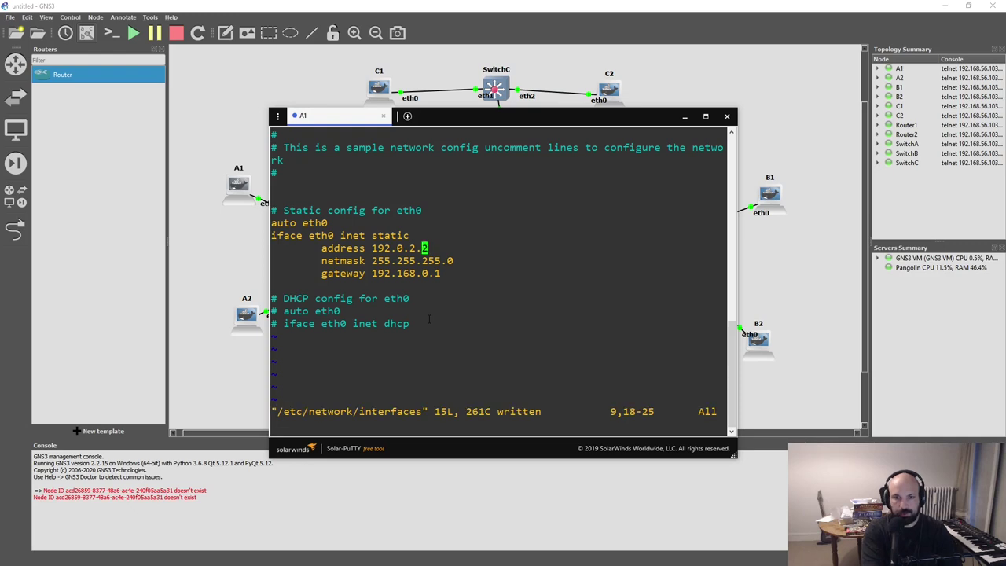
key("Down")
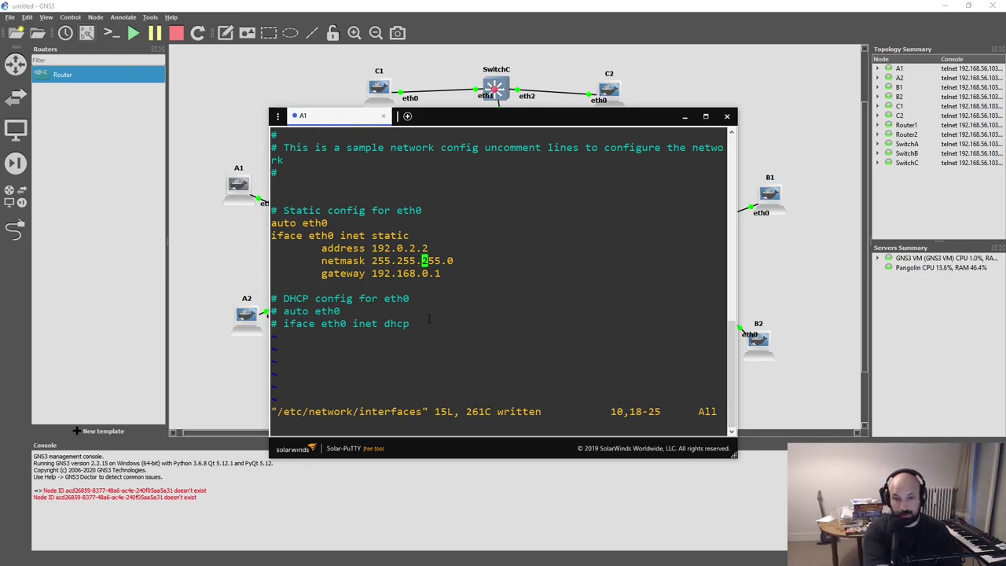
key("B")
key("Down")
key("Up")
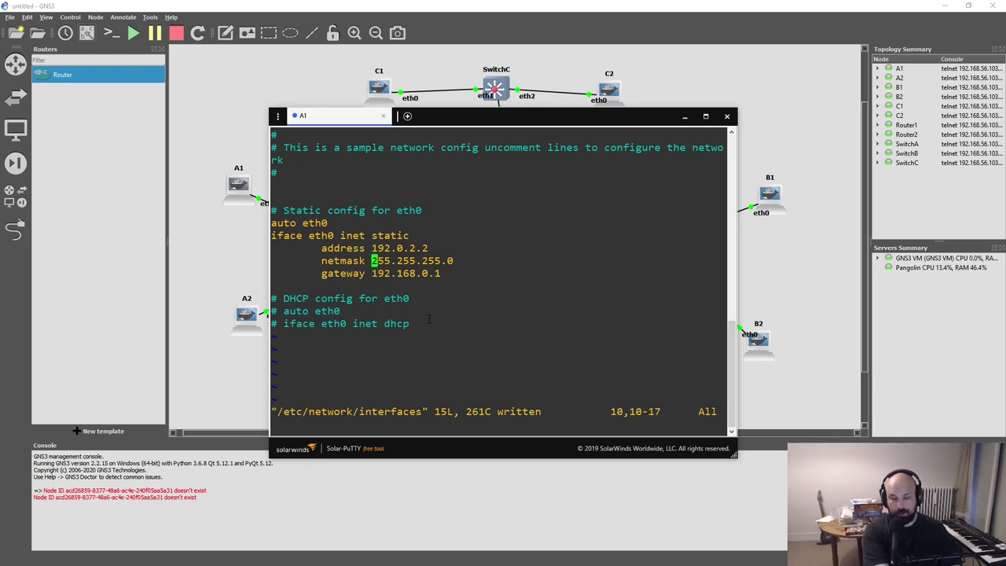
key("w")
key("w")
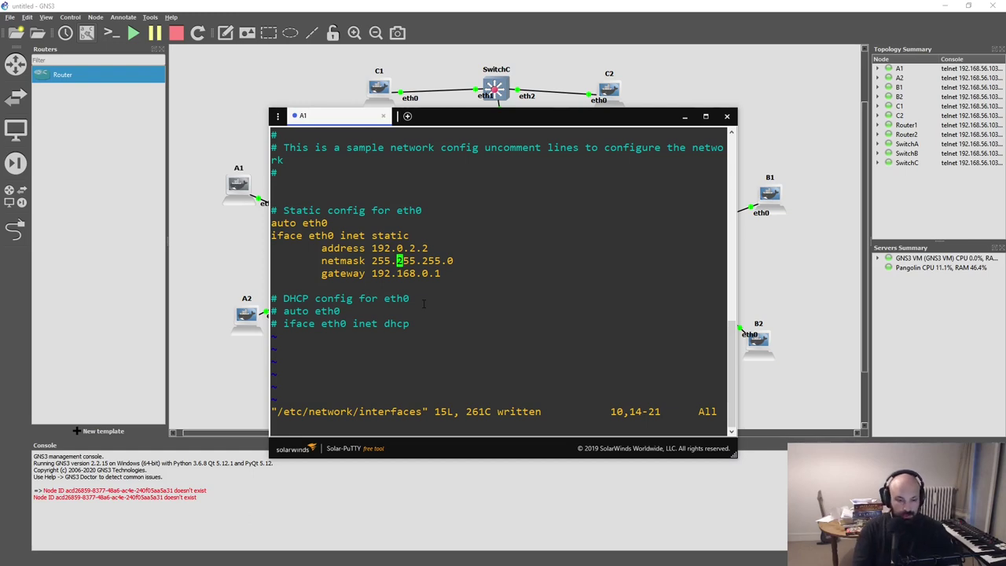
- Delete the gateway line from A1's static eth0 block and write the file
key("Down")
key("Down")
key("Up")
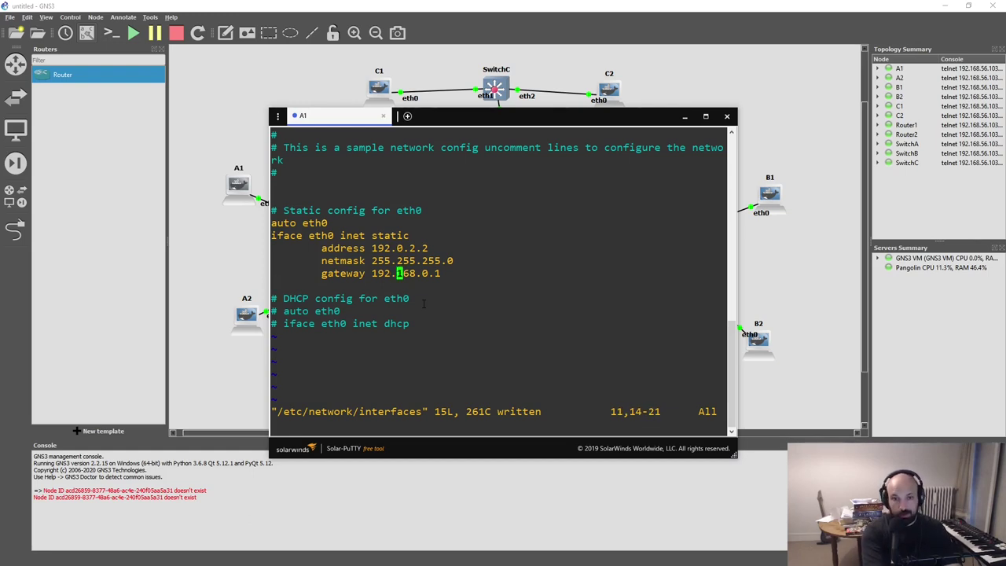
key("b")
key("b")
key("b")
key("d")
key("d")
type(":w")
key("Return")
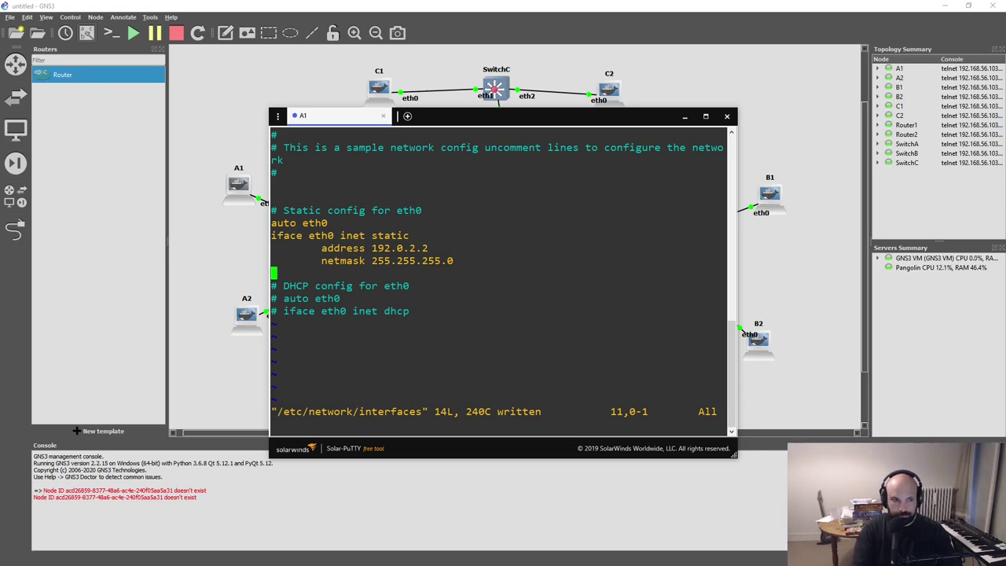
- Save A1's interfaces file once more and quit vim
key("alt+Tab")
left_click_drag(240, 191, 316, 192)
left_click(313, 189)
key("alt+Tab")
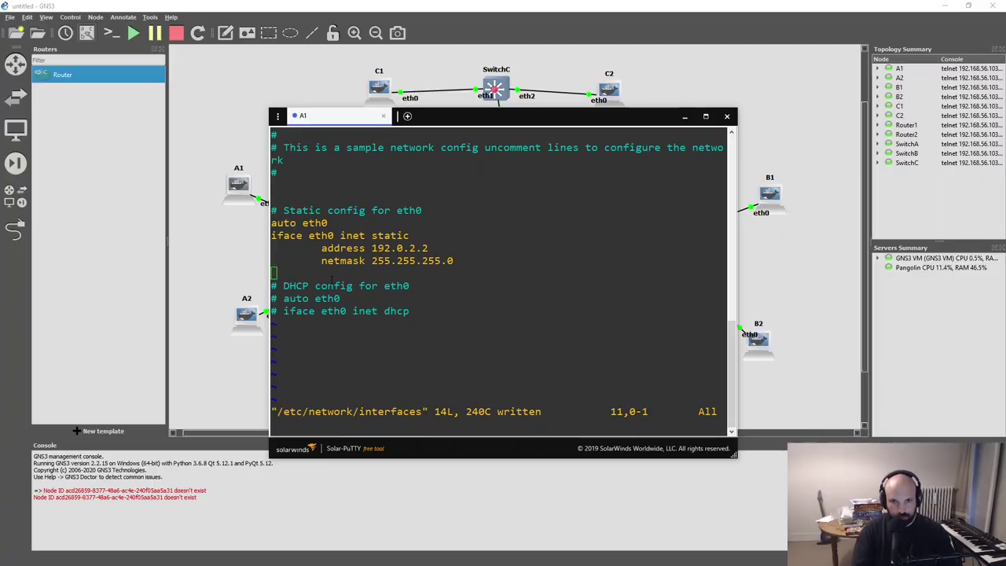
type(":")
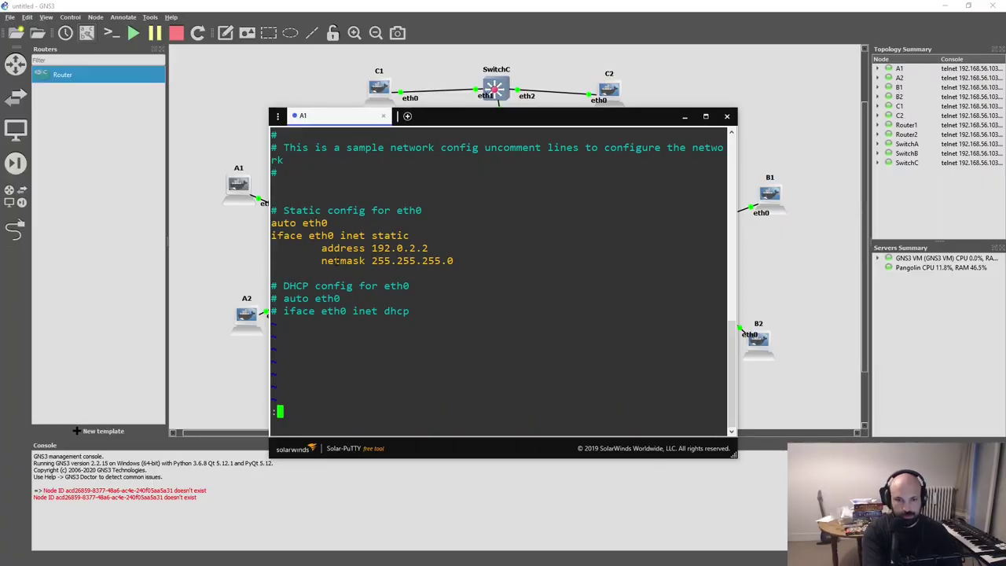
type("w")
key("Return")
type(":q")
key("Return")
- Open the console of A2 and edit /etc/network/interfaces in vim
left_click(250, 328)
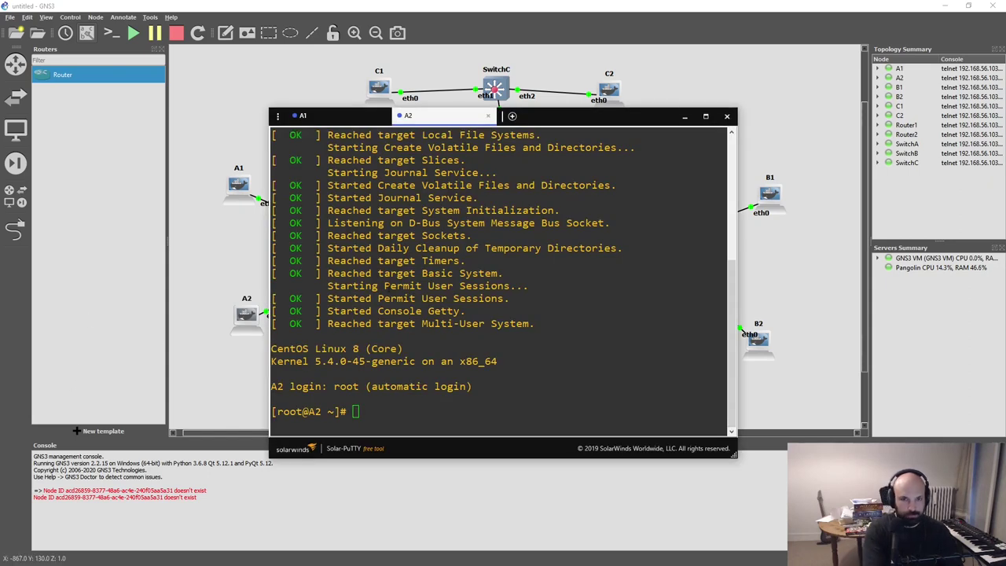
left_click(378, 260)
type("vim /etc/network/interfaces")
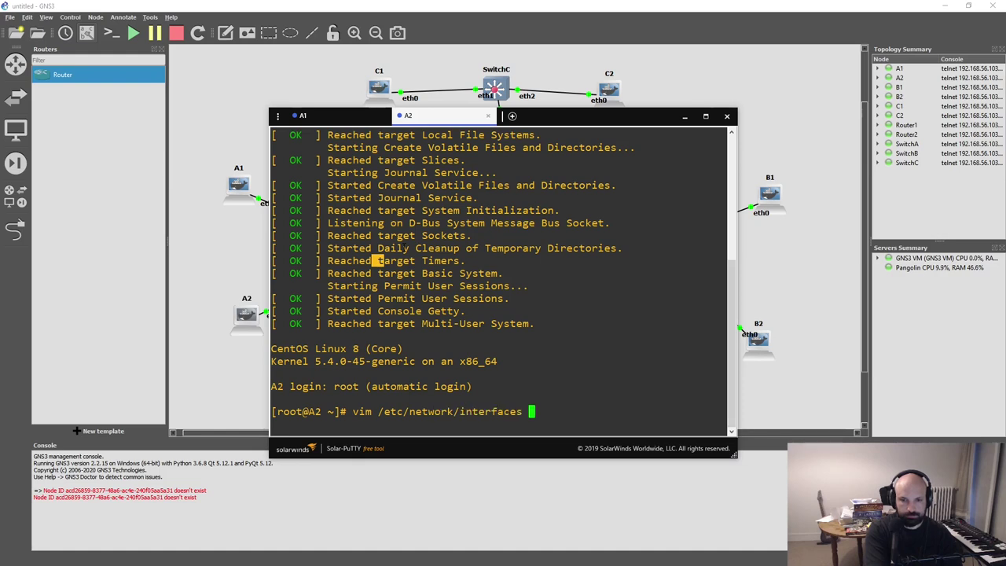
key("Return")
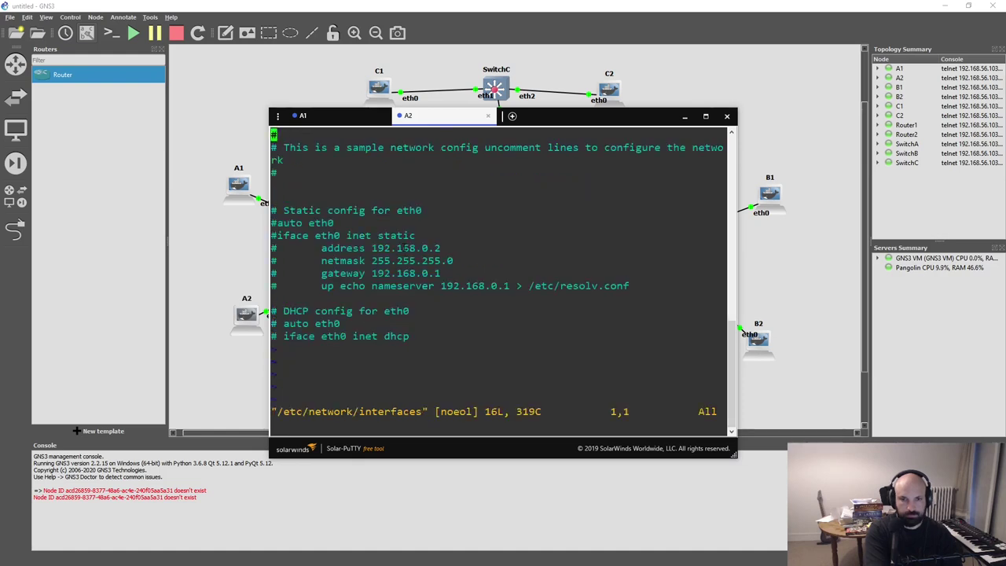
- Uncomment the whole static eth0 block in A2's interfaces file, from the auto line to the nameserver line
key("j")
key("j")
key("j")
key("j")
key("j")
key("k")
key("ctrl+v")
key("j")
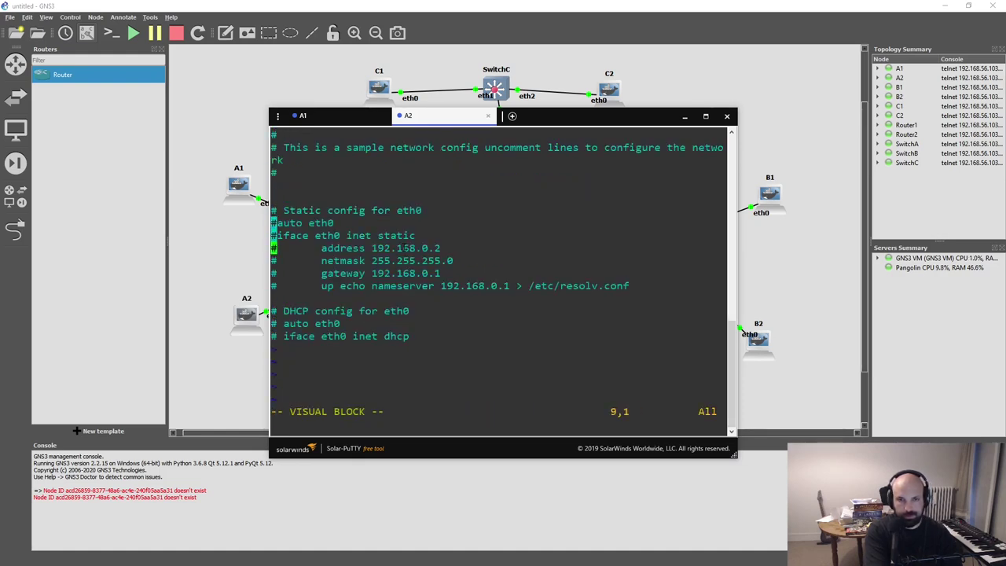
key("j")
key("j")
key("j")
key("j")
key("x")
- Delete the gateway and nameserver lines from A2's static eth0 block and save the file
key("j")
key("j")
key("j")
key("j")
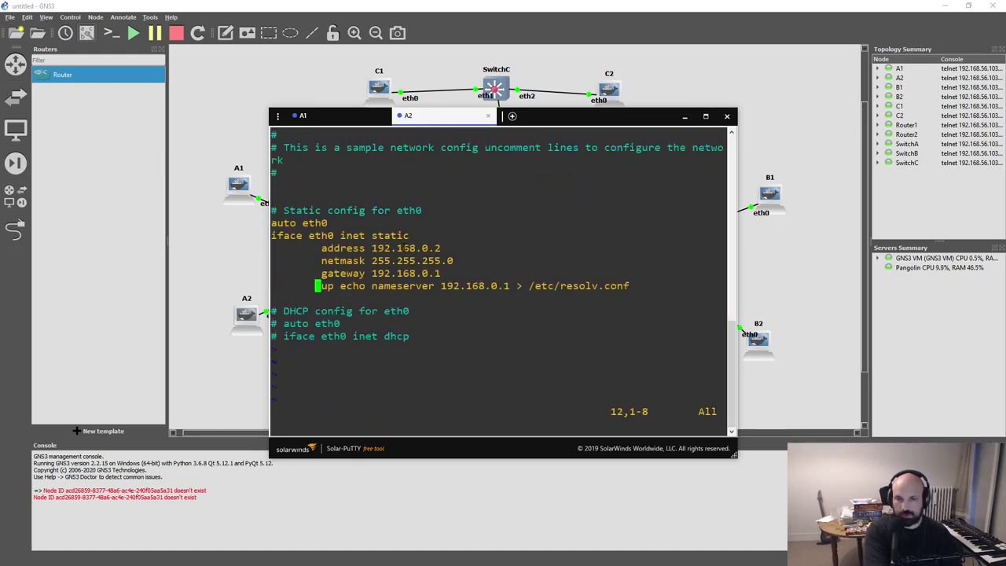
key("d")
key("d")
key("d")
key("d")
type(":w")
key("Return")
- Set the static eth0 address in A2's interfaces file to 192.0.2.3
key("k")
key("k")
key("w")
key("w")
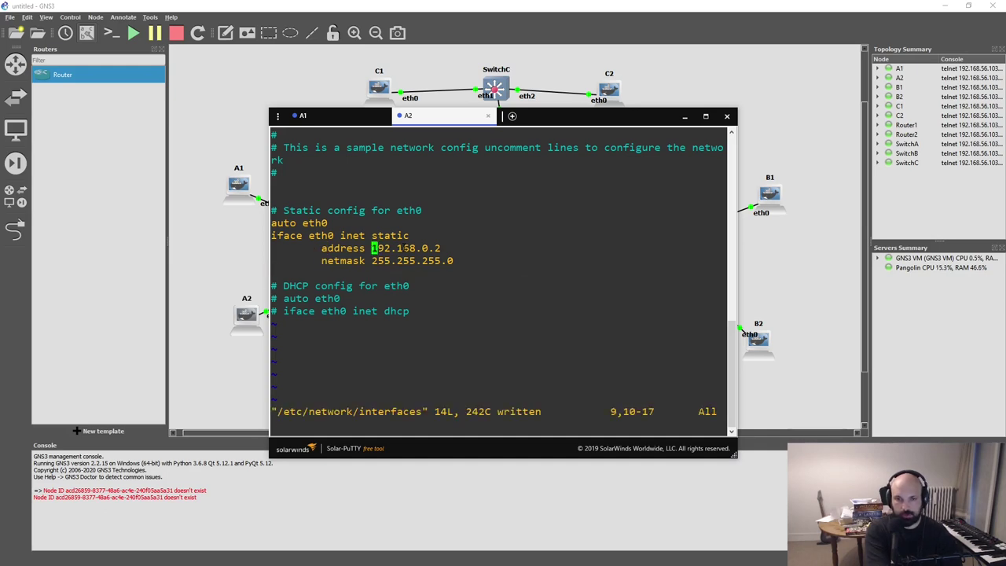
key("shift+c")
type("192.0")
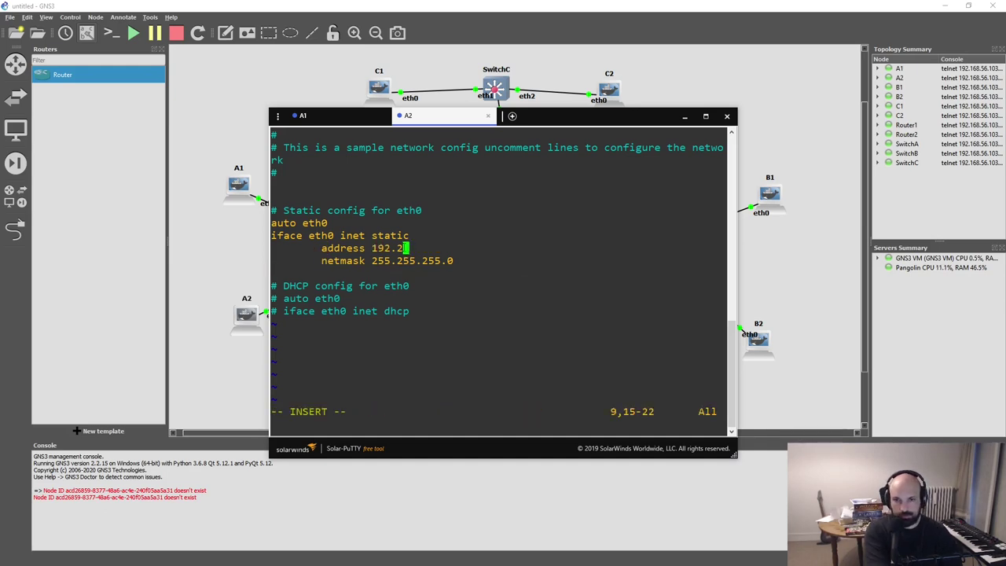
type(".2.")
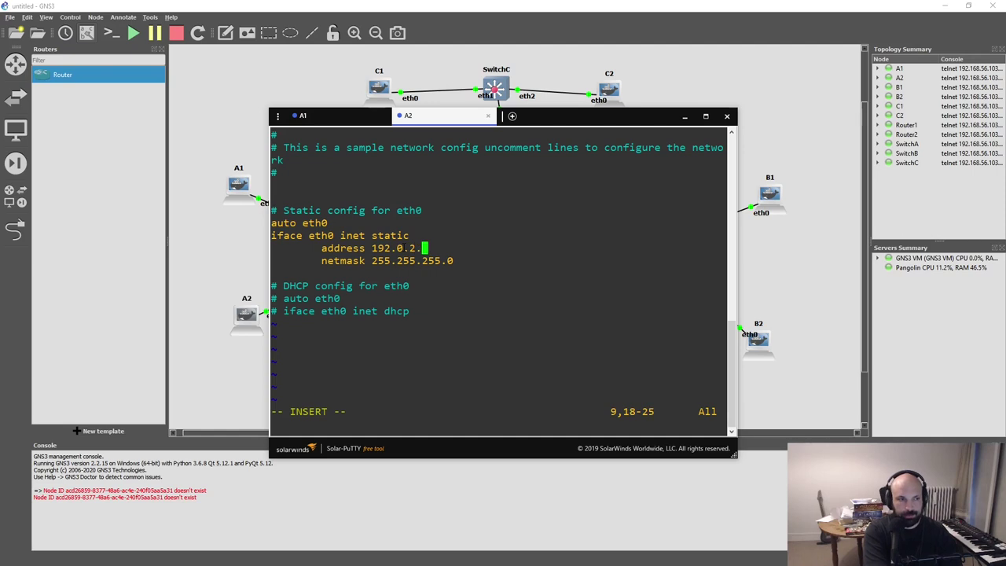
type("1/2")
key("BackSpace")
key("BackSpace")
key("BackSpace")
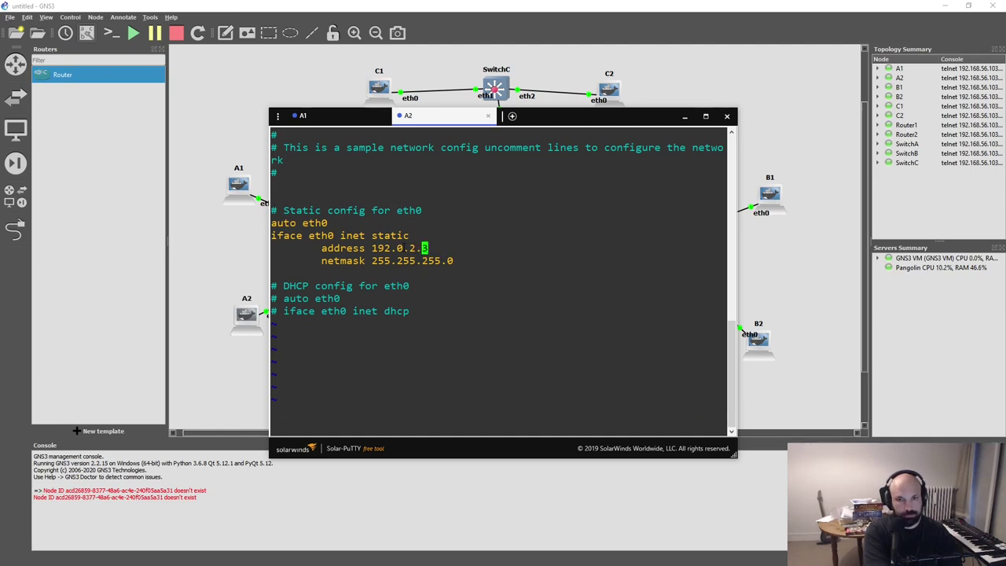
- Finish A2's static eth0 address as 192.0.2.3, save the interfaces file and quit vim
type("3")
key("Escape")
type(":wq")
key("Return")
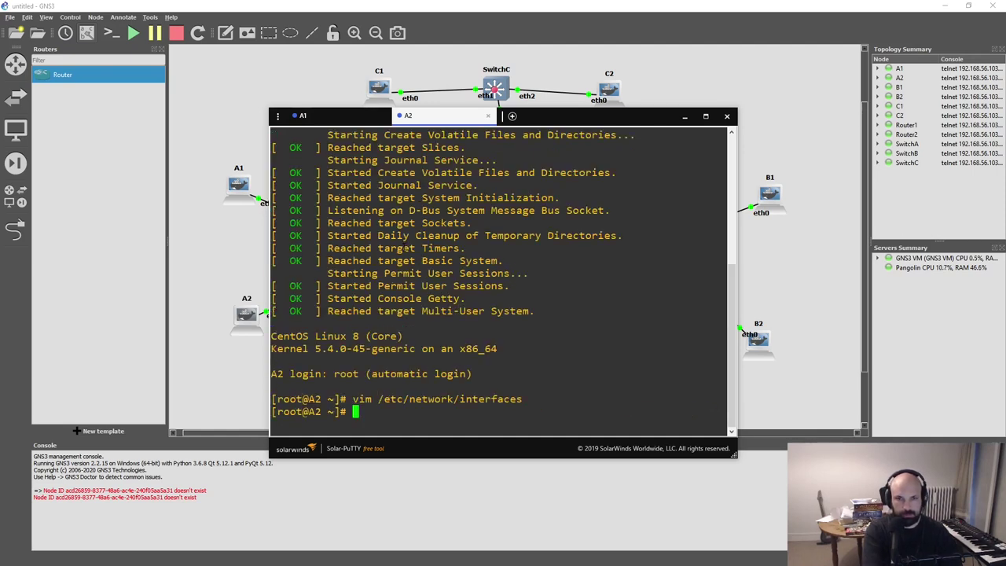
- Reopen /etc/network/interfaces on A1 to check its static eth0 block, and quit vim without changes
left_click(336, 118)
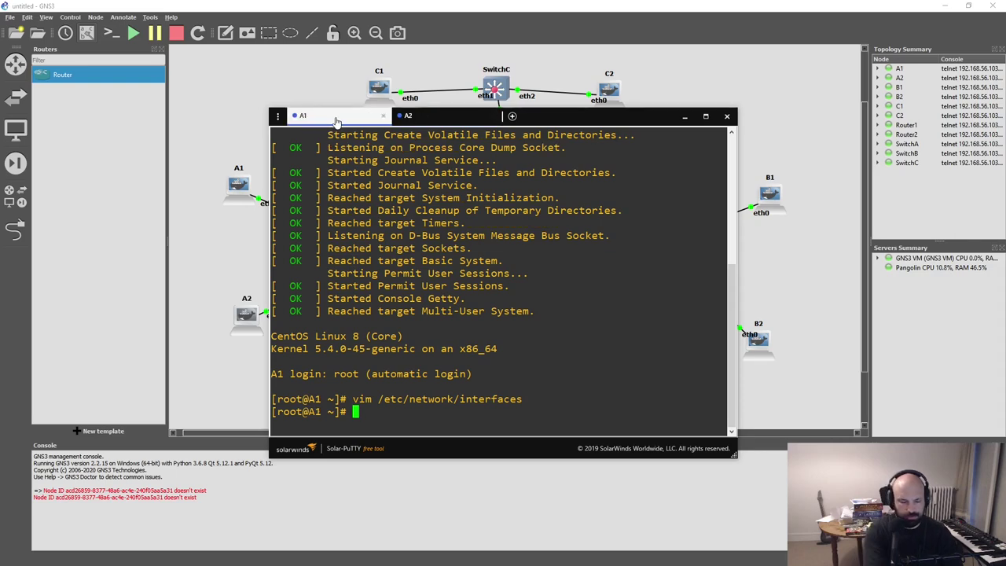
key("Up")
key("Return")
type(":q")
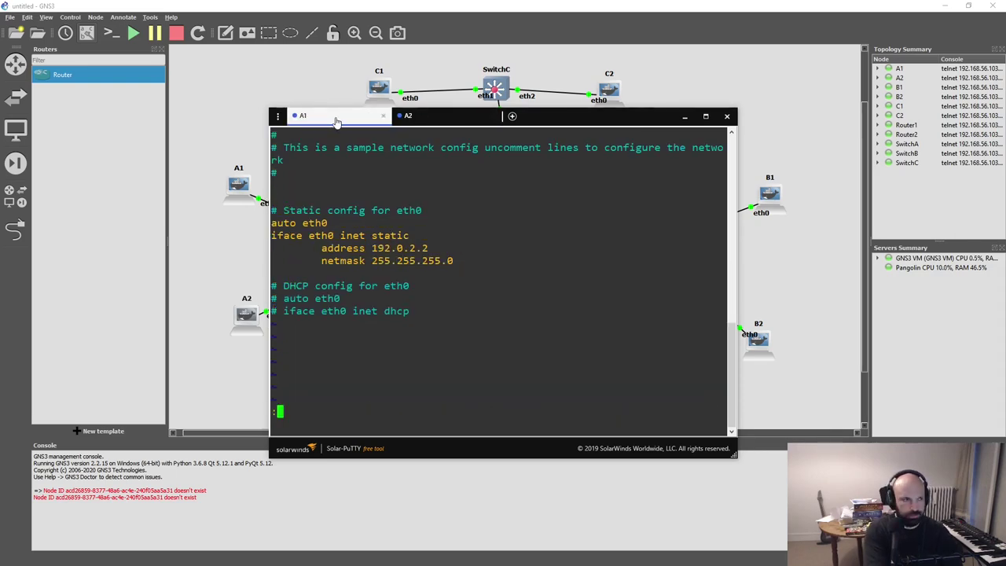
key("Return")
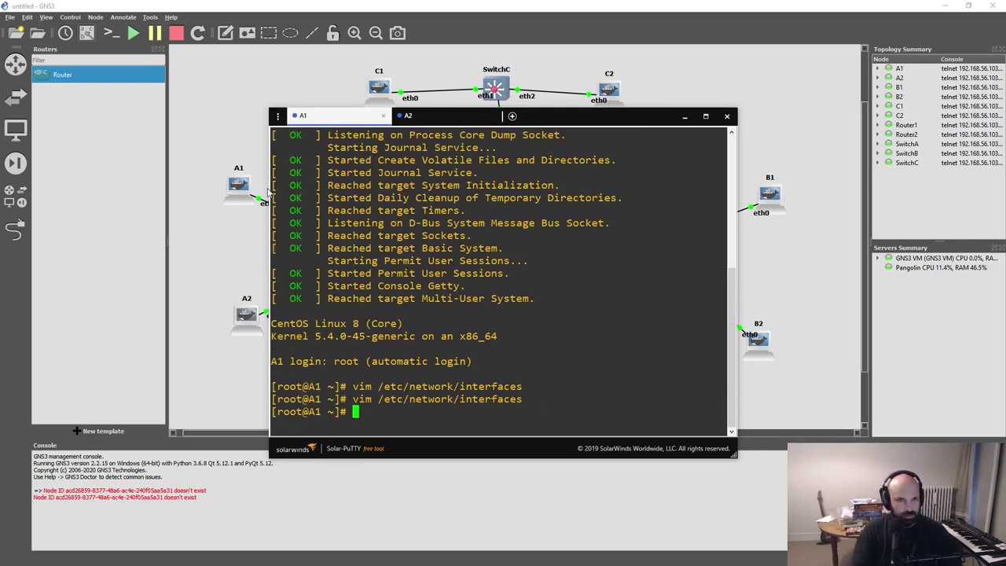
- Open the console of B1 and edit /etc/network/interfaces in vim
left_click(314, 250)
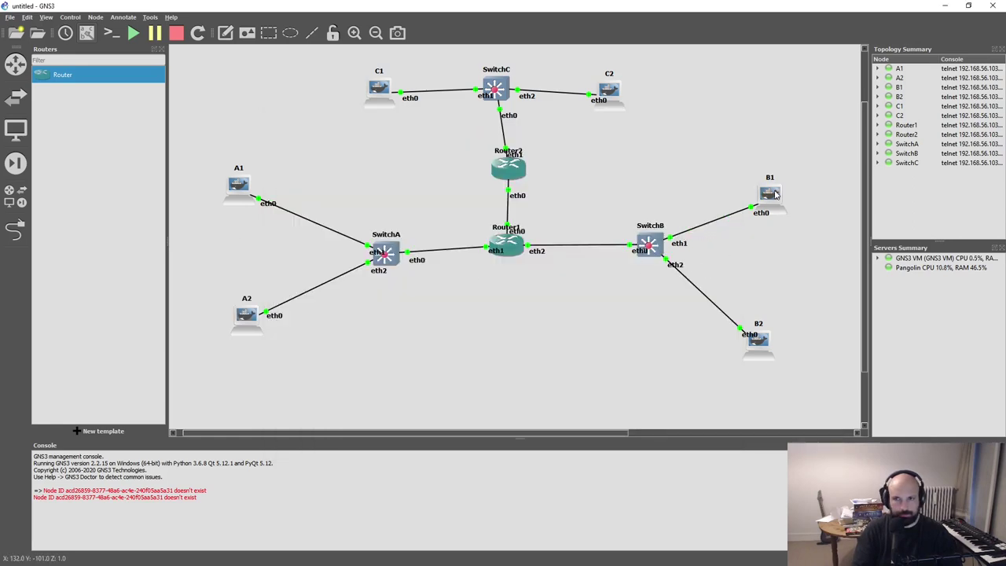
double_click(776, 194)
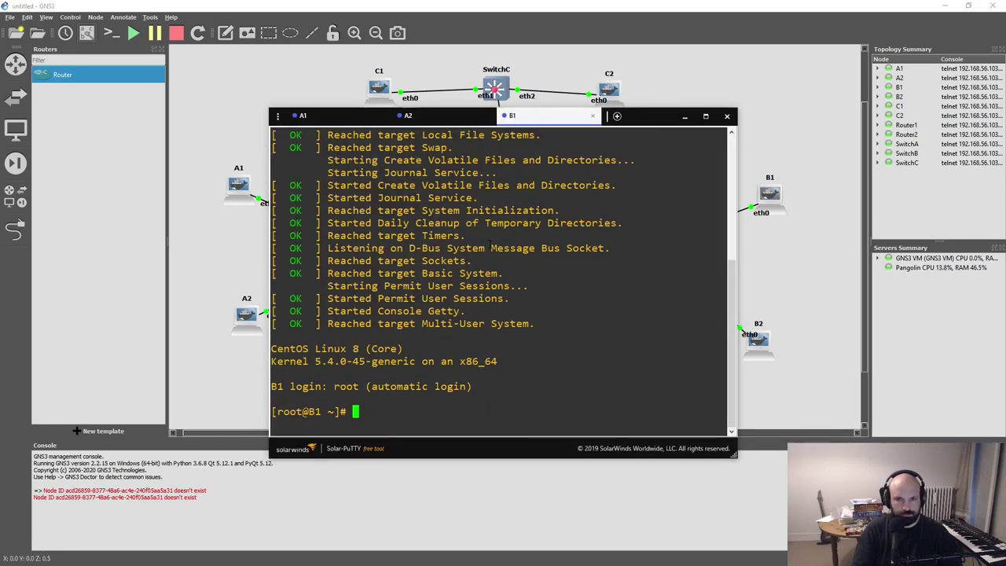
type("vim /etc/network/i")
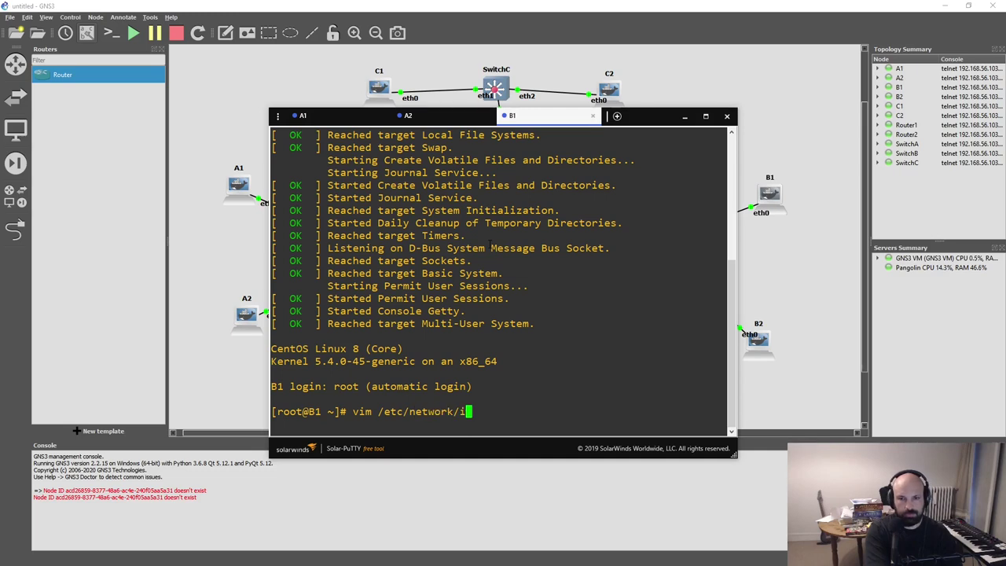
key("Tab")
key("Return")
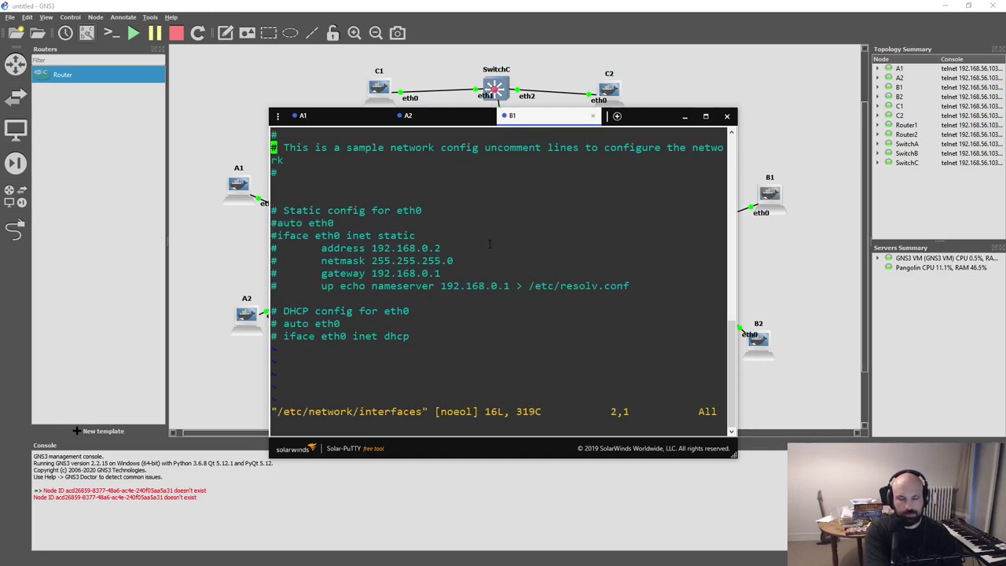
- Uncomment the whole static eth0 block in B1's interfaces file, from the auto line to the nameserver line
key("j")
key("j")
key("j")
key("j")
key("j")
key("j")
key("k")
key("ctrl+v")
key("j")
key("j")
key("j")
key("j")
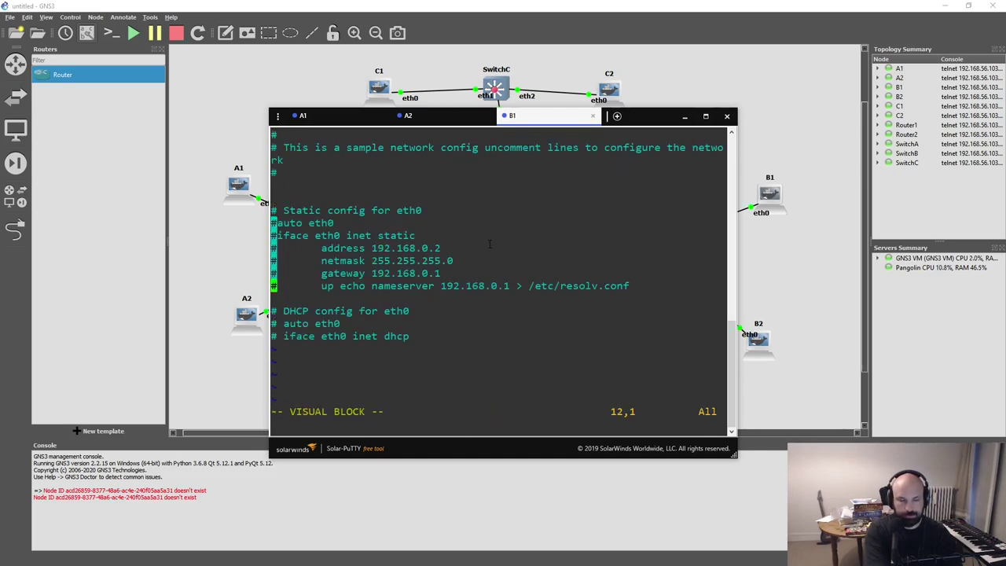
key("x")
- Delete the gateway and nameserver lines from B1's static eth0 block
key("j")
key("j")
key("j")
key("j")
key("j")
key("V")
key("k")
key("d")
- Set the static eth0 address in B1's interfaces file to 198.51.100.2, save the file and quit vim
key("k")
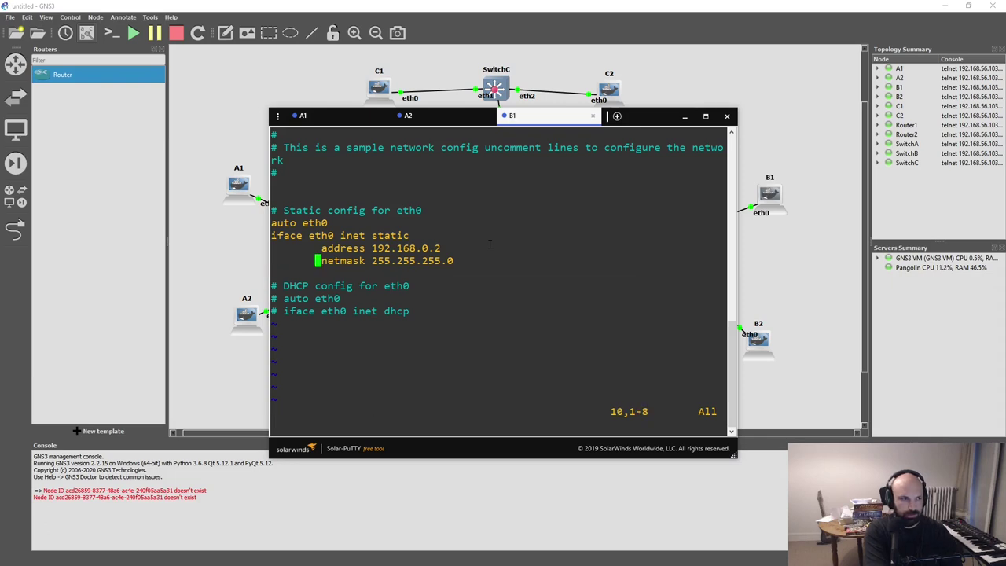
key("k")
key("w")
key("w")
key("w")
key("b")
key("shift+c")
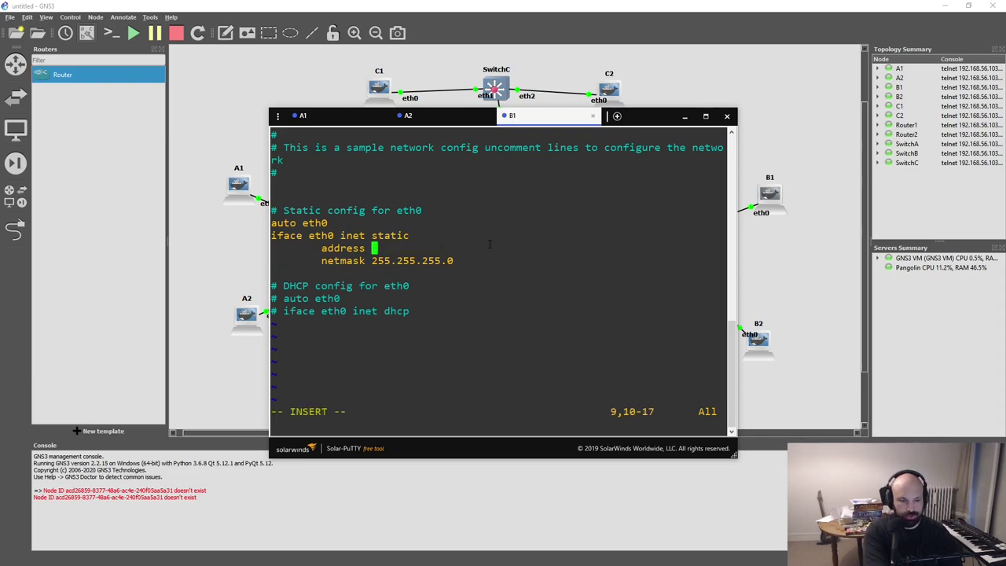
type("198é .")
key("BackSpace")
key("BackSpace")
key("BackSpace")
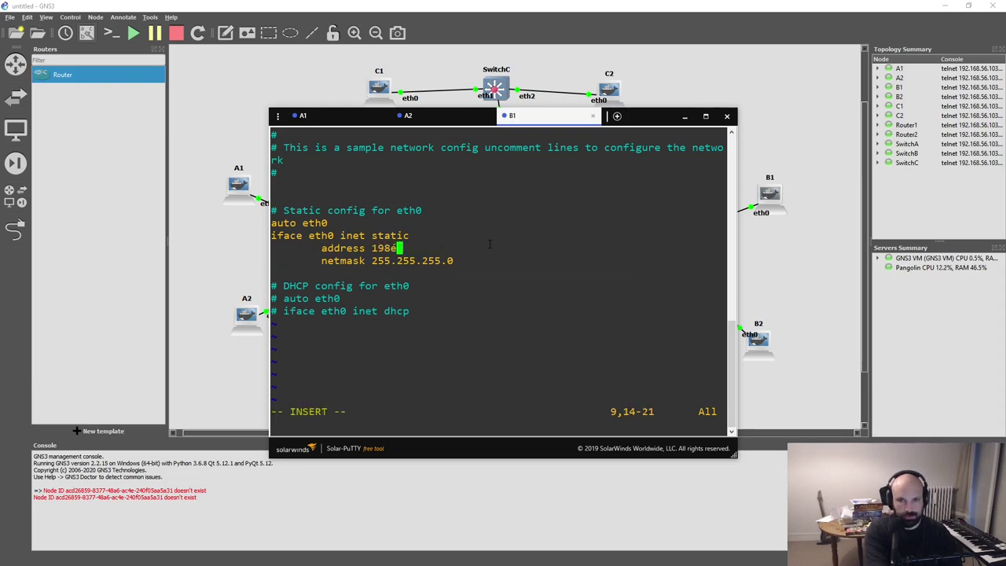
type(".51.100.2")
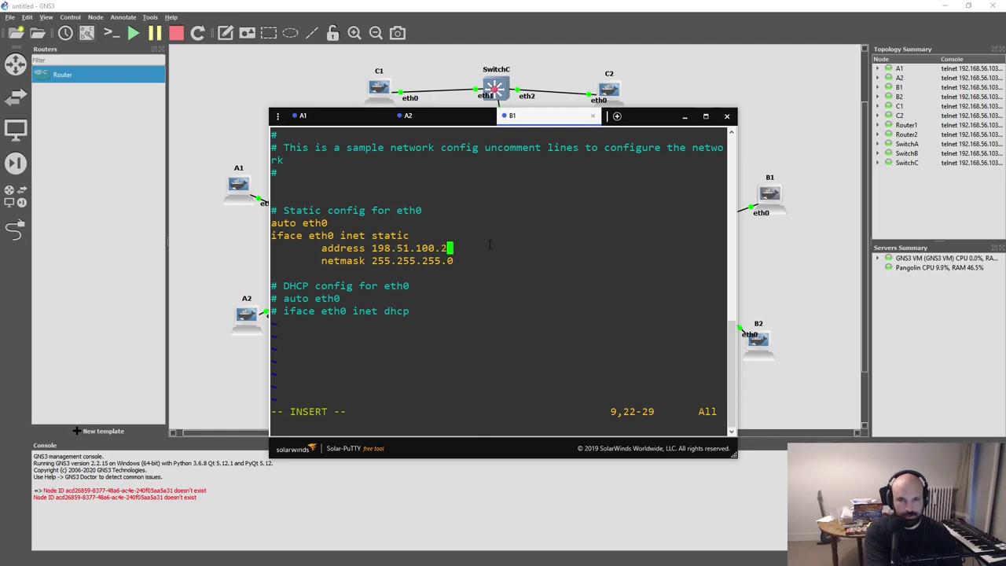
key("Escape")
type("j:wq")
key("Return")
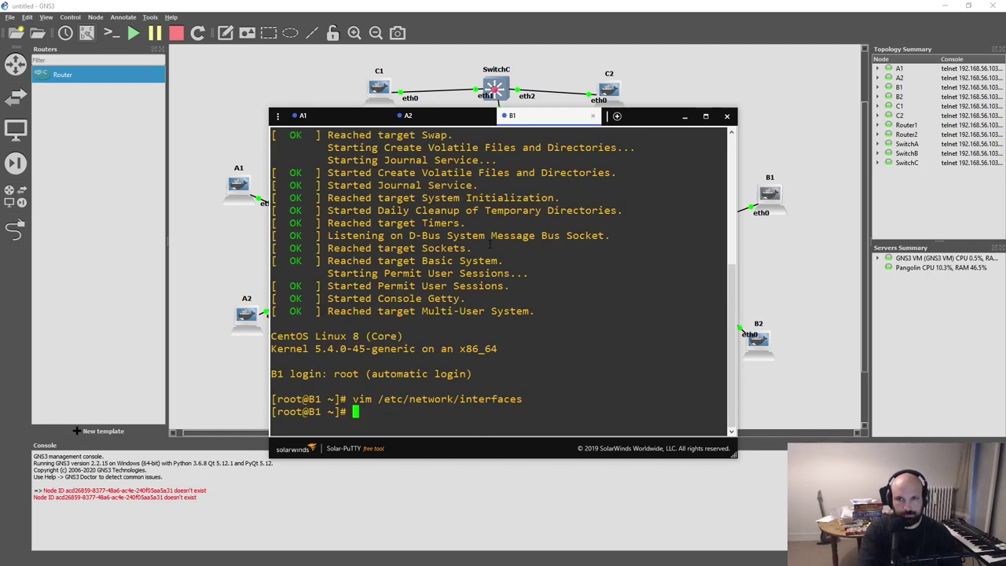
- Open the console of B2 and edit /etc/network/interfaces in vim
left_click(795, 282)
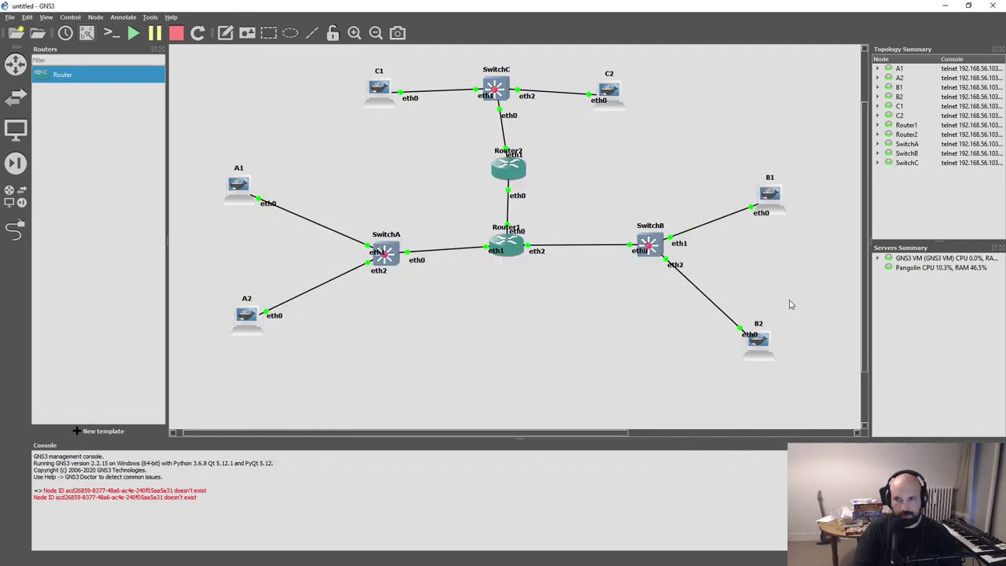
double_click(757, 340)
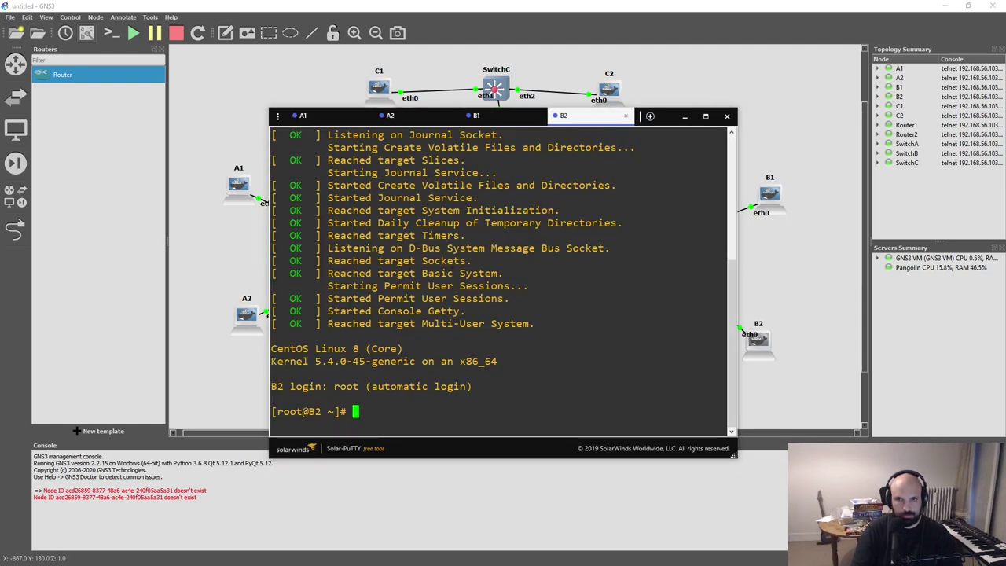
type("vim /etc/")
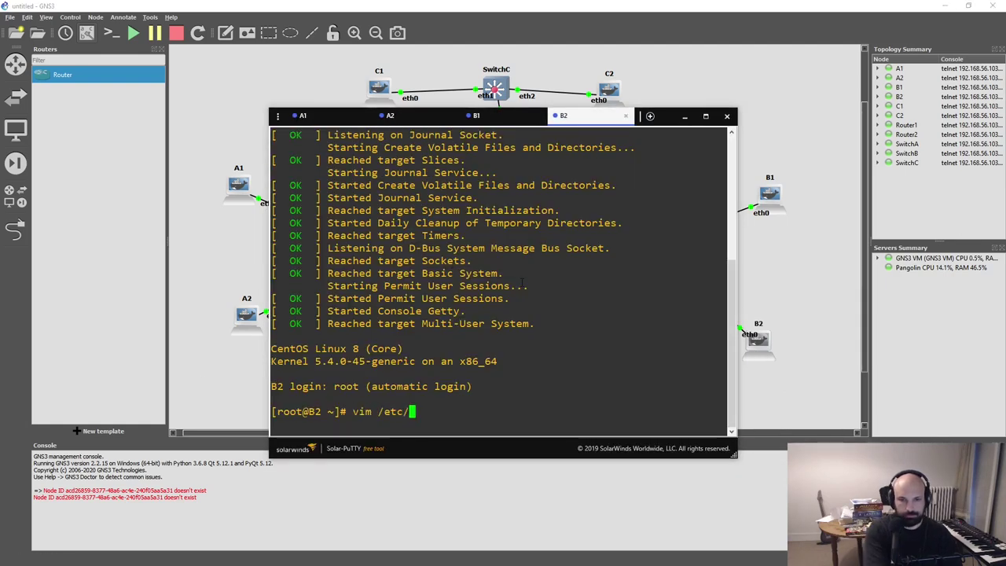
type("network/interfaces")
key("Return")
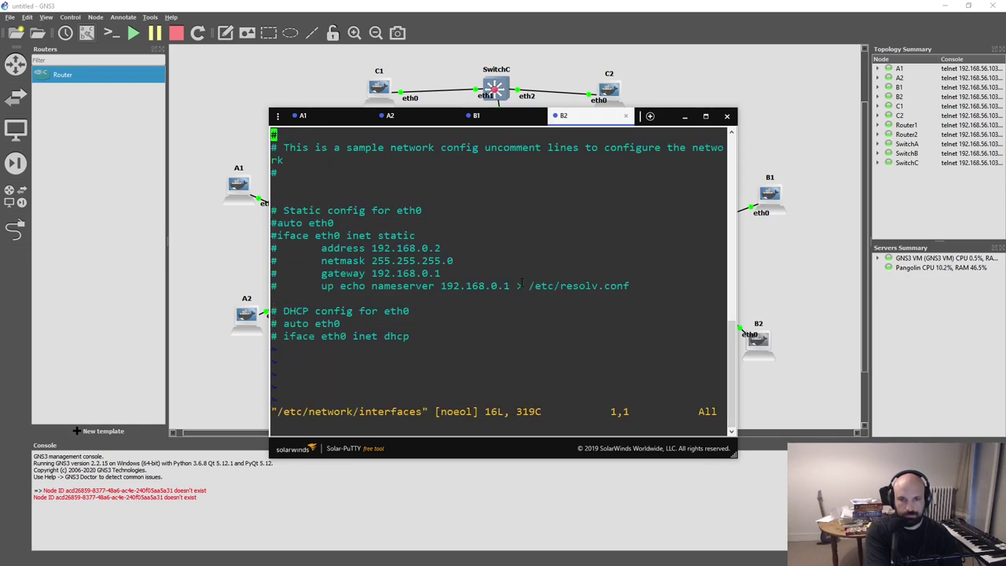
- Uncomment the whole static eth0 block in B2's interfaces file, from the auto line to the nameserver line
key("j")
key("j")
key("j")
key("j")
key("j")
key("ctrl+v")
key("j")
key("j")
key("j")
key("j")
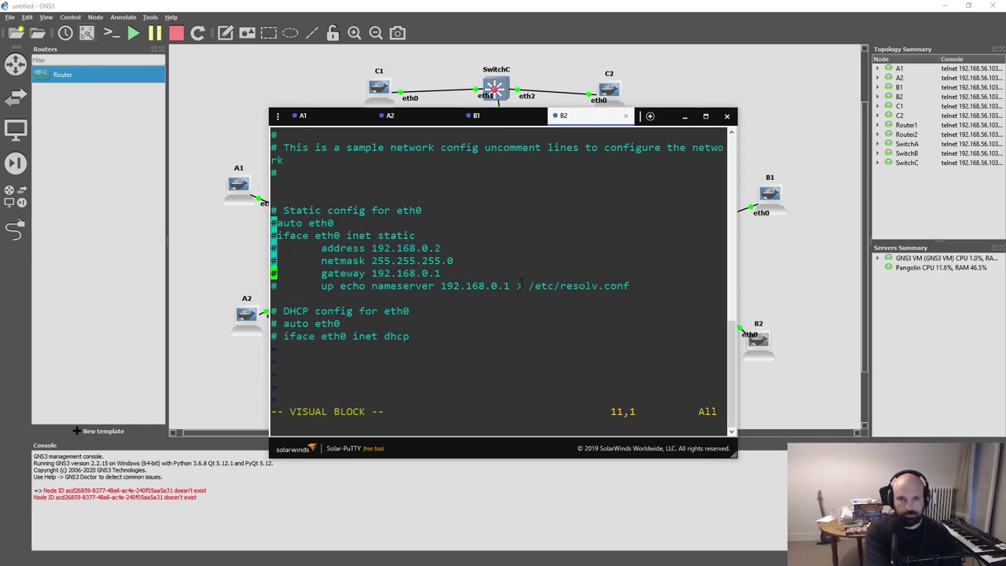
key("x")
- Delete the gateway and nameserver lines from B2's static eth0 block
key("j")
key("j")
key("j")
key("j")
key("shift+v")
key("j")
key("d")
- Set the static eth0 address in B2's interfaces file to 198.51.100.3, save the file and quit vim
key("k")
key("k")
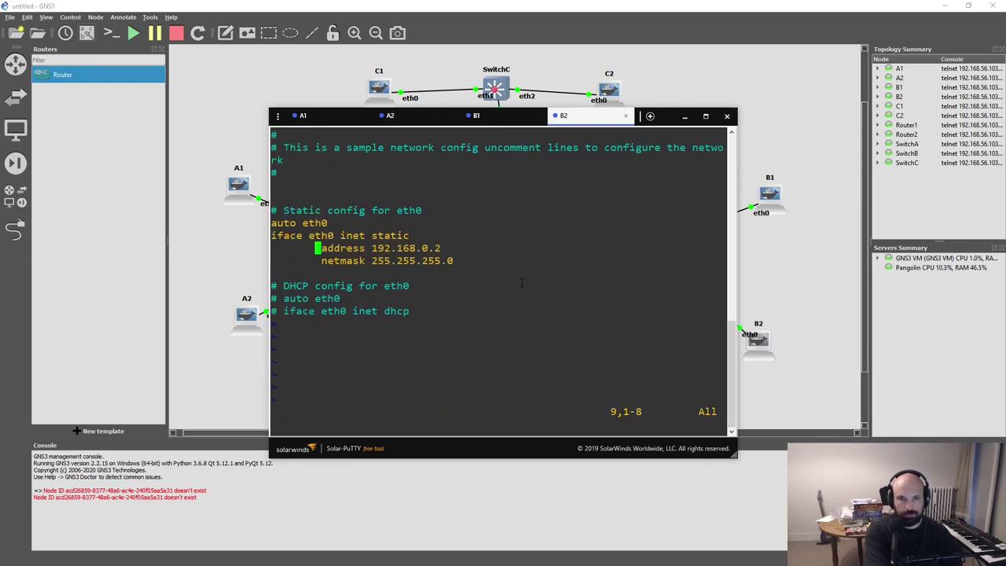
key("w")
key("w")
key("shift+c")
type("19")
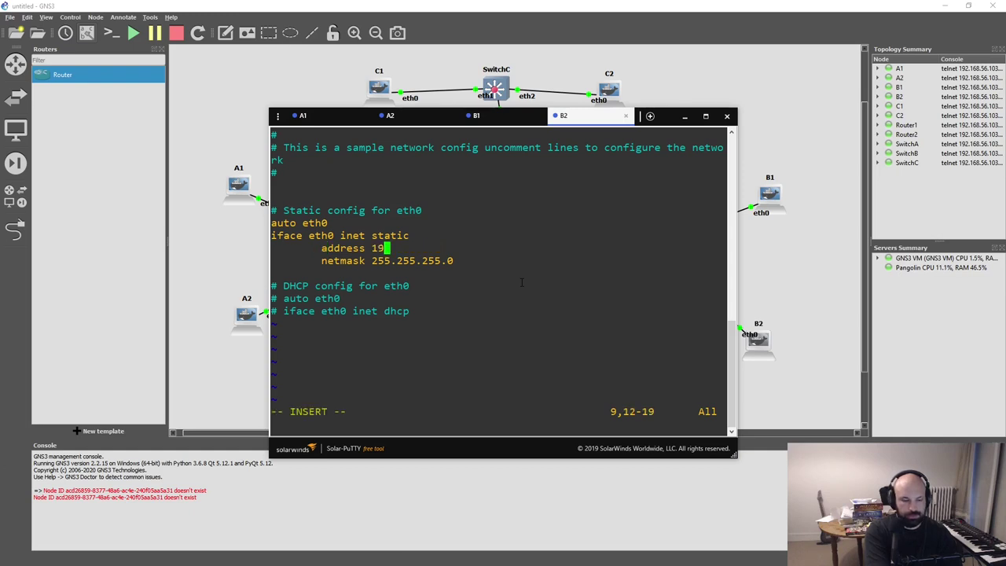
type("8.51.100.")
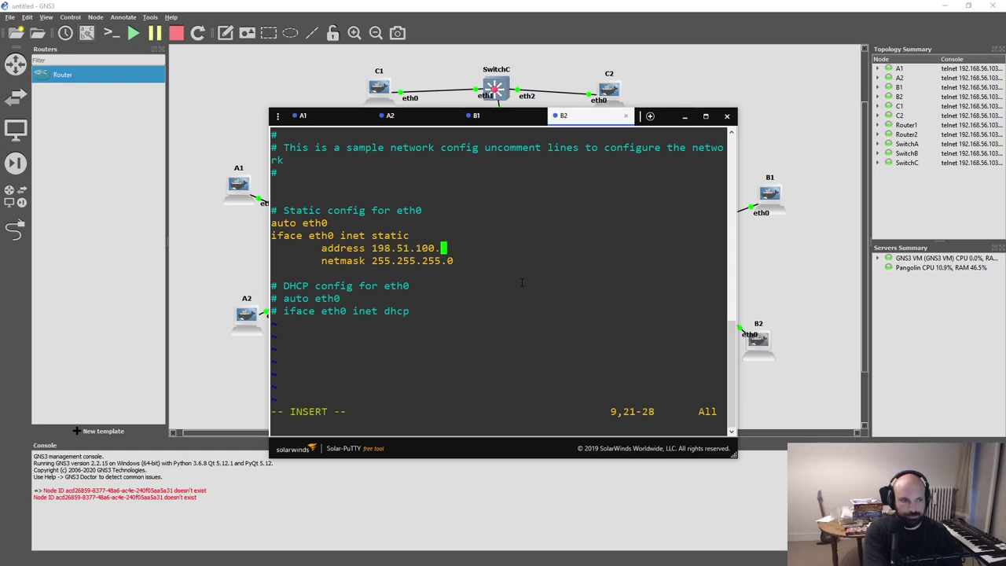
type("3")
key("Escape")
type(":w")
key("Return")
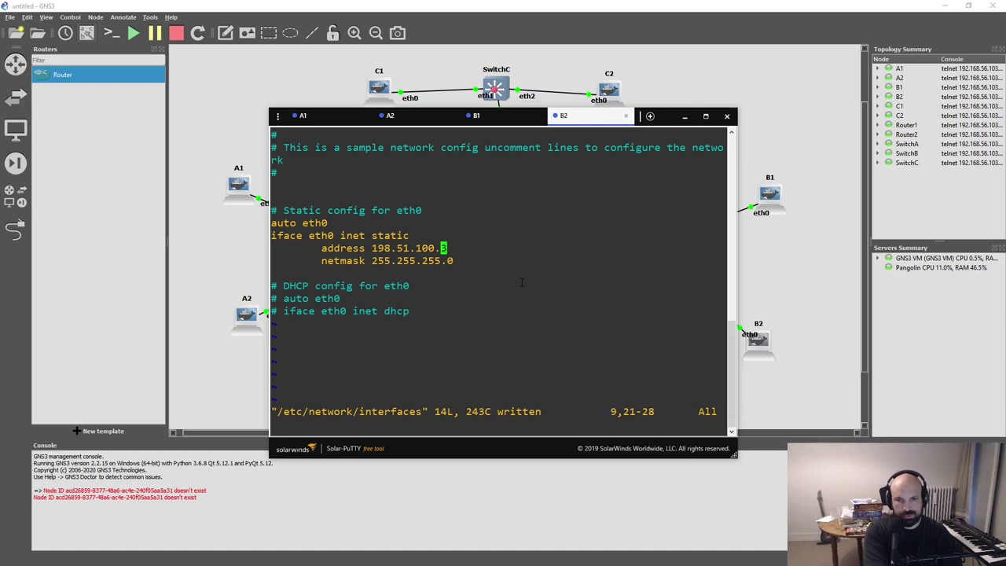
type("j")
type(":")
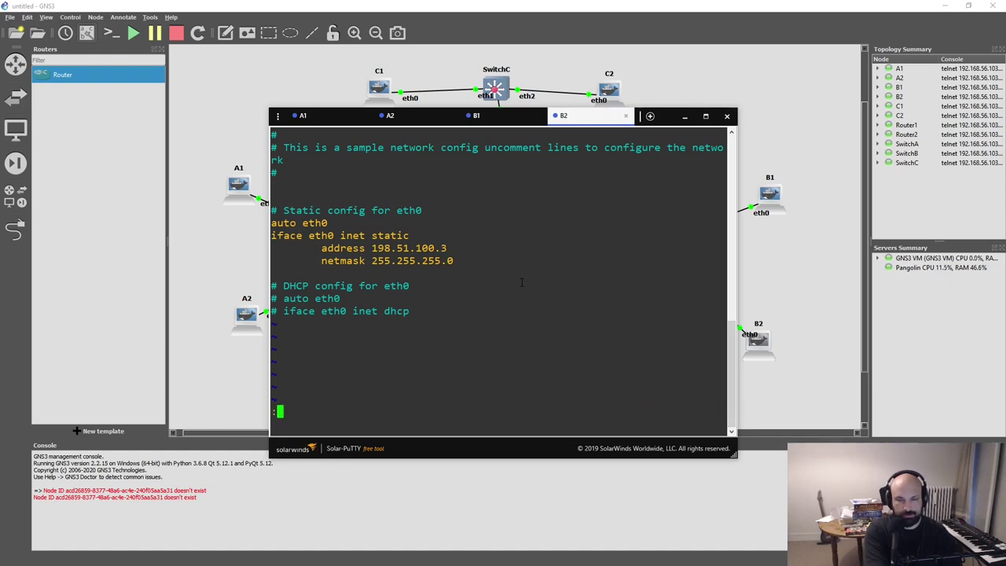
type("wq")
key("Return")
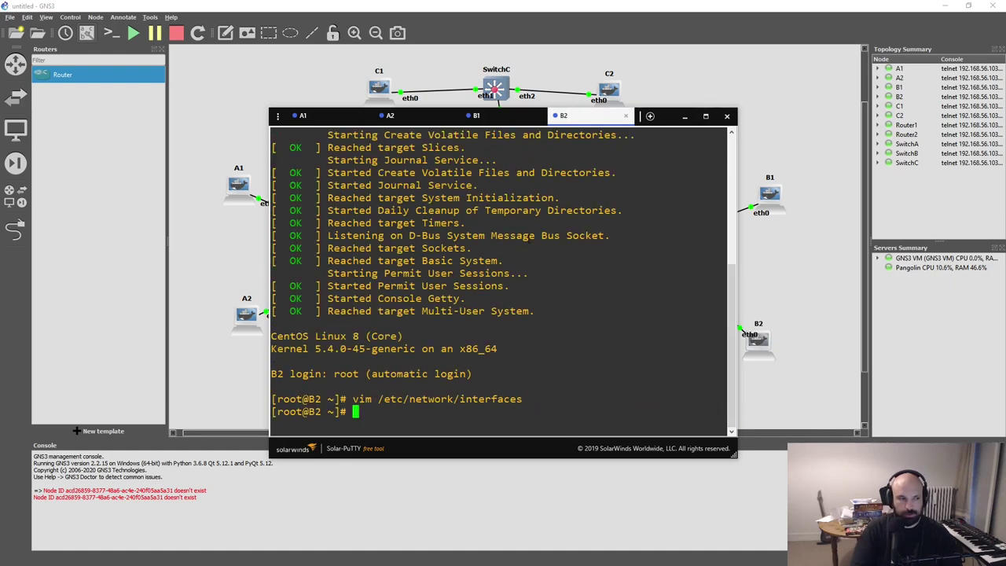
- Open the console of C1 and edit /etc/network/interfaces in vim
left_click(220, 253)
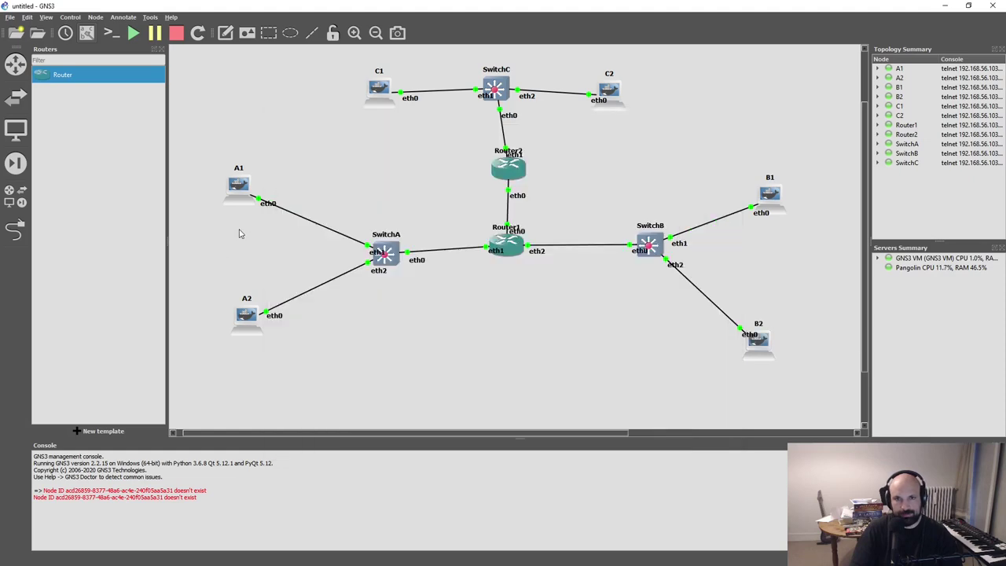
double_click(379, 88)
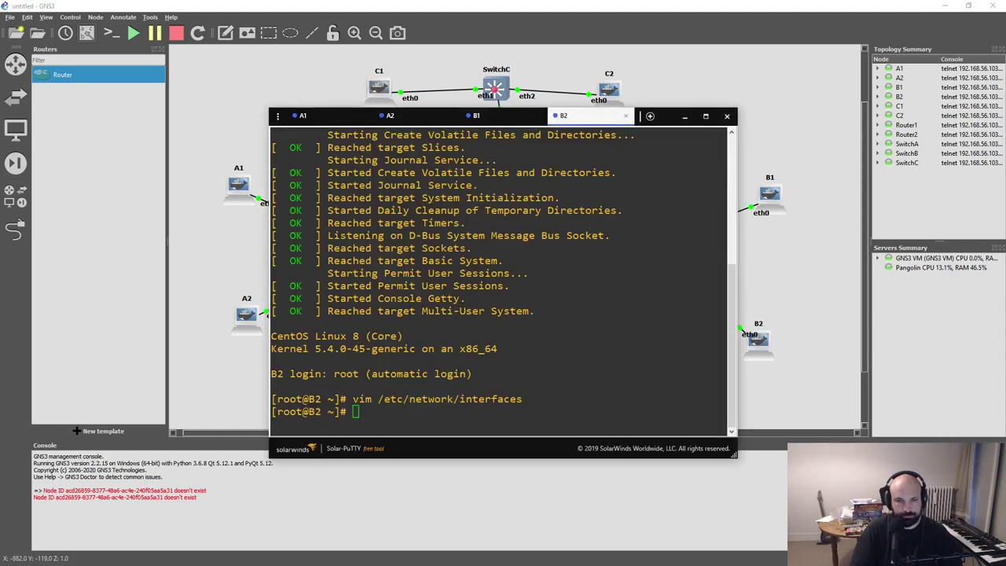
type("vim /")
type("etc//")
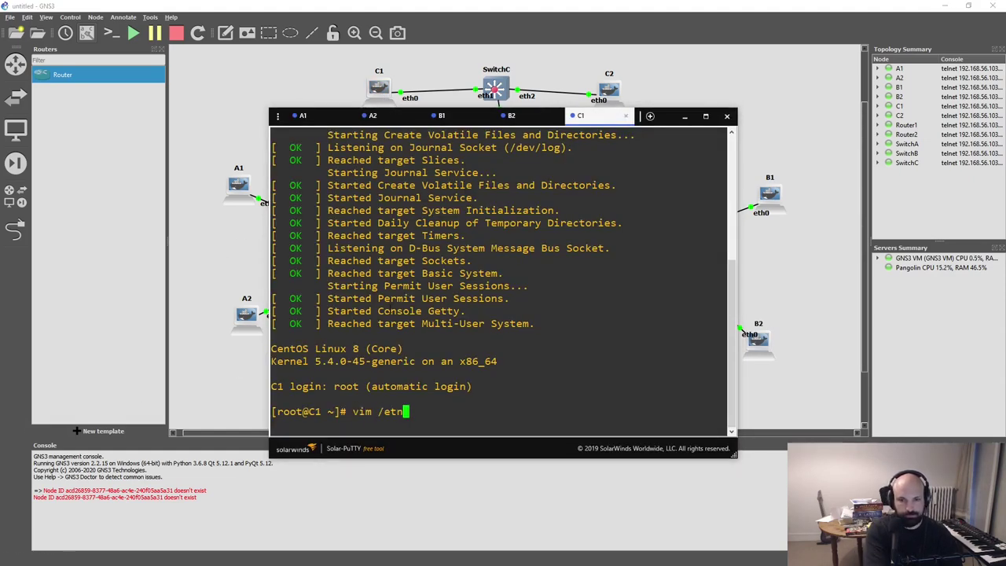
type("network/interfaces")
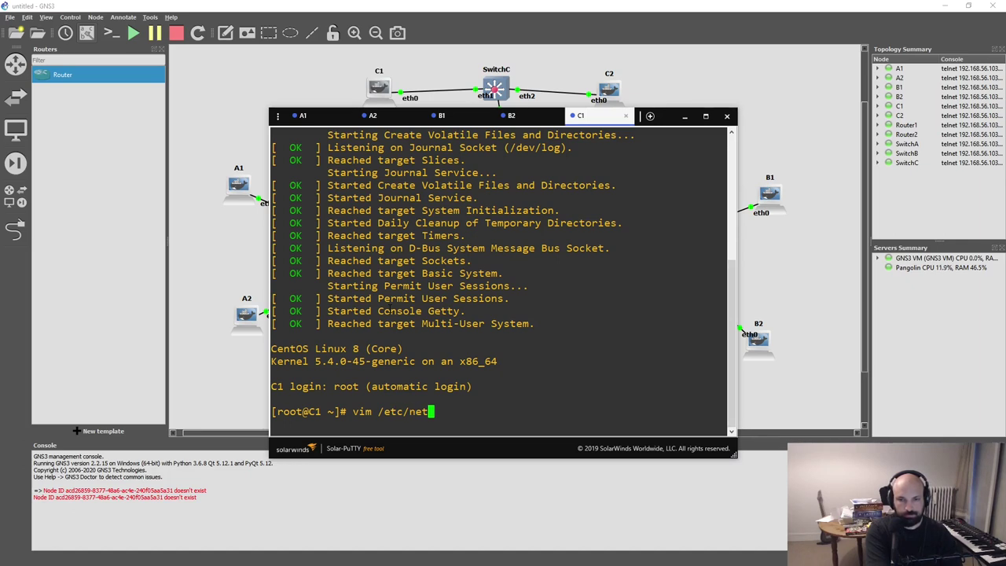
key("Return")
- Uncomment the whole static eth0 block in C1's interfaces file, from the auto line to the nameserver line
key("j")
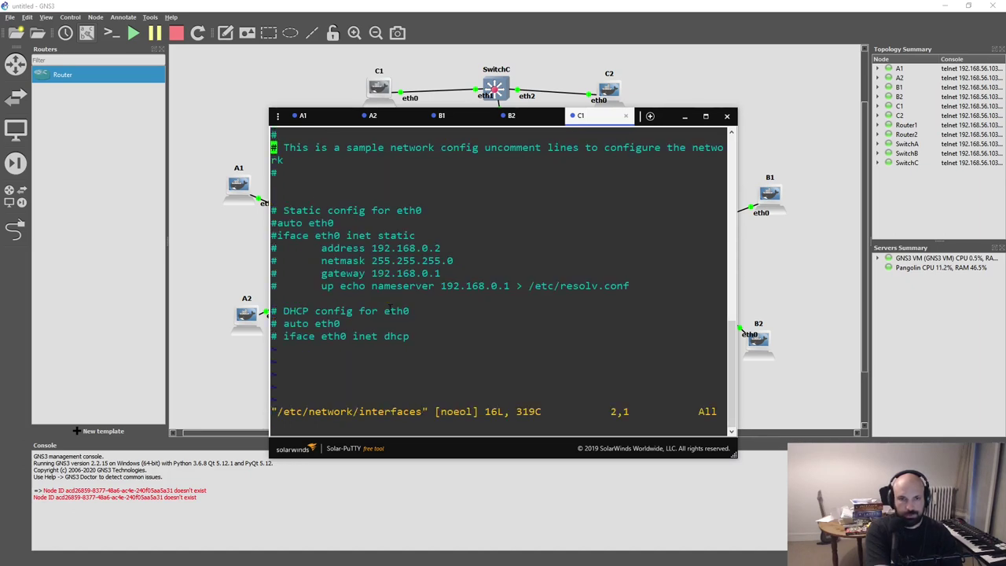
key("j")
key("j")
key("j")
key("j")
key("j")
key("j")
key("k")
key("ctrl+v")
key("j")
key("j")
key("j")
key("d")
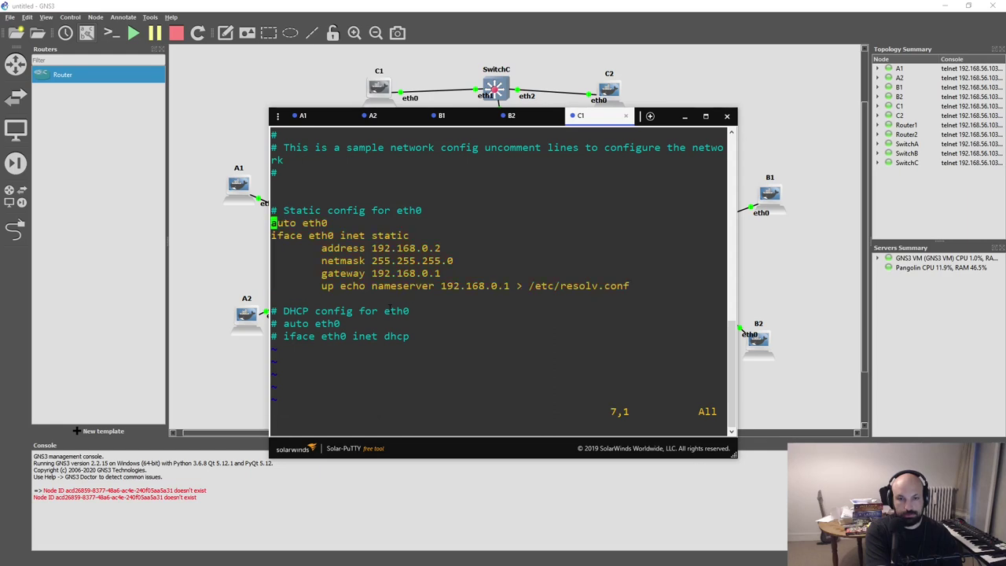
- Delete the gateway and nameserver lines from C1's static eth0 block
key("j")
key("j")
key("j")
key("shift+v")
key("j")
key("d")
- Set the static eth0 address in C1's interfaces file to 203.0.113.2, save the file and quit vim
key("k")
key("k")
key("w")
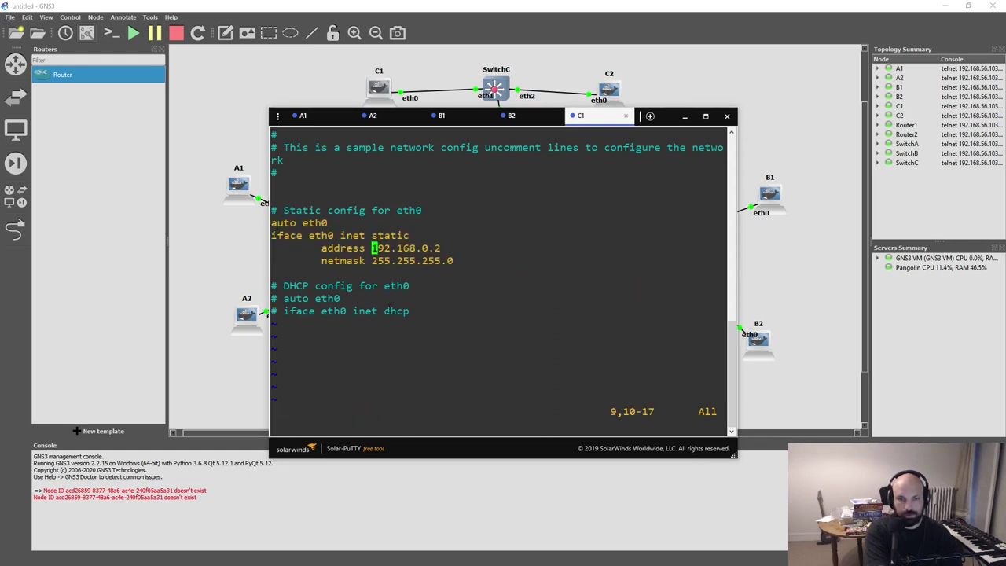
key("shift+c")
type("203.0.113.2")
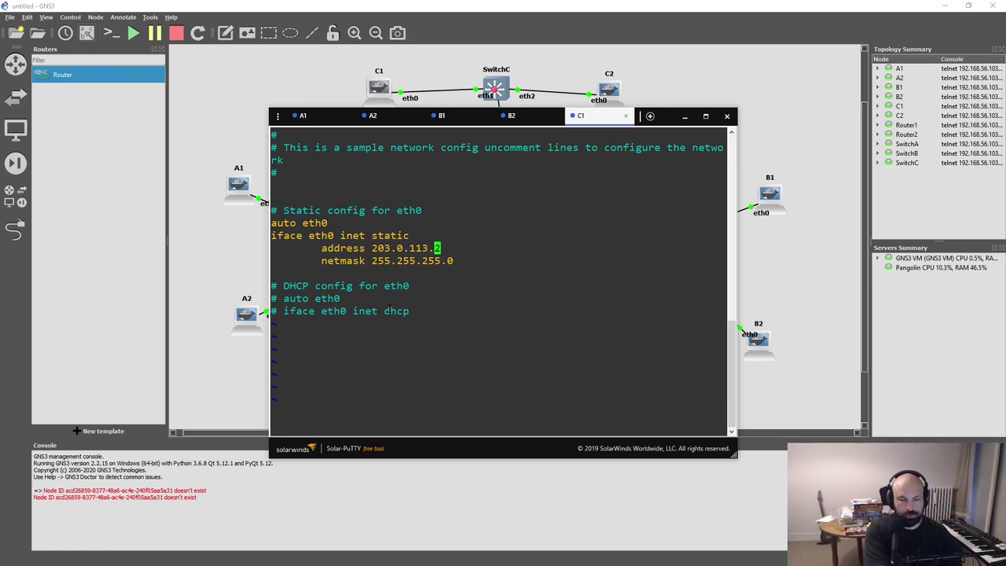
key("Escape")
type(":wq")
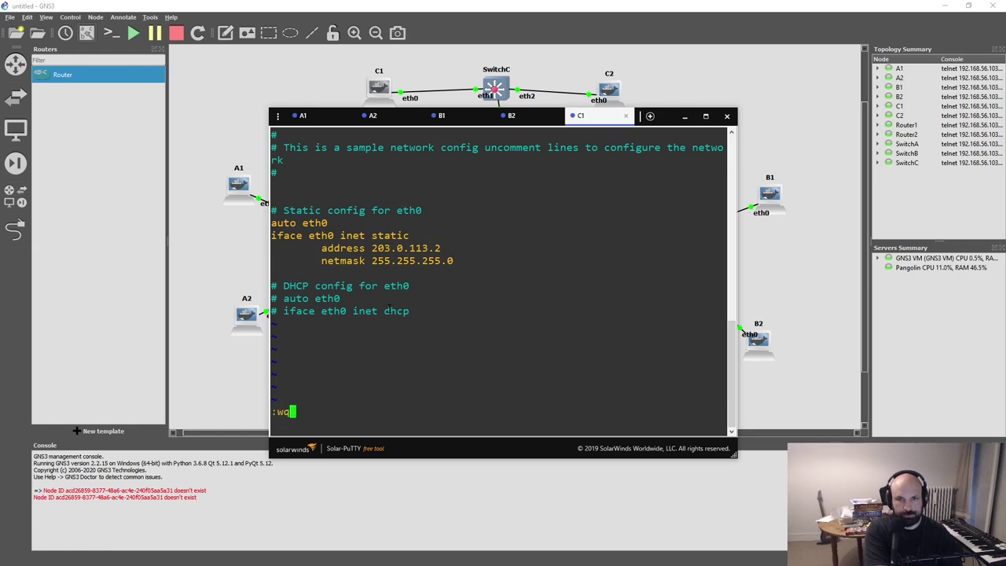
key("Return")
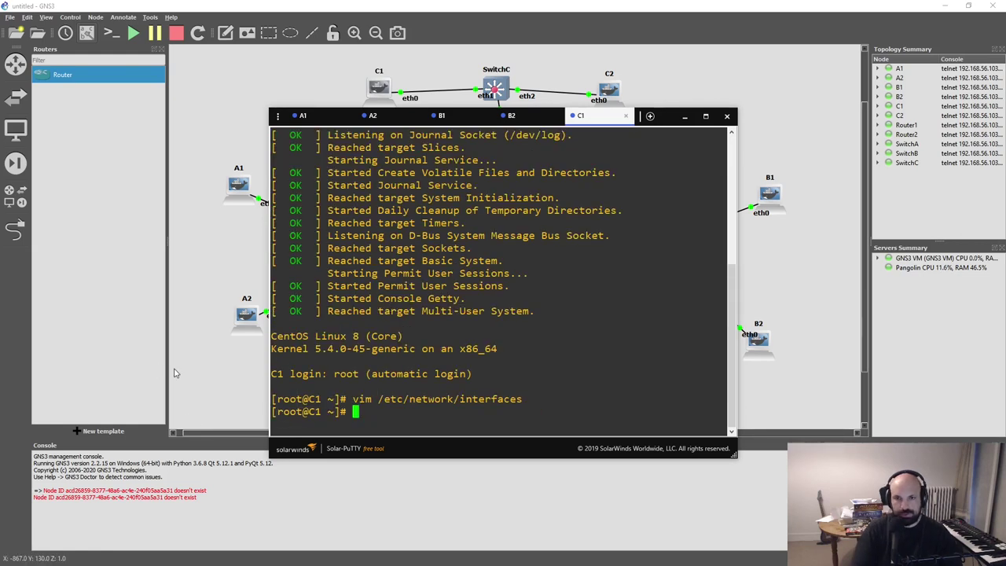
- Open the console of C2 and add the address 198.51.100.3/24 to eth0 with ip addr add
left_click(174, 373)
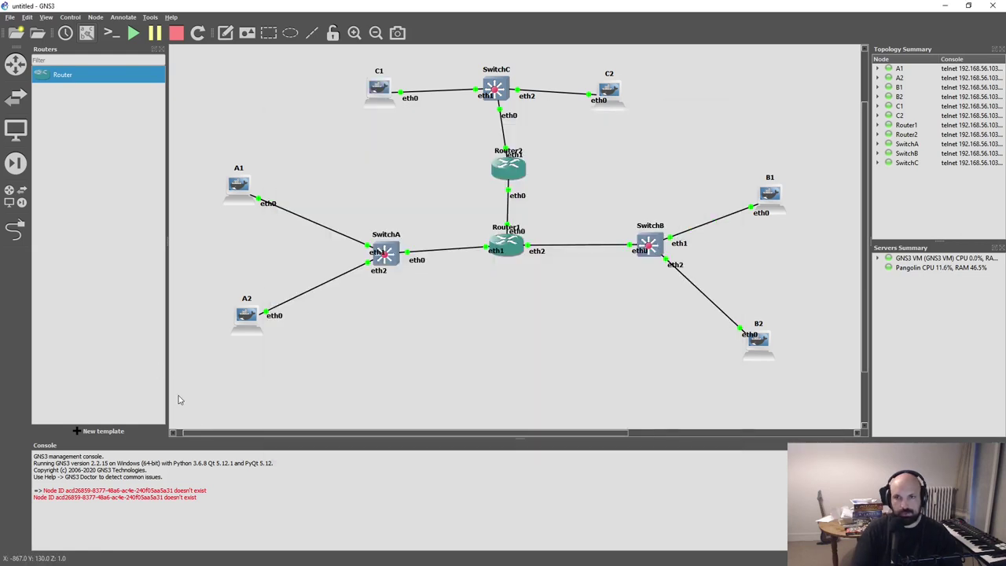
double_click(618, 104)
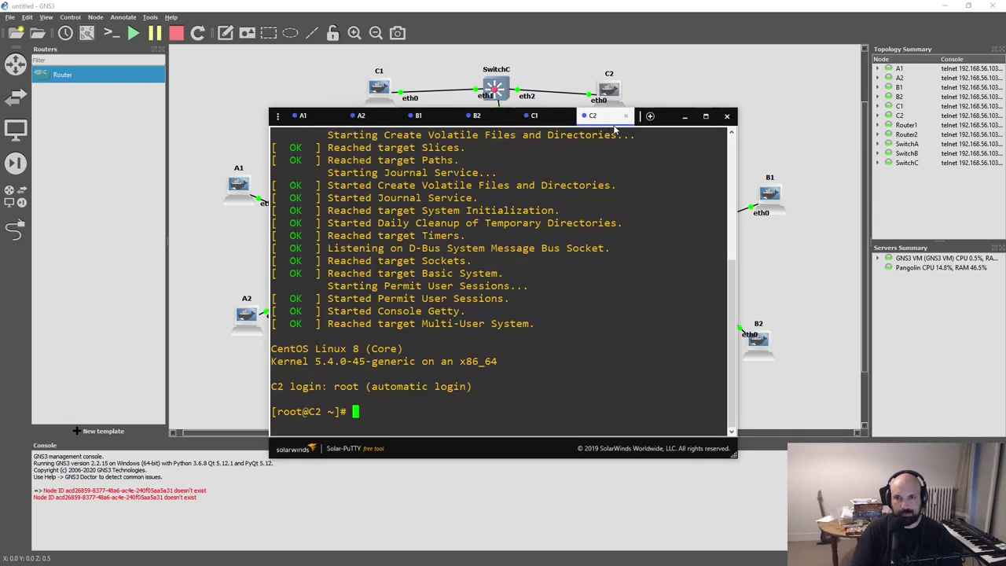
type("ip a")
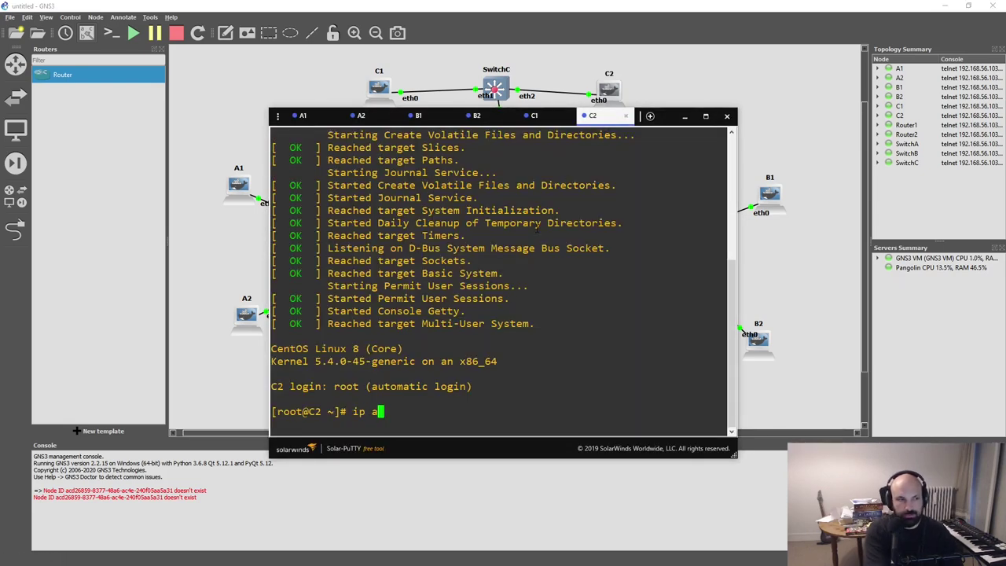
type("ddr add 19")
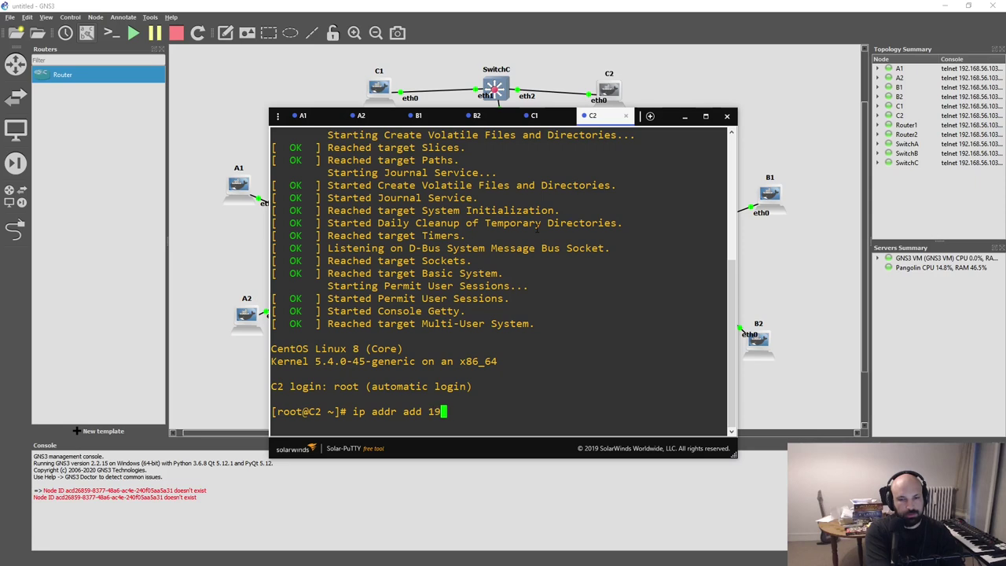
type("8.5")
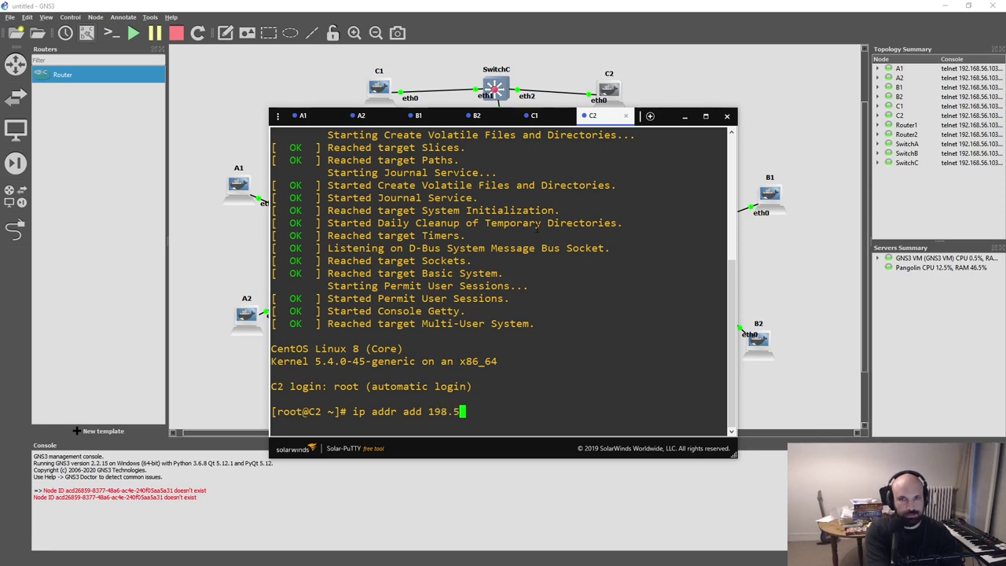
type("1.100.3/24 dev eth0")
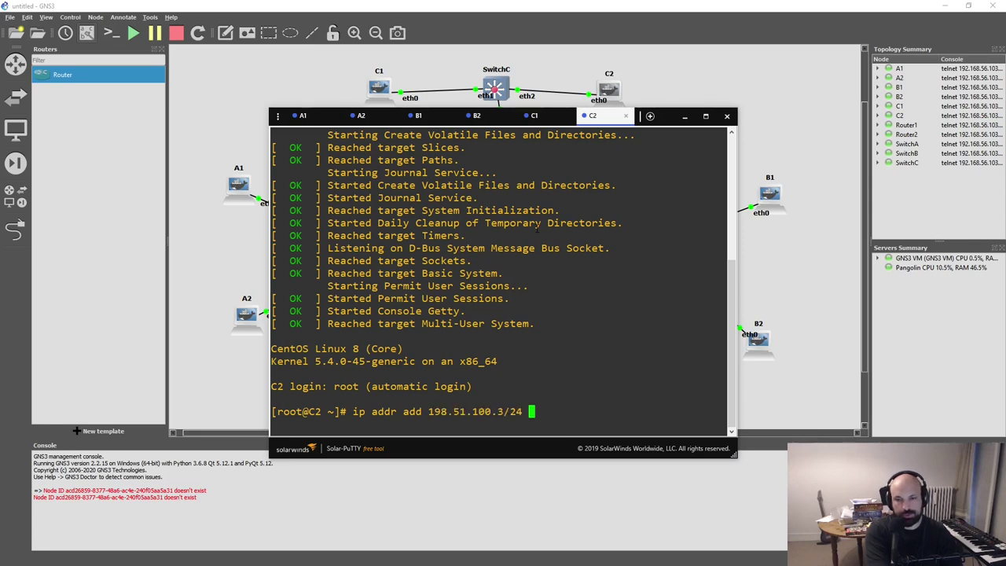
key("Return")
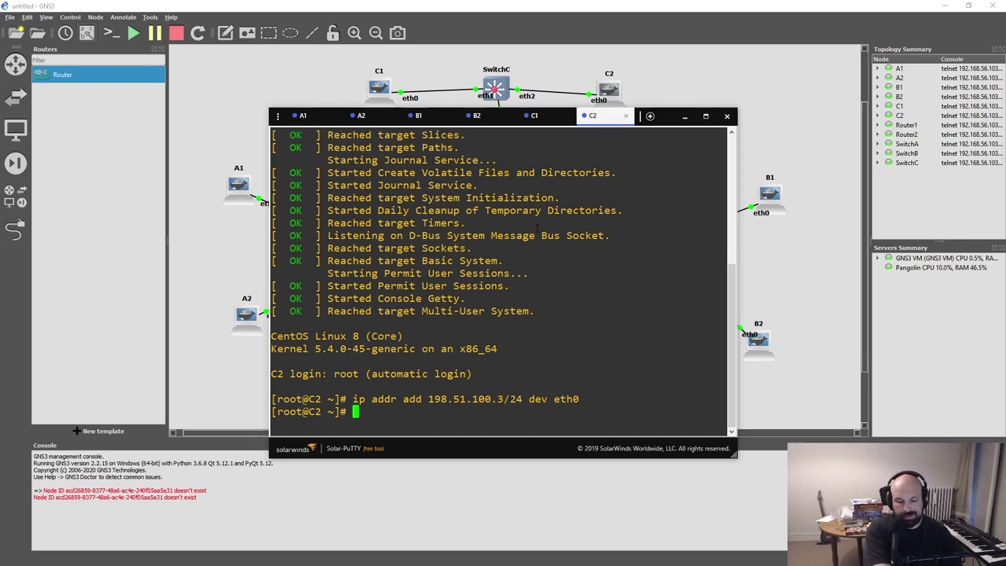
- Open /etc/network/interfaces on C2 in vim and uncomment the whole static eth0 block, from the auto line to the nameserver line
type("vim /e")
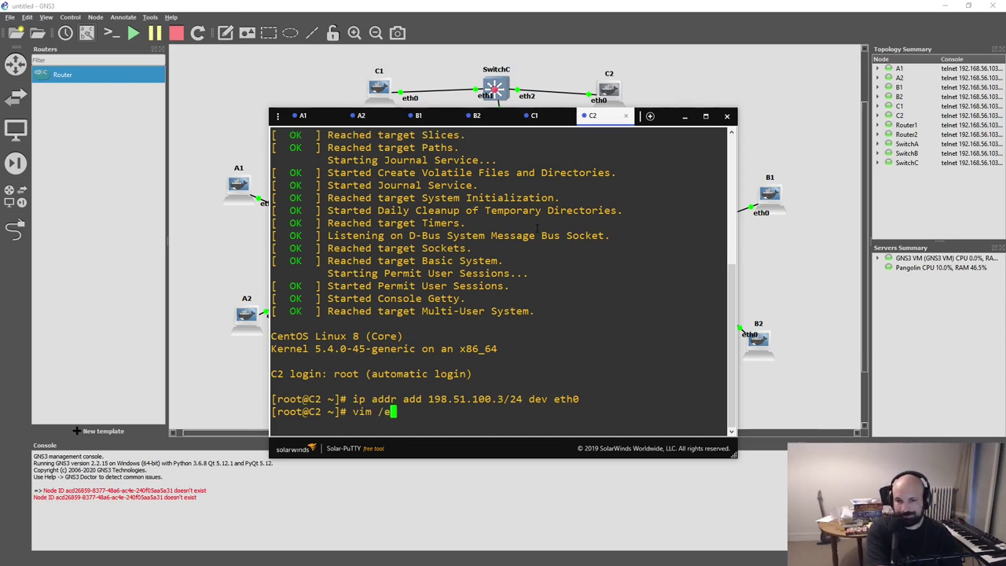
type("tc/network/interfaces")
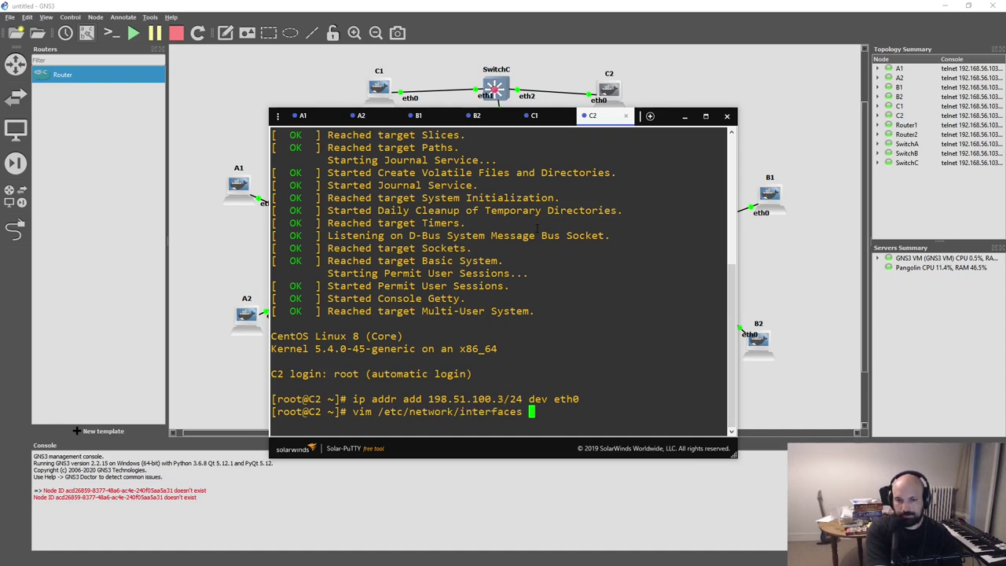
key("Return")
key("j")
key("j")
key("j")
key("j")
key("j")
key("ctrl+v")
key("j")
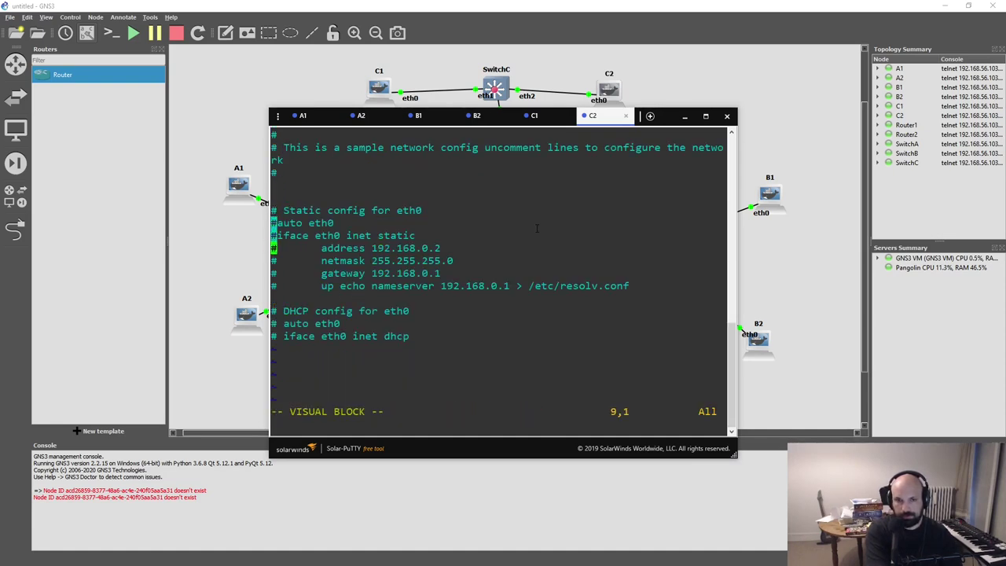
key("j")
key("j")
key("j")
key("j")
key("x")
- Delete the gateway and nameserver lines from C2's static eth0 block
key("j")
key("j")
key("j")
key("j")
key("j")
key("j")
key("k")
key("k")
key("shift+v")
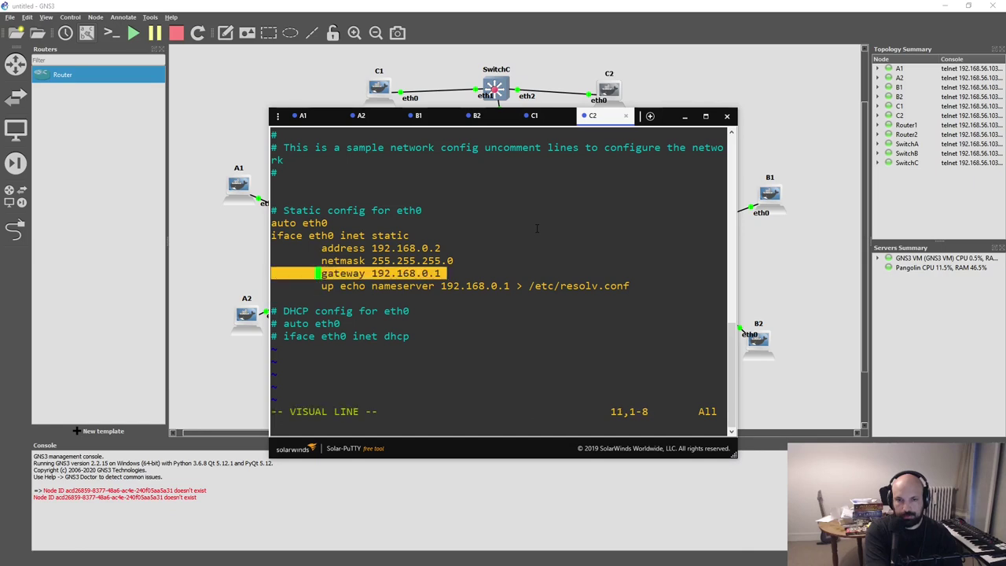
key("j")
key("d")
- Set the static eth0 address in C2's interfaces file to 203.0.113.3, save the file and quit vim
key("k")
key("k")
key("w")
key("w")
key("b")
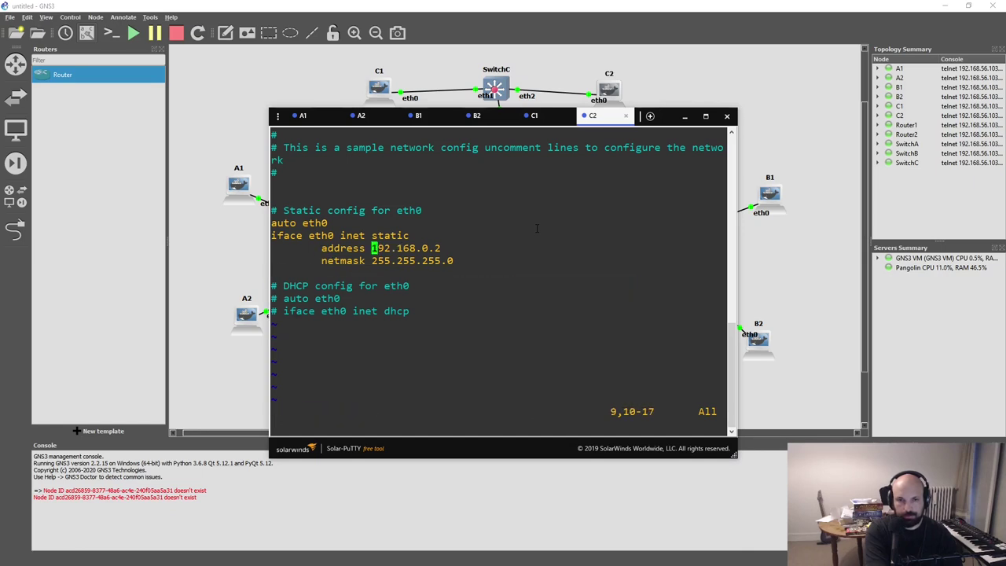
key("shift+c")
type("203.0.1")
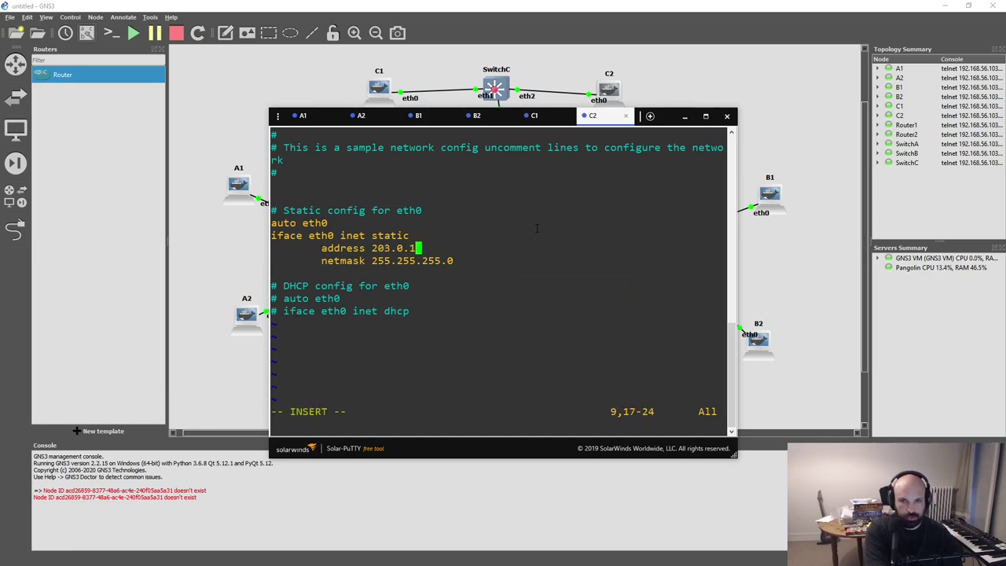
type("33.3")
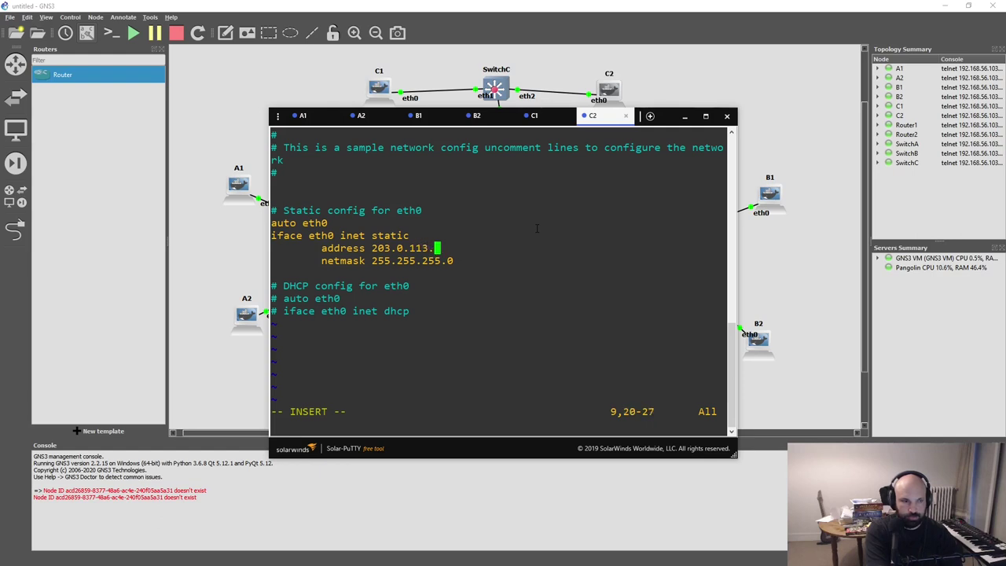
key("Escape")
type(":")
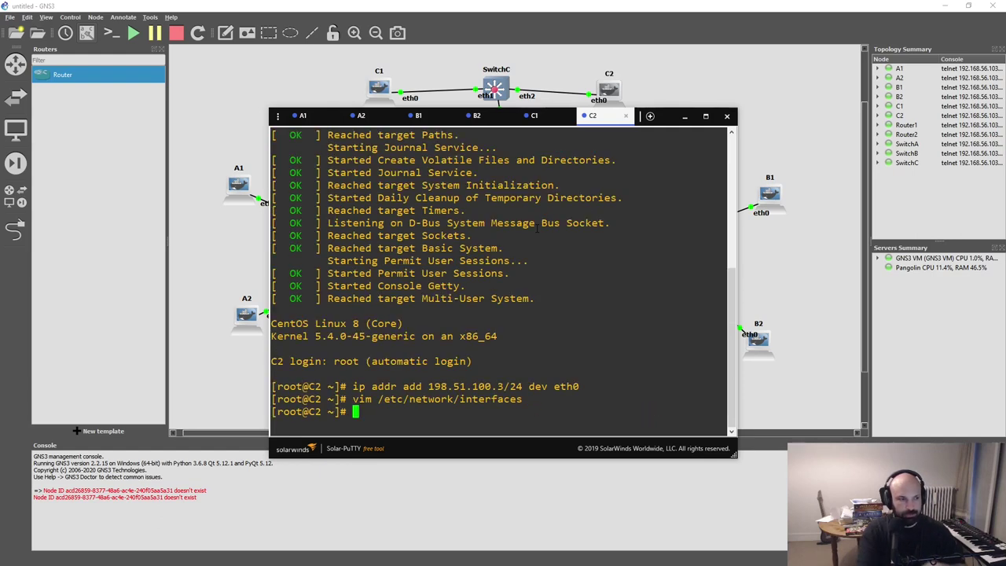
- Open the console of Router1 and edit /etc/network/interfaces in vim
left_click(186, 299)
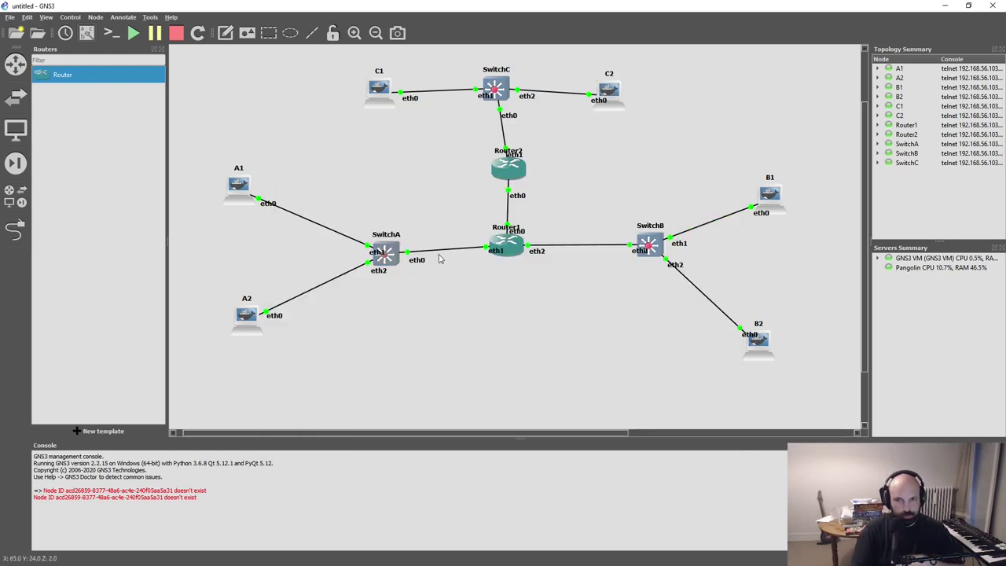
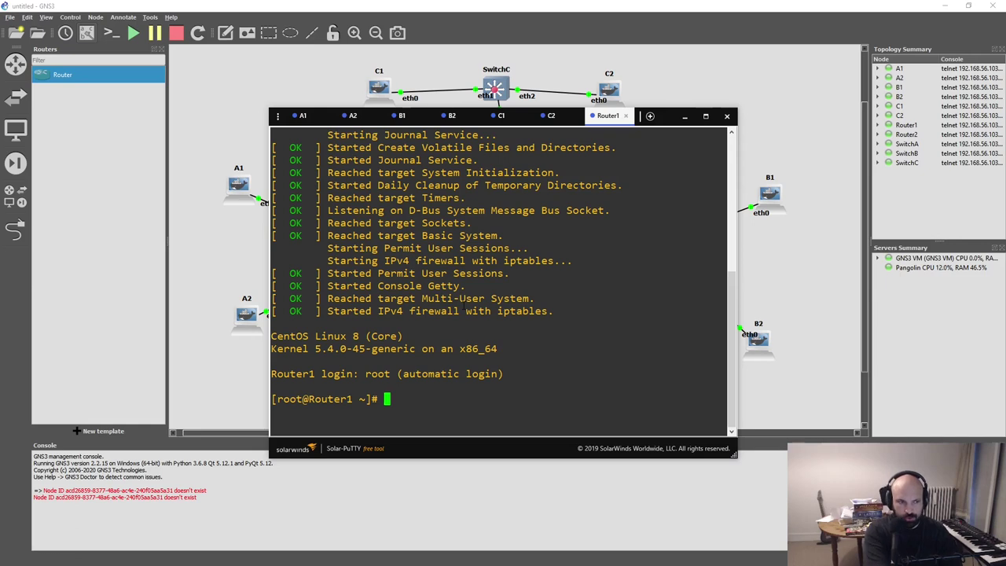
type("vim /et")
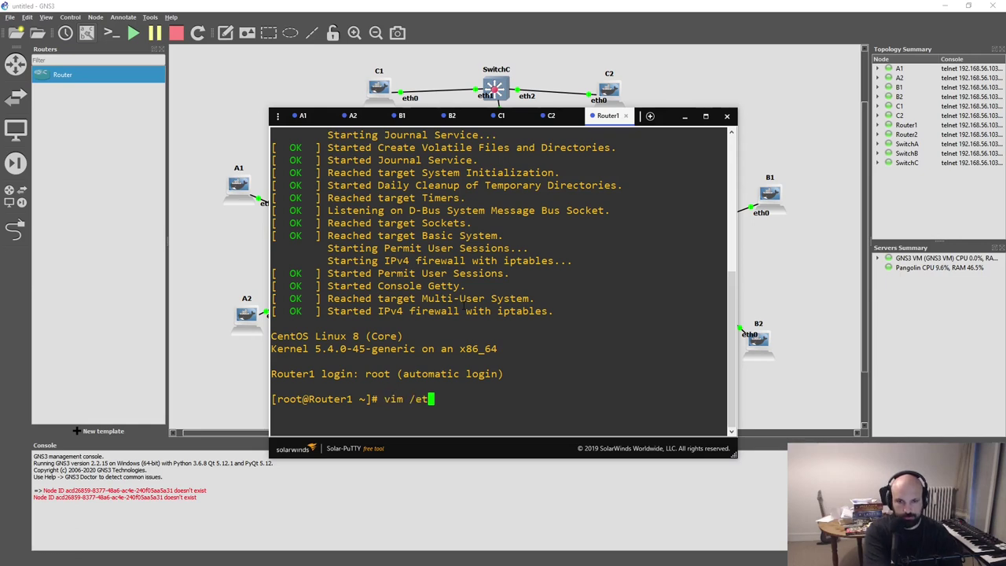
type("c/network/interfaces")
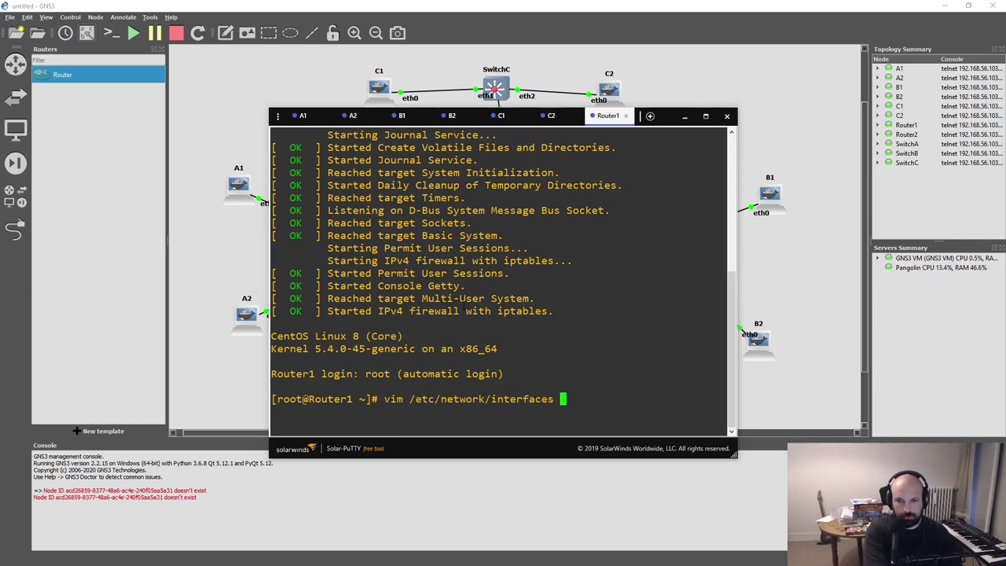
key("Return")
- Uncomment the whole static eth1 block in Router1's interfaces file, from the auto line to the nameserver line
key("j")
key("j")
key("j")
key("j")
key("j")
key("j")
key("j")
key("j")
key("j")
key("j")
key("j")
key("j")
key("j")
key("j")
key("j")
key("j")
key("j")
key("j")
key("j")
key("j")
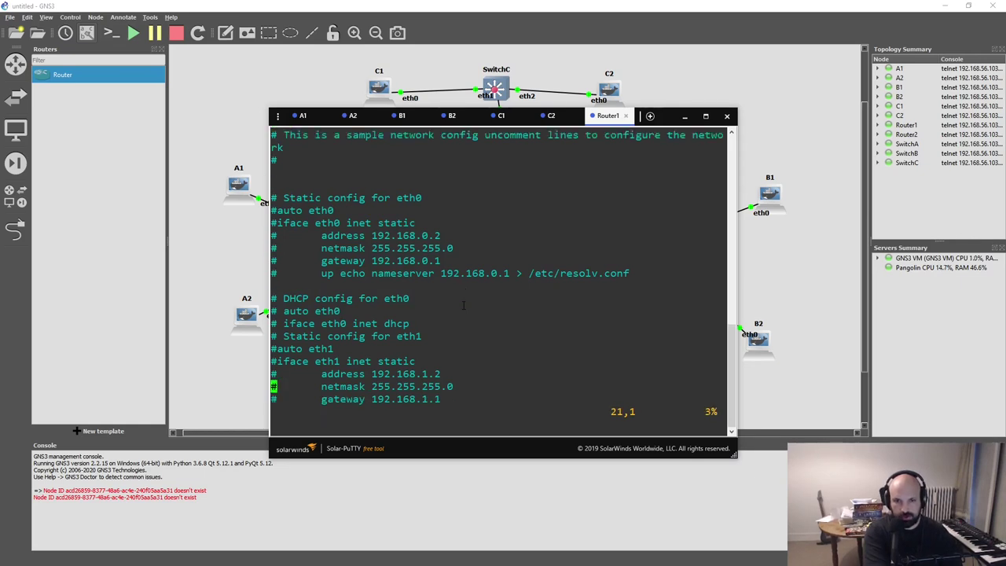
key("k")
key("k")
key("k")
key("ctrl+v")
key("j")
key("j")
key("j")
key("j")
key("j")
key("j")
key("k")
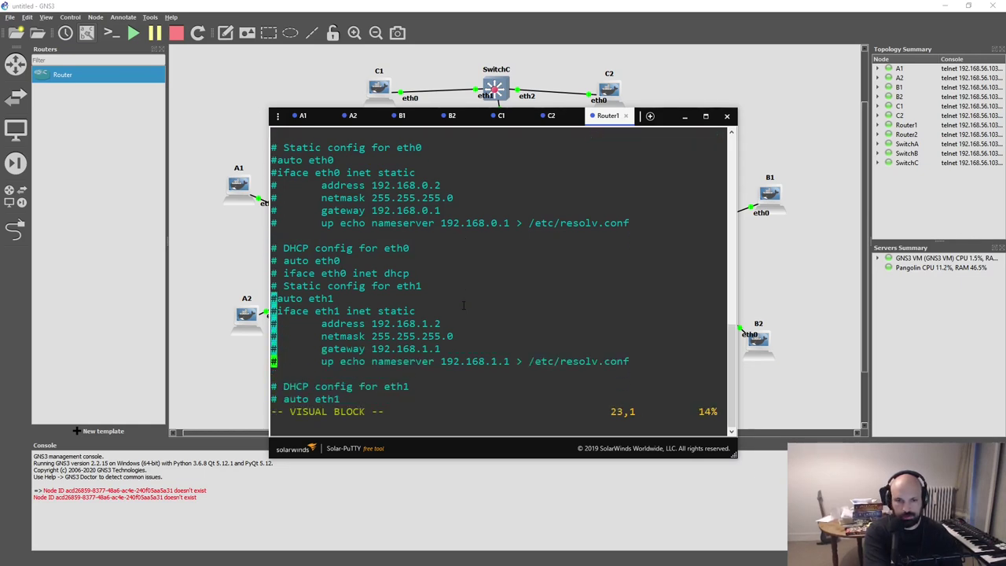
key("d")
- Uncomment the whole static eth2 block in Router1's interfaces file, from the auto line to the nameserver line
key("j")
key("j")
key("j")
key("j")
key("j")
key("j")
key("j")
key("j")
key("j")
key("j")
key("j")
key("j")
key("j")
key("j")
key("j")
key("j")
key("j")
key("j")
key("k")
key("k")
key("k")
key("k")
key("k")
key("k")
key("k")
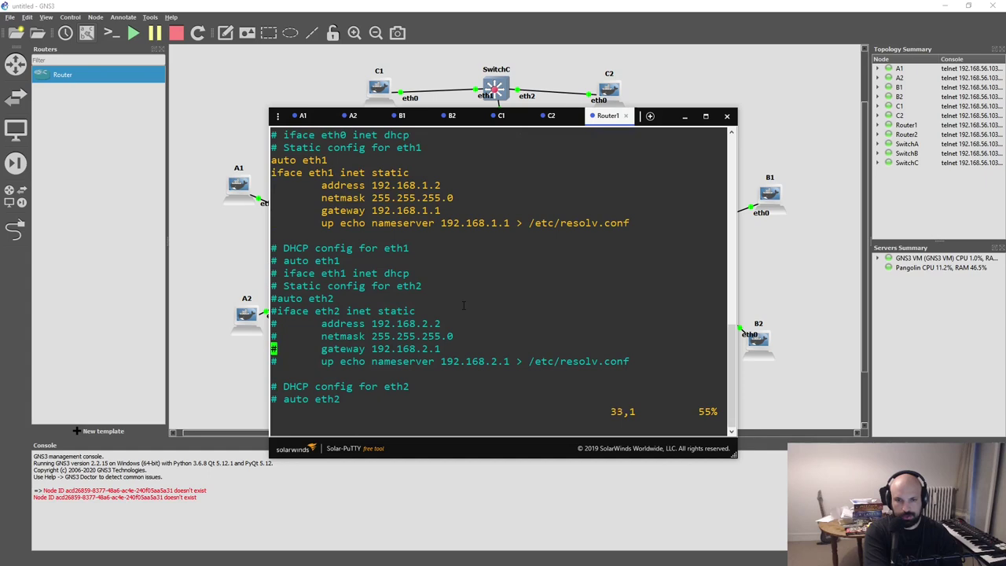
key("ctrl+v")
key("j")
key("j")
key("j")
key("j")
key("j")
key("d")
- Delete the gateway and nameserver lines from Router1's static eth1 block
key("k")
key("k")
key("k")
key("k")
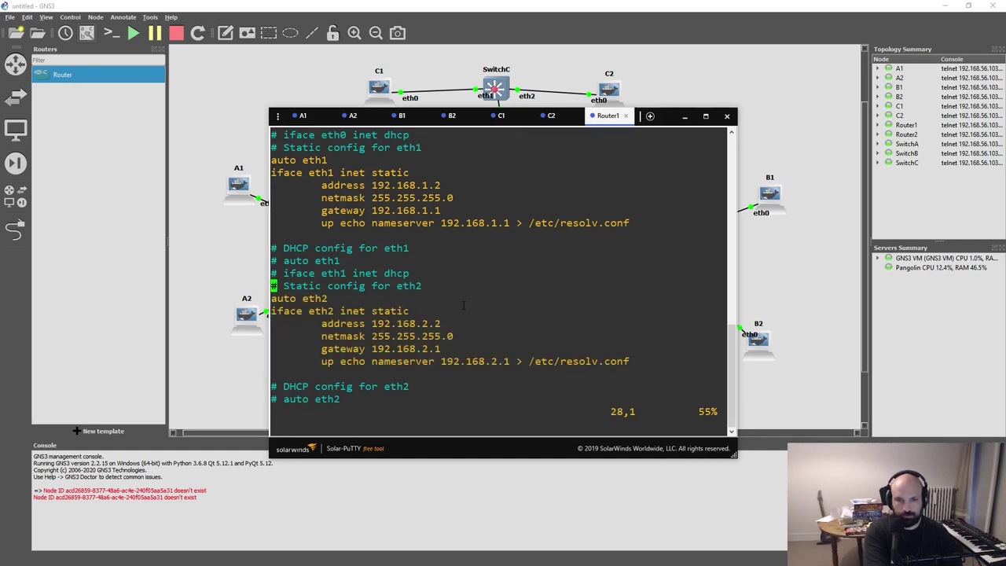
key("k")
key("k")
key("k")
key("d")
key("d")
key("d")
key("d")
- Delete the gateway and nameserver lines from Router1's static eth2 block
key("j")
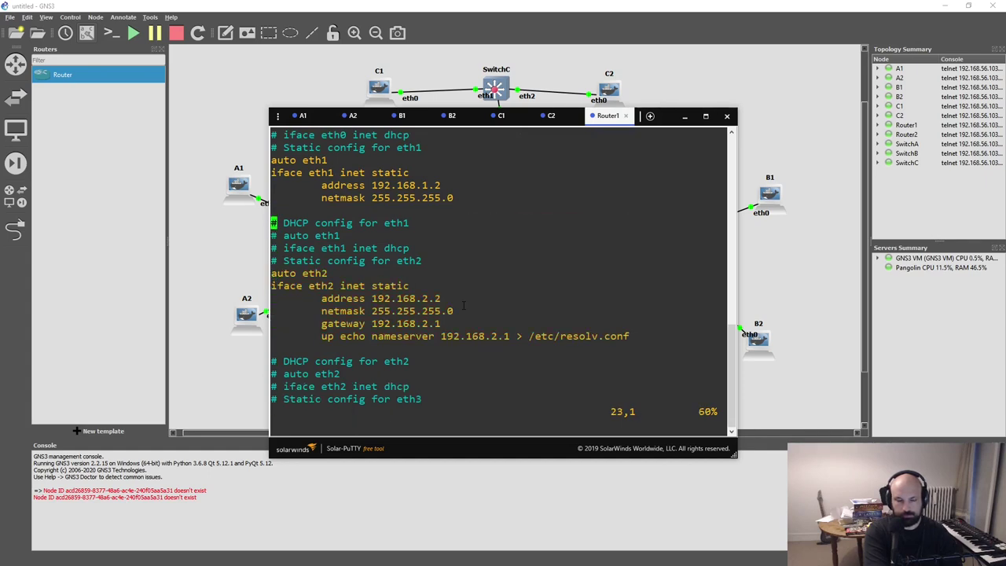
key("j")
key("j")
key("j")
key("j")
key("j")
key("j")
key("j")
key("j")
key("shift+v")
key("j")
key("d")
key("j")
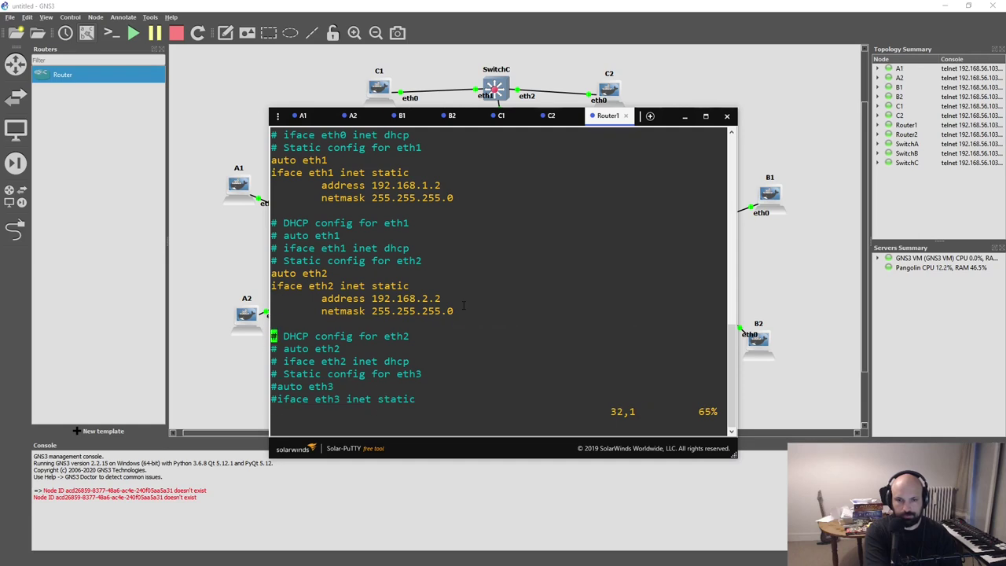
key("j")
- Set the static eth1 address in Router1's interfaces file to 192.0.2.1
key("k")
key("k")
key("k")
key("k")
key("k")
key("k")
key("k")
key("k")
key("k")
key("k")
key("k")
key("k")
key("k")
key("k")
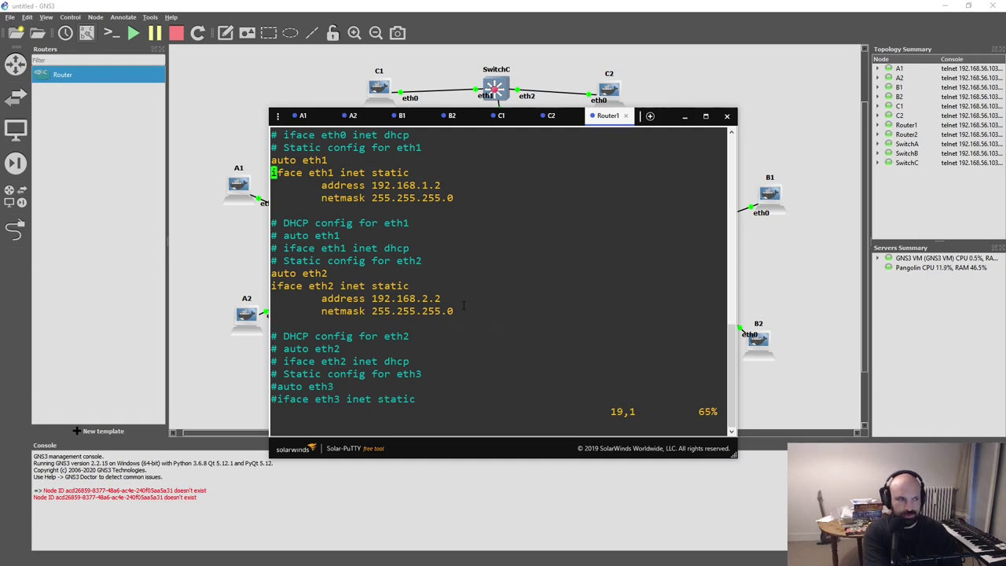
key("w")
key("w")
key("j")
key("w")
key("w")
key("b")
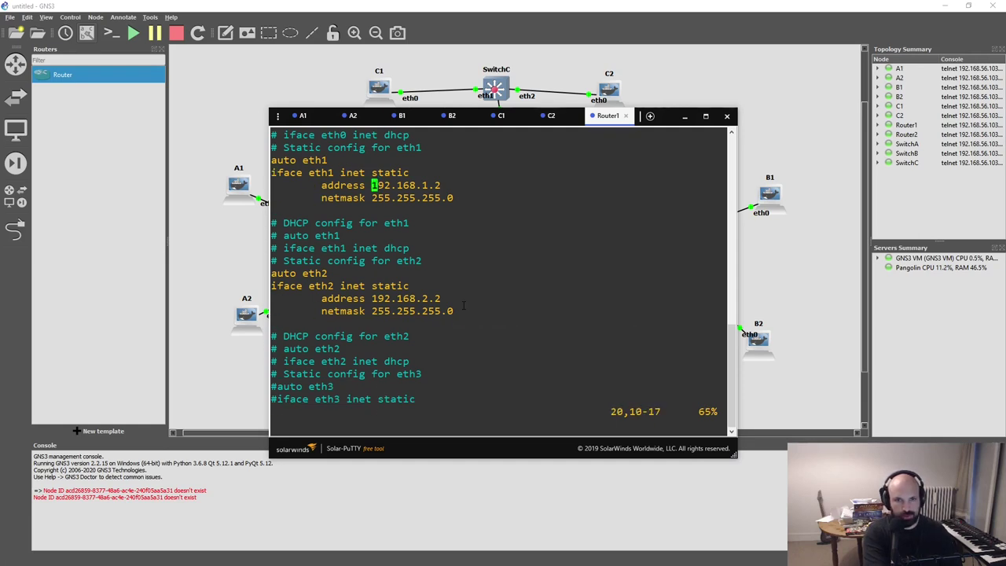
key("shift+c")
type("192.")
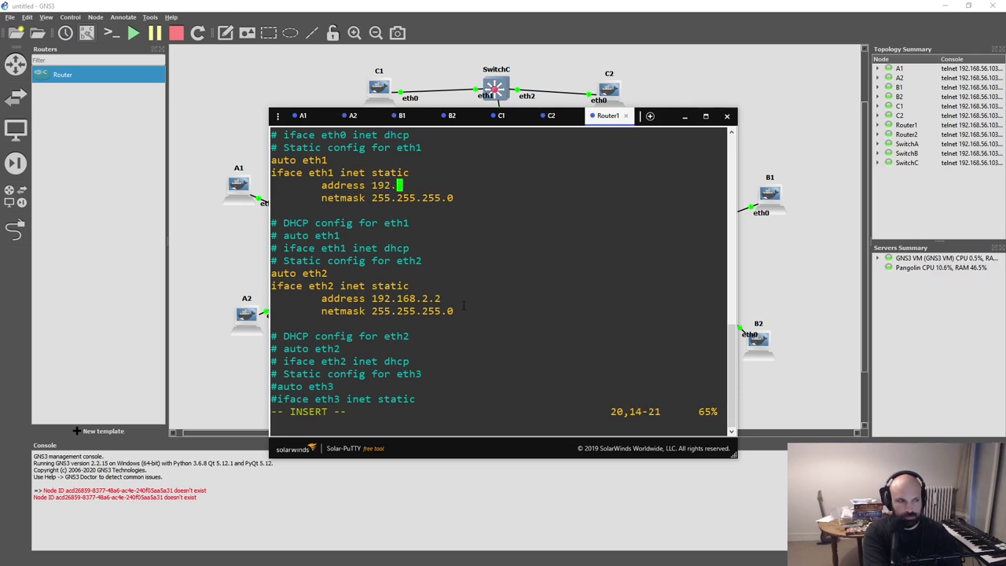
type("0.2.1")
key("Escape")
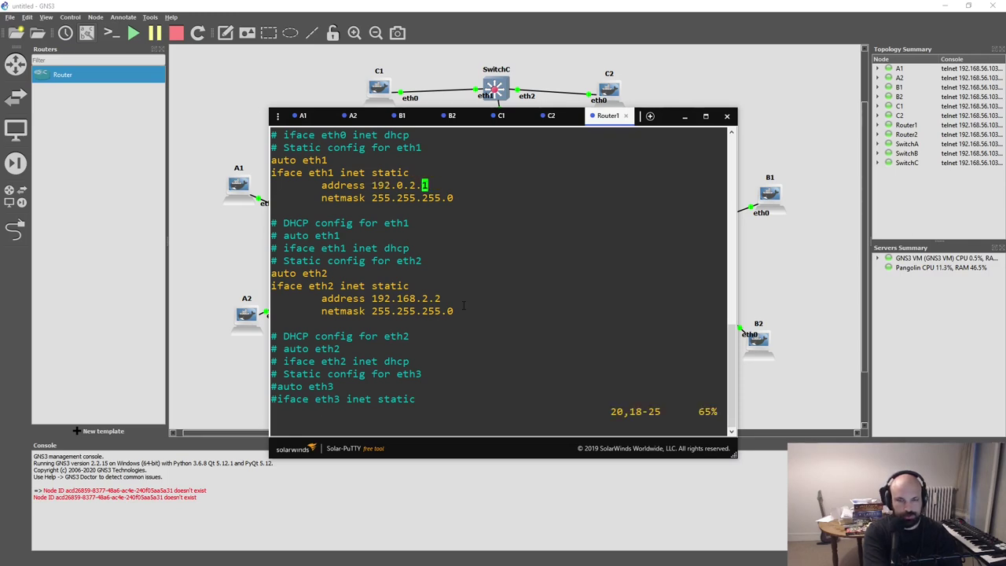
- Save Router1's interfaces file and go to the address line of the static eth2 block
type(":w")
key("Return")
key("j")
key("j")
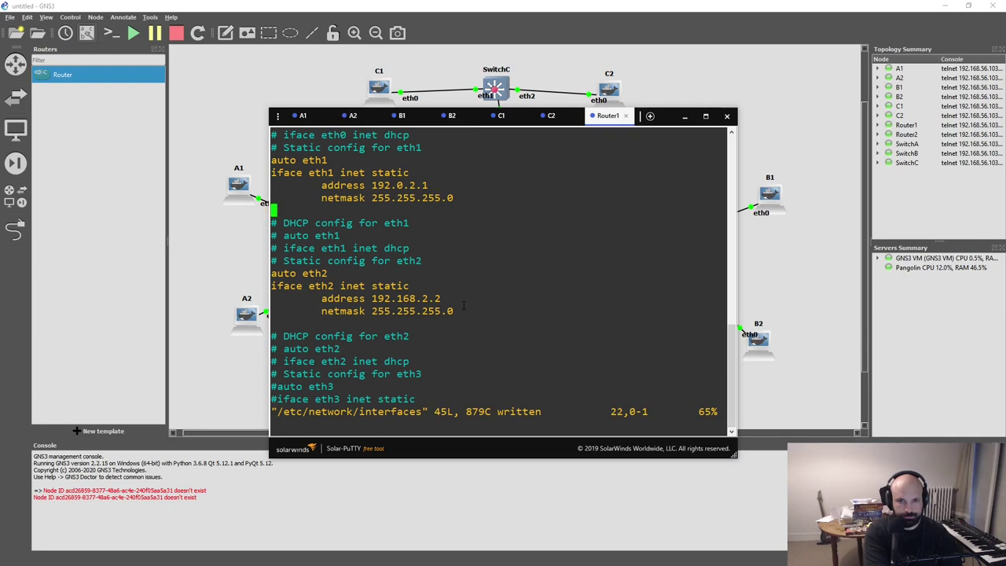
key("j")
key("j")
key("j")
key("j")
key("j")
key("j")
key("j")
key("j")
key("k")
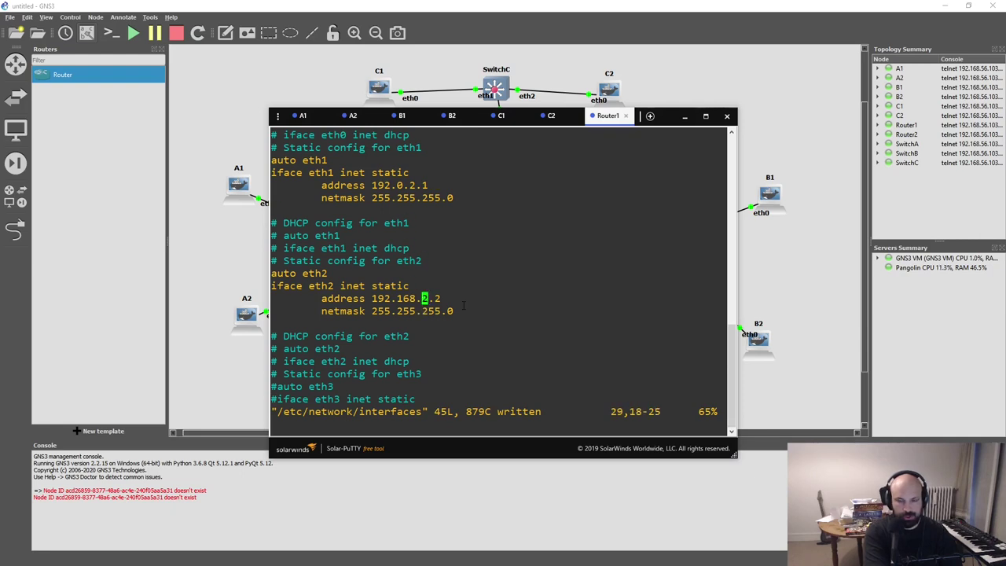
- Suspend vim on Router1 and calculate the network details of 192.0.2.1/24 with ipcalc
key("ctrl+z")
type("ipcalc")
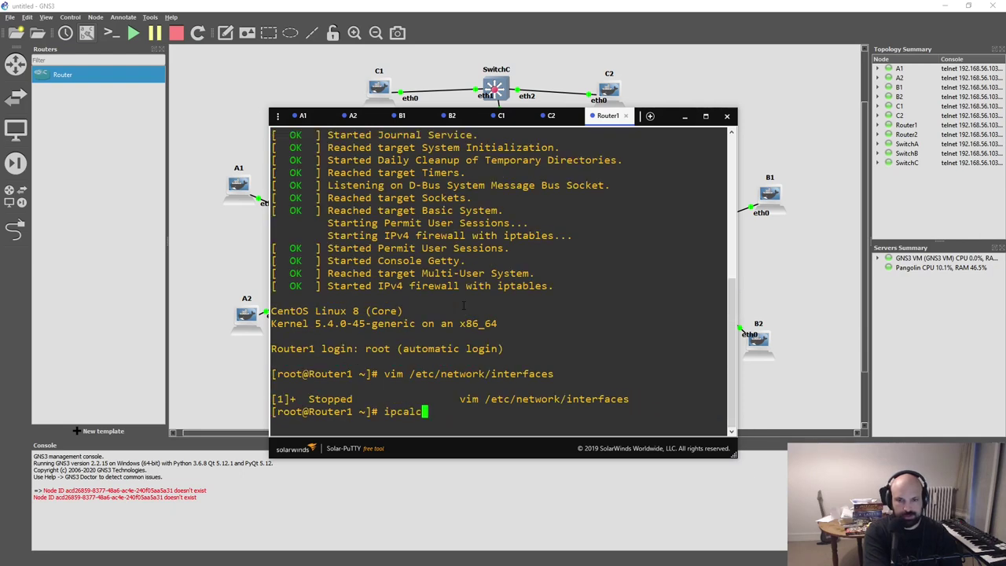
key("Return")
type("ipc")
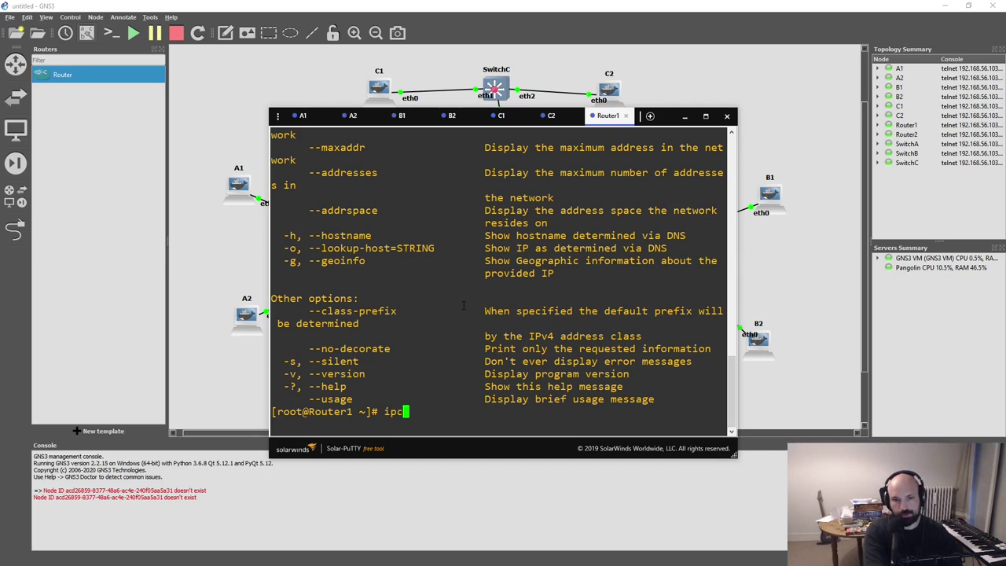
type("alc ")
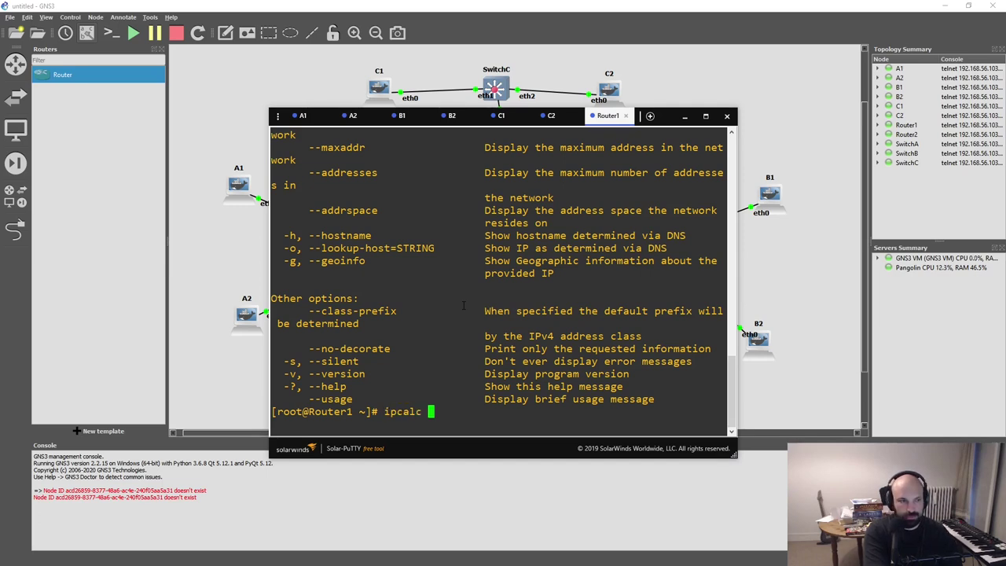
type("192.0.")
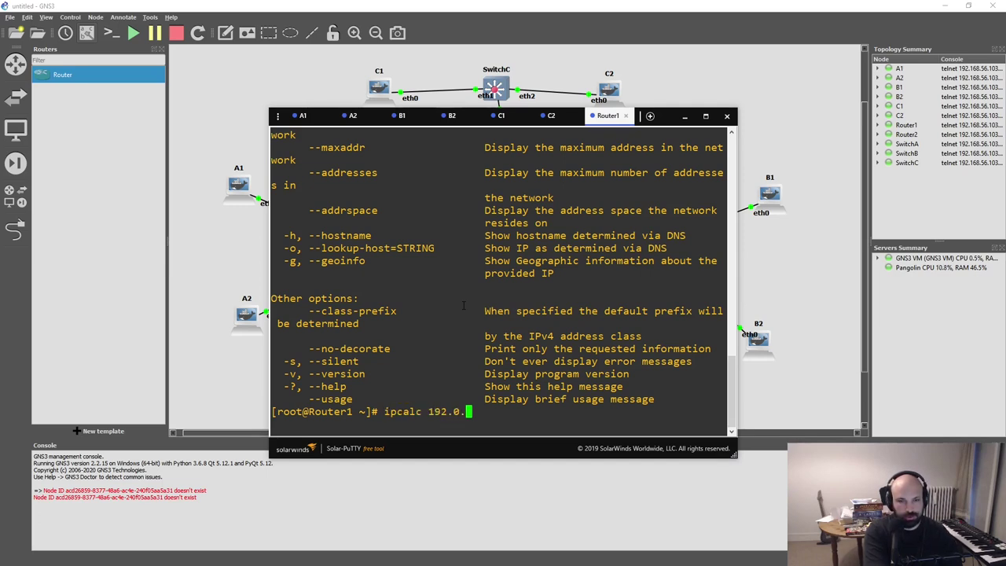
type("2.1/24")
key("Return")
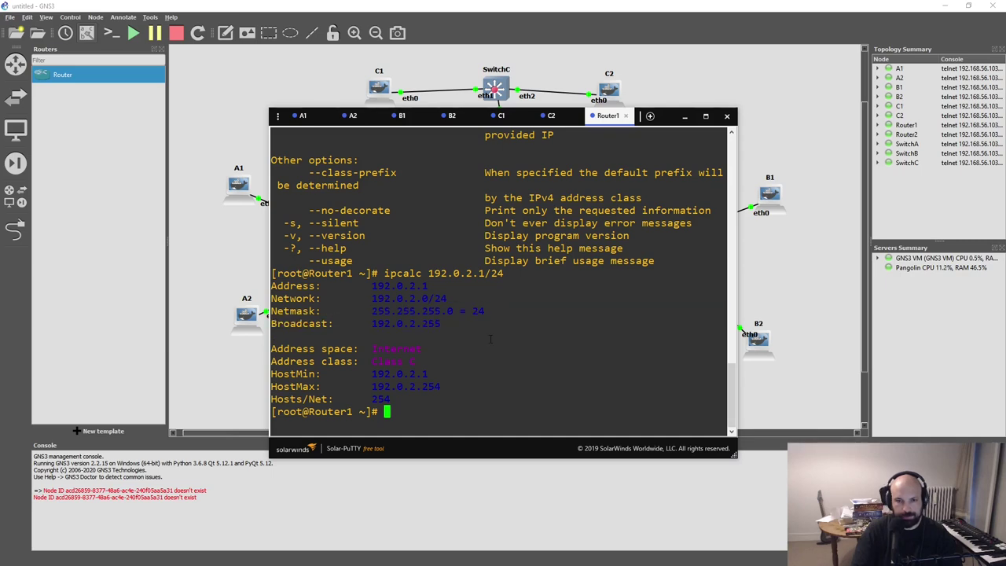
- Resume the suspended vim session and set the static eth2 address in Router1's interfaces file to 198.51.100.1
type("fg")
key("Return")
key("Down")
key("Down")
key("Down")
key("Down")
key("Down")
key("Down")
key("Down")
key("Down")
key("Down")
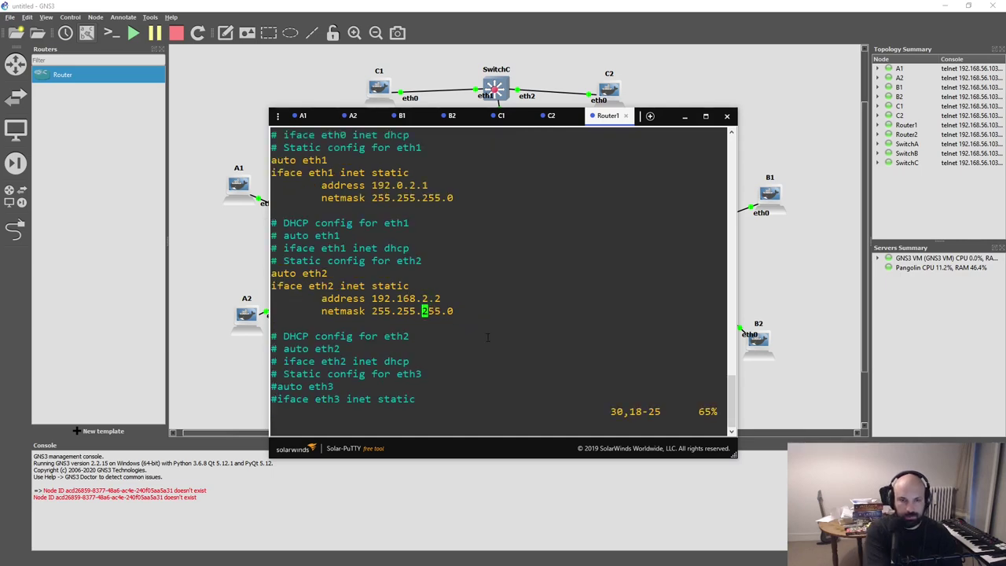
key("Up")
key("Up")
key("Up")
key("Up")
key("Up")
key("Up")
key("Up")
key("Up")
key("Up")
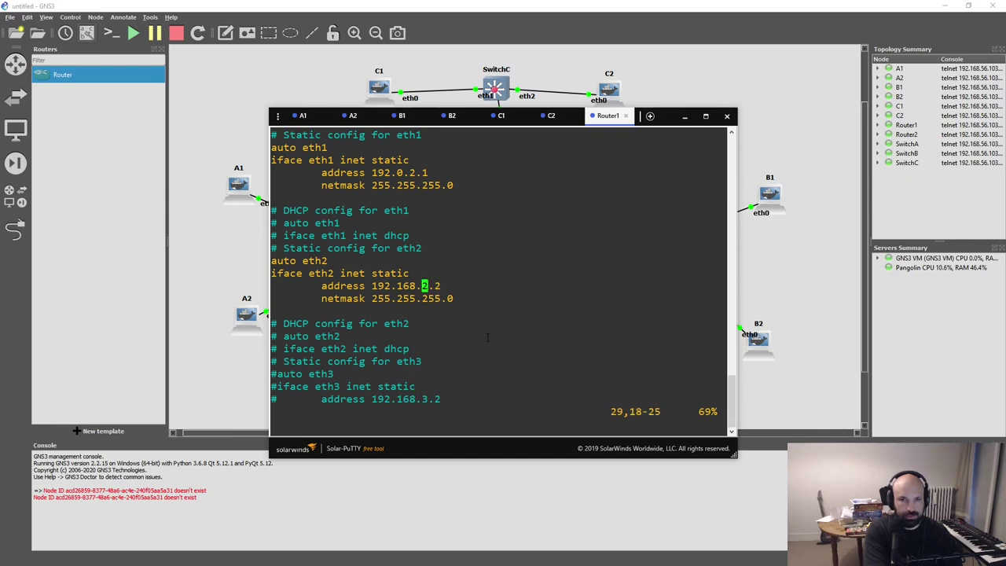
key("shift+b")
key("shift+c")
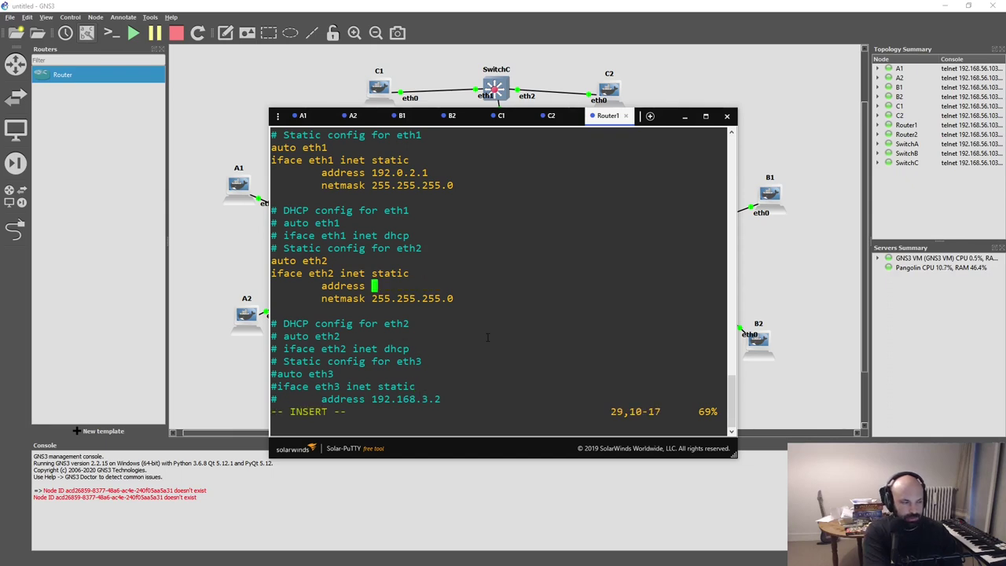
type("19")
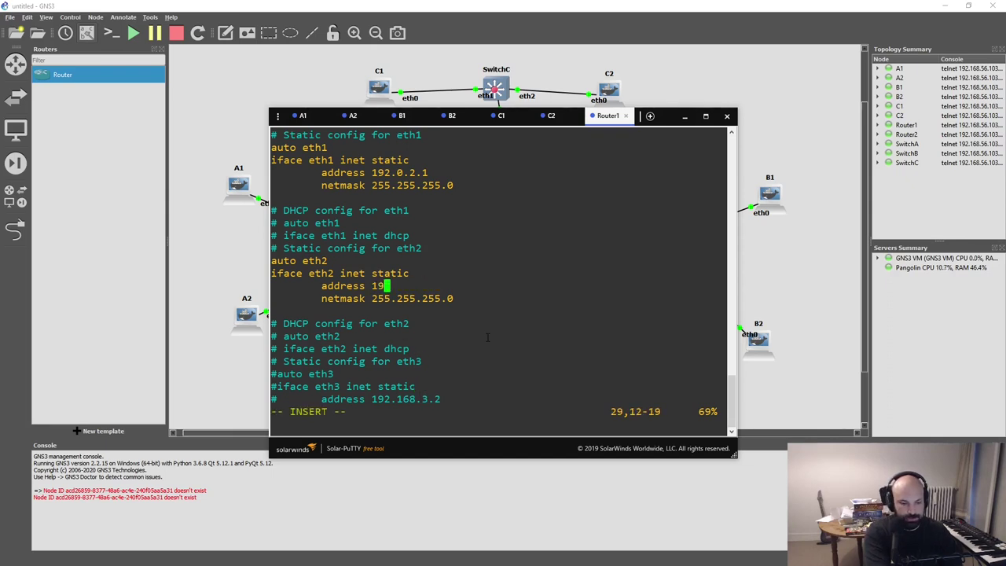
type("8.51.100.1")
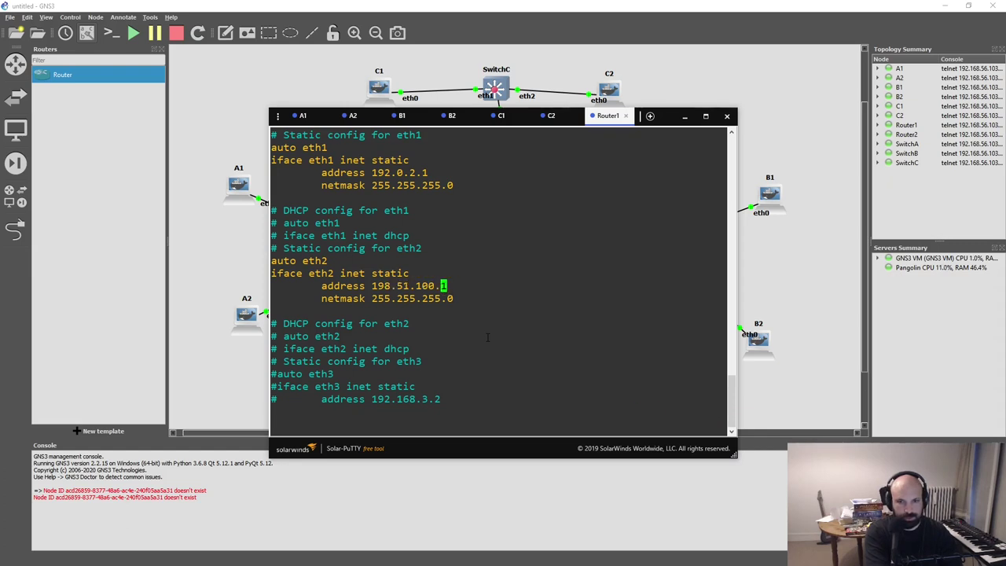
- Save Router1's interfaces file and exit vim
key("Escape")
type(":w")
key("Return")
key("Down")
type("b:w")
key("Return")
key("ctrl+z")
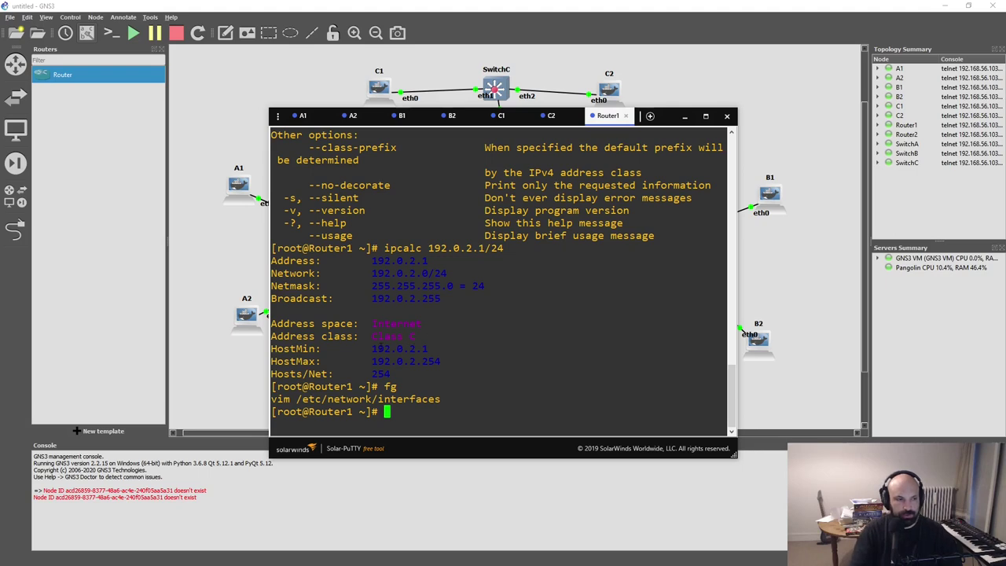
- Bring up Router2's console and open /etc/network/interfaces in vim
left_click(220, 399)
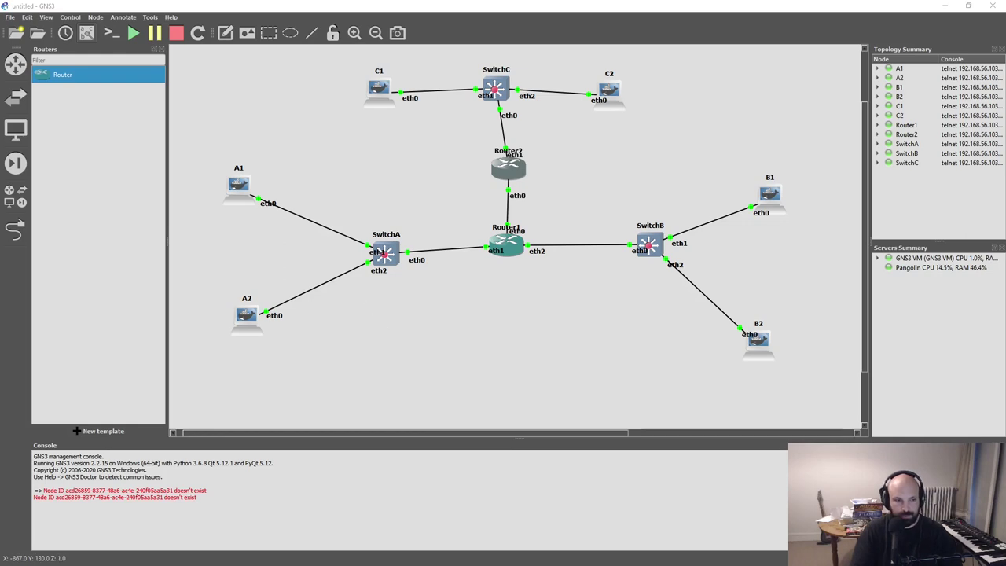
key("alt+Tab")
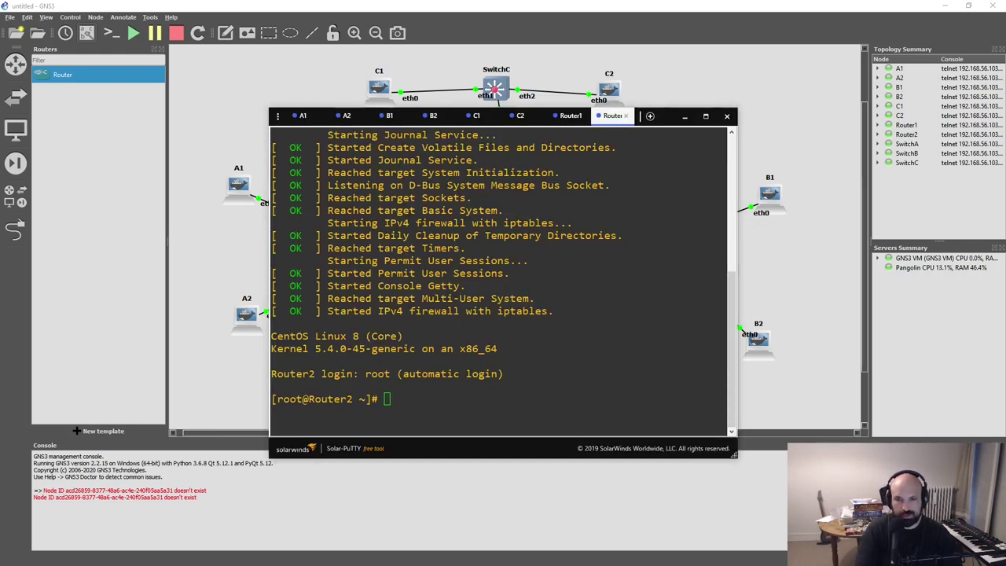
type("vim /et")
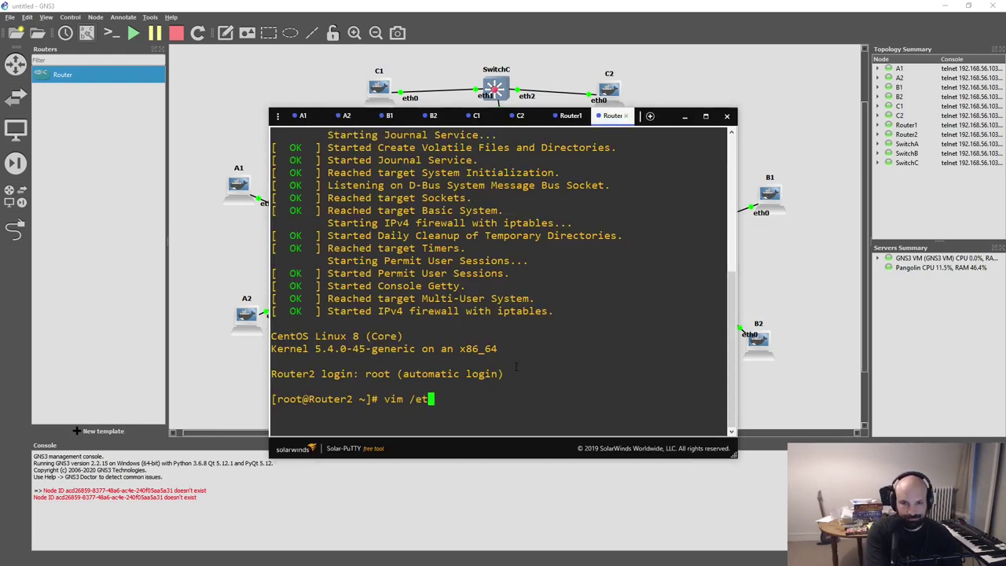
type("c/network/interfaces")
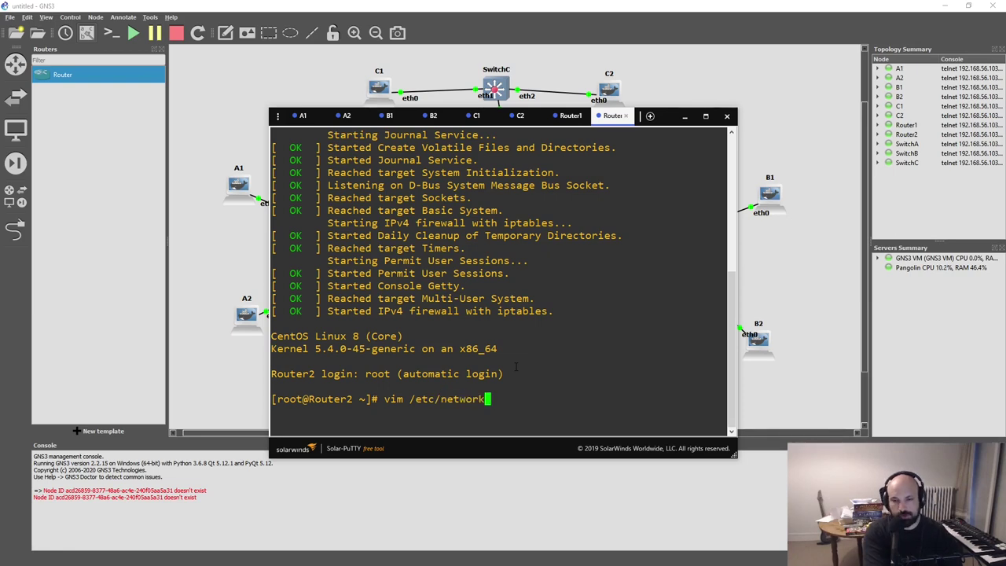
key("Return")
- Uncomment the whole static eth1 block in Router2's interfaces file, from the auto line to the nameserver line
key("Down")
key("Down")
key("Down")
key("Down")
key("Down")
key("Down")
key("Down")
key("Down")
key("Down")
key("Down")
key("Down")
key("Down")
key("Down")
key("Down")
key("Down")
key("Down")
key("Down")
key("Down")
key("Down")
key("Down")
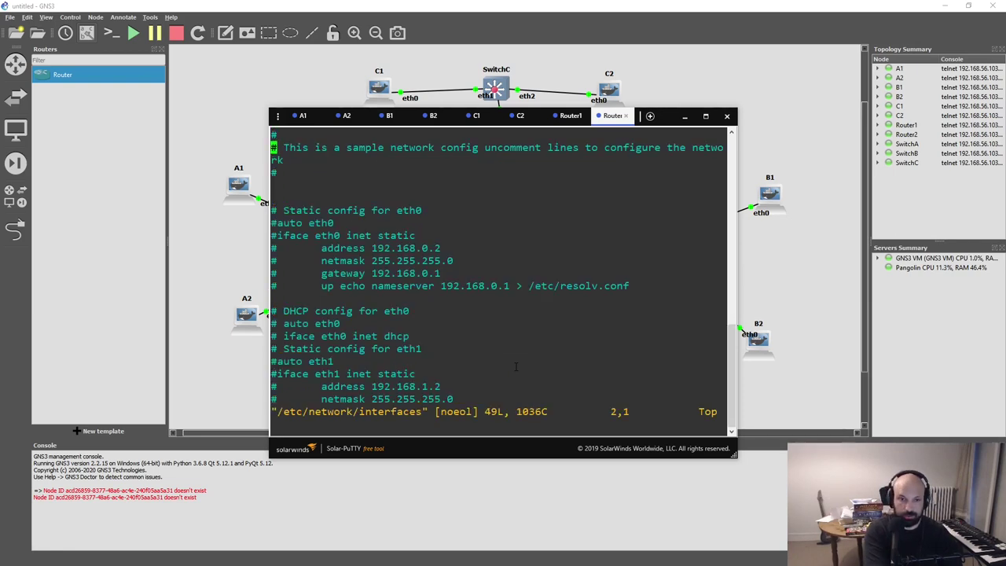
key("Up")
key("Up")
key("Up")
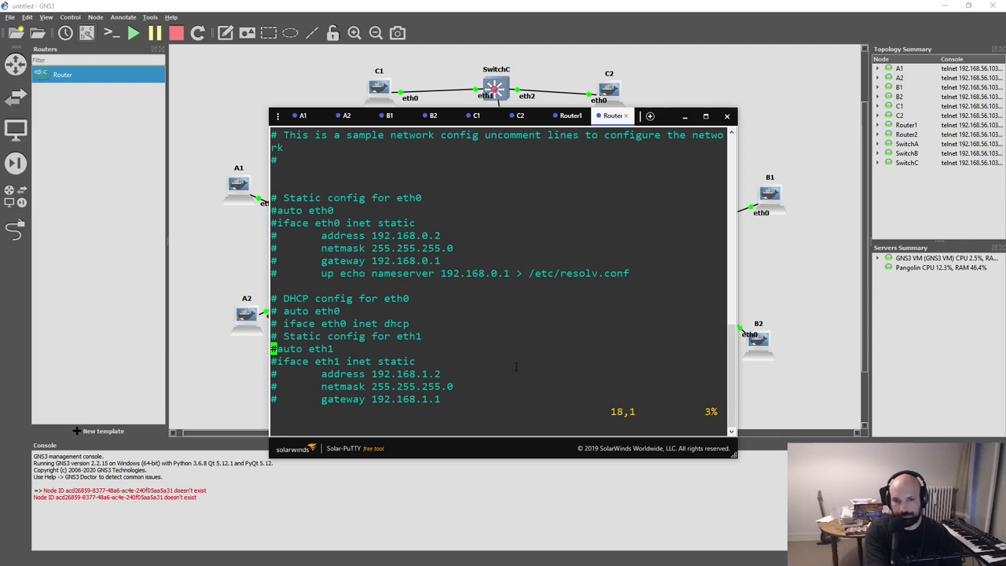
key("ctrl+v")
key("Down")
key("Down")
key("Down")
key("x")
- Delete the gateway and nameserver lines from Router2's static eth1 block
key("Down")
key("Down")
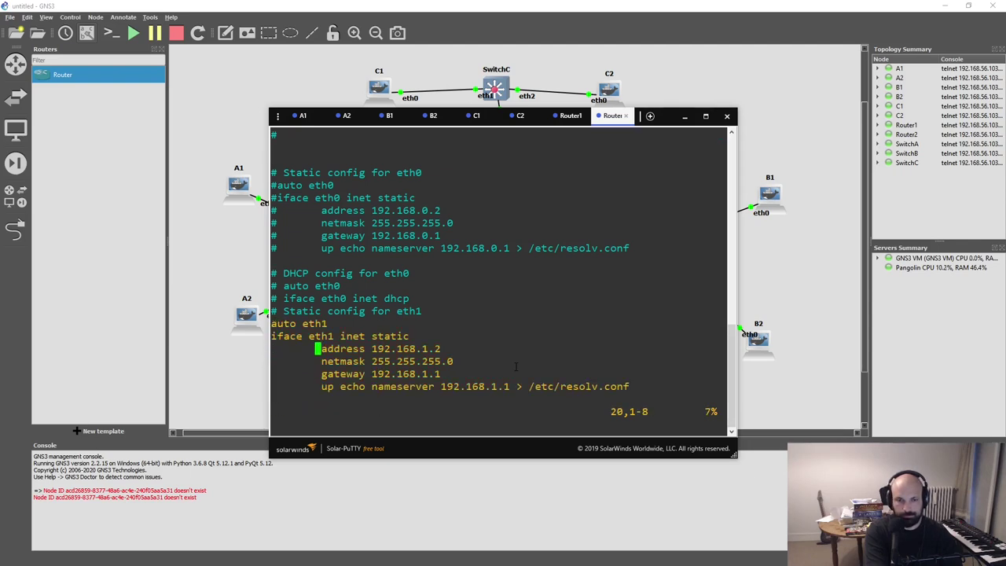
key("Down")
key("Down")
key("shift+v")
key("Down")
key("d")
- Set the static eth1 address in Router2's interfaces file to 203.0.113.1
key("Up")
key("Up")
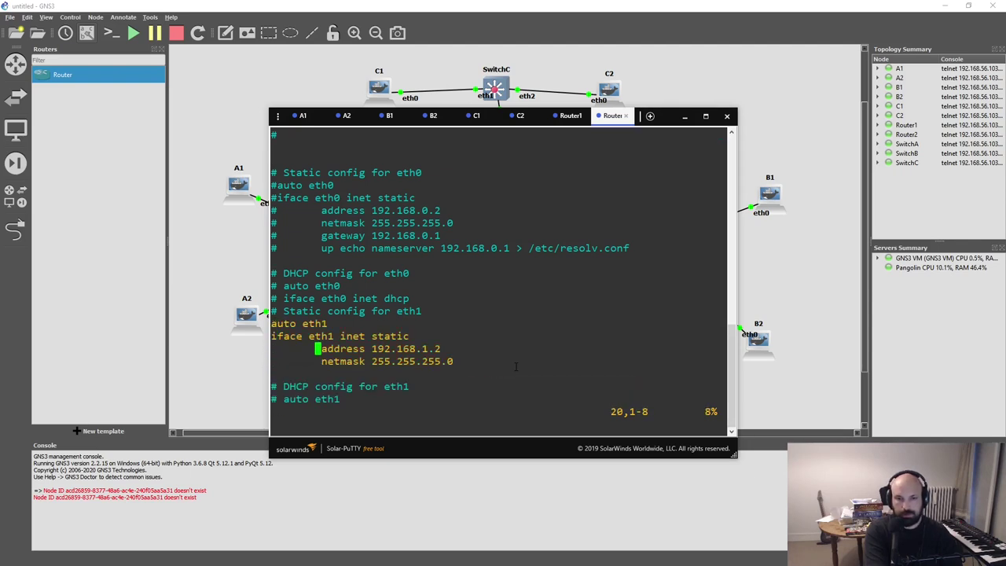
key("w")
key("shift+c")
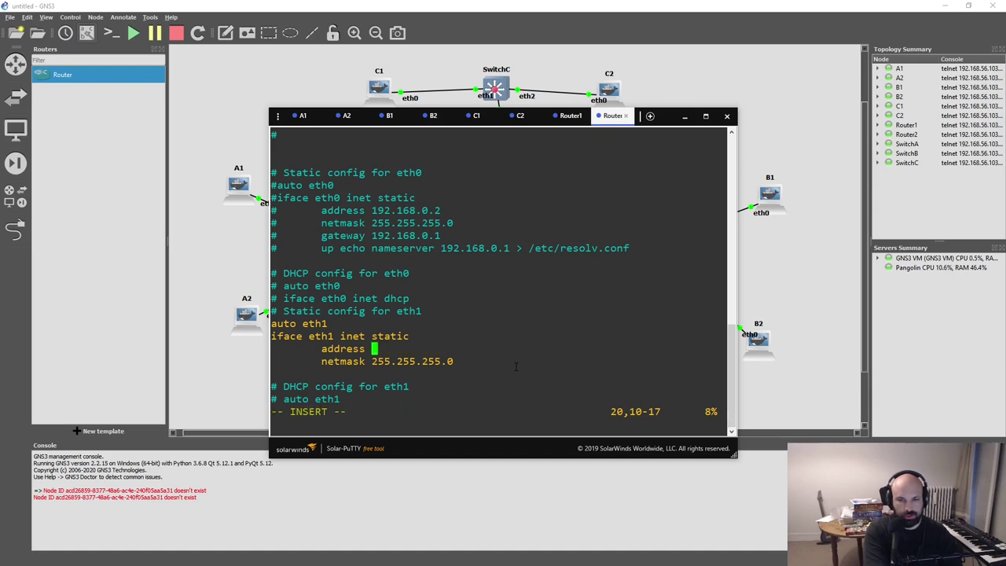
type("203.0.113.1")
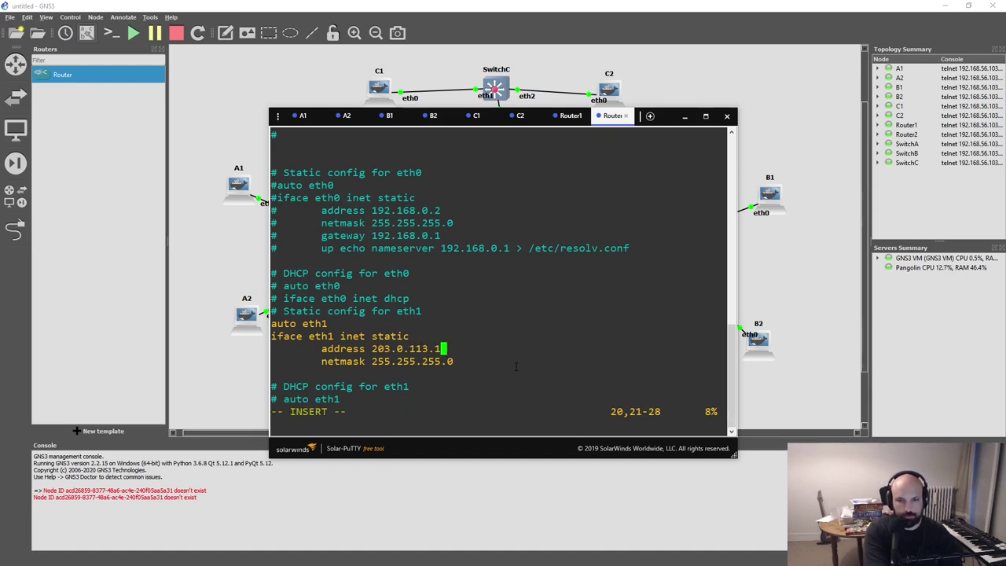
- Save Router2's interfaces file and exit vim
key("Escape")
type(":w")
key("Return")
type(":wq")
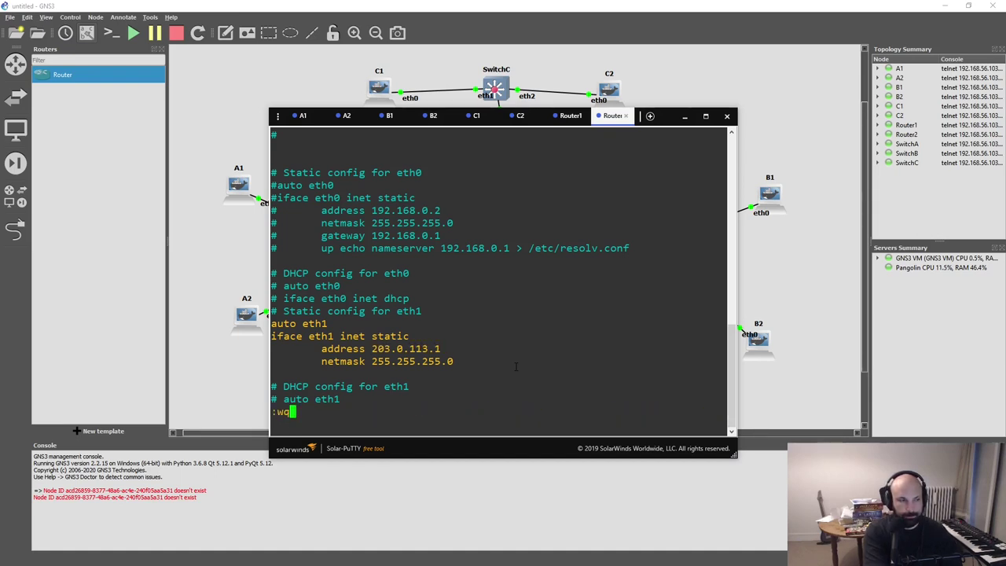
key("Return")
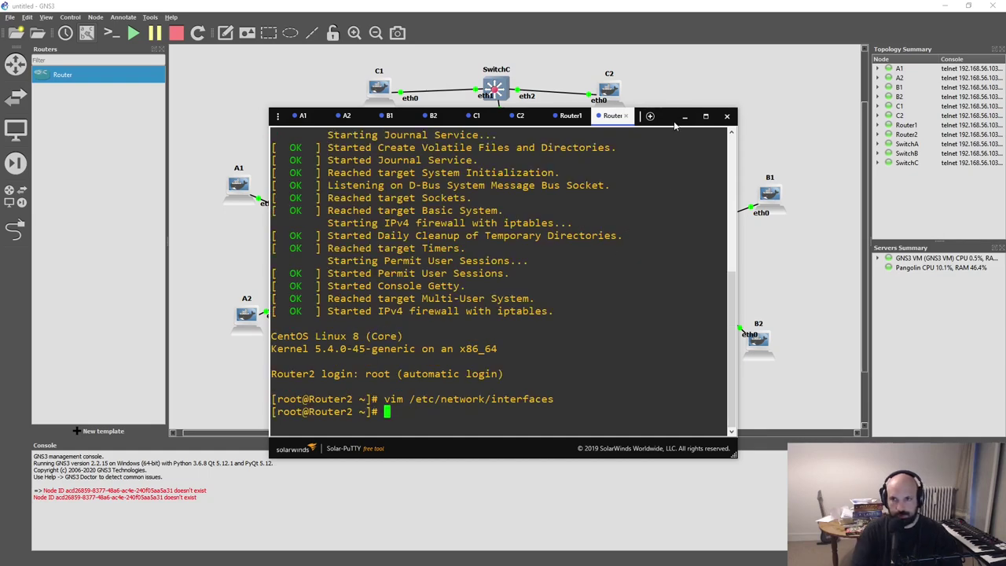
- Close the Solar-PuTTY console window and stop all nodes in the topology
left_click(726, 116)
left_click(190, 32)
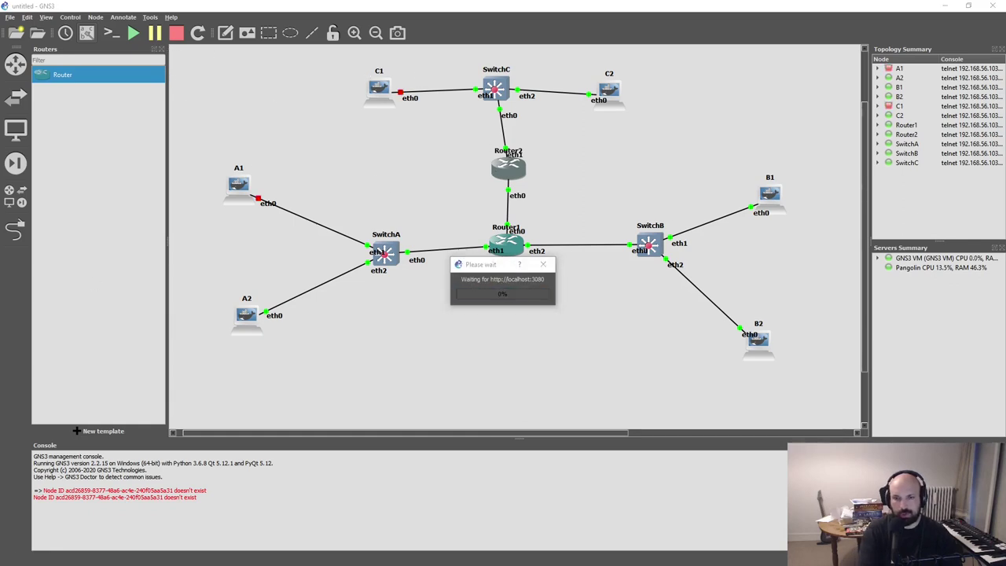
- Switch to the moanin.pdf instructions in Firefox and read the GNS3 quirk about restarting appliances to apply a new configuration
key("alt+Tab")
scroll(403, 323, "up", 10)
scroll(403, 322, "up", 15)
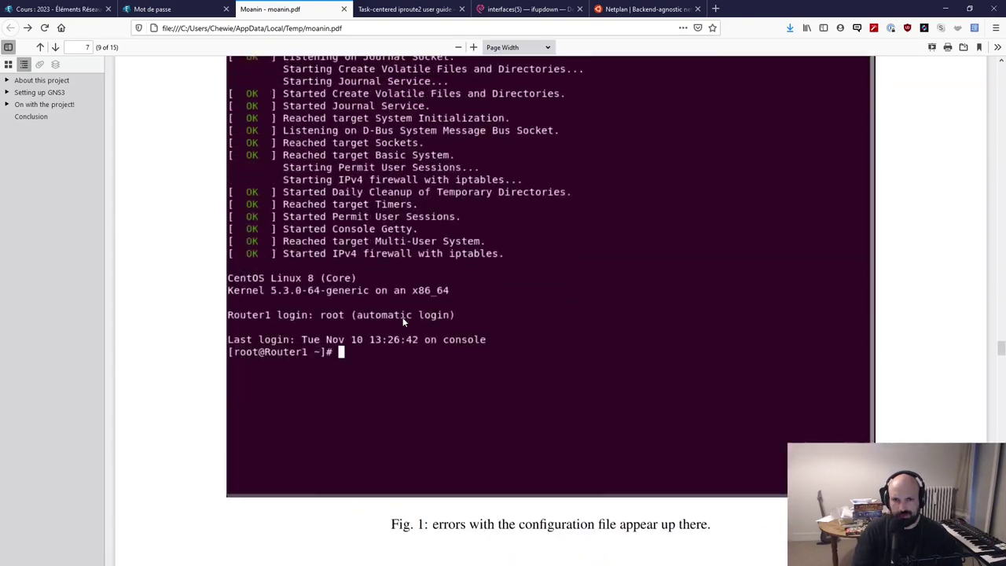
scroll(403, 314, "up", 3)
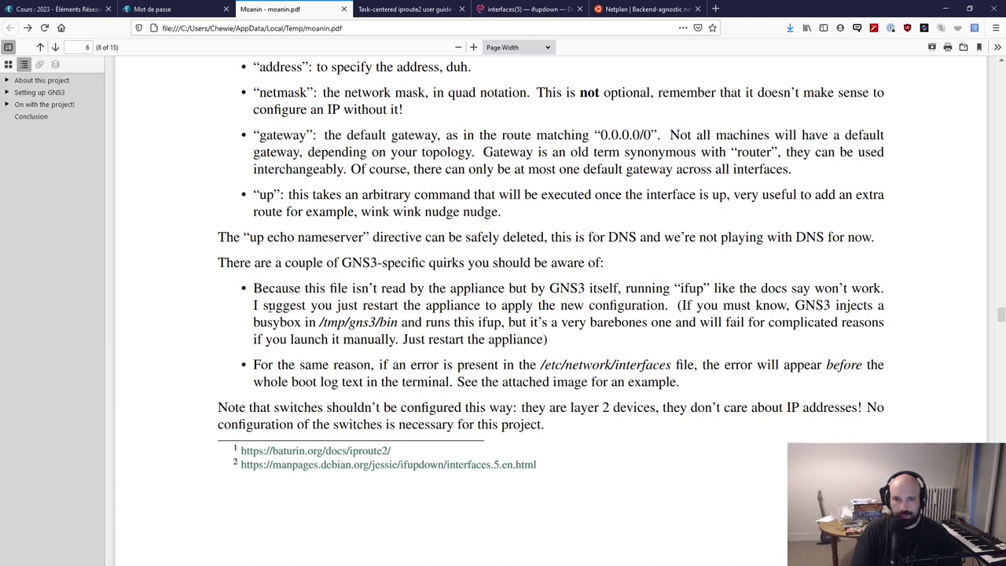
left_click_drag(261, 305, 677, 306)
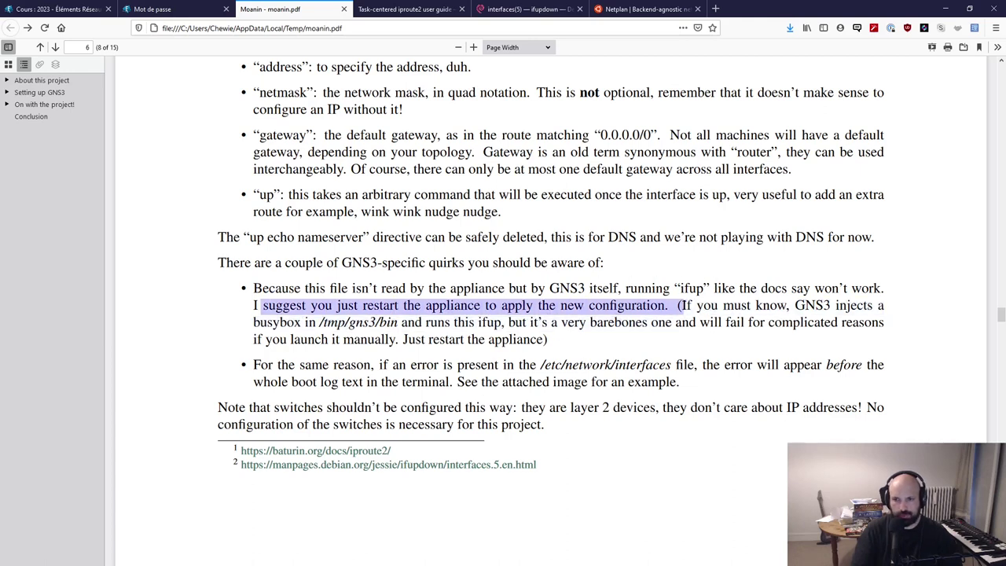
left_click(304, 289)
left_click_drag(255, 289, 574, 344)
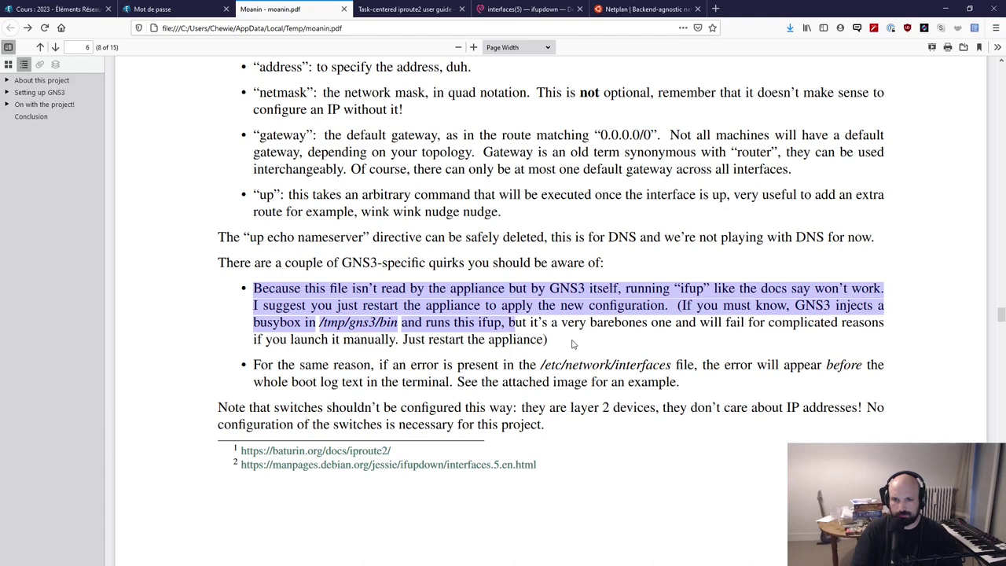
left_click(548, 339)
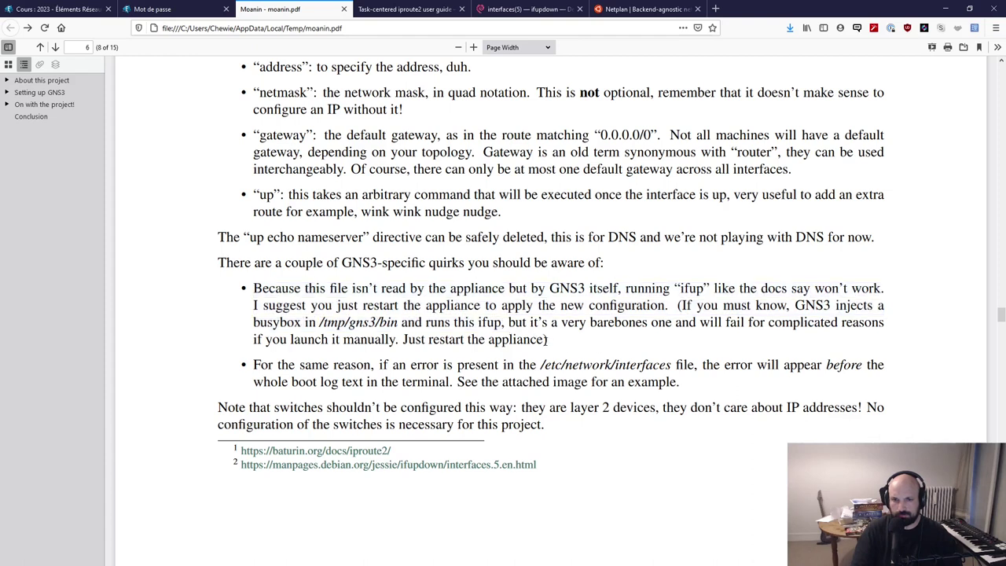
left_click_drag(403, 339, 588, 354)
left_click(451, 342)
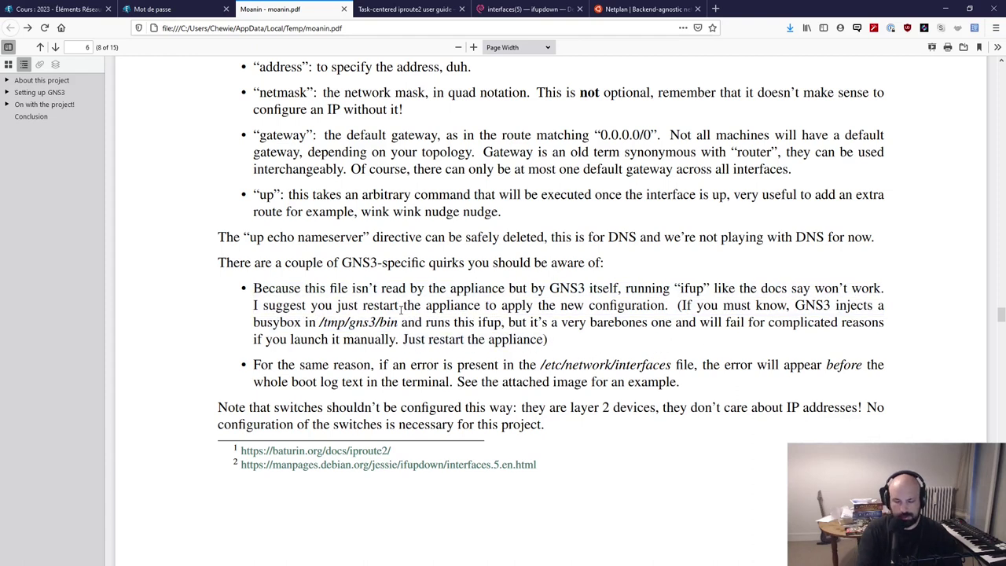
- Switch back to GNS3 and start all nodes in the topology, and return to the PDF instructions
key("alt+Tab")
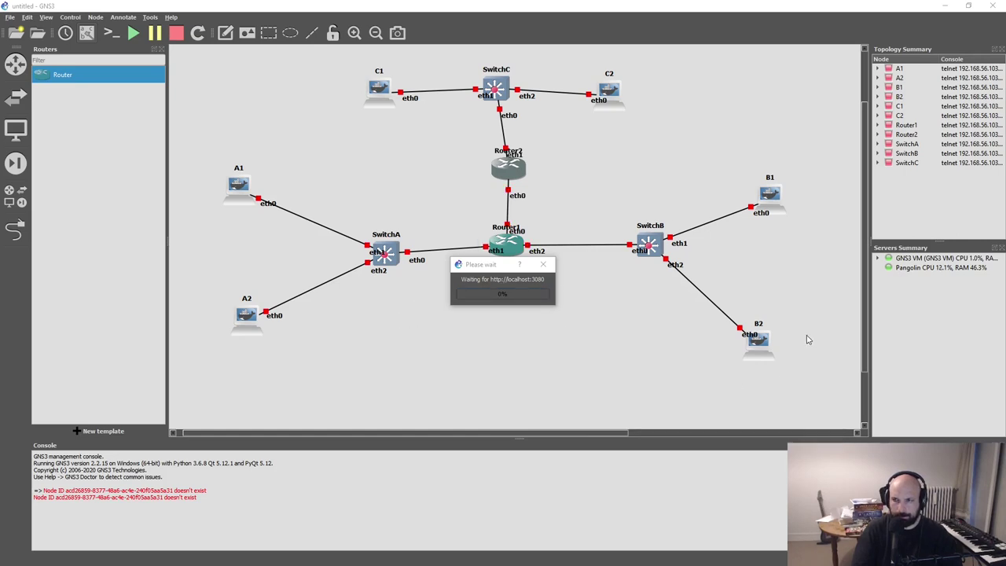
left_click(134, 33)
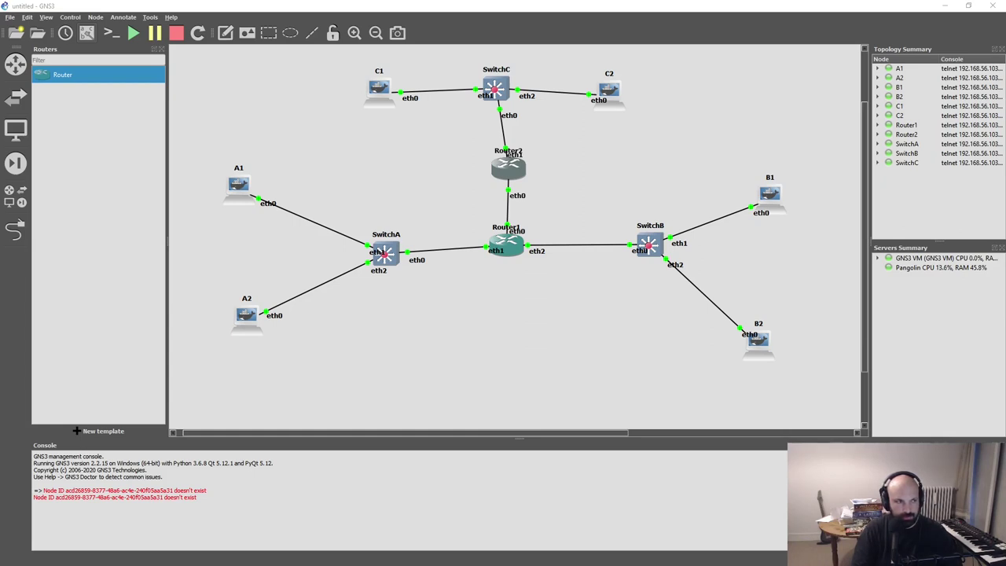
key("alt+Tab")
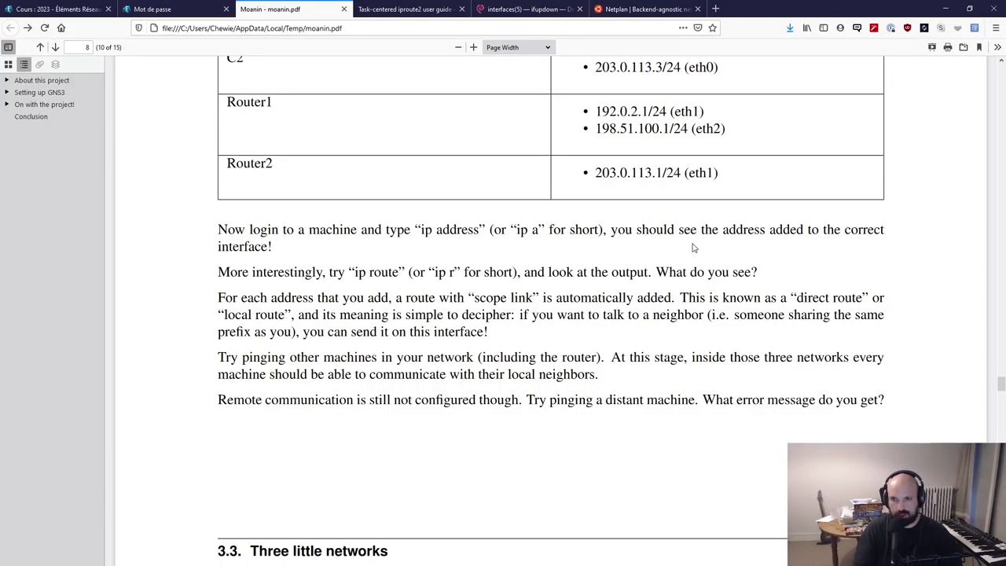
- Read the moanin.pdf instructions on checking addresses, viewing direct routes and pinging local neighbours
left_click_drag(241, 275, 724, 272)
left_click(768, 275)
left_click(724, 271)
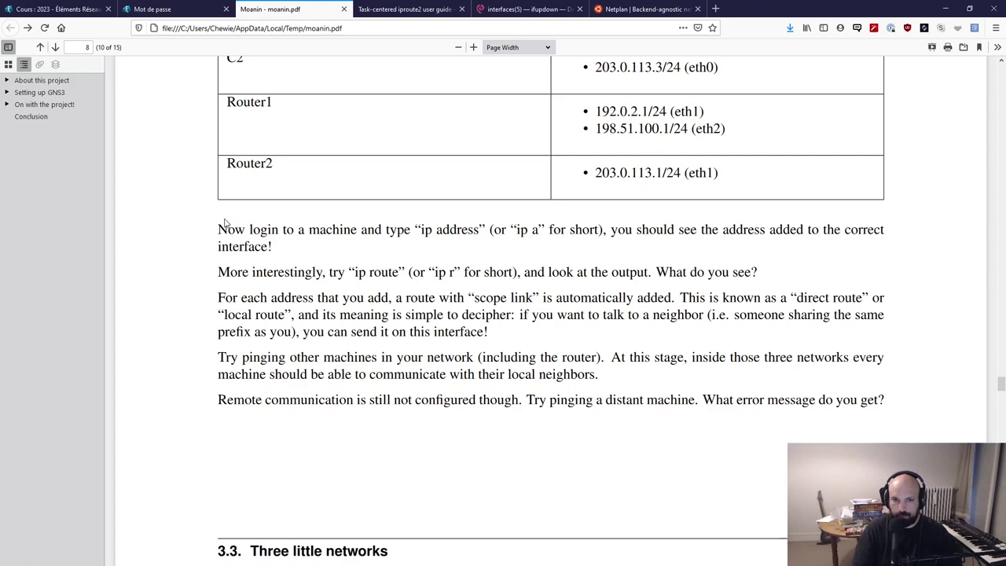
left_click_drag(219, 227, 522, 340)
left_click(522, 340)
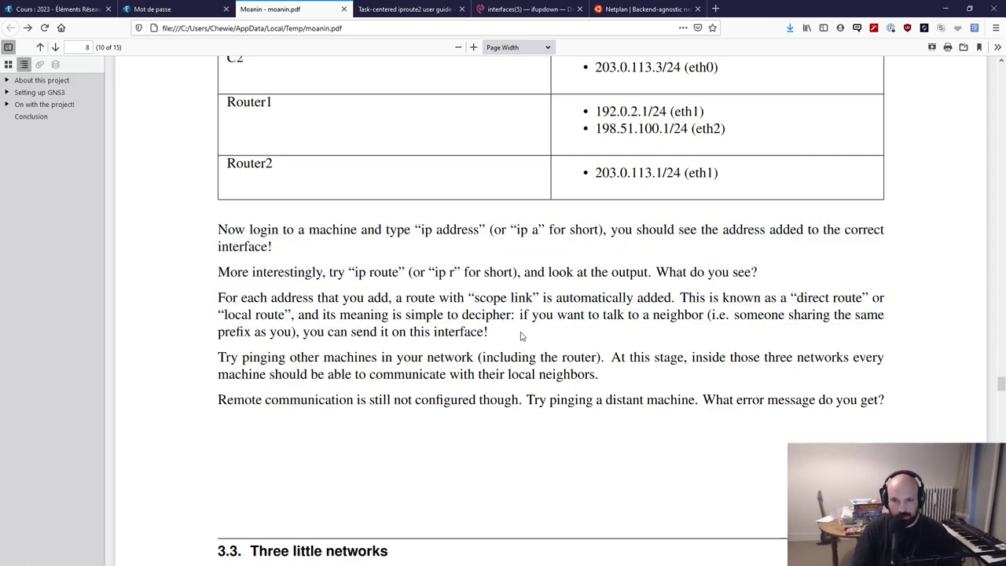
left_click_drag(220, 229, 641, 401)
left_click(641, 400)
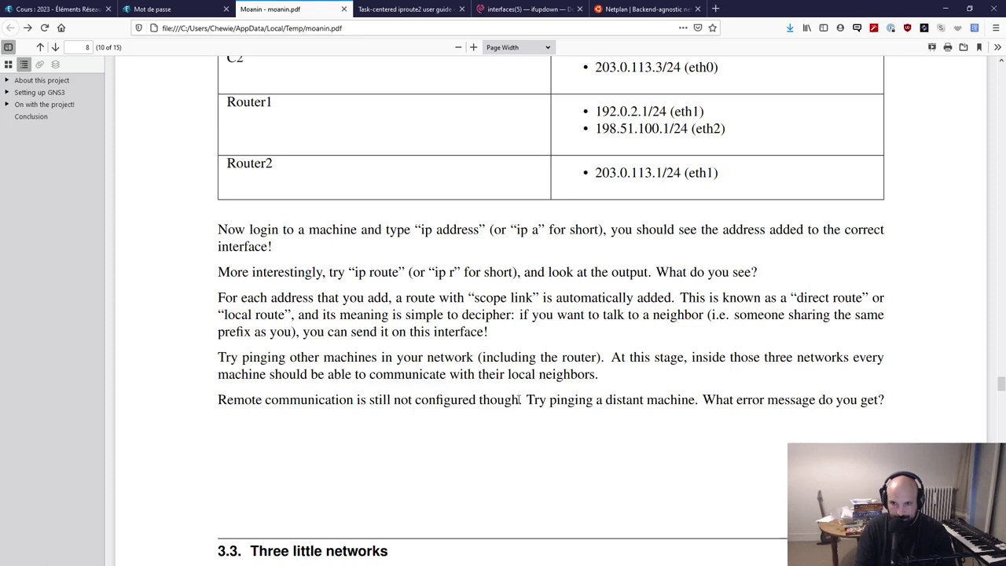
left_click_drag(218, 230, 519, 358)
left_click_drag(231, 230, 460, 314)
left_click(220, 229)
left_click(583, 309)
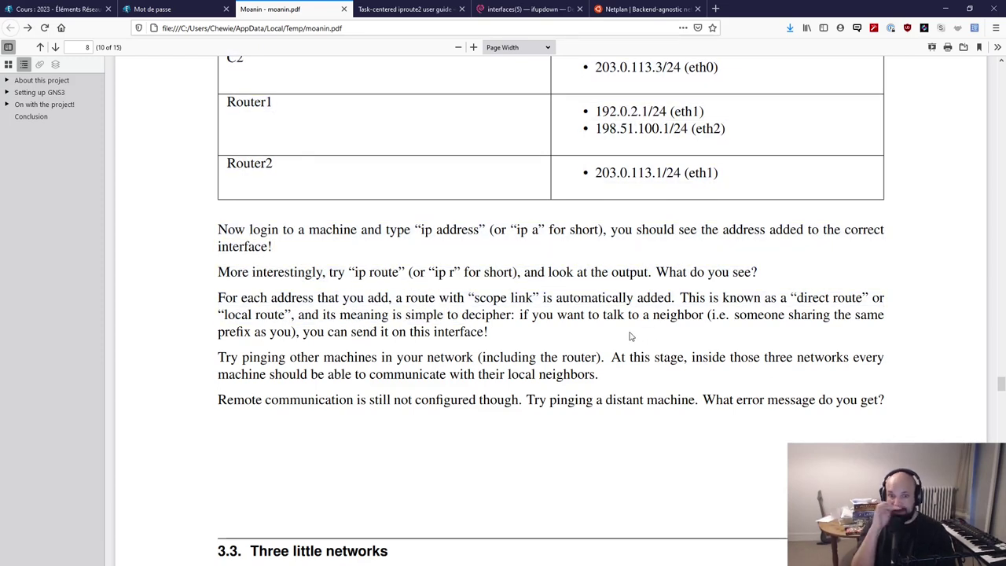
- Review the PDF's “ip address” and “ip route” commands and its instruction to ping a distant machine
left_click_drag(414, 230, 484, 230)
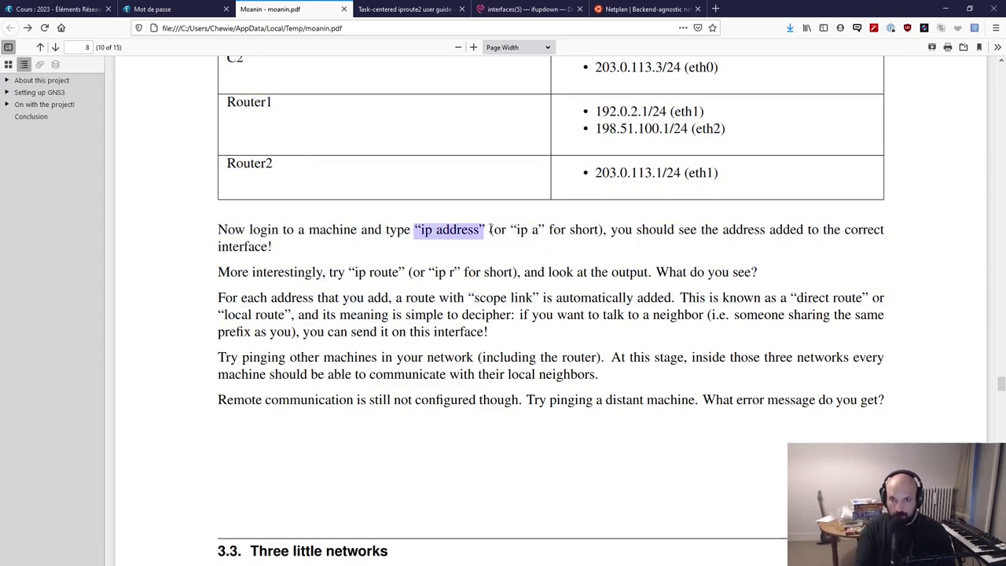
left_click(500, 228)
left_click_drag(350, 272, 445, 288)
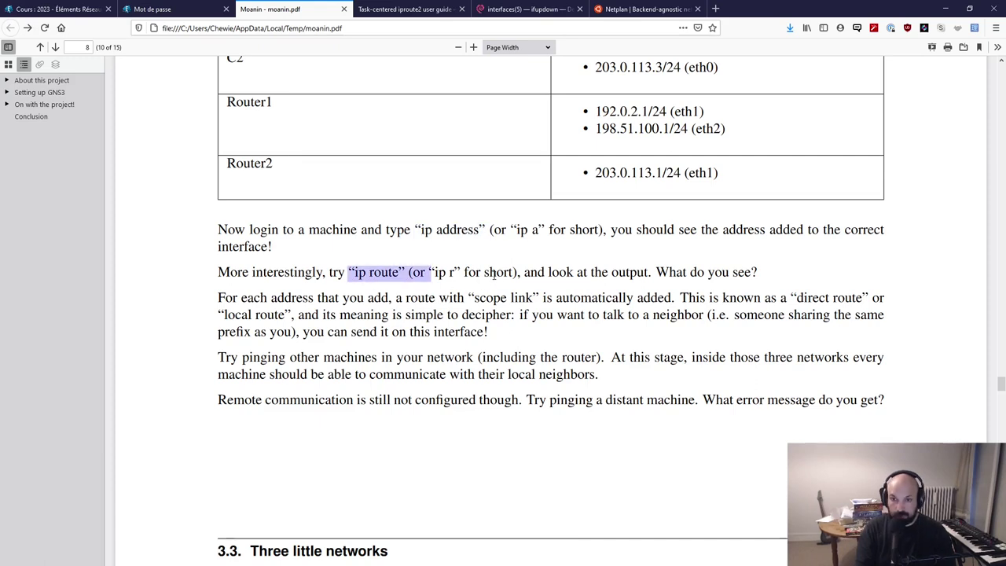
left_click(576, 314)
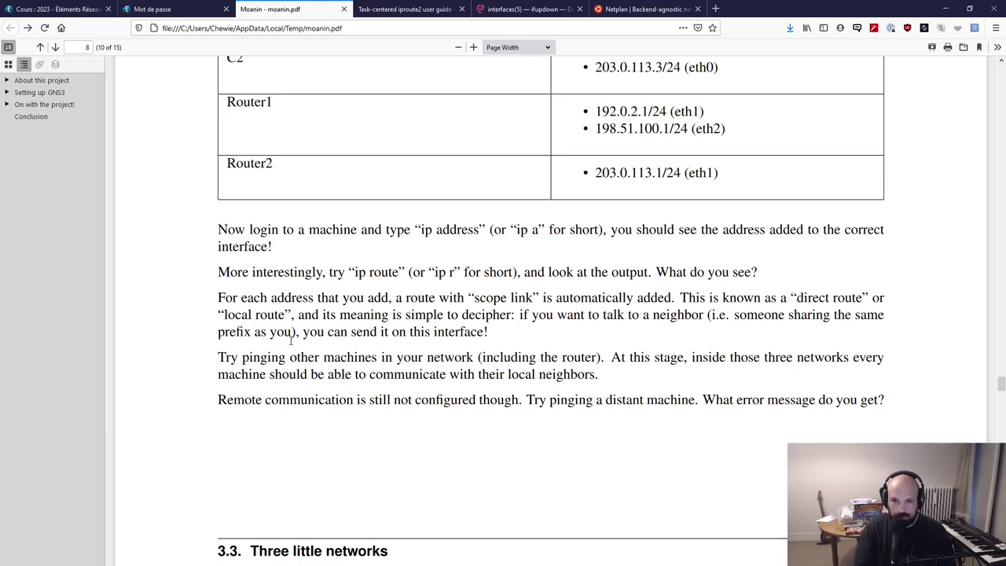
scroll(363, 444, "up", 1)
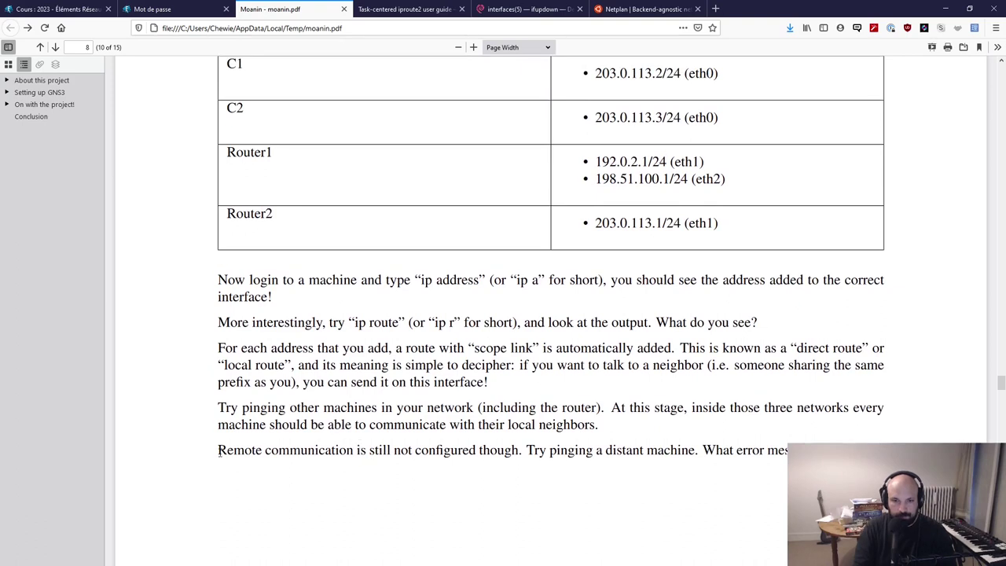
left_click_drag(218, 451, 695, 450)
left_click(695, 450)
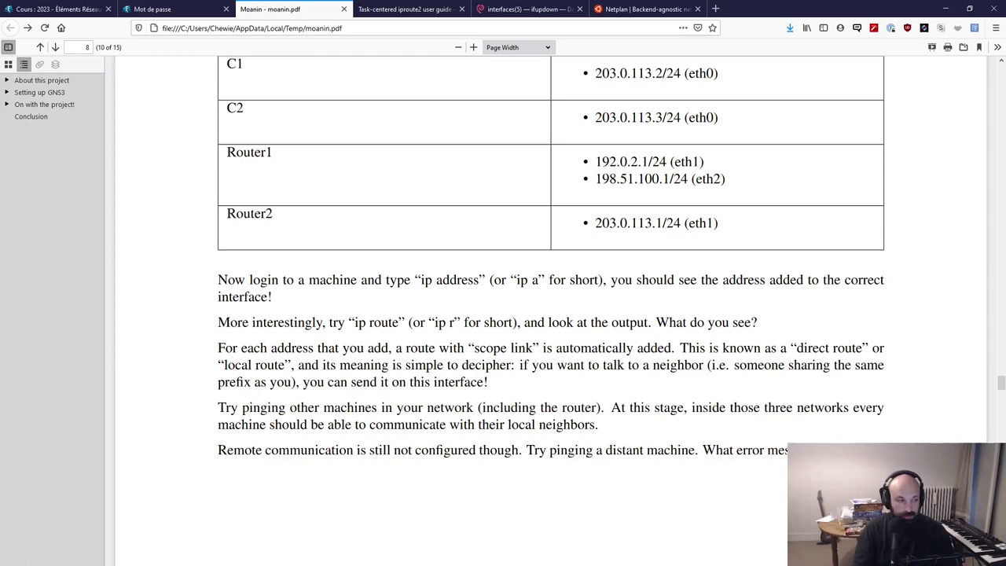
- Switch to A1's Solar-PuTTY console and list its interface addresses with ip a
key("alt+Tab")
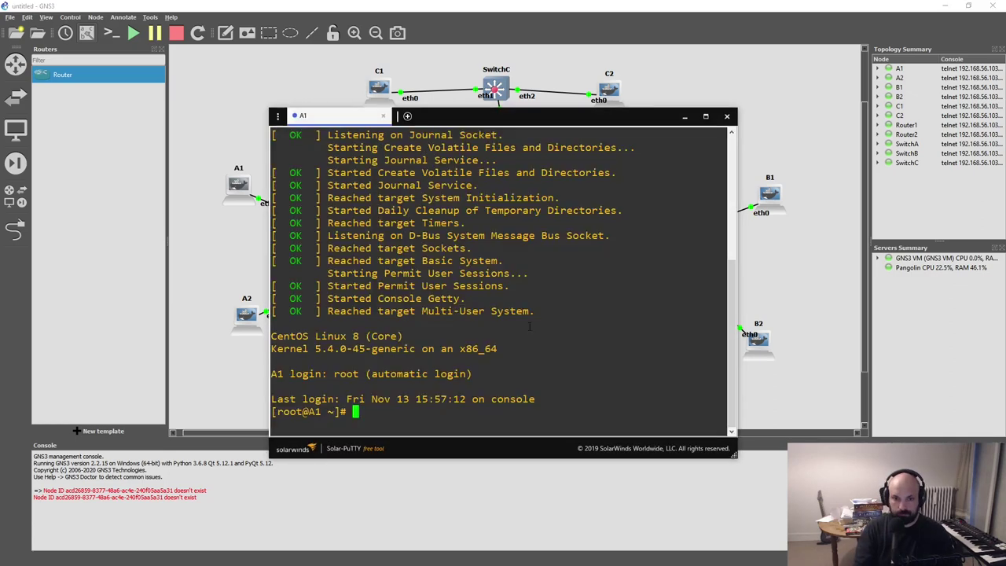
type("pin")
key("BackSpace")
key("BackSpace")
key("BackSpace")
type("ip a")
key("Return")
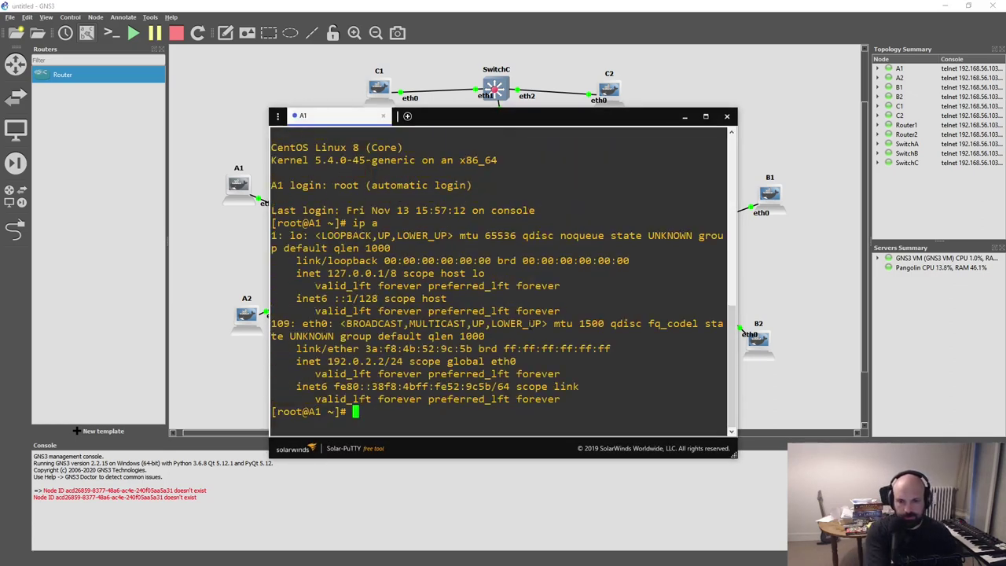
- Ping the local neighbour 192.0.2.3 from A1 and stop the ping after a few replies
type("ping ")
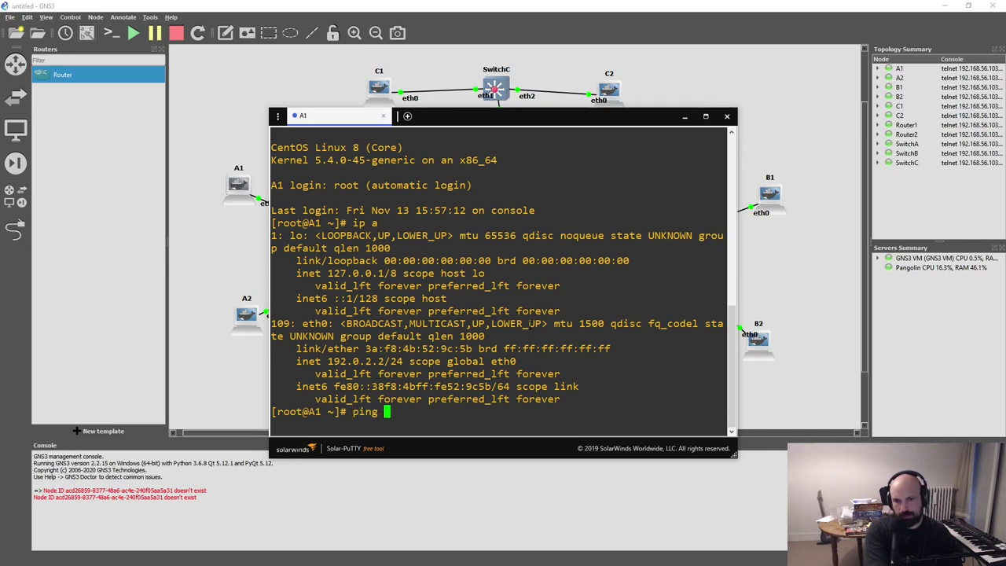
type("192.0.")
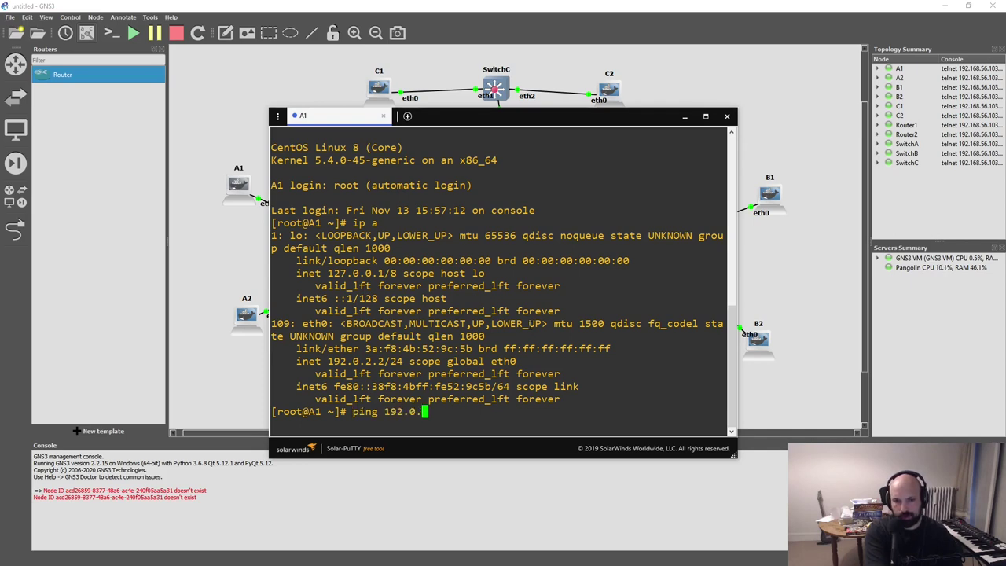
type("2.3")
key("Return")
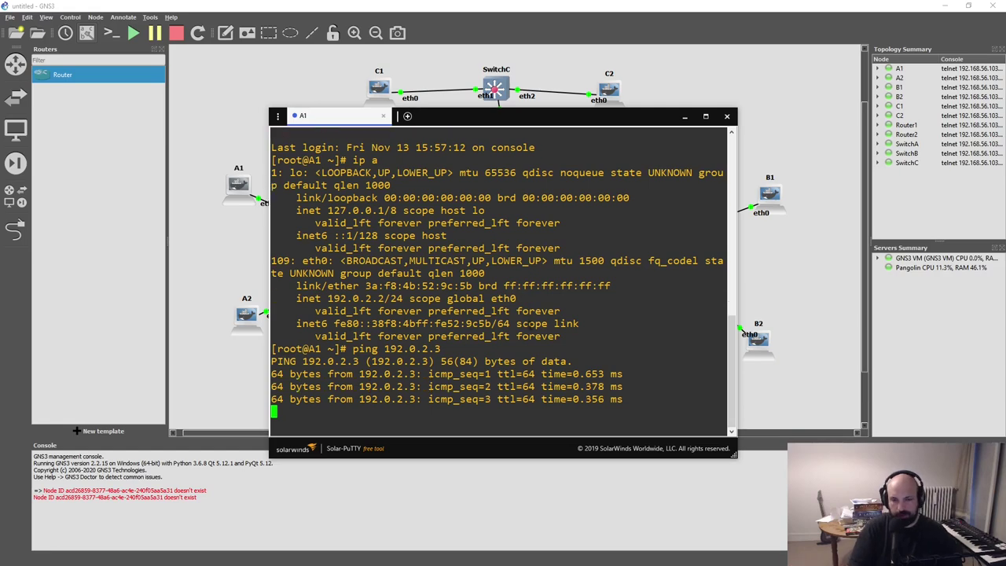
key("ctrl+c")
- Close the empty Solar-PuTTY overview window and place A1's console window over the topology
key("Up")
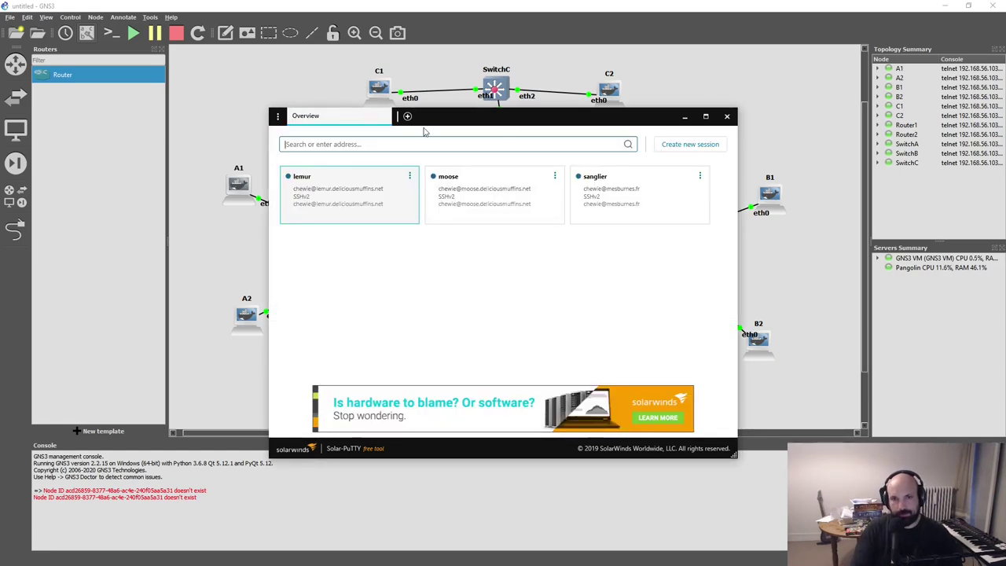
left_click(726, 116)
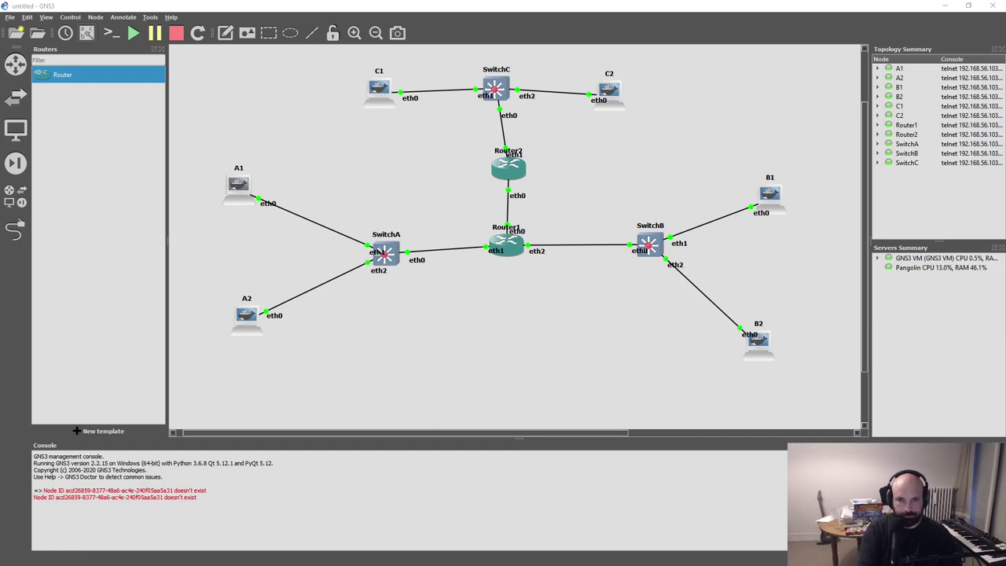
left_click_drag(0, 181, 471, 107)
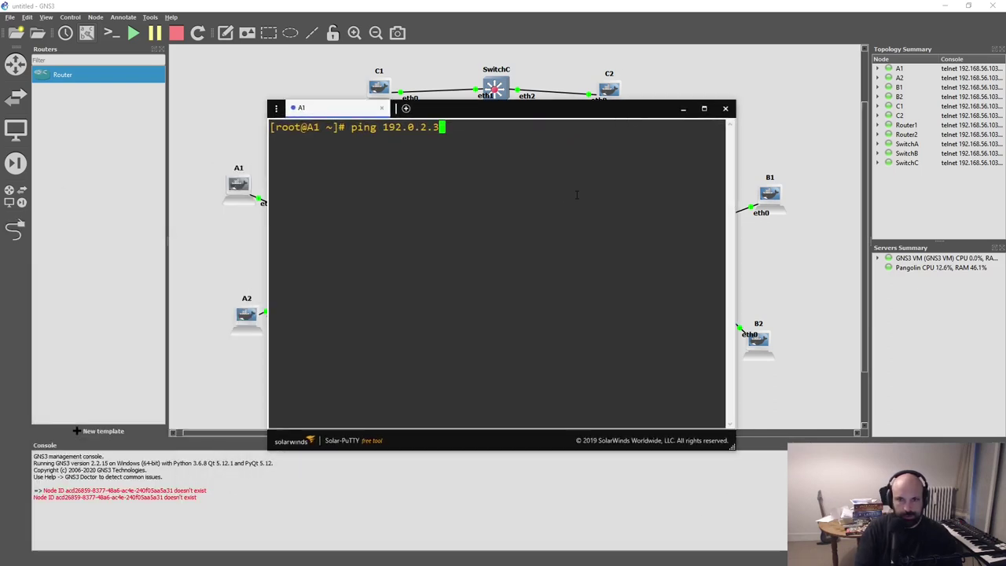
- Ping the distant machine C1 at 203.0.113.2 from A1
key("BackSpace")
key("BackSpace")
key("BackSpace")
key("BackSpace")
key("BackSpace")
key("BackSpace")
key("BackSpace")
key("BackSpace")
key("BackSpace")
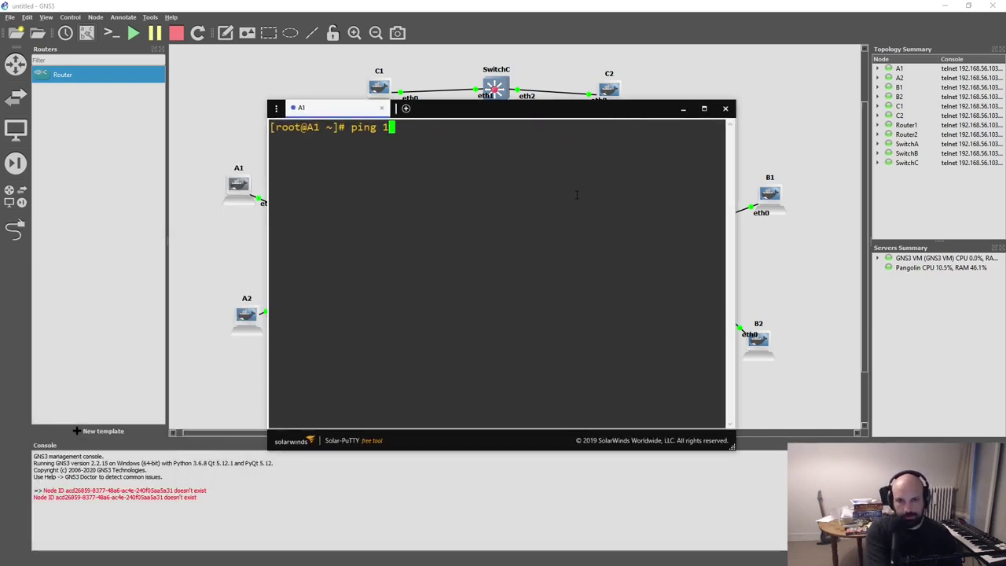
type("02")
key("BackSpace")
key("BackSpace")
type("203.0.113")
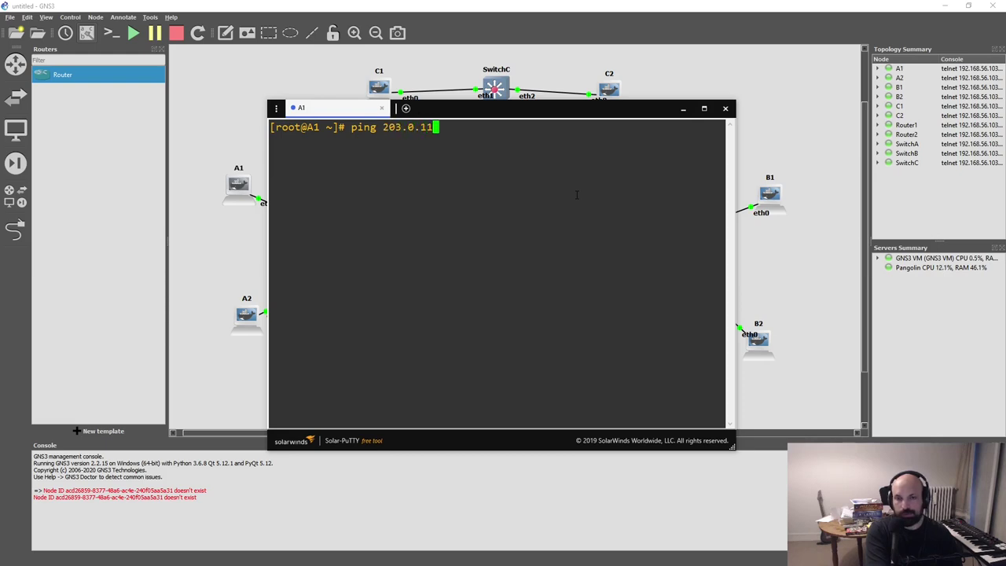
type(".2")
key("Return")
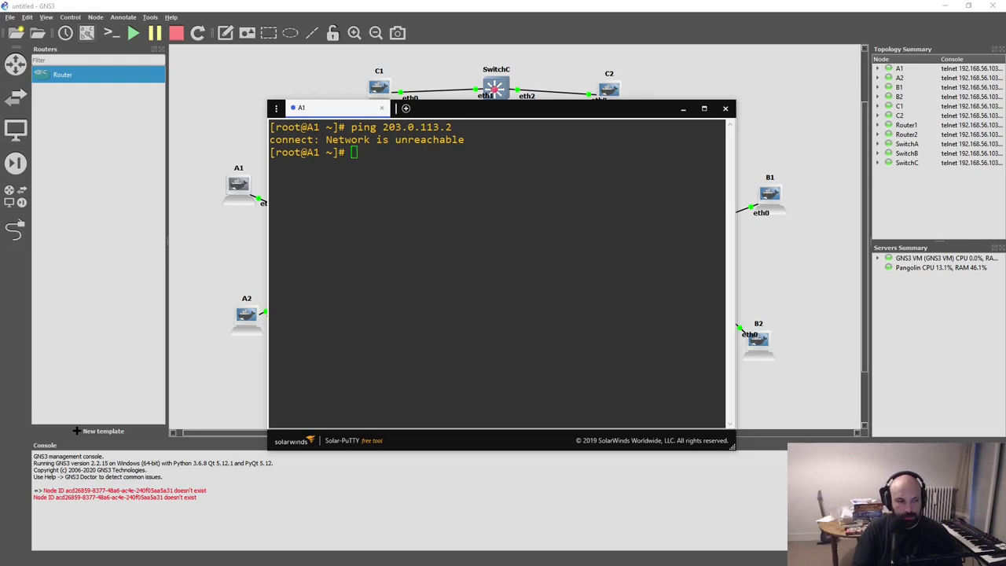
- Return to moanin.pdf in Firefox and reread the passage on local neighbour communication and unconfigured remote communication
key("alt+Tab")
left_click_drag(633, 454, 809, 464)
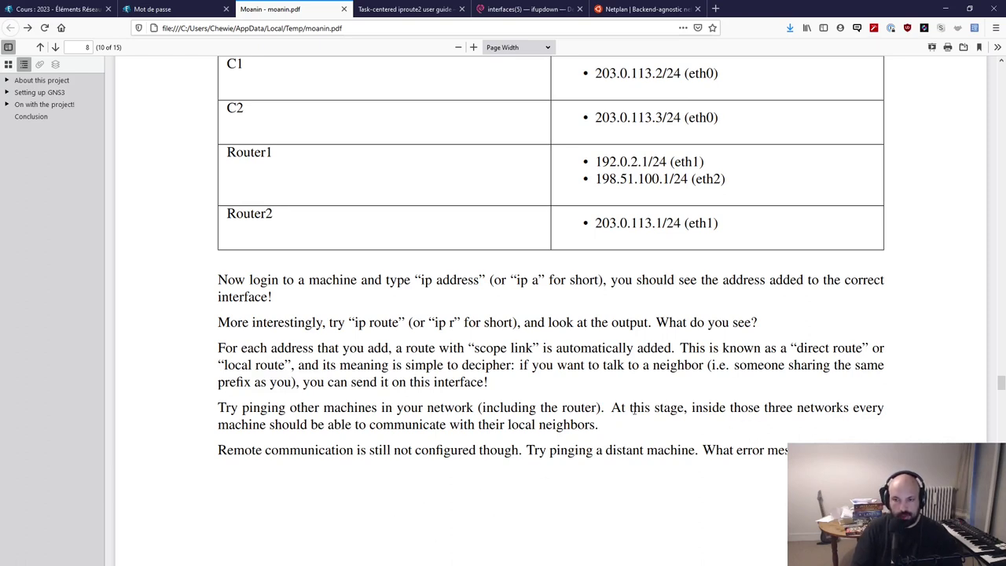
left_click_drag(615, 407, 673, 408)
left_click_drag(759, 409, 814, 409)
left_click(837, 423)
left_click_drag(228, 424, 452, 424)
left_click_drag(611, 407, 623, 435)
left_click(612, 433)
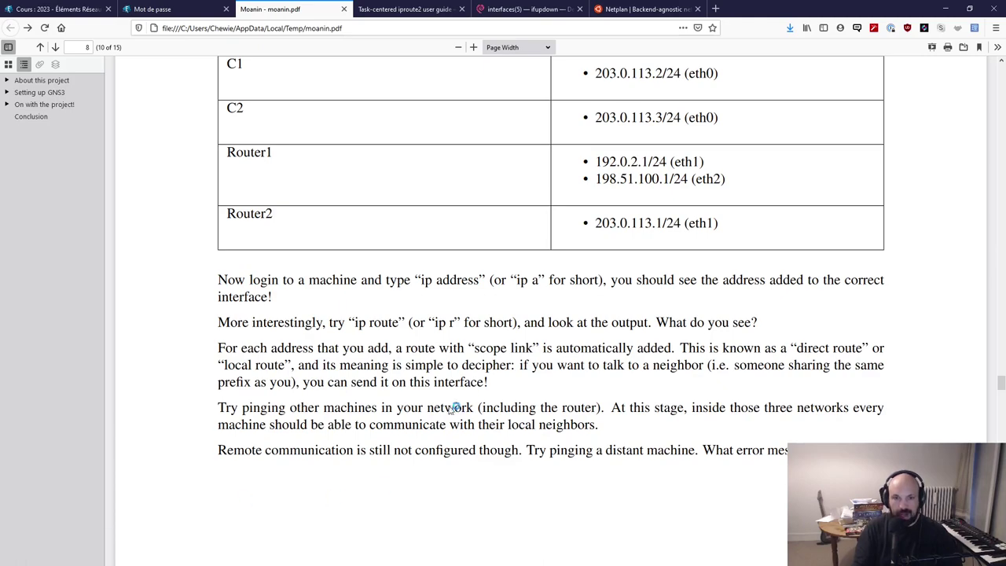
scroll(454, 407, "down", 10)
scroll(244, 276, "up", 10)
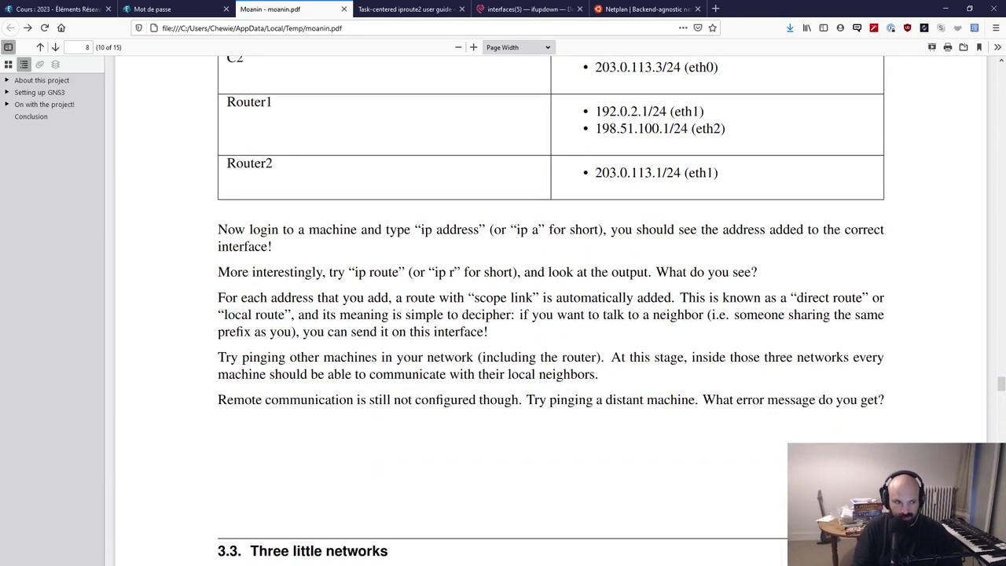
- Switch back to A1's console, ping Router1 at 192.0.2.1, and stop the ping
key("alt+Tab")
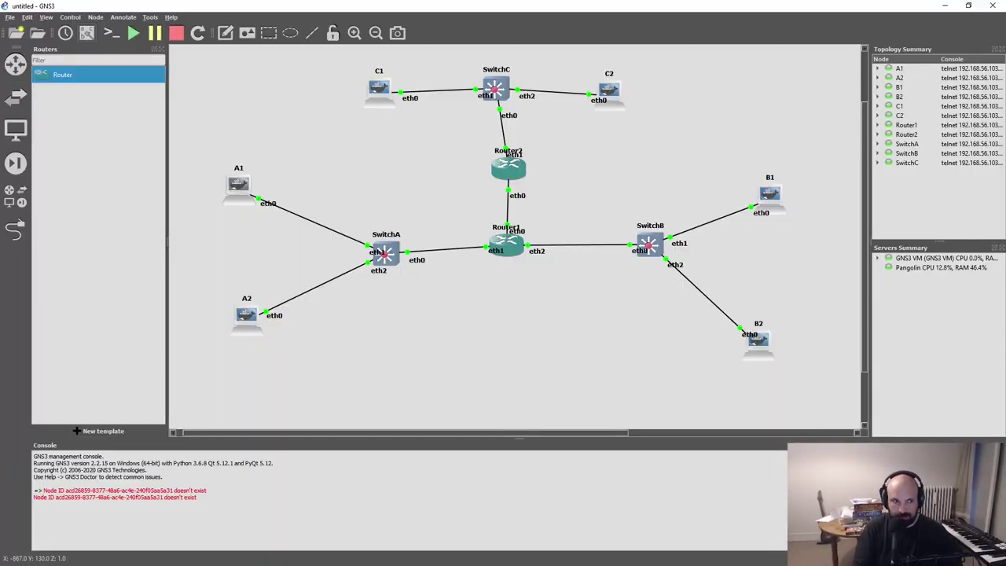
key("alt+Tab")
key("Up")
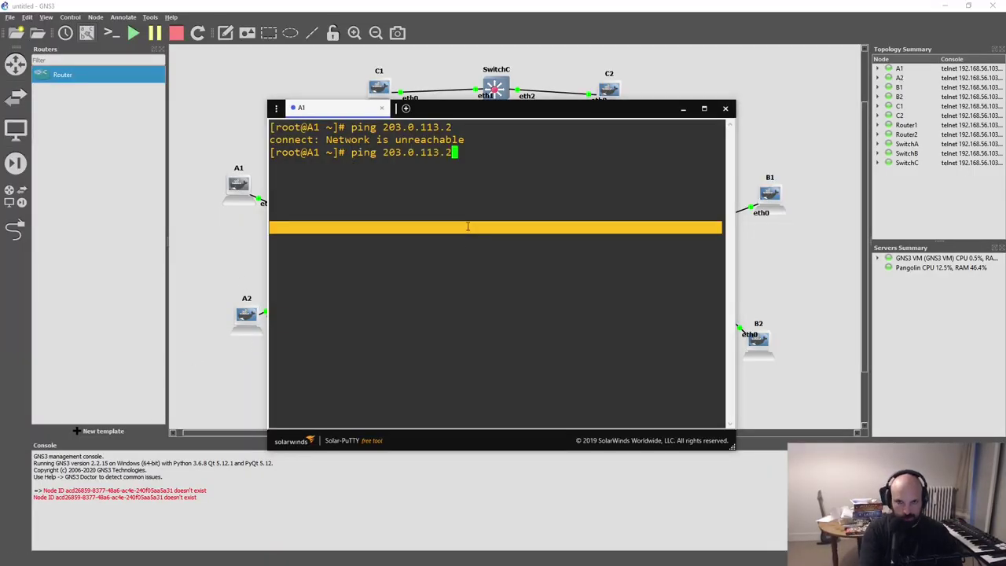
key("BackSpace")
key("BackSpace")
key("BackSpace")
key("BackSpace")
key("BackSpace")
key("BackSpace")
key("BackSpace")
key("BackSpace")
key("BackSpace")
key("BackSpace")
key("BackSpace")
type("192.0.2.1")
key("Return")
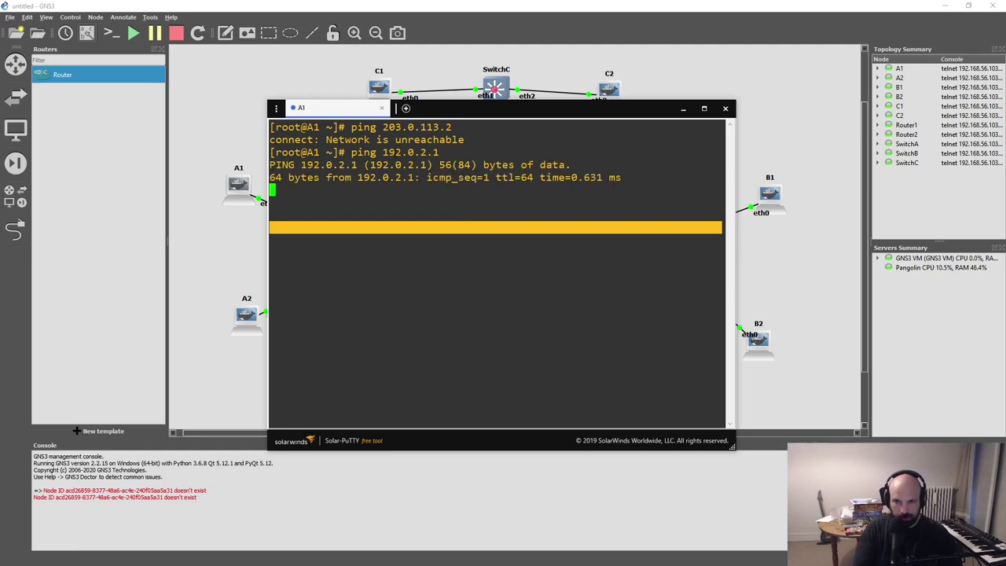
key("ctrl+c")
- Move the A1 console clear of the topology, open C1's console and list C1's addresses with ip a
left_click_drag(341, 107, 406, 250)
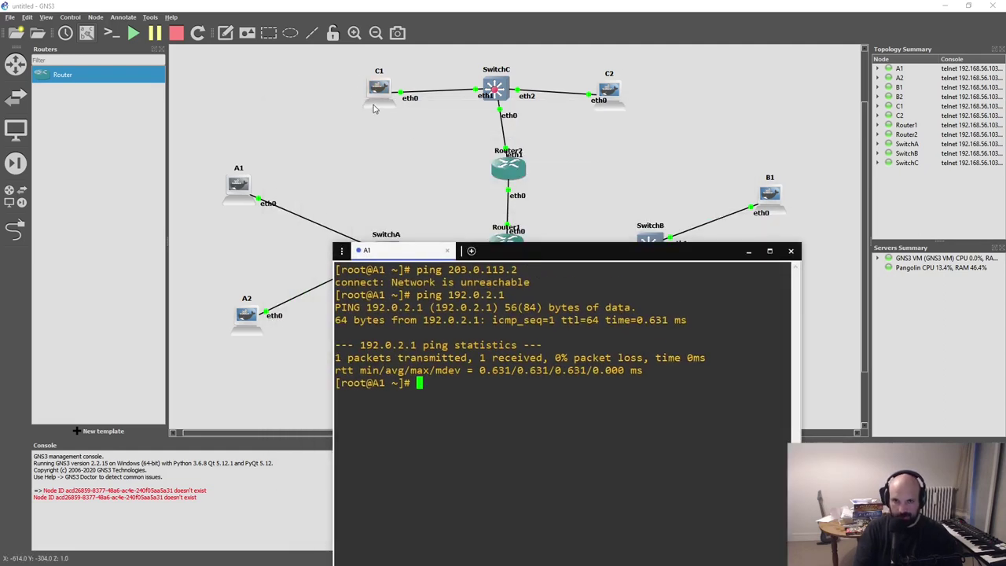
left_click(379, 90)
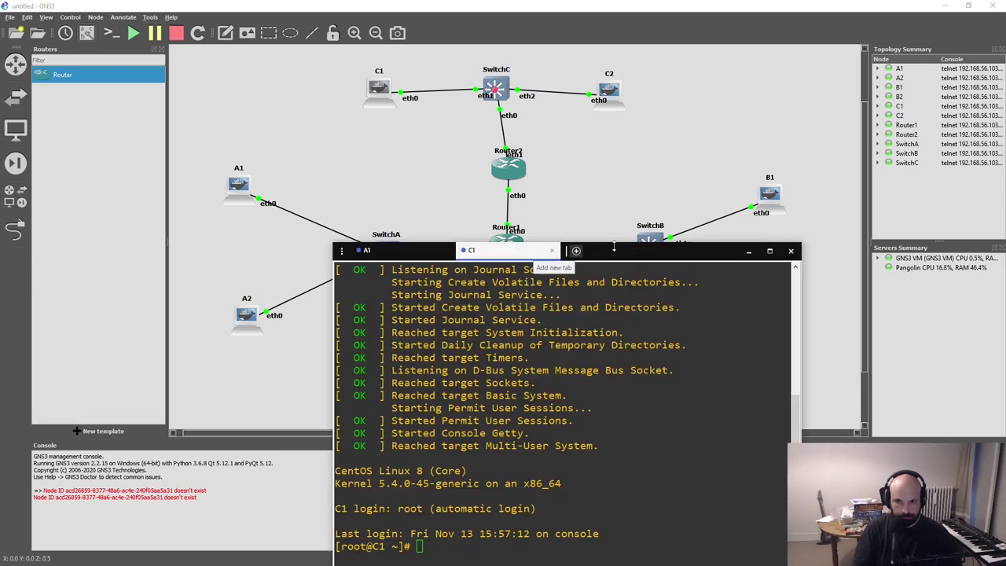
type("ip a")
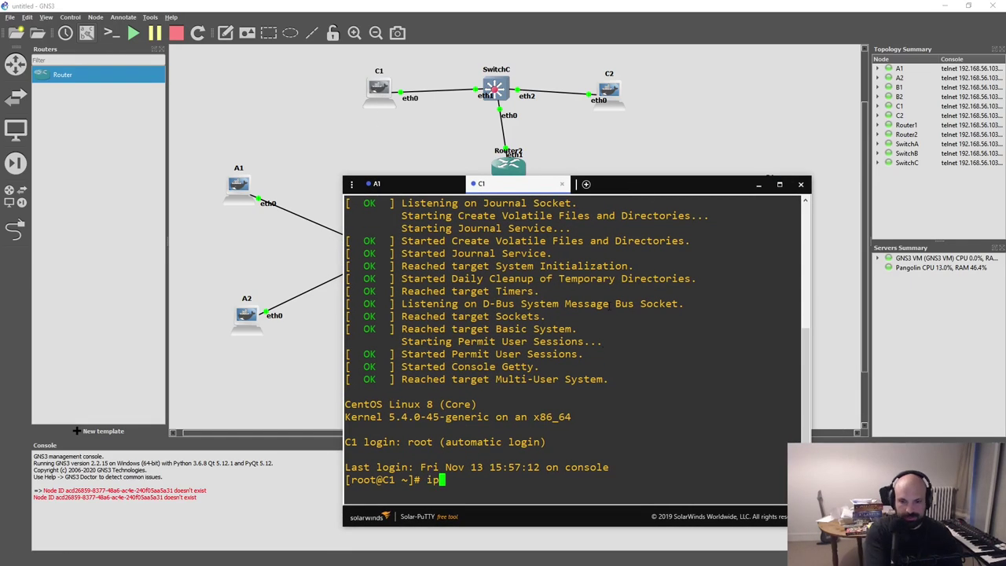
key("Return")
- From C1, ping Router2 at 203.0.113.1 and C2 at 203.0.113.3, stopping each ping
type("ping 203.")
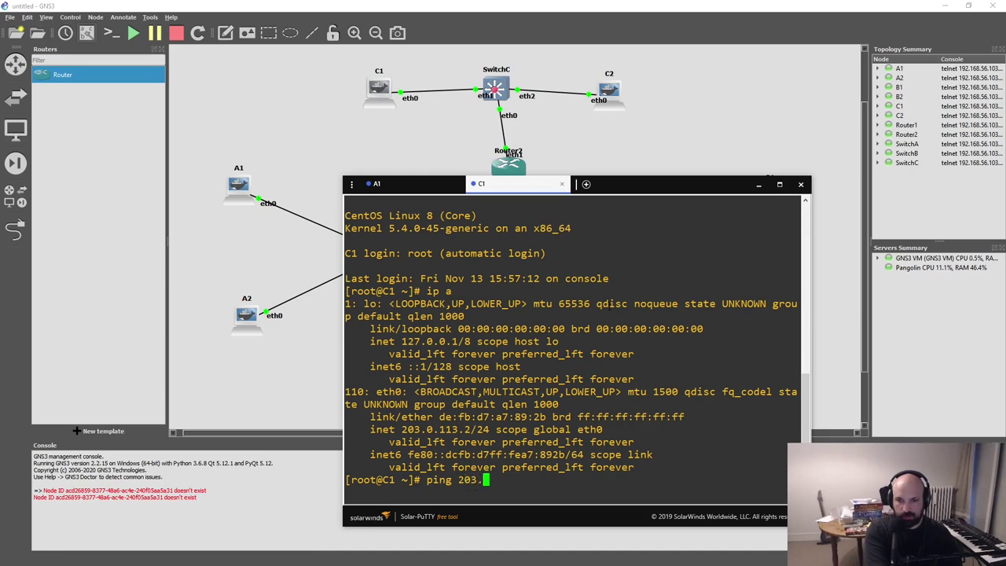
type("0.113.1")
key("Return")
key("Up")
key("BackSpace")
type("3")
key("Return")
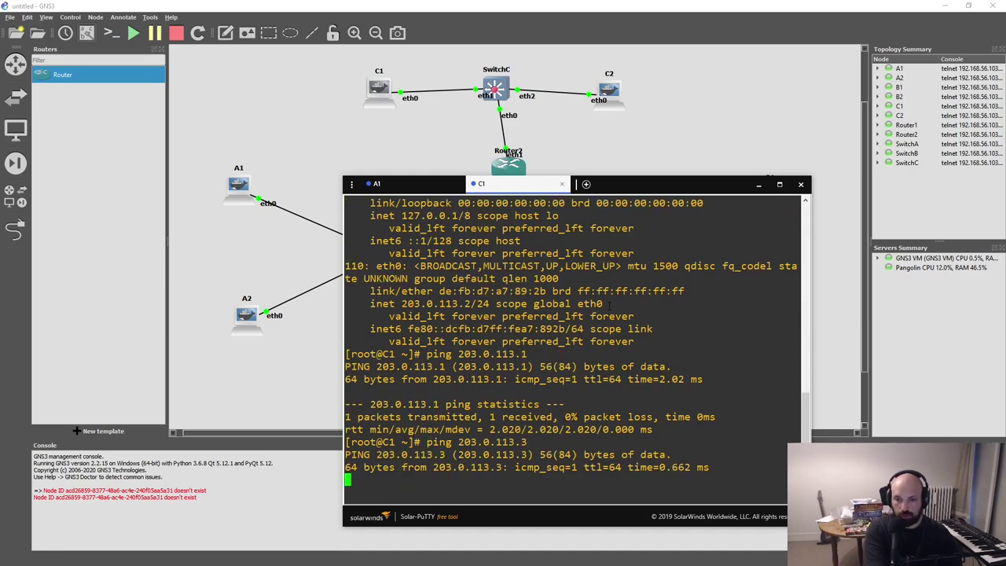
key("ctrl+c")
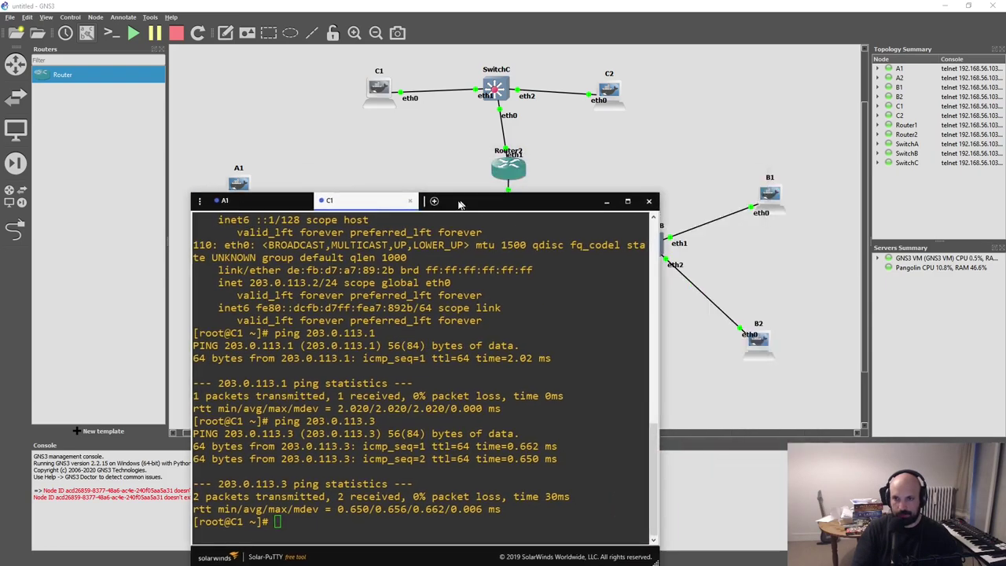
- Open B1's console from the topology and list B1's addresses with ip a
left_click(758, 183)
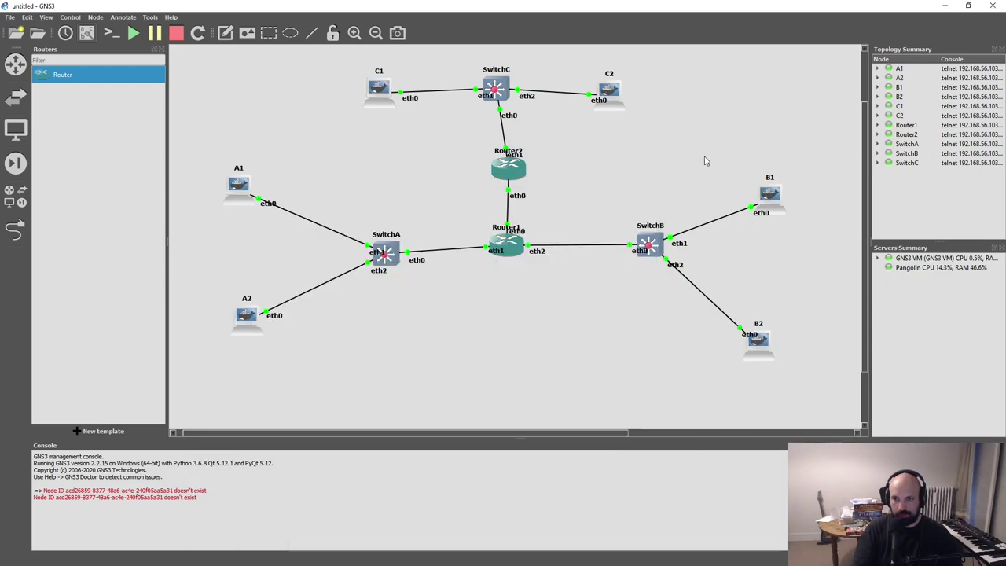
double_click(776, 196)
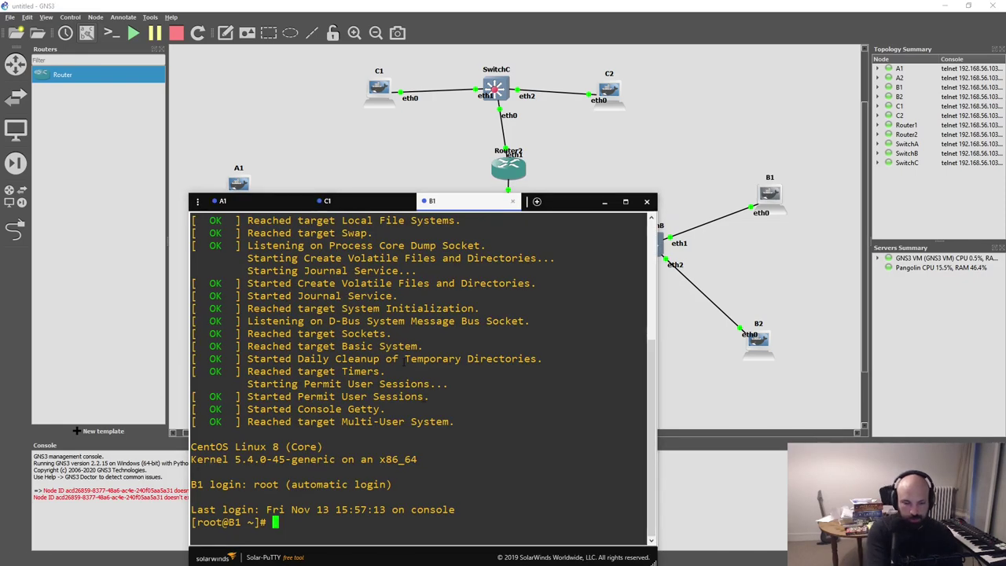
type("ip a")
key("Return")
- From B1, ping Router1 at 198.51.100.1 and B2 at 198.51.100.3, stopping each ping
type("ping 198")
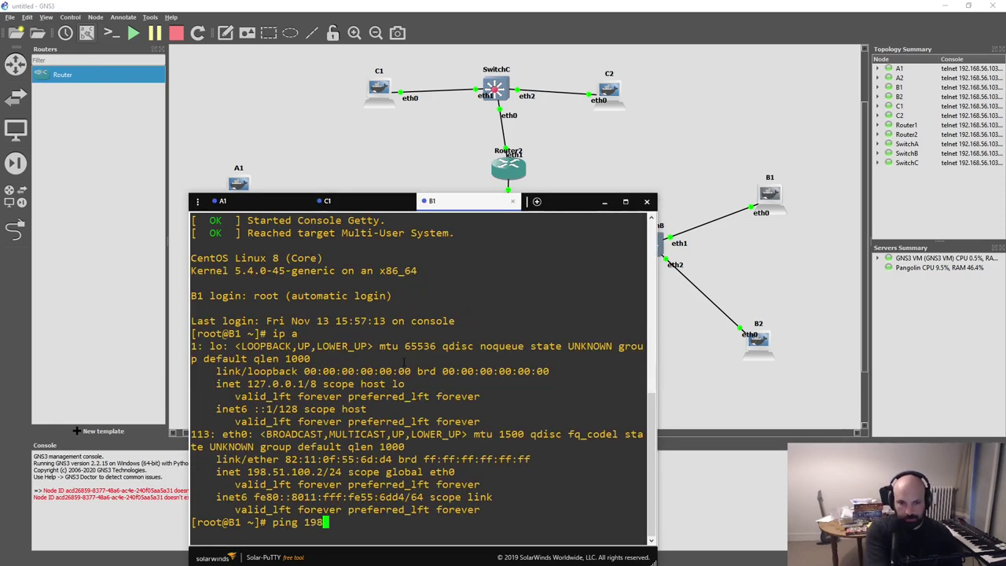
type(".51.100.1")
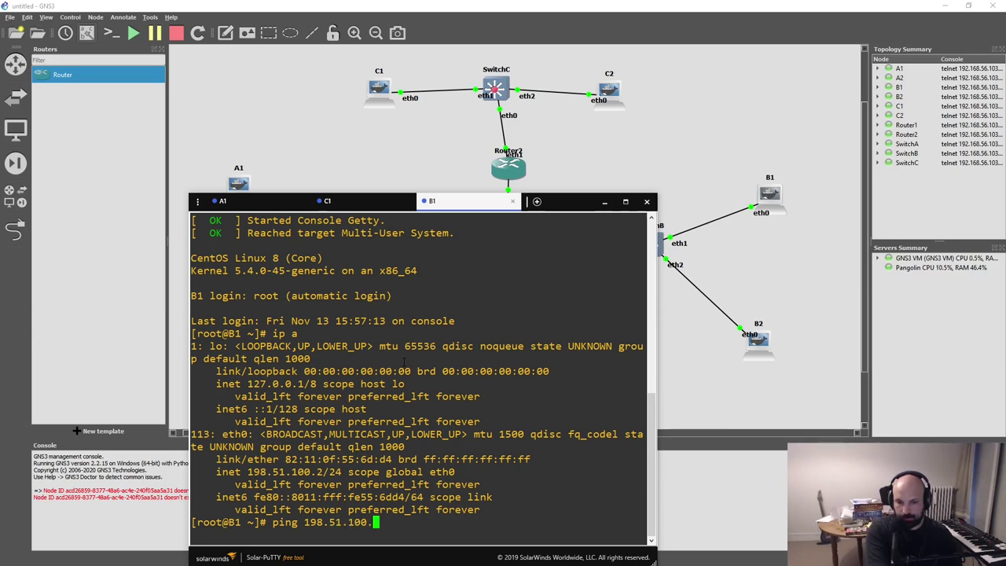
key("Return")
key("ctrl+c")
key("Up")
key("BackSpace")
type("3")
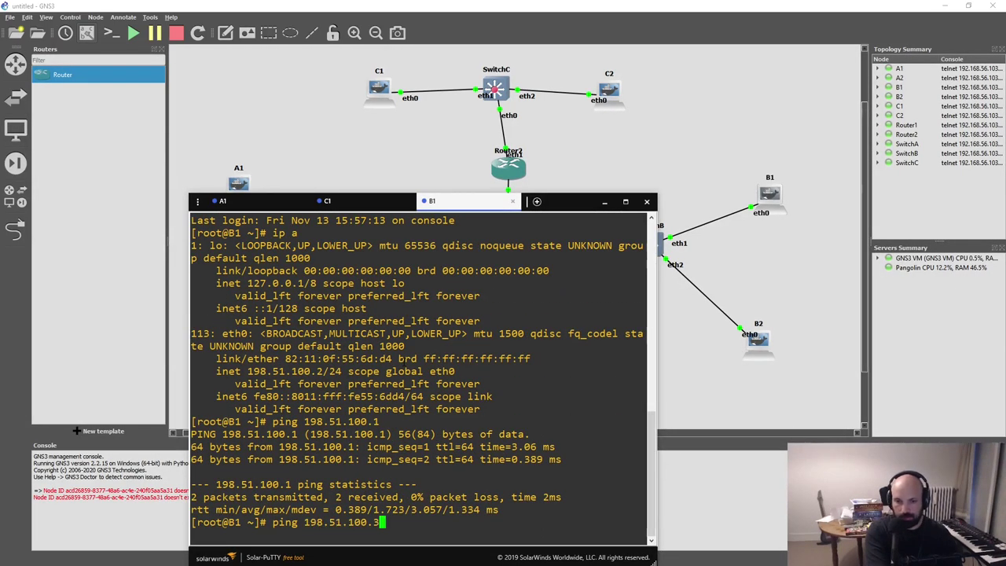
key("Return")
key("ctrl+c")
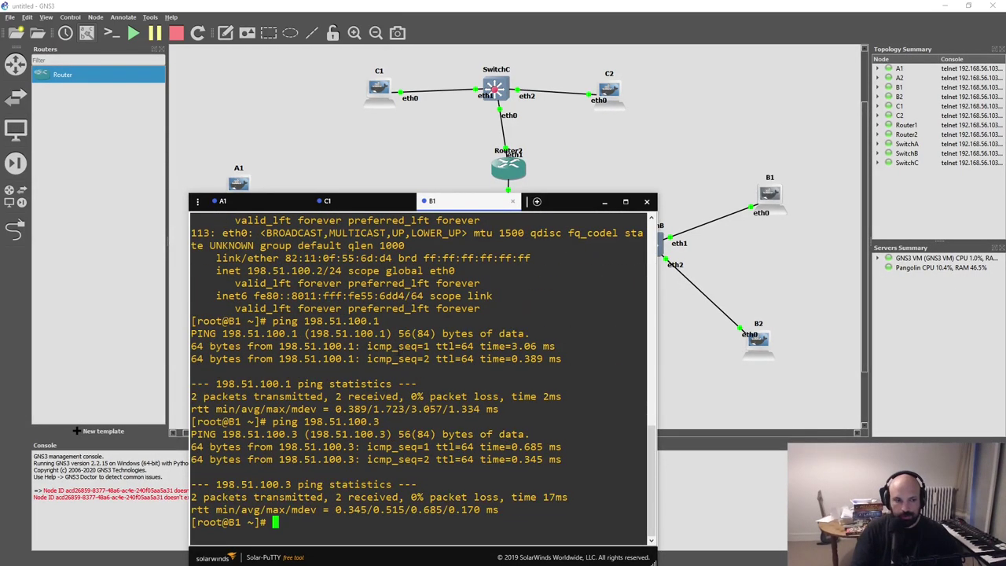
- Switch to moanin.pdf in Firefox and review the passage on local neighbours communicating inside the three networks
left_click(707, 404)
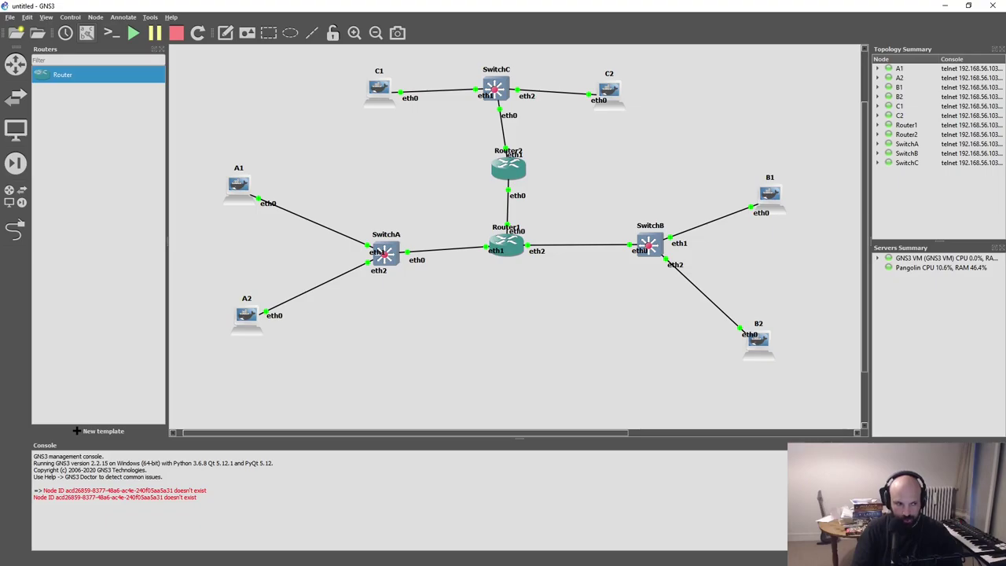
key("alt+Tab")
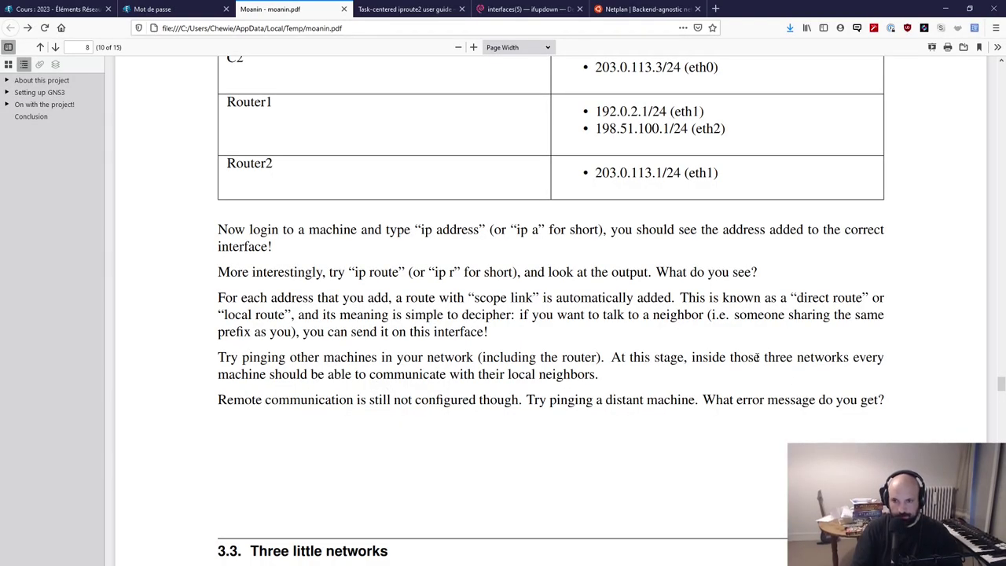
left_click_drag(695, 358, 895, 364)
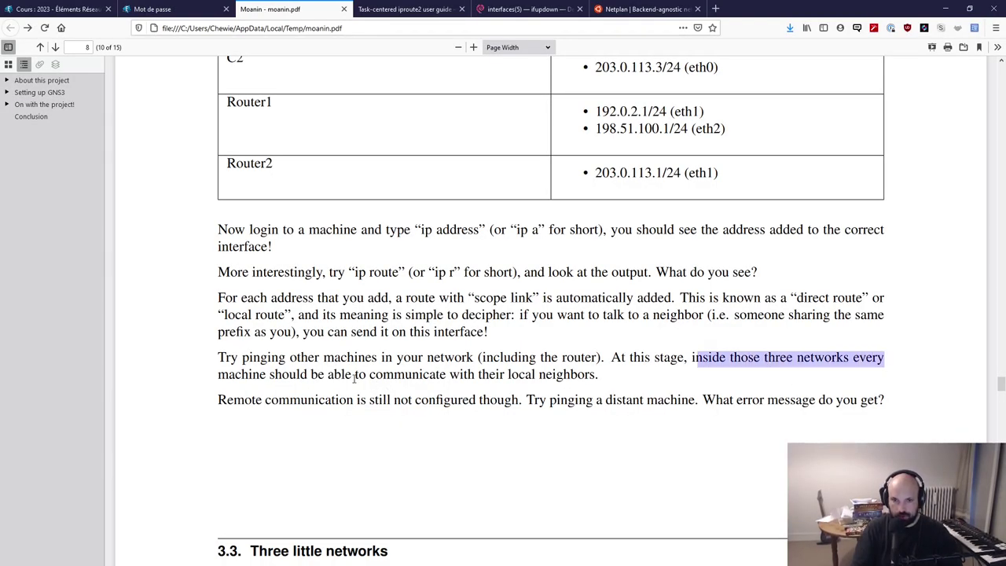
left_click_drag(270, 374, 587, 375)
left_click(624, 397)
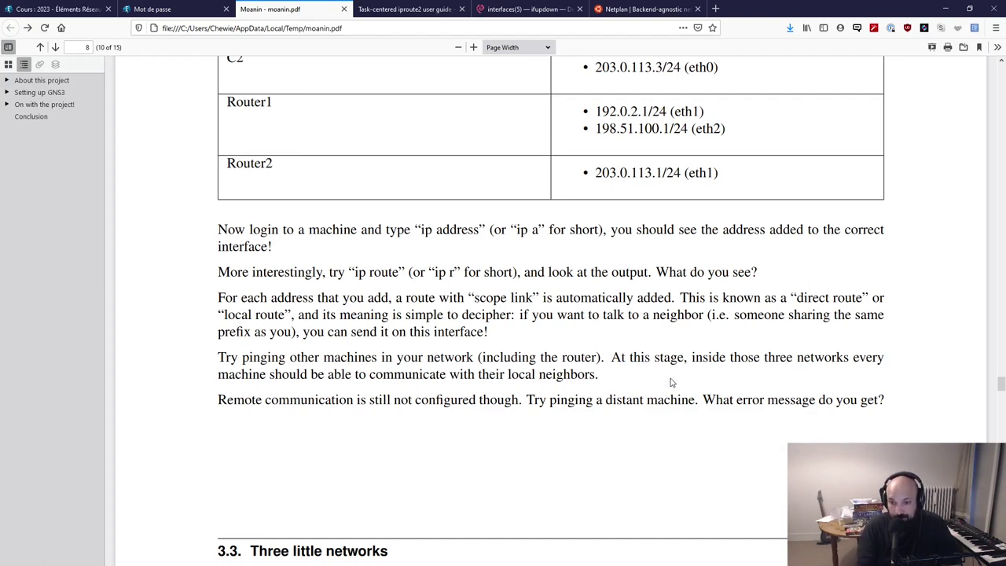
scroll(574, 299, "up", 2)
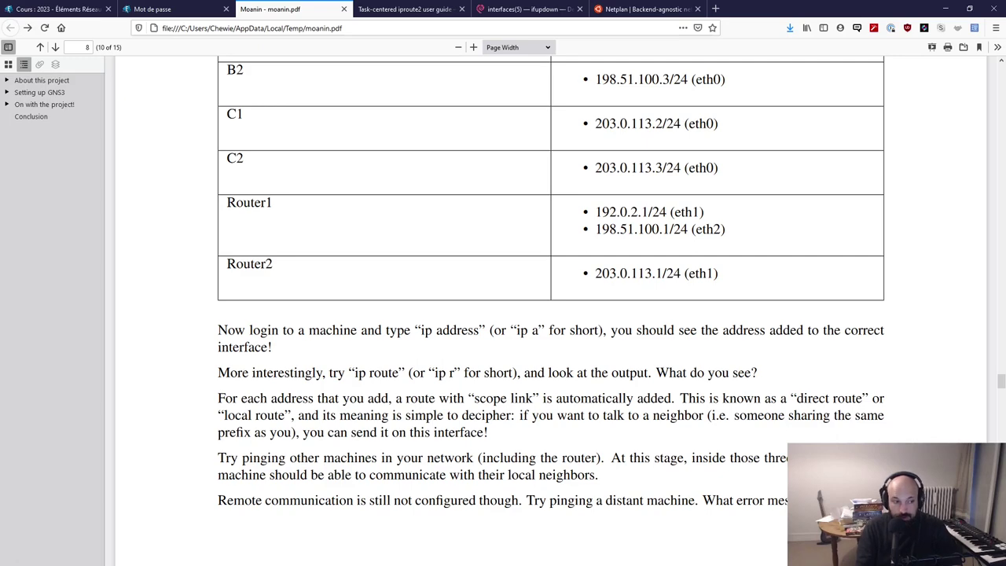
scroll(336, 407, "down", 4)
scroll(299, 392, "up", 3)
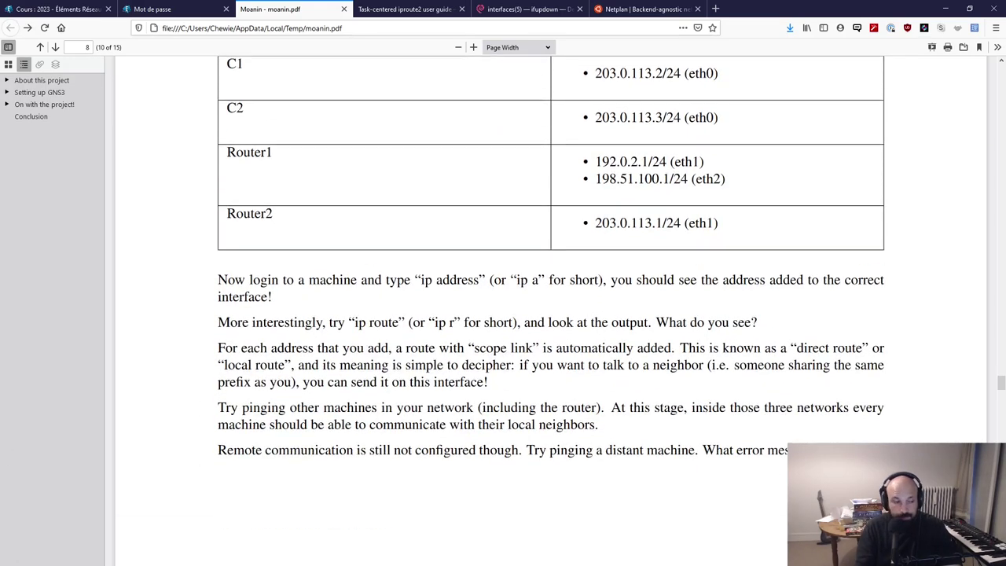
- Switch back to B1's console and list its routing table with ip r
key("alt+Tab")
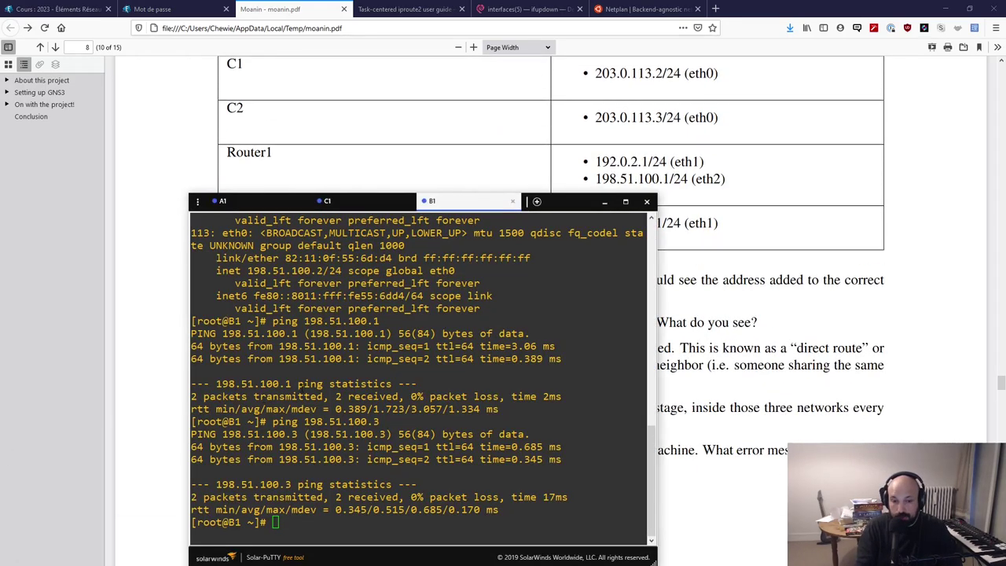
type("ip r")
key("Return")
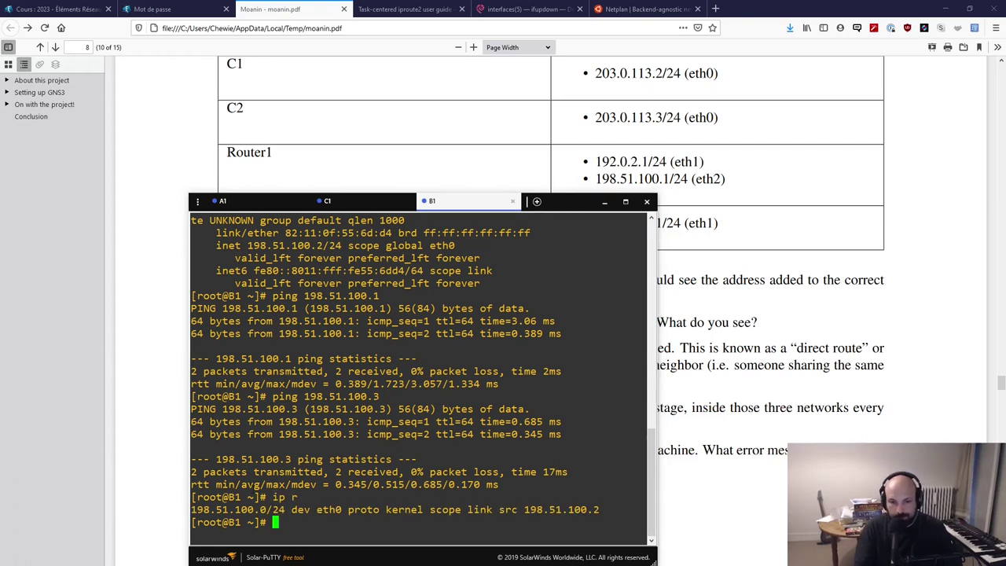
- Return to moanin.pdf in Firefox, go to section 3.4 and read its opening sentence on augmenting the routing table
key("alt+Tab")
scroll(402, 348, "down", 6)
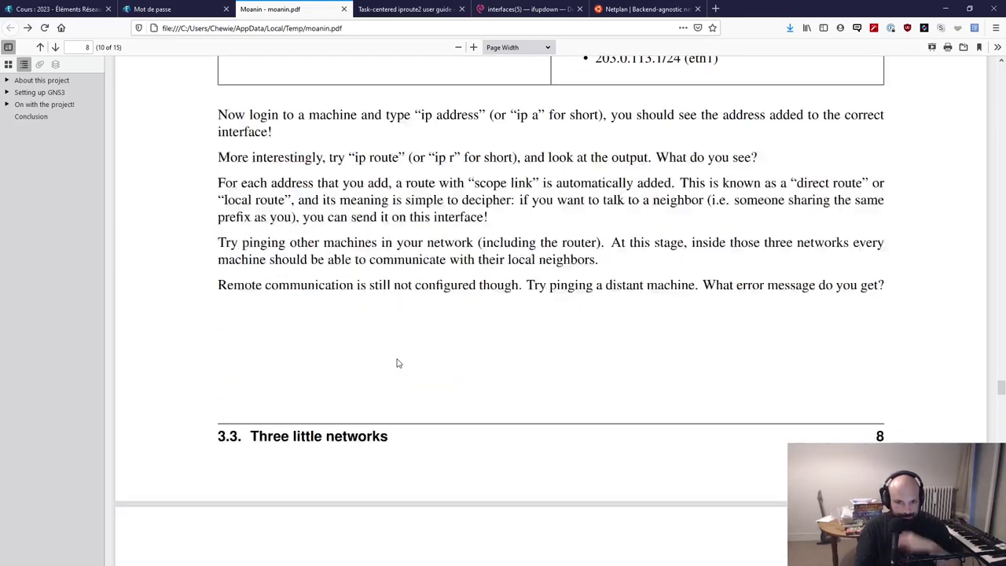
scroll(389, 383, "down", 1)
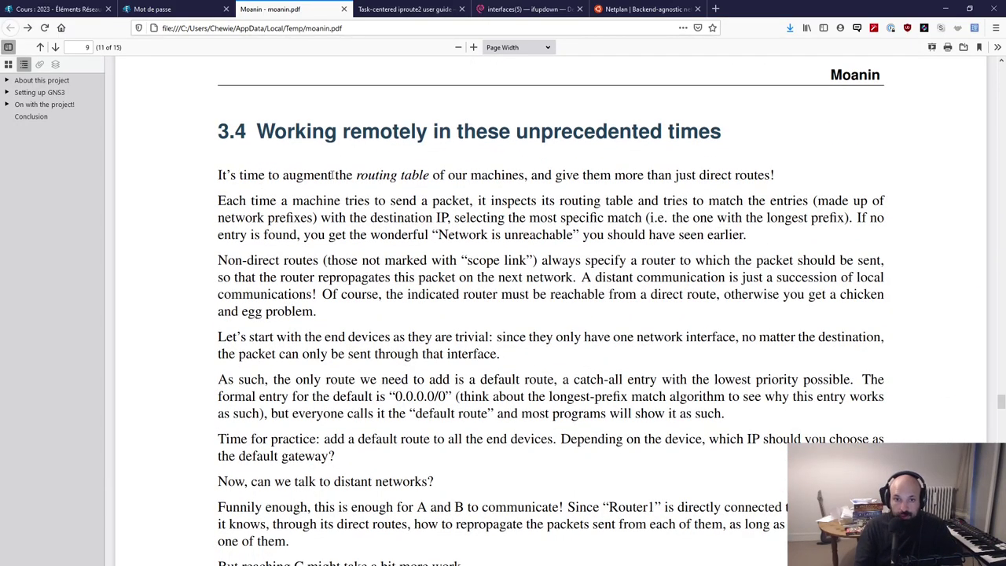
left_click_drag(346, 175, 552, 203)
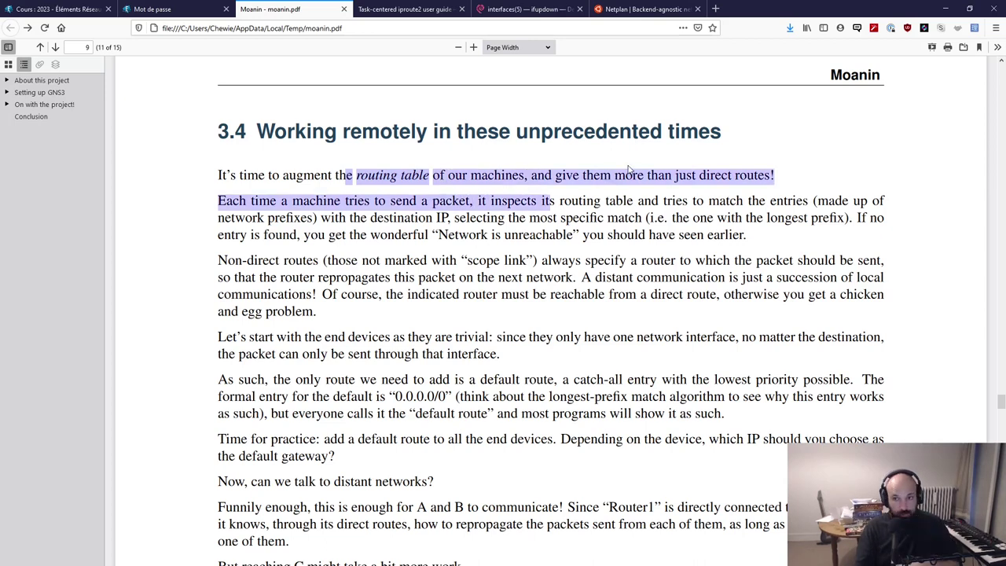
left_click(651, 172)
left_click_drag(651, 171, 774, 179)
left_click(780, 183)
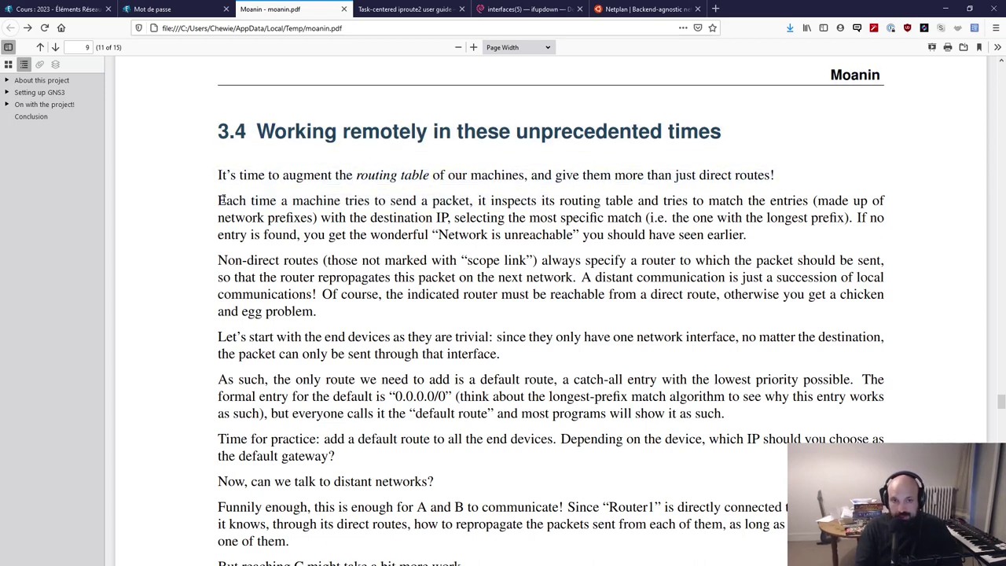
- Read in section 3.4 how a machine inspects its routing table and matches entries made up of network prefixes
left_click_drag(219, 200, 741, 249)
left_click(279, 180)
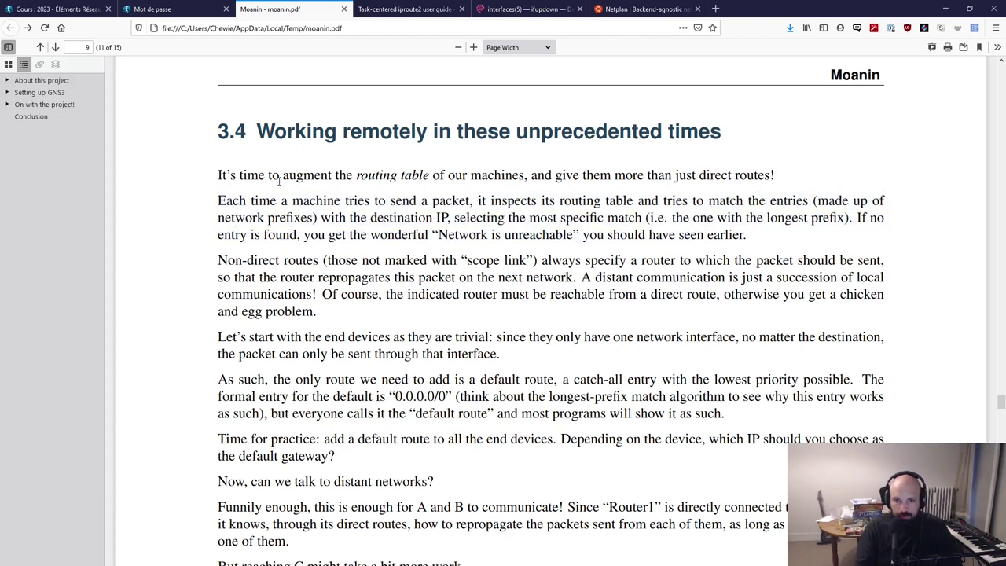
left_click_drag(217, 126, 293, 200)
left_click(293, 200)
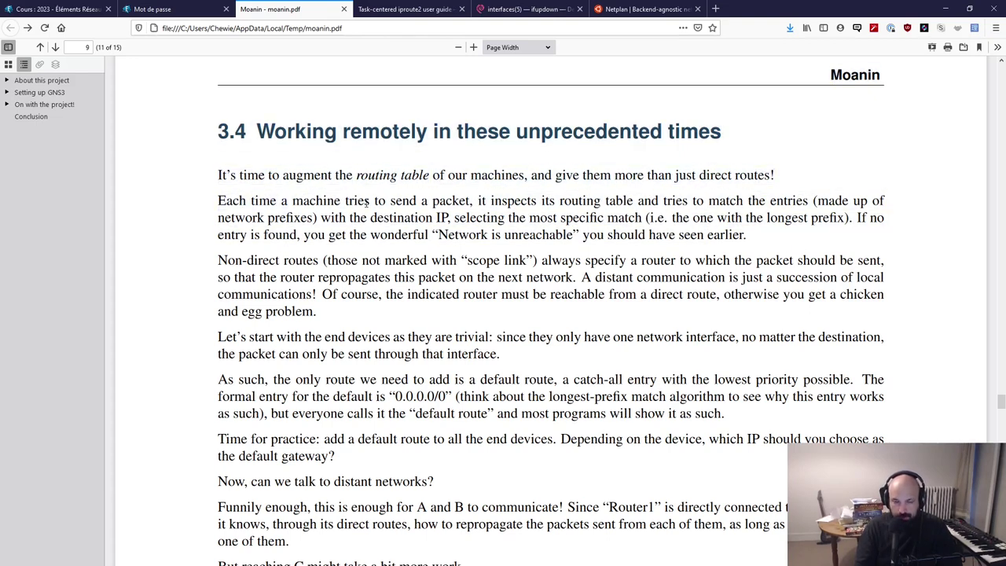
left_click_drag(482, 203, 624, 203)
left_click(620, 221)
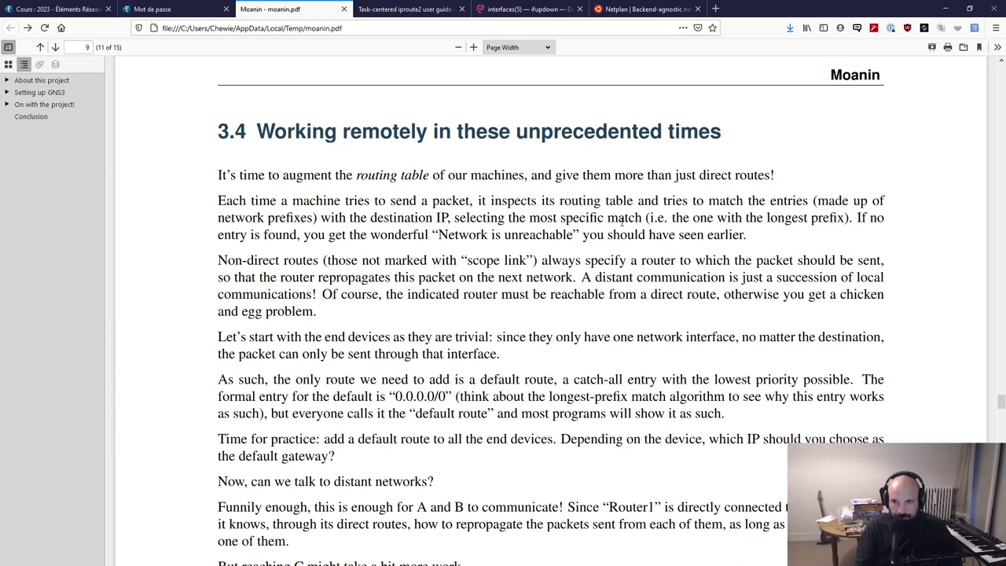
left_click_drag(784, 202, 821, 202)
left_click(841, 202)
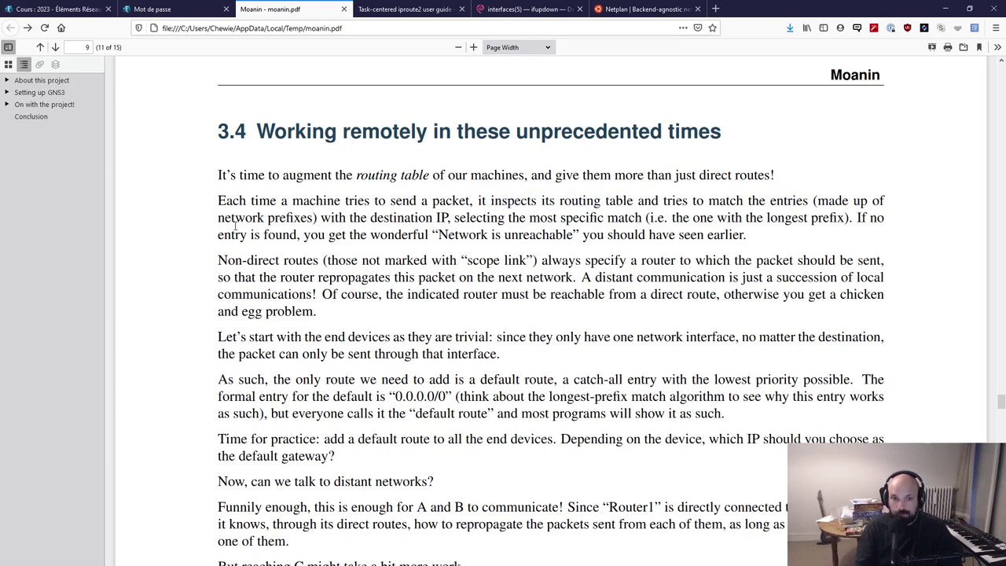
left_click_drag(234, 226, 310, 221)
left_click(352, 276)
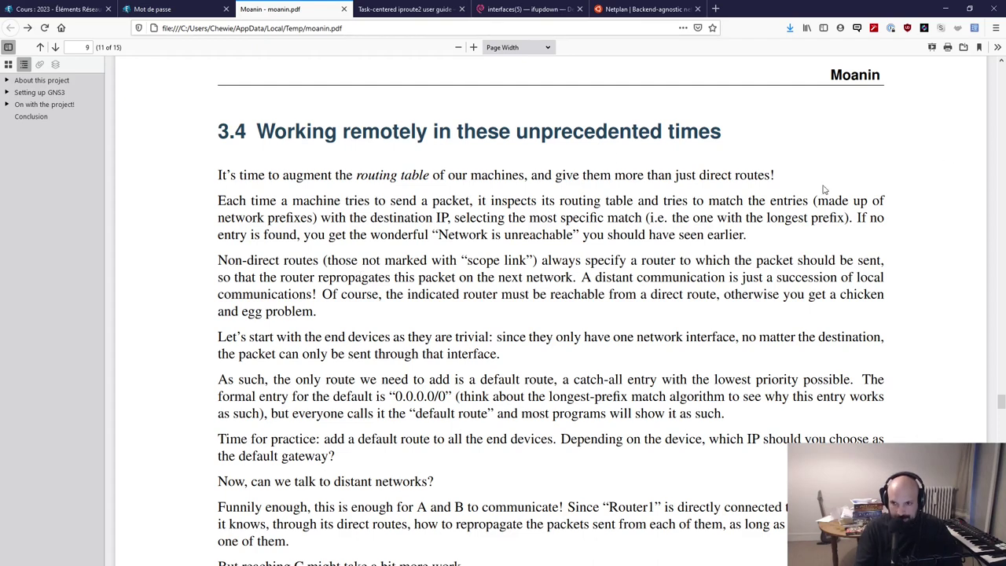
- Read the rest of the routing table paragraph, covering the longest-prefix match and the "Network is unreachable" case
left_click_drag(817, 201, 306, 221)
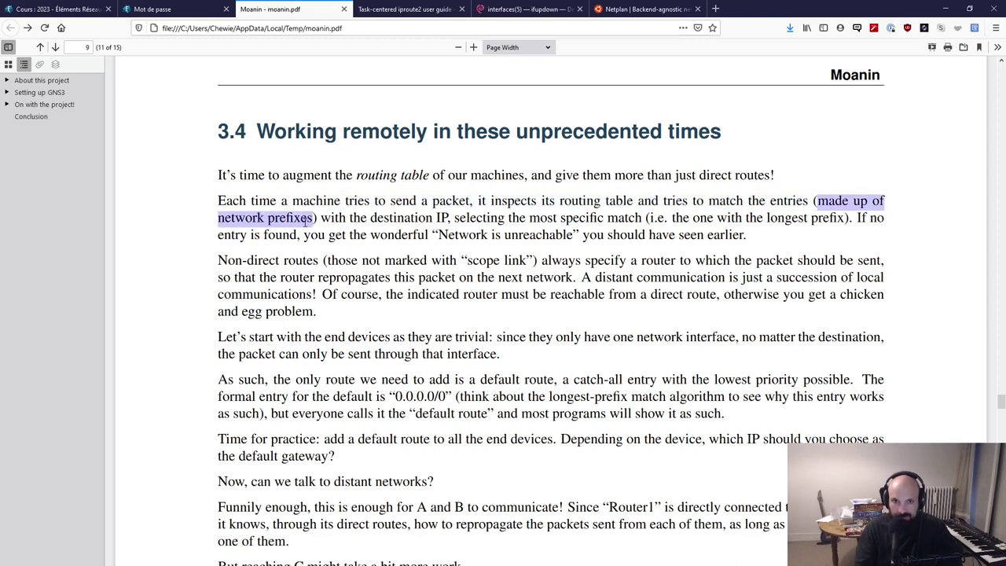
left_click(500, 217)
left_click_drag(524, 219, 601, 219)
left_click(625, 217)
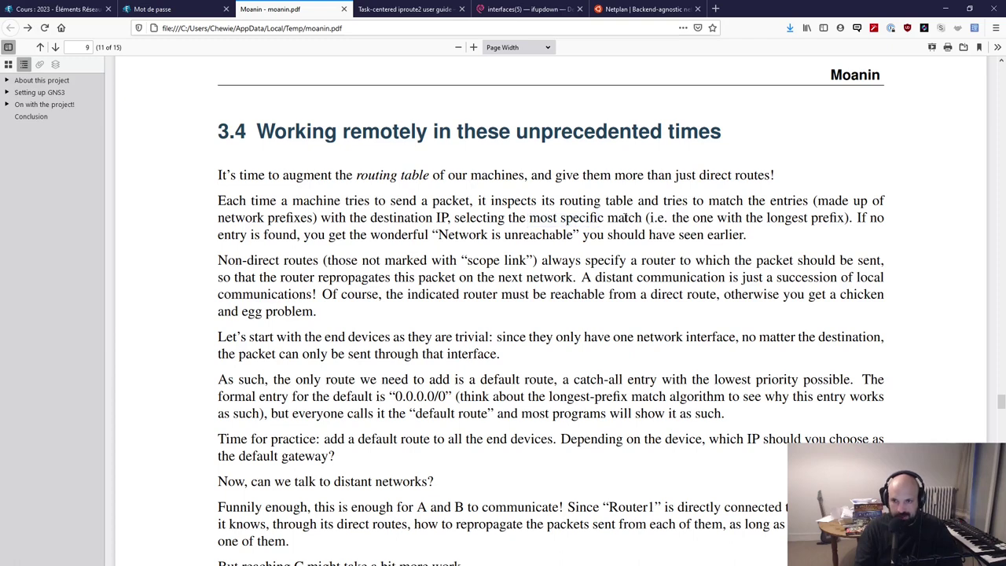
left_click_drag(732, 220, 839, 221)
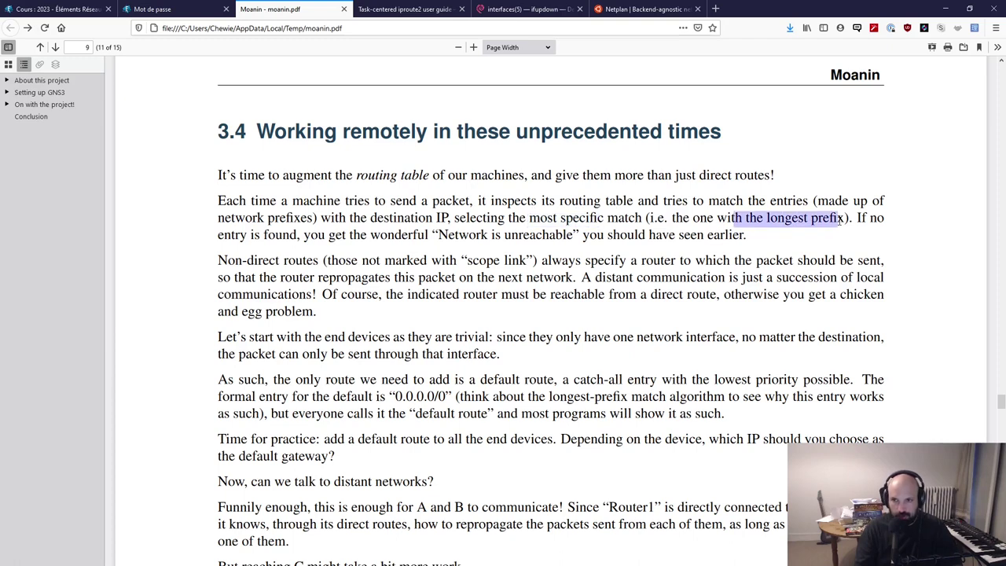
left_click(817, 216)
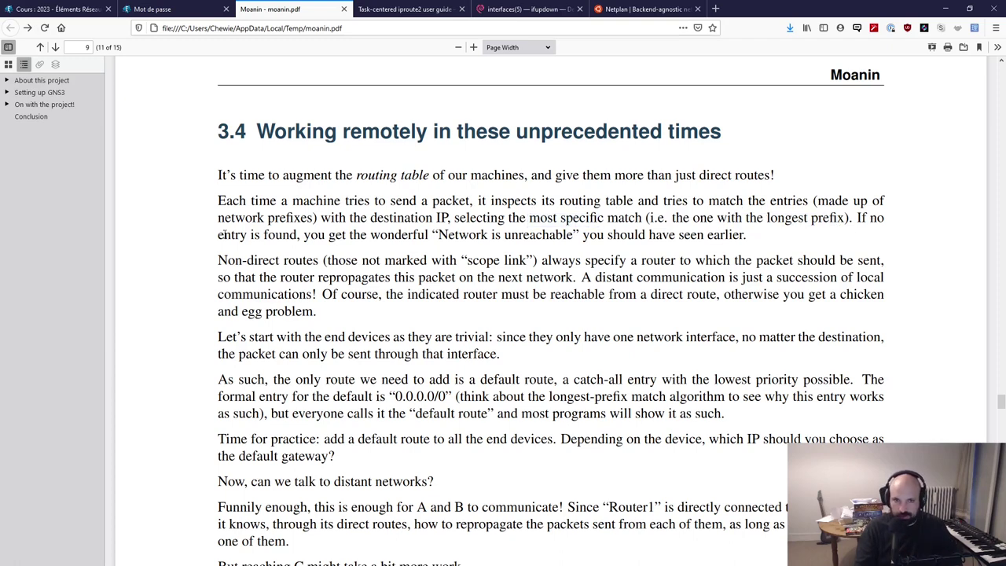
left_click_drag(225, 234, 305, 235)
left_click(445, 244)
left_click_drag(440, 234, 754, 241)
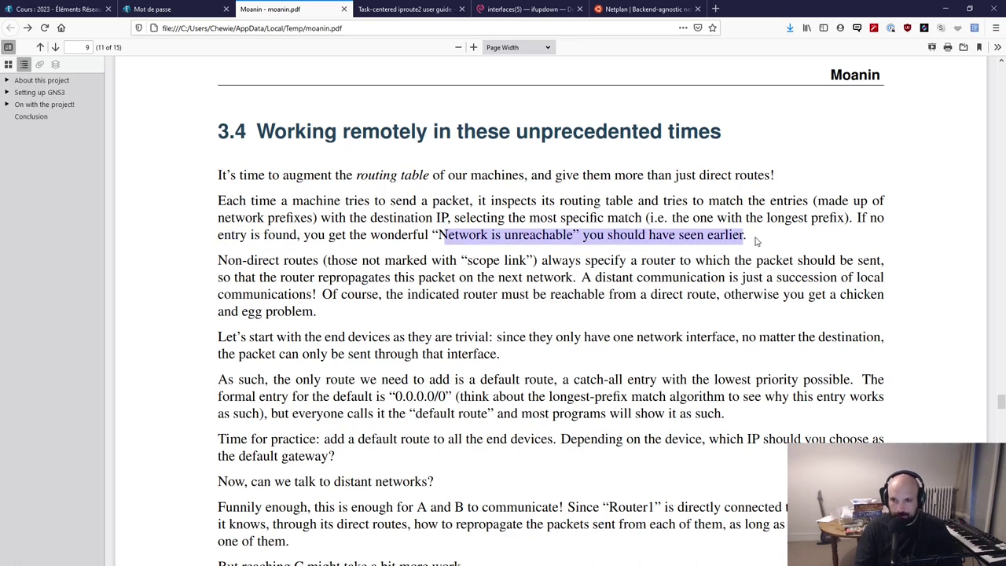
left_click(766, 240)
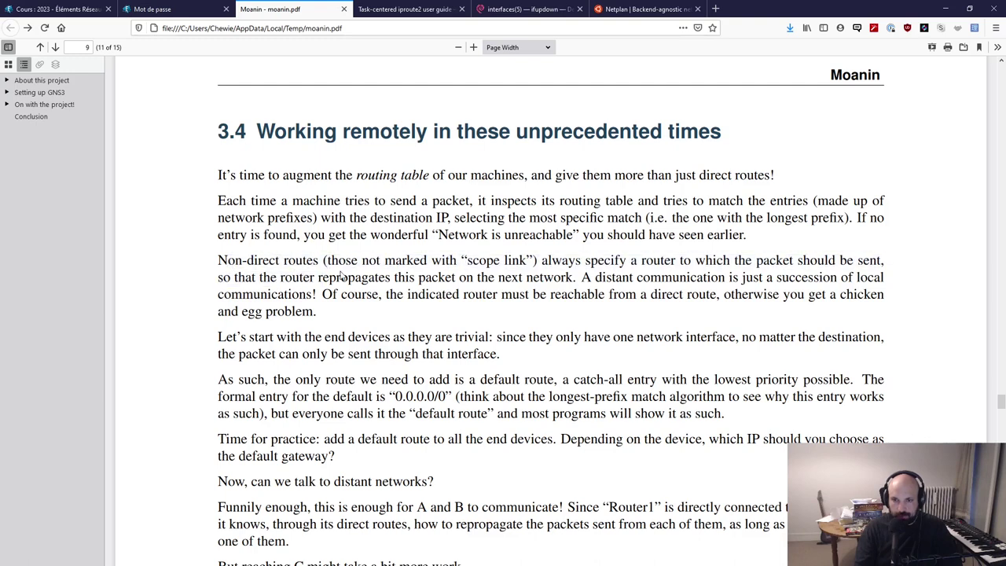
- Read the paragraph on non-direct routes, covering the specified router, distant communication and reachability through a direct route
left_click_drag(542, 260, 897, 260)
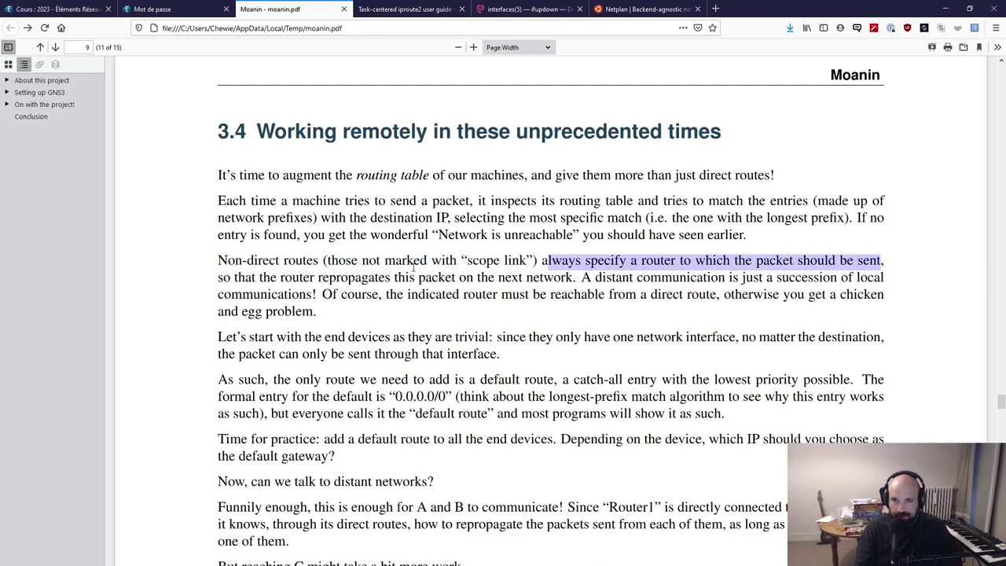
left_click(231, 278)
left_click_drag(330, 277, 574, 278)
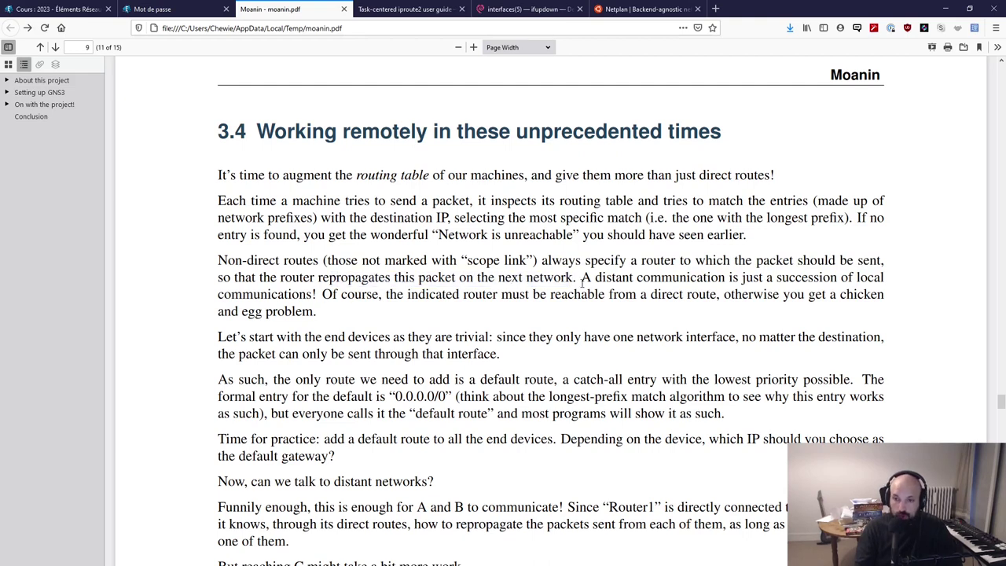
left_click_drag(582, 284, 883, 282)
left_click(393, 325)
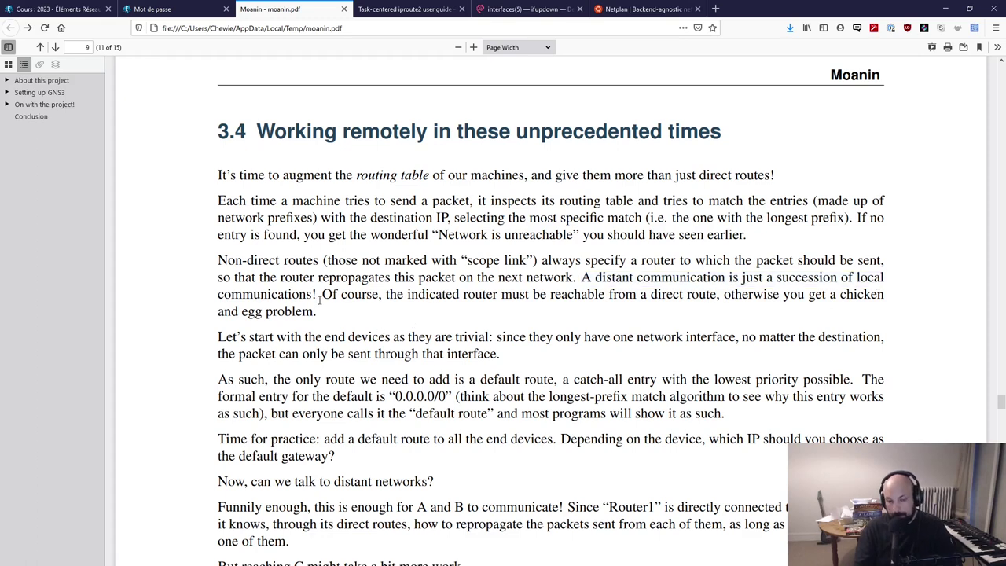
left_click_drag(319, 299, 332, 315)
left_click(399, 312)
left_click_drag(396, 296, 719, 298)
left_click_drag(795, 297, 817, 297)
left_click(708, 318)
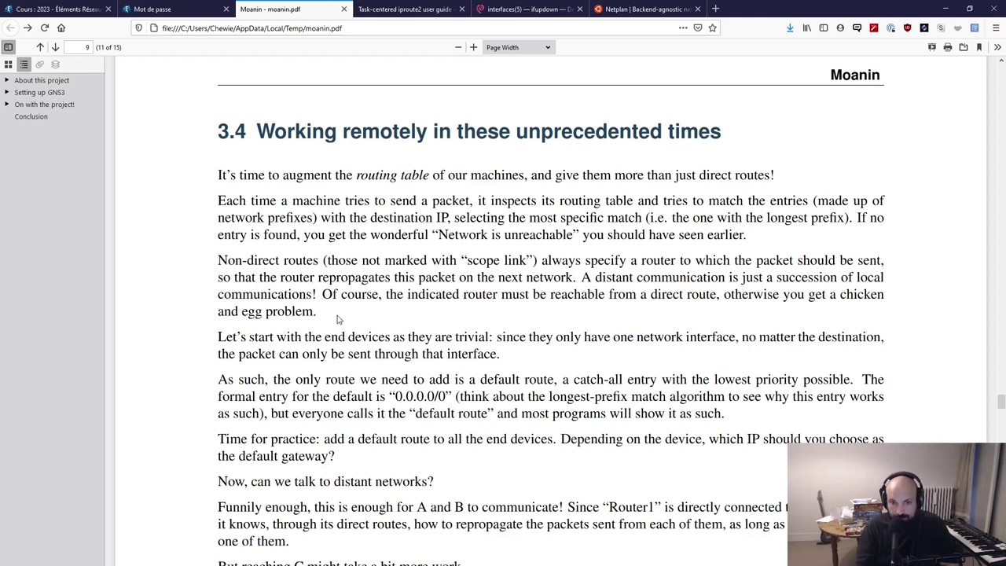
- Look over the routing table and non-direct routes paragraphs of section 3.4 again
left_click_drag(217, 196, 316, 297)
left_click(236, 262)
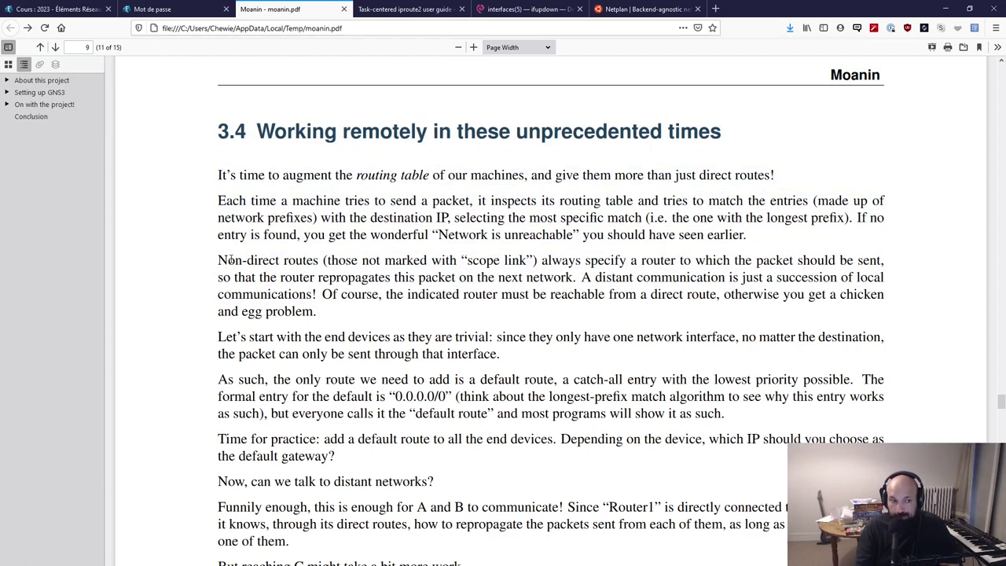
left_click_drag(230, 260, 363, 320)
left_click(363, 321)
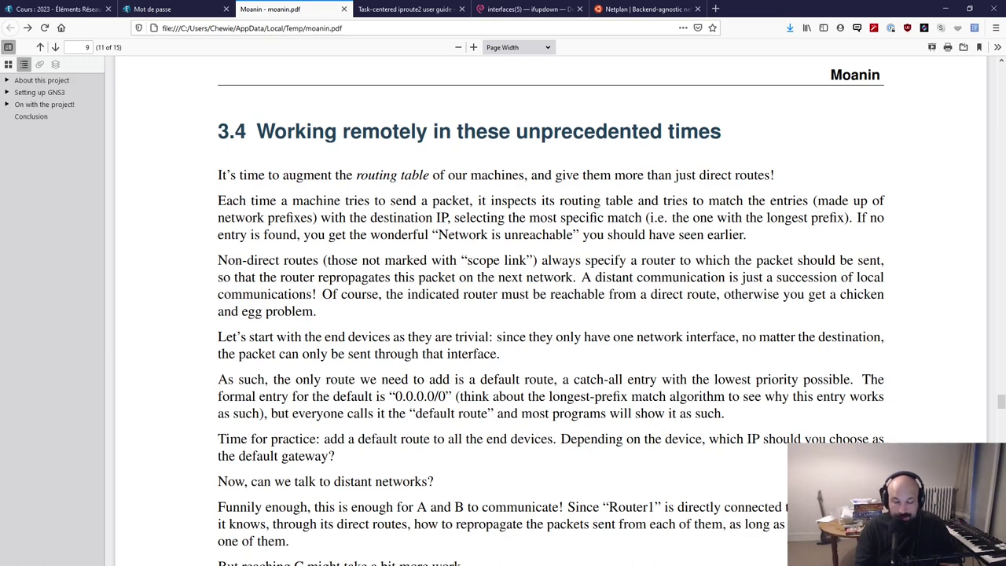
- Switch to the B1 console, try to add a default route via 203.0.113.1, and examine the command's response
key("alt+Tab")
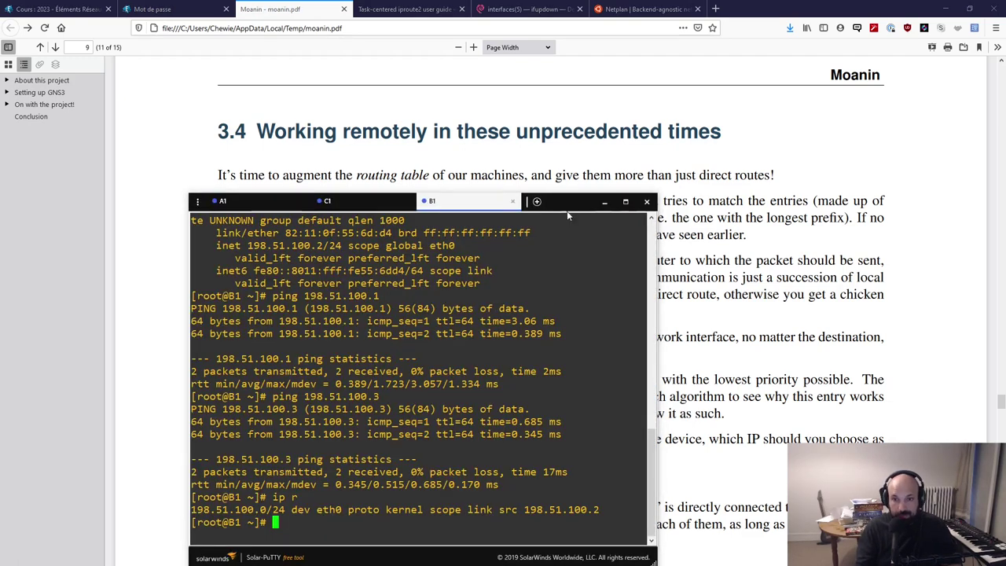
left_click_drag(566, 207, 735, 70)
type("ip ")
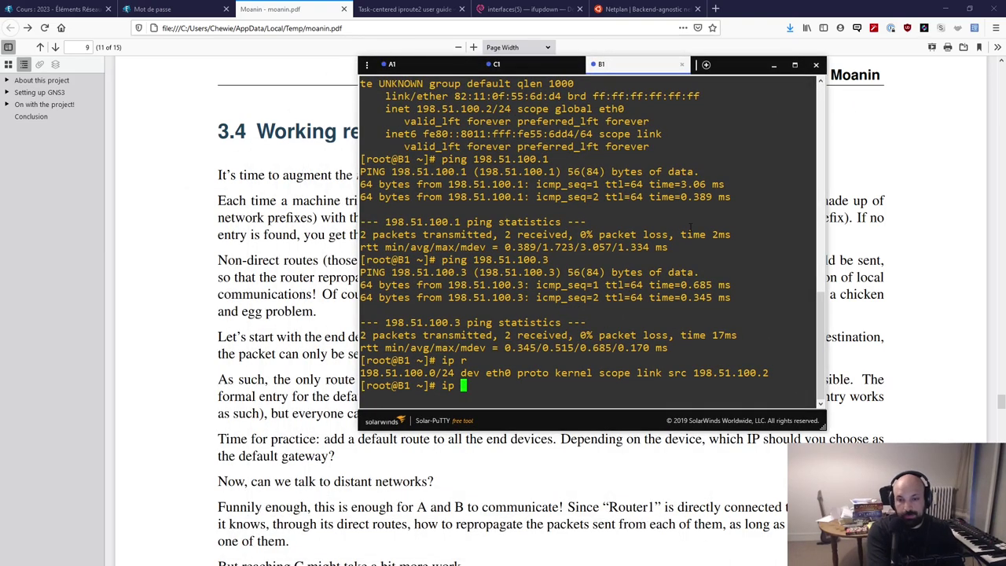
type("route add d")
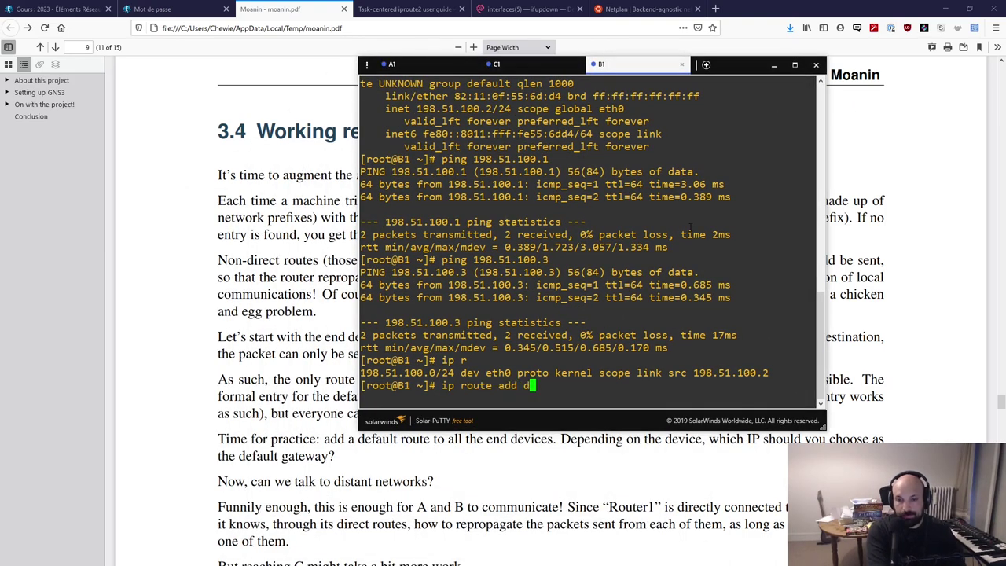
type("efault via 203")
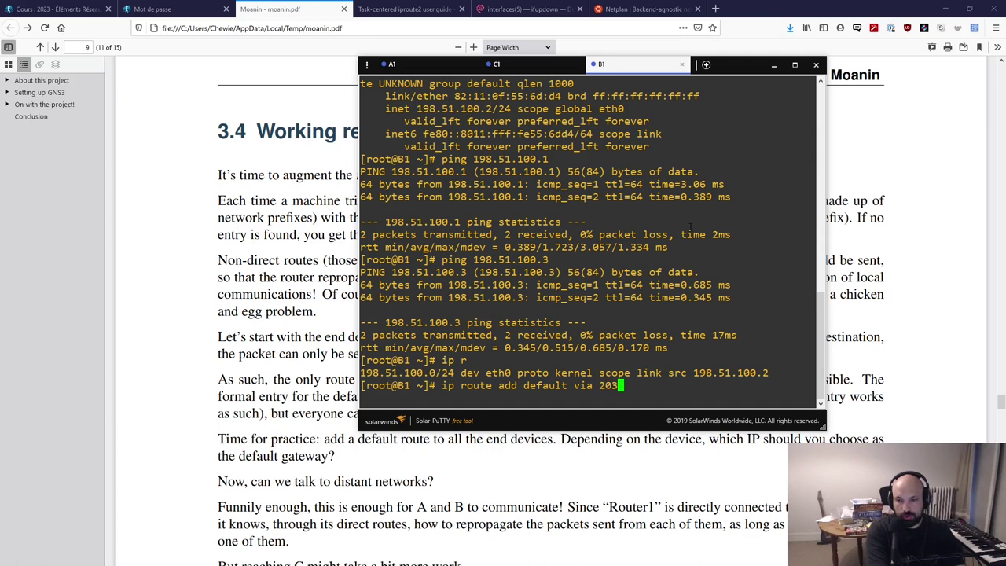
type(".0.113.1")
key("Return")
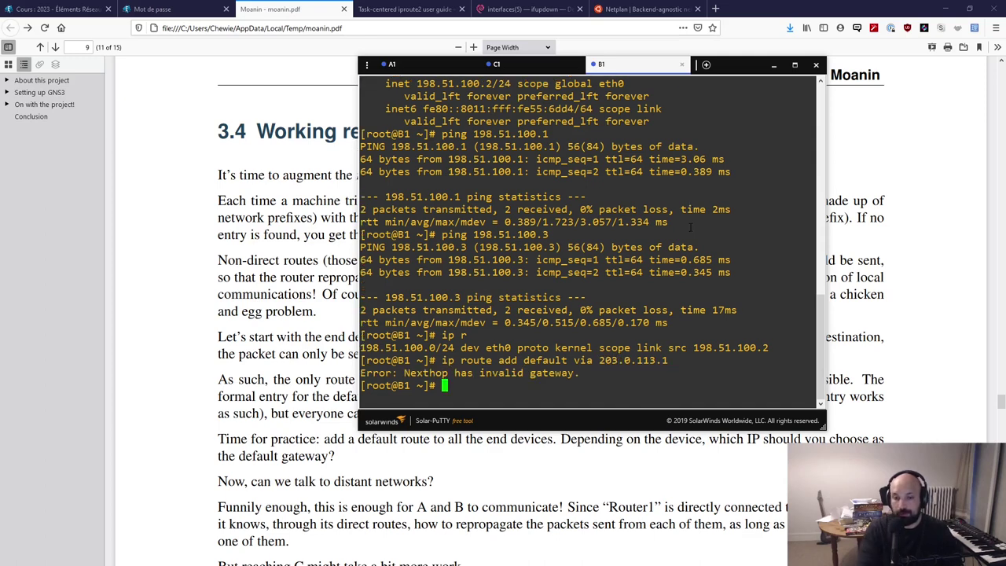
left_click_drag(361, 373, 577, 384)
left_click(600, 376)
left_click(578, 383)
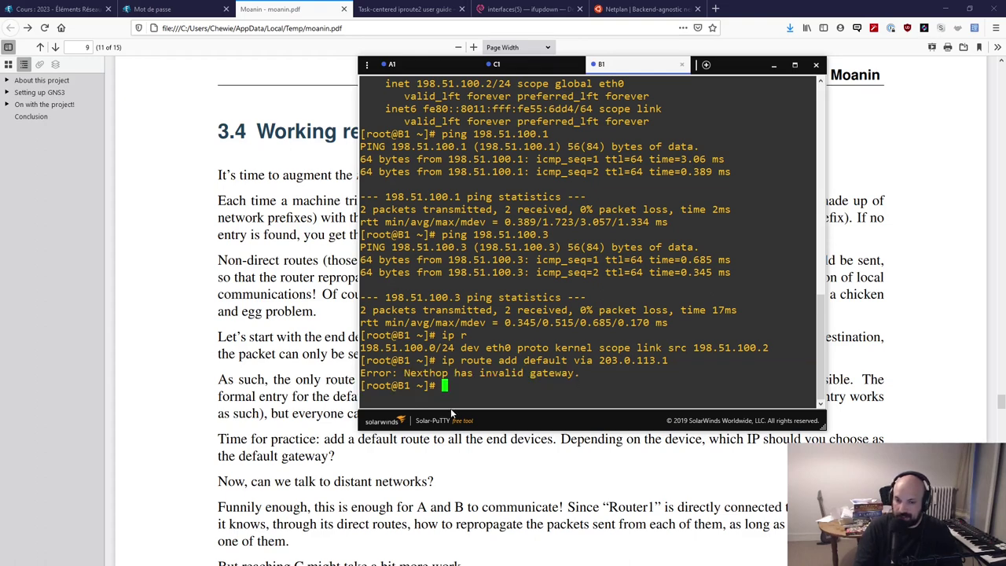
left_click_drag(403, 372, 812, 384)
left_click(597, 395)
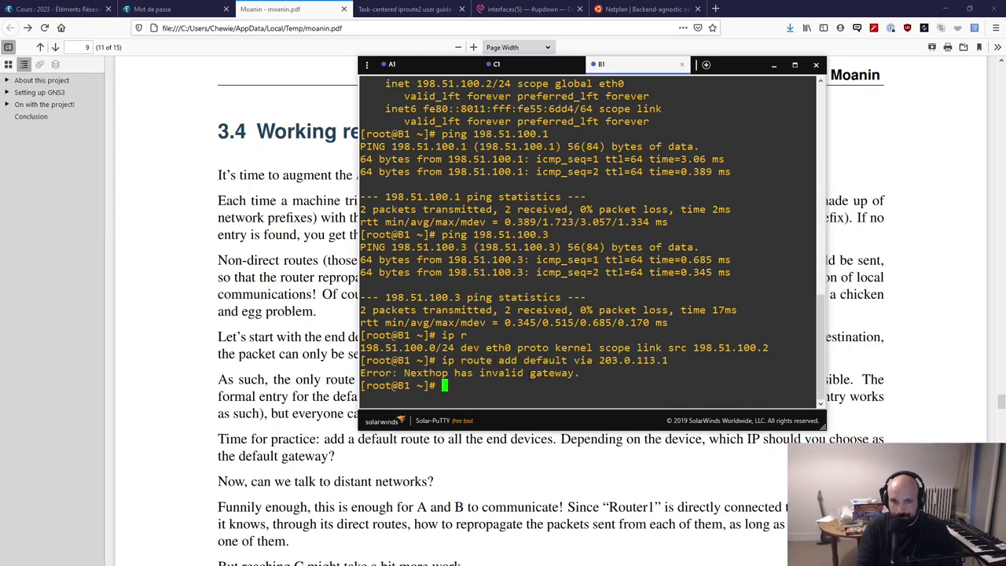
- Return to the project PDF and read the section 3.4 paragraph on end devices and their single network interface
left_click(264, 299)
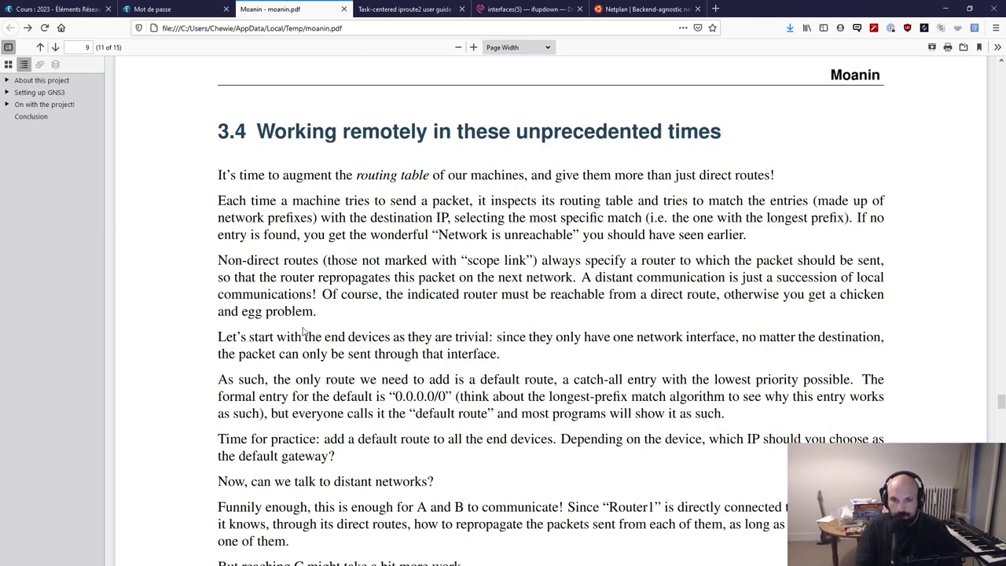
left_click_drag(221, 336, 592, 336)
left_click(484, 336)
left_click_drag(742, 337, 861, 338)
left_click(306, 355)
left_click_drag(239, 354, 524, 358)
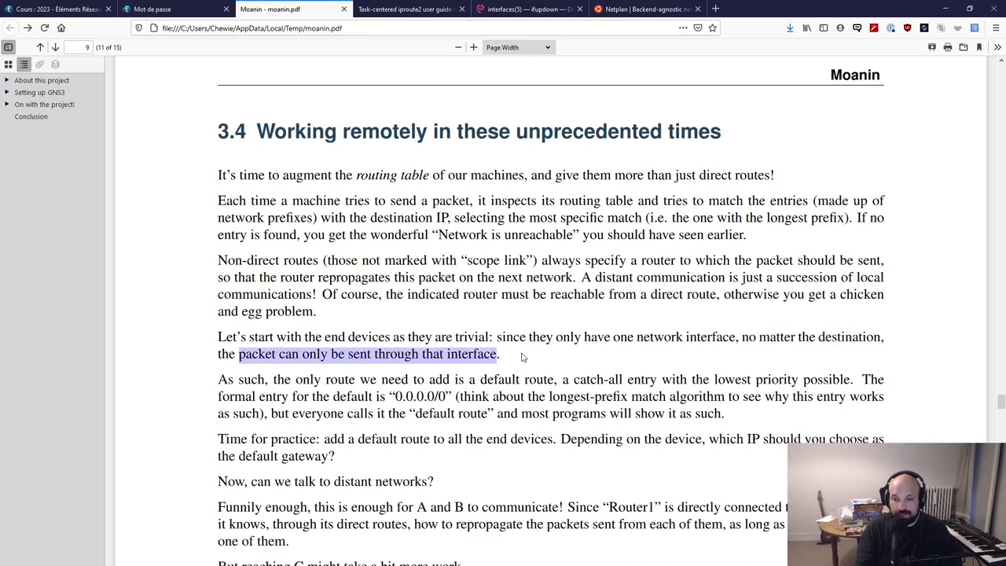
left_click(524, 358)
- Read the paragraph on the default route, covering the catch-all entry, 0.0.0.0/0 and the longest-prefix match
left_click_drag(281, 381, 869, 382)
left_click(549, 399)
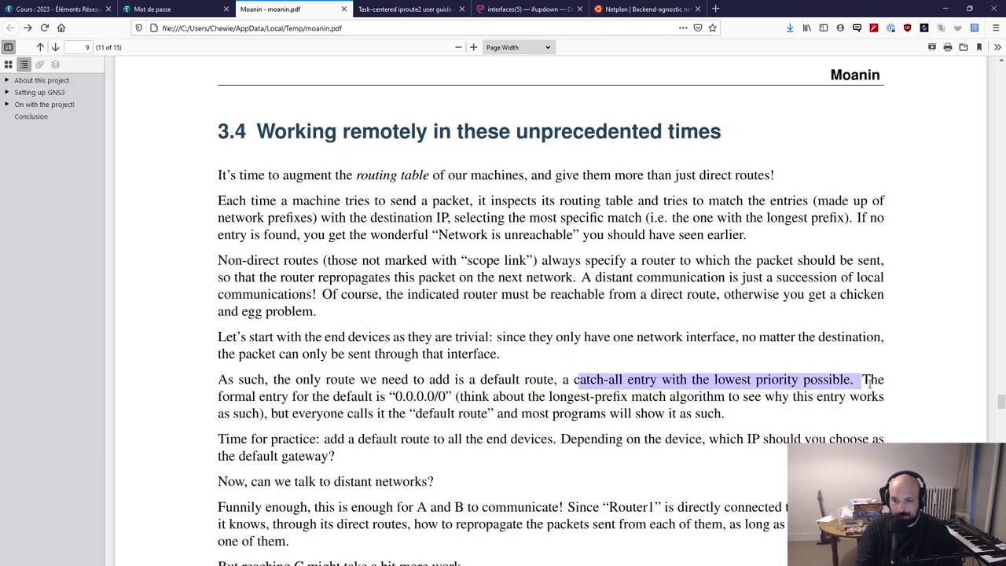
left_click(627, 379)
left_click_drag(219, 396, 478, 402)
left_click(357, 416)
left_click(547, 403)
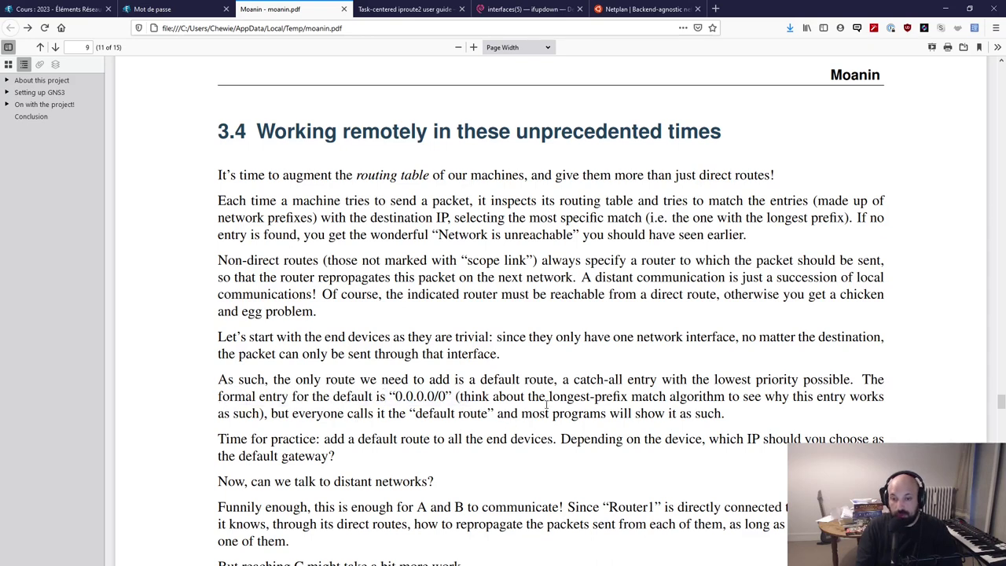
mouse_move(552, 396)
left_mouse_down()
mouse_move(651, 398)
mouse_move(735, 380)
mouse_move(730, 396)
mouse_move(548, 398)
left_mouse_up()
left_click(731, 397)
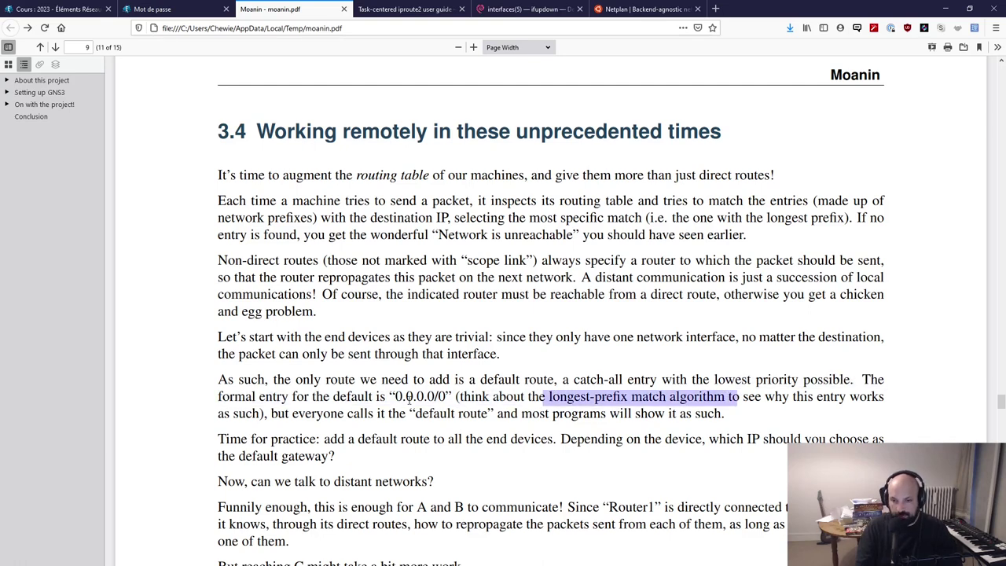
left_click_drag(383, 398, 487, 394)
left_click(482, 395)
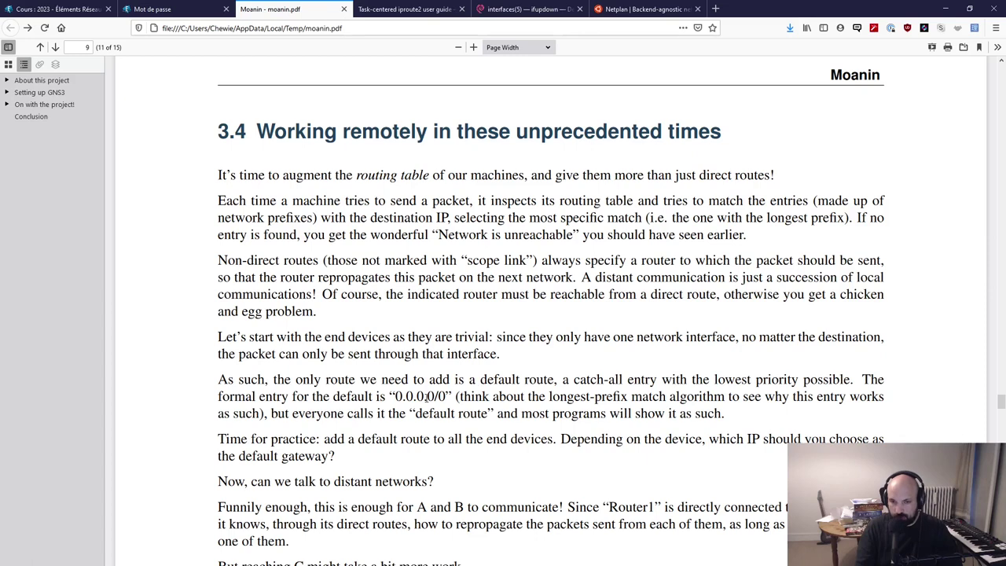
left_click_drag(426, 397, 463, 397)
left_click(470, 396)
left_click_drag(409, 416, 580, 415)
left_click(683, 402)
- Read the practice task on adding a default route to all end devices and choosing each device's gateway IP
scroll(444, 399, "down", 1)
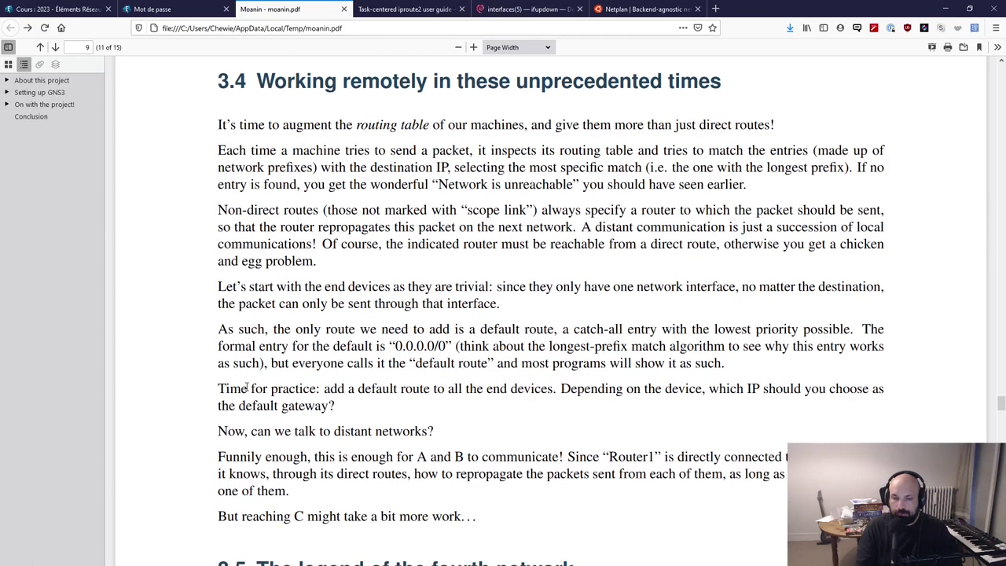
left_click_drag(324, 390, 871, 393)
left_click(587, 395)
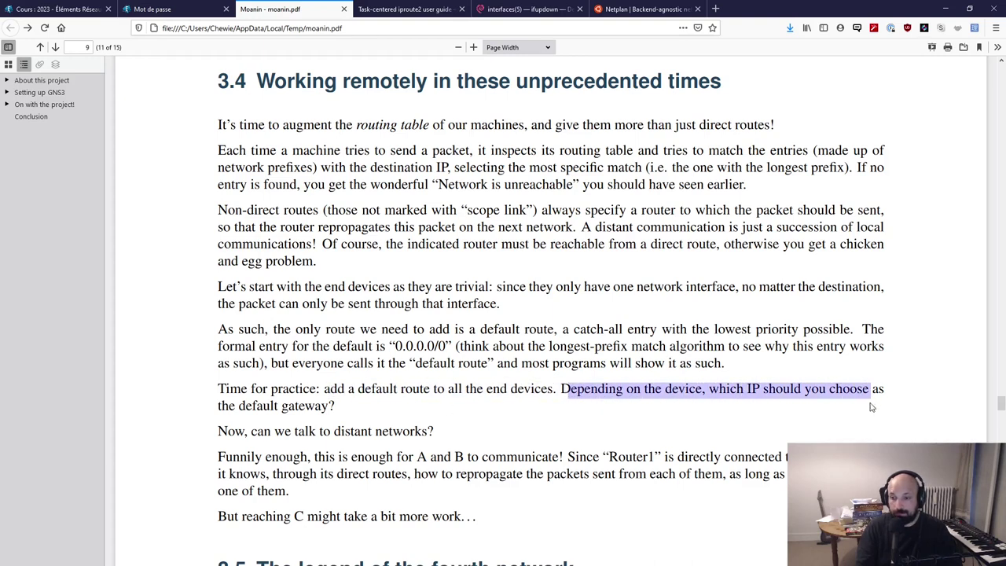
left_click(586, 387)
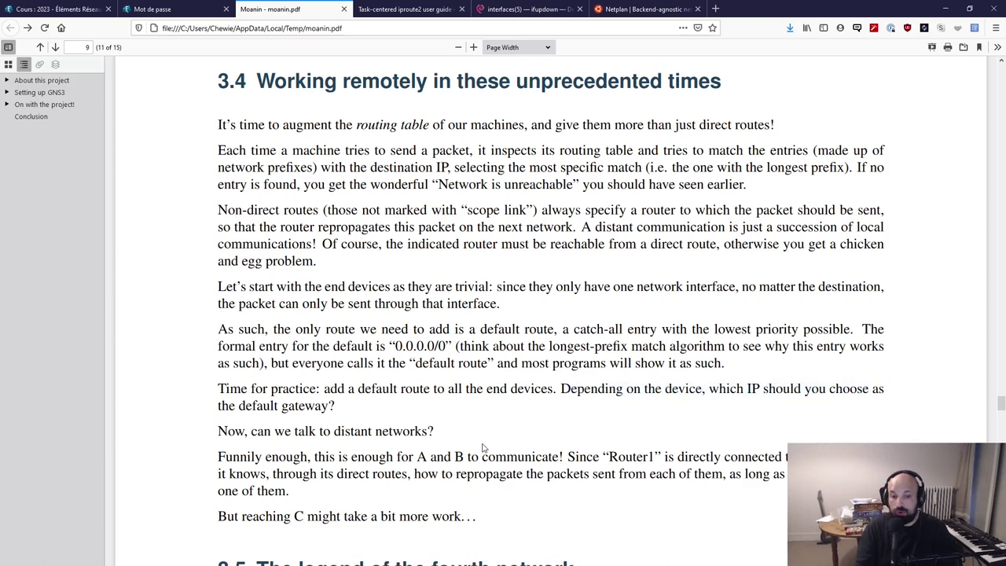
- Go back to section 3.2 on configuring a machine and read the description of the "gateway" field
scroll(548, 435, "up", 2)
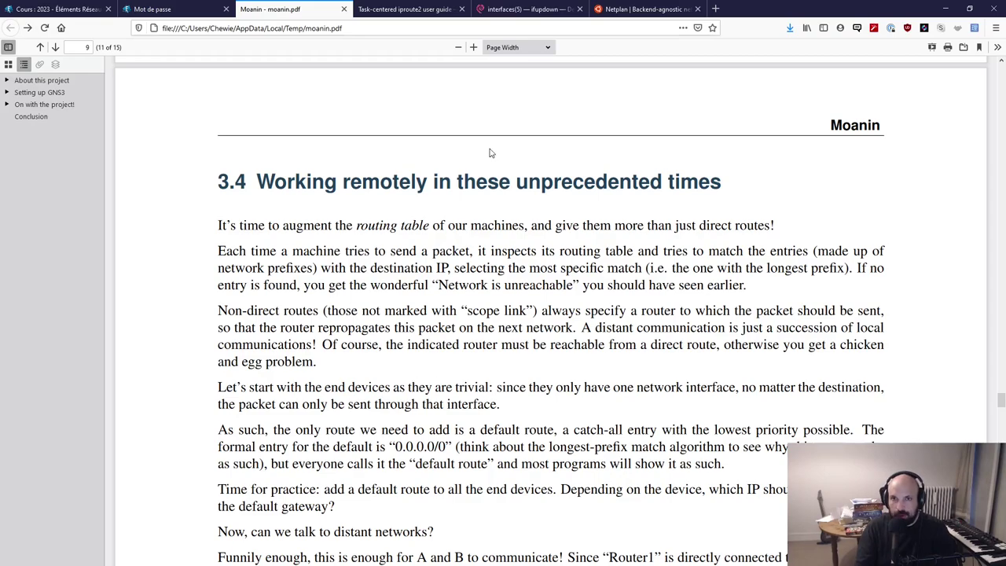
scroll(461, 449, "up", 15)
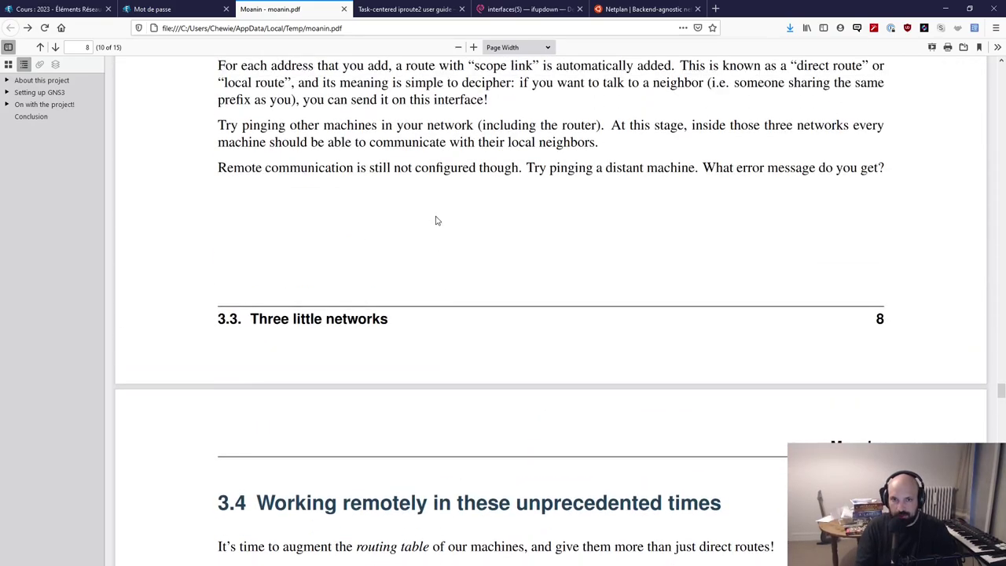
scroll(462, 224, "up", 10)
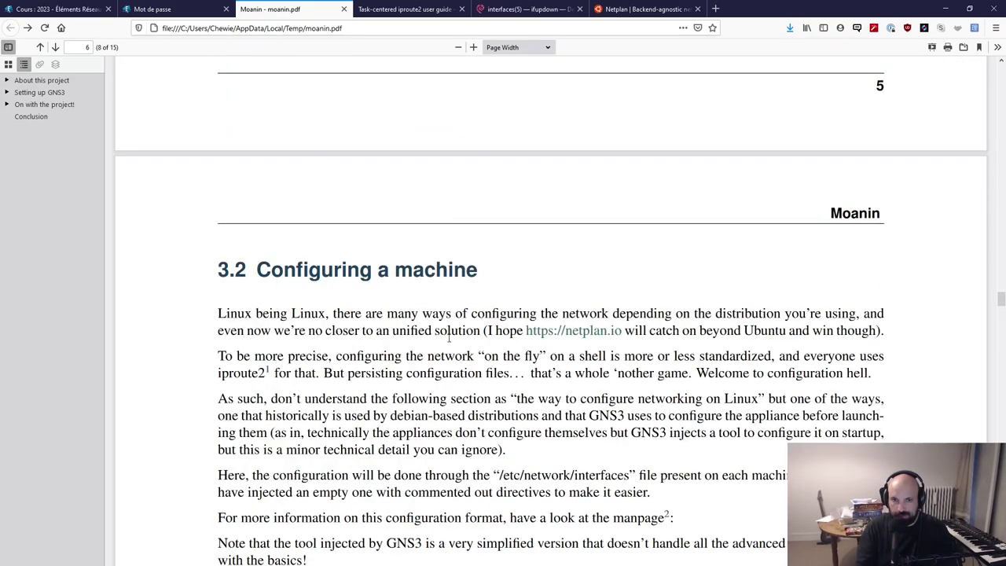
scroll(378, 333, "down", 8)
scroll(378, 334, "down", 1)
left_click_drag(324, 300, 819, 351)
left_click(807, 344)
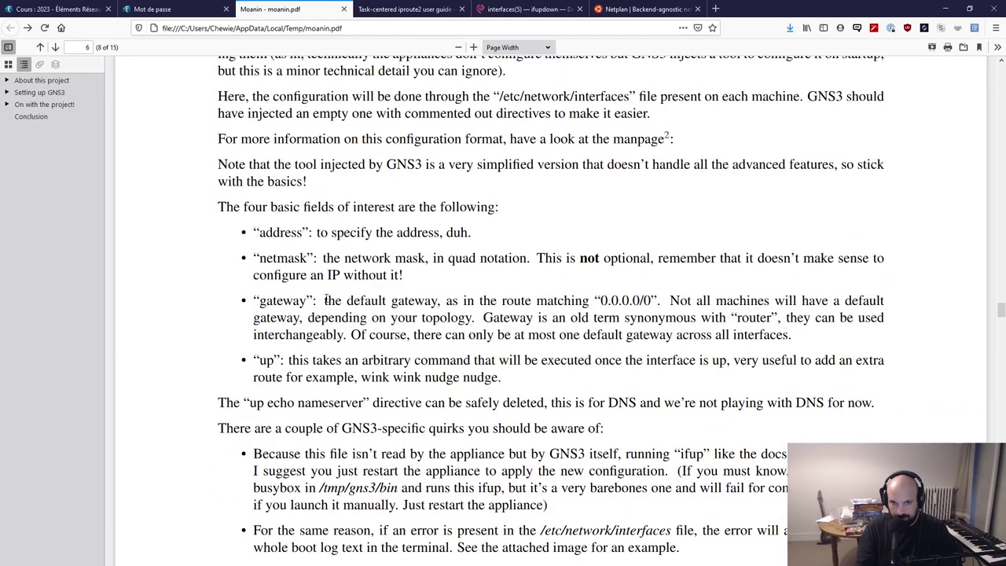
left_click_drag(325, 300, 847, 341)
left_click(847, 342)
- Skim the Debian interfaces(5) manpage and return to the project PDF
left_click(520, 10)
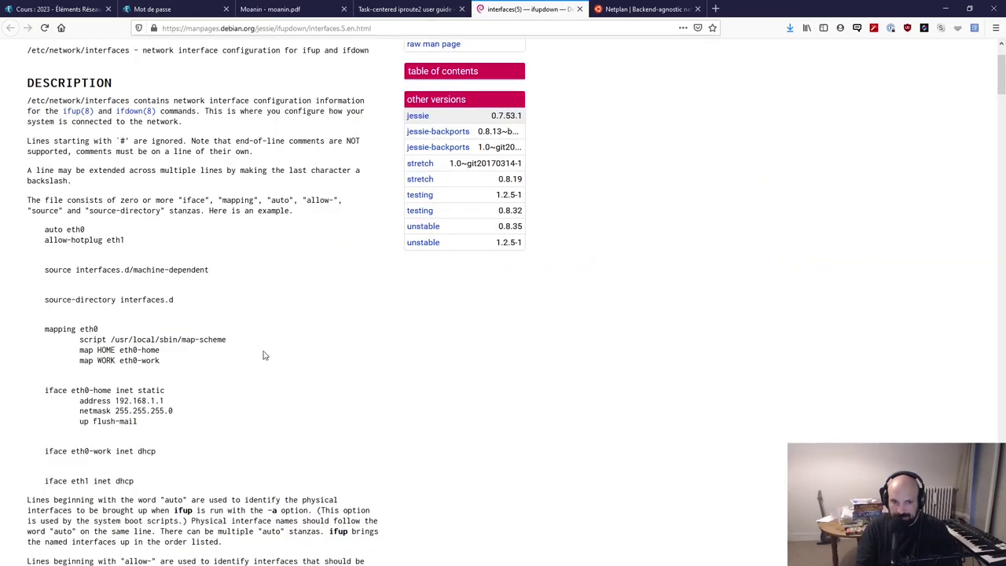
scroll(262, 353, "down", 10)
scroll(356, 325, "up", 15)
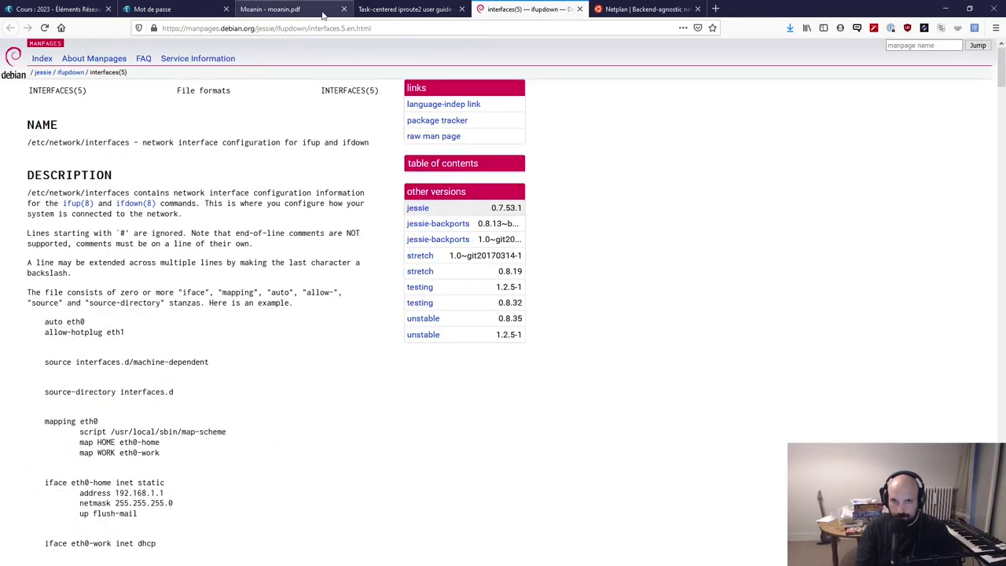
left_click(290, 16)
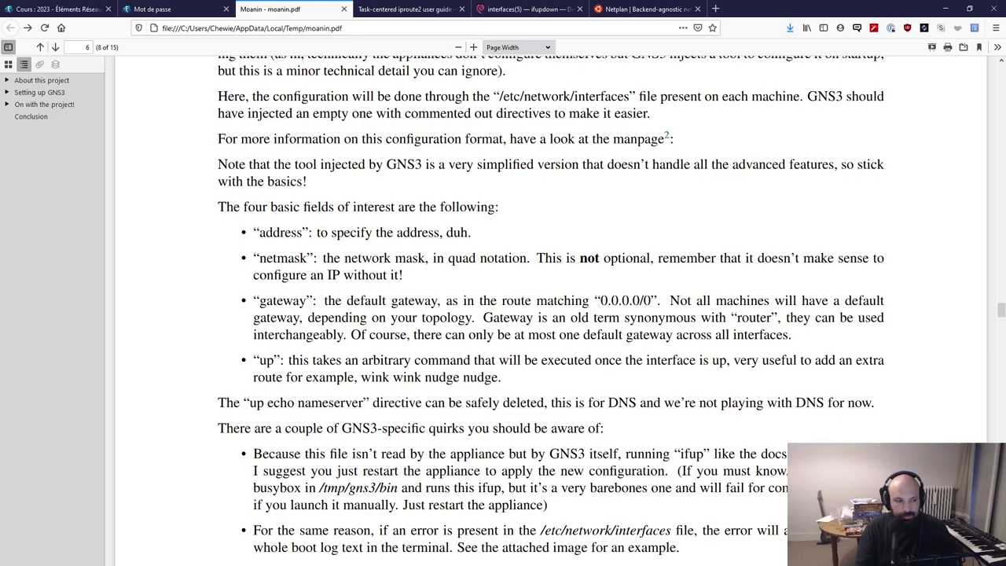
scroll(320, 492, "down", 10)
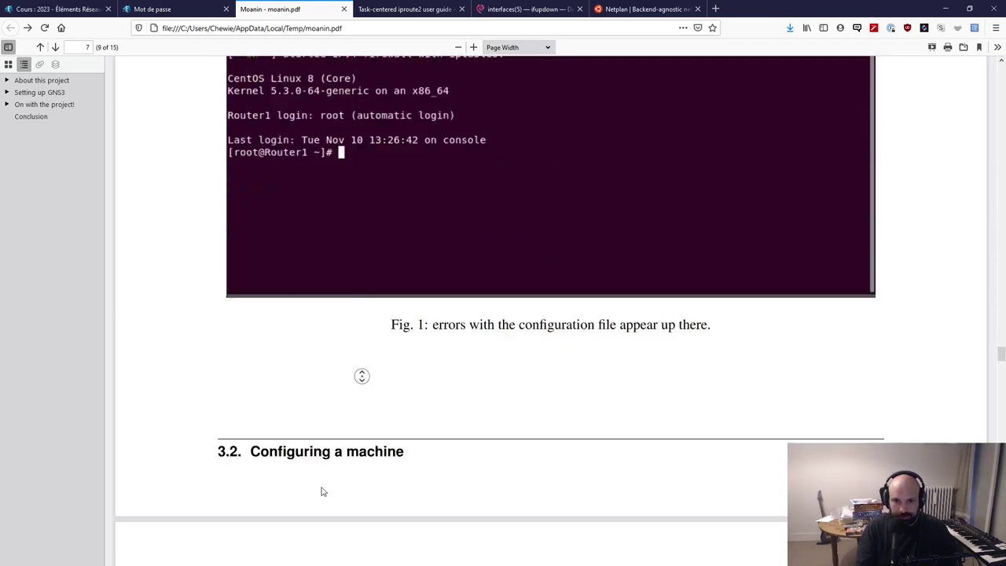
- Switch to the A1 console and open /etc/network/interfaces in vim
key("alt+Tab")
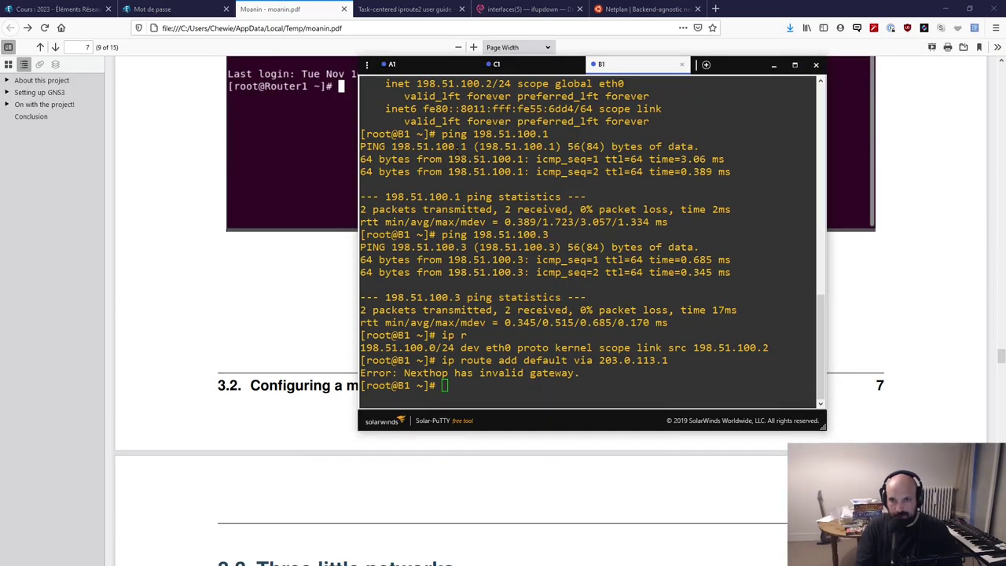
left_click(495, 64)
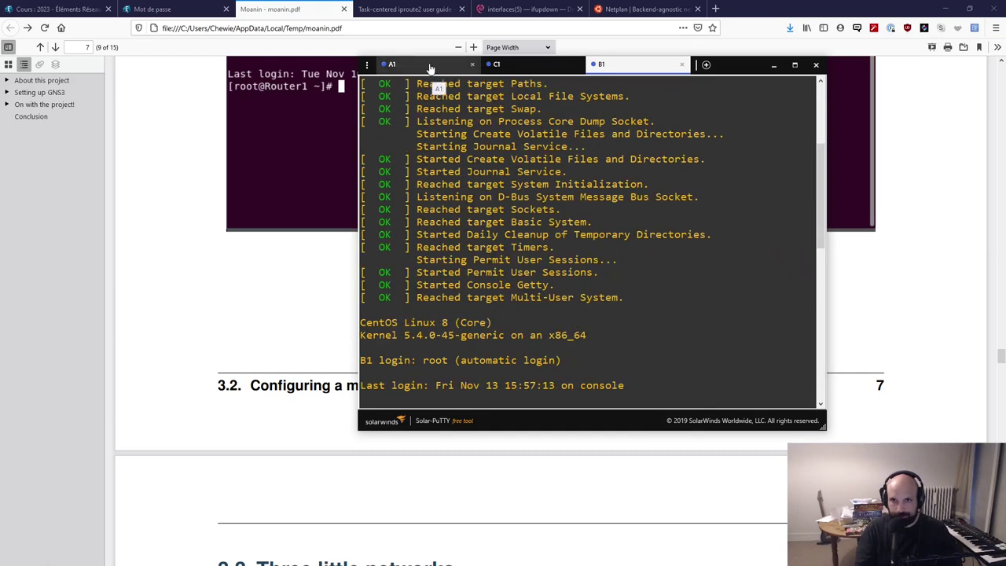
left_click(393, 65)
type("vim /et")
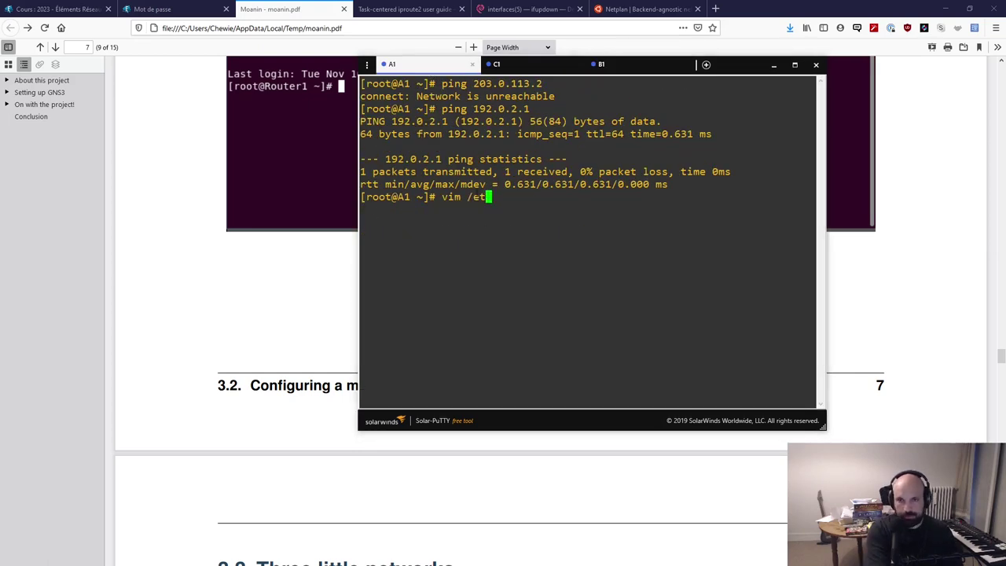
type("c/network/interfaces")
key("Return")
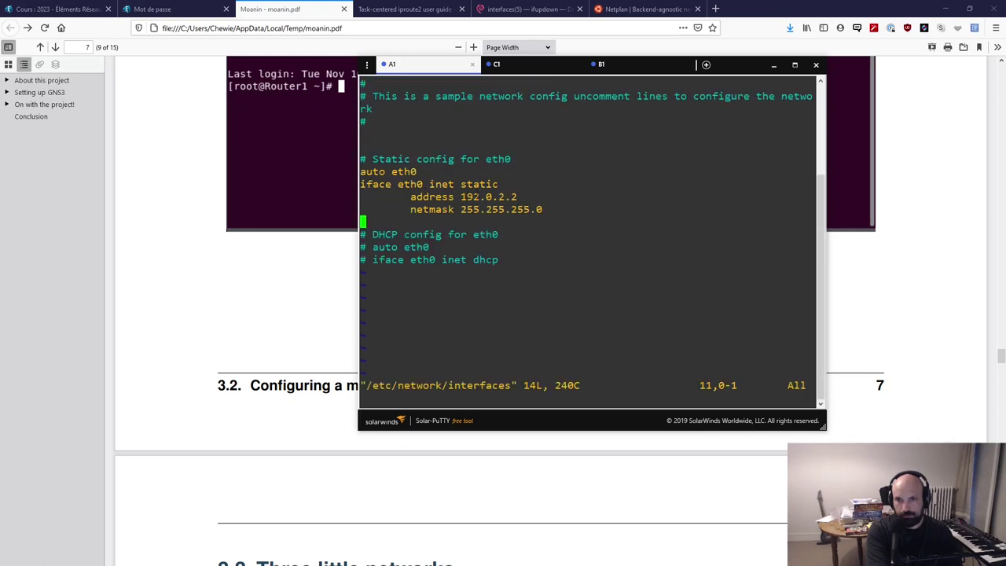
key("Up")
key("Down")
key("i")
key("Tab")
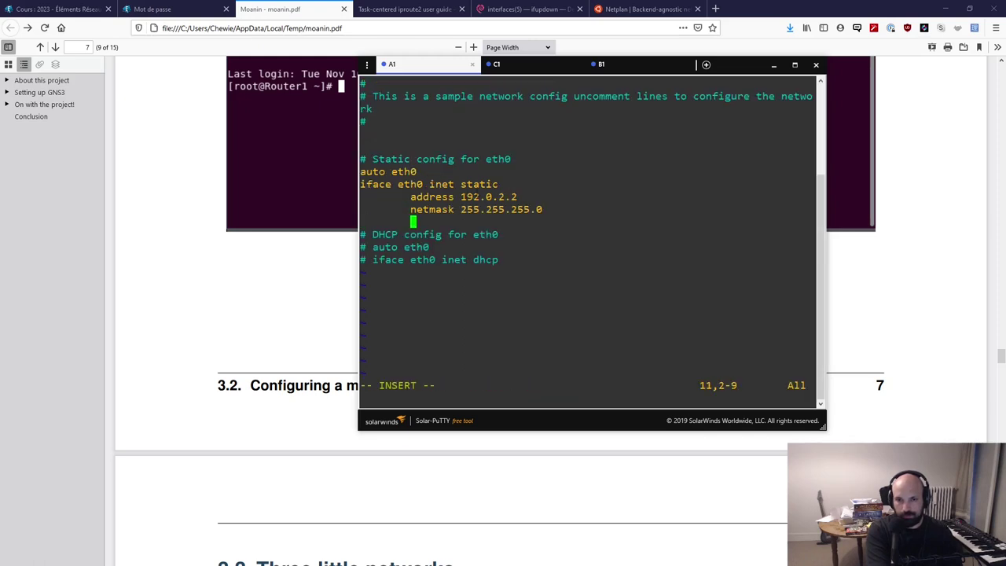
type("defau")
key("Escape")
key("g")
key("g")
key("ctrl+o")
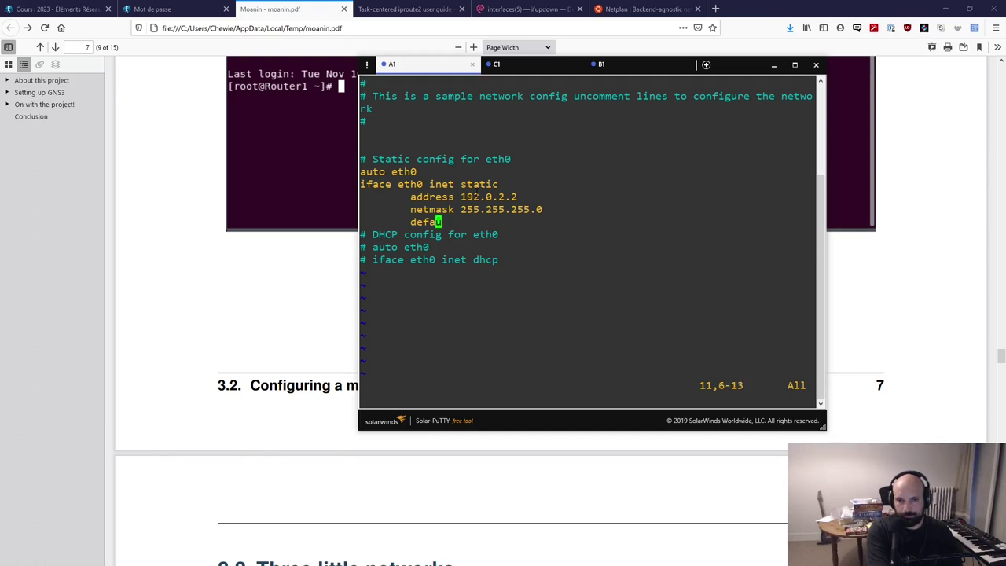
- Put "gateway 192.0.2.1" below the netmask in A1's static eth0 configuration, then save the file and quit vim
key("c")
key("c")
key("Tab")
type("gate")
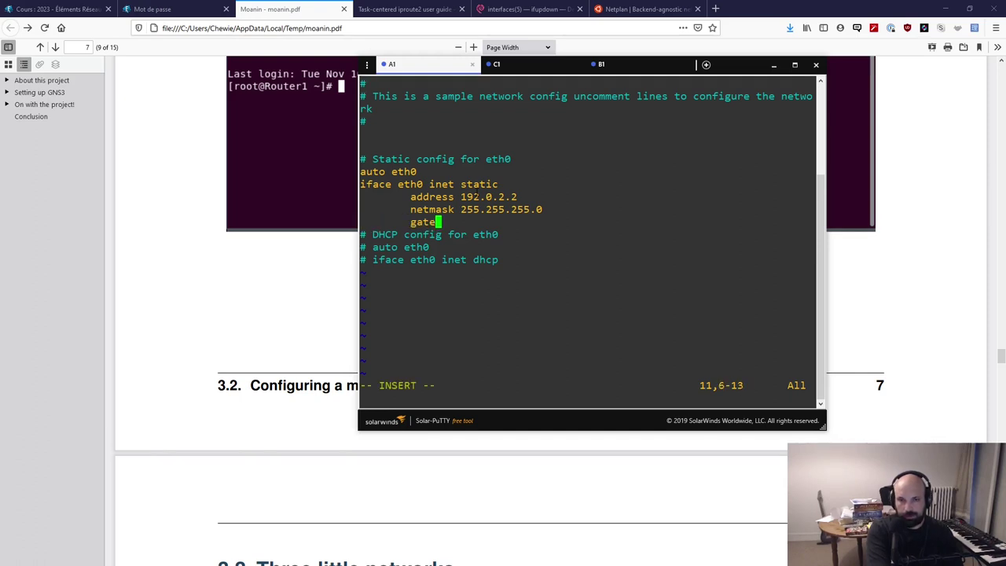
type("way 192.0.2.1")
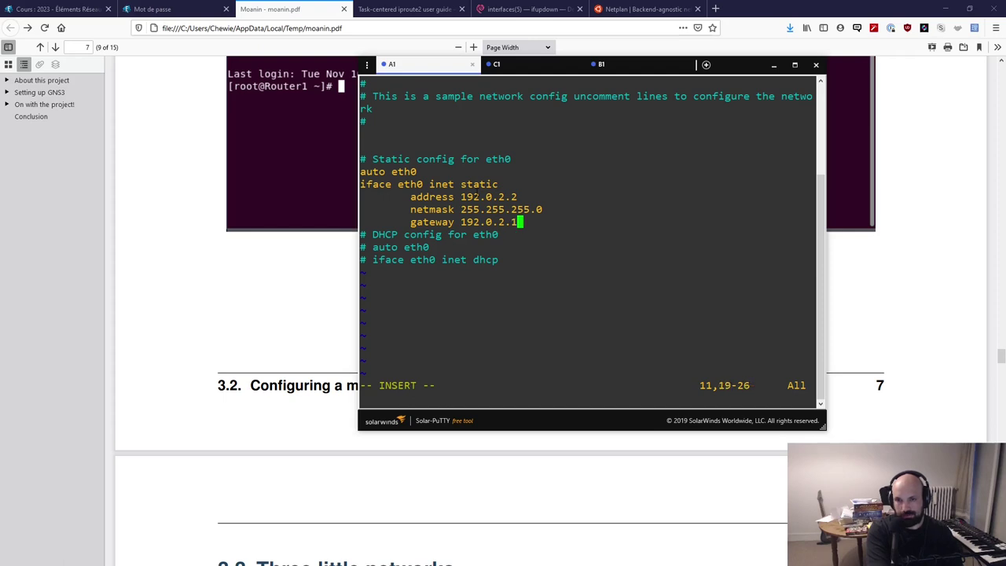
key("Escape")
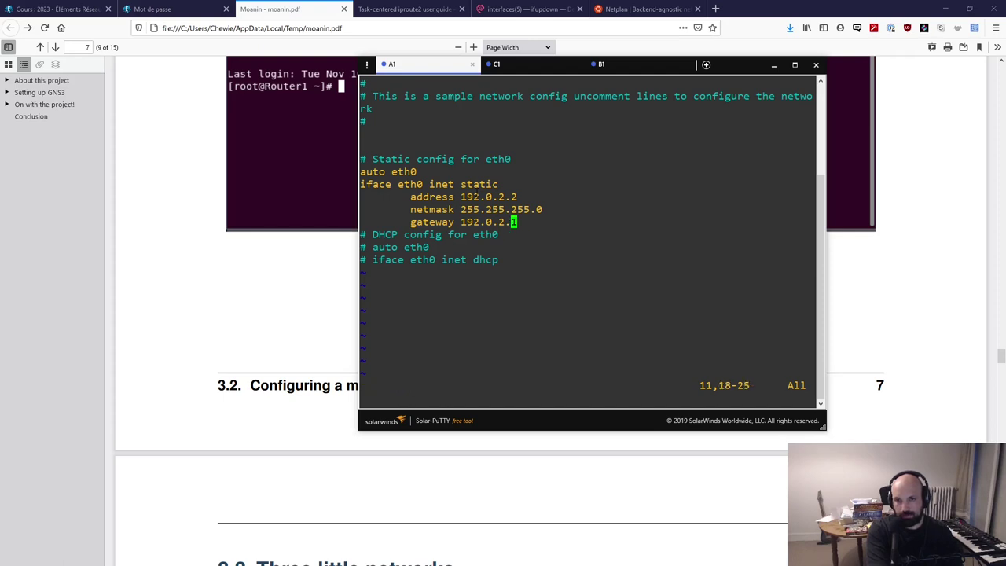
type(":wq")
key("Return")
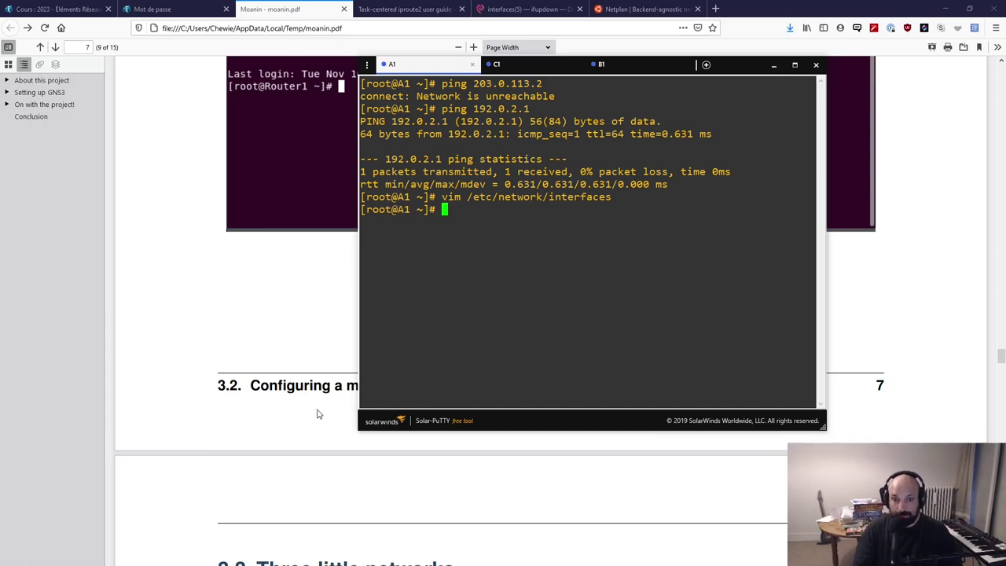
- Go to section 3.4 of the project PDF and read the instructions on adding a default route to the end devices
scroll(313, 409, "down", 15)
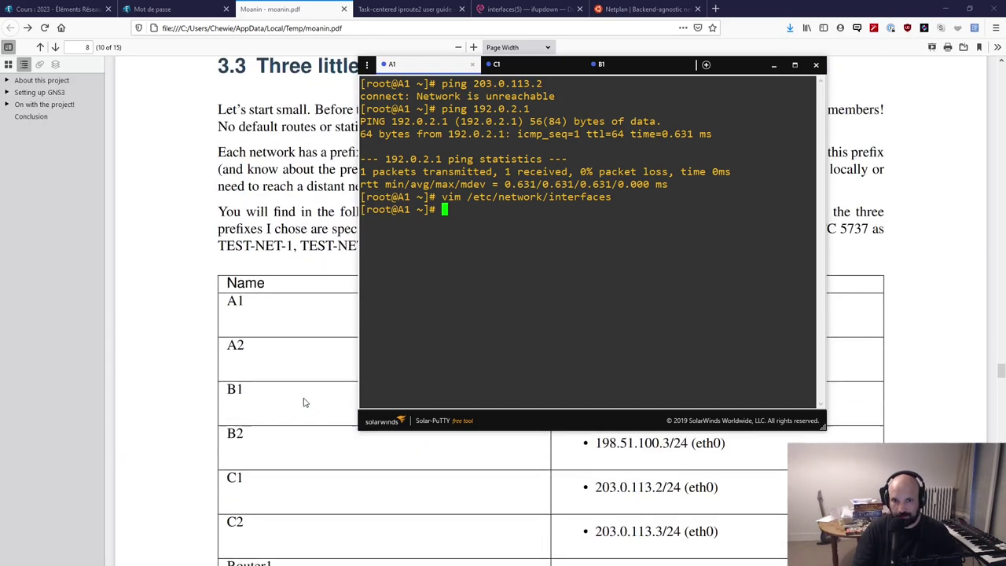
scroll(322, 387, "down", 8)
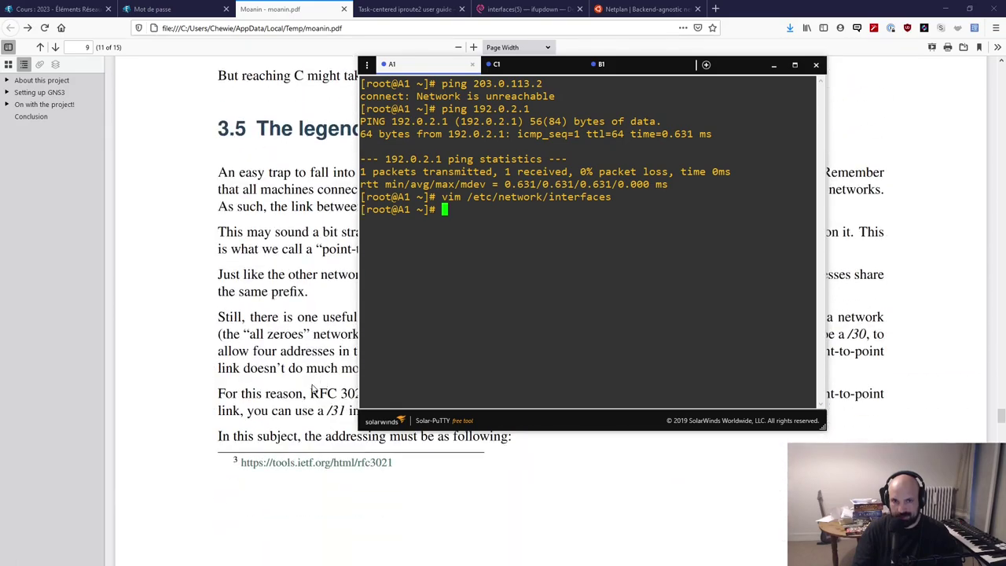
scroll(311, 375, "up", 3)
scroll(312, 375, "up", 5)
left_click(312, 376)
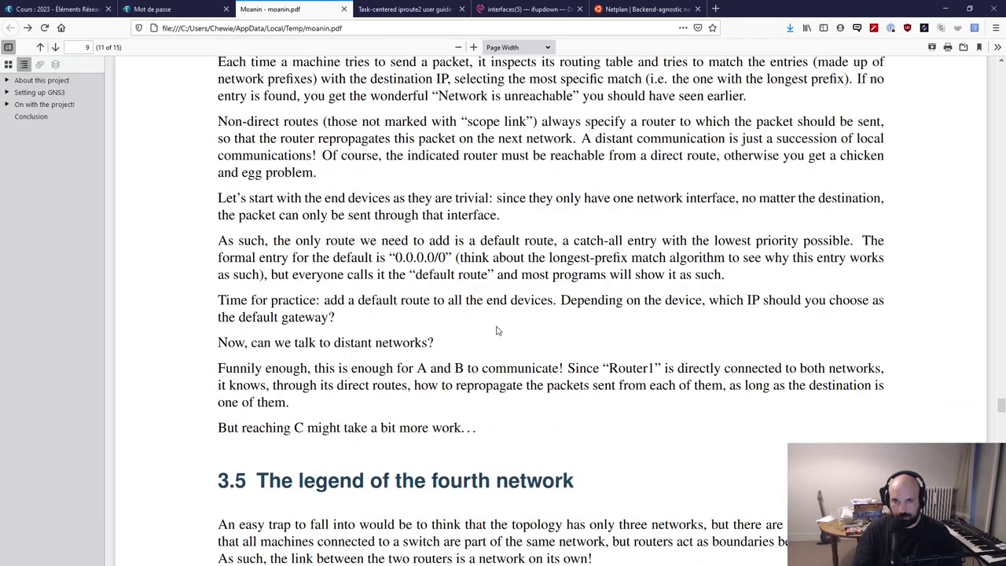
scroll(369, 254, "up", 3)
left_click_drag(401, 255, 718, 263)
left_click(722, 265)
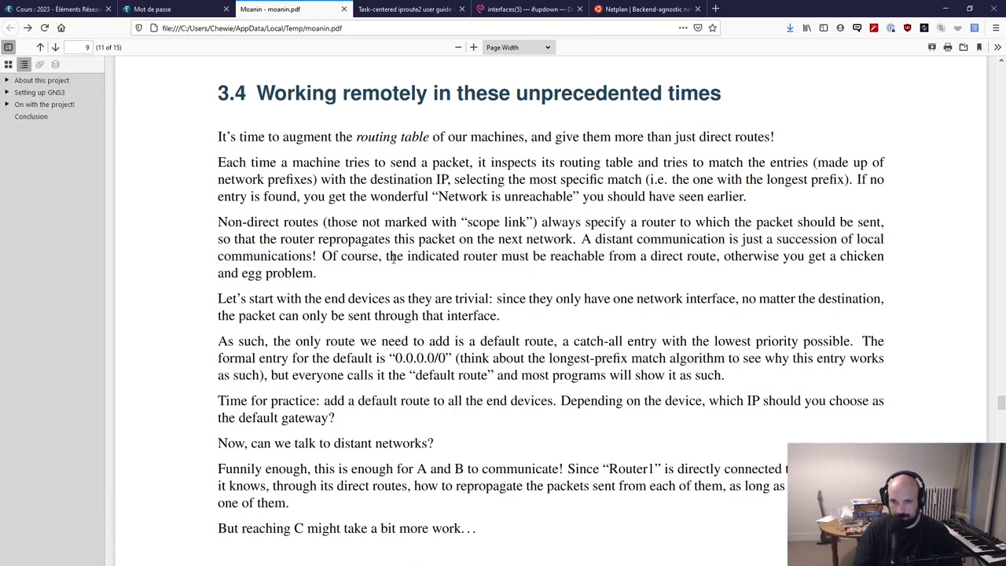
- Switch to the C1 console and open /etc/network/interfaces in vim
key("alt+Tab")
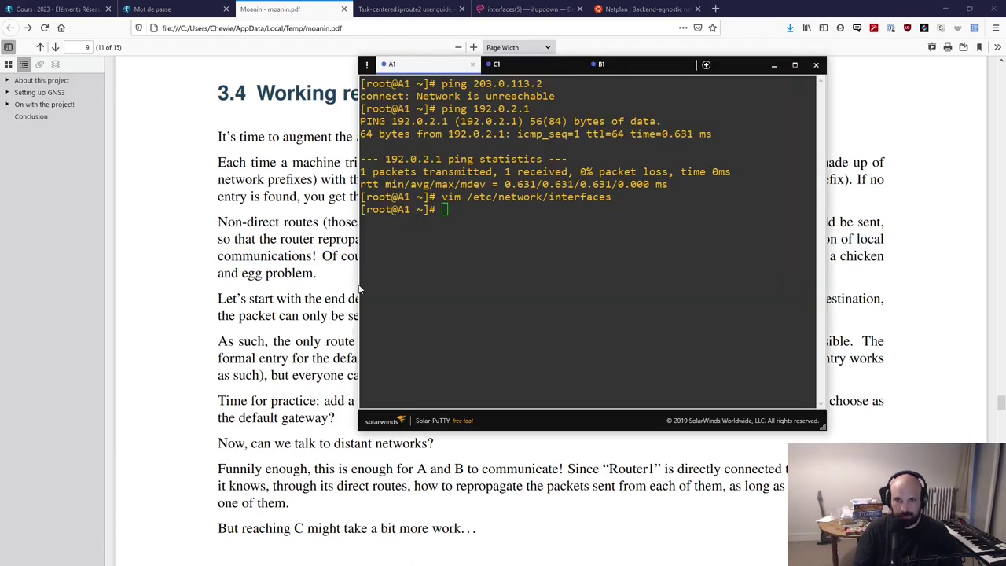
left_click(629, 64)
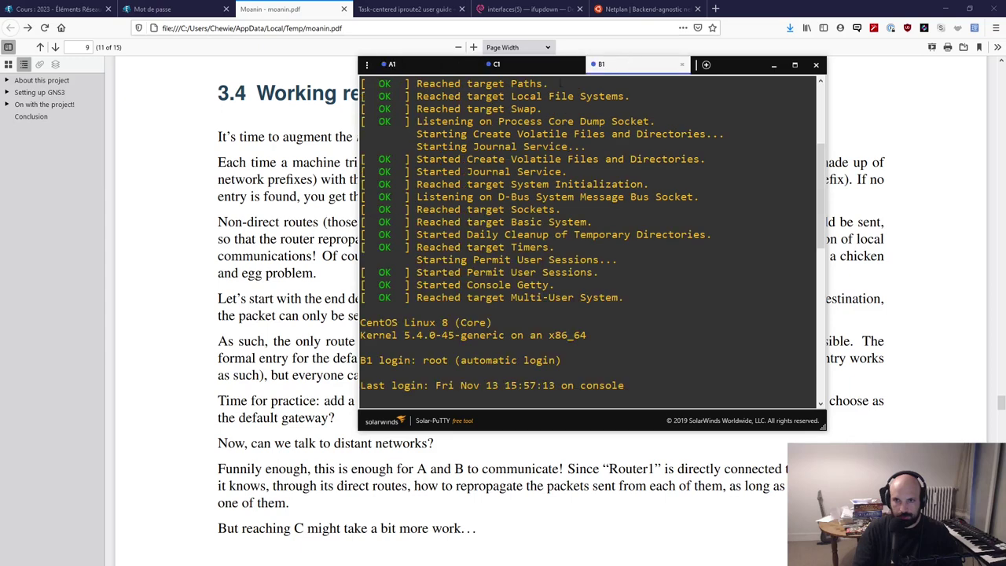
left_click(366, 64)
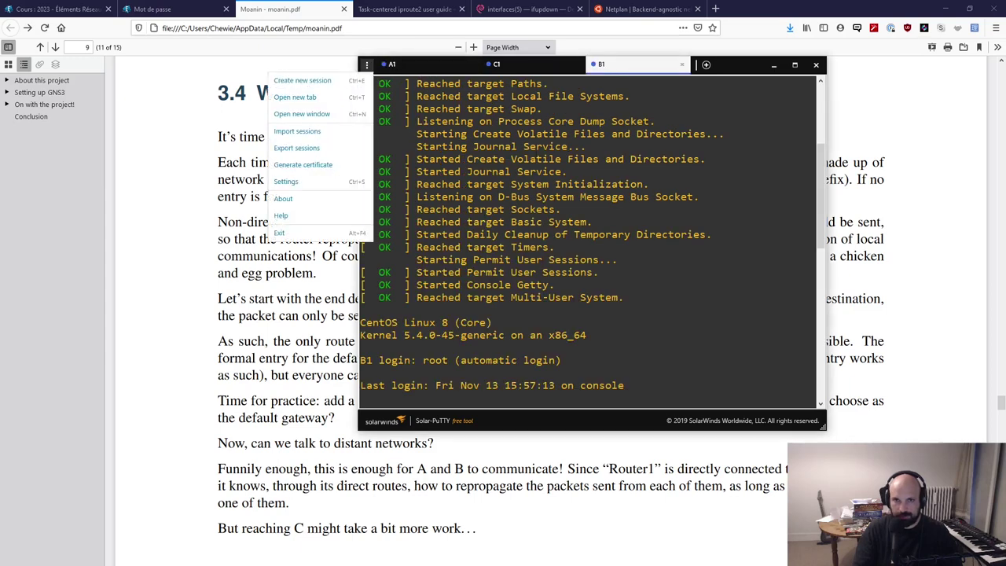
left_click(367, 64)
left_click(534, 64)
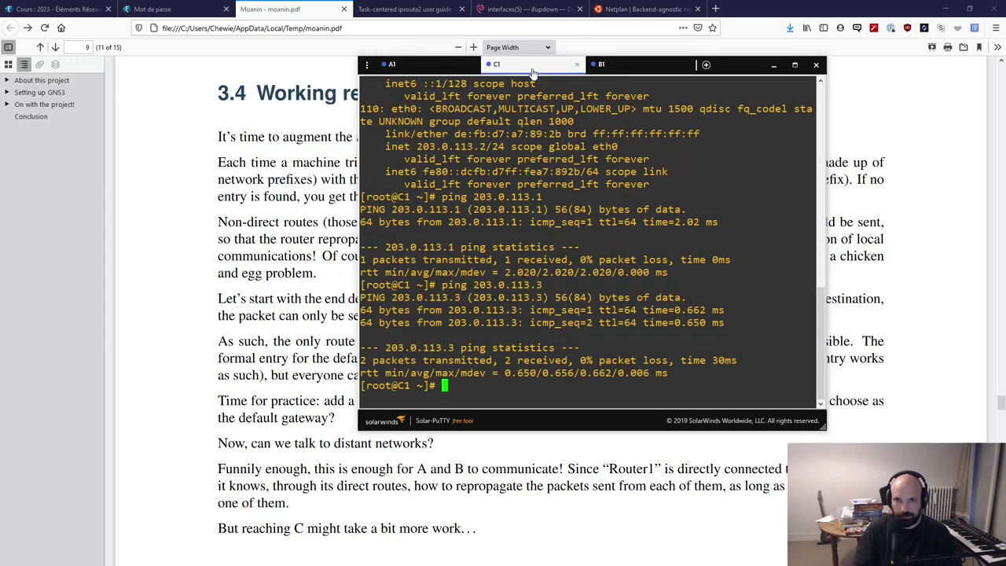
type("vim /et/")
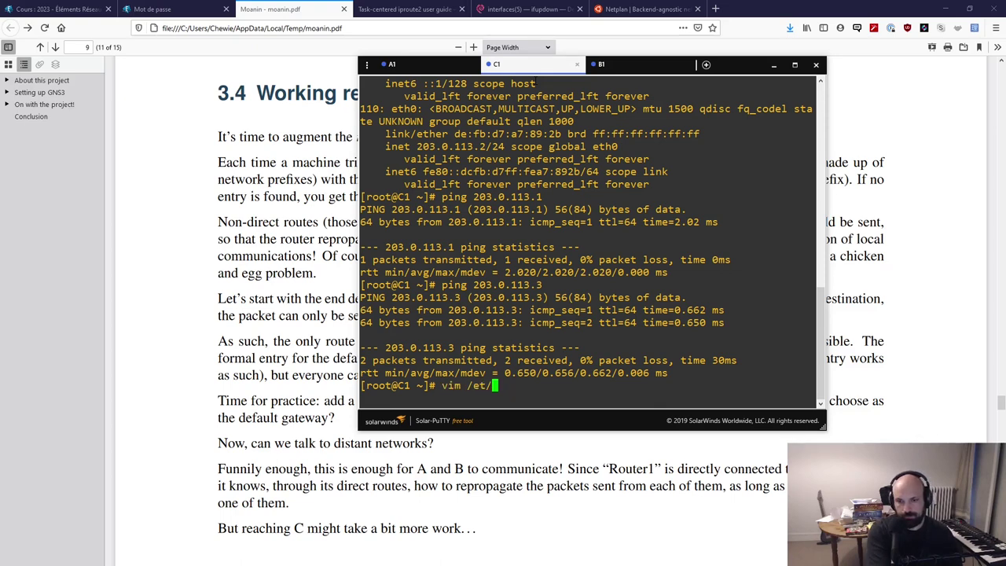
key("BackSpace")
type("c/neti")
key("BackSpace")
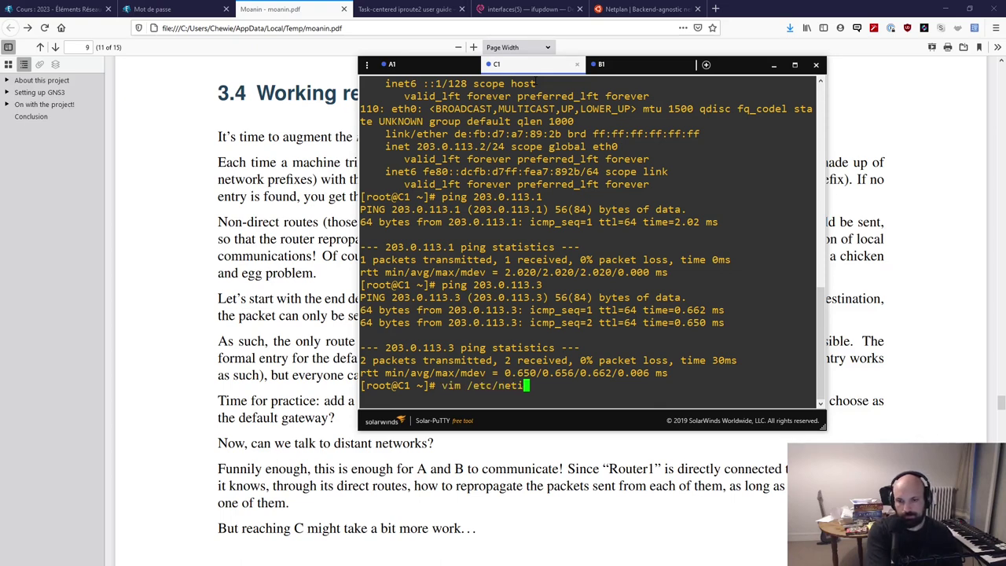
type("work/interfaces")
key("Return")
- Put "gateway 203.0.113.1" below the netmask in C1's static eth0 configuration, then save the file and quit vim
type("a192.168.0.2")
key("Escape")
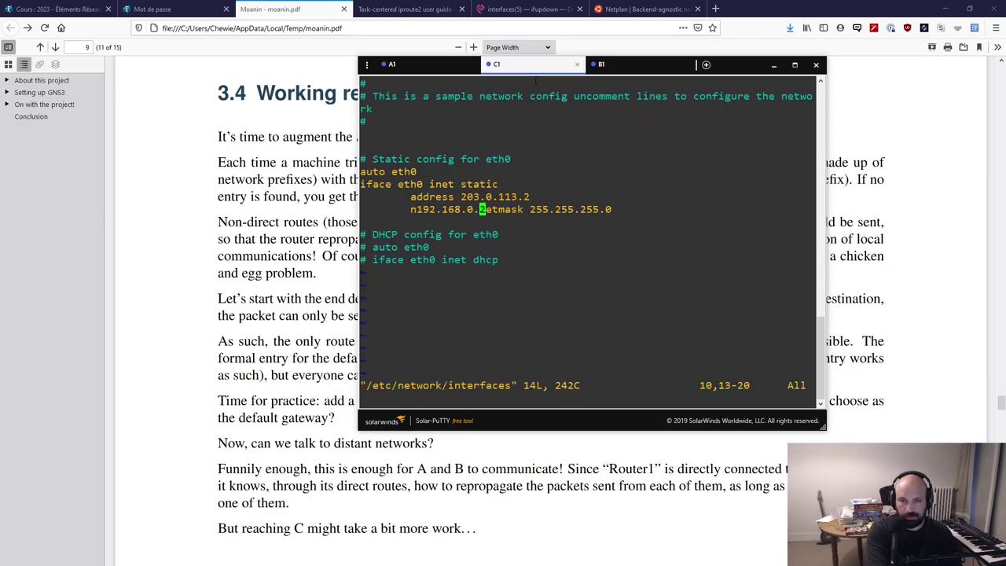
type("uogatewa")
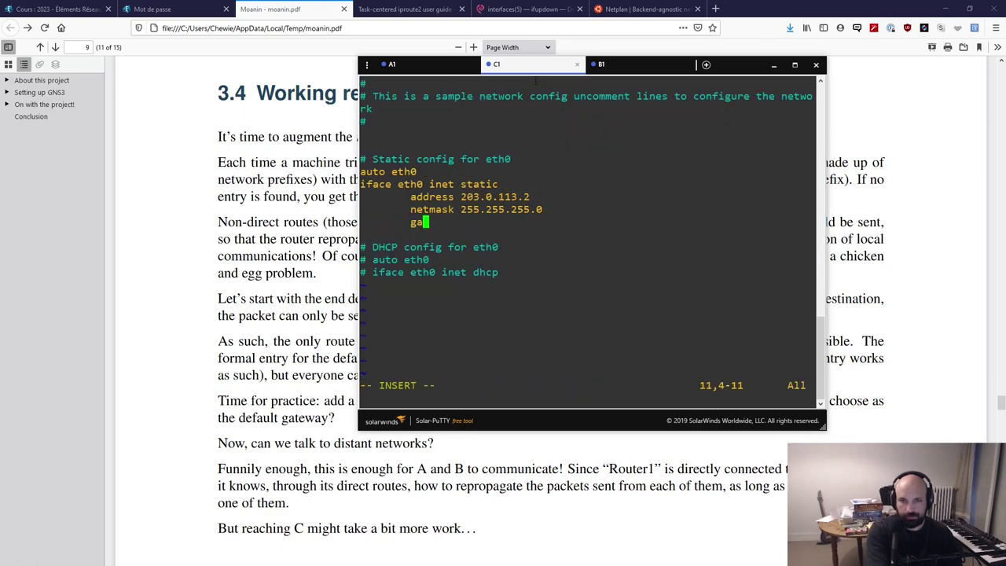
type("y 203.0.1")
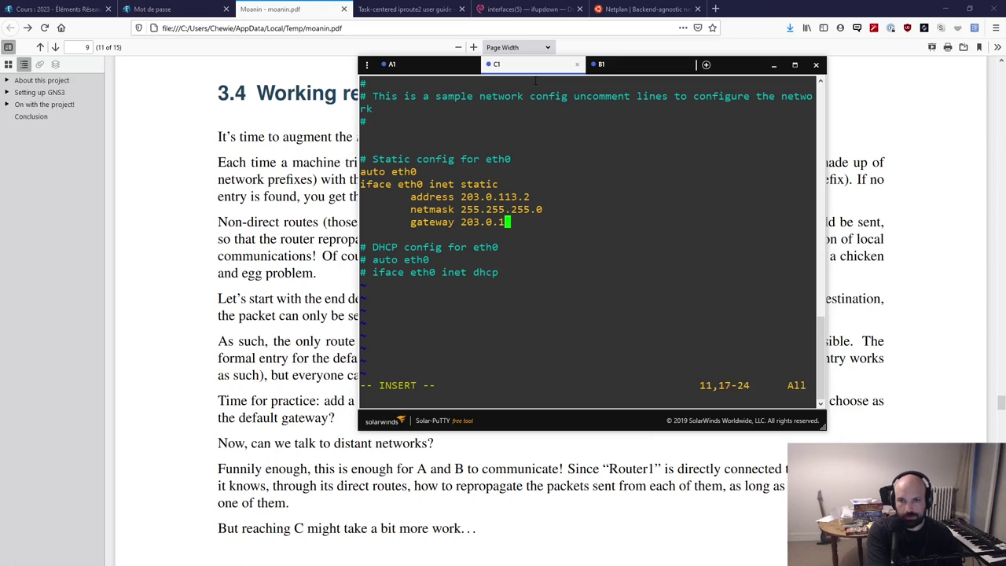
type("13.1")
key("Escape")
type(":w")
key("Return")
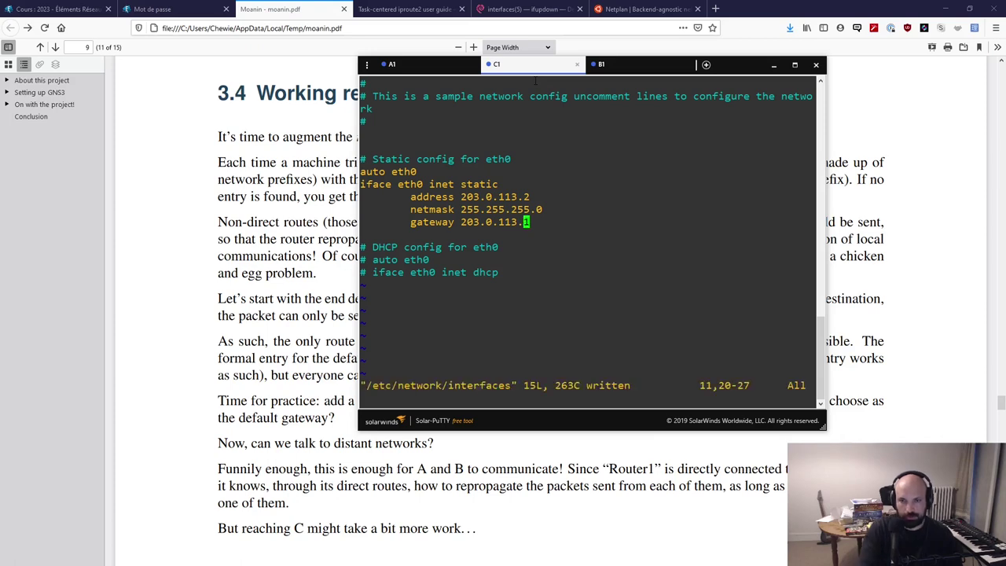
type(":q")
key("Return")
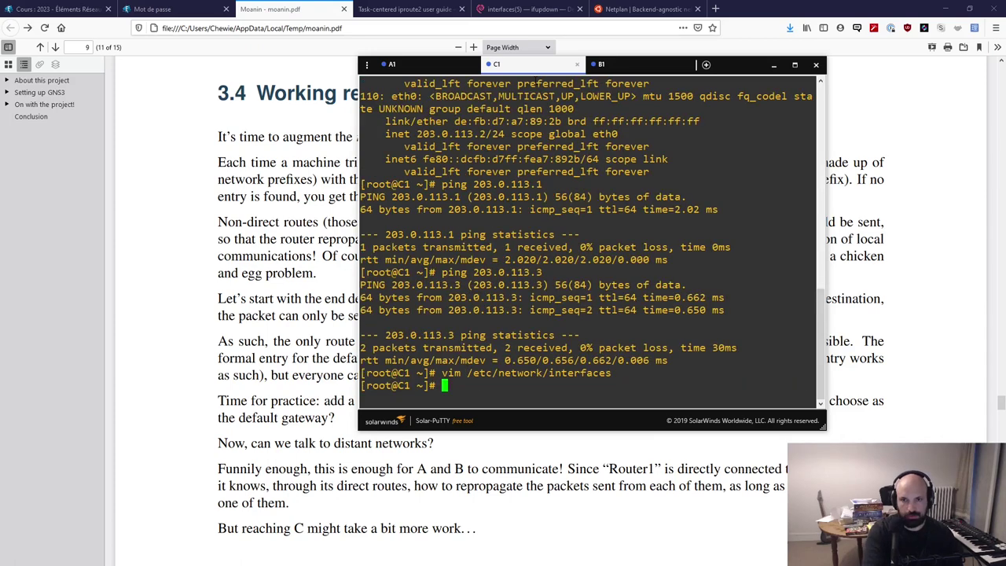
- Switch to the B1 console and open /etc/network/interfaces in vim
left_click(617, 64)
type("vi")
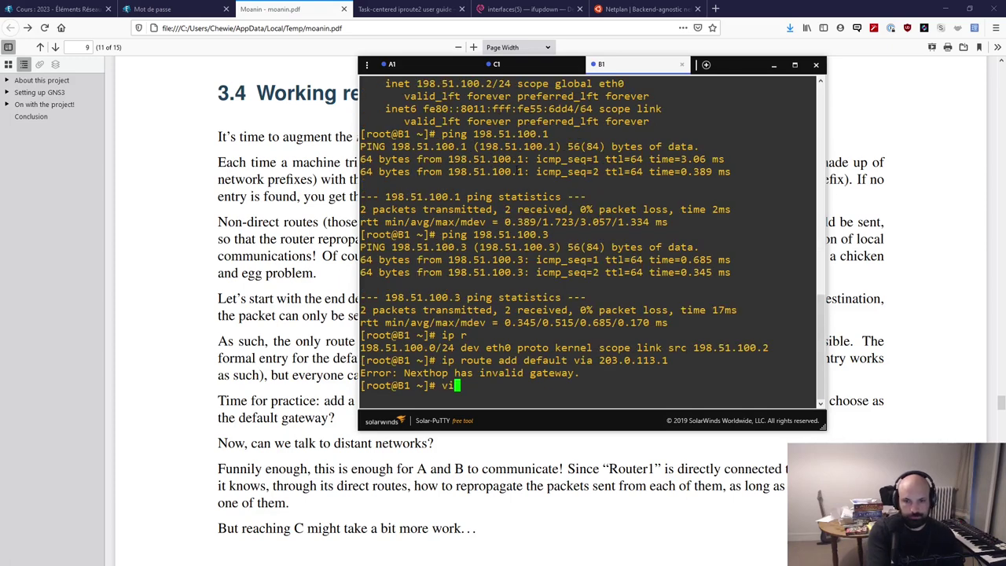
type("m /etc/network/i")
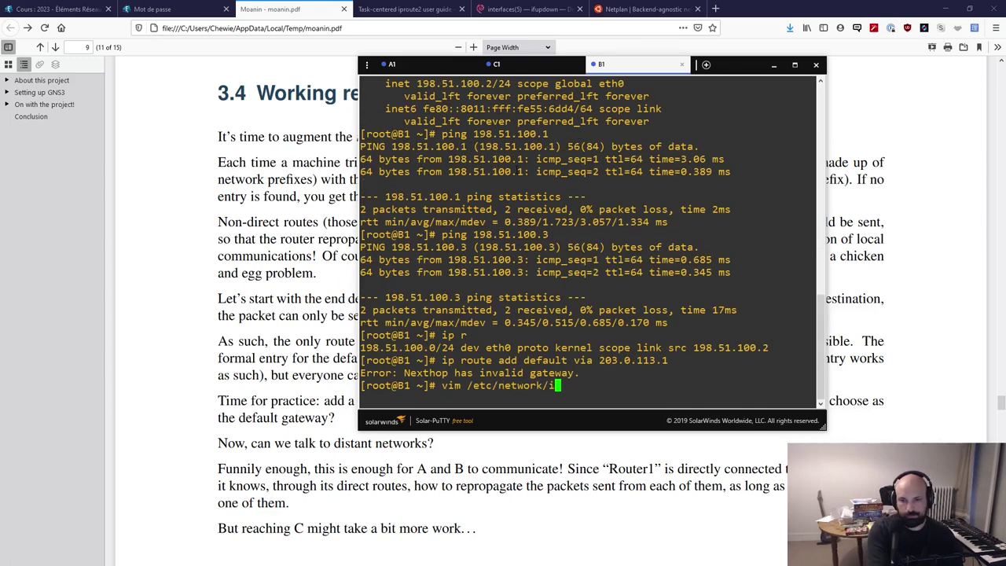
key("Tab")
key("Return")
key("j")
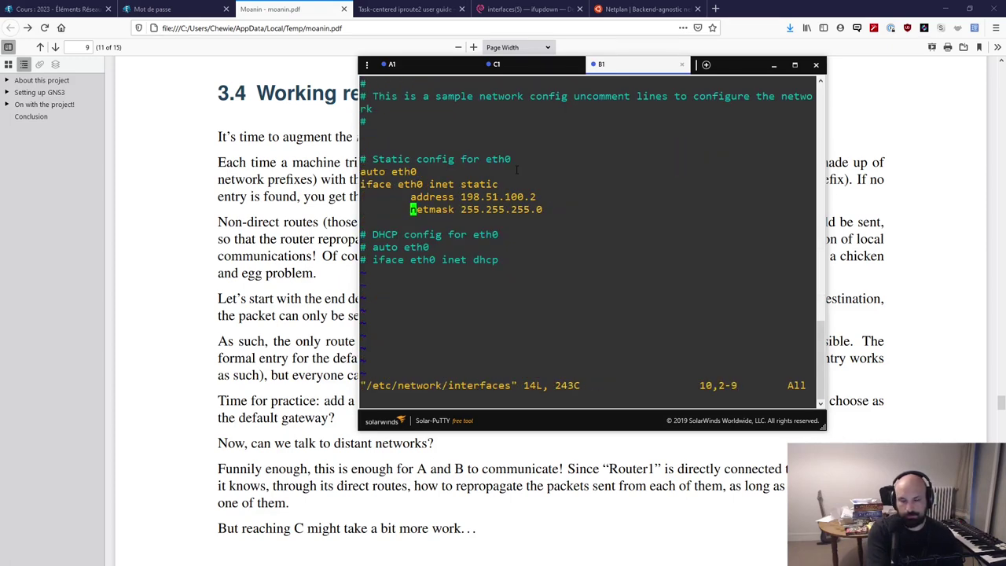
- Put "gateway 198.51.100.1" below the netmask in B1's static eth0 configuration, then save the file and quit vim
key("O")
key("Tab")
type("gateway 19")
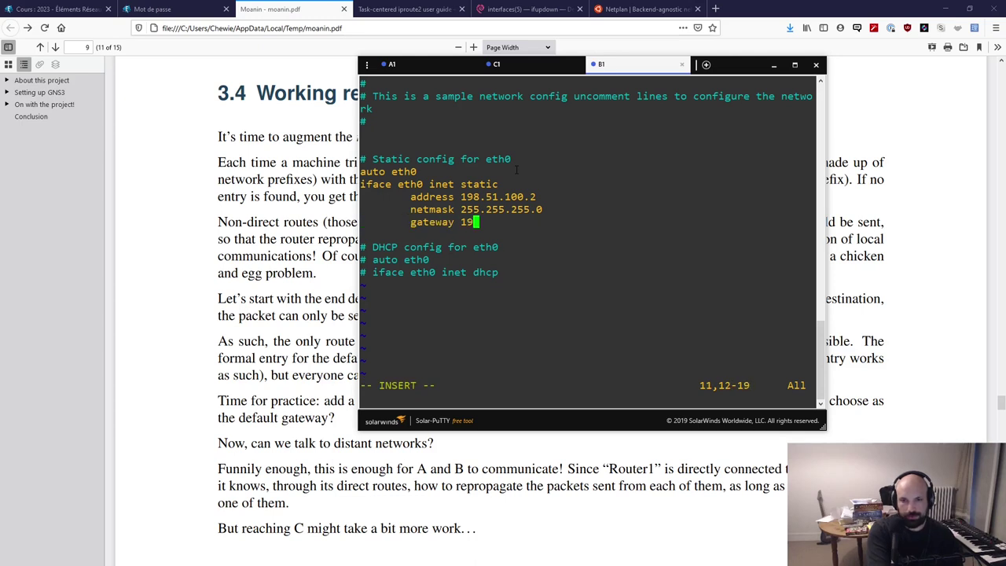
type("8.51.100.1")
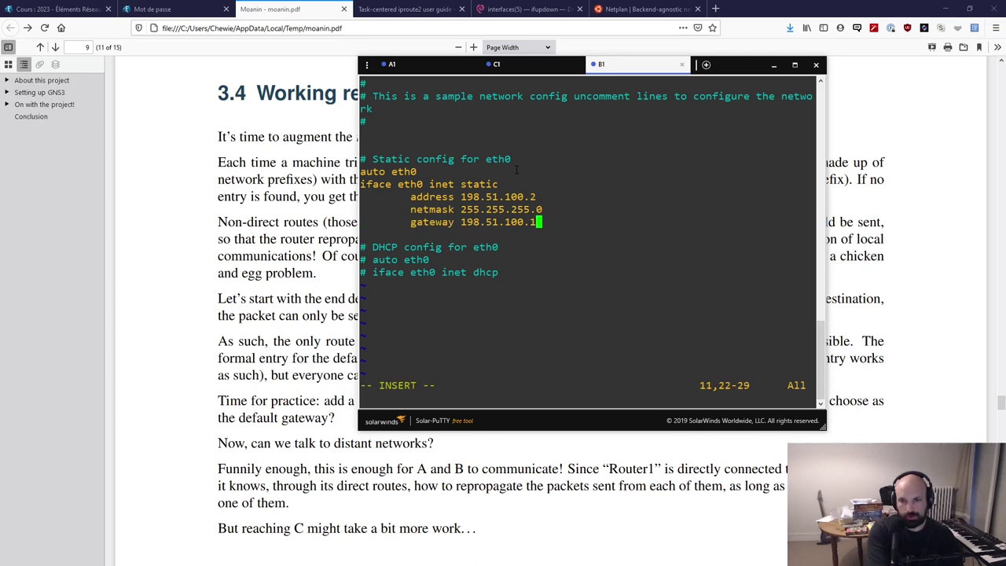
key("Escape")
type(":wq")
key("Return")
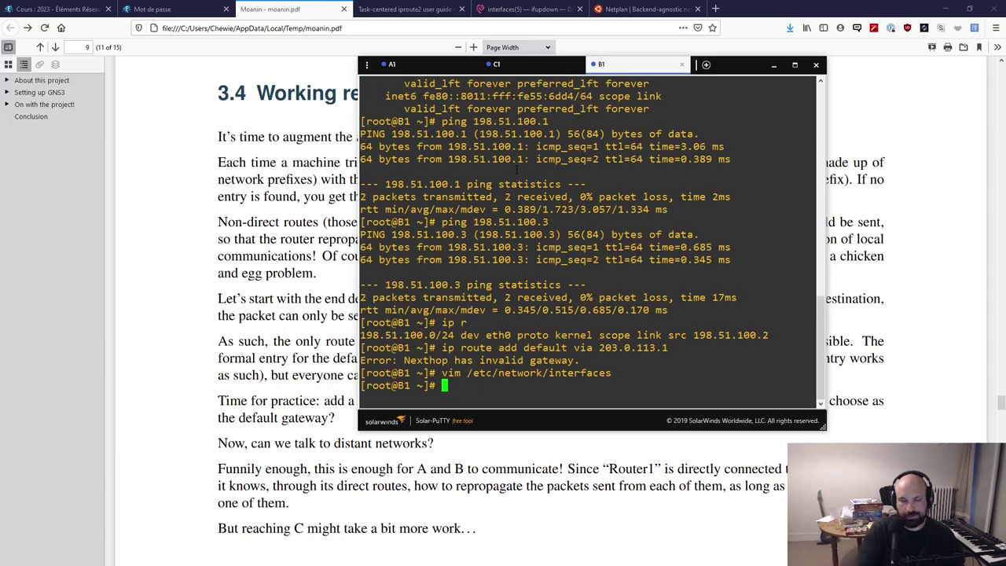
- Switch to GNS3 and open consoles for the end devices A2, B2 and C2 from the topology
key("alt+Tab")
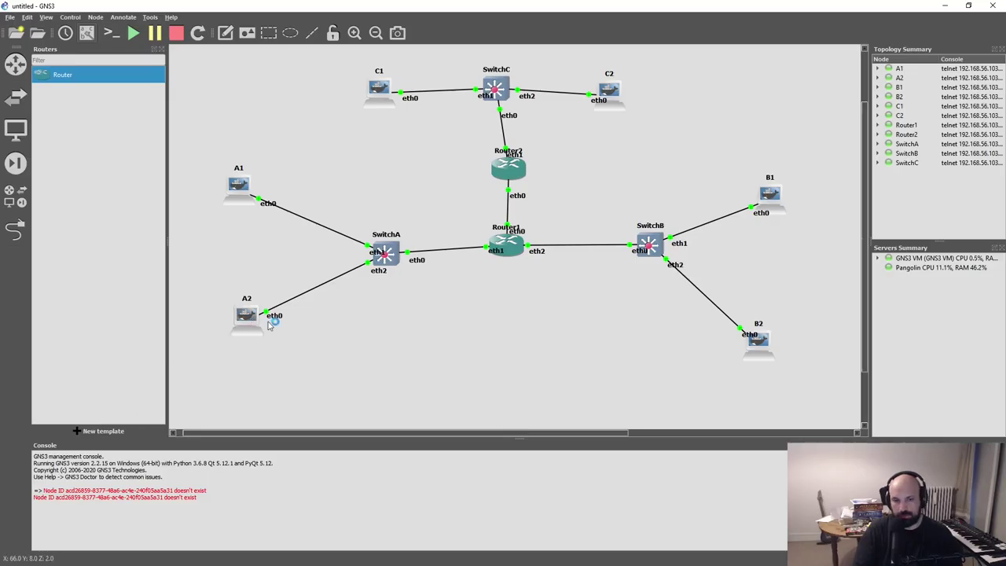
key("alt+Tab")
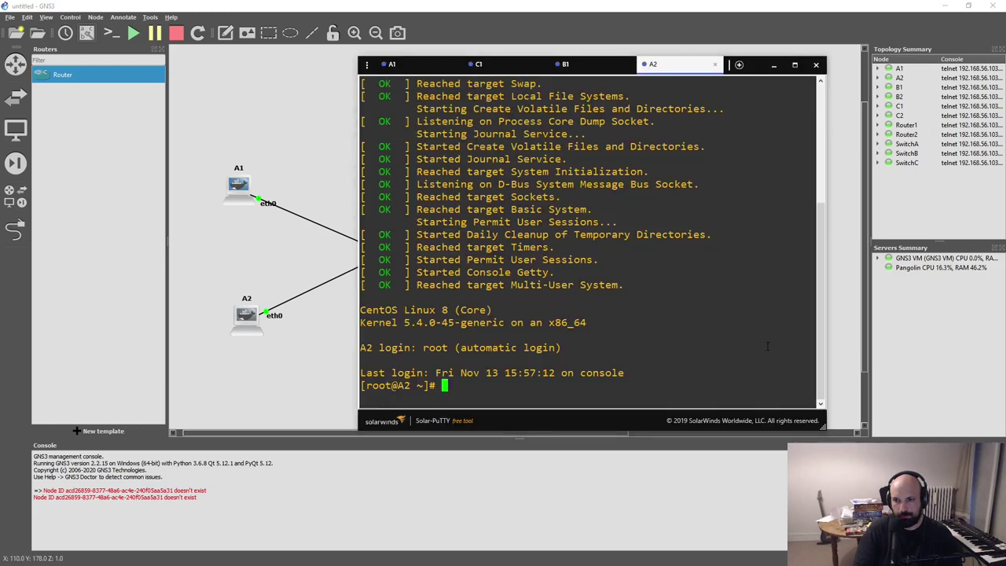
left_click(844, 322)
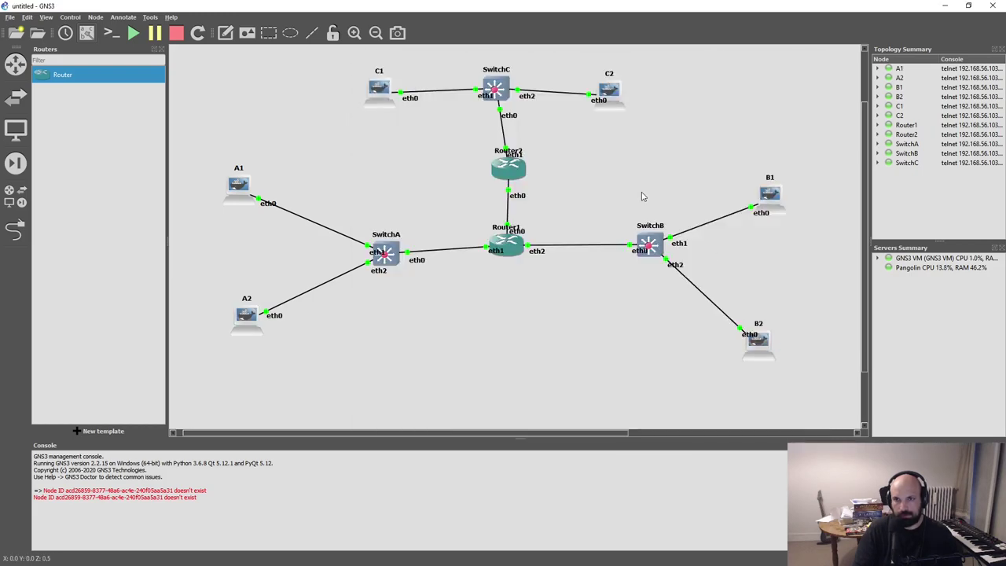
key("alt+Tab")
key("ctrl+Tab")
left_click(325, 260)
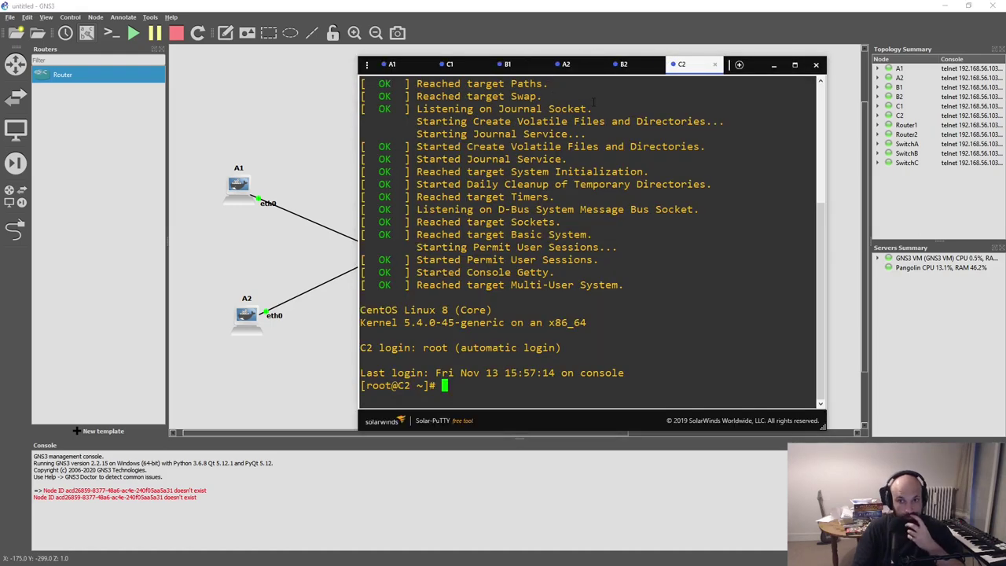
- Switch to the A2 console and open /etc/network/interfaces in vim
left_click(567, 64)
type("vim /etc/network/interfaces")
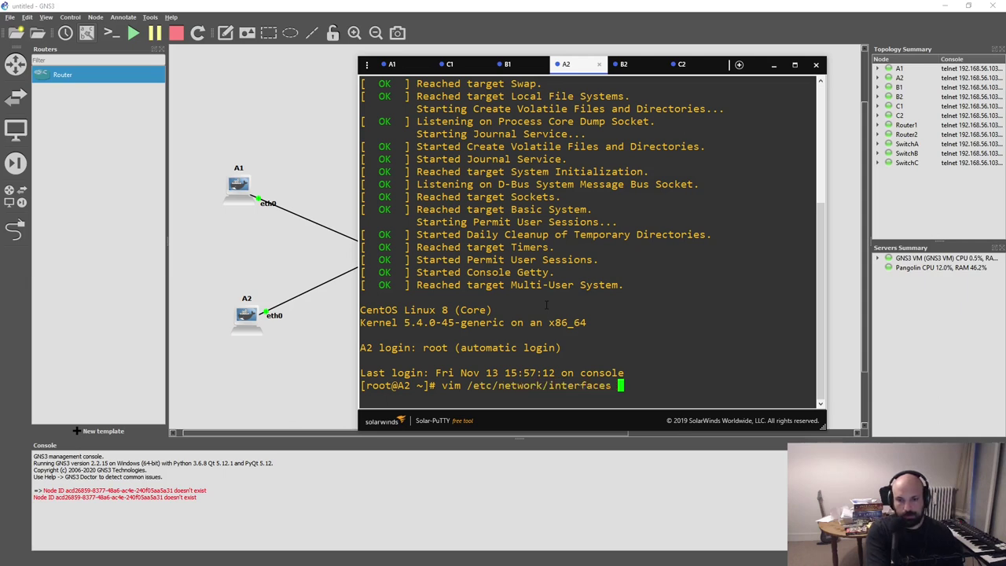
key("Return")
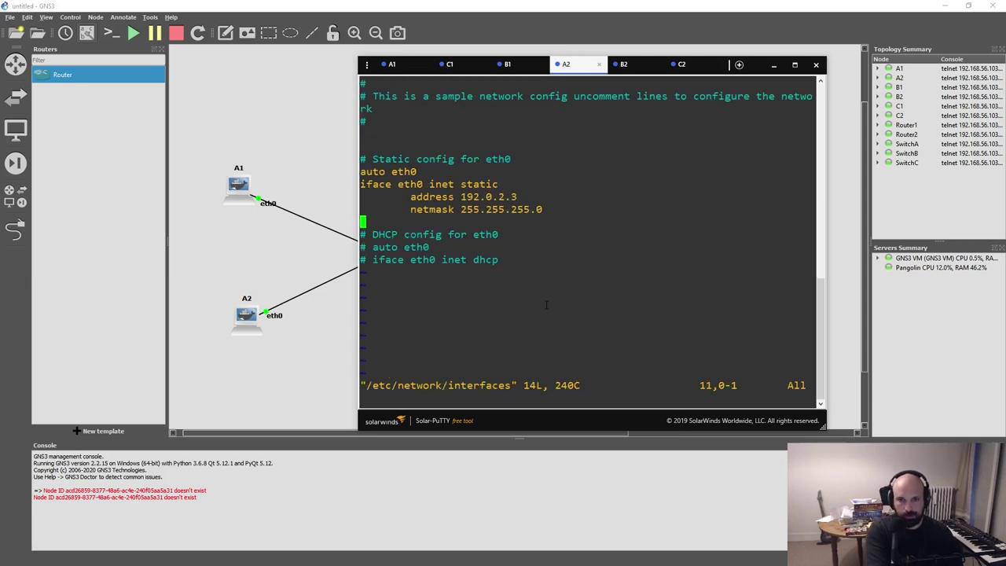
- Put "gateway 192.0.2.1" below the netmask in A2's static eth0 configuration, then save the file and quit vim
key("shift+o")
key("Tab")
type("gat")
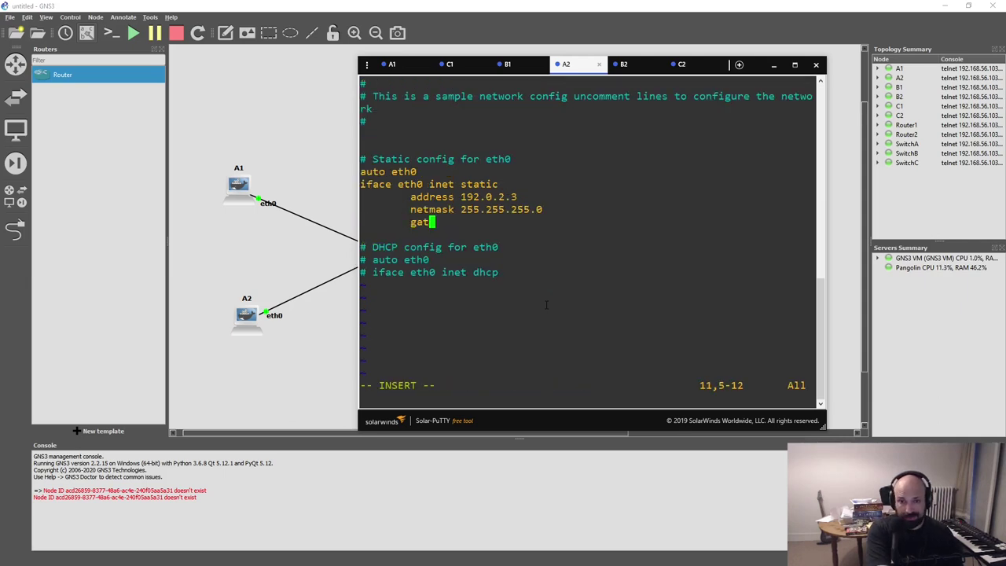
type("eway")
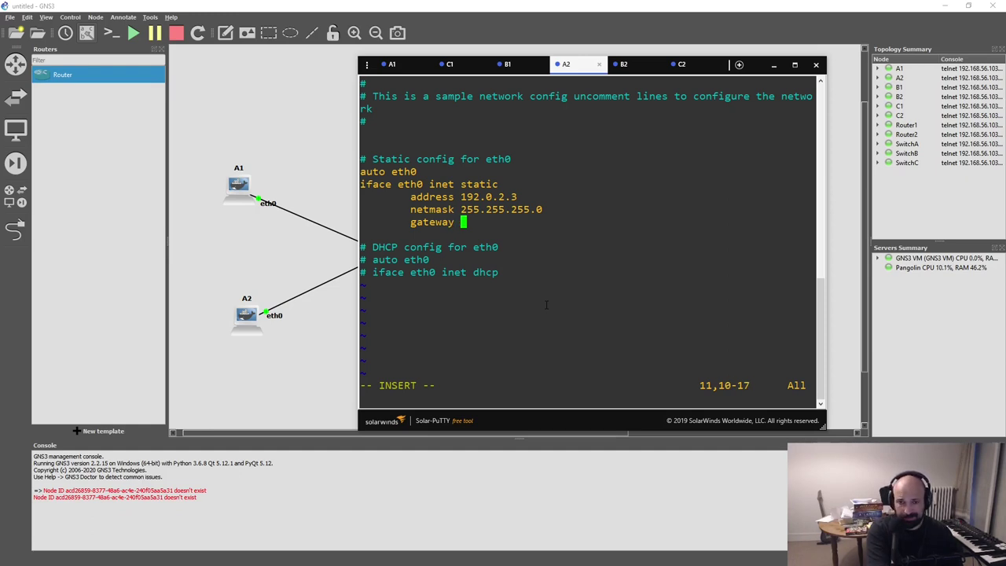
type("192.0.2.1")
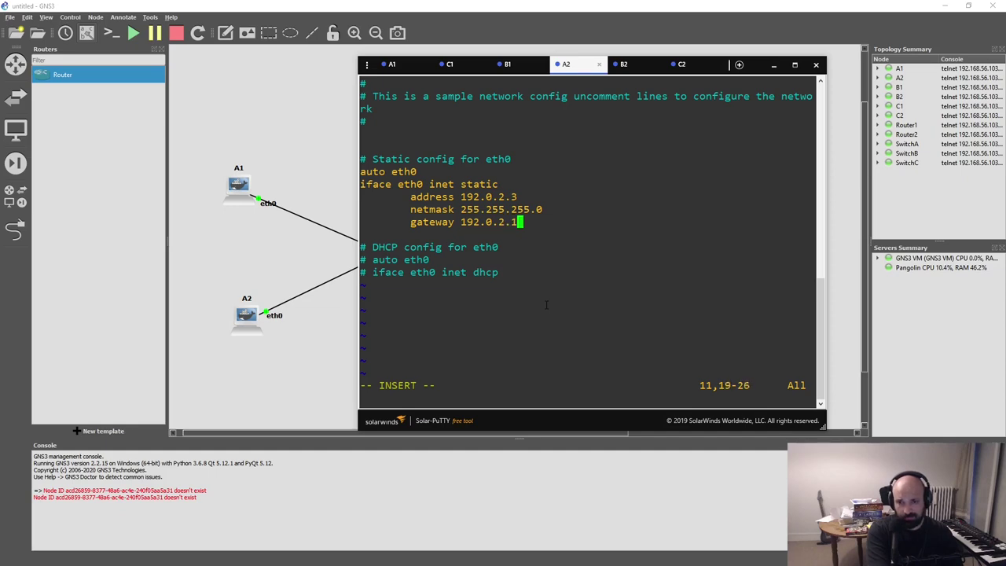
key("Escape")
type(":wq")
key("Return")
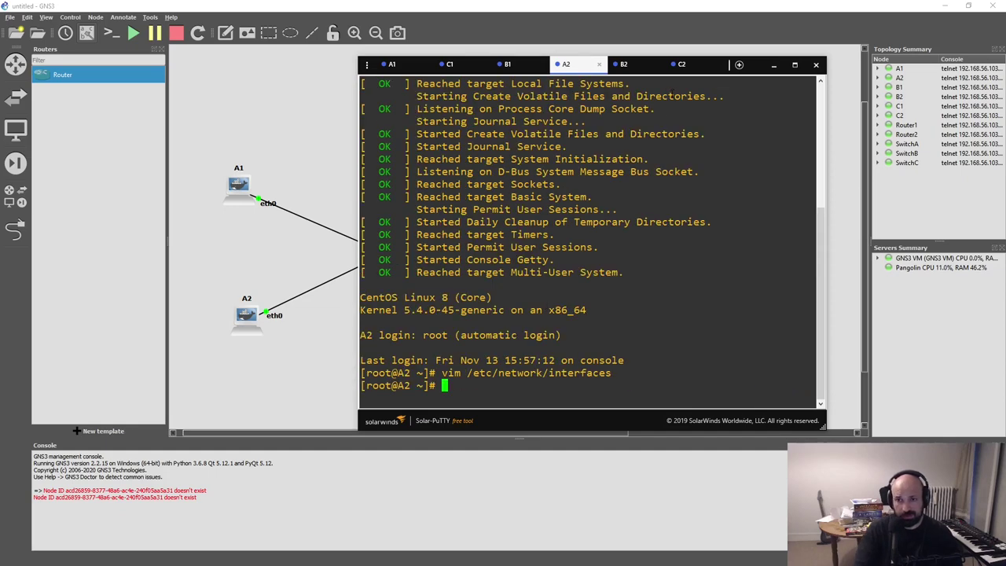
- Switch to the B2 console and open /etc/network/interfaces in vim
left_click(630, 69)
type("vium")
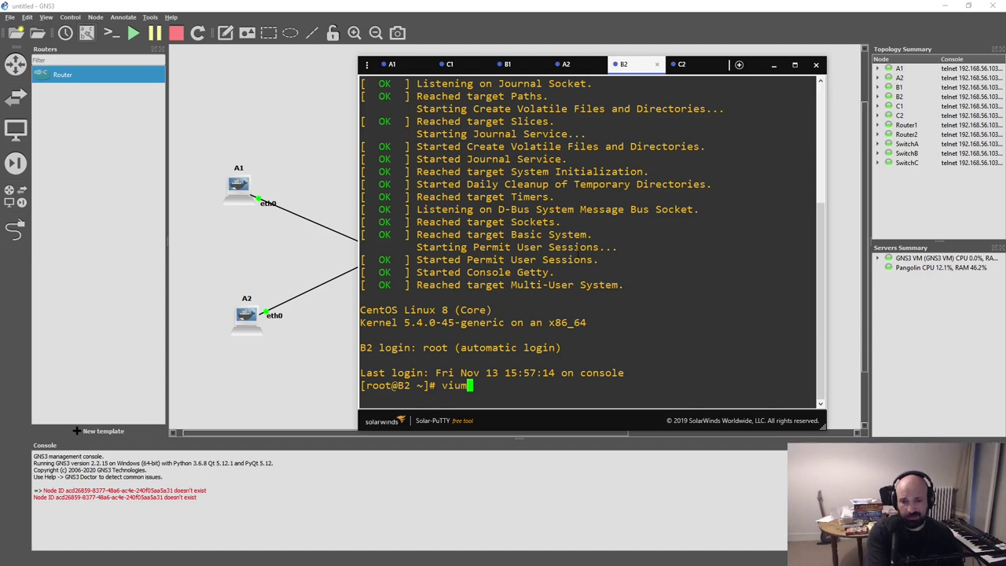
key("BackSpace")
key("BackSpace")
key("BackSpace")
type("m /etc/")
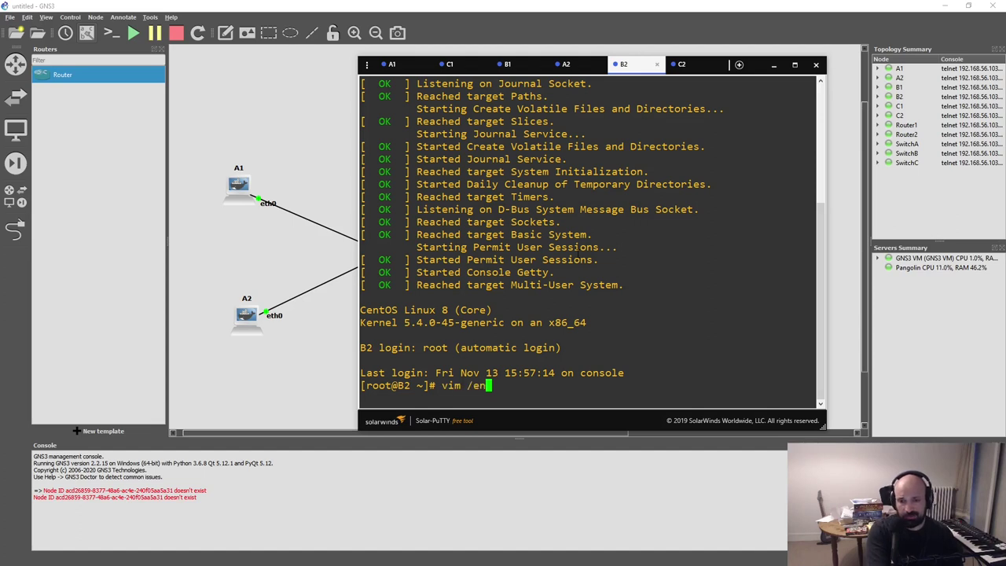
type("network/interfaces")
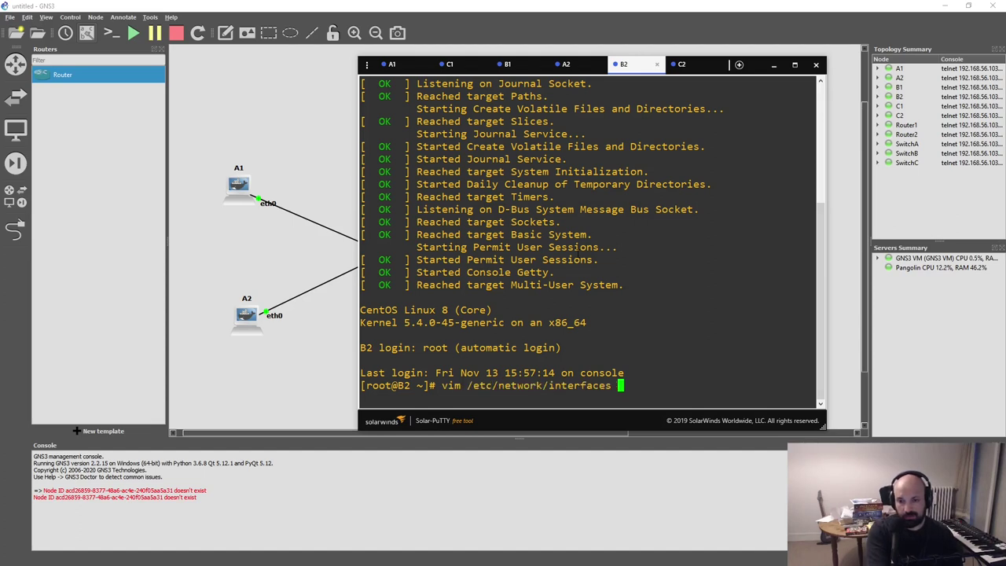
key("Return")
- Put "gateway 198.51.100.1" below the netmask in B2's static eth0 configuration, then save the file and quit vim
type("o")
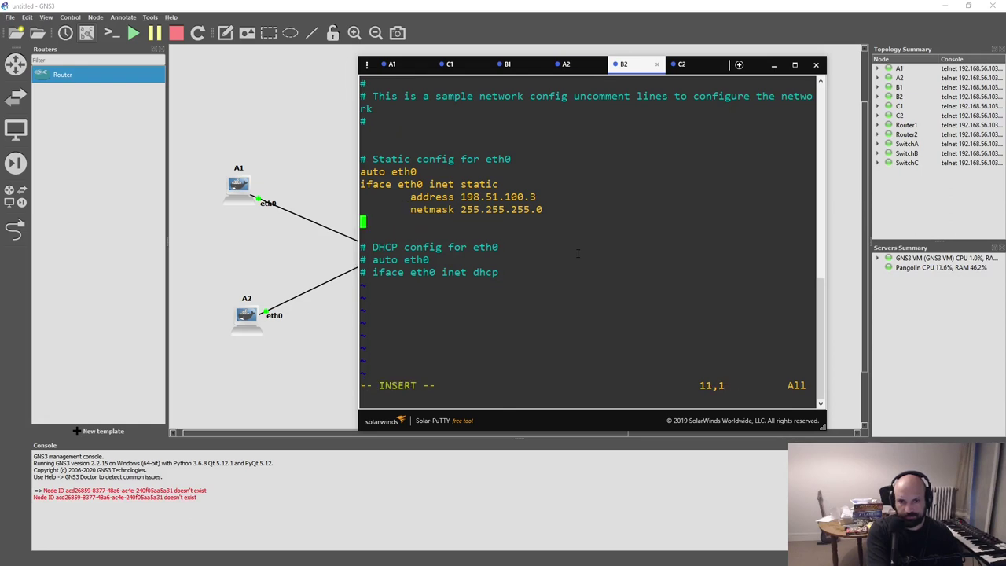
type("gateway 198")
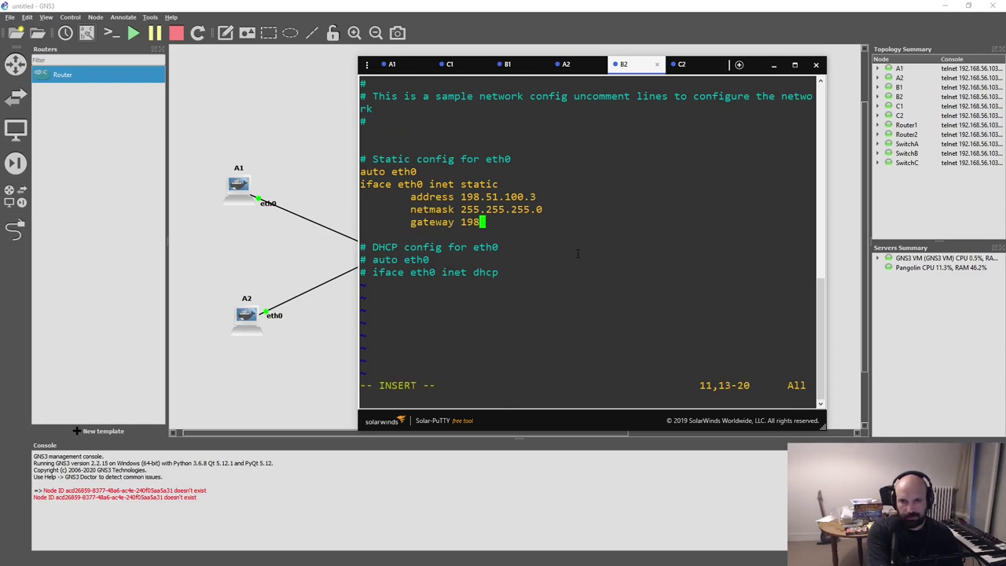
type(".51.100.1")
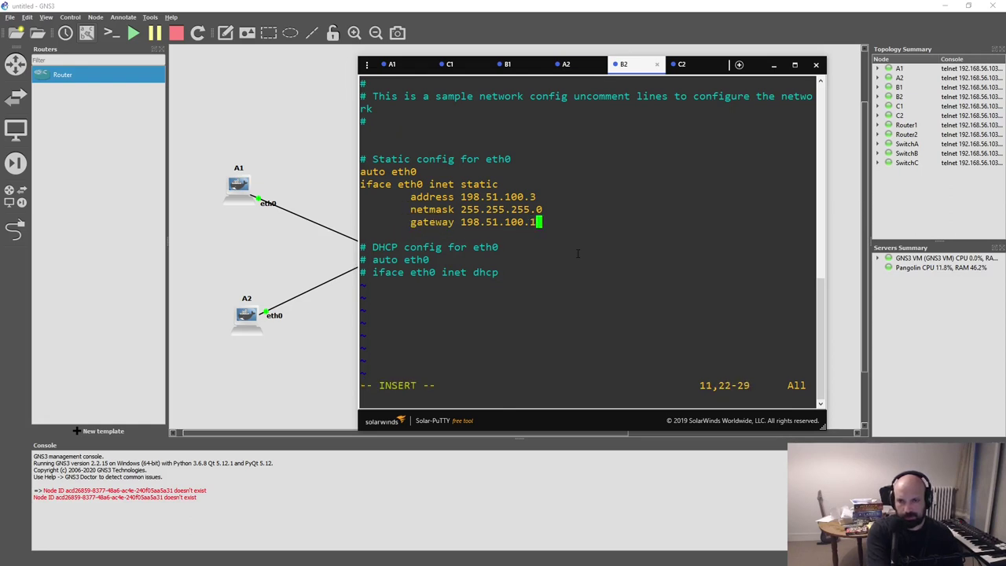
key("Escape")
type(":wq")
key("Return")
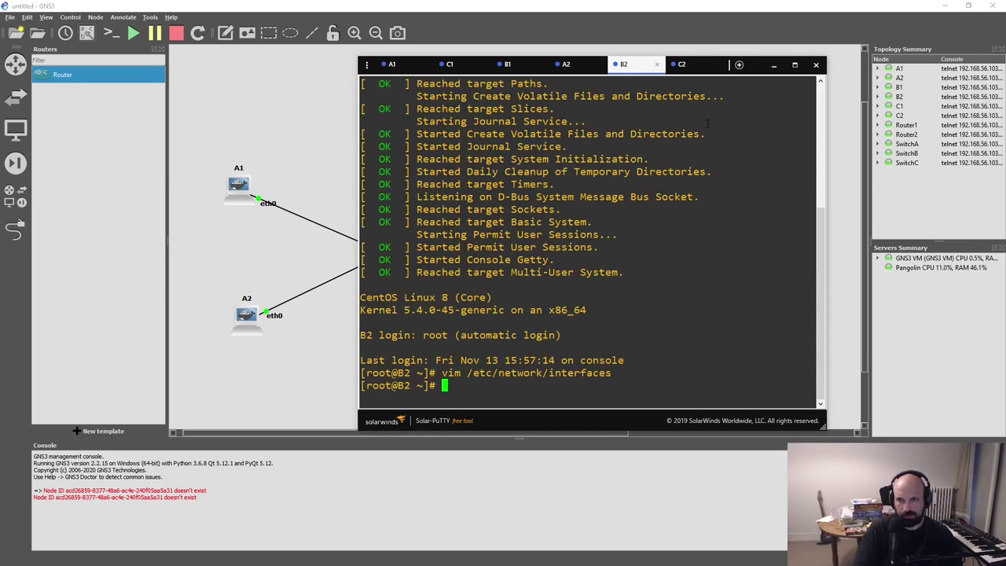
- Switch to the C2 console and open /etc/network/interfaces in vim
left_click(705, 69)
type("vim /")
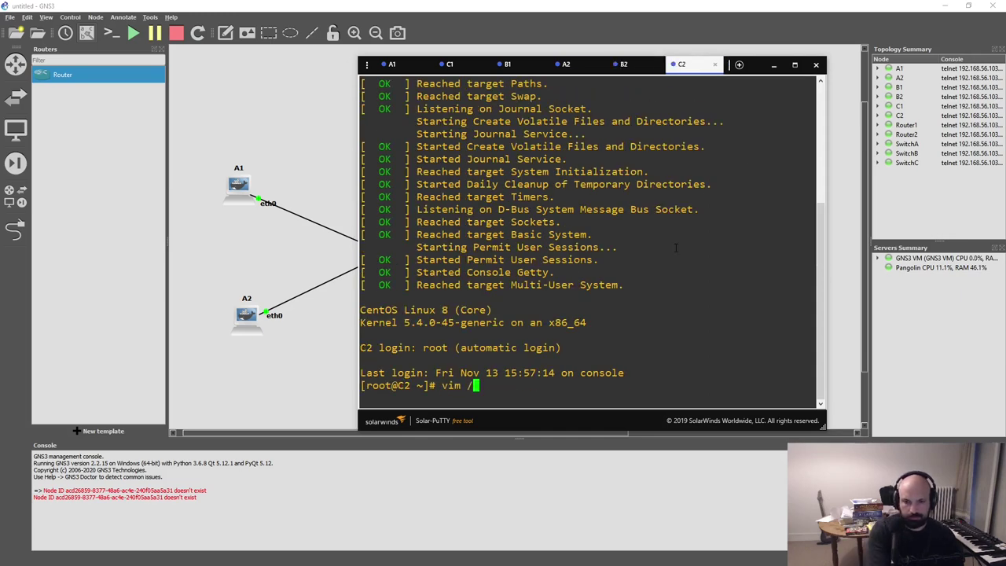
type("etc/network/interfaces")
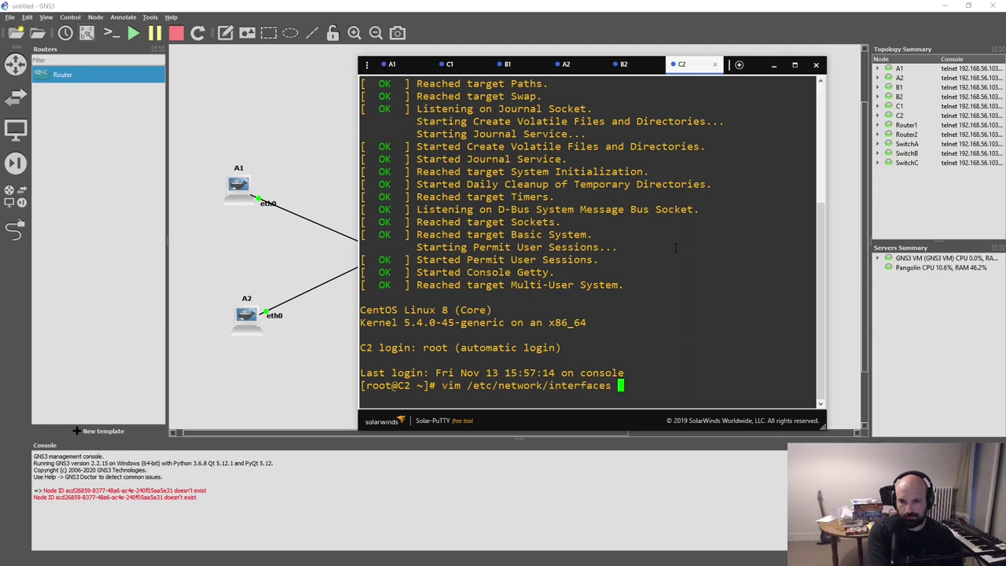
key("Return")
- Put "gateway 203.0.113.1" below the netmask in C2's static eth0 configuration, then save the file and quit vim
key("o")
key("Tab")
type("gatew")
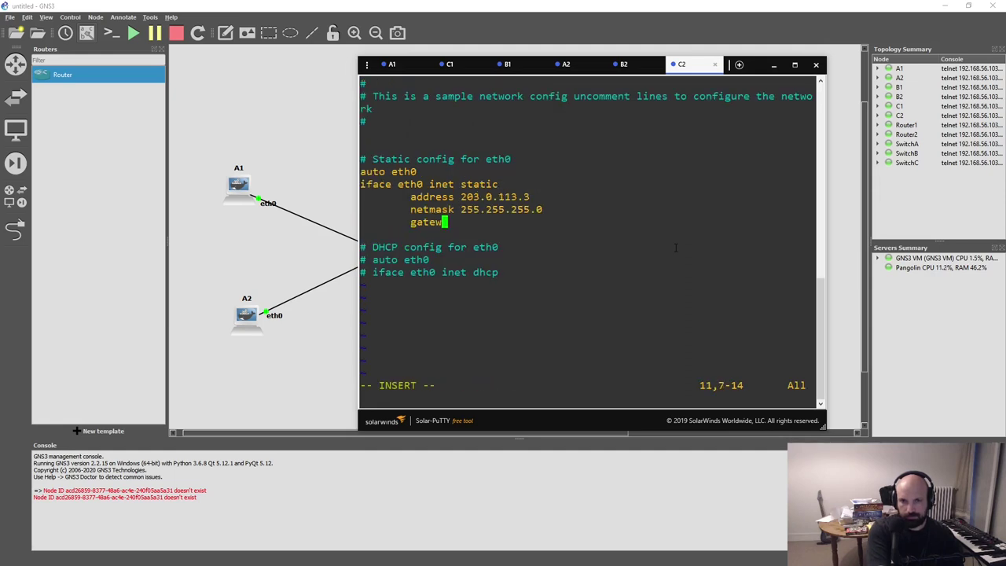
type("ay 203.0")
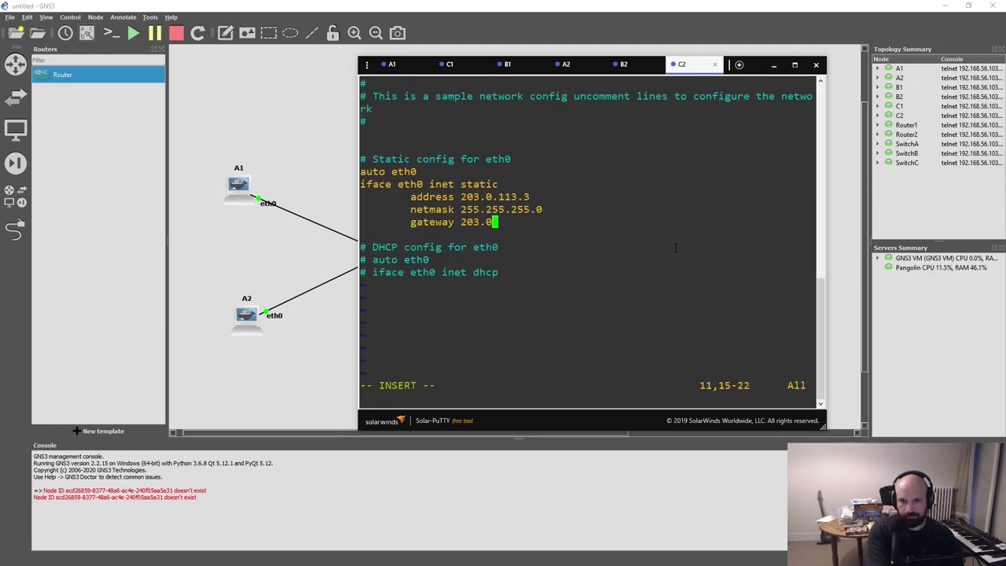
type(".113.1")
key("Escape")
type(":w")
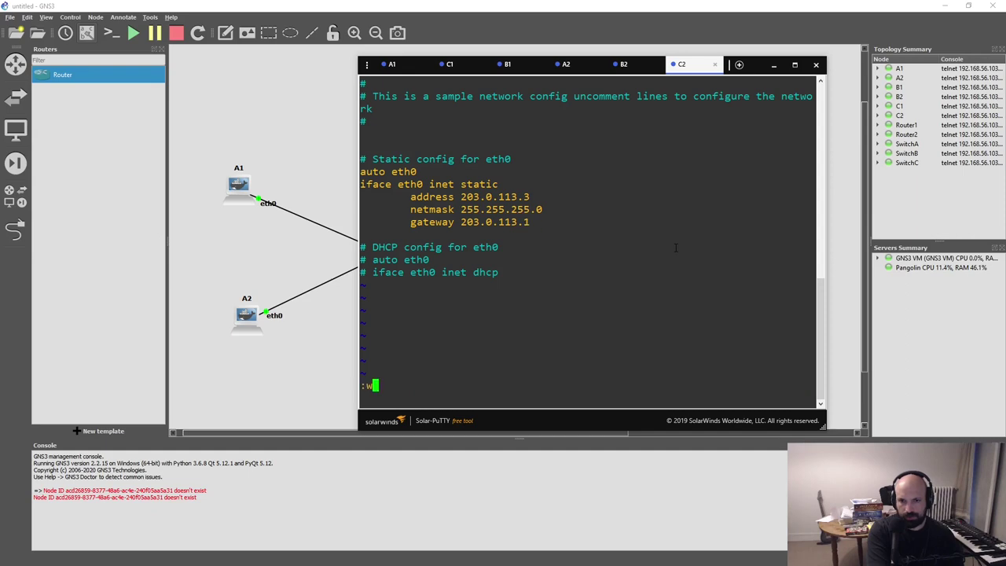
key("Return")
type(":q")
key("Return")
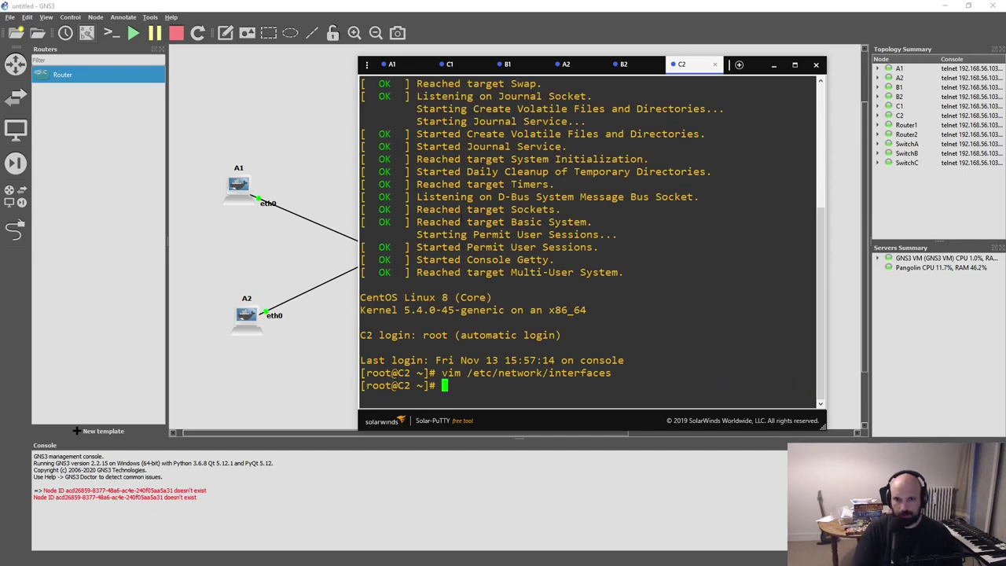
- Close the console window with all its sessions and stop all nodes of the topology
left_click(261, 261)
key("alt+Tab")
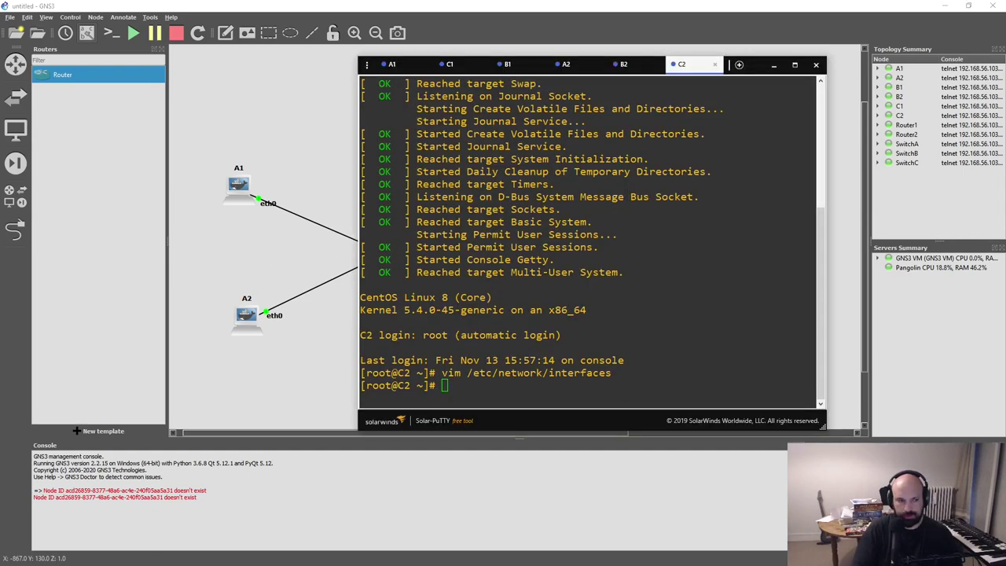
left_click(815, 66)
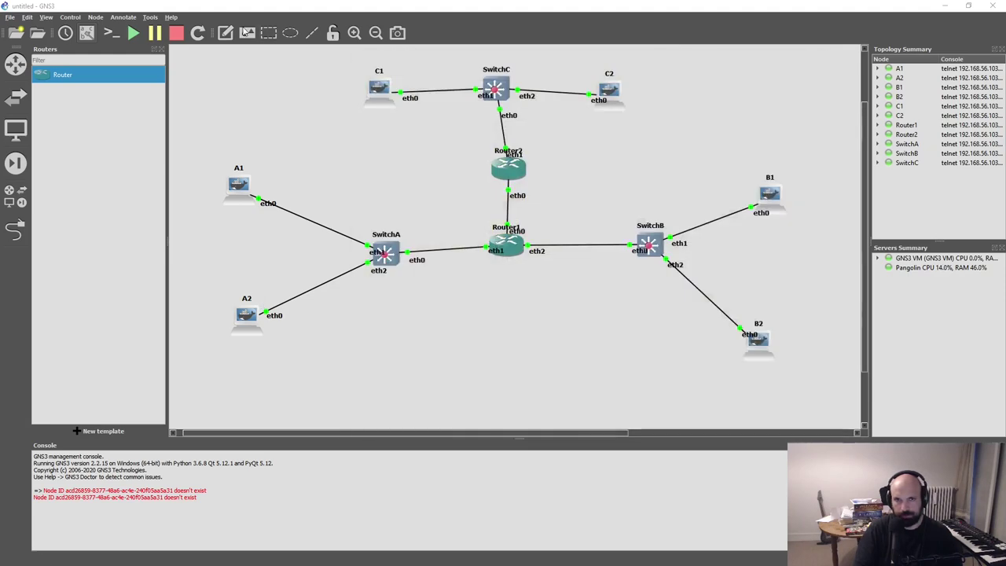
left_click(176, 32)
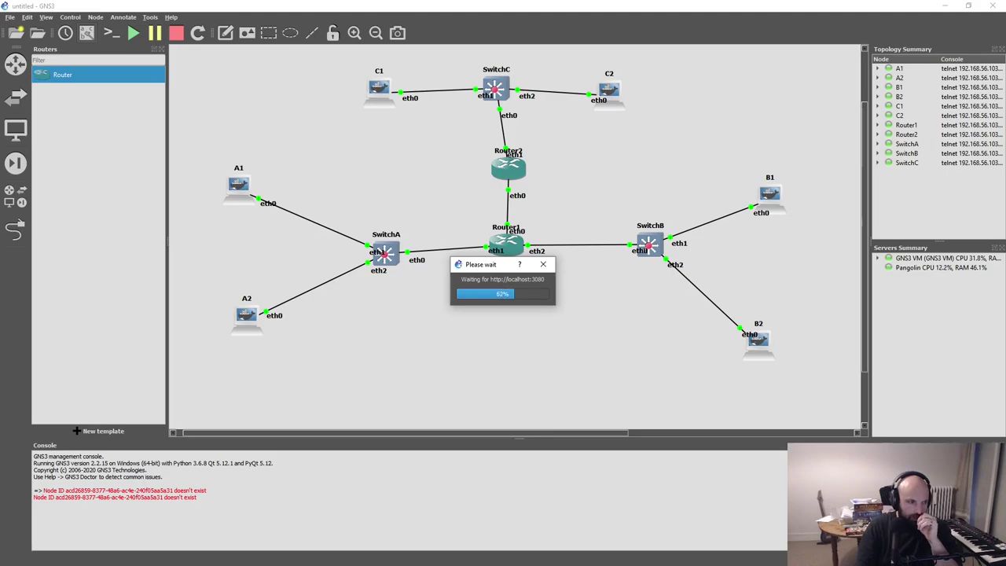
- Switch to moanin.pdf in the browser and read in section 3.4 how default routes let A and B communicate and what it says about reaching C
key("alt+Tab")
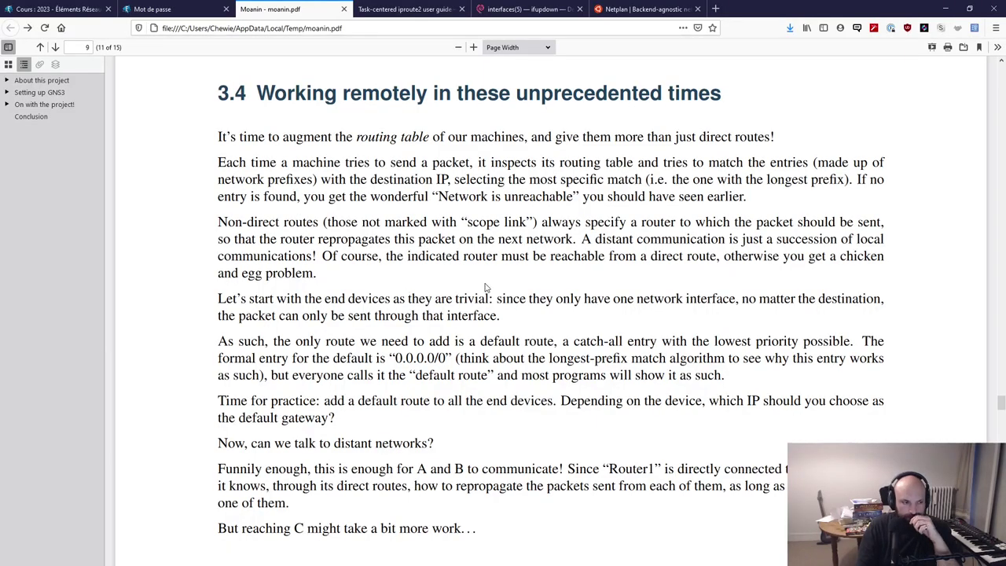
scroll(347, 347, "down", 4)
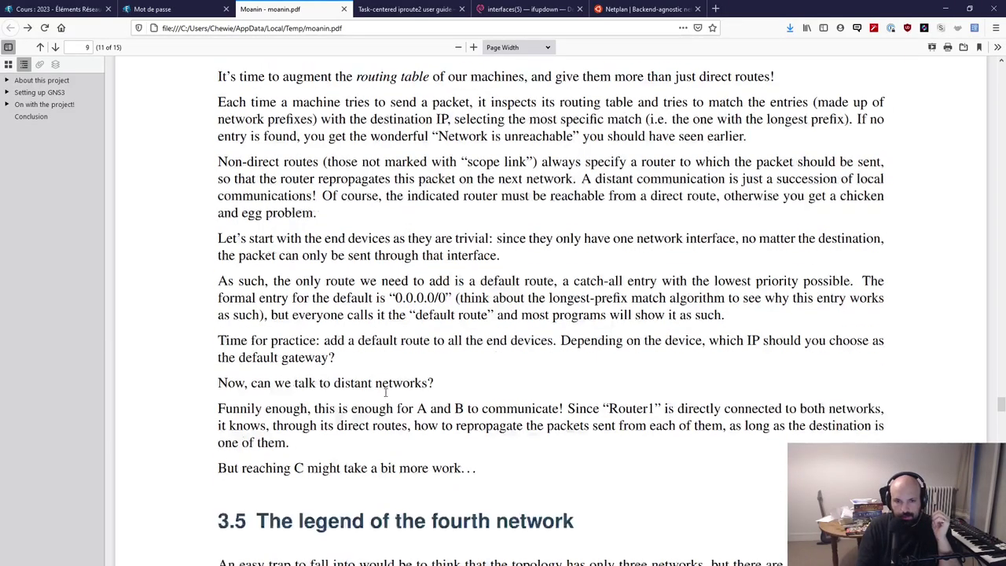
scroll(346, 347, "up", 3)
left_click_drag(219, 393, 451, 392)
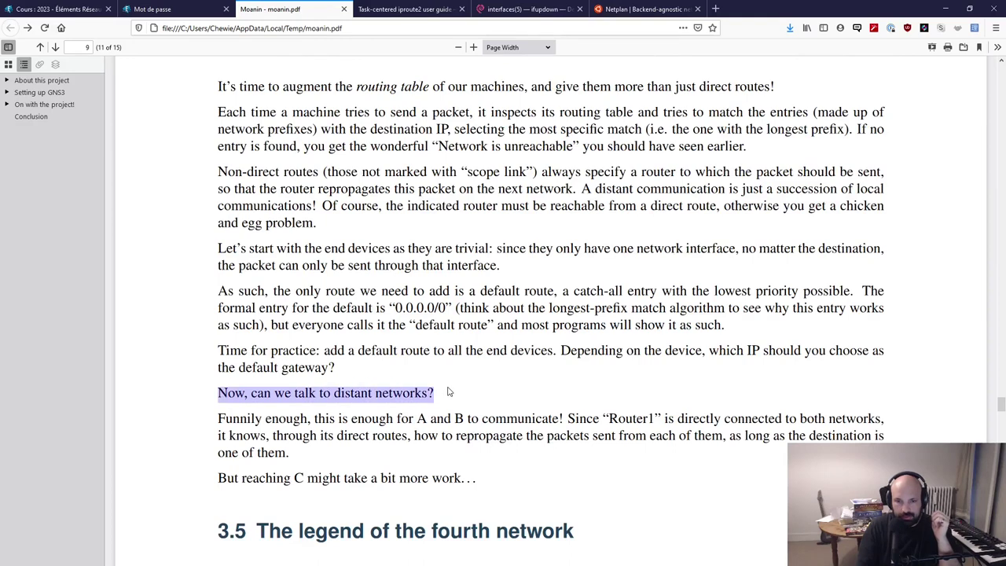
left_click(408, 392)
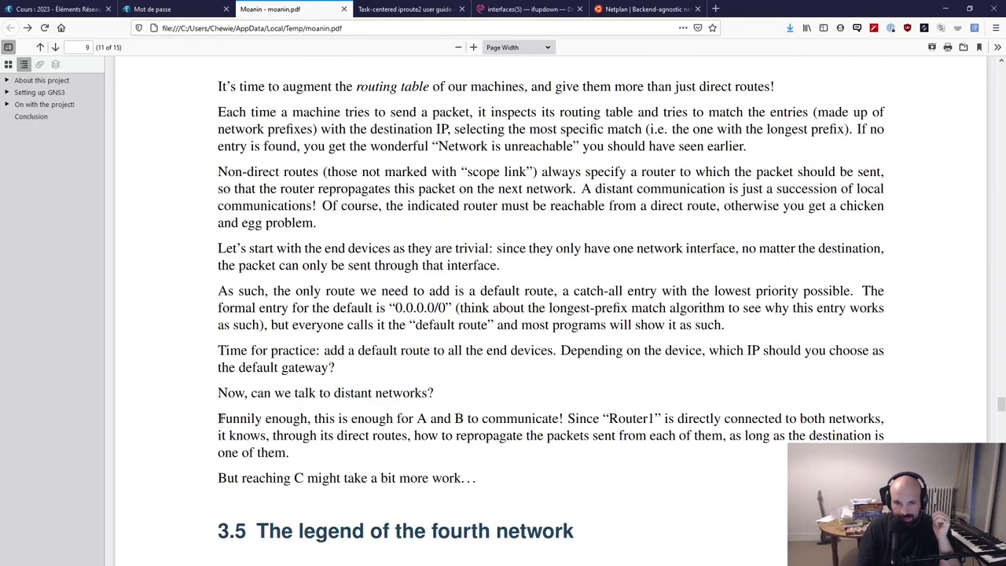
left_click_drag(218, 418, 491, 470)
left_click(483, 467)
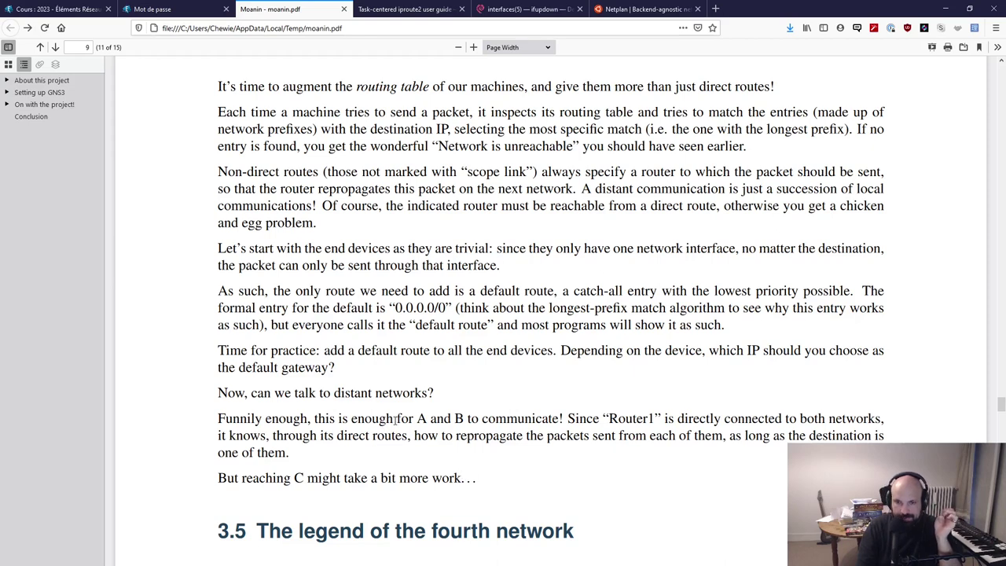
left_click_drag(395, 419, 539, 419)
left_click(618, 417)
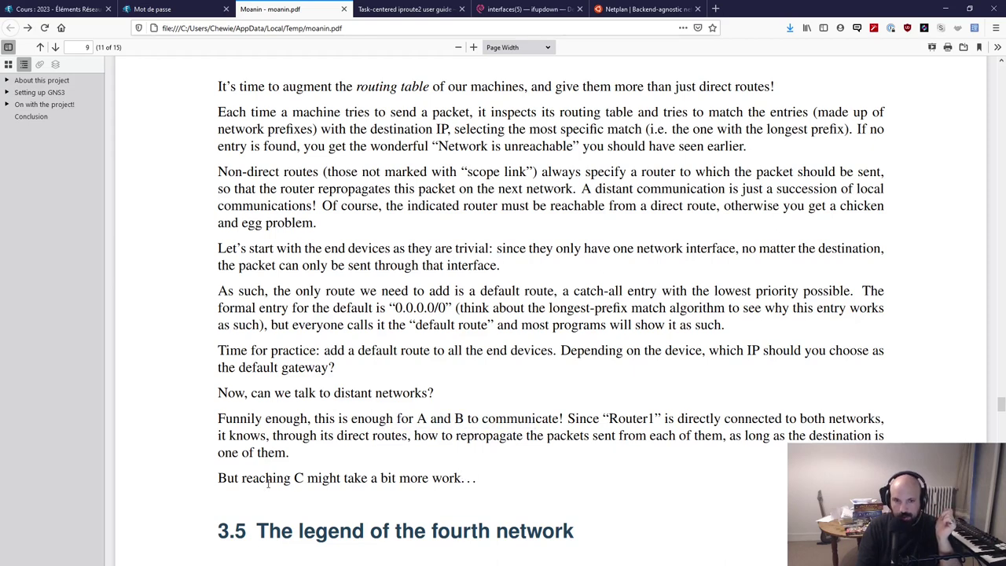
left_click_drag(226, 481, 511, 478)
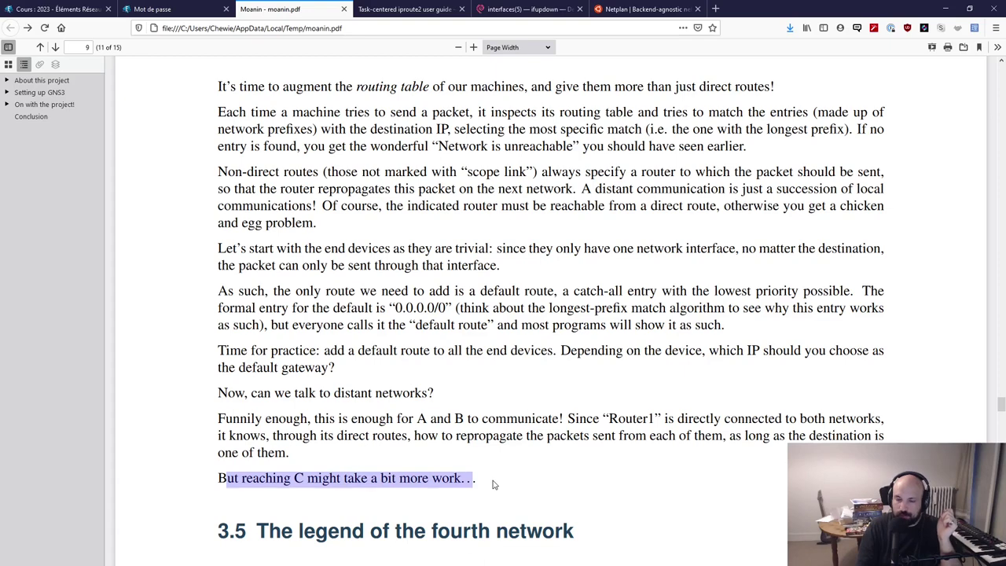
left_click(492, 485)
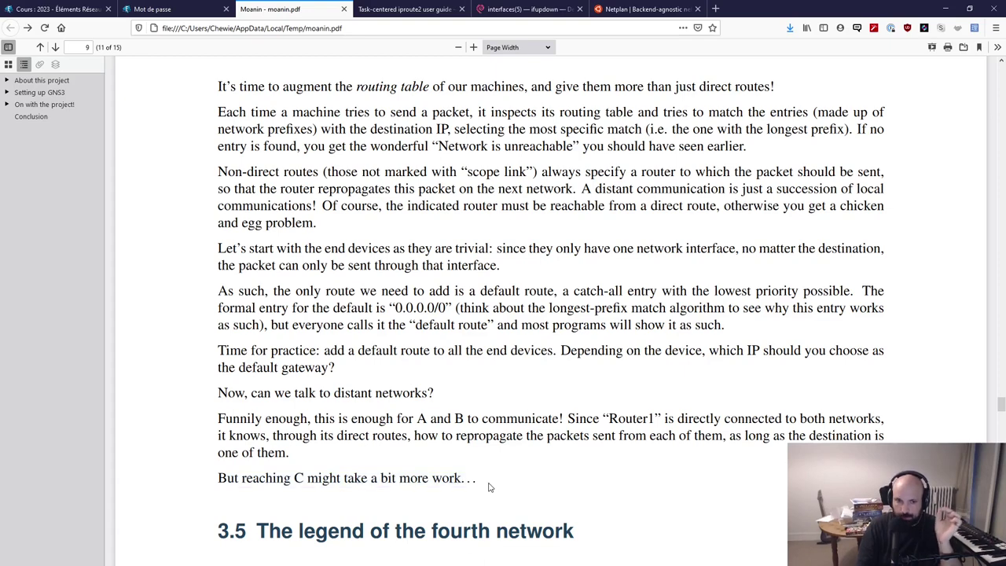
scroll(528, 516, "up", 3)
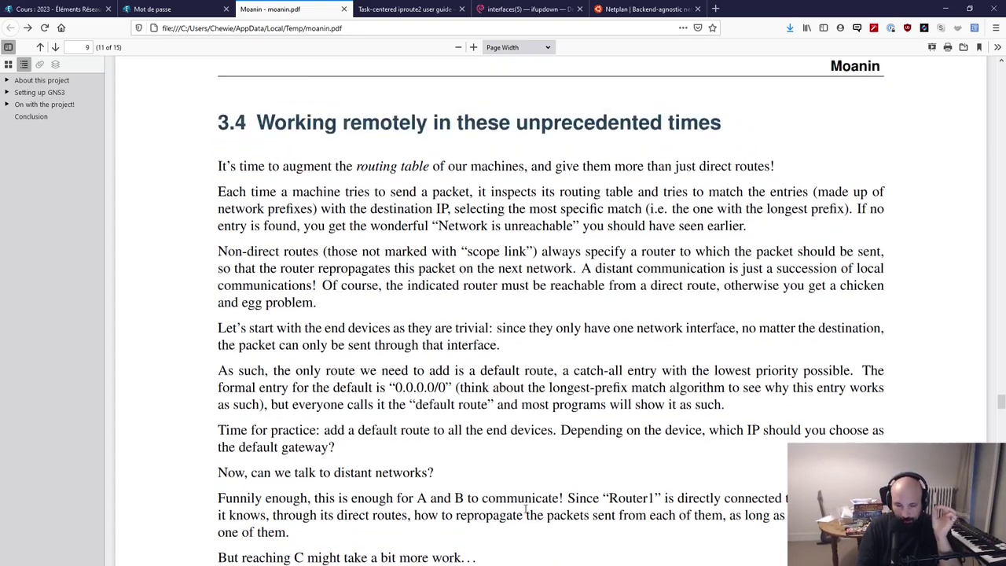
left_click_drag(236, 236, 303, 237)
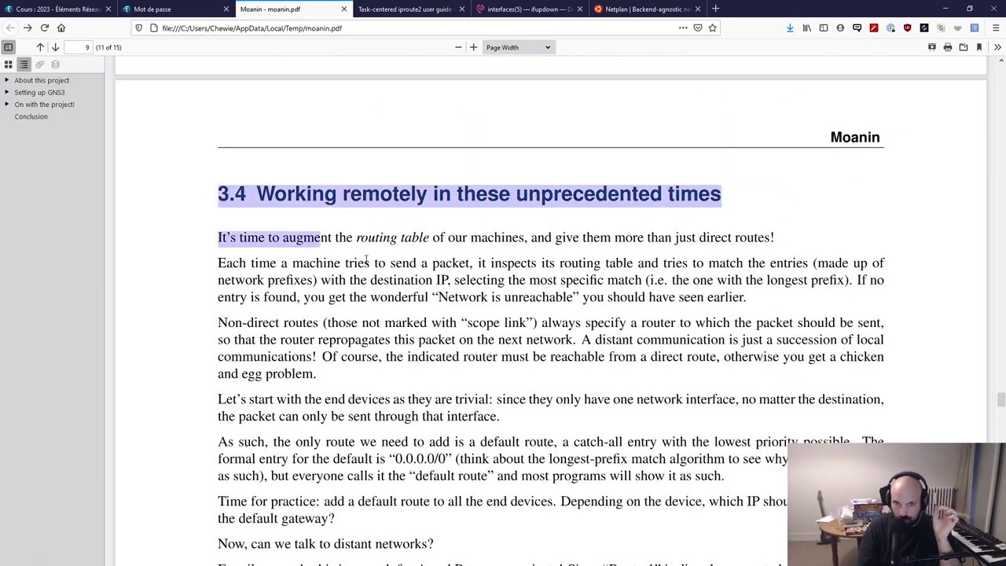
left_click_drag(407, 324, 403, 341)
scroll(486, 460, "down", 3)
scroll(505, 475, "up", 1)
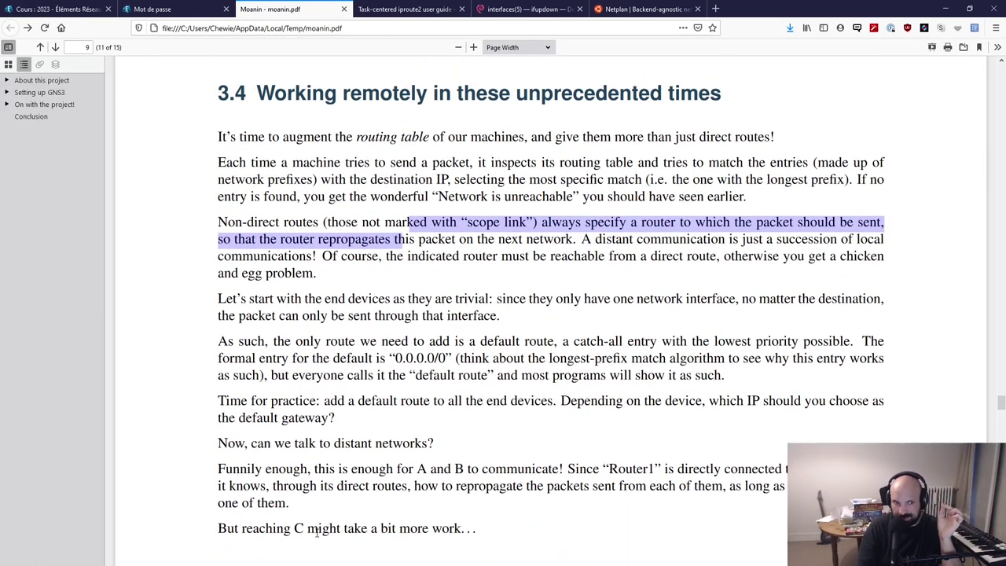
left_click_drag(208, 535, 482, 532)
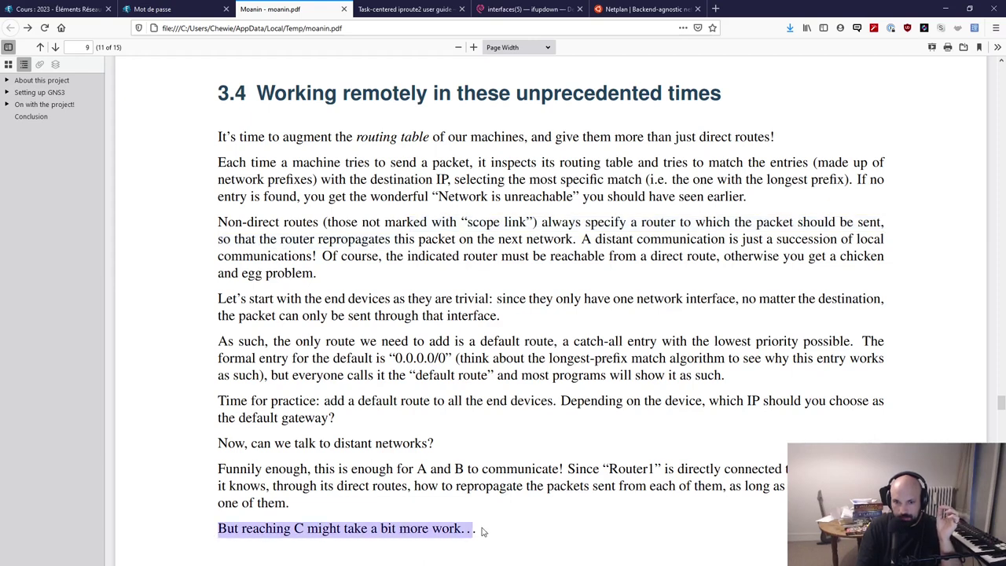
left_click(490, 530)
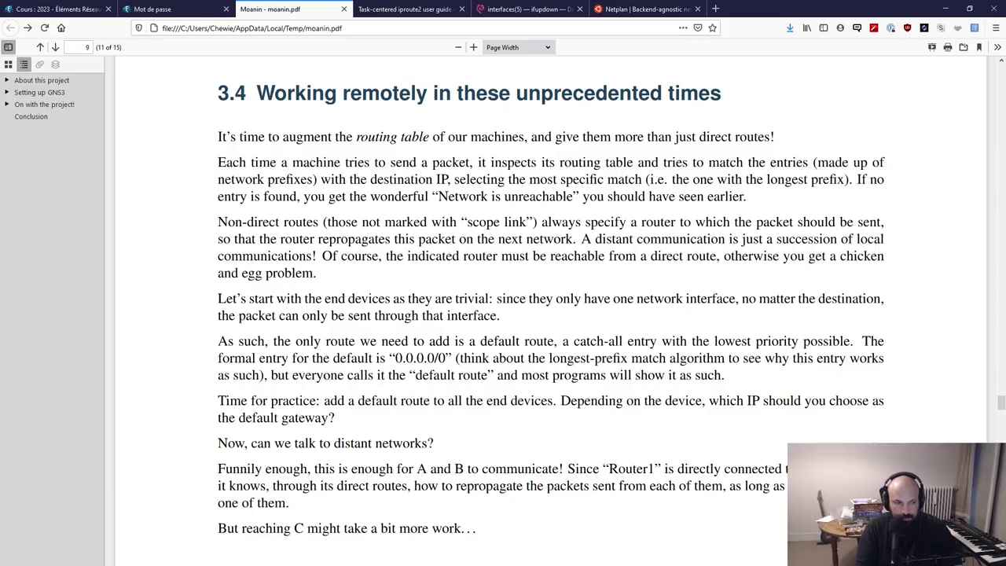
- Switch to GNS3, open A1's console and begin a ping command to an address starting with 198
key("alt+Tab")
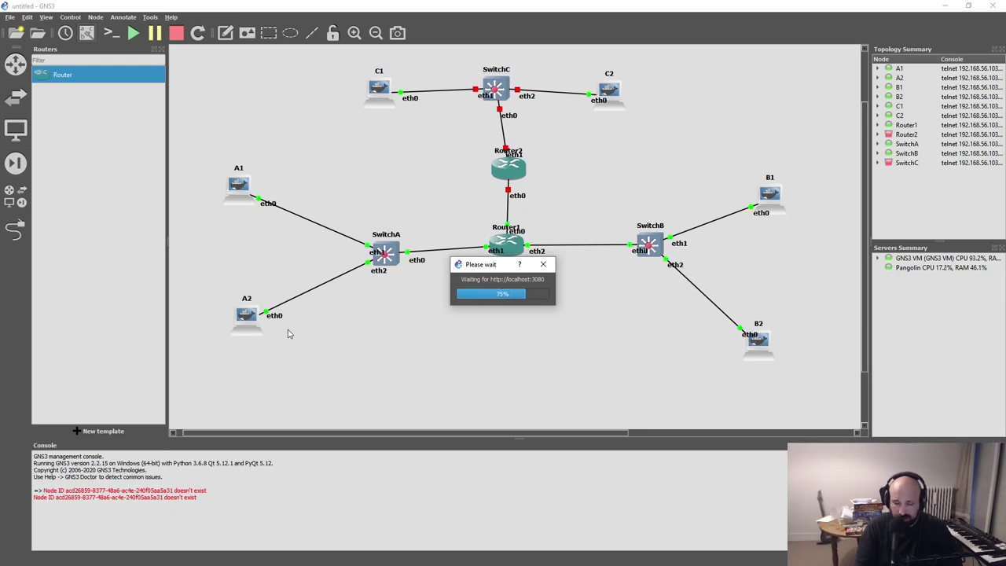
double_click(240, 187)
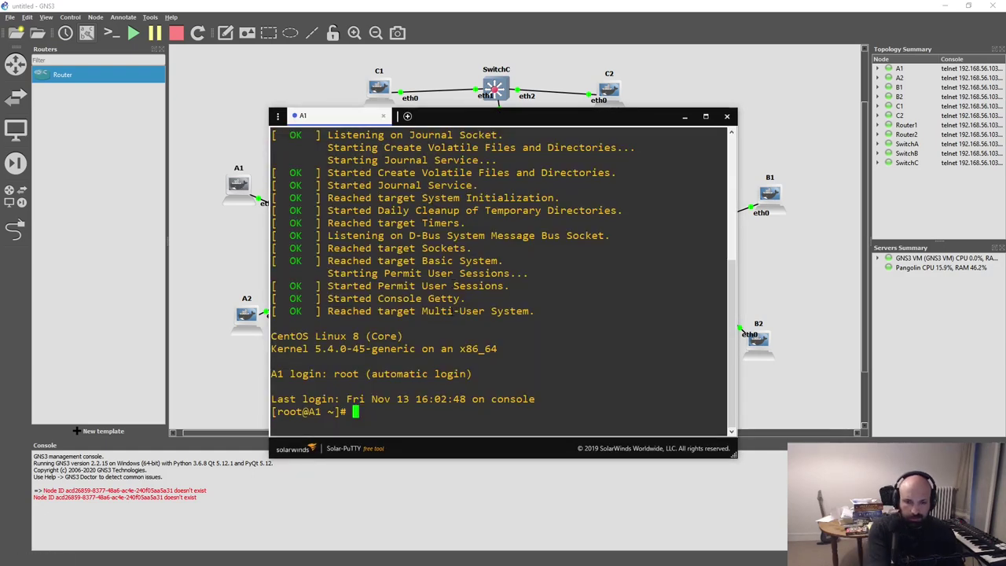
type("p")
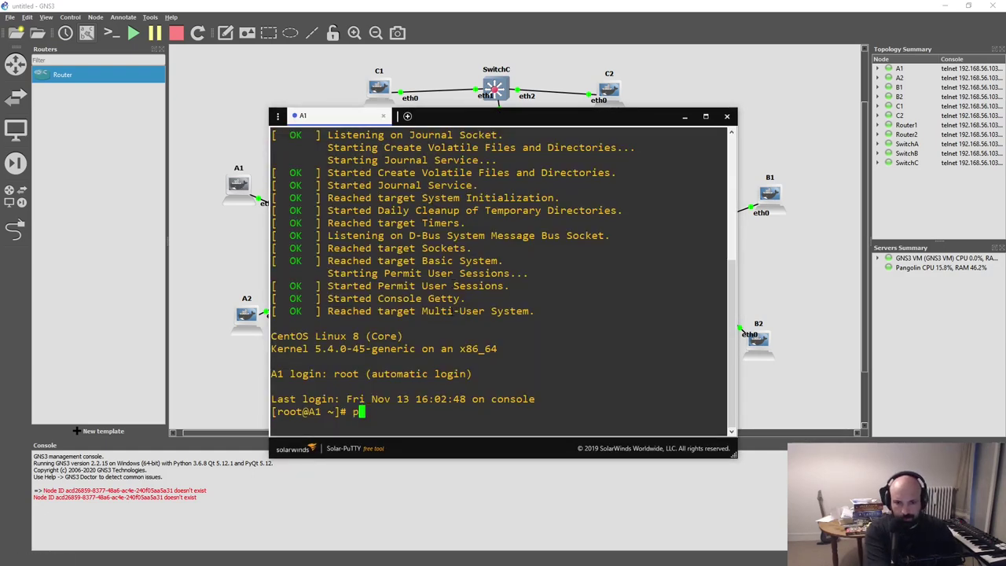
type("ing 198")
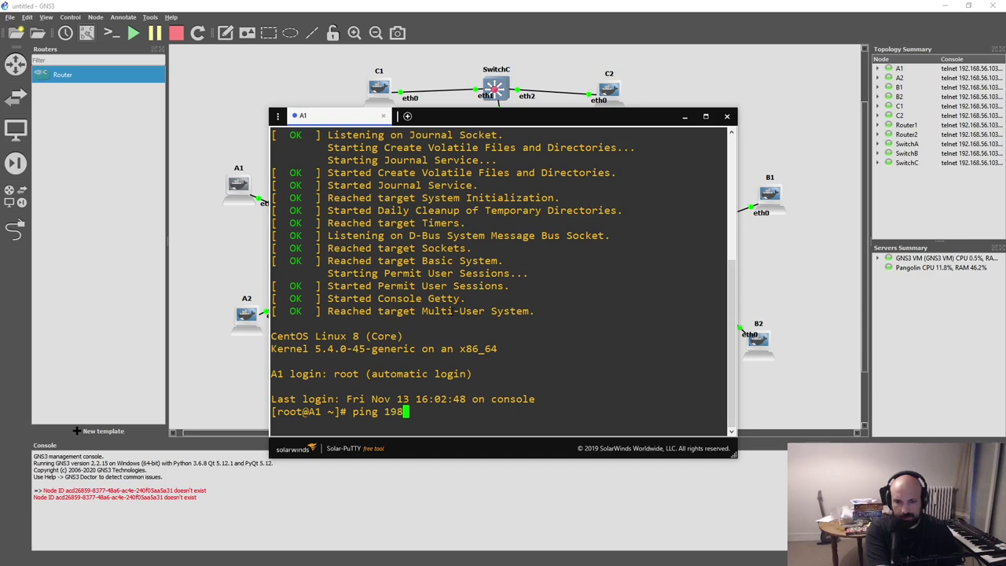
- Open B1's console and list its network interfaces with ip a to look up the eth0 address
left_click(763, 263)
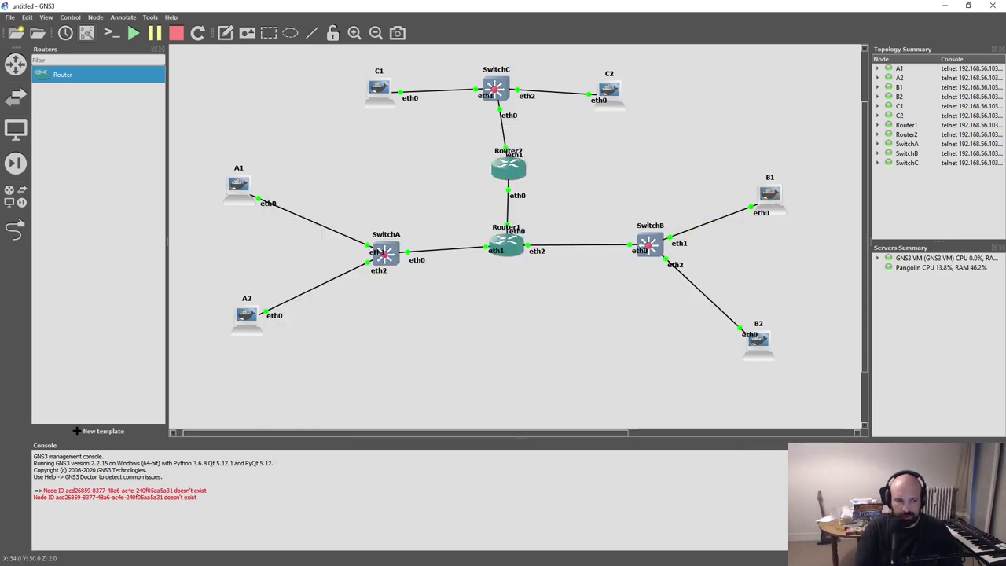
double_click(769, 192)
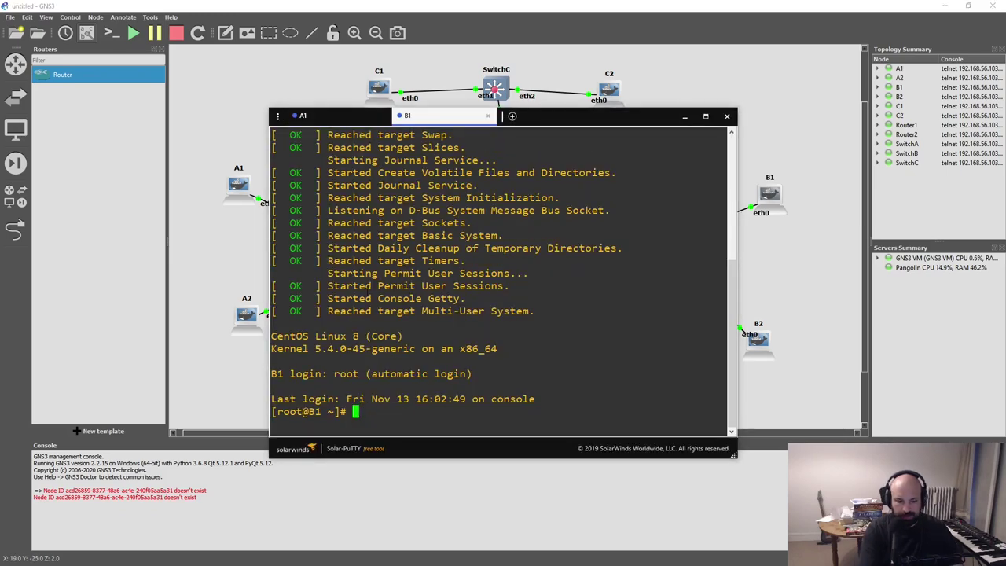
type("ip a")
key("Return")
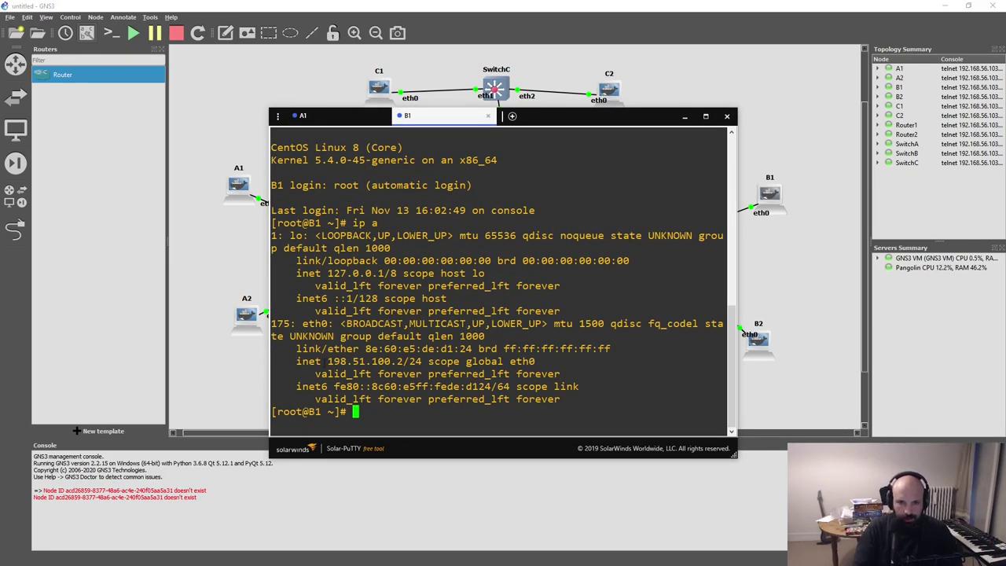
triple_click(328, 361)
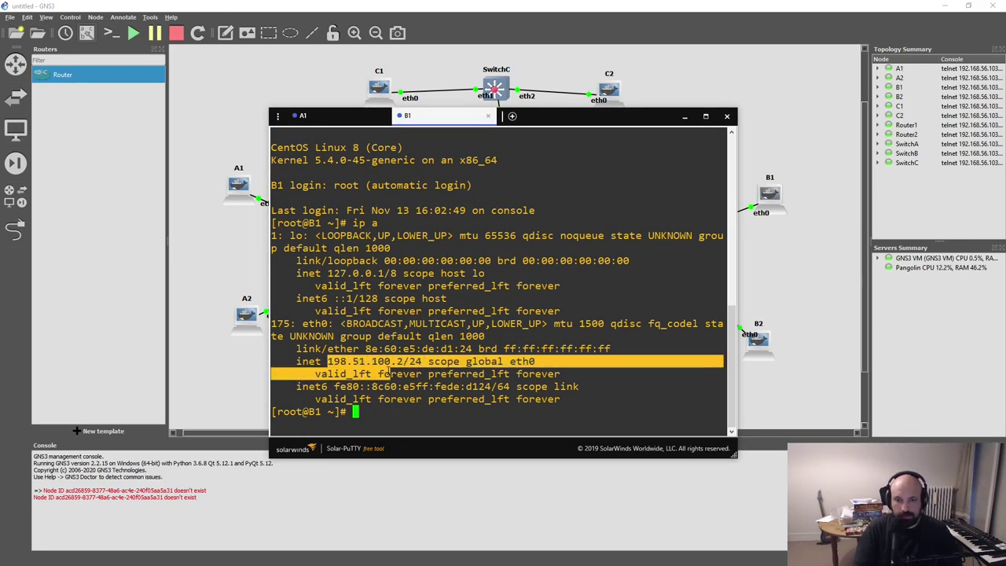
- Return to A1's console and try to ping 198.18.51.100.2
left_click(336, 118)
type(".18.")
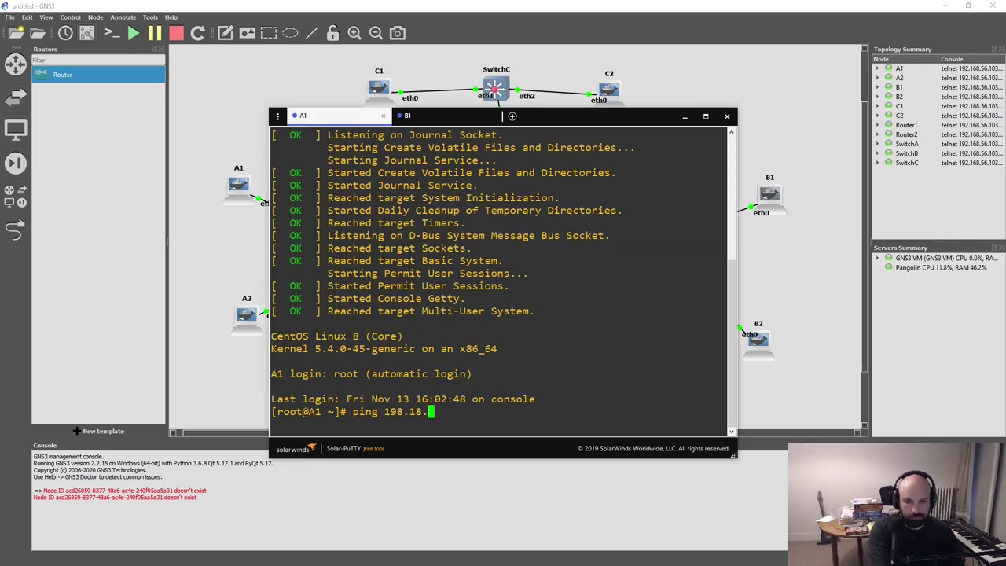
type("51.100.2")
key("Return")
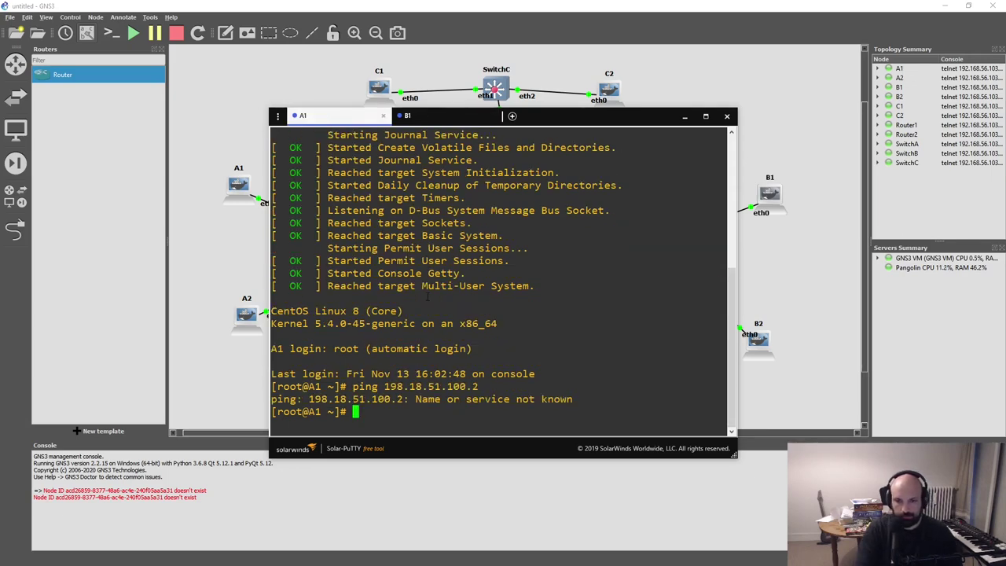
- Recall the ping command on A1, compare its target with B1's eth0 address and correct it to 198.51.100.2
key("Up")
key("Left")
key("Left")
key("Left")
key("Left")
key("Left")
key("Left")
key("Left")
key("Left")
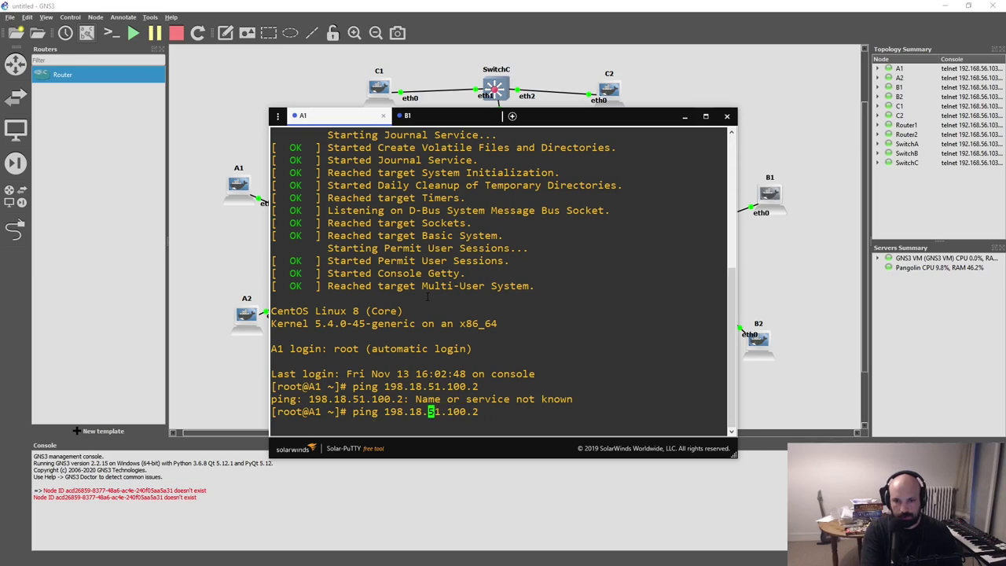
key("Right")
key("Right")
key("Right")
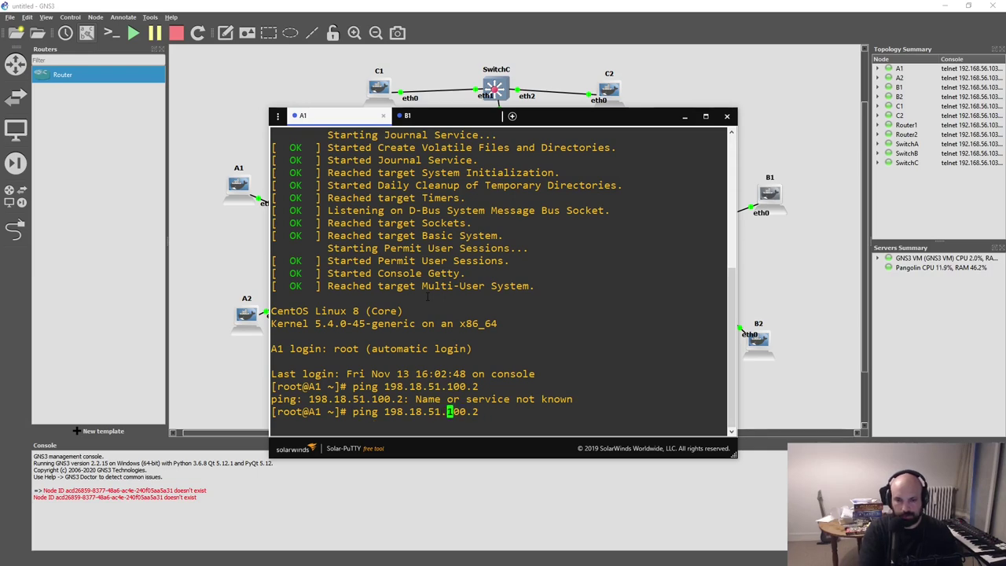
left_click(425, 118)
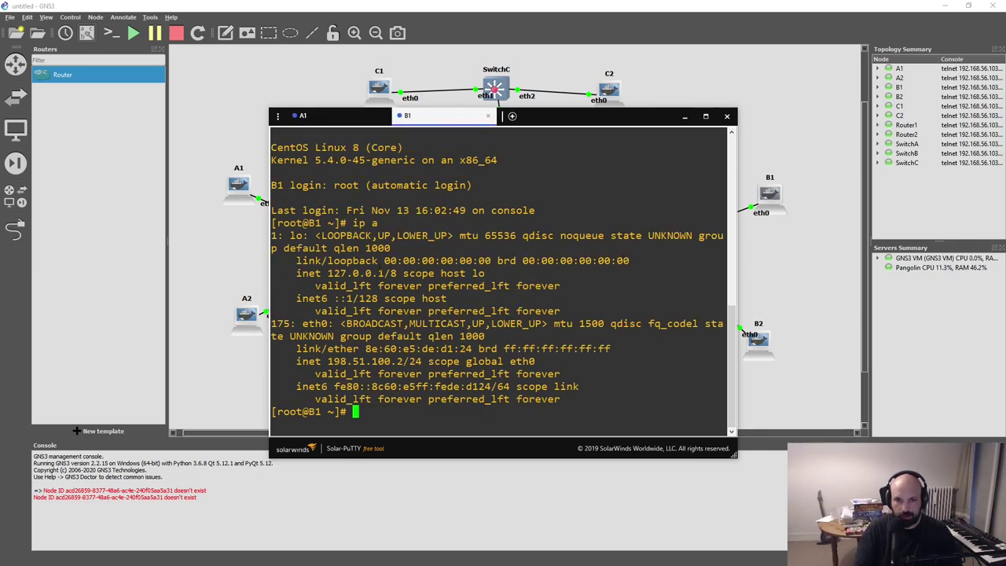
left_click(310, 115)
key("Left")
key("Left")
key("Left")
key("Left")
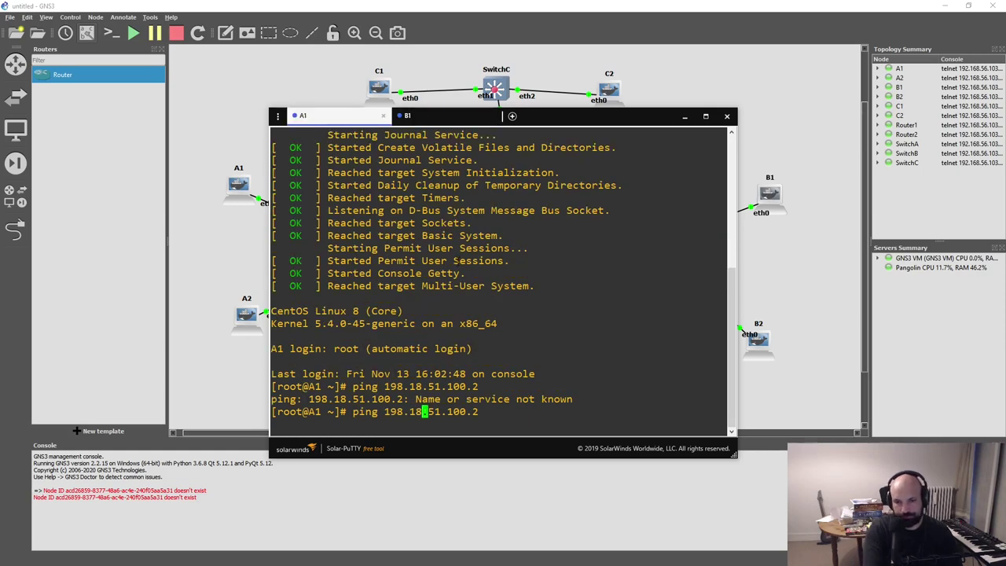
key("BackSpace")
key("BackSpace")
key("BackSpace")
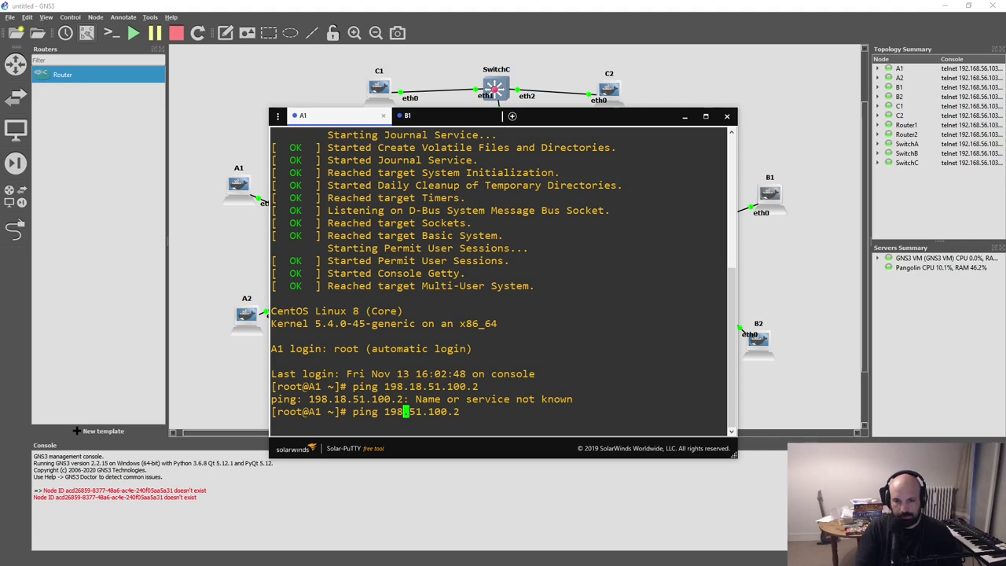
- Recheck B1's eth0 address, run the ping to 198.51.100.2 from A1 and stop it after a few replies
left_click(432, 116)
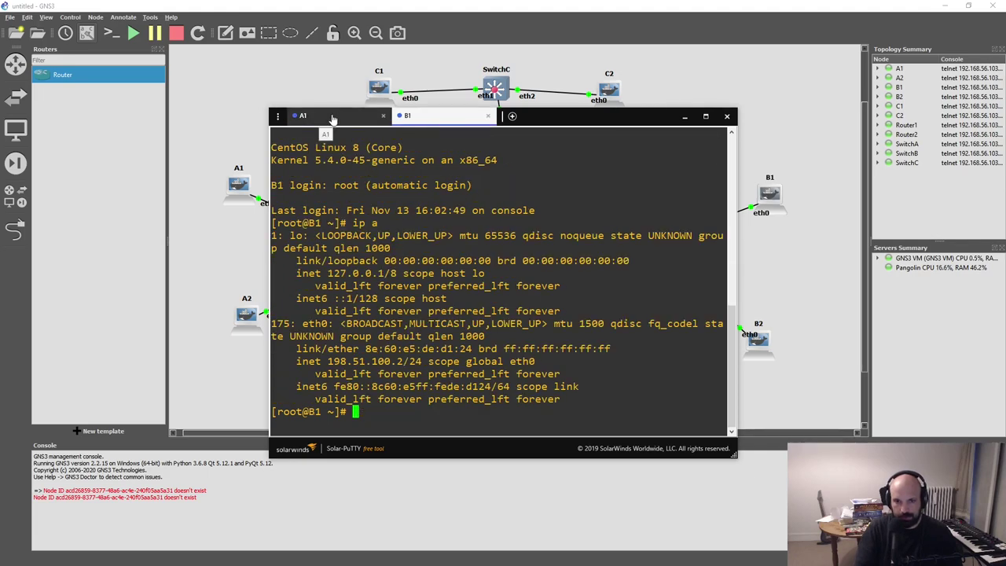
left_click(332, 117)
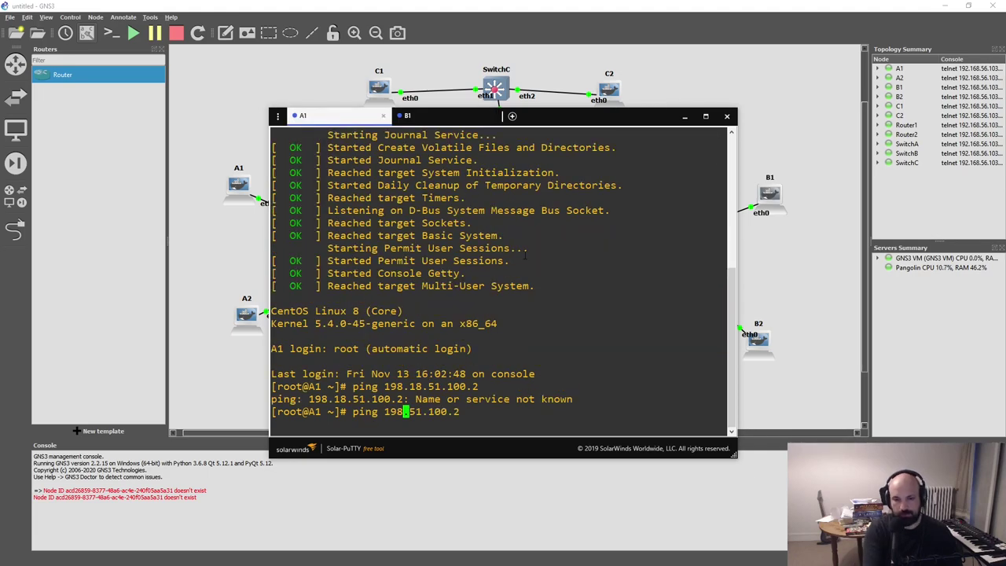
key("Return")
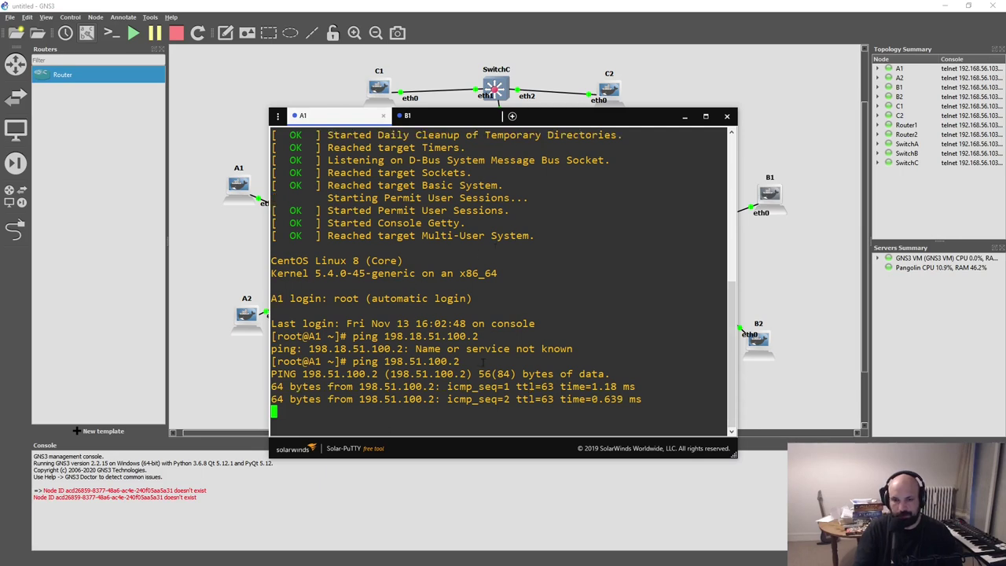
key("ctrl+c")
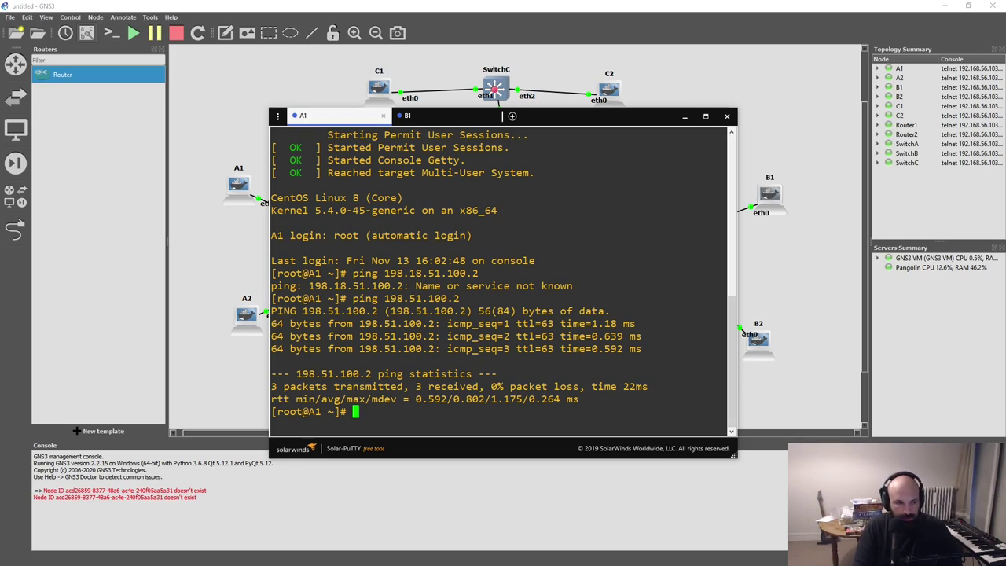
- Switch to moanin.pdf in the browser and read the end of section 3.4 about Router1's direct routes, continuing to the section 3.5 heading
key("alt+Tab")
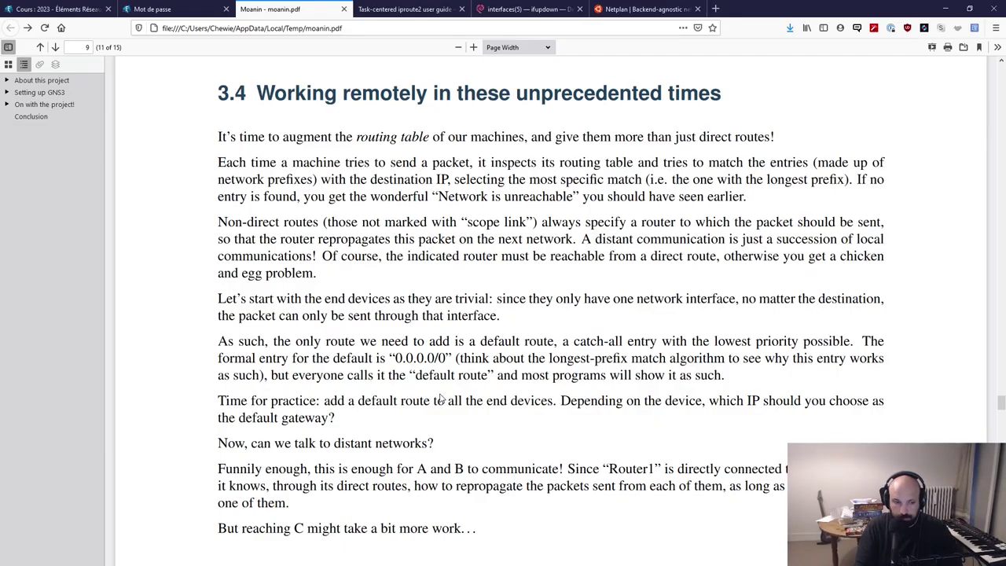
scroll(463, 375, "down", 3)
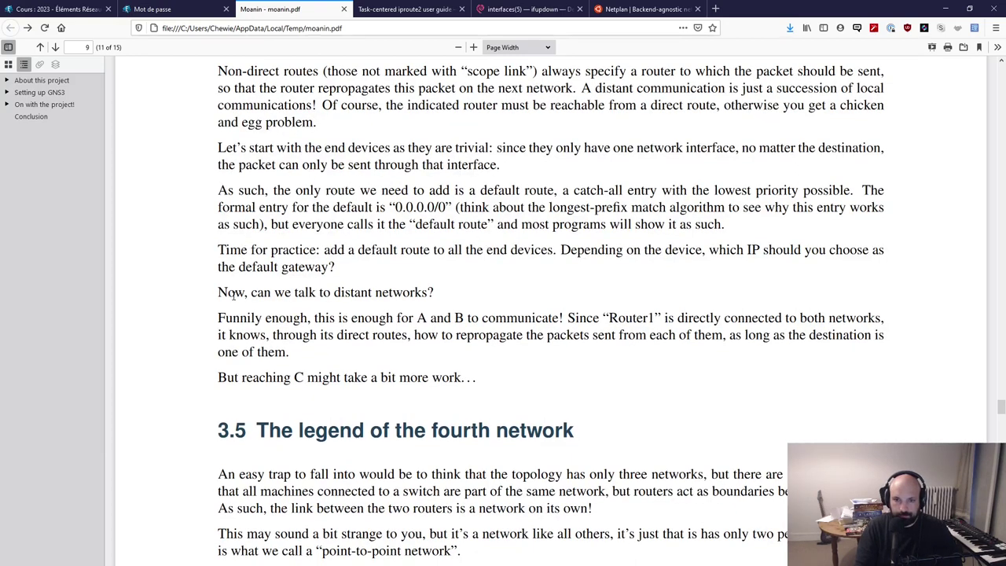
left_click_drag(235, 291, 461, 362)
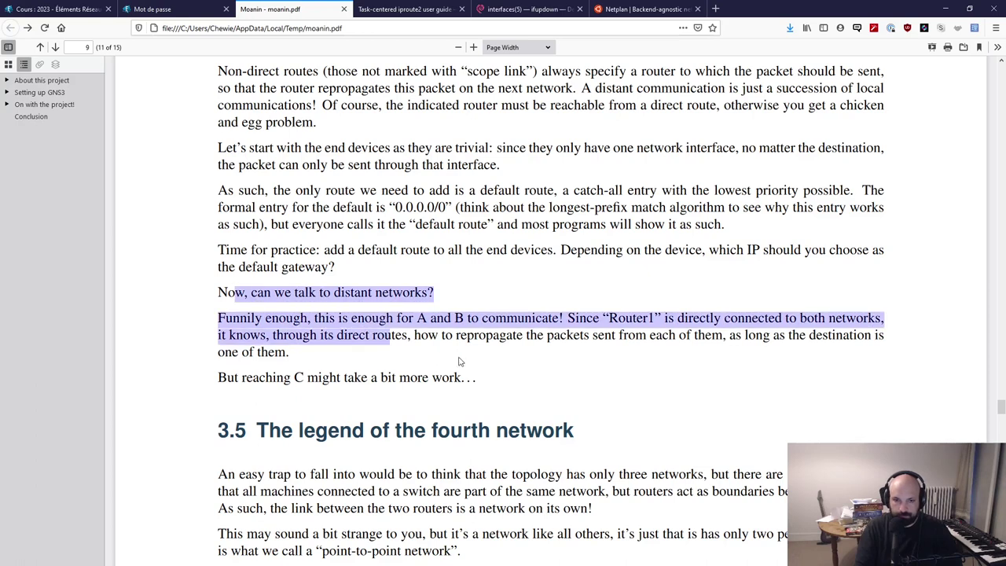
left_click(666, 364)
left_click_drag(600, 318, 723, 335)
left_click(723, 334)
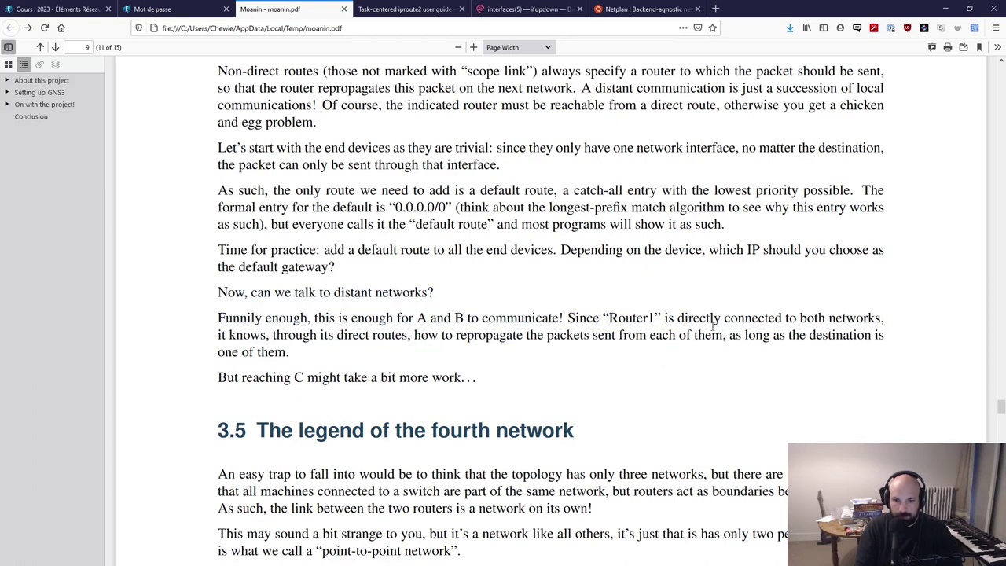
scroll(235, 243, "down", 4)
left_click_drag(236, 243, 560, 236)
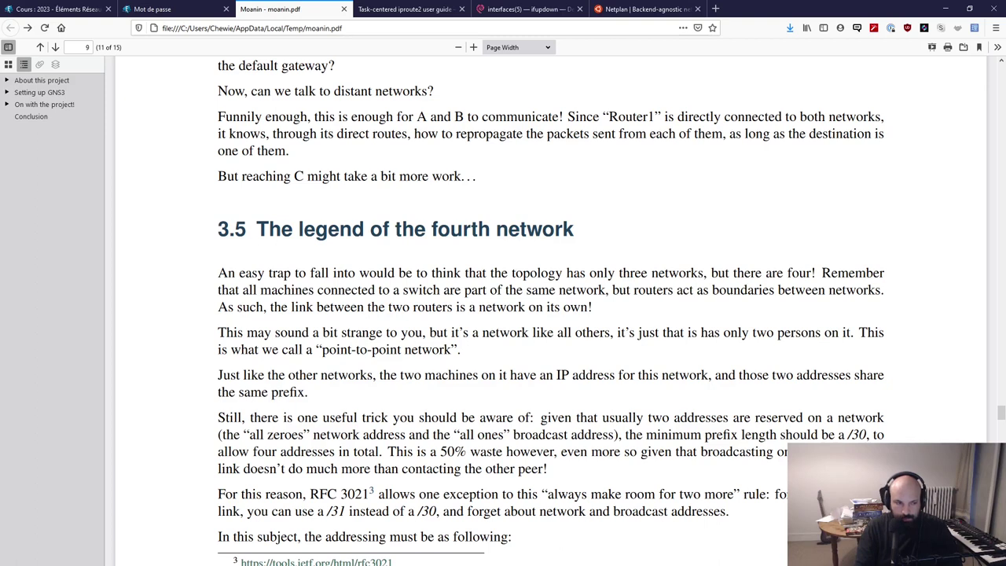
- Look at the link between the two routers in the GNS3 topology and read section 3.5 of moanin.pdf about the point-to-point network's addressing
key("alt+Tab")
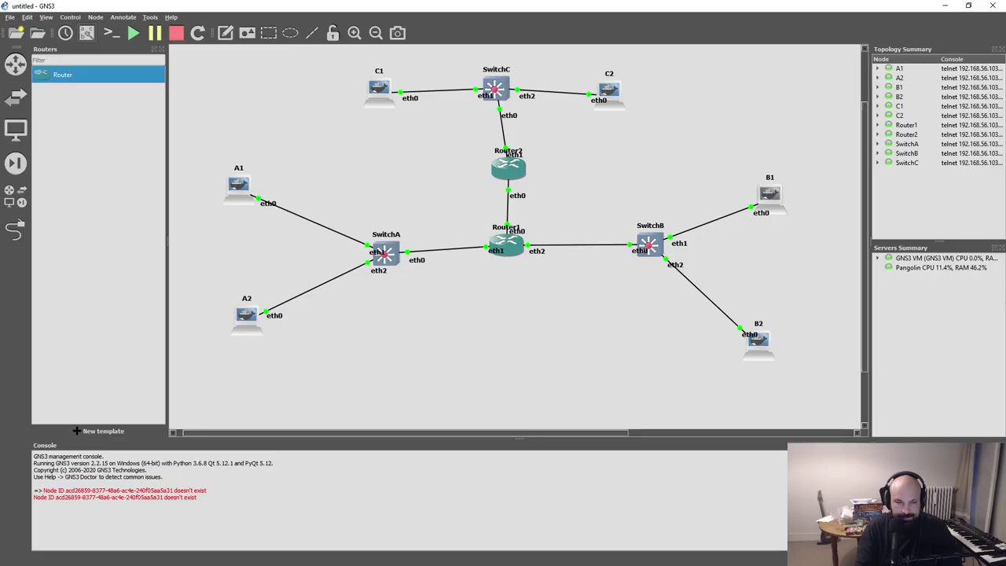
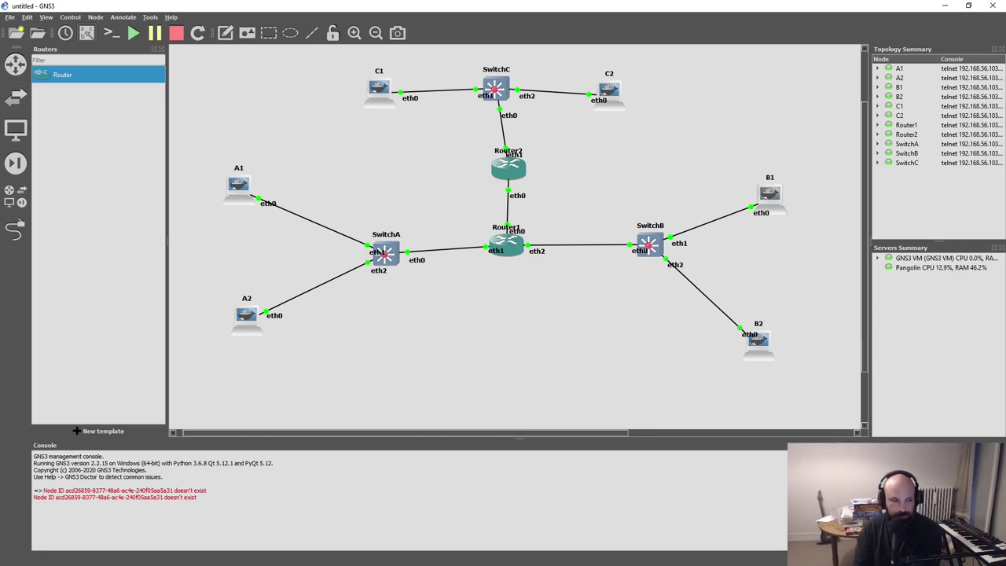
key("alt+Tab")
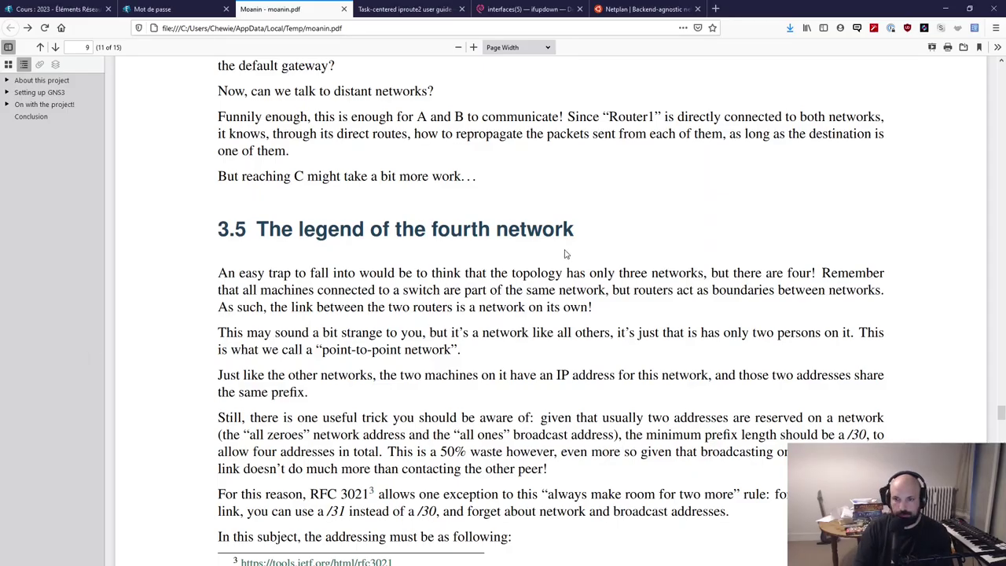
left_click_drag(280, 314, 607, 310)
left_click(607, 311)
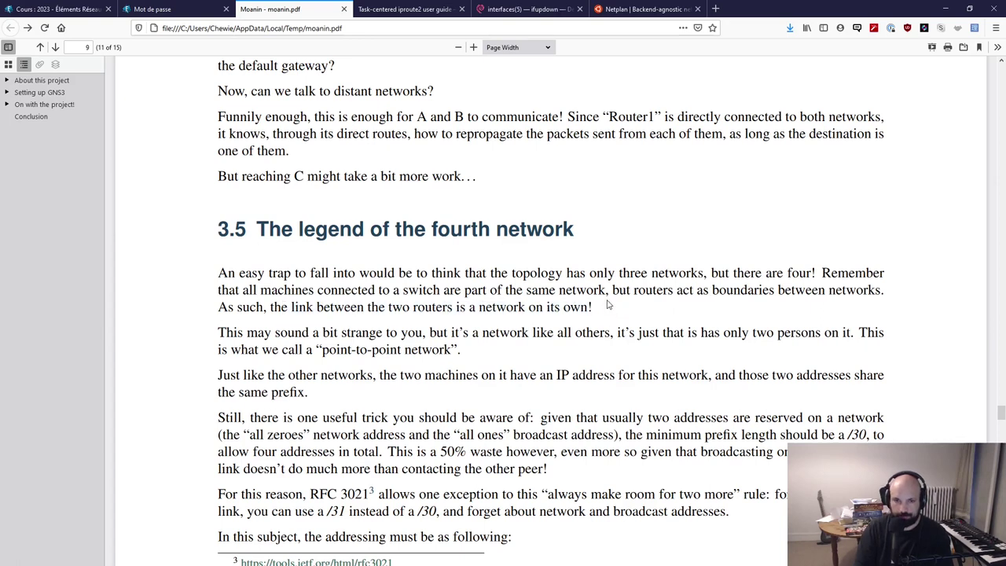
left_click_drag(304, 333, 659, 334)
left_click(682, 334)
left_click_drag(765, 334, 812, 334)
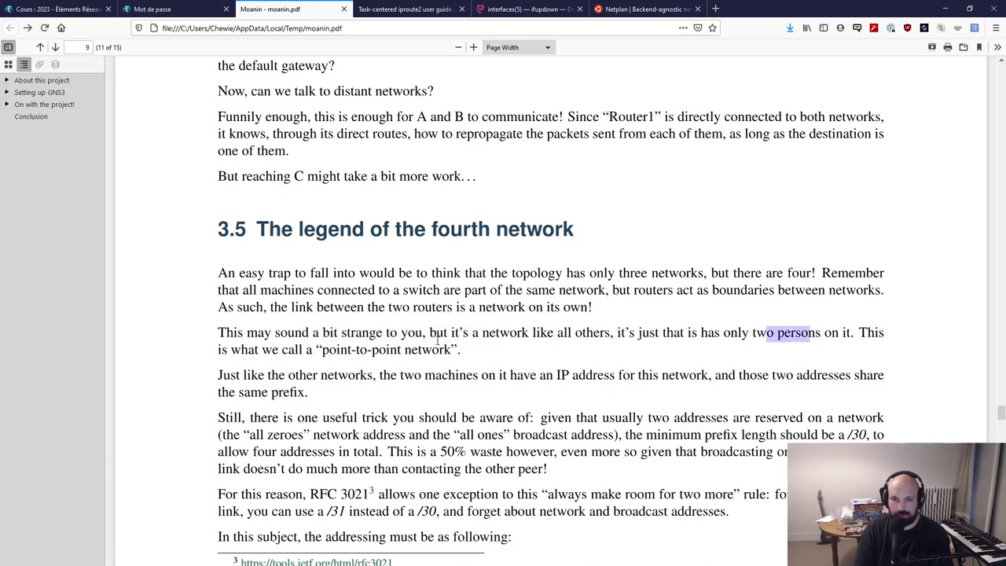
left_click(810, 334)
left_click_drag(317, 349, 503, 333)
left_click(496, 366)
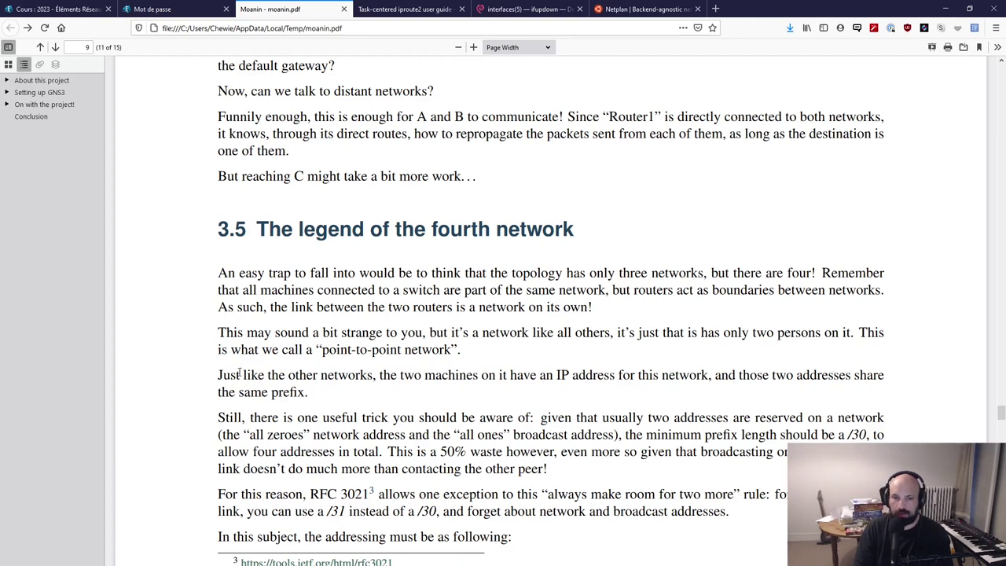
left_click_drag(239, 374, 412, 377)
left_click(412, 377)
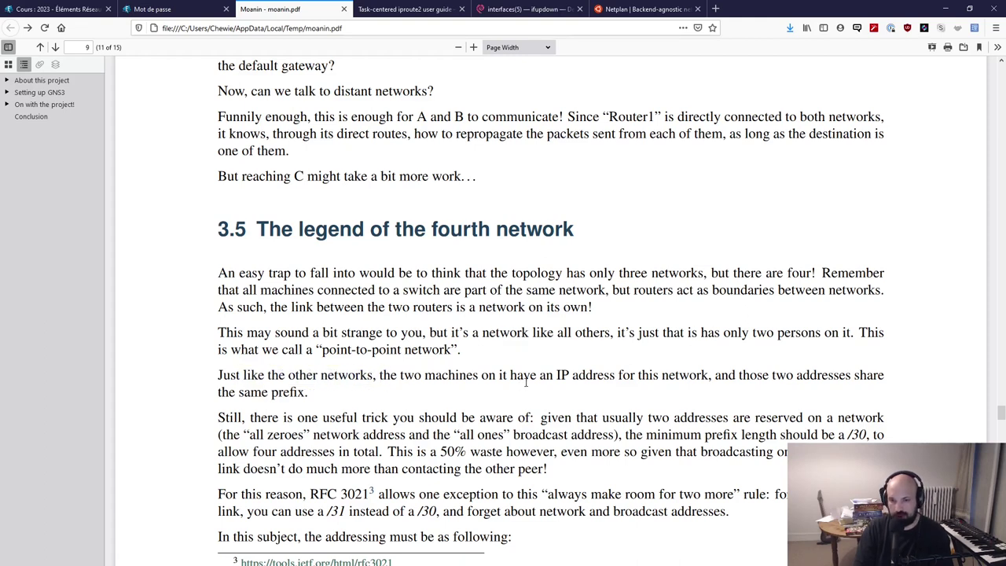
left_click_drag(539, 377, 865, 377)
left_click(710, 378)
left_click(725, 400)
- Read in section 3.5 about the reserved addresses, the /30 minimum prefix length and the RFC 3021 exception for point-to-point links
scroll(467, 414, "down", 1)
scroll(468, 414, "down", 1)
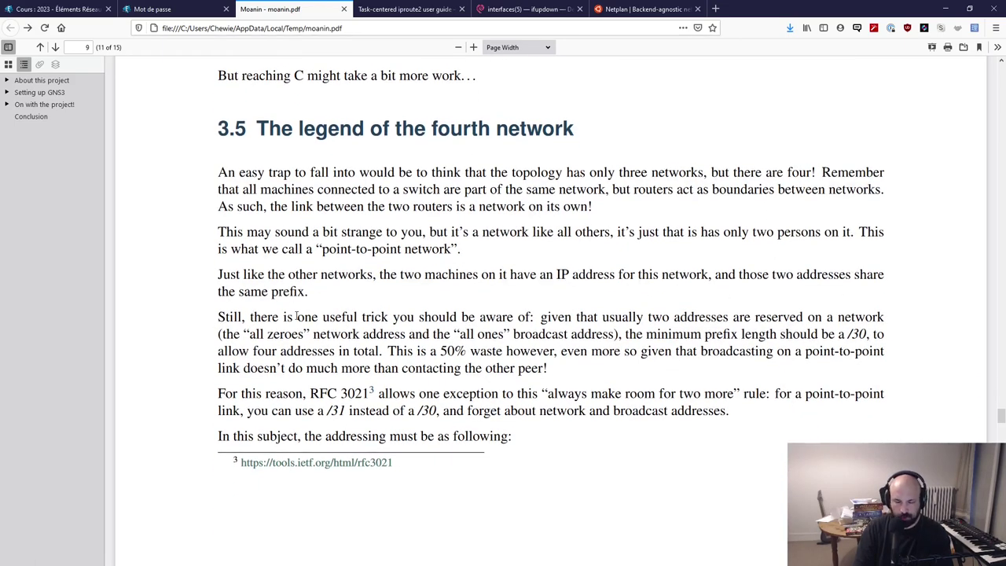
left_click_drag(241, 333, 731, 350)
left_click(731, 348)
double_click(856, 333)
left_click(615, 316)
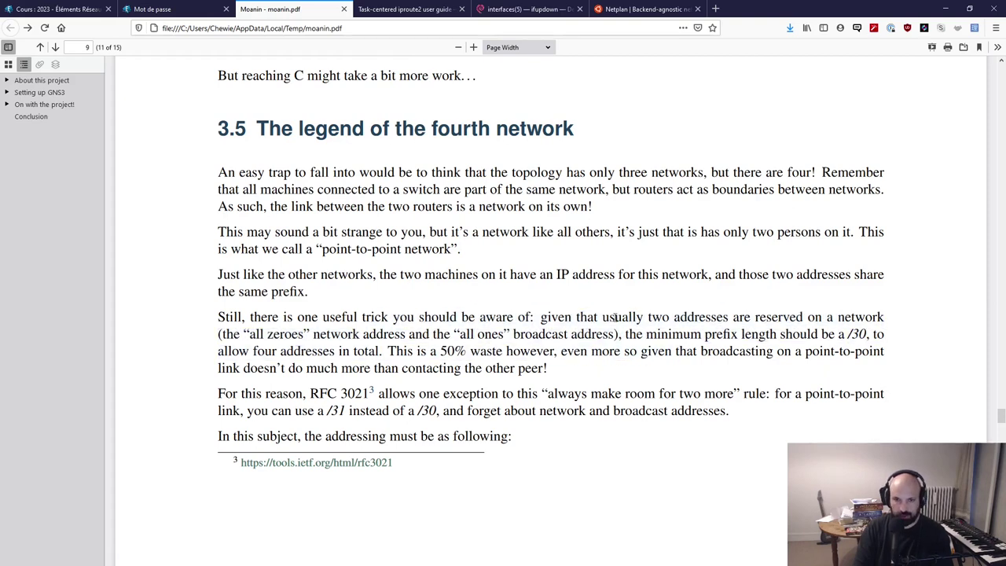
double_click(354, 393)
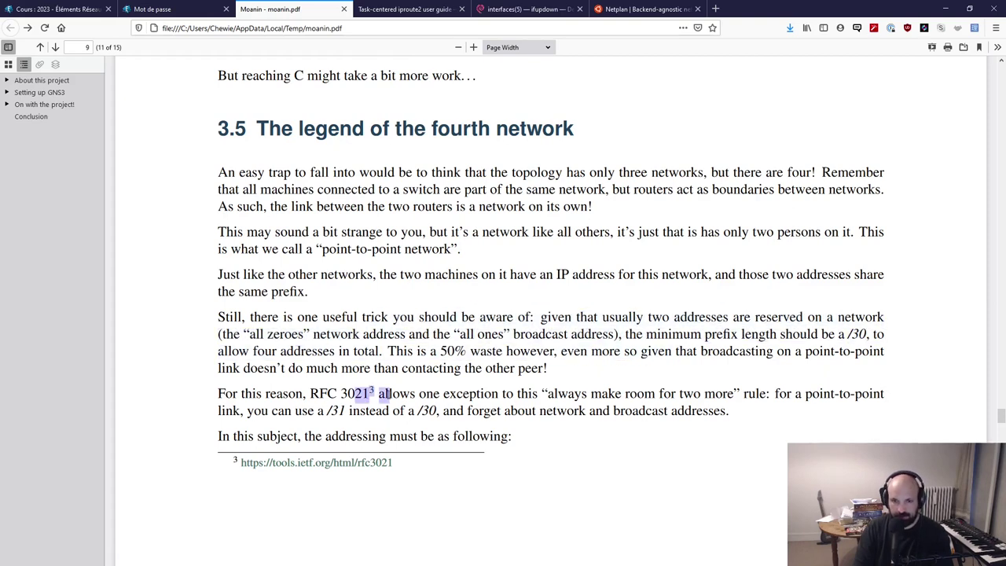
left_click(422, 402)
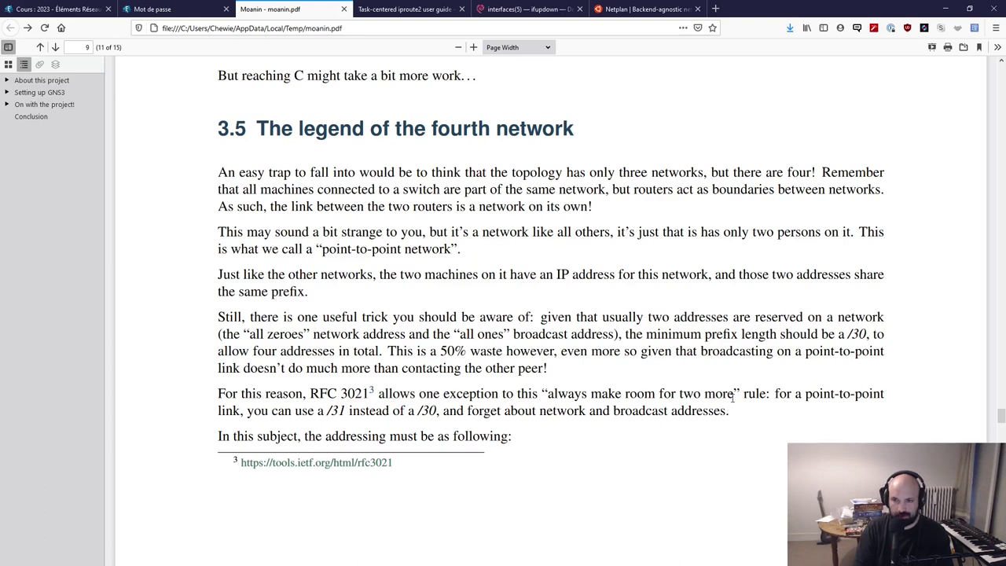
- Reread the sentence in section 3.5 about using a /31 on point-to-point links and open the RFC 3021 footnote link in its own tab
left_click_drag(317, 411, 601, 412)
left_click(629, 411)
left_click(599, 416)
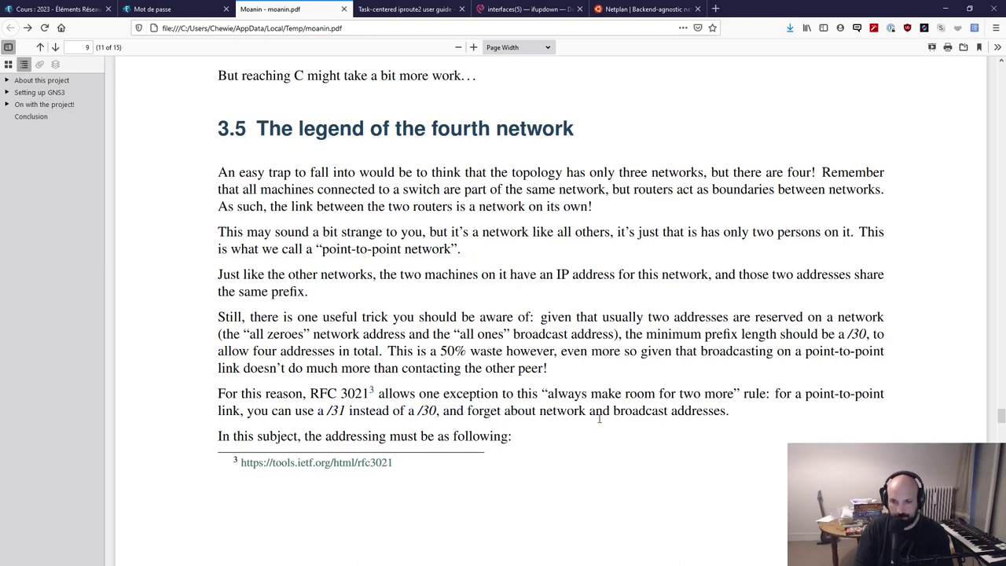
middle_click(342, 463)
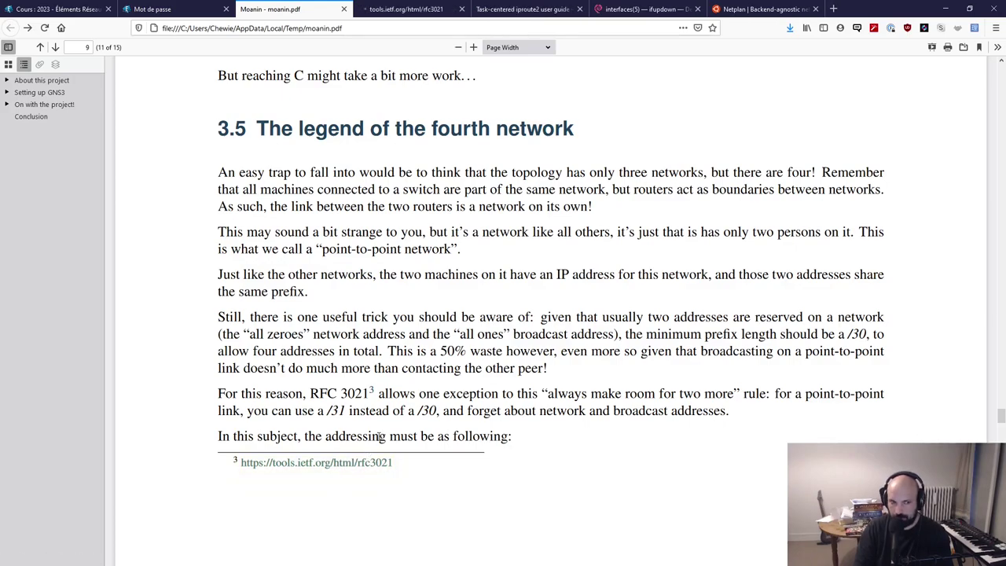
left_click(408, 9)
- Skim RFC 3021 from its abstract and introduction to section 2 on considerations of 31-bit prefixes
middle_click(586, 186)
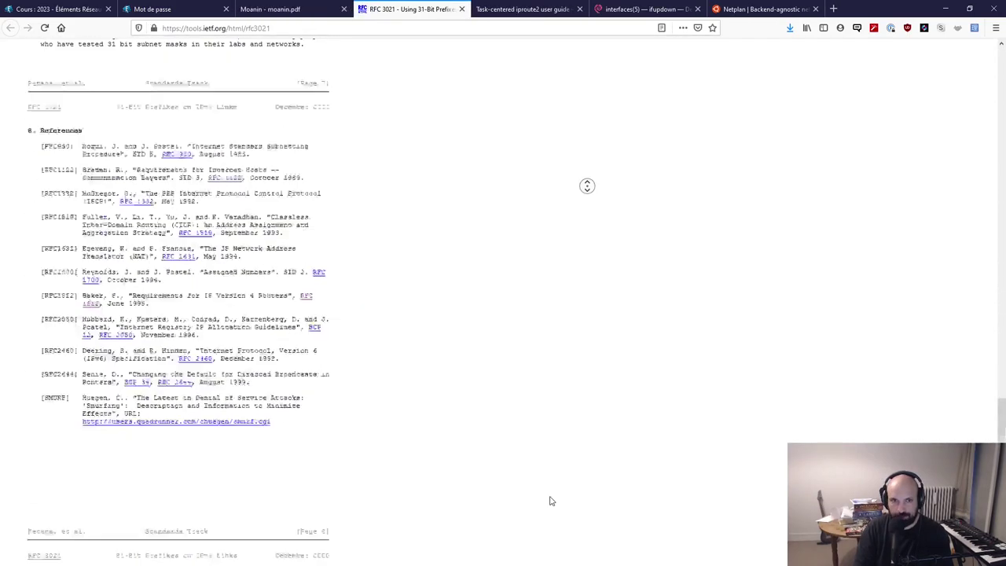
left_click(471, 490)
middle_click(413, 427)
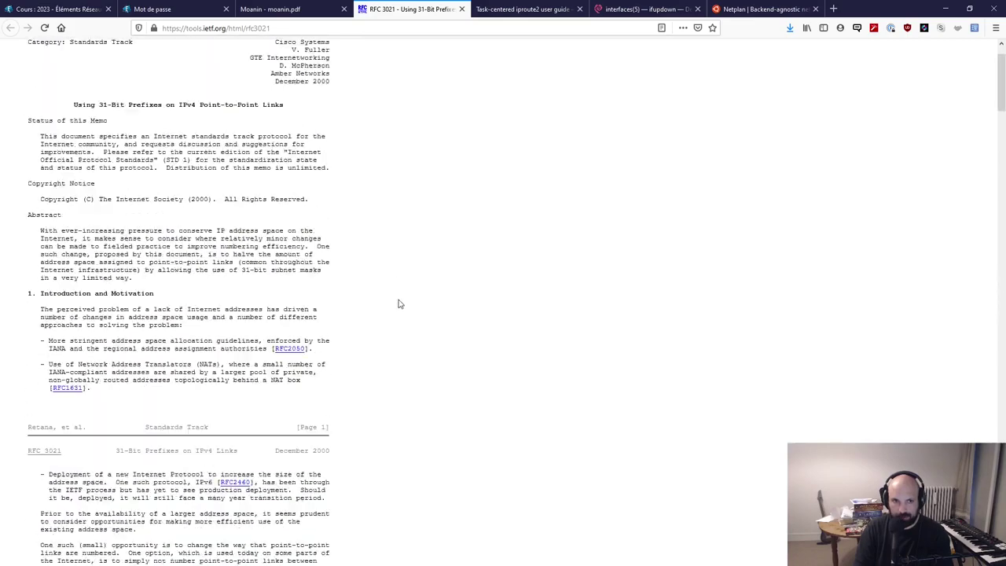
left_click(397, 342)
scroll(509, 301, "down", 5)
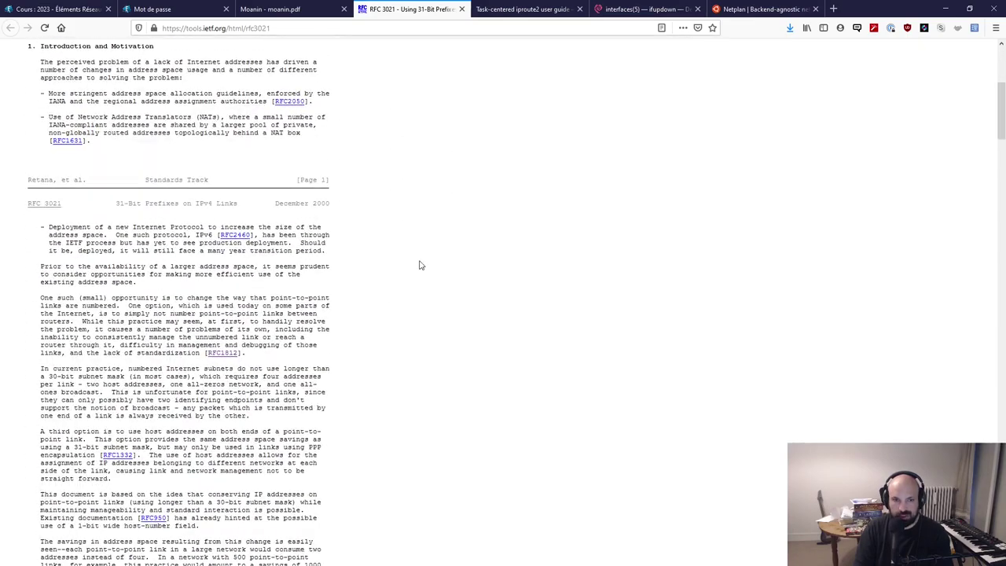
middle_click(437, 236)
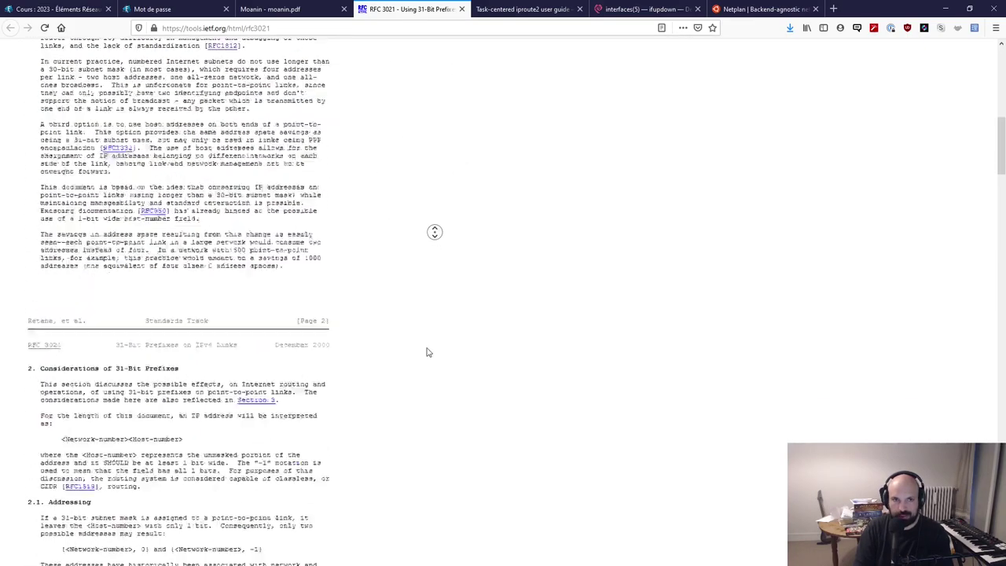
left_click(437, 340)
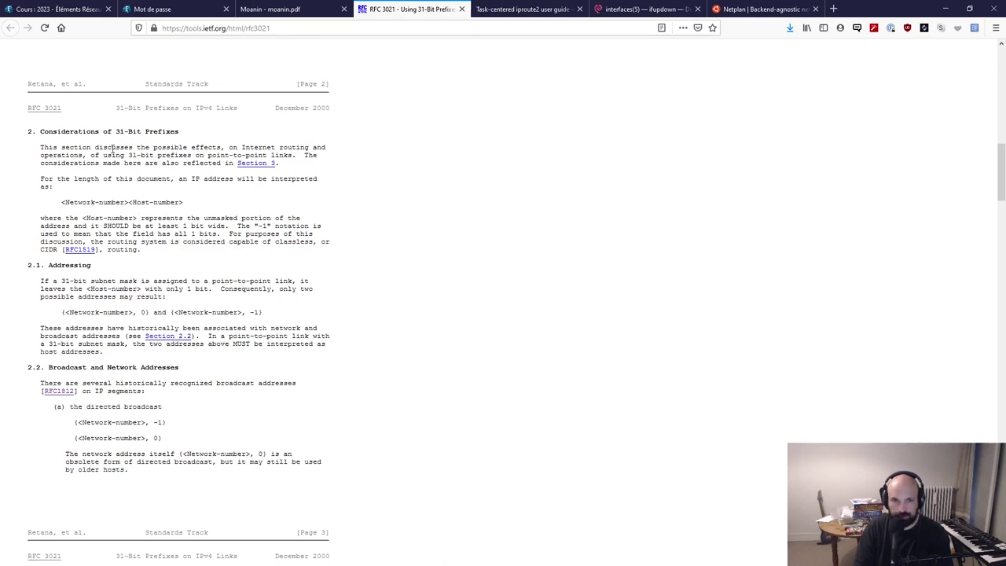
- Read section 2.1 on addressing with a 31-bit subnet mask and skim through the recommendations in section 3
left_click_drag(173, 302, 264, 314)
left_click(317, 325)
scroll(238, 274, "down", 5)
middle_click(440, 292)
middle_click(416, 308)
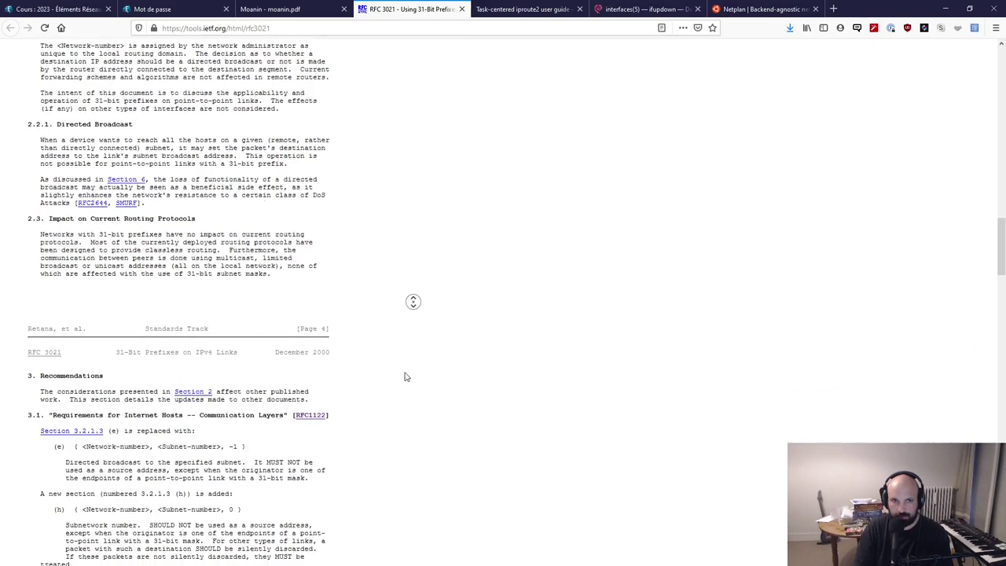
middle_click(458, 301)
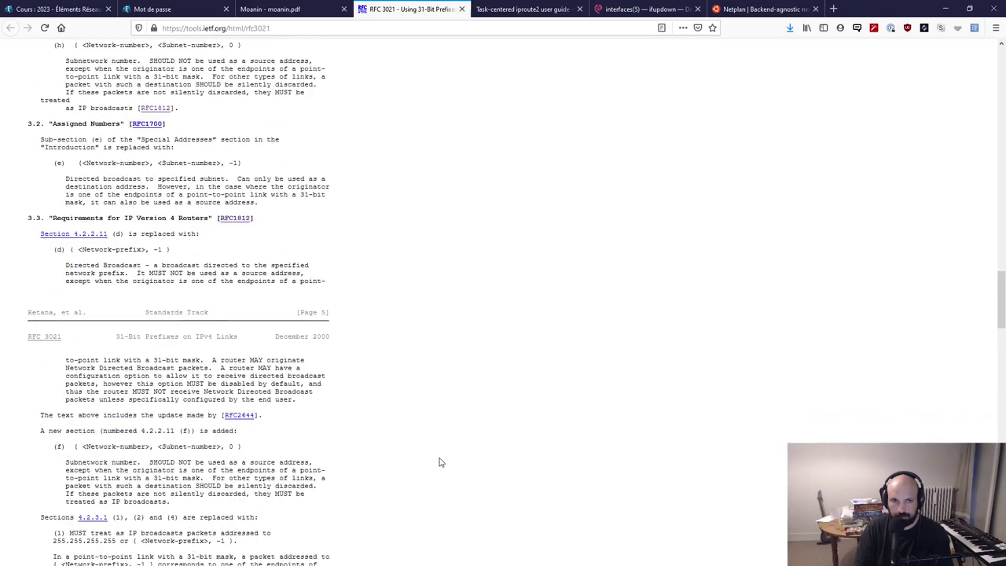
- Return to moanin.pdf, reread the RFC 3021 paragraph and examine the table of Router1 and Router2 eth0 addresses on page 10
left_click(267, 9)
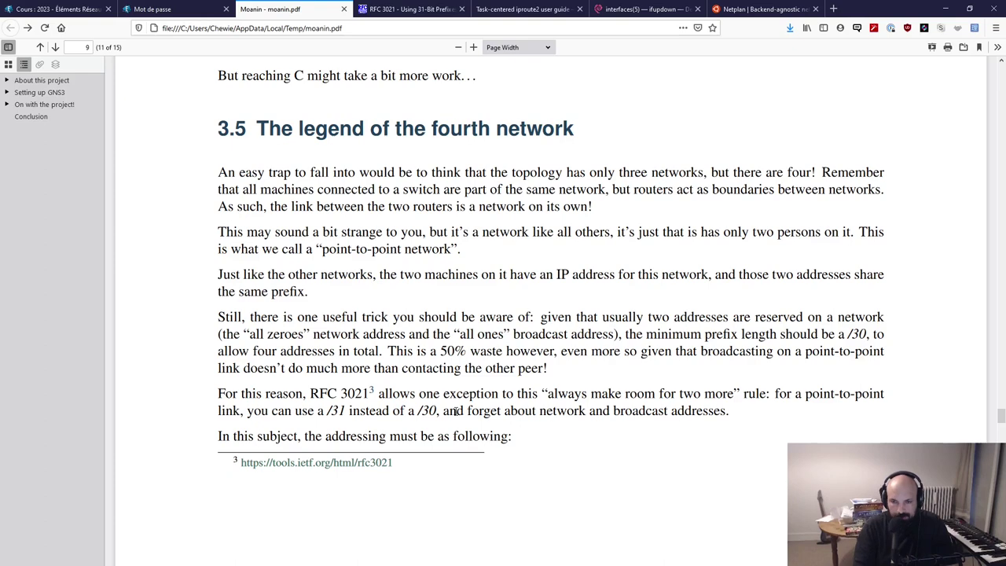
left_click_drag(220, 391, 774, 424)
left_click(773, 424)
scroll(776, 413, "down", 2)
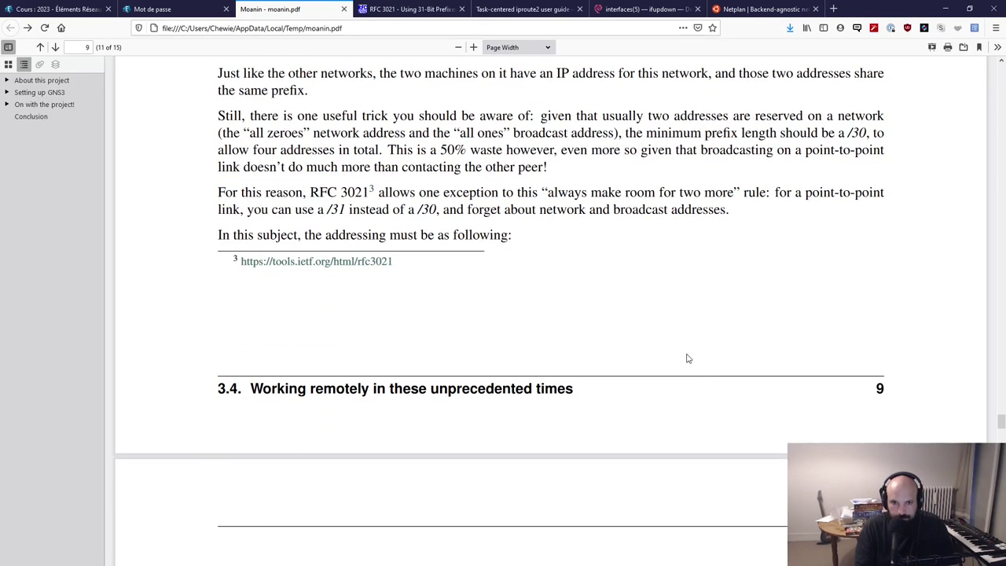
scroll(603, 339, "up", 3)
middle_click(613, 329)
middle_click(613, 397)
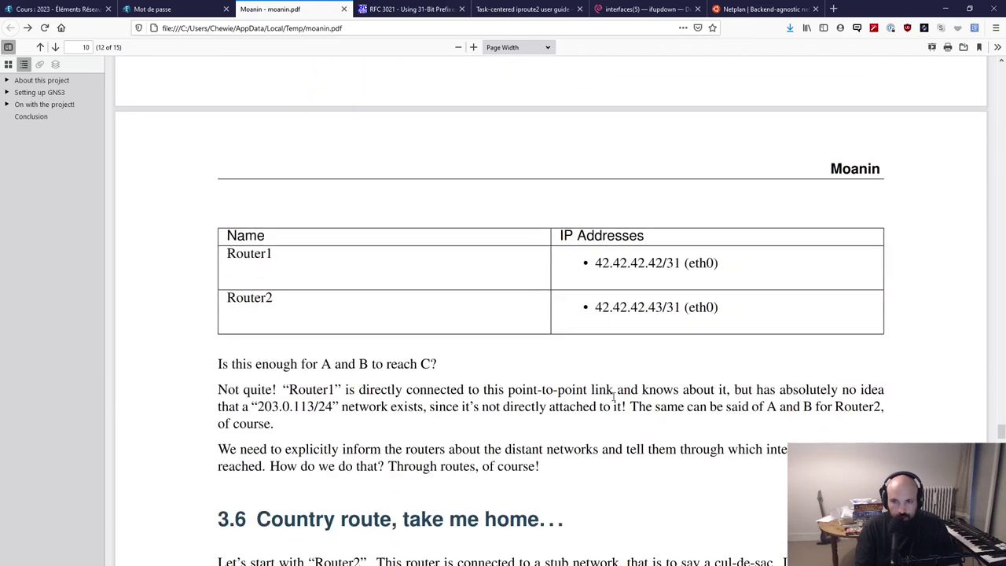
left_click_drag(659, 268, 699, 267)
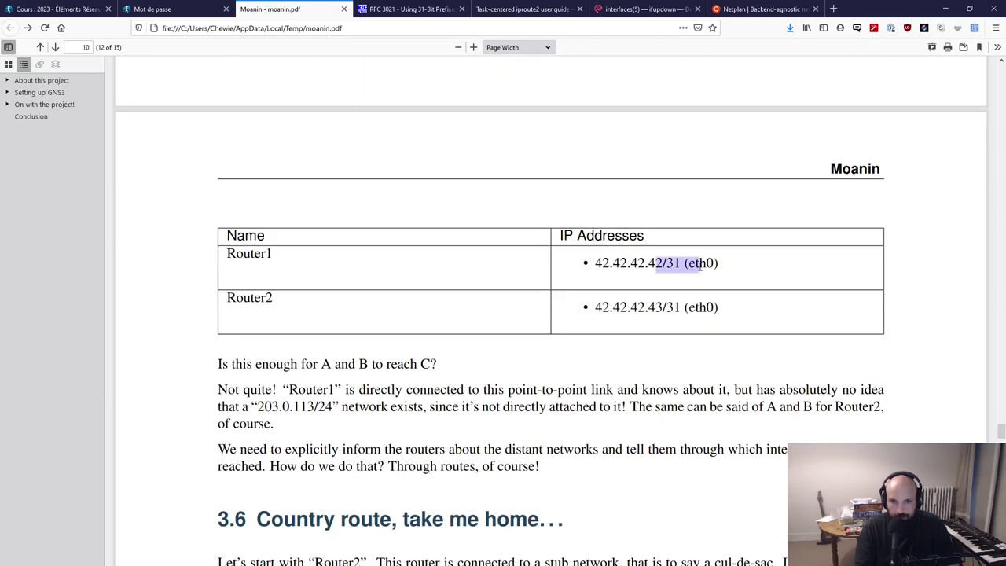
left_click(667, 264)
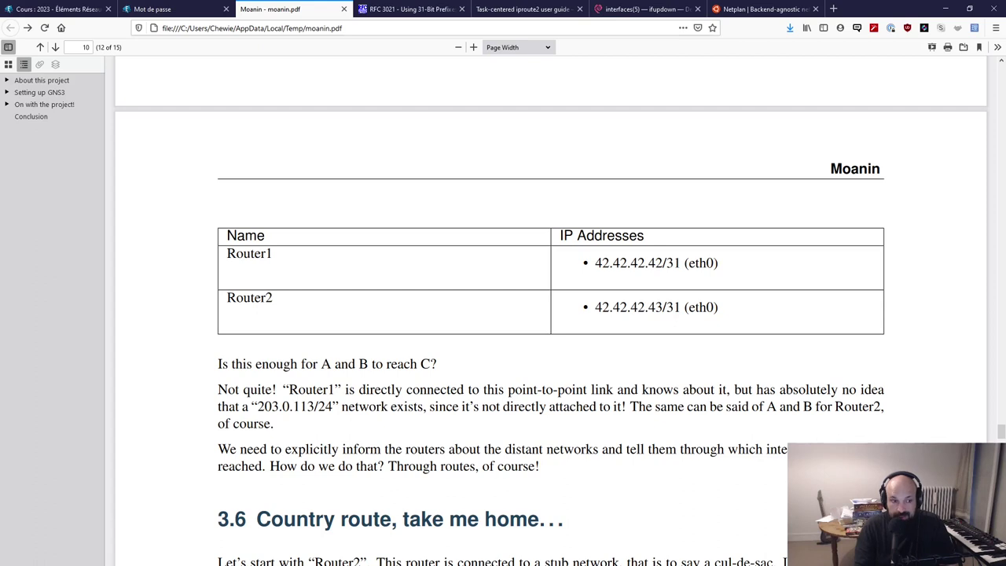
- Switch to the A1 console in Solar-PuTTY, run ipcalc 42.42.42.42/31 and examine the netmask and network lines
key("alt+Tab")
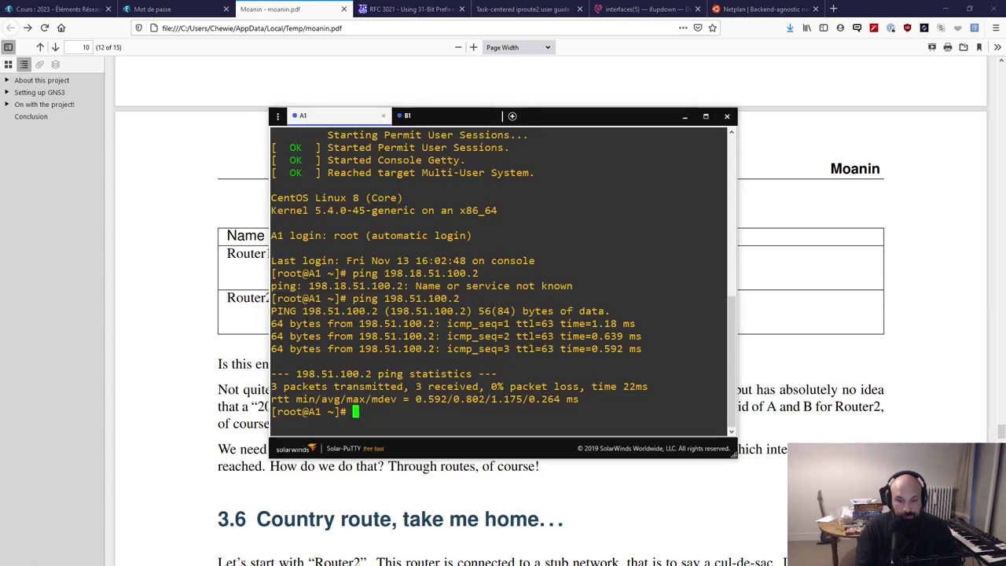
type("ipcai")
key("BackSpace")
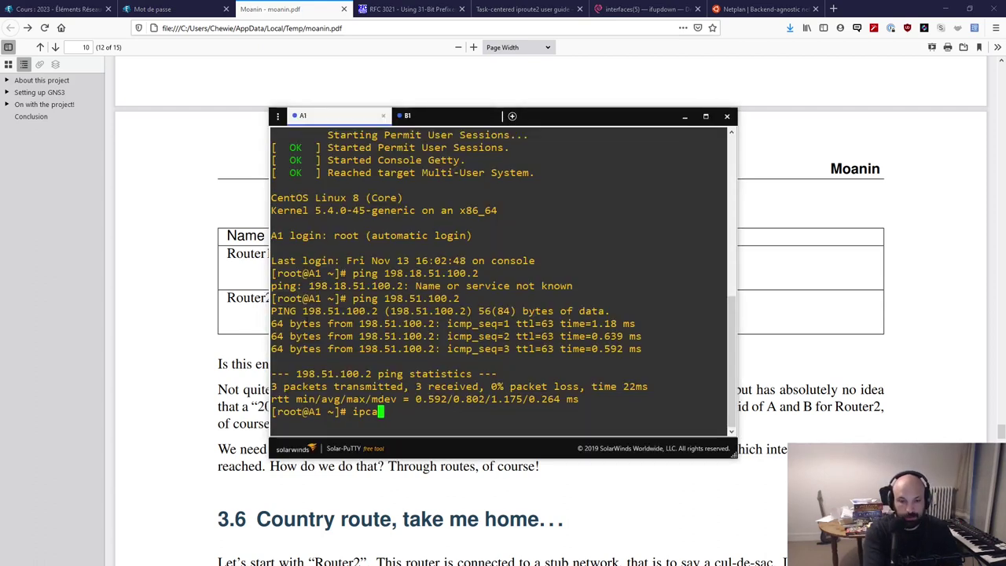
type("lc")
left_click_drag(544, 120, 378, 132)
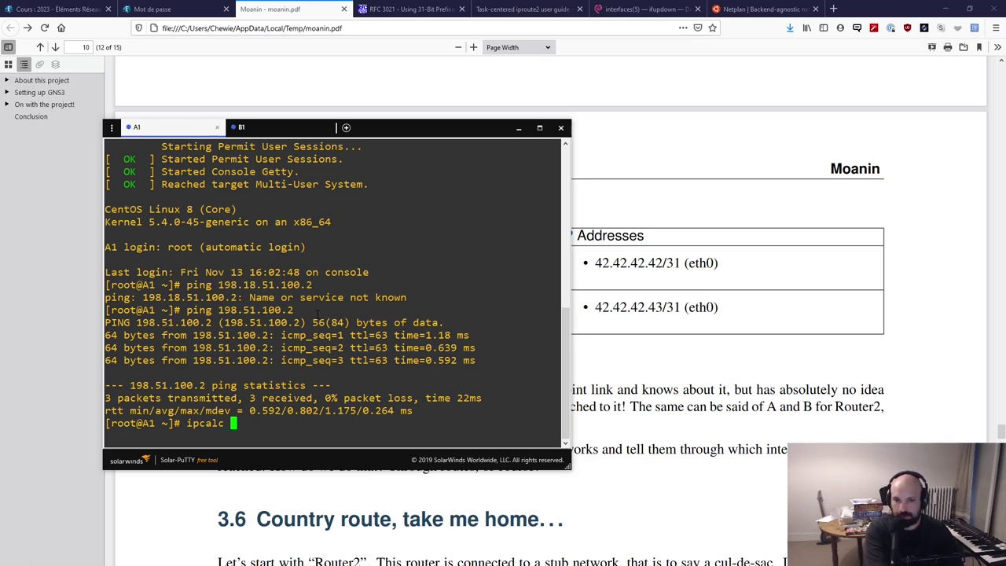
type("42.42.42.42")
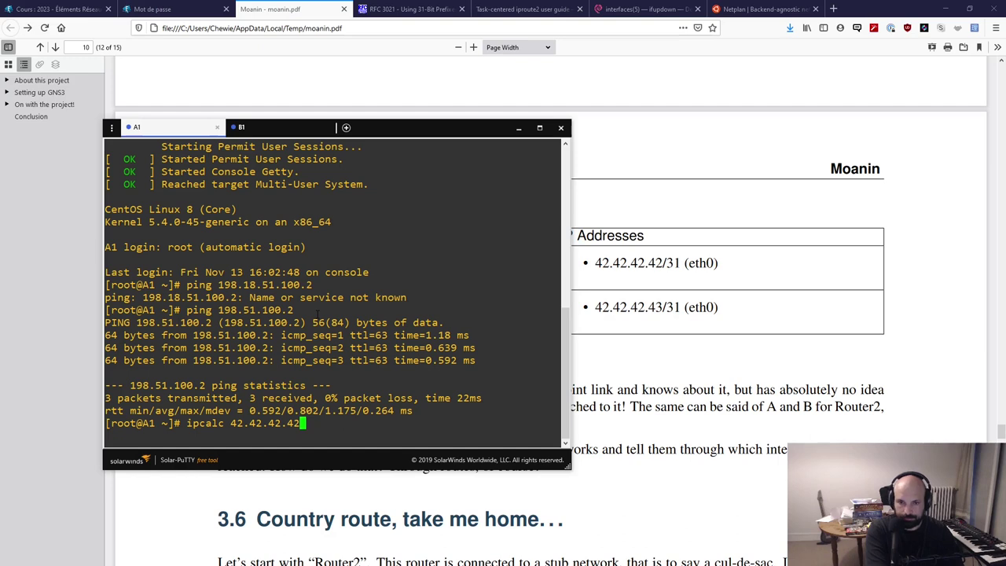
type("/31")
key("Return")
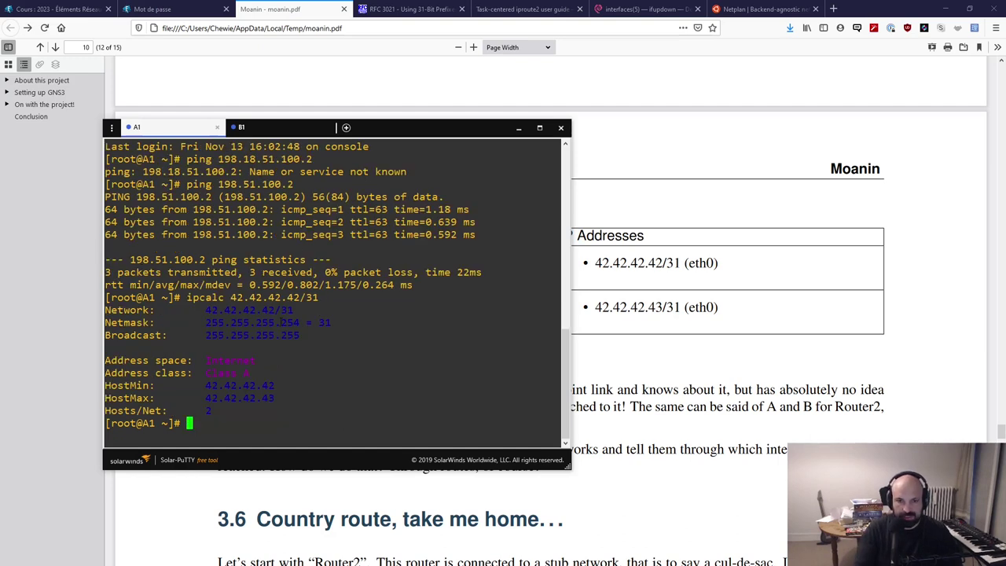
left_click_drag(281, 322, 300, 323)
left_click(225, 313)
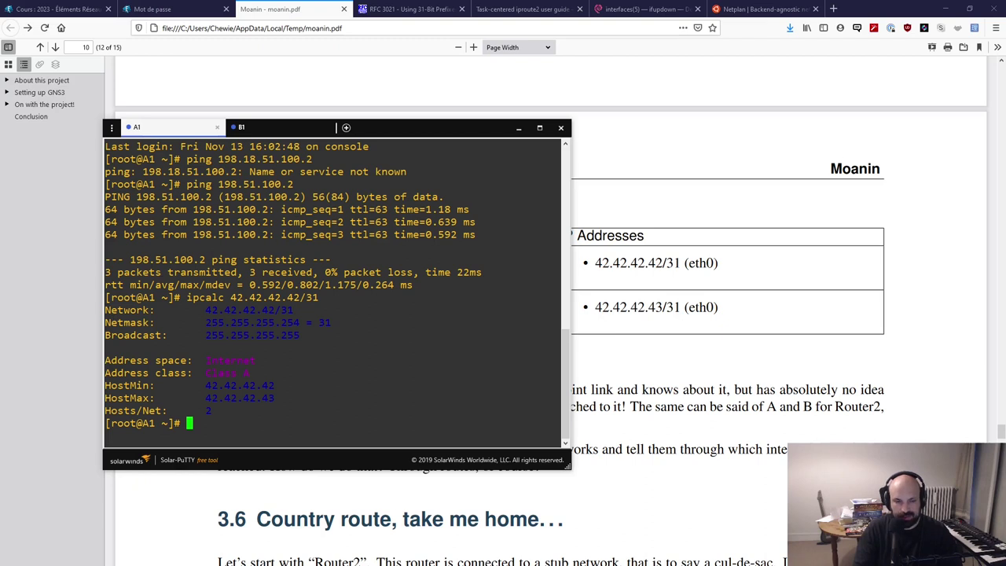
- Return to the browser, search the web for "convert prefix length to subnet mask" and open Calculator.net's IP Subnet Calculator
left_click(672, 341)
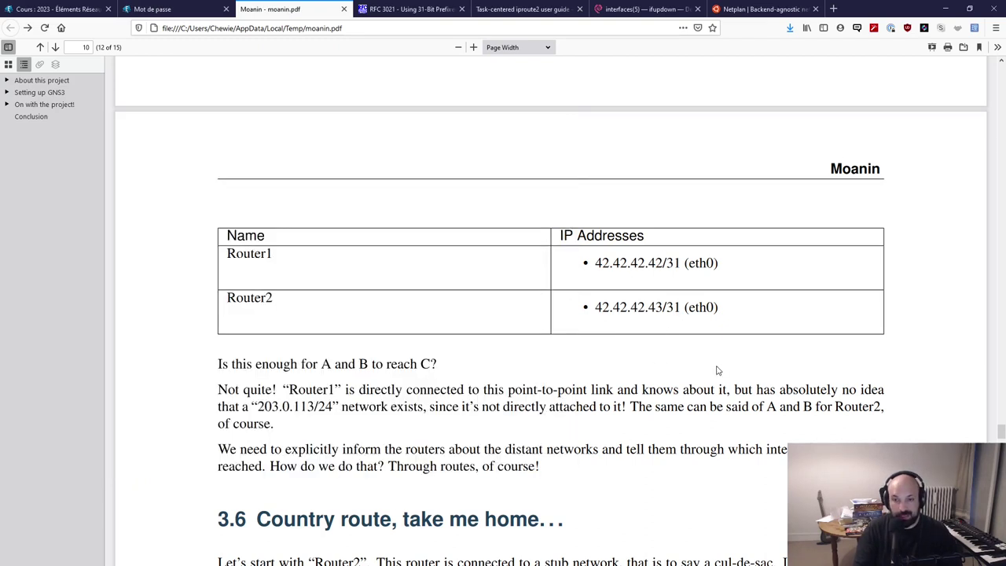
key("ctrl+t")
type("convert ")
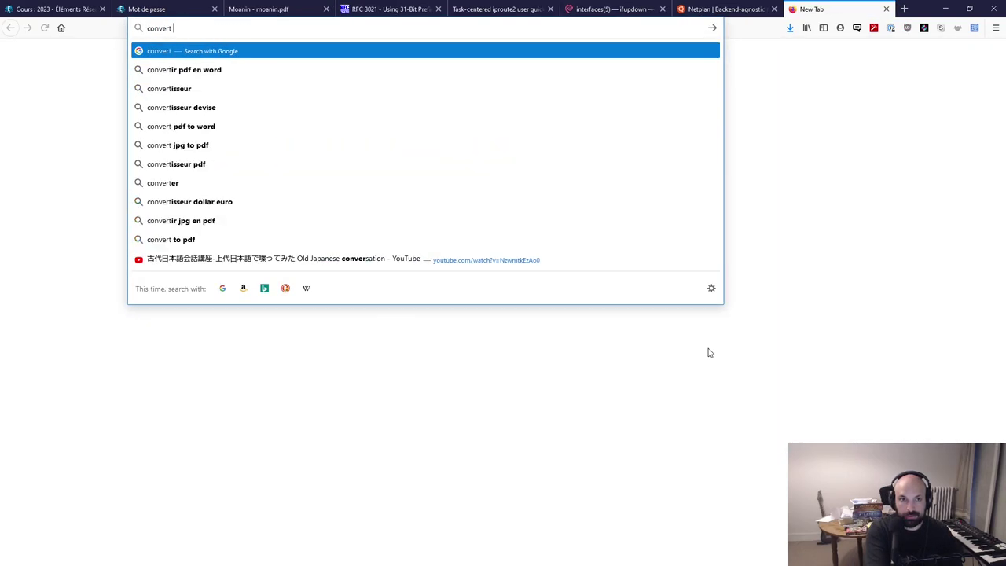
type("prefix length to subnet mask")
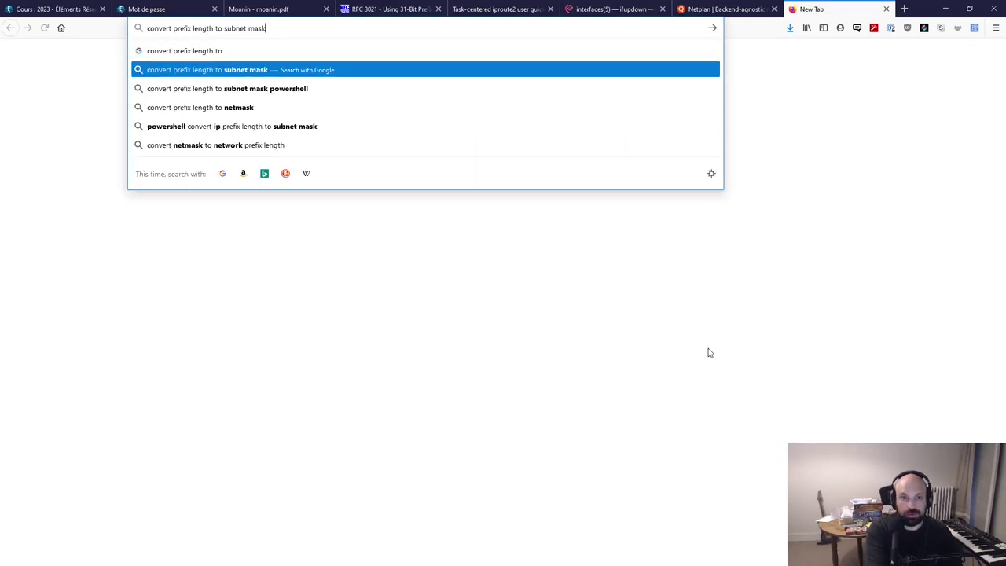
key("Return")
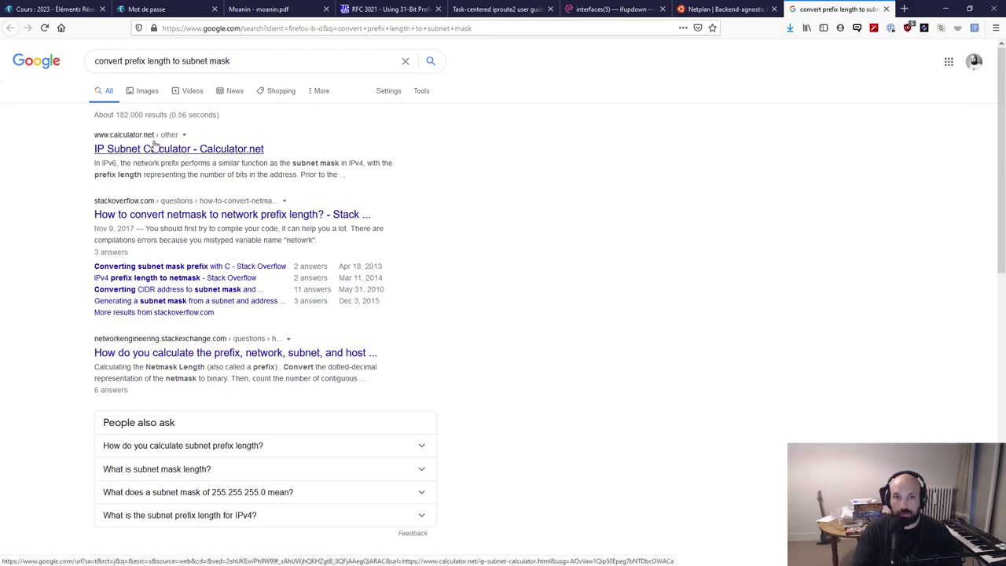
left_click(155, 145)
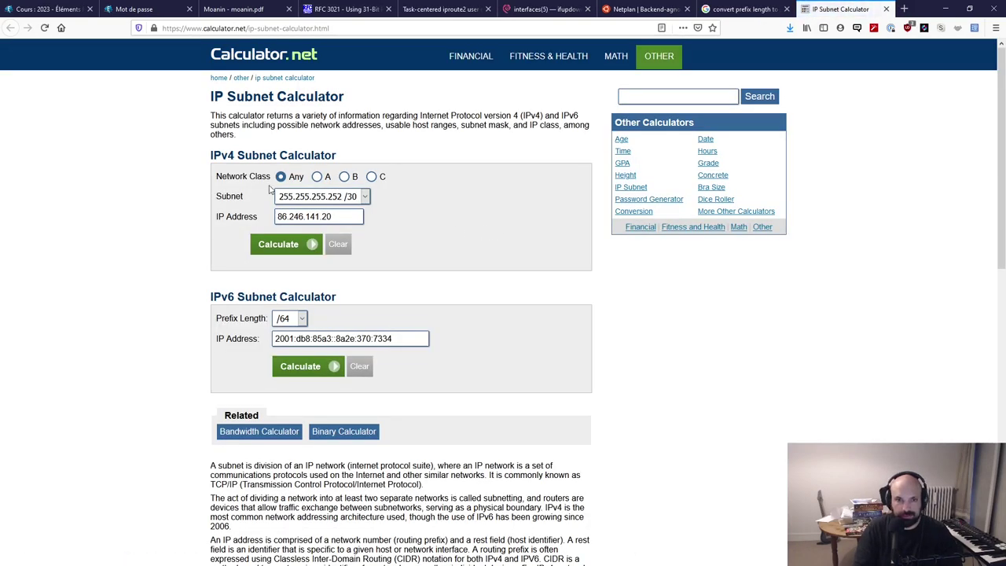
- Calculate the IPv4 subnet for IP address 42.42.42.42 with the subnet 255.255.255.254 /31
left_click(319, 200)
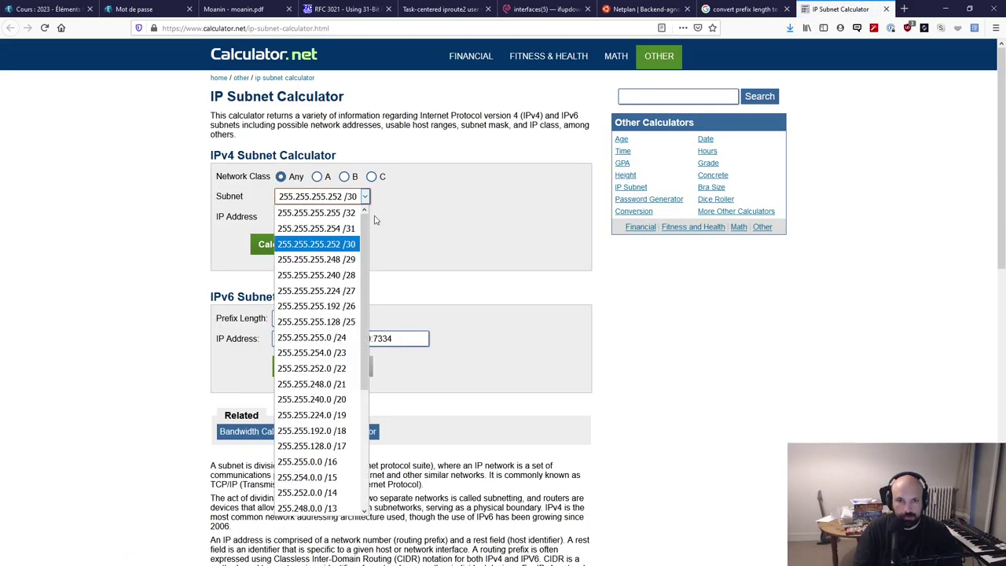
left_click(345, 233)
left_click(351, 218)
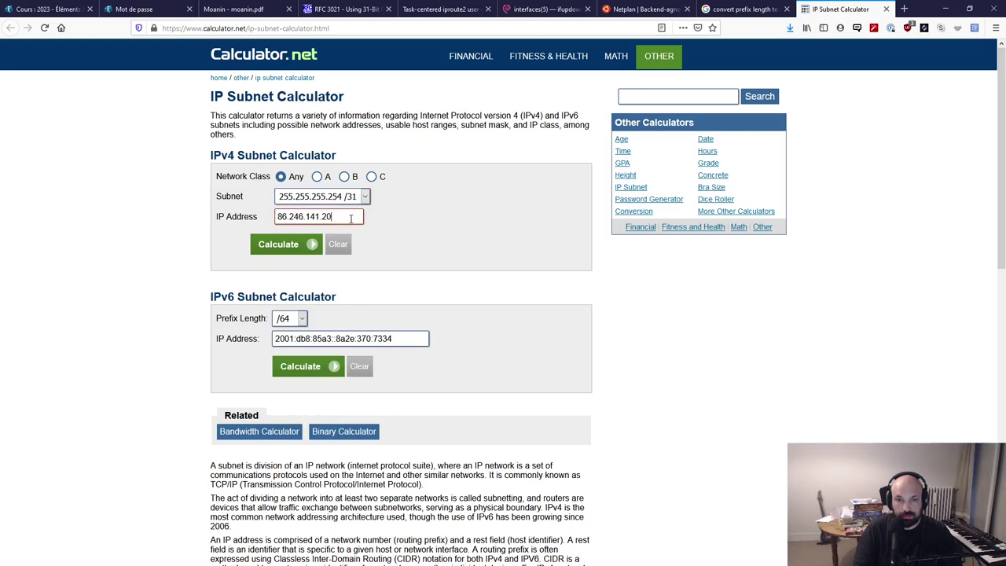
key("ctrl+a")
type("424242424")
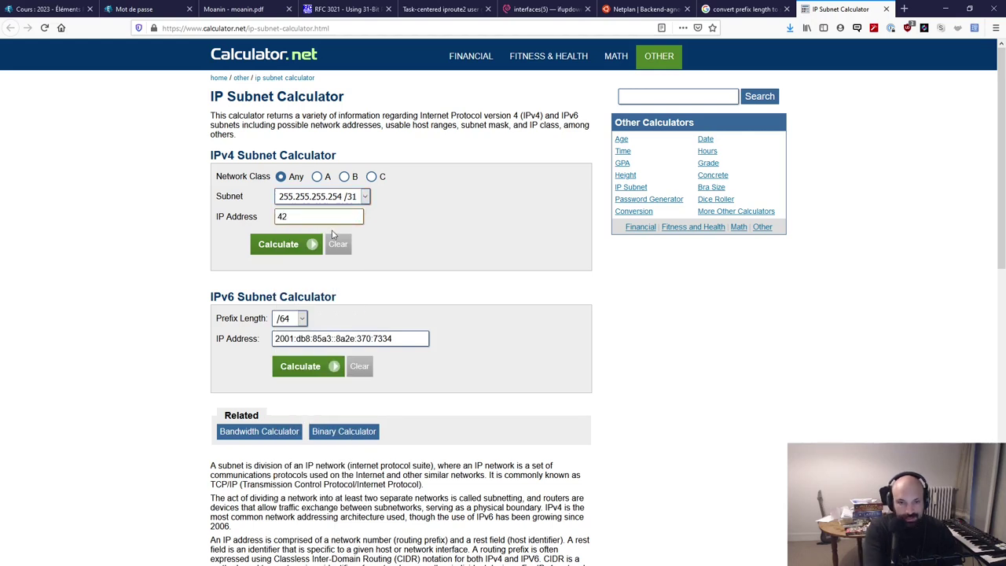
key("ctrl+a")
type("42.42.42.42")
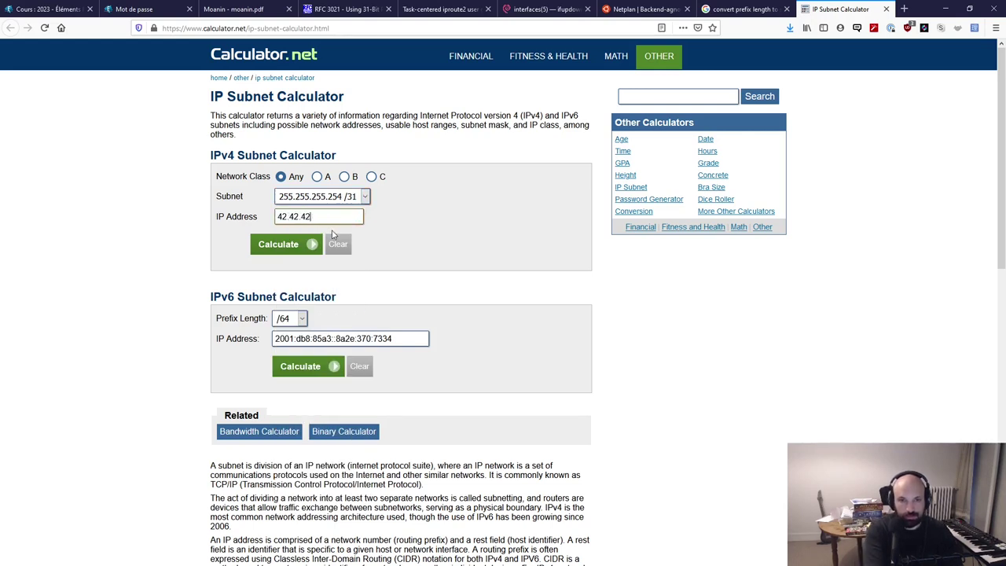
left_click(275, 247)
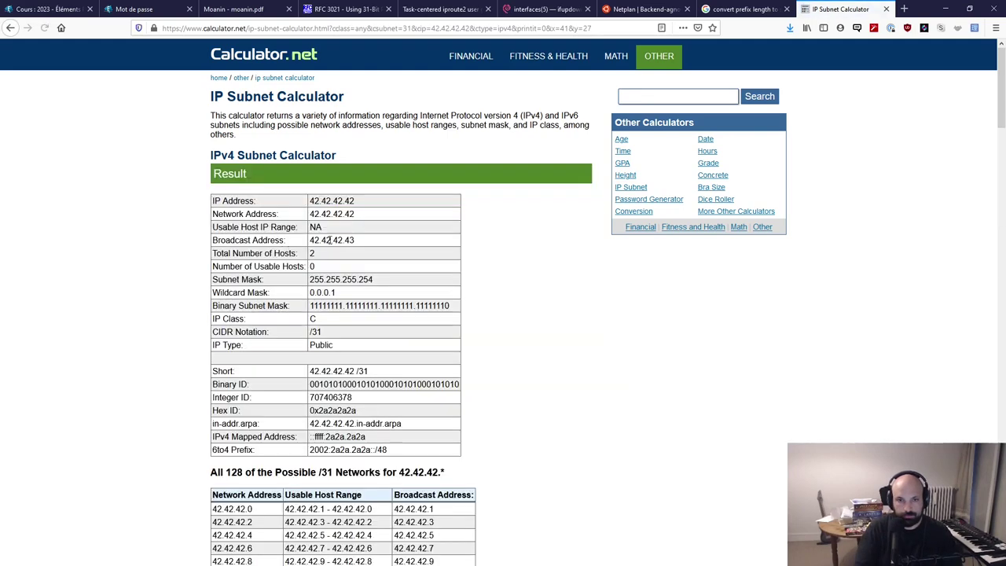
- Examine the calculator's result table and the list of possible /31 networks, and close the calculator to get back to the search query
left_click_drag(328, 206, 539, 400)
left_click(530, 371)
middle_click(530, 330)
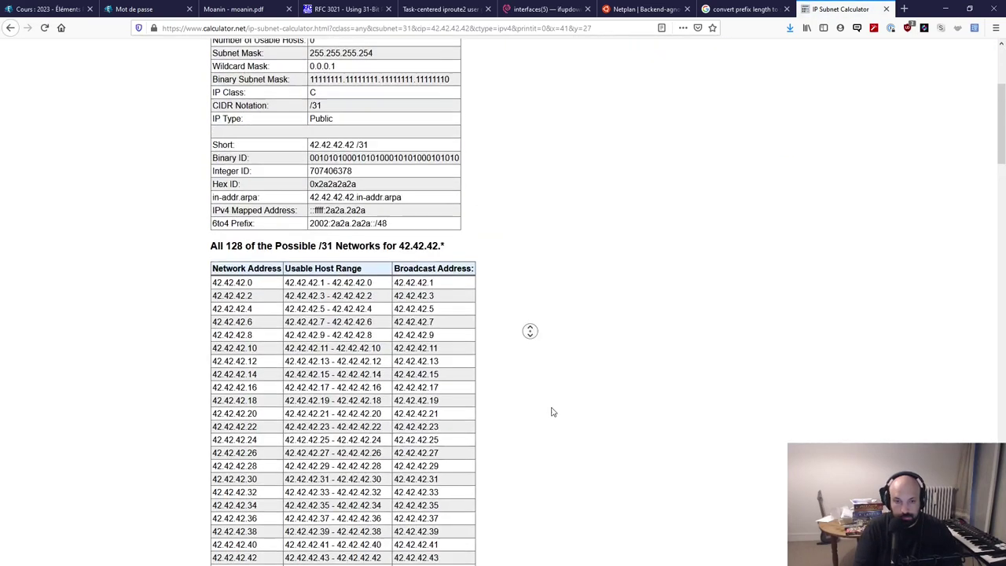
middle_click(590, 458)
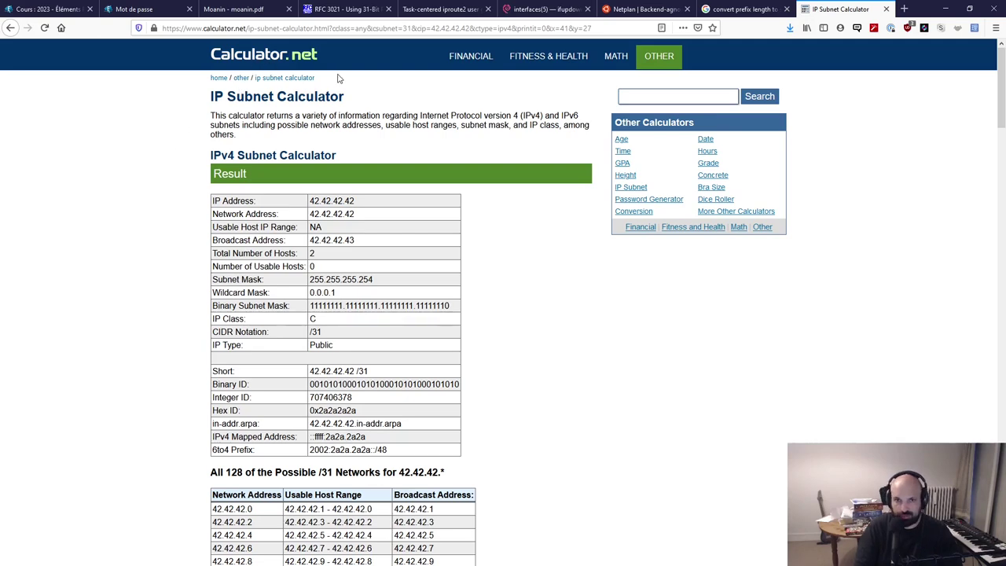
key("ctrl+a")
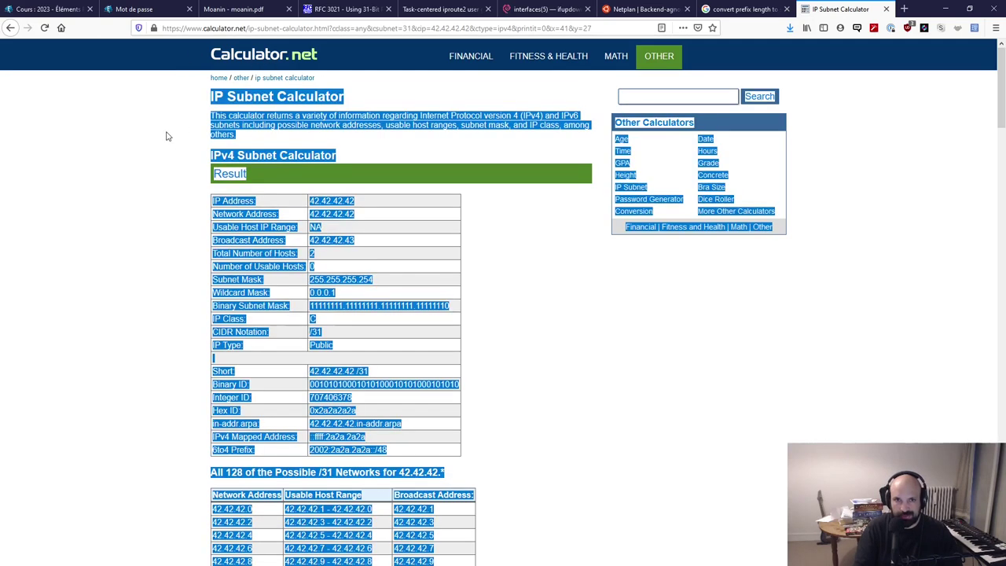
left_click(169, 137)
middle_click(832, 11)
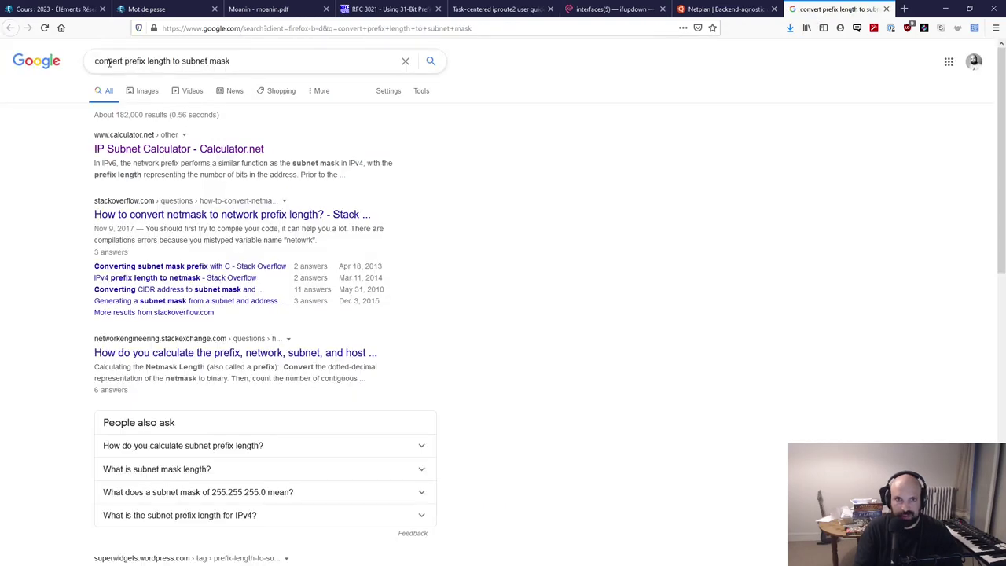
triple_click(303, 62)
left_click(568, 223)
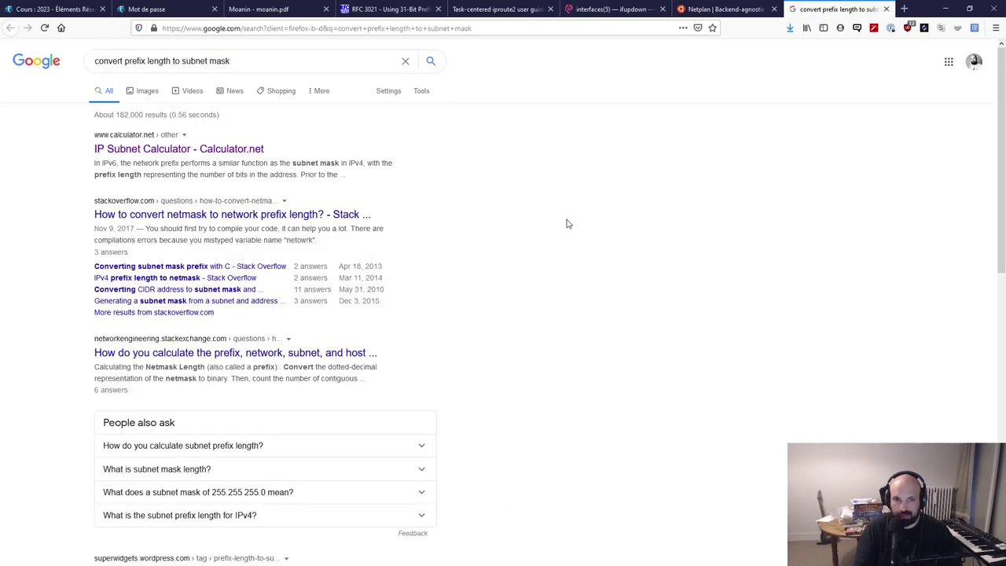
- Skim the web search results for converting a prefix length to a subnet mask and close the results page
middle_click(495, 159)
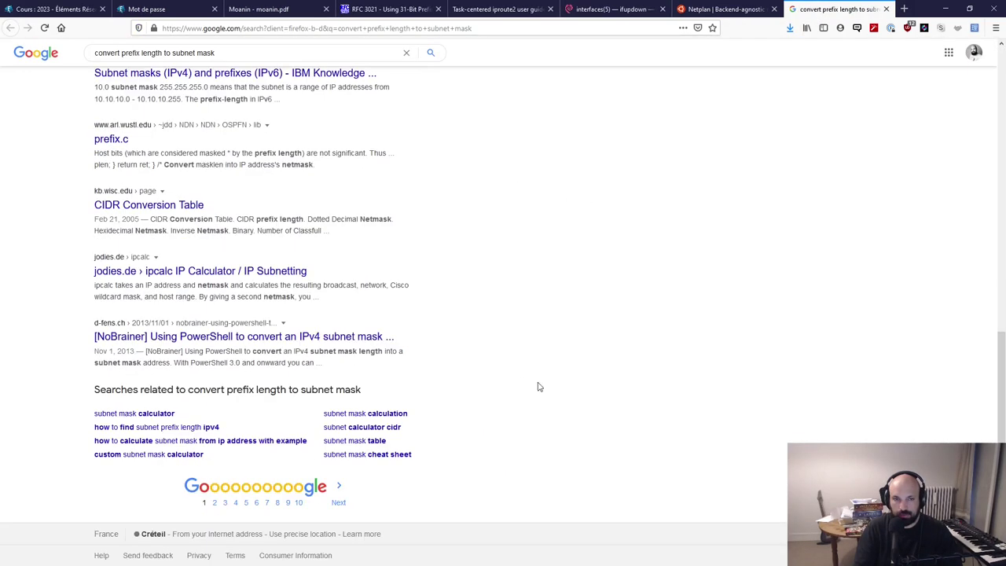
middle_click(539, 384)
middle_click(492, 126)
middle_click(454, 358)
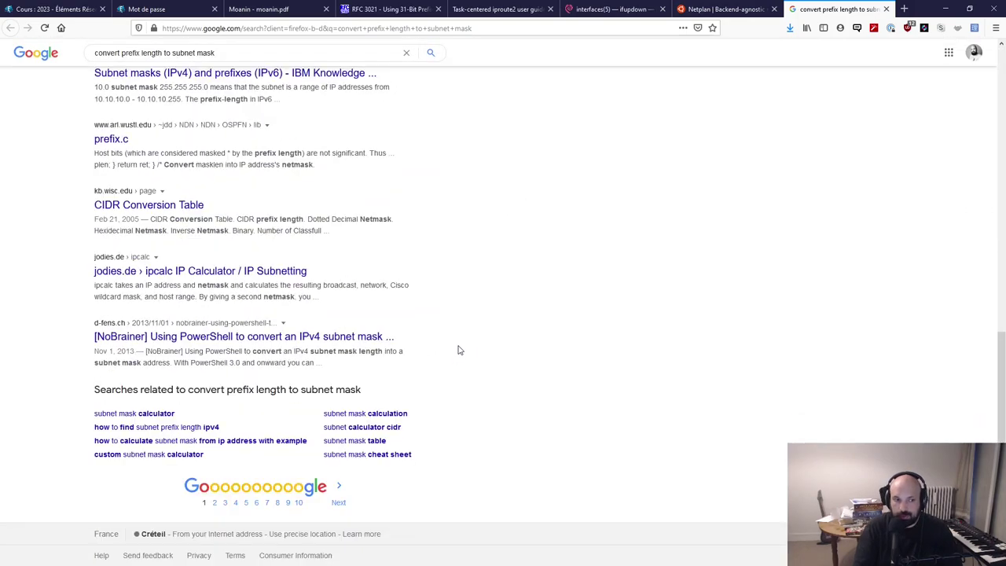
middle_click(538, 403)
middle_click(529, 288)
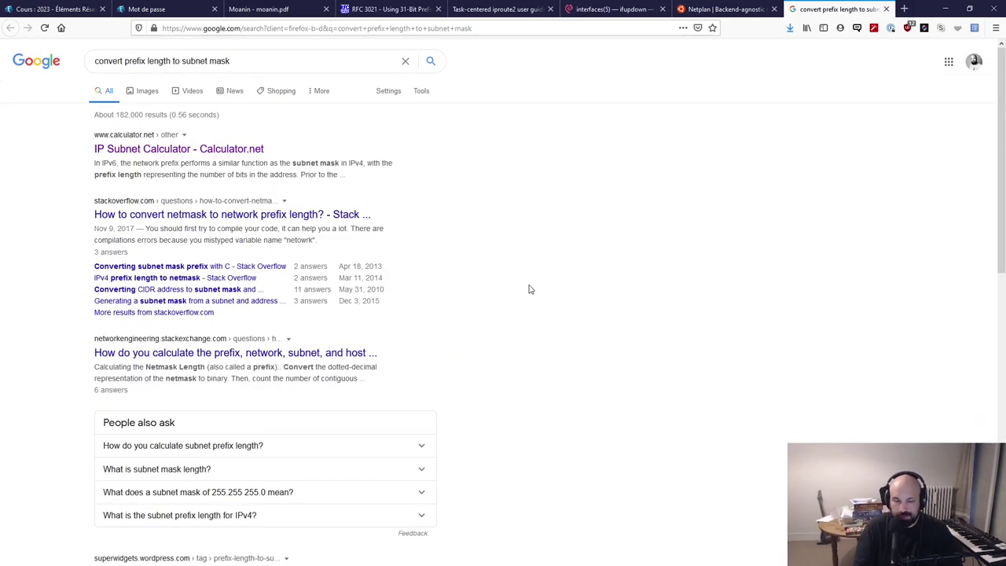
middle_click(515, 85)
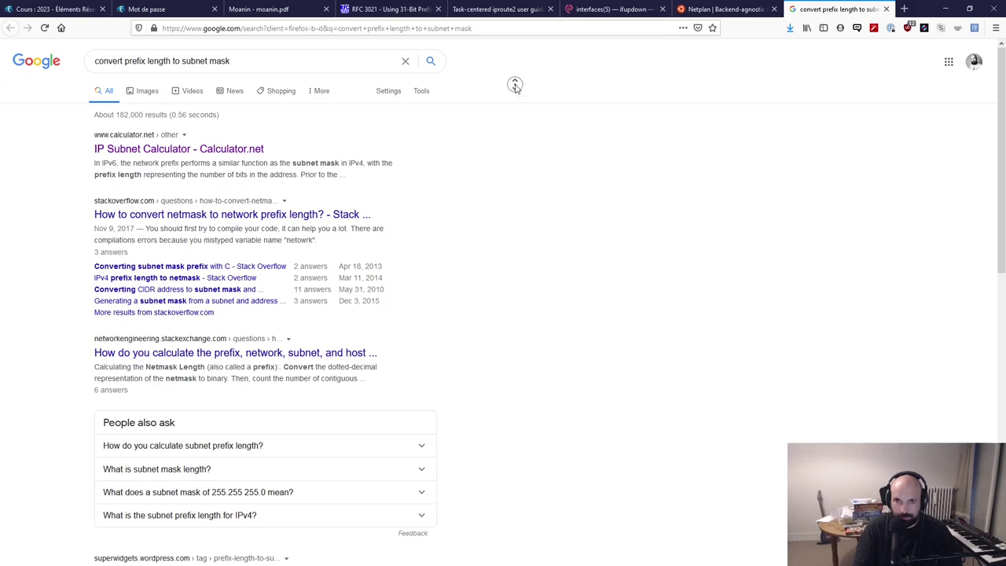
middle_click(520, 422)
middle_click(512, 242)
key("ctrl+w")
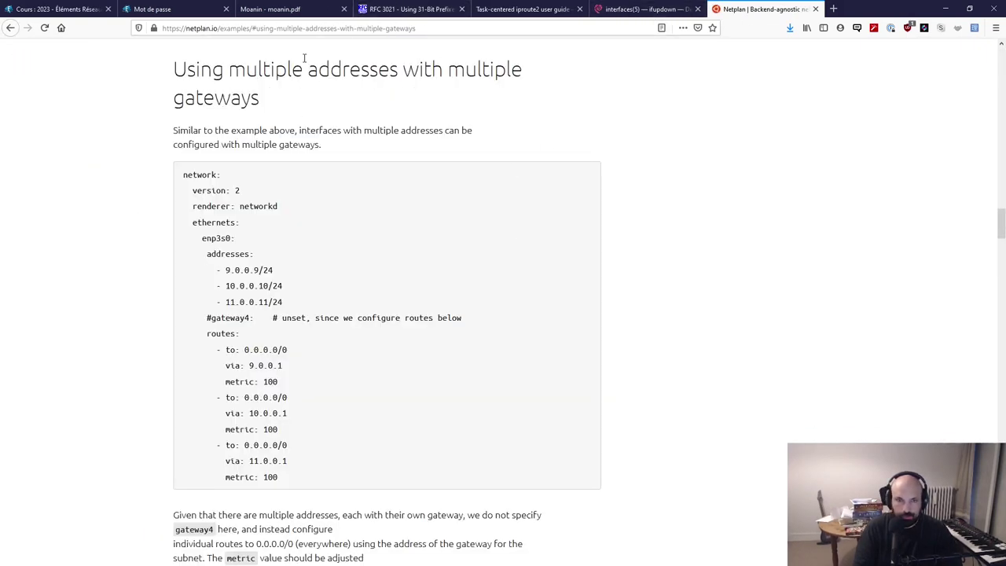
- Return to moanin.pdf, examine the eth0 addresses for Router1 and Router2, and compare them with the GNS3 topology
left_click(304, 9)
left_click_drag(594, 262, 681, 263)
left_click(682, 262)
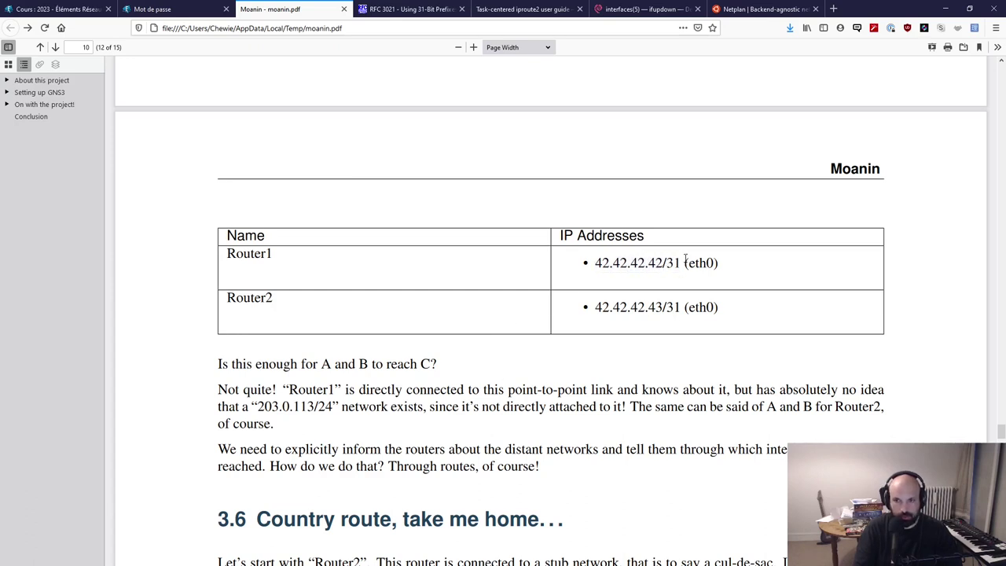
left_click_drag(719, 308, 226, 298)
left_click(225, 392)
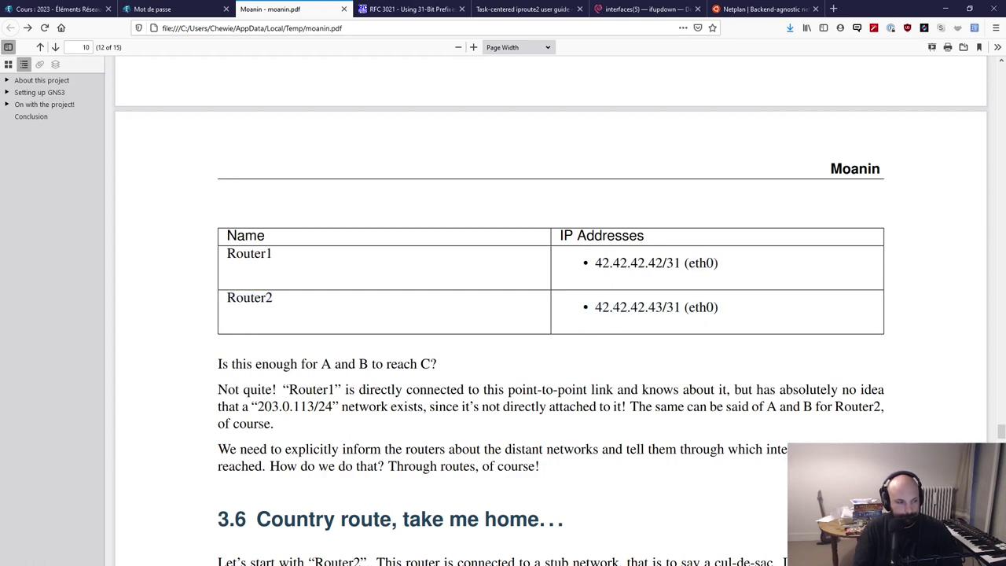
key("alt+Tab")
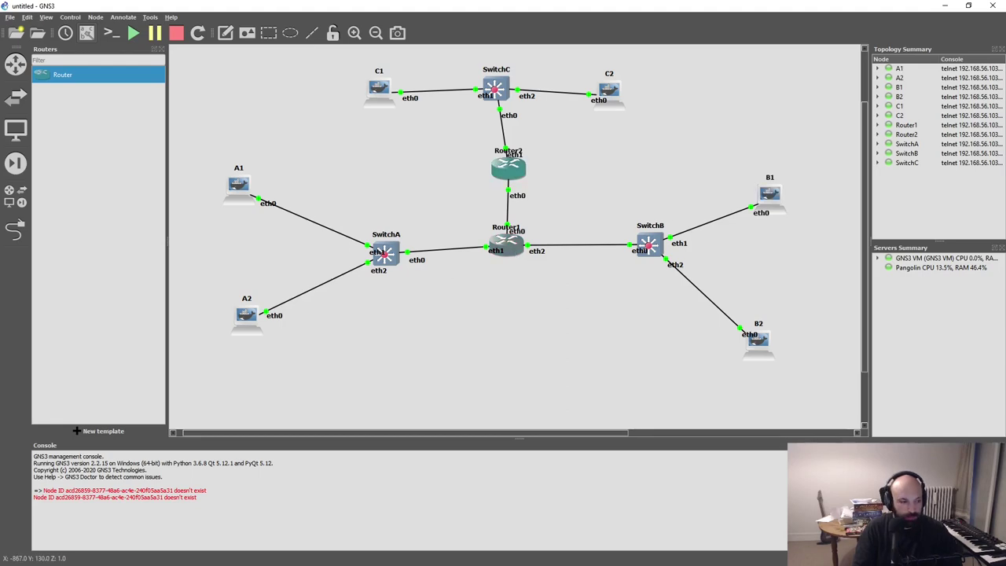
key("alt+Tab")
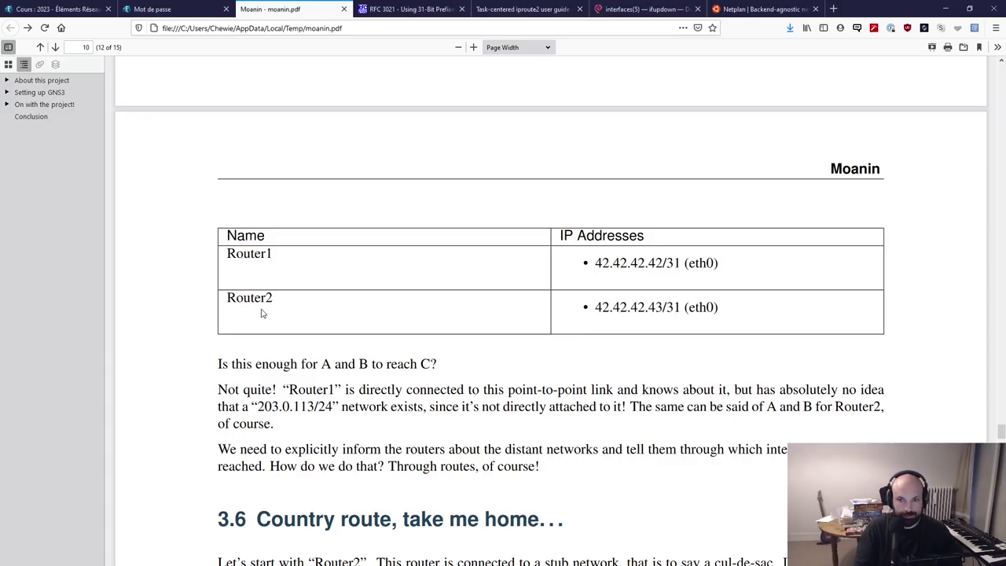
key("alt+Tab")
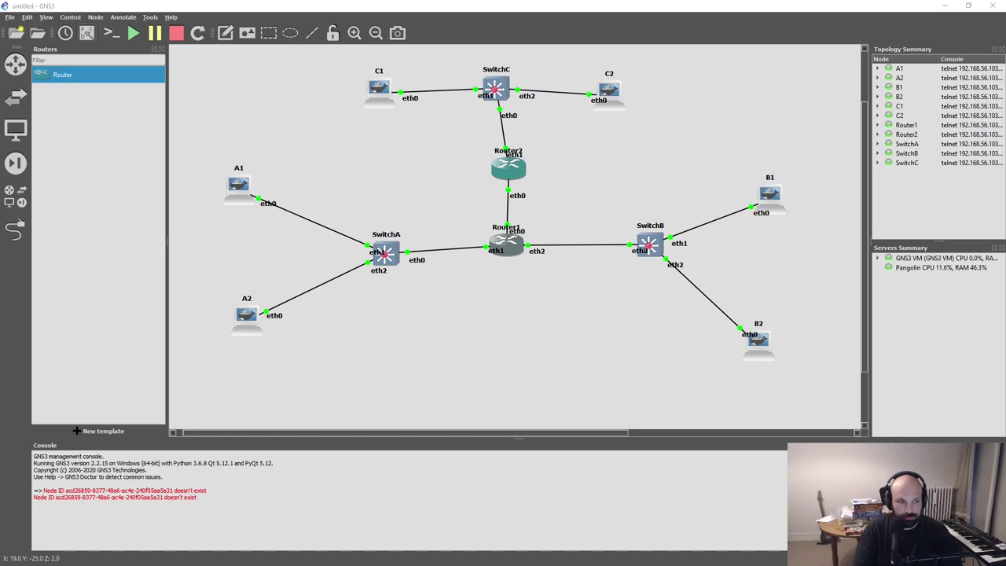
- Switch to the Router1 console in Solar-PuTTY and open /etc/network/interfaces in vim
key("alt+Tab")
type("vim /e")
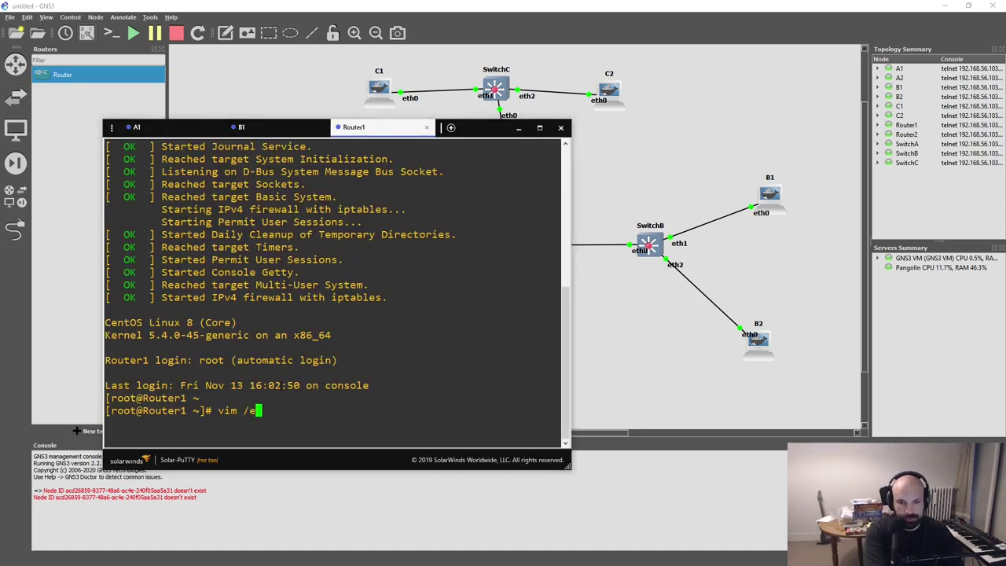
type("tc")
key("BackSpace")
key("BackSpace")
type("tc")
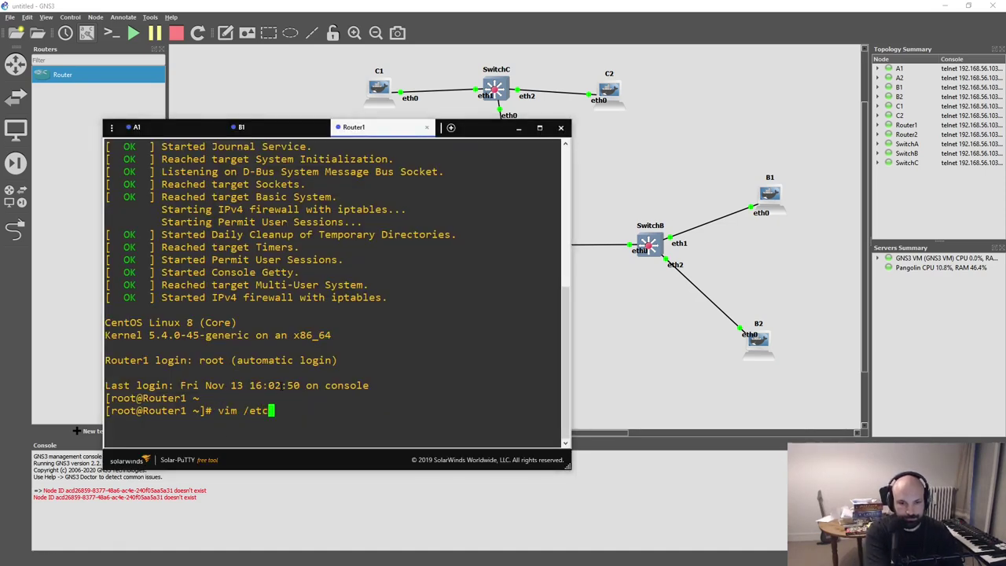
type("/network/interfaces")
key("Return")
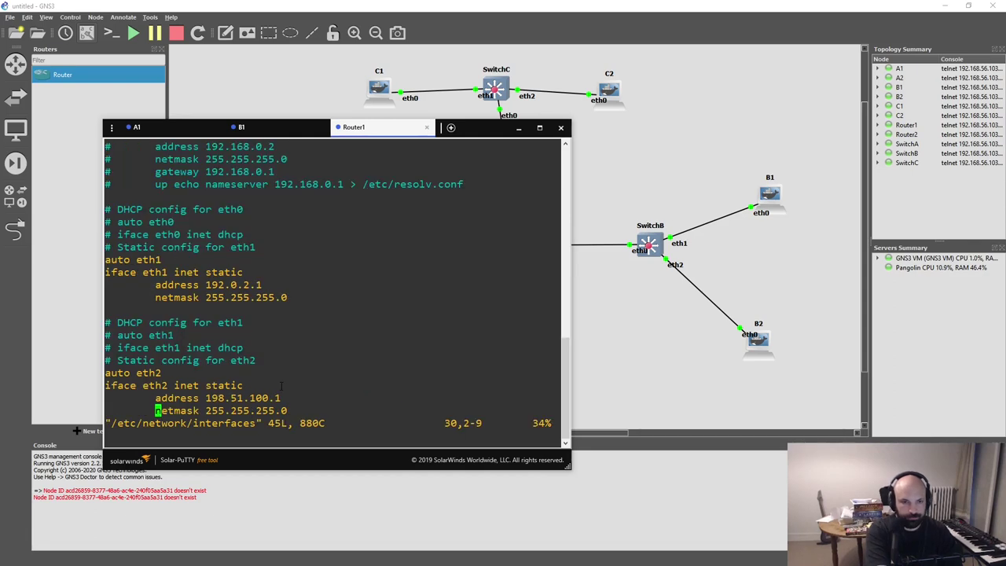
- Uncomment the whole static eth0 block in Router1's interfaces file, from the auto eth0 line through the nameserver line
key("Down")
key("Up")
key("Up")
key("Up")
key("Up")
key("Up")
key("Up")
key("Up")
key("Up")
key("Up")
key("Up")
key("Up")
key("Up")
key("Up")
key("Up")
key("Up")
key("Up")
key("Up")
key("Up")
key("Up")
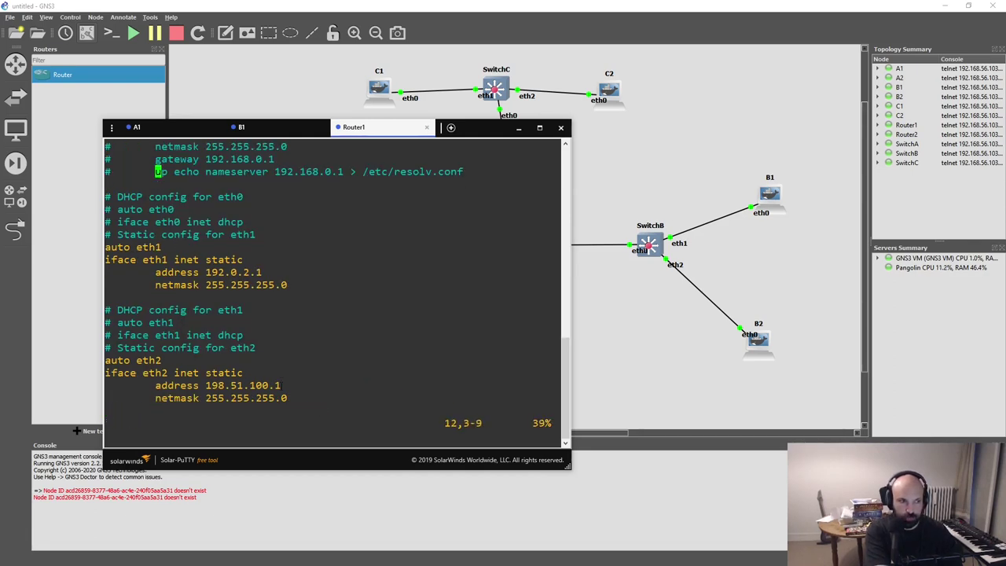
key("Up")
key("Up")
key("Up")
key("Up")
key("Up")
key("Up")
key("Up")
key("Up")
key("Up")
key("Up")
key("Up")
key("Down")
key("Down")
key("Down")
key("Down")
key("Down")
key("Down")
key("Down")
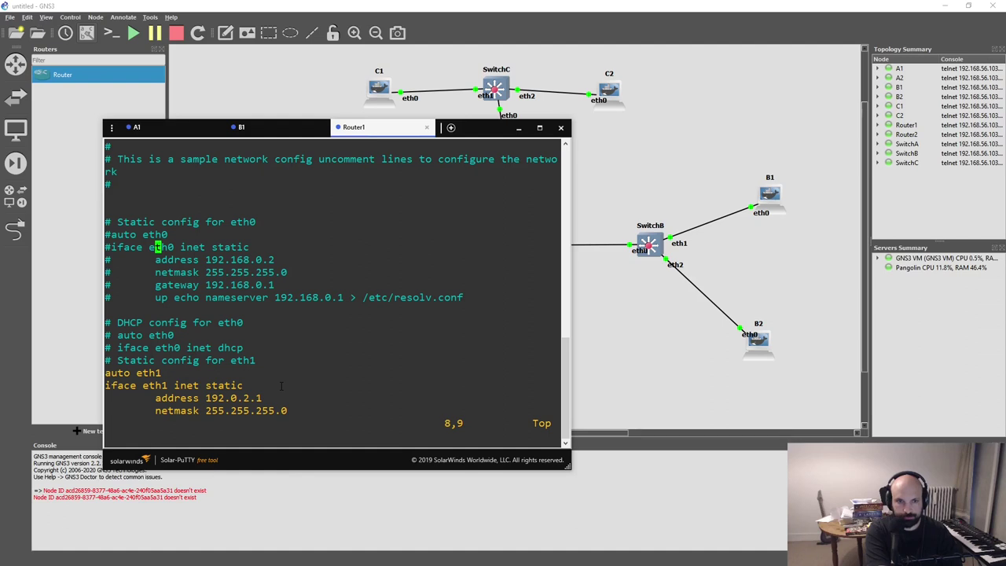
key("Up")
key("ctrl+v")
key("Escape")
key("0")
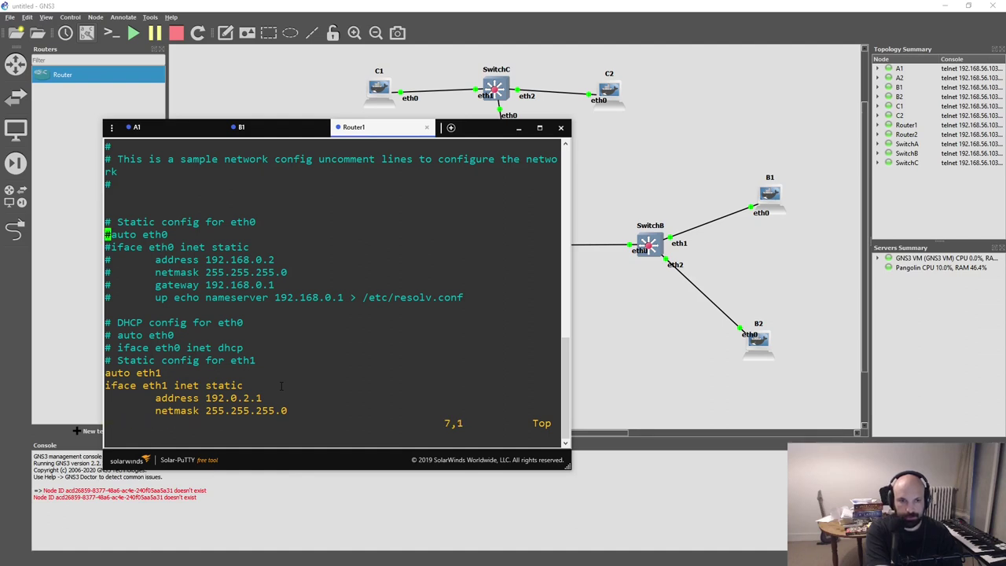
key("ctrl+v")
key("Down")
key("Down")
key("Down")
key("Down")
key("x")
key("Down")
key("Down")
key("Down")
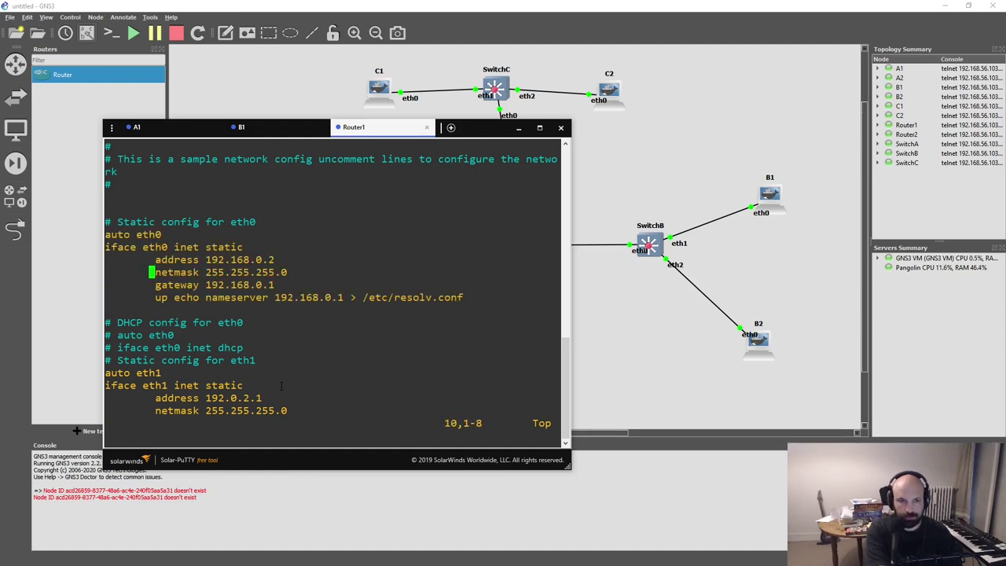
- Delete the gateway and nameserver lines from Router1's static eth0 configuration and save the interfaces file
key("shift+v")
key("Down")
type("d:w")
key("Return")
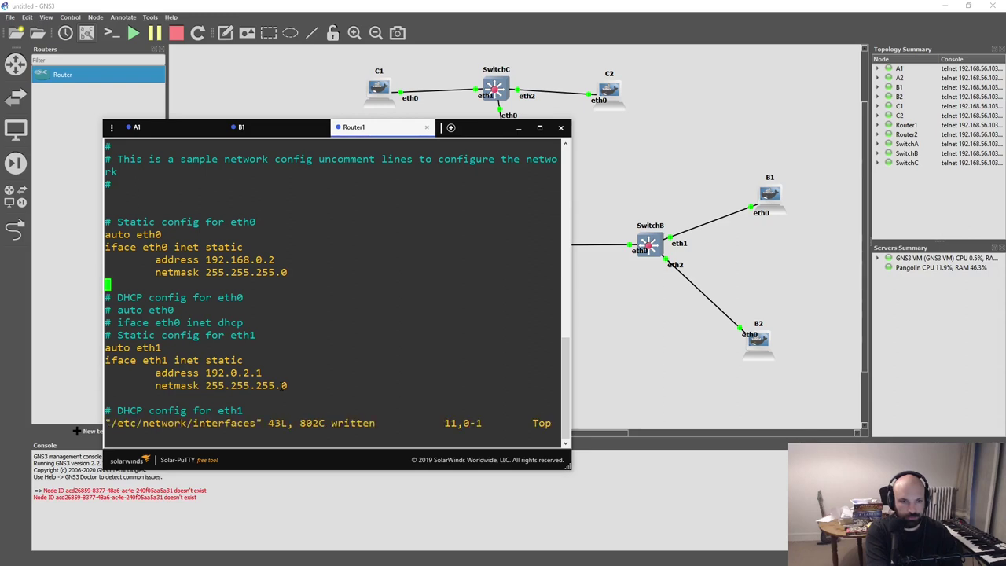
- Set Router1's static eth0 address to 42.42.42.42
key("Up")
key("Up")
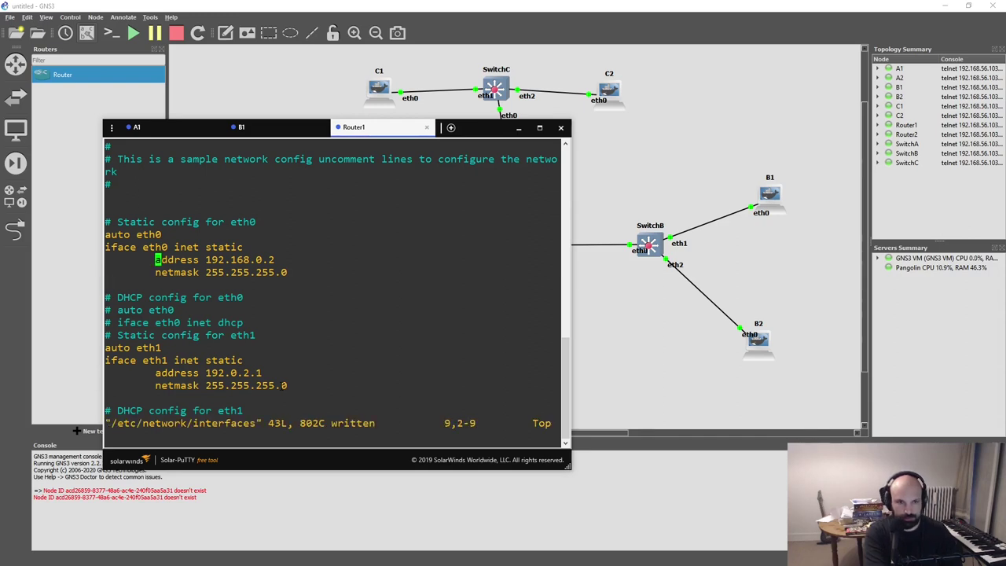
key("w")
key("w")
key("b")
key("shift+c")
type("42.42.42.42")
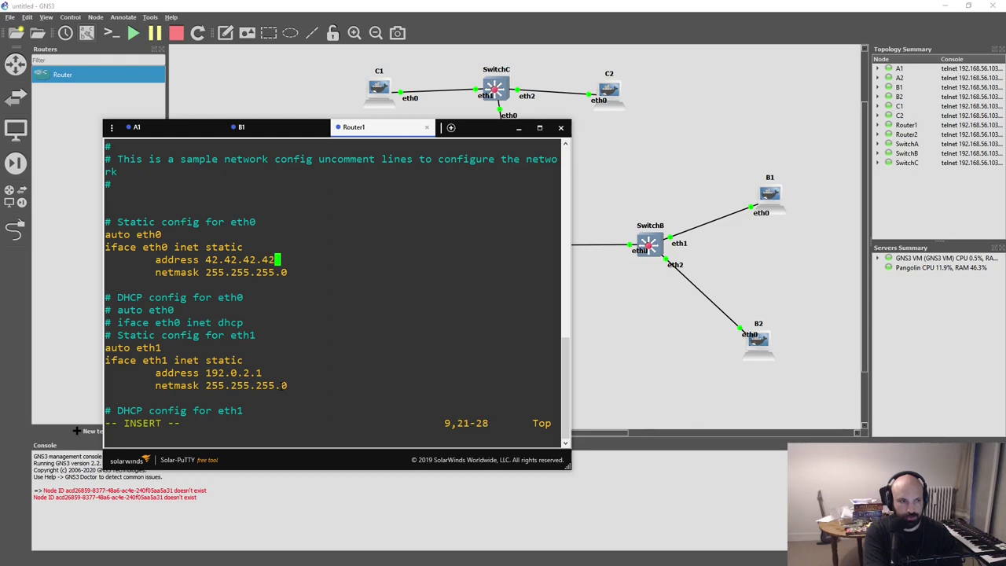
key("Escape")
- Set Router1's eth0 netmask to 255.255.255.254 and save the file
key("j")
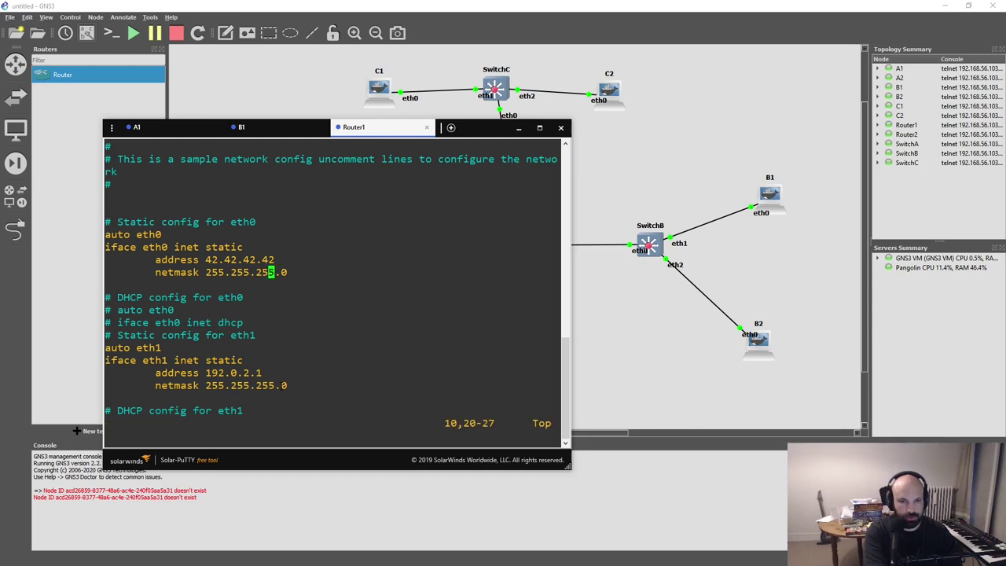
key("shift+a")
key("BackSpace")
type("254")
key("Escape")
type(":w")
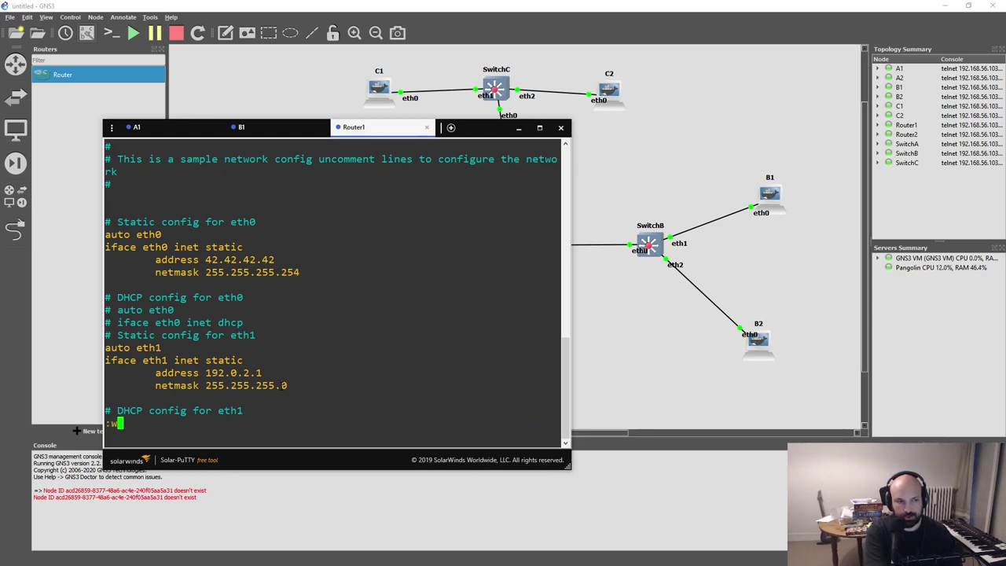
key("Return")
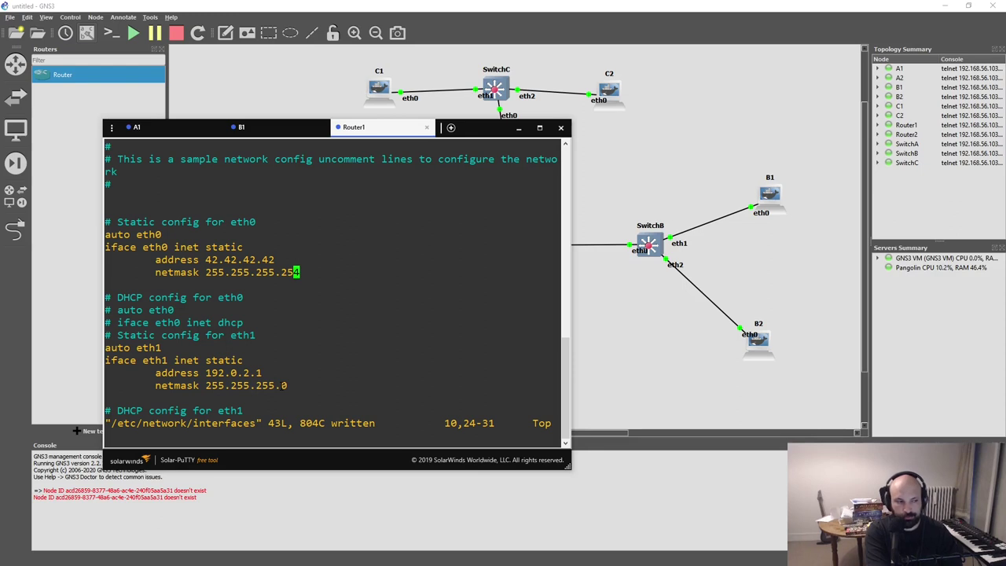
key("o")
key("Escape")
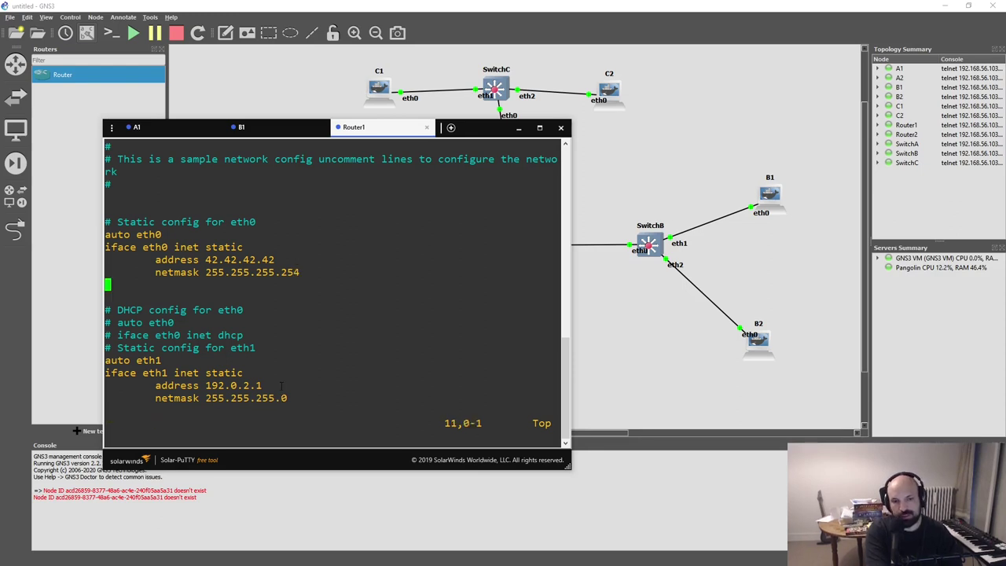
key("d")
key("d")
- Save Router1's interfaces file and exit the editor
type(":w")
key("Return")
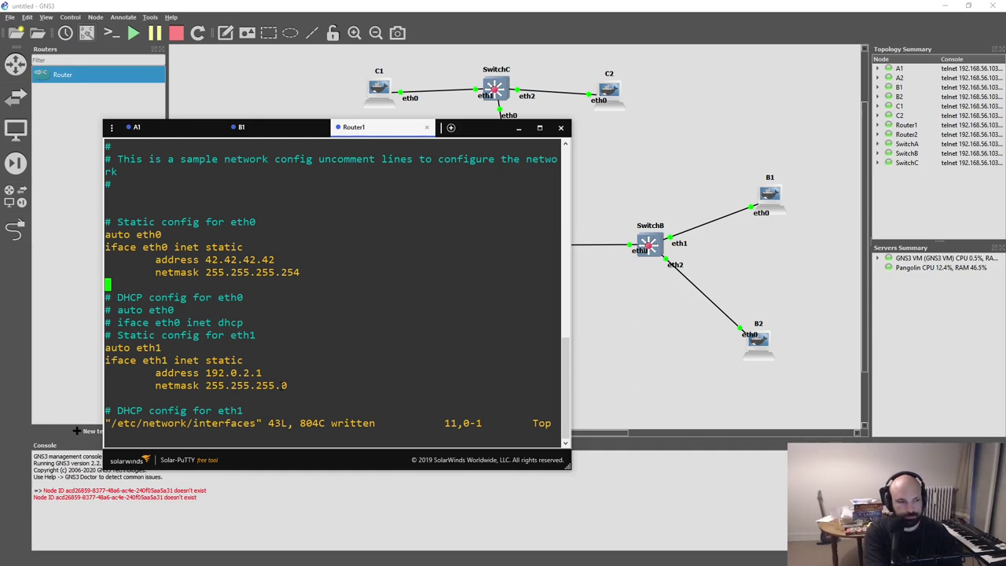
type(":wq")
key("Return")
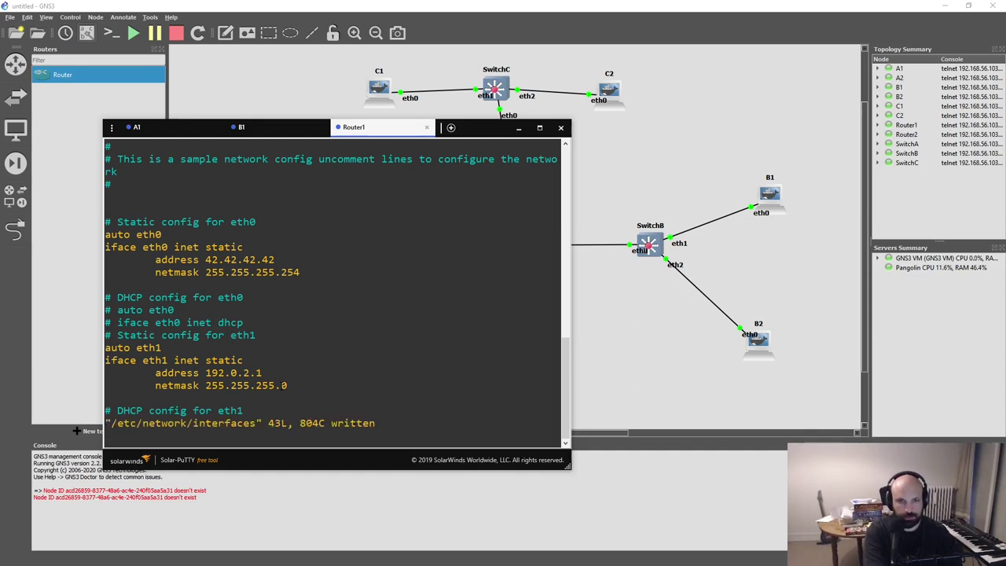
- Open Router2's console and edit /etc/network/interfaces in vim
left_click(665, 342)
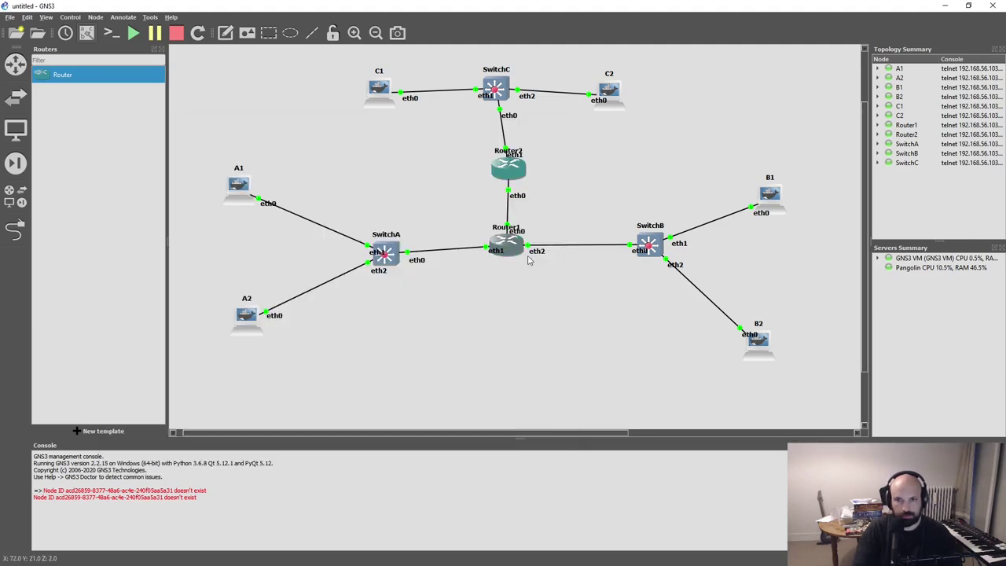
double_click(501, 171)
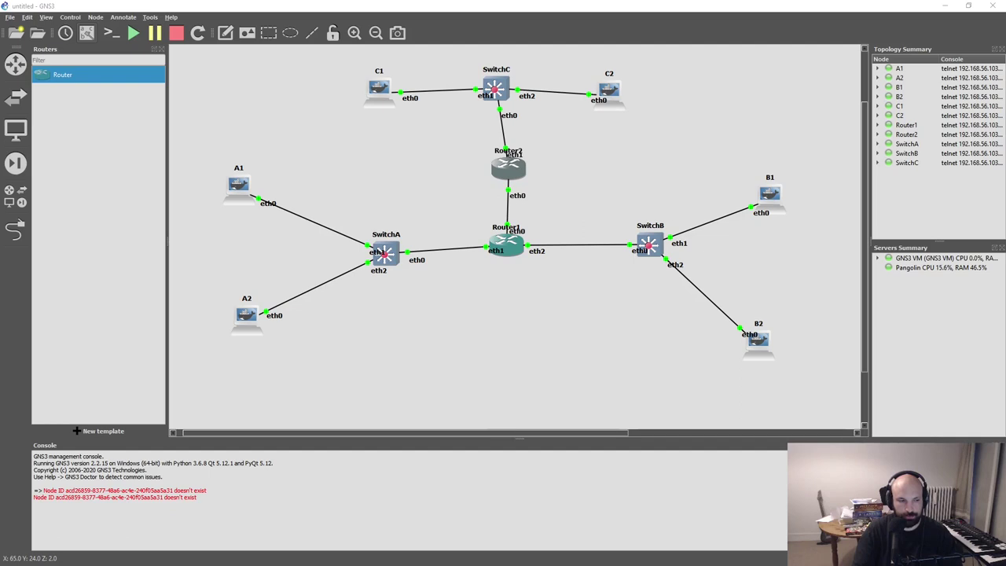
type("vim /etc/")
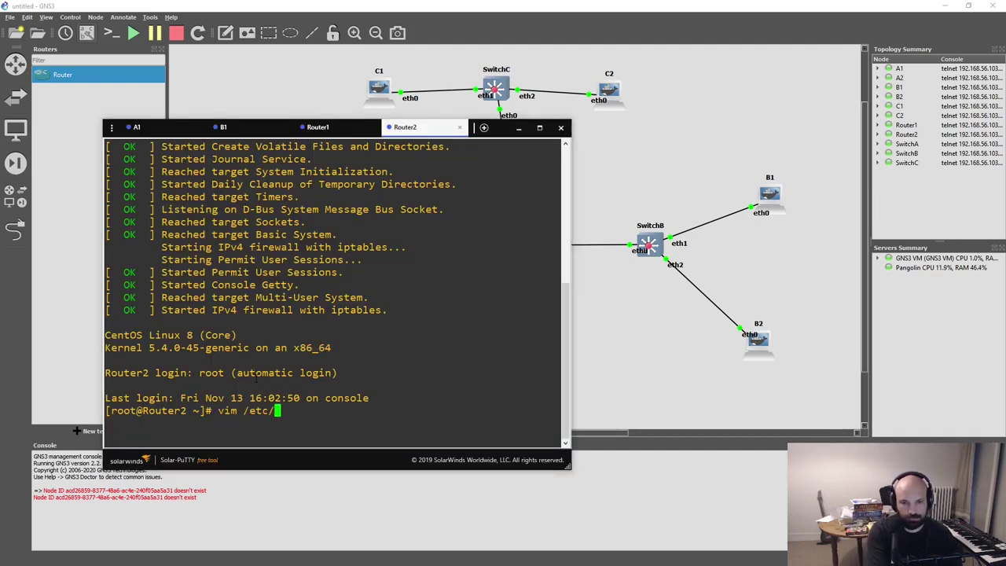
type("network/interfaces")
key("Return")
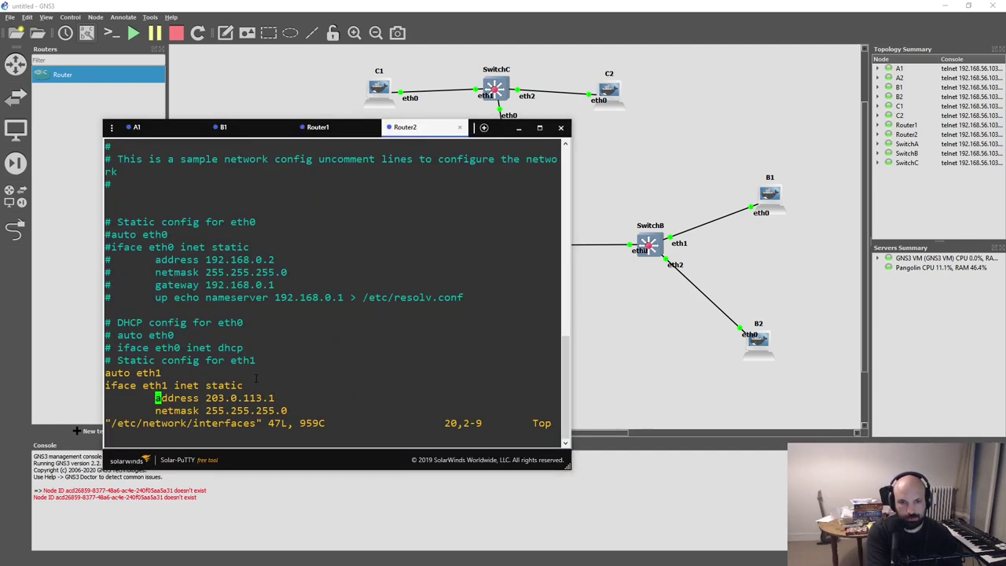
- Uncomment the whole static eth0 block in Router2's interfaces file
key("Up")
key("Up")
key("Up")
key("Up")
key("Up")
key("Up")
key("Up")
key("Up")
key("Up")
key("Up")
key("Up")
key("Up")
key("Up")
key("Up")
key("Down")
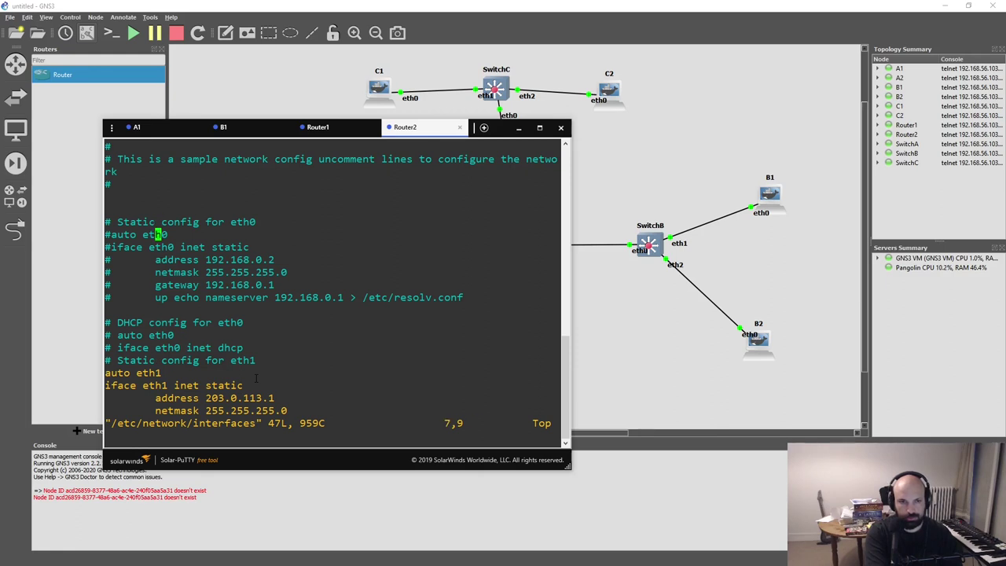
key("Up")
key("Home")
key("Down")
key("ctrl+v")
key("Down")
key("Down")
key("Down")
key("Down")
key("Down")
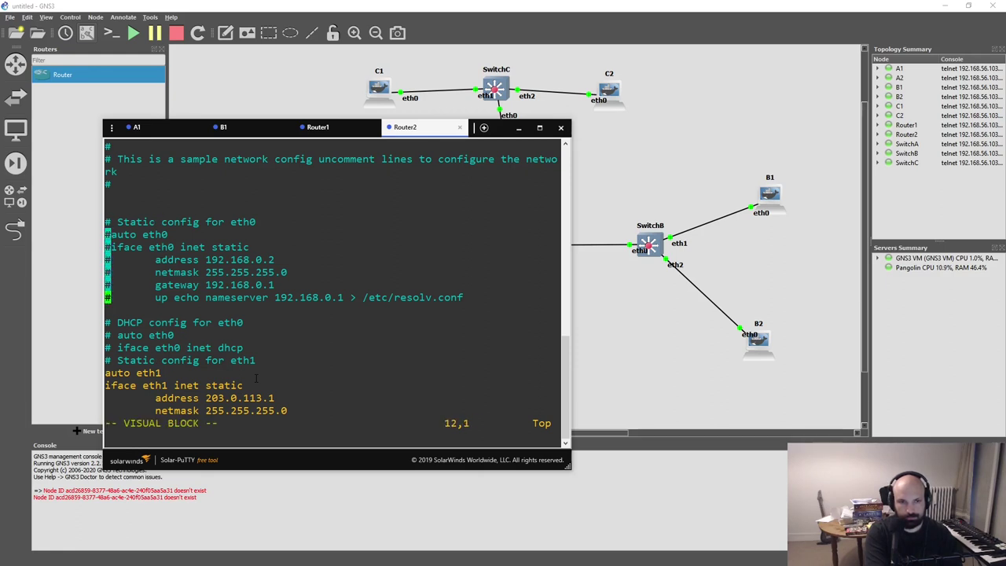
key("Down")
key("x")
- Delete the gateway and nameserver lines from Router2's static eth0 block
key("Down")
key("Down")
key("Down")
key("Down")
key("d")
key("d")
key("d")
key("d")
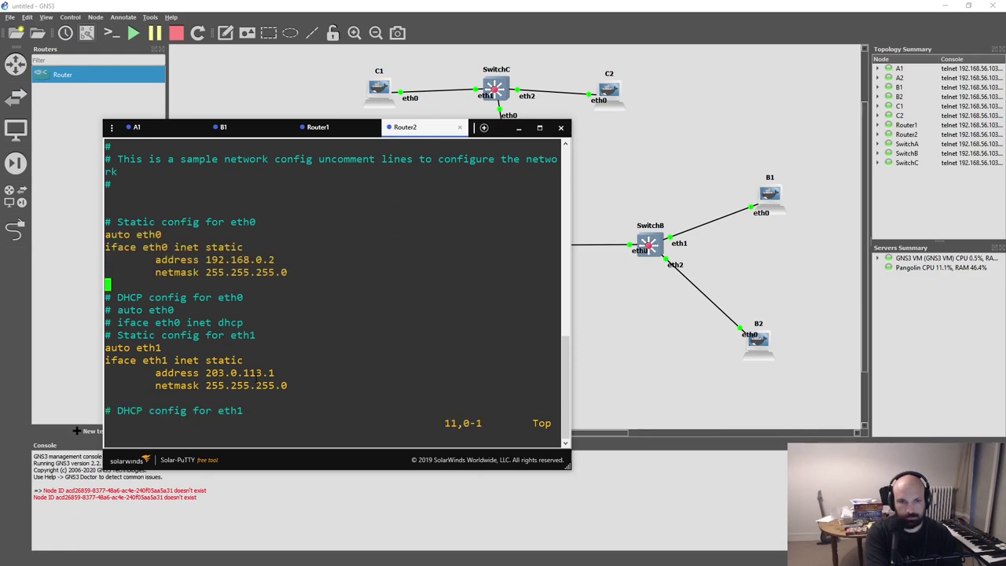
- Set Router2's static eth0 address to 42.42.42.43
key("Up")
key("Up")
key("w")
key("shift+c")
type("4")
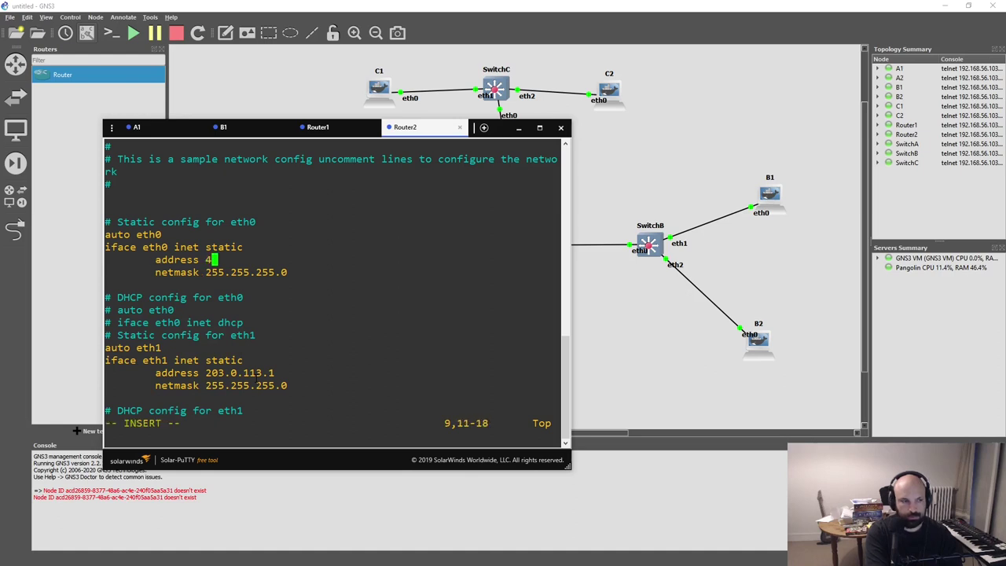
type("2.42.42.43")
key("Escape")
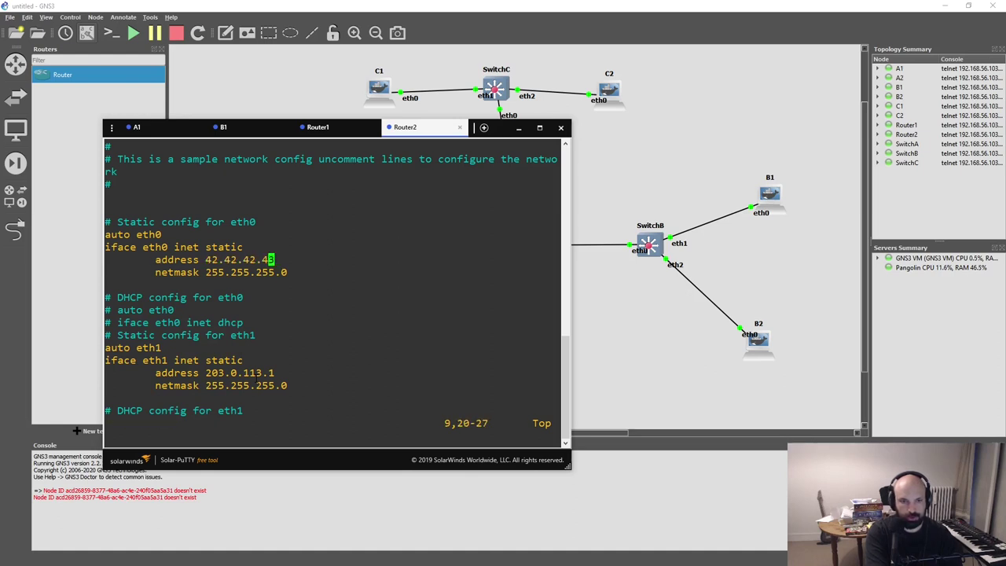
- Set Router2's eth0 netmask to 255.255.255.254 and save the interfaces file
left_click(208, 271)
key("shift+a")
key("BackSpace")
type("254")
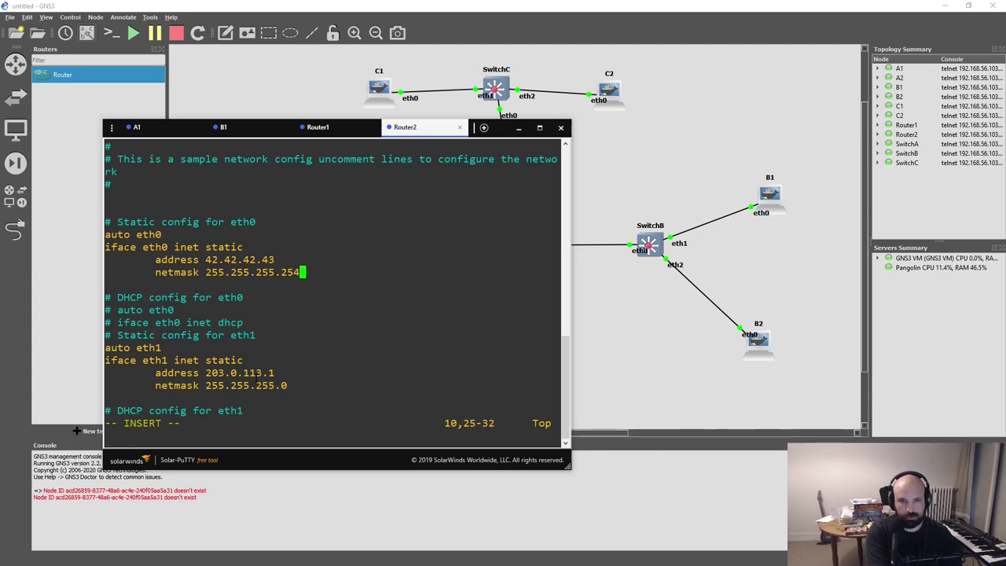
key("Escape")
type(":w")
key("Return")
- Review the static eth0 address and netmask lines in Router2's interfaces file
left_click(269, 259)
left_click(297, 272)
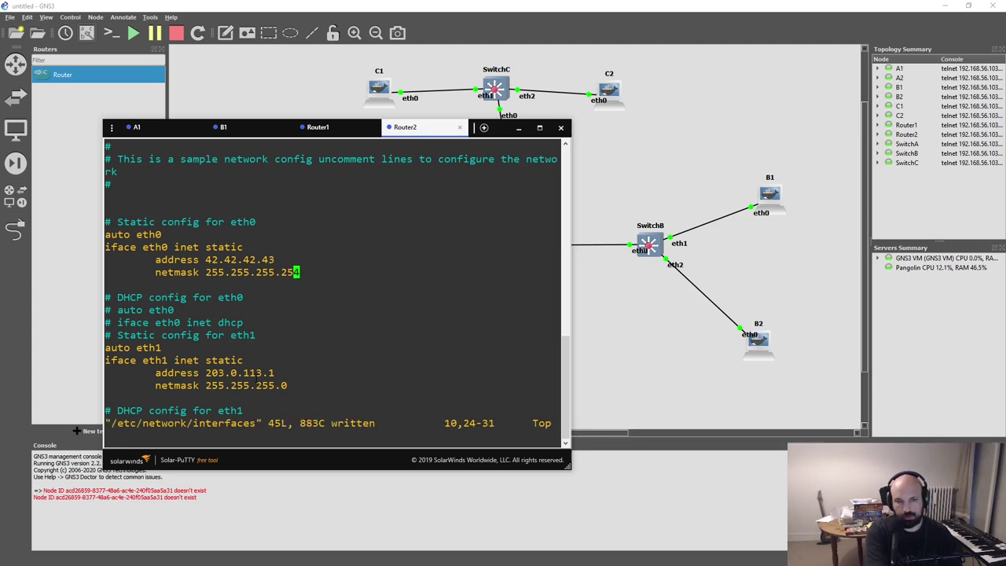
left_click(240, 247)
left_click(271, 259)
left_click(296, 272)
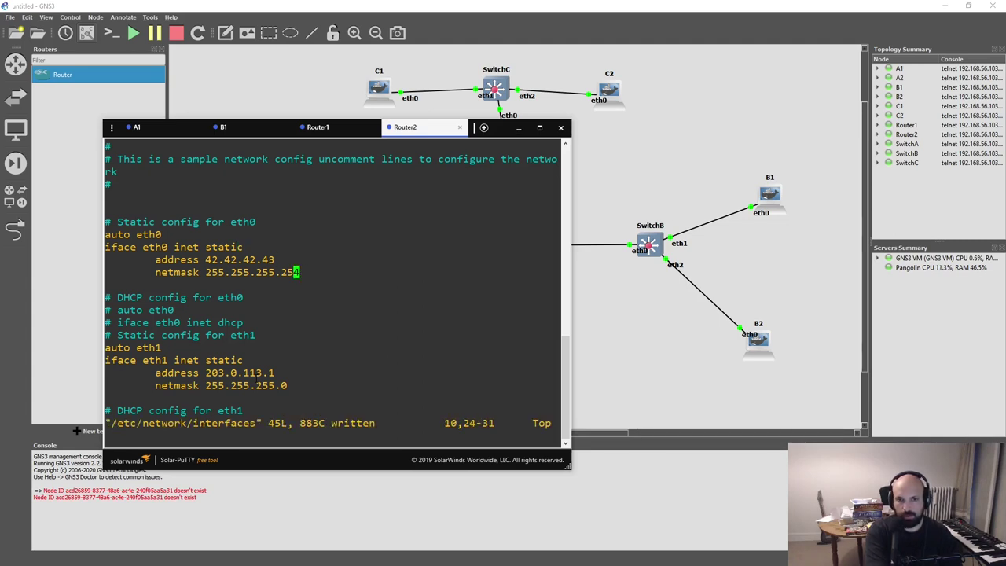
left_click(270, 259)
left_click(296, 272)
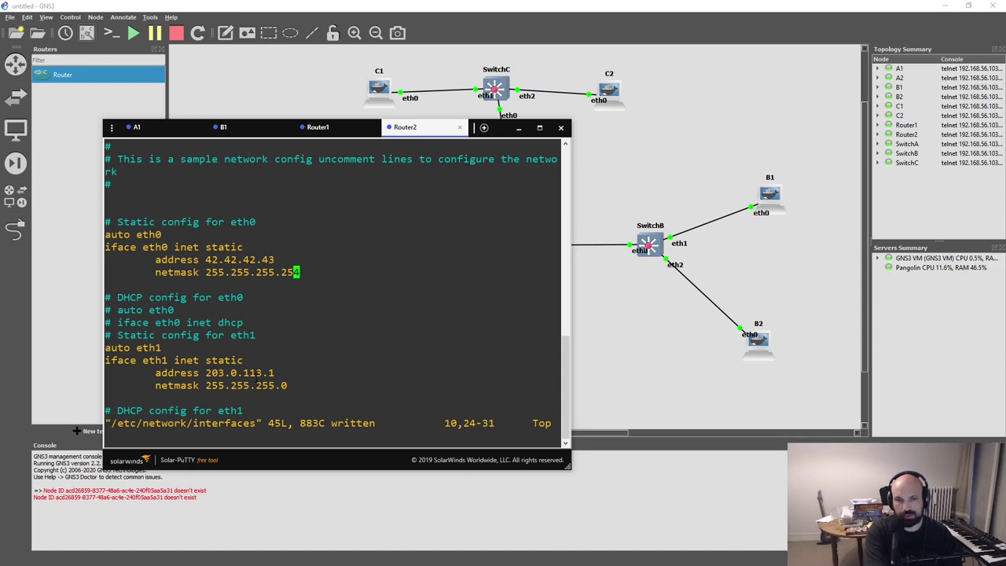
left_click(271, 259)
key("Left")
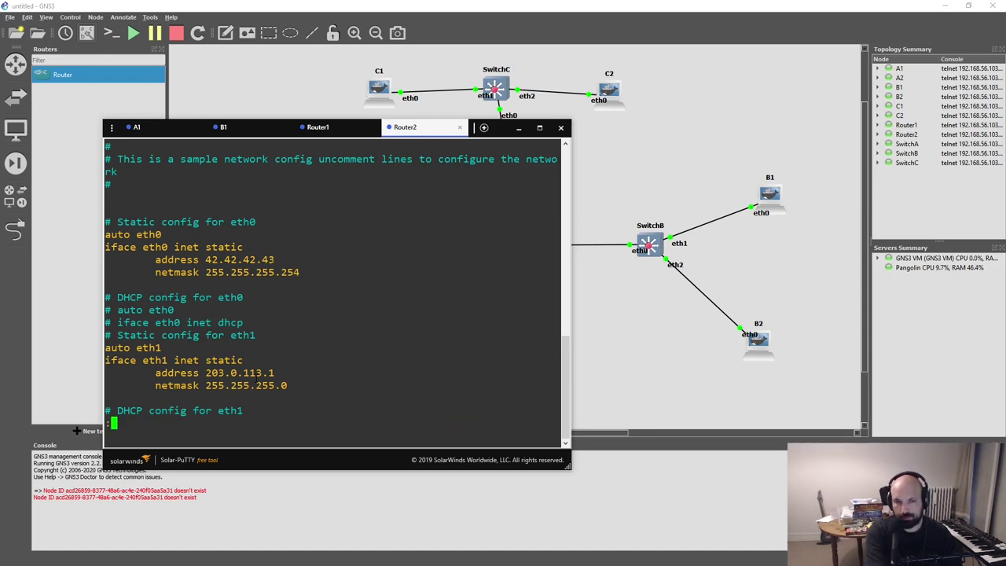
key("Down")
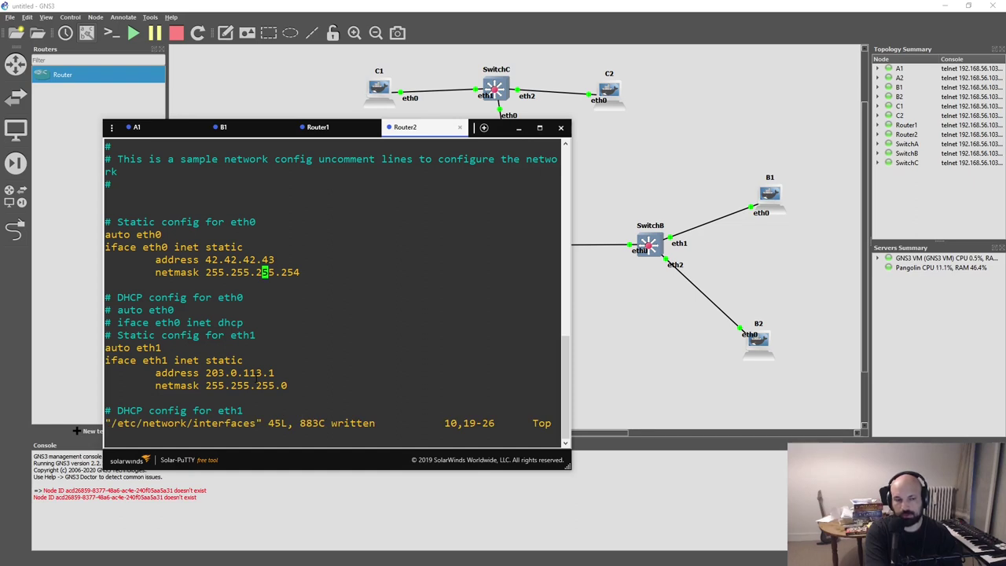
key("Up")
key("Down")
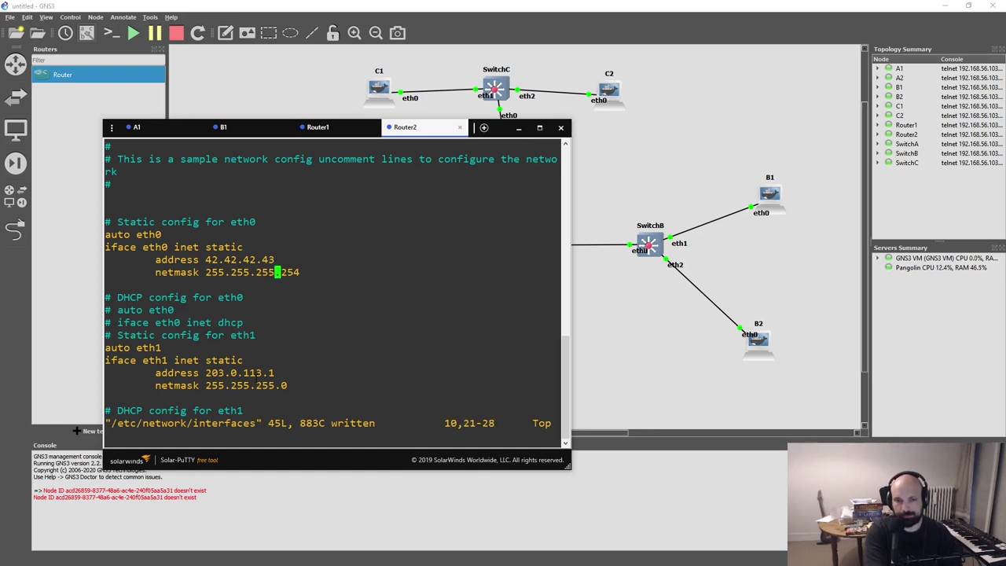
- Quit the editor on Router2
key("End")
type(":q")
key("Return")
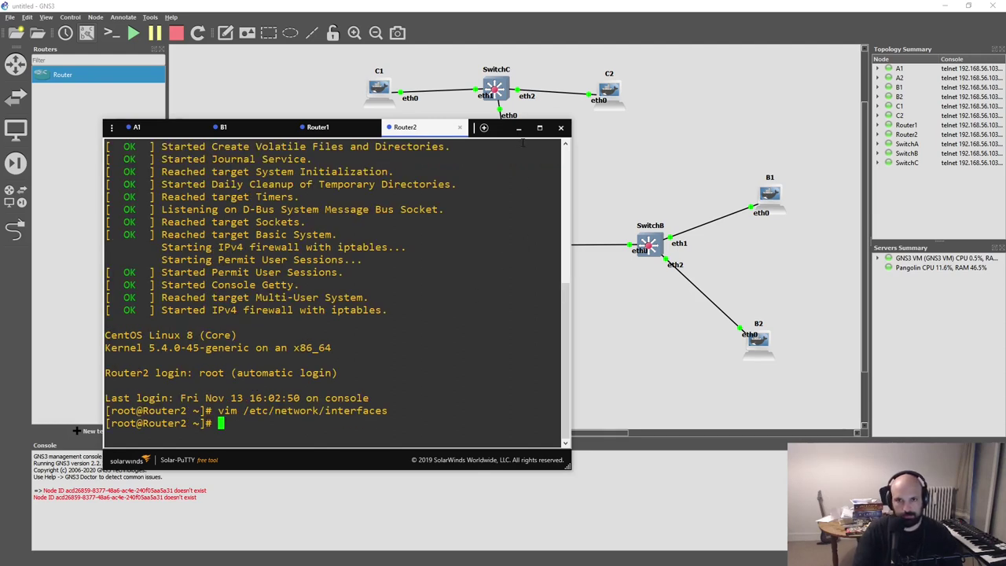
- Close the Router2 and Router1 console sessions and minimize the terminal window
left_click(460, 126)
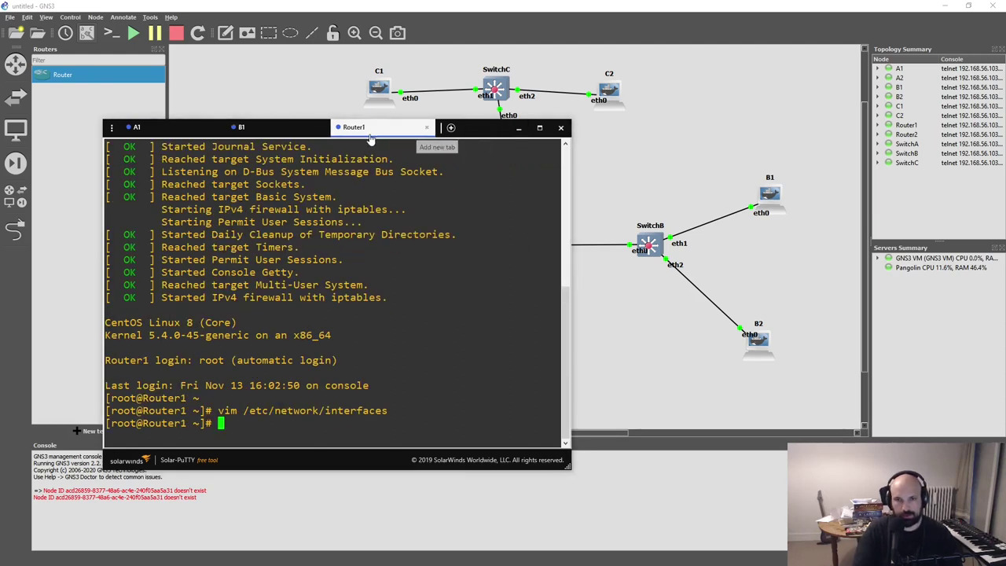
left_click(427, 127)
left_click(518, 127)
- Stop Router2 and Router1 in the topology
left_click_drag(553, 305, 481, 150)
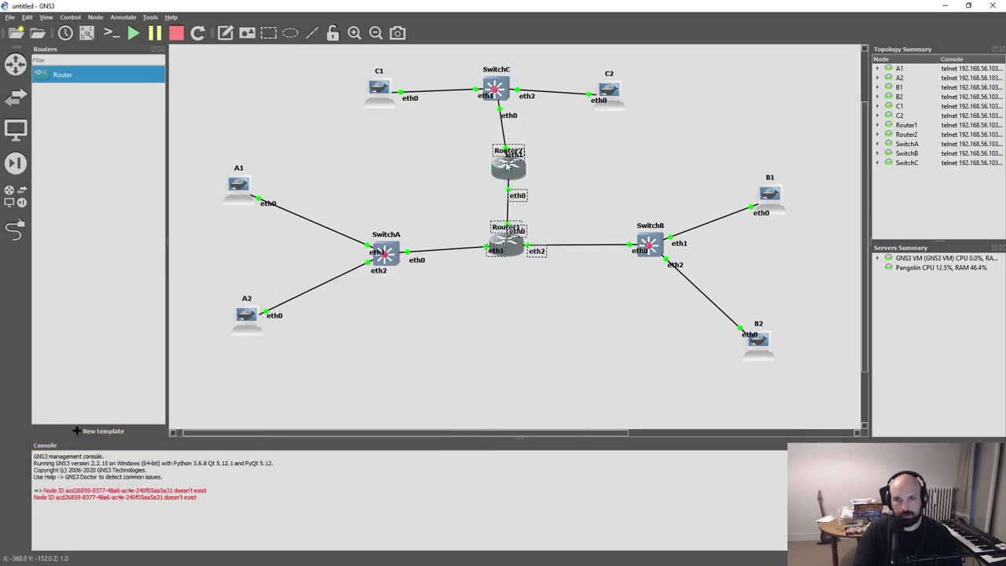
right_click(507, 165)
left_click(536, 229)
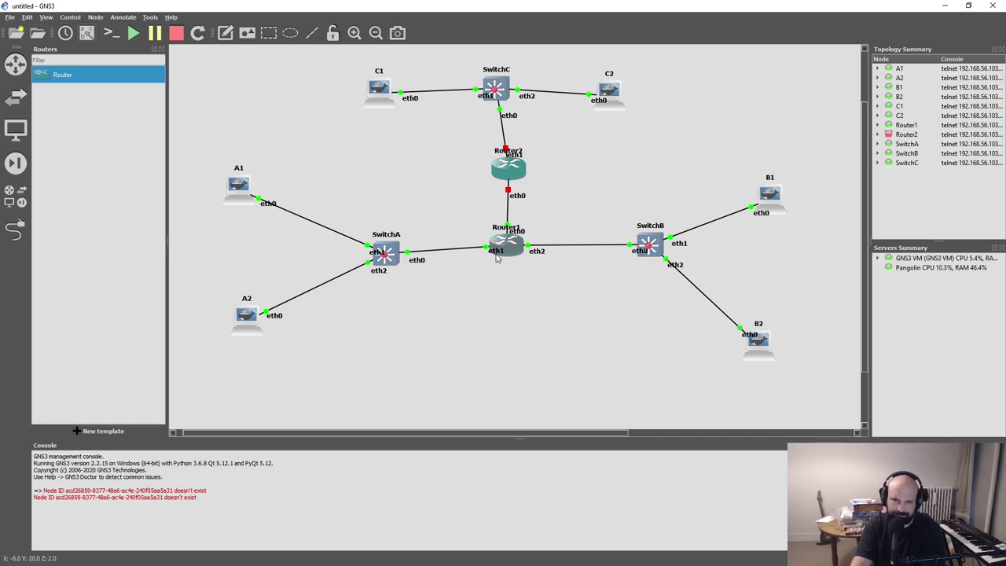
right_click(511, 243)
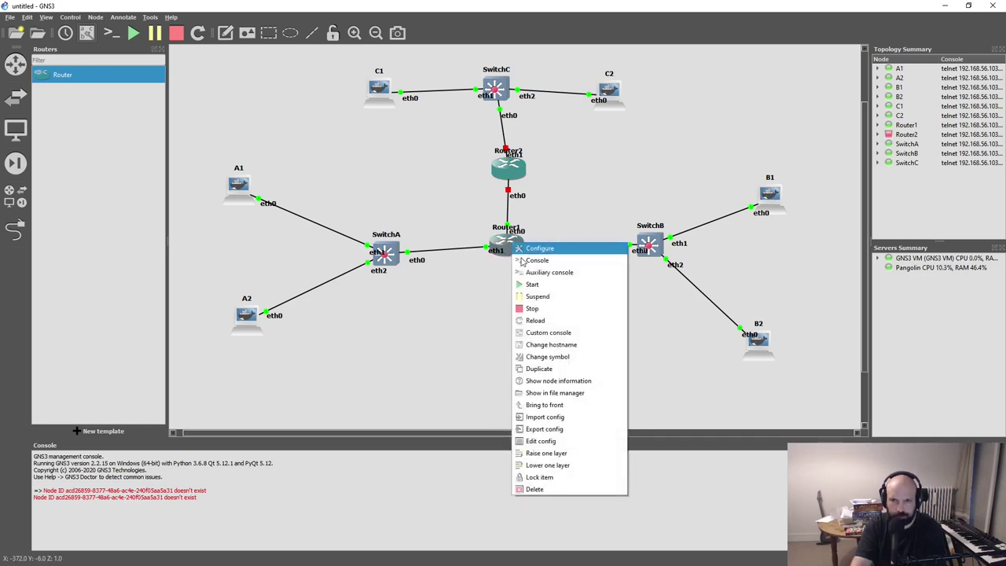
left_click(533, 320)
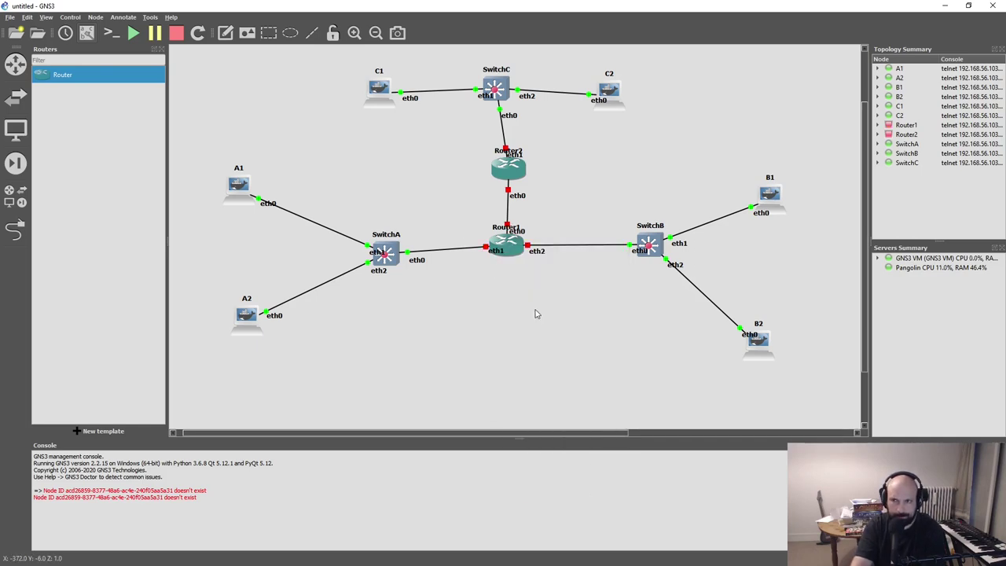
- Start Router2 and Router1 again
right_click(501, 166)
left_click(535, 208)
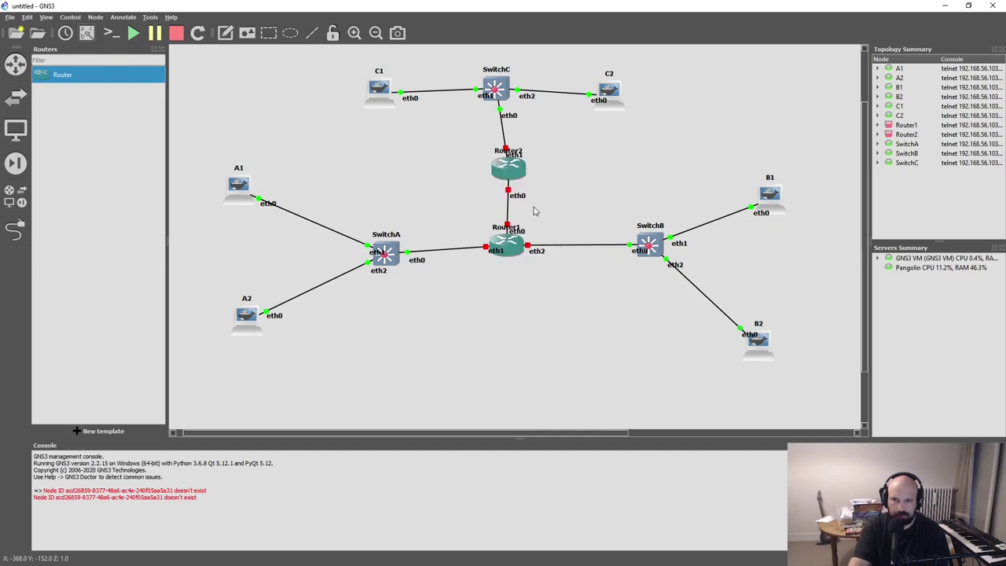
right_click(506, 244)
left_click(533, 289)
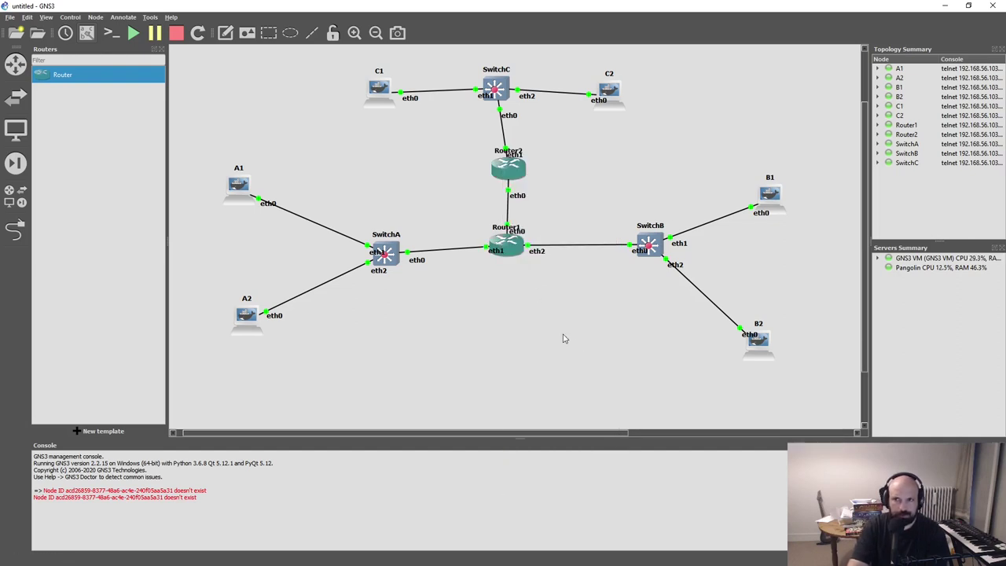
- Open Router1's console and list its interface addresses with ip a
double_click(512, 248)
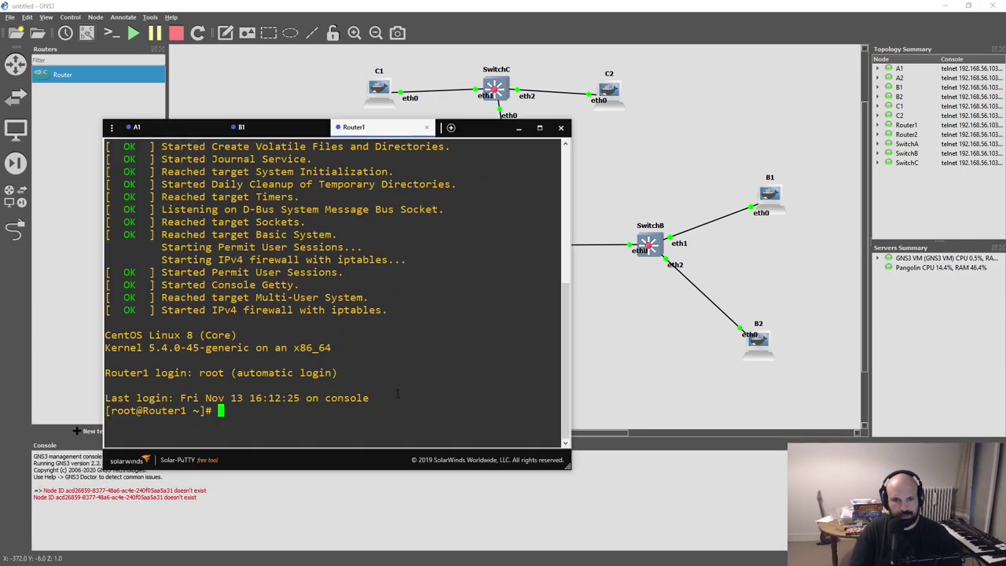
type("ip a")
key("Return")
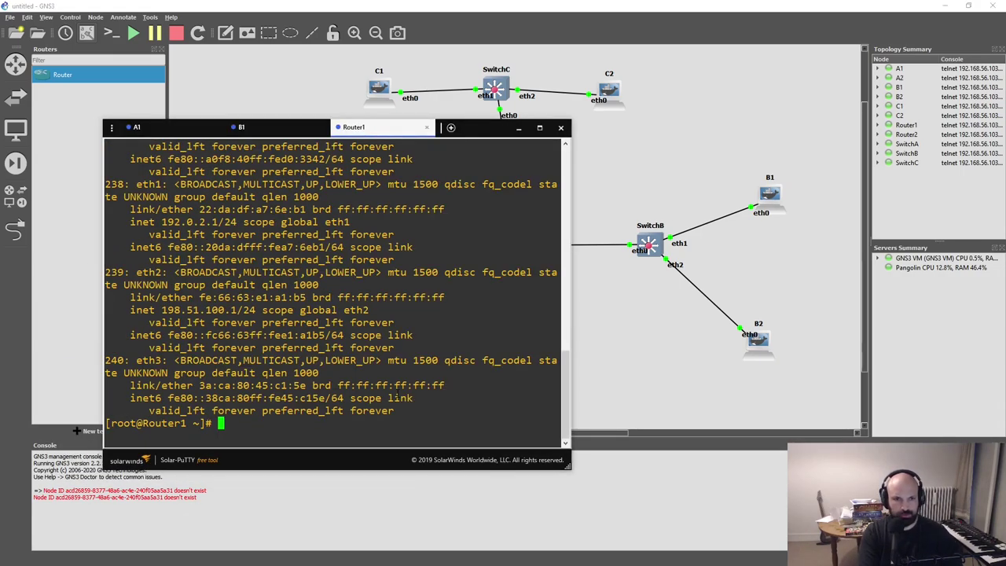
- Review Router1's listed interface addresses and ping 42.42.42.43 from its console
scroll(334, 283, "up", 12)
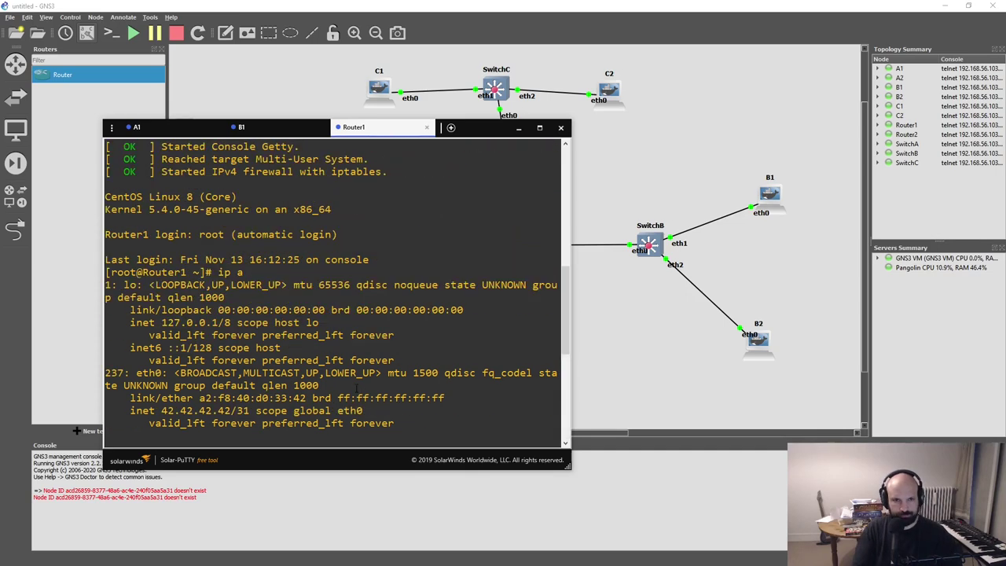
scroll(334, 283, "down", 8)
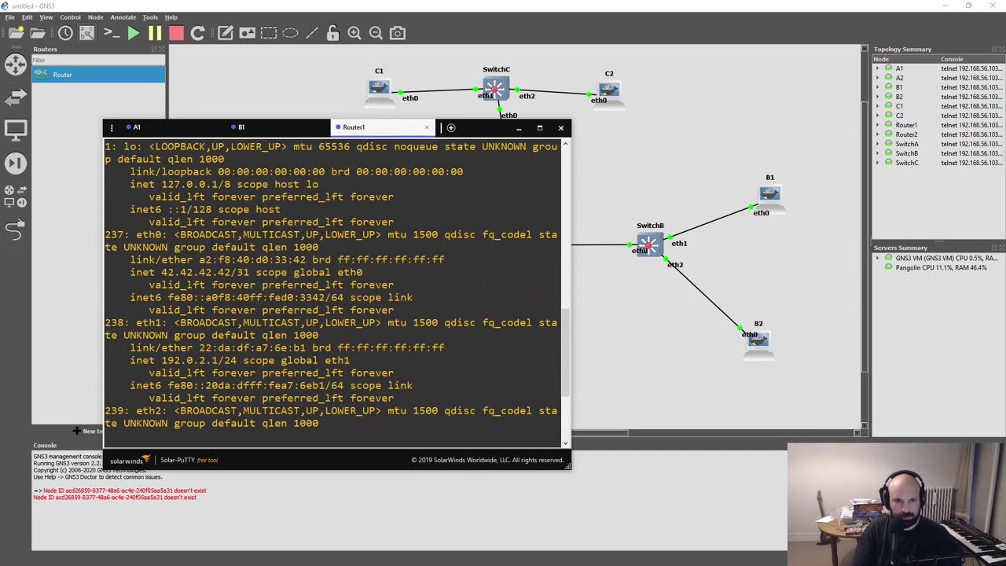
scroll(334, 283, "down", 4)
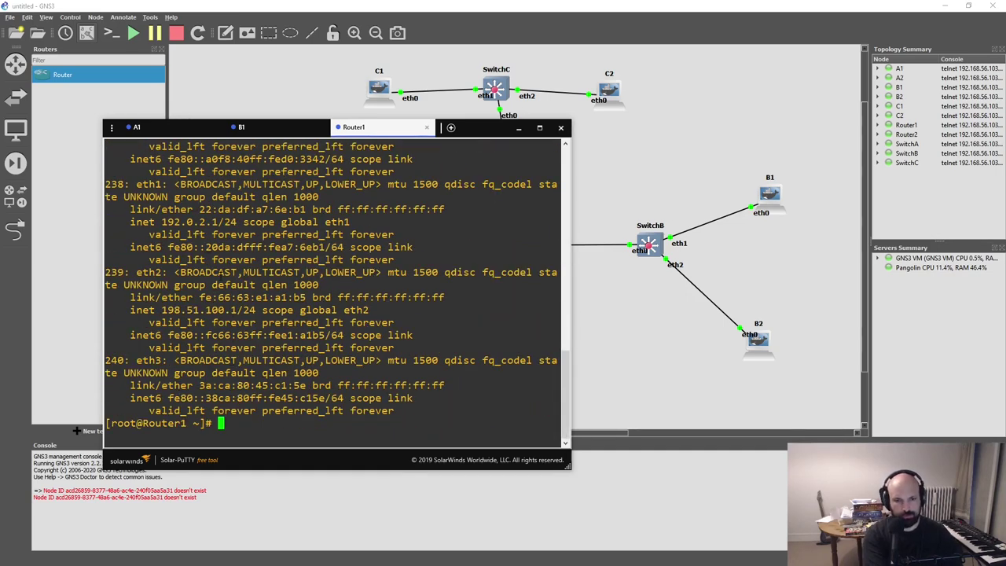
type("ping 42.42.42.4")
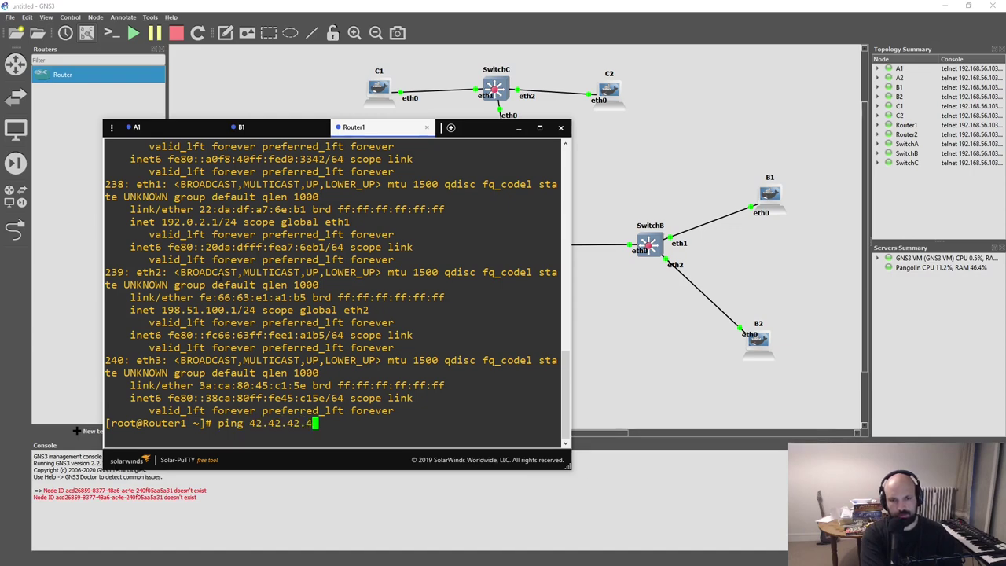
type("3")
key("Return")
key("ctrl+c")
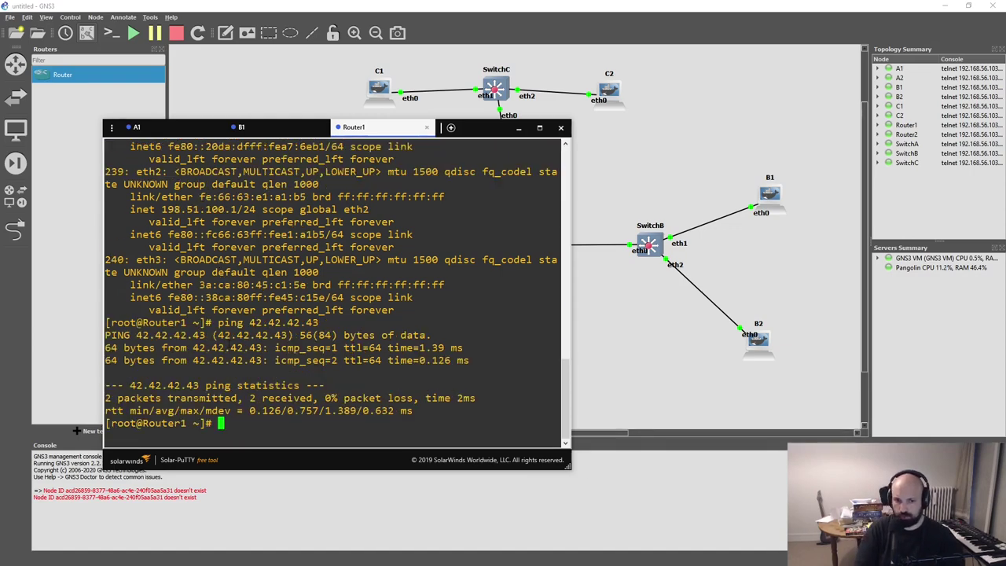
- Switch to moanin.pdf in Firefox and read the question about A and B reaching C below the router address table
left_click(648, 342)
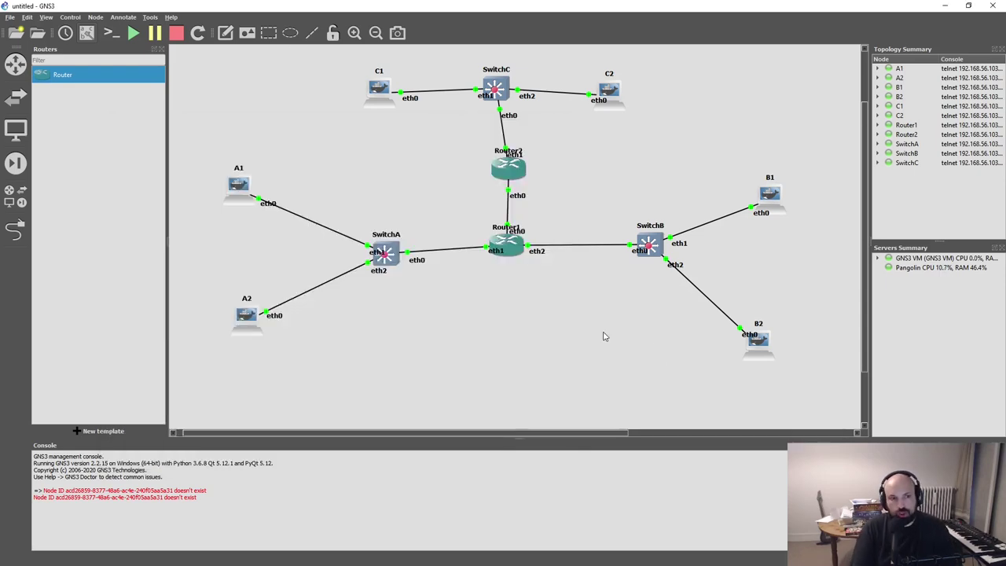
key("alt+Tab")
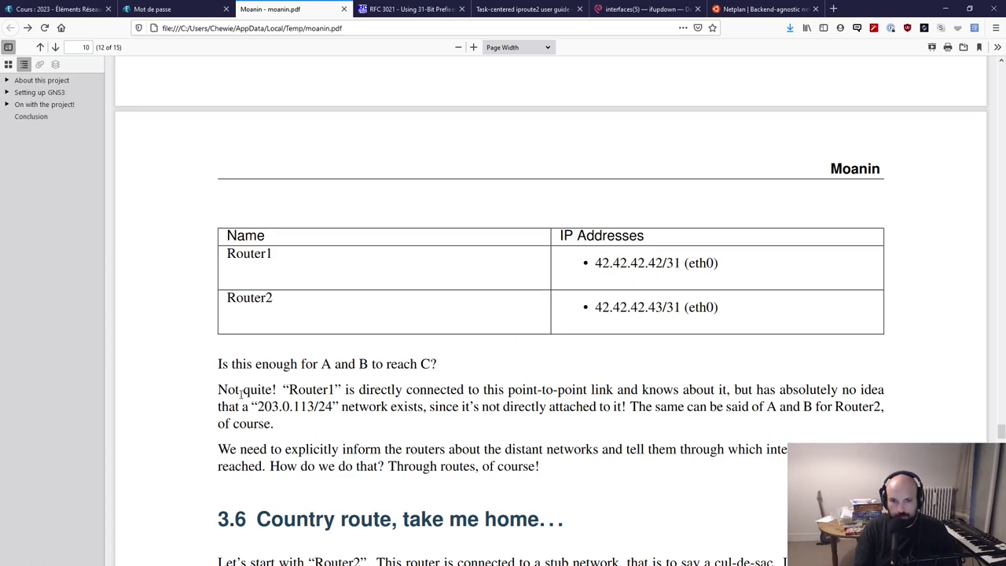
left_click_drag(243, 363, 485, 363)
left_click(363, 382)
left_click_drag(326, 364, 473, 368)
left_click(464, 369)
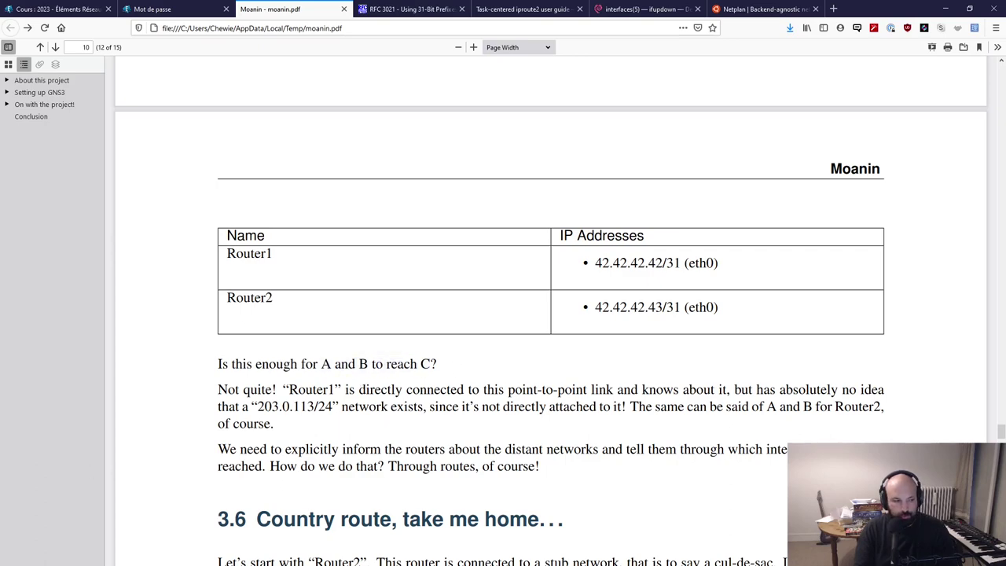
- Ping 203.0.113.2 from the A1 console in Solar-PuTTY, stopping it after a few packets
key("alt+Tab")
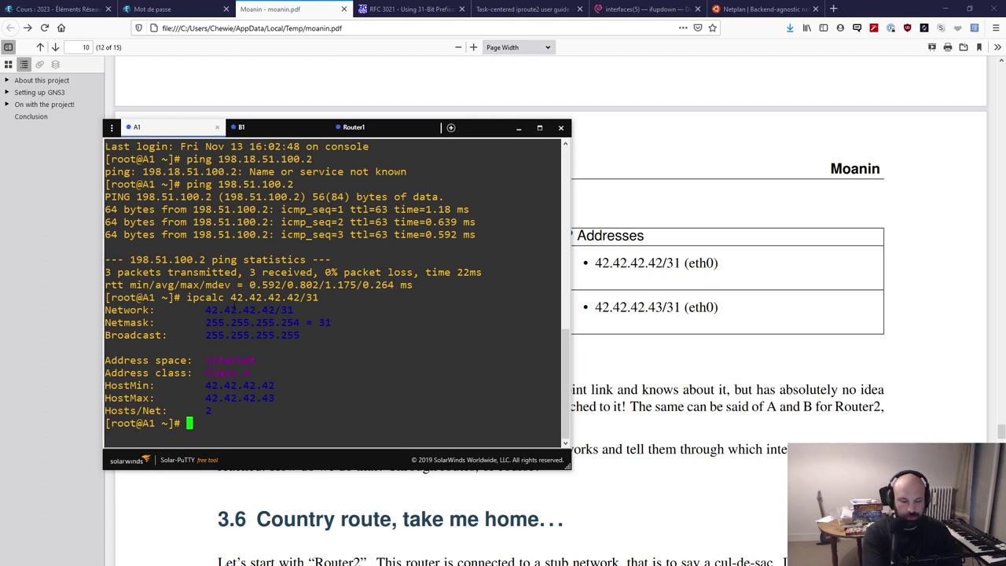
type("ping 203.0.")
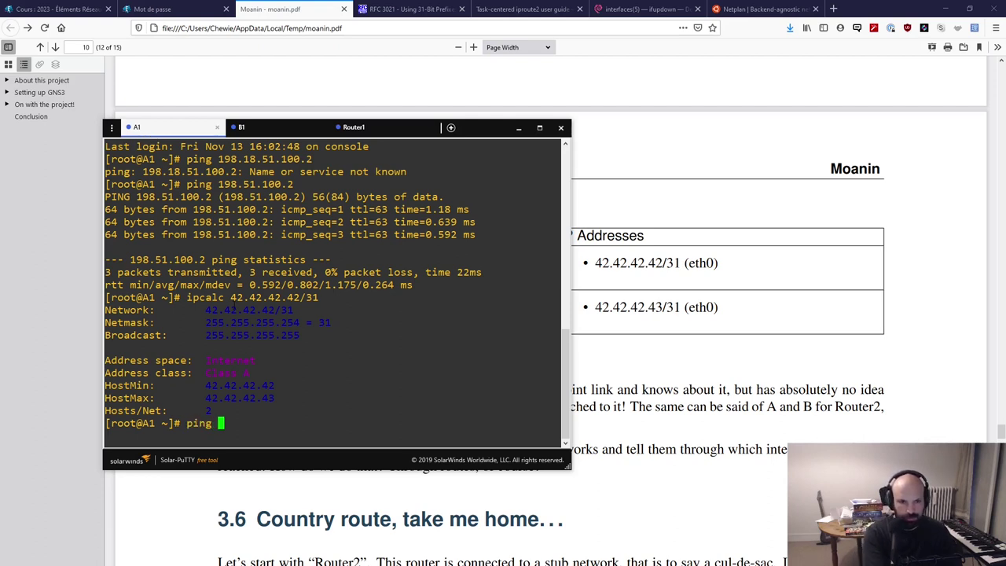
type("113.2")
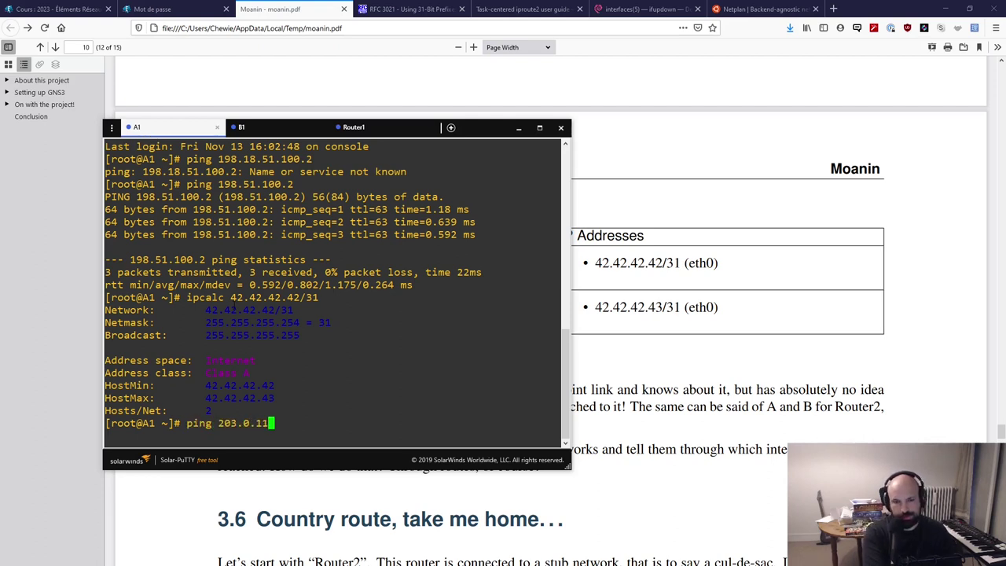
key("Return")
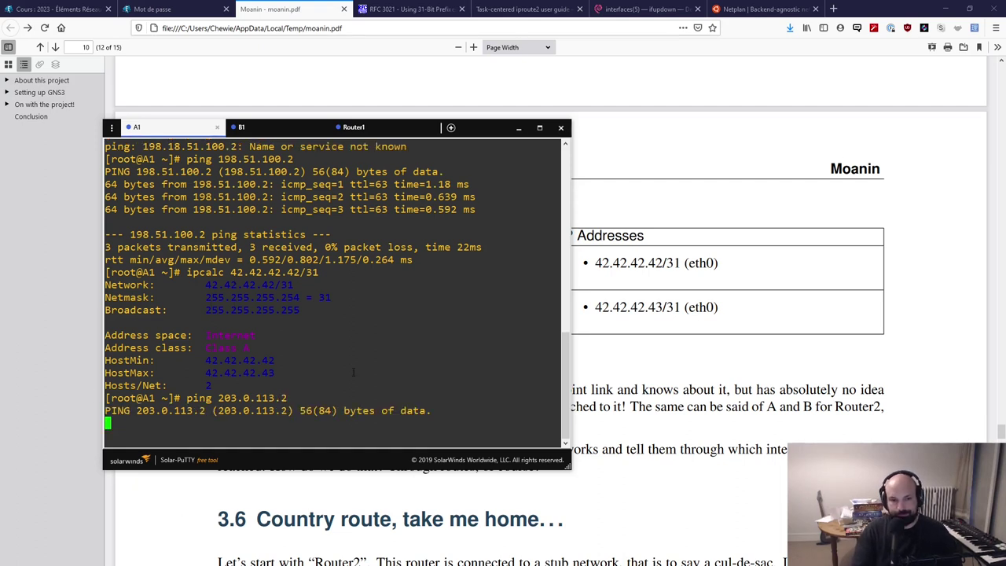
key("ctrl+c")
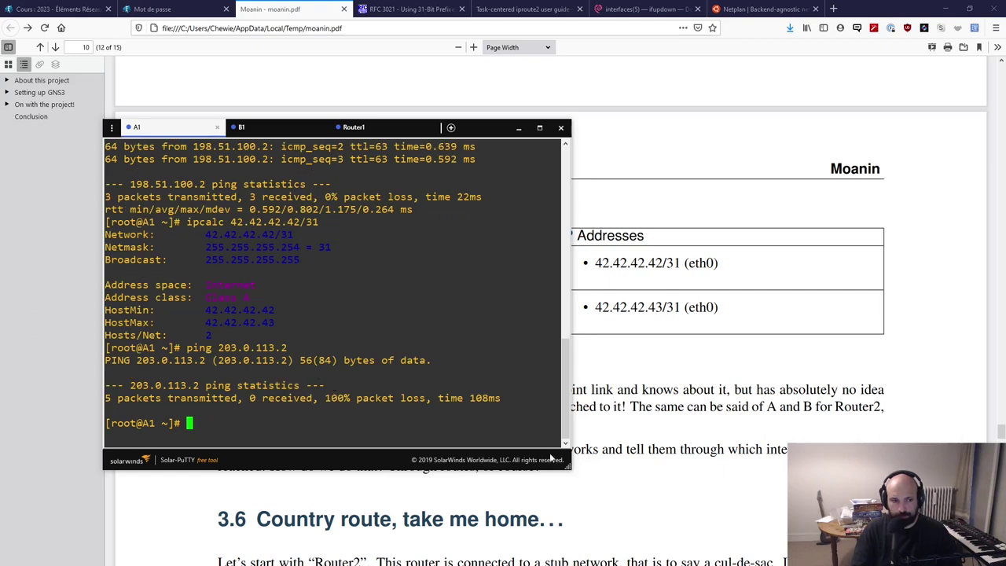
- Return to moanin.pdf and read the paragraphs on which networks Router1 knows and why routes are needed
left_click(721, 408)
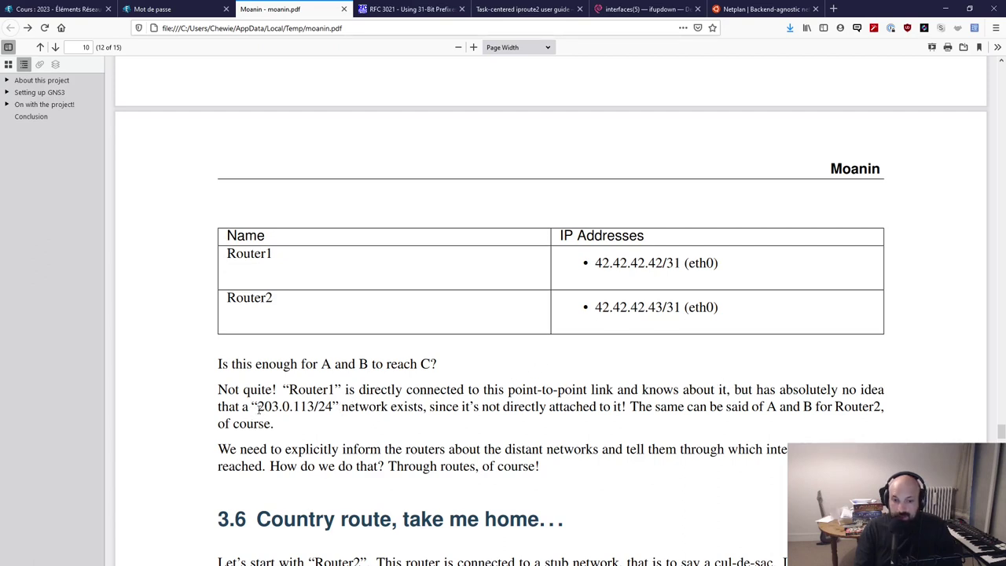
left_click_drag(259, 408, 337, 400)
left_click(380, 433)
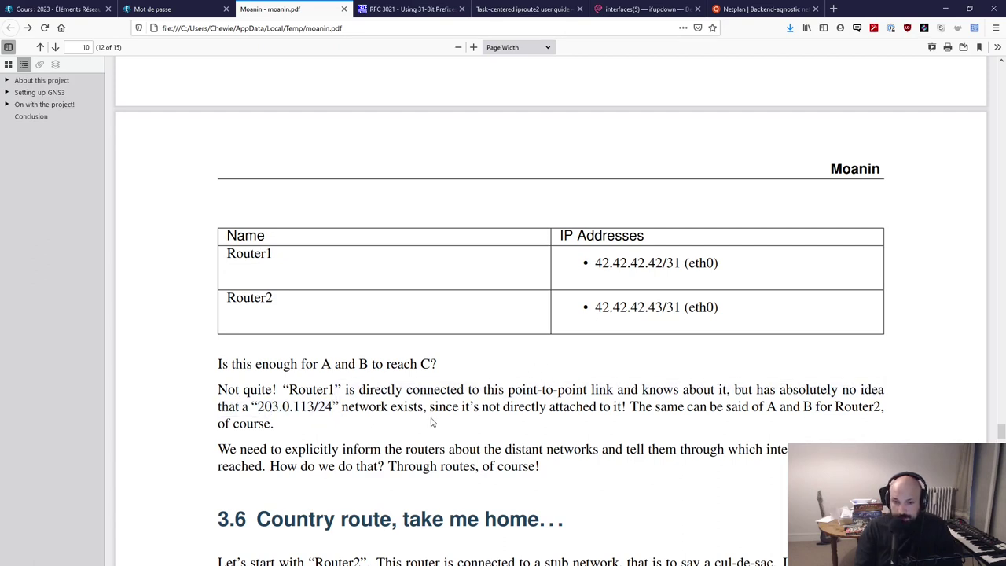
left_click_drag(443, 408, 605, 407)
left_click(606, 406)
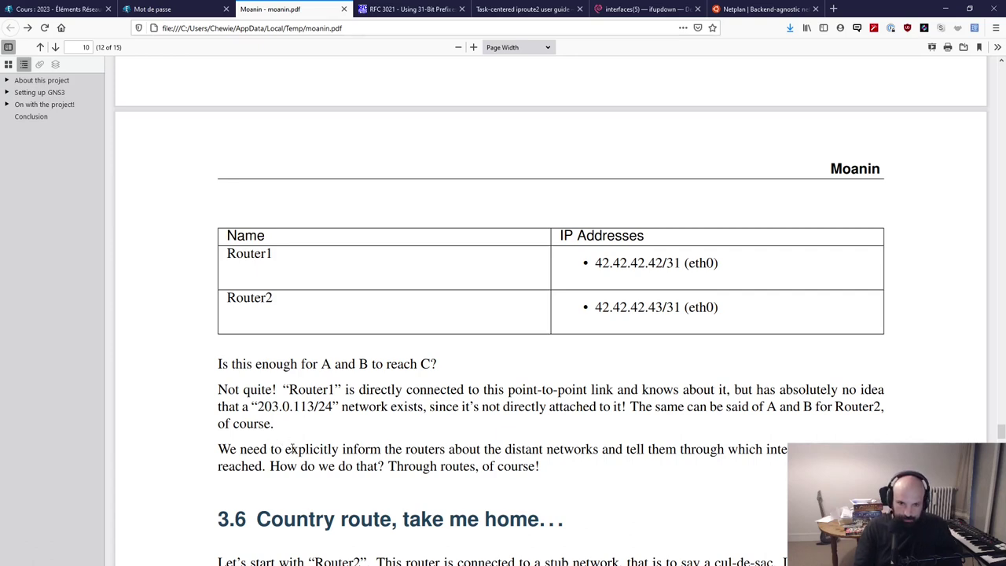
left_click_drag(292, 449, 408, 449)
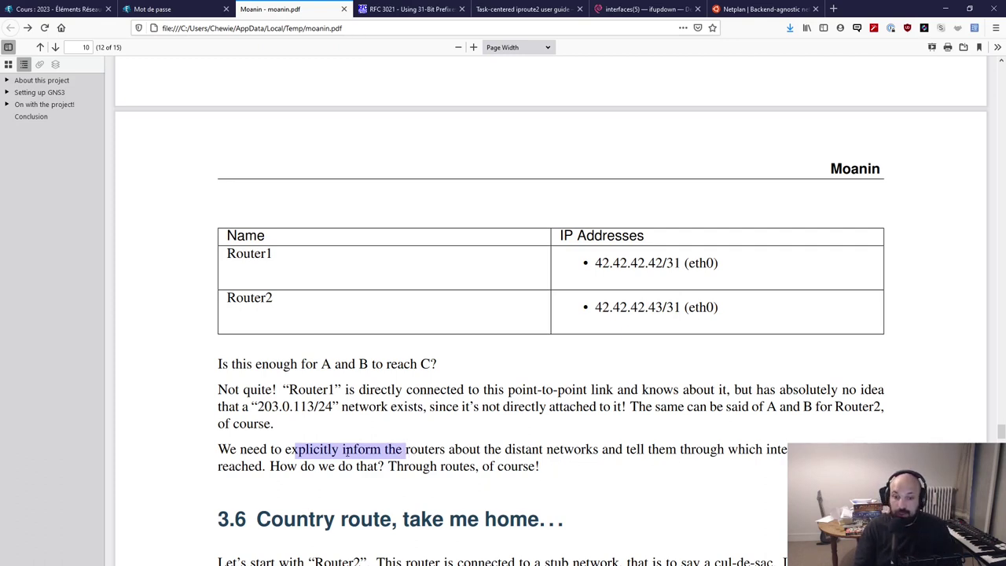
left_click_drag(388, 466, 559, 473)
left_click(625, 470)
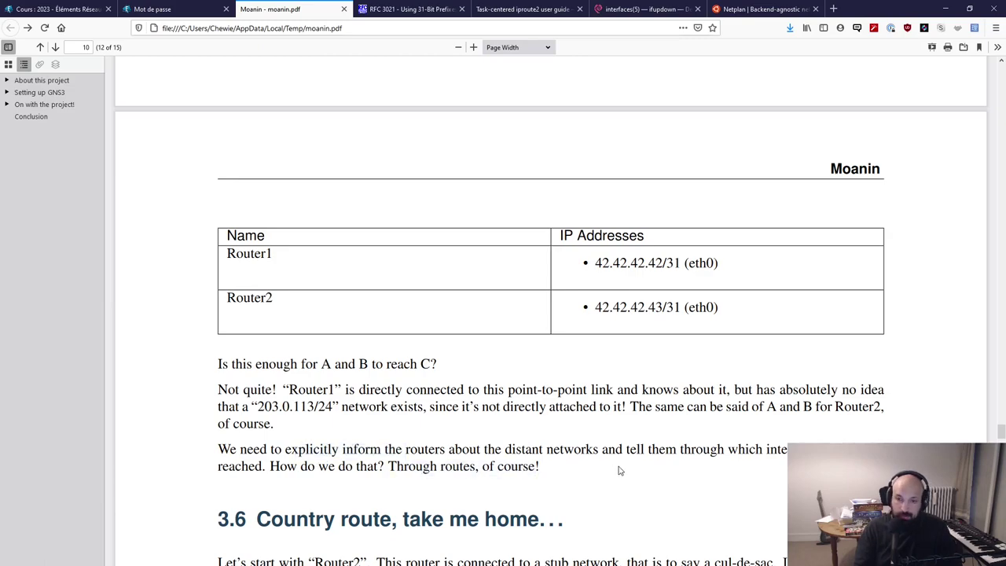
- Go through section 3.6 of the PDF, from its overall text to the opening lines about Router2's network
scroll(625, 471, "down", 3)
scroll(612, 472, "down", 2)
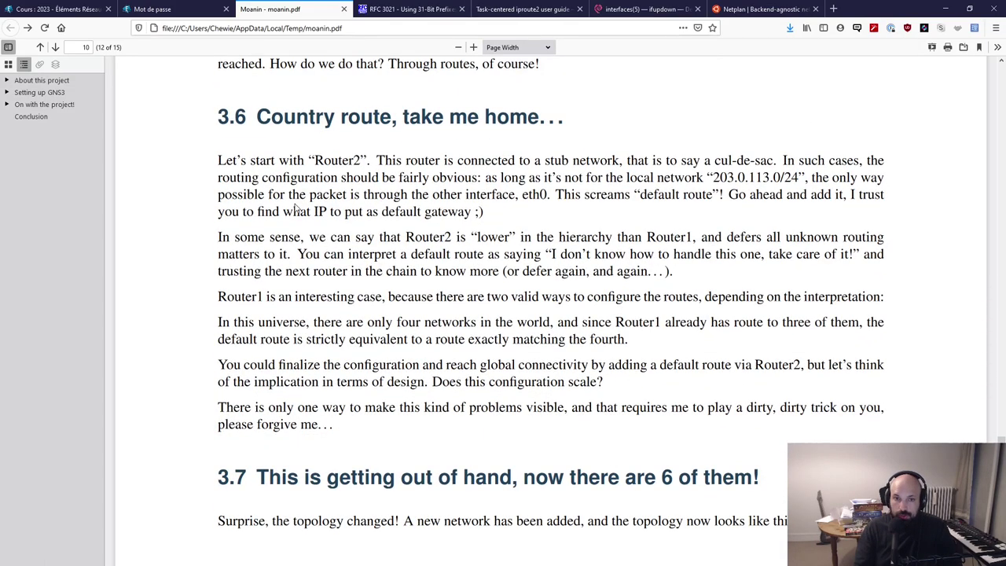
left_click_drag(214, 154, 676, 412)
left_click(622, 439)
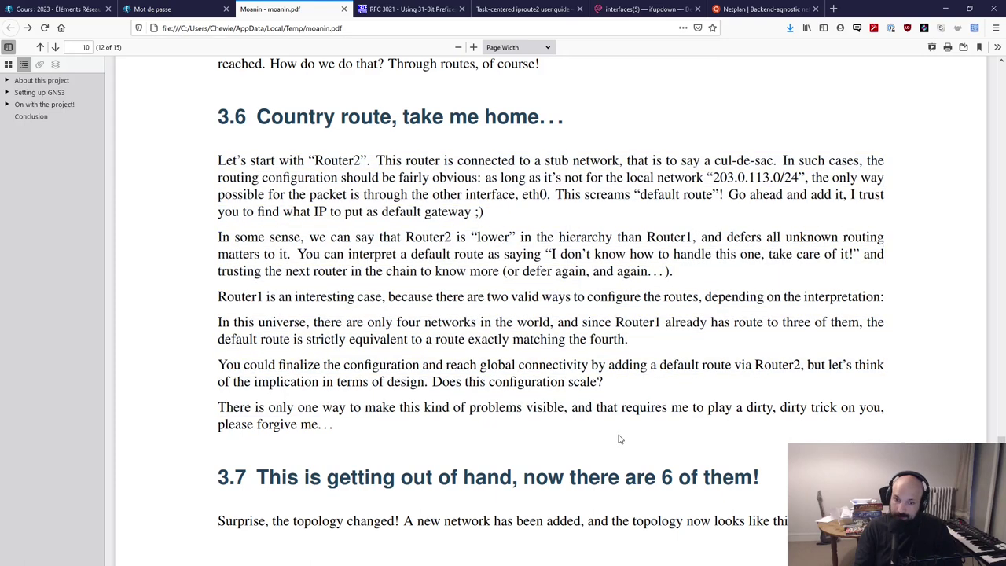
scroll(665, 450, "up", 1)
scroll(666, 450, "up", 1)
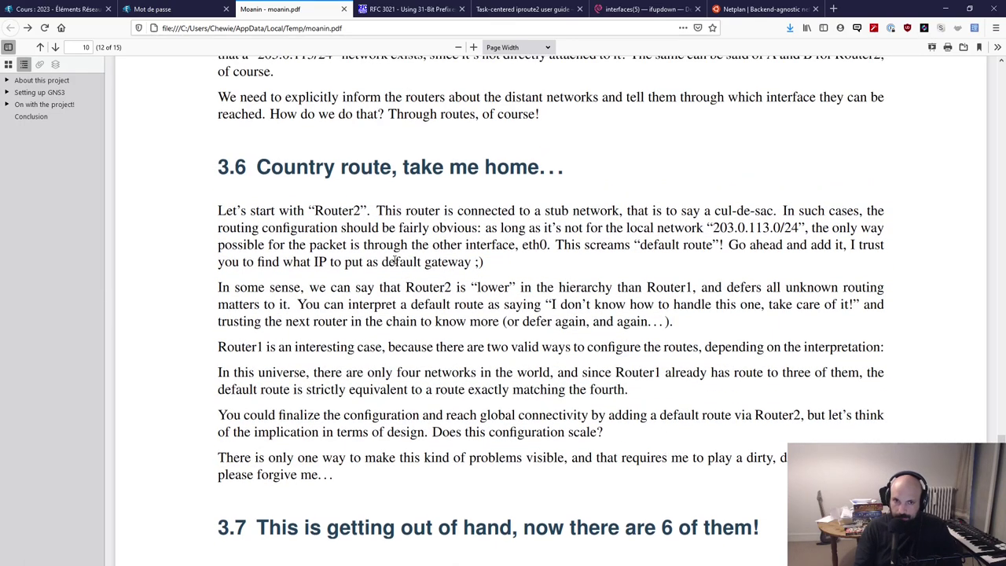
left_click_drag(220, 216, 220, 94)
left_click(417, 227)
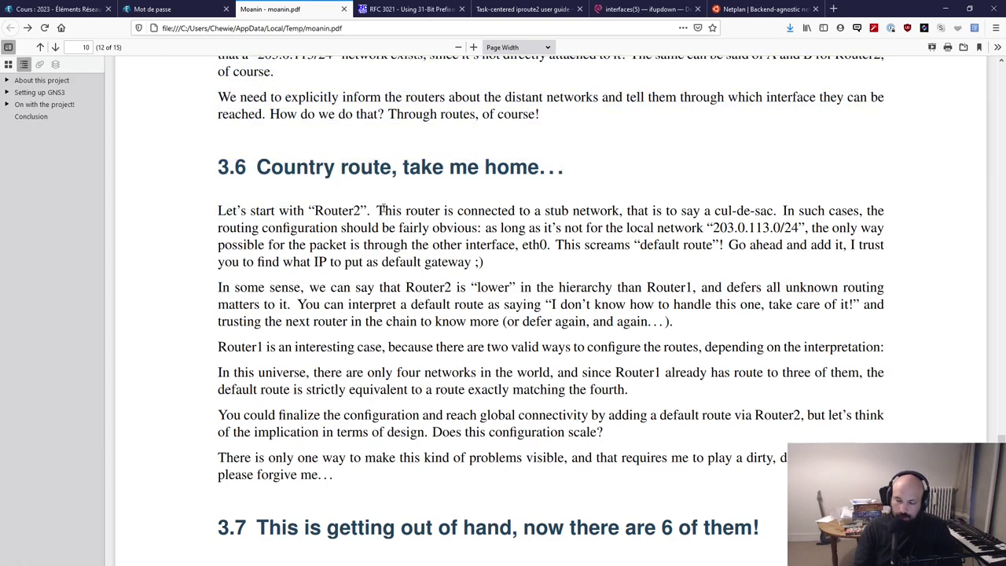
left_click_drag(381, 209, 604, 214)
left_click(688, 217)
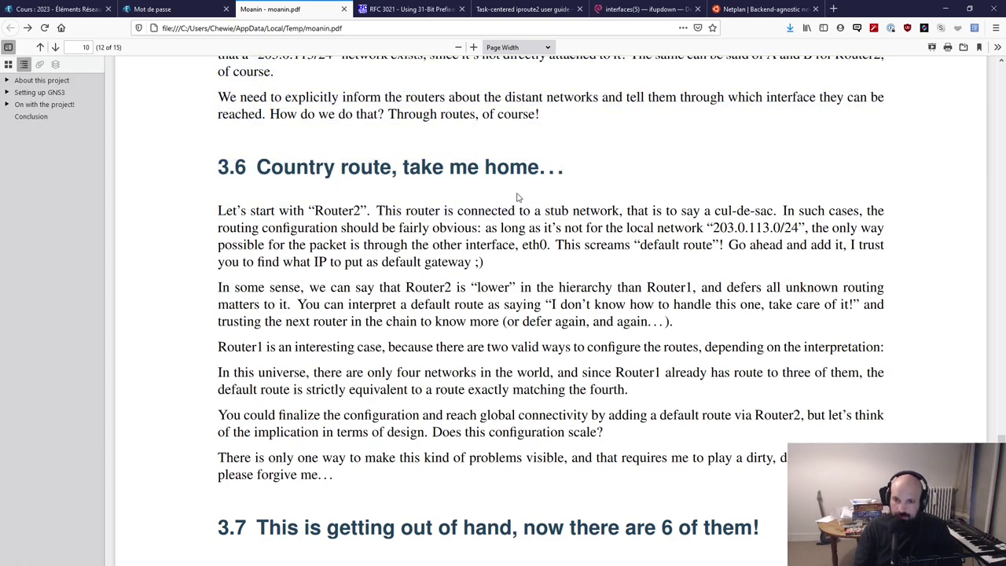
- Look up the definition of "stub network" with a web search in a temporary browser tab
key("ctrl+t")
type("stub network")
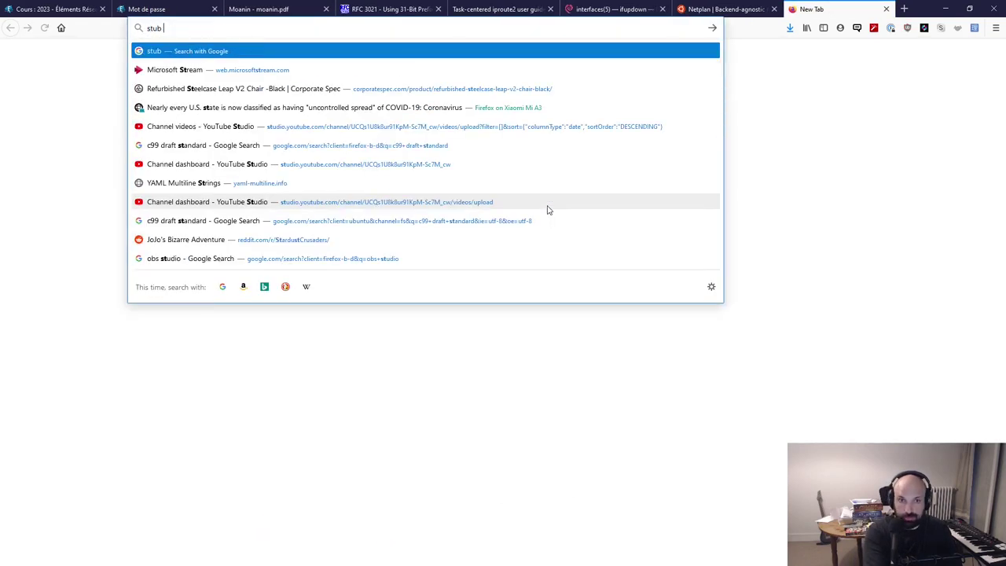
key("Return")
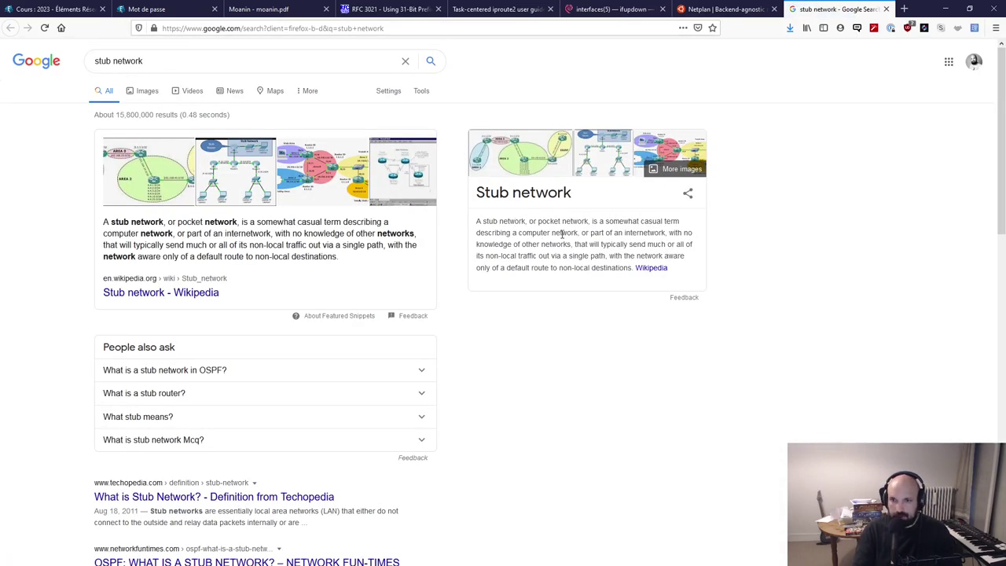
left_click_drag(479, 244, 621, 244)
left_click(539, 191)
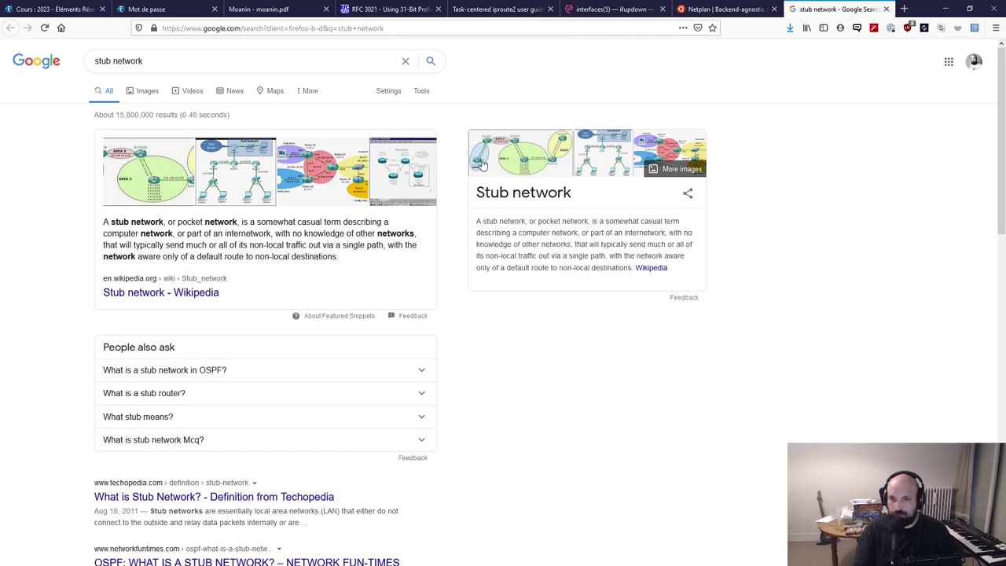
key("ctrl+w")
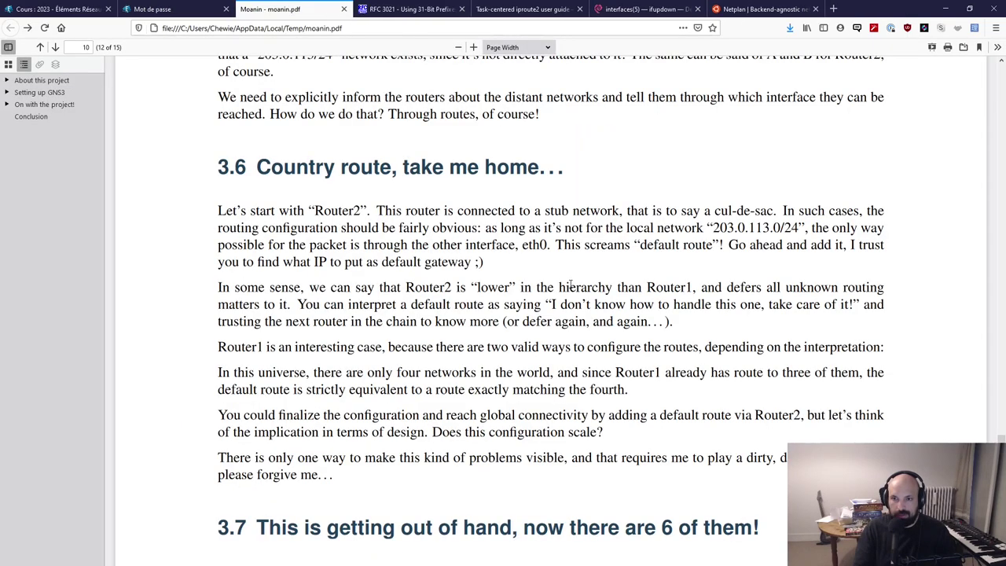
- Read the Router2 paragraph of section 3.6 on the stub network, the 203.0.113.0/24 local network and the default route
left_click_drag(669, 212, 766, 212)
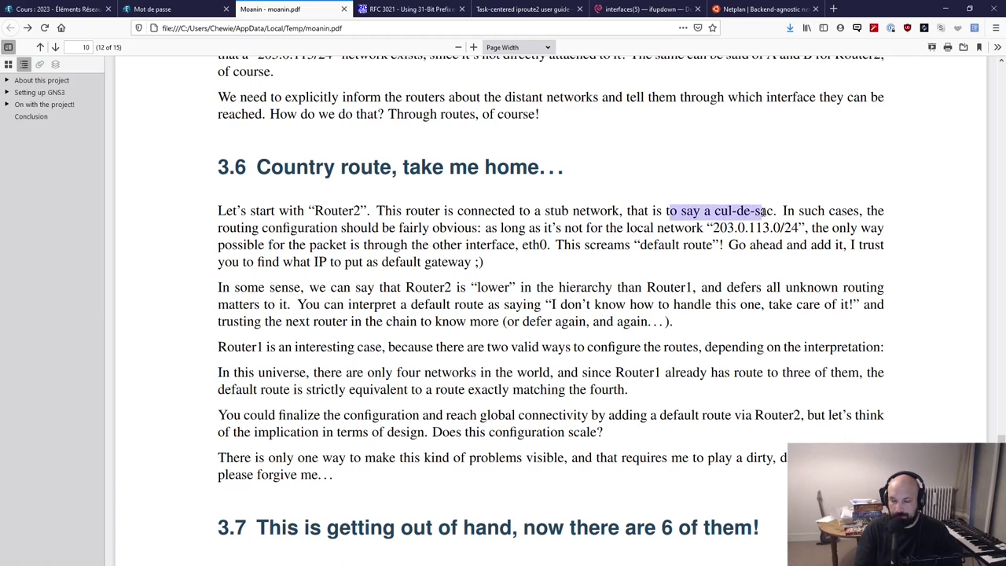
left_click(766, 213)
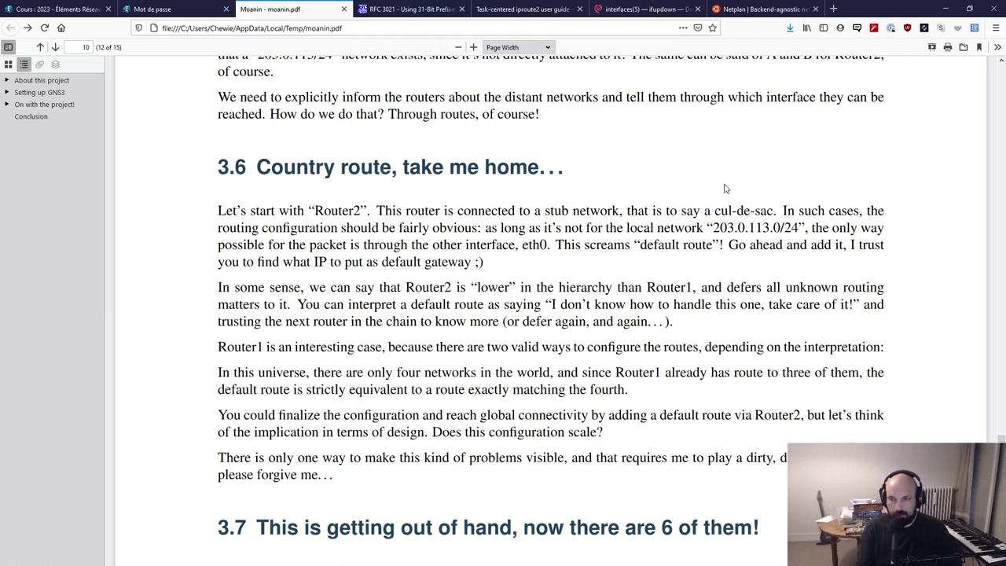
left_click_drag(548, 212, 615, 210)
left_click(615, 210)
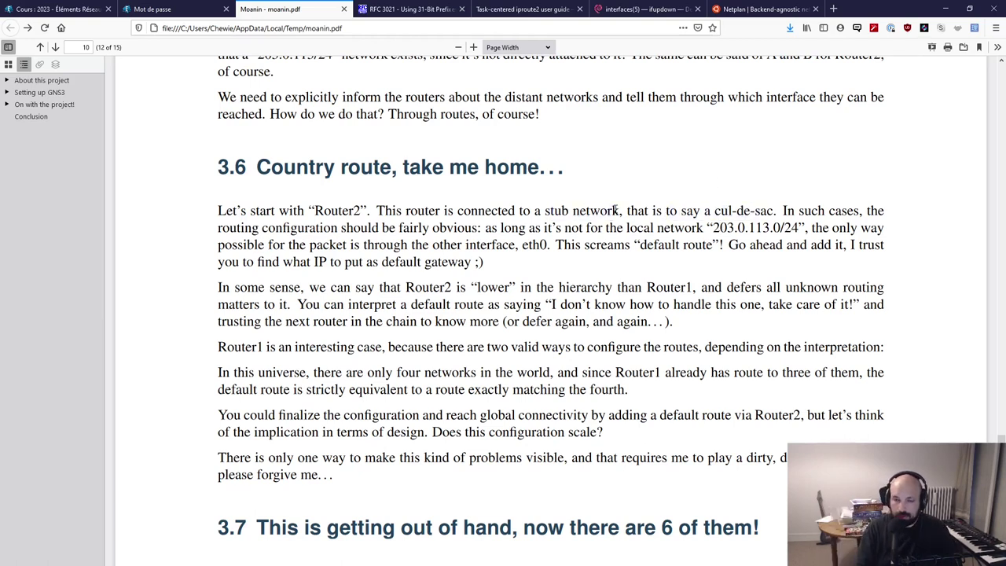
right_click(558, 280)
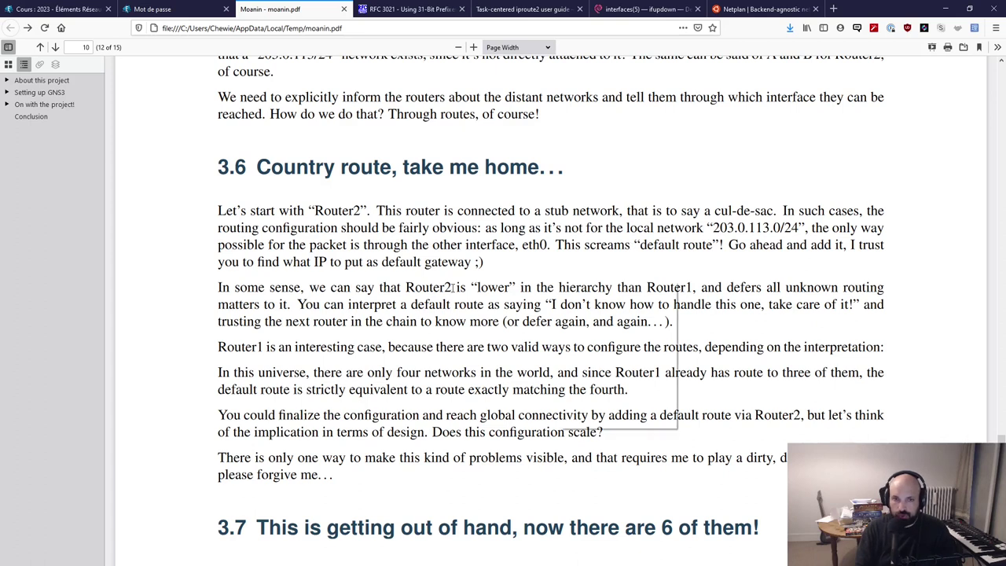
left_click(310, 269)
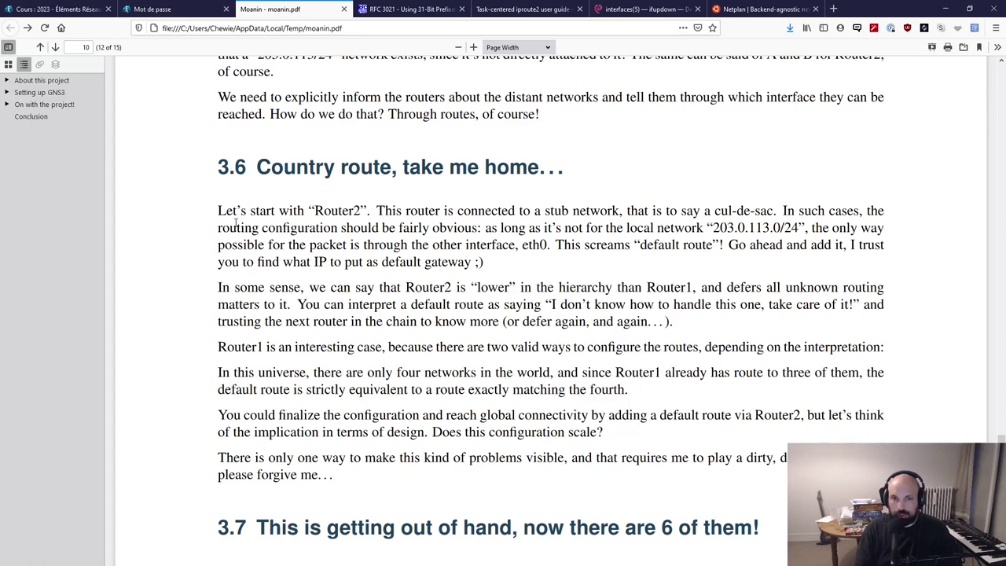
left_click_drag(342, 229, 461, 245)
left_click(461, 234)
left_click_drag(711, 227, 806, 228)
left_click(201, 350)
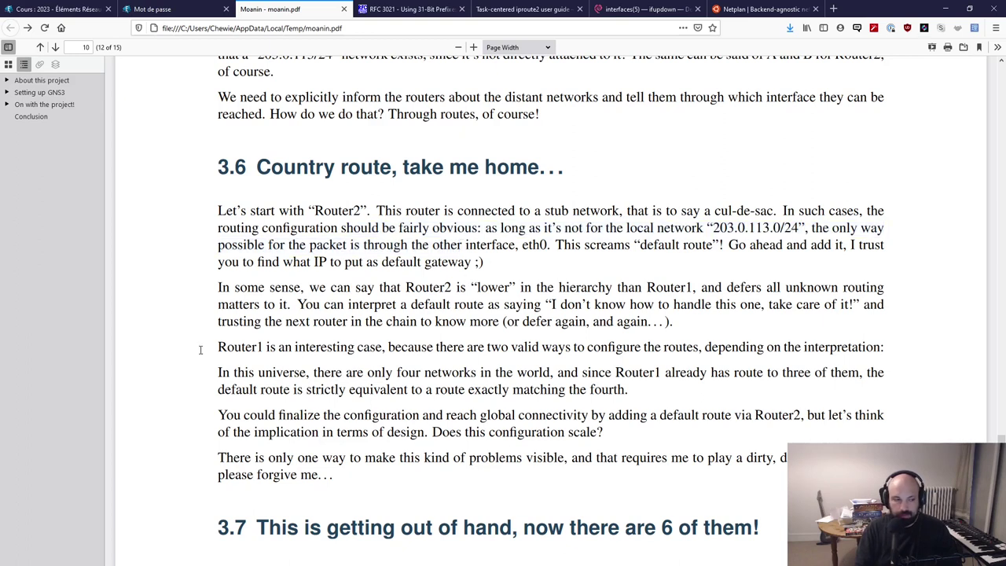
- Switch to GNS3, open Router2's console and list its routing table with ip r, checking both connected networks
key("alt+Tab")
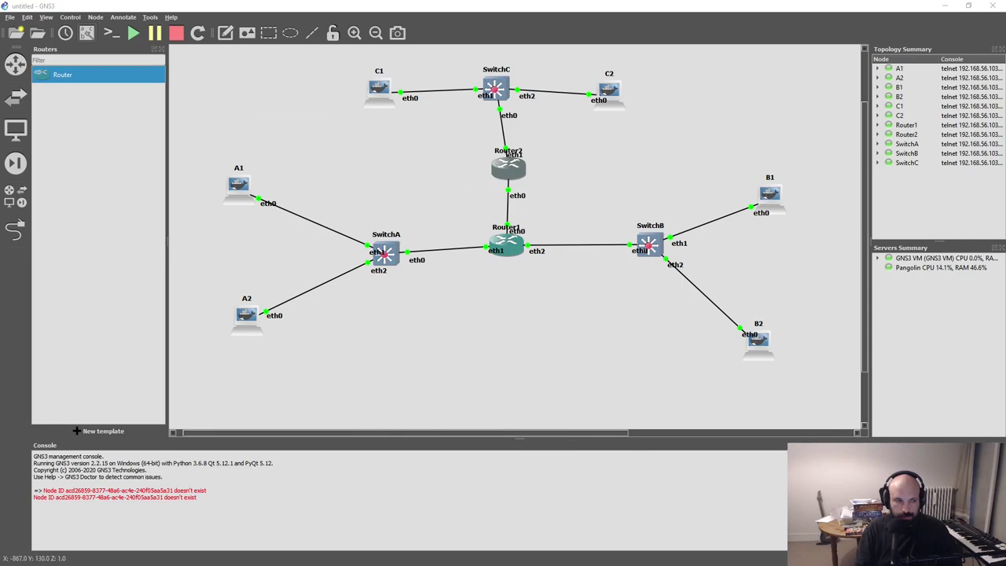
double_click(508, 167)
type("ip r")
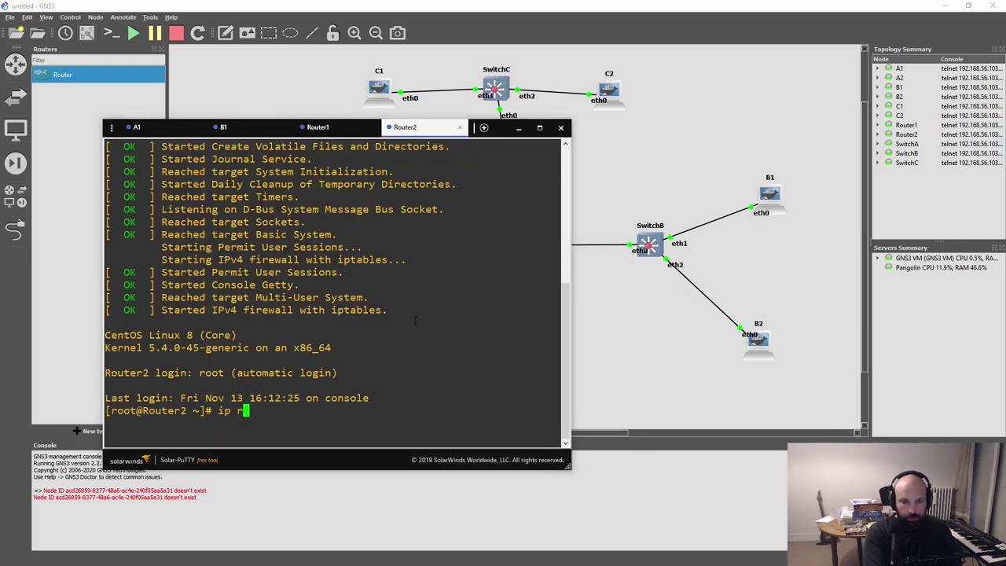
key("Return")
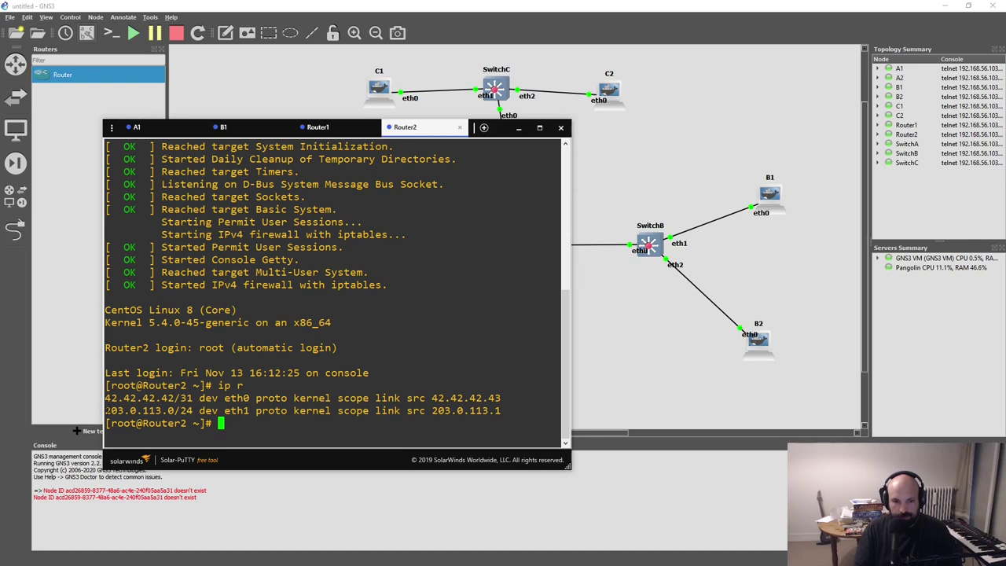
left_click_drag(106, 410, 472, 410)
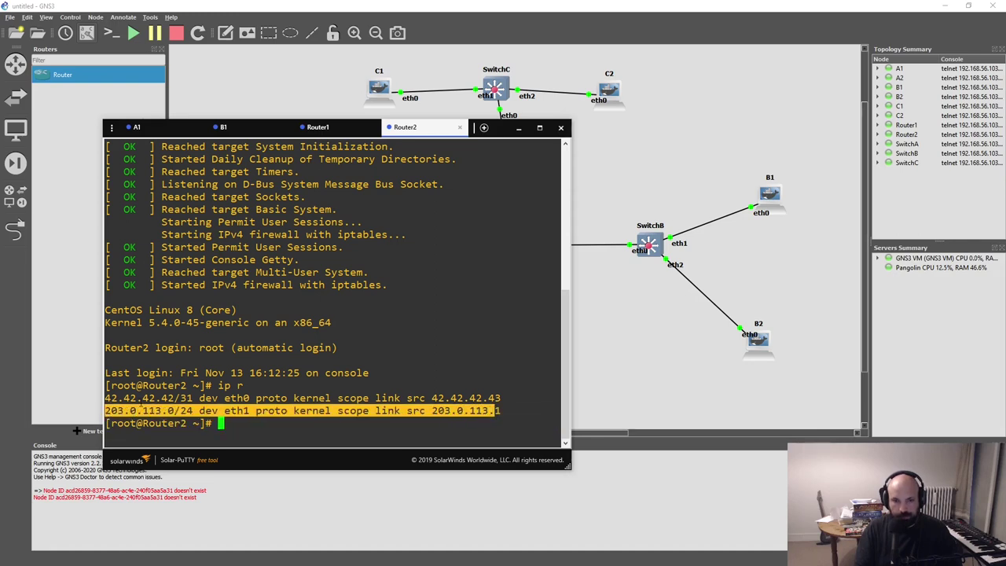
left_click_drag(107, 397, 514, 389)
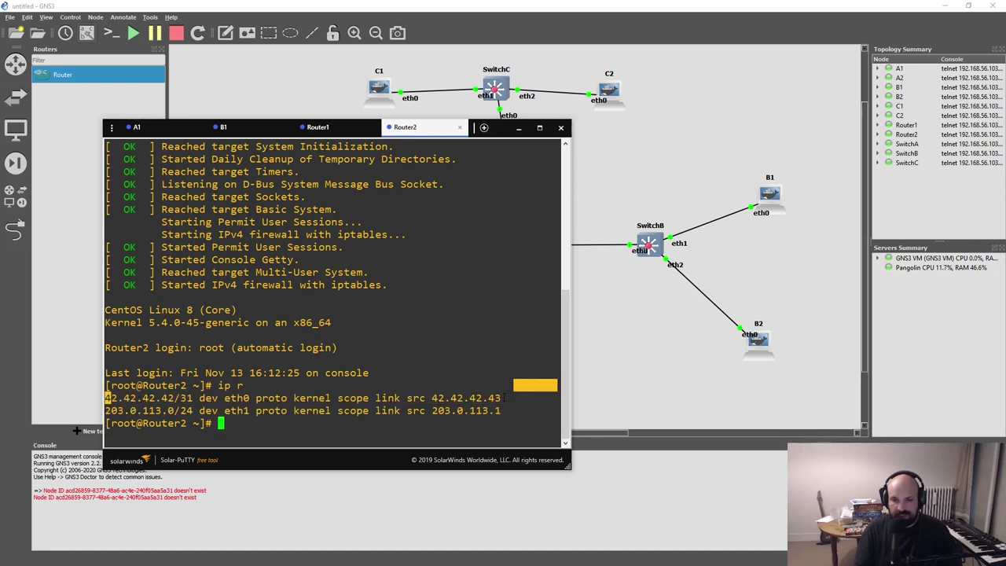
left_click(503, 397)
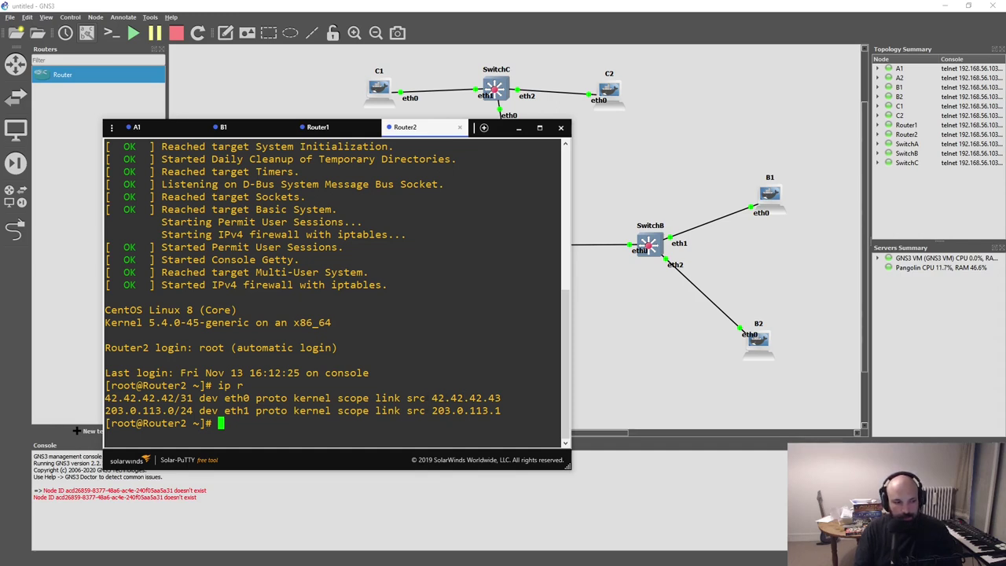
- Return to moanin.pdf and reread the section 3.6 instructions on Router2's eth0 interface, default route and default gateway IP
key("alt+Tab")
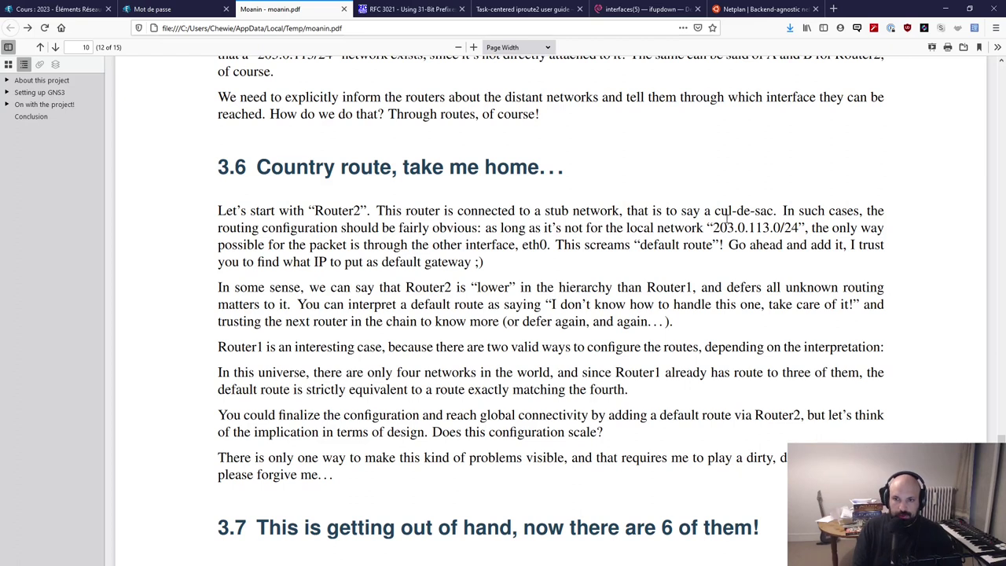
left_click_drag(711, 228, 798, 228)
left_click(246, 247)
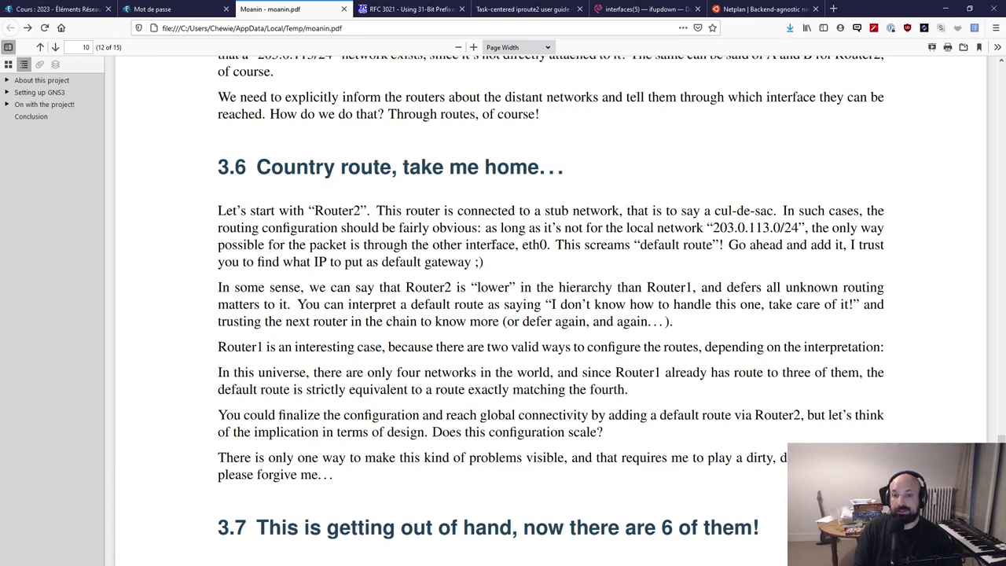
left_click_drag(498, 246, 727, 245)
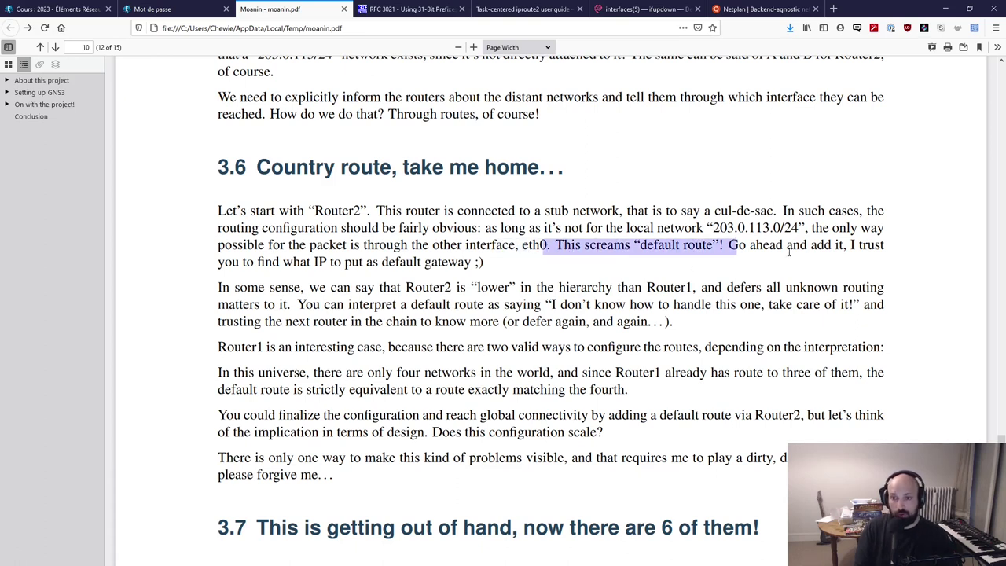
left_click(752, 247)
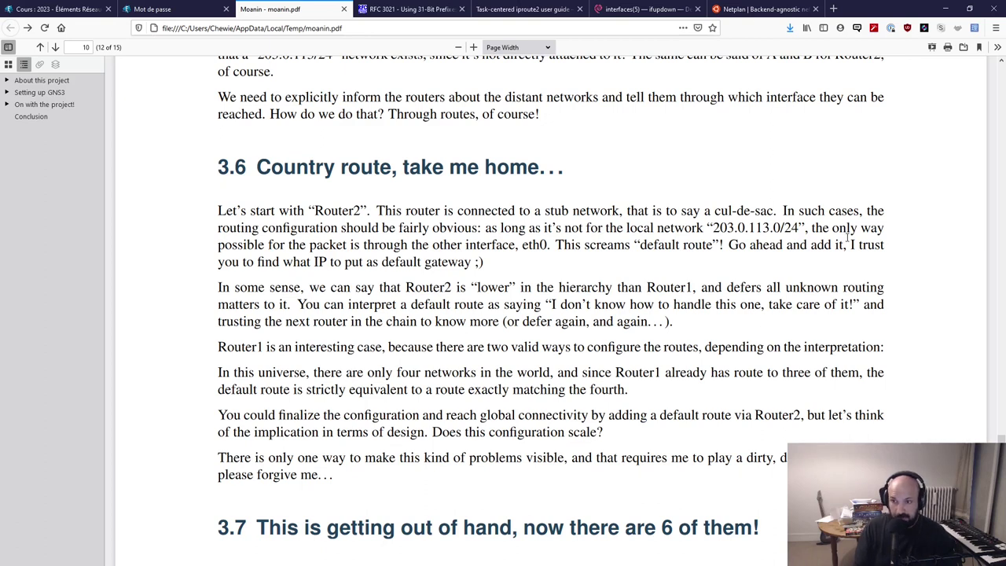
left_click_drag(848, 244, 833, 227)
left_click_drag(259, 262, 484, 264)
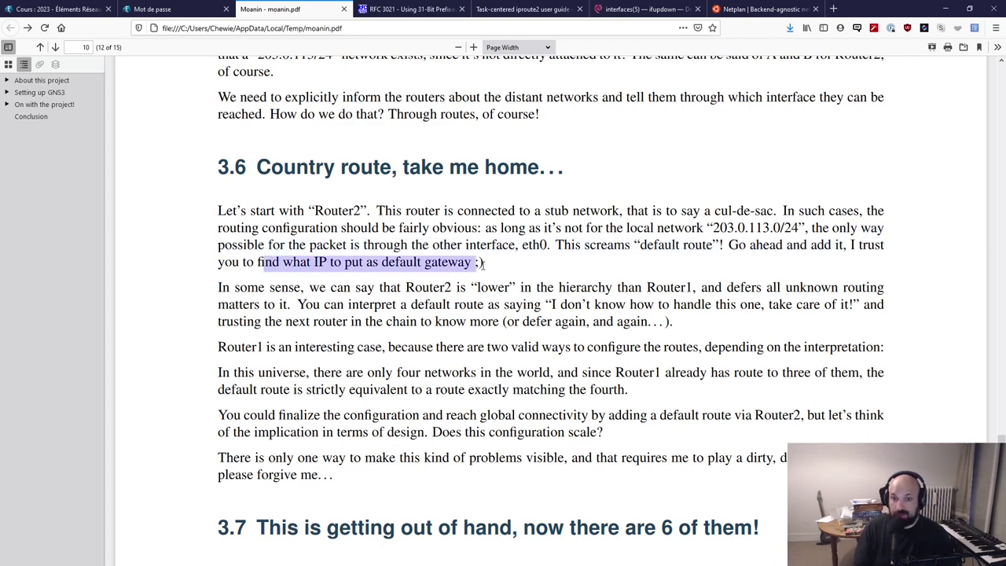
left_click(509, 267)
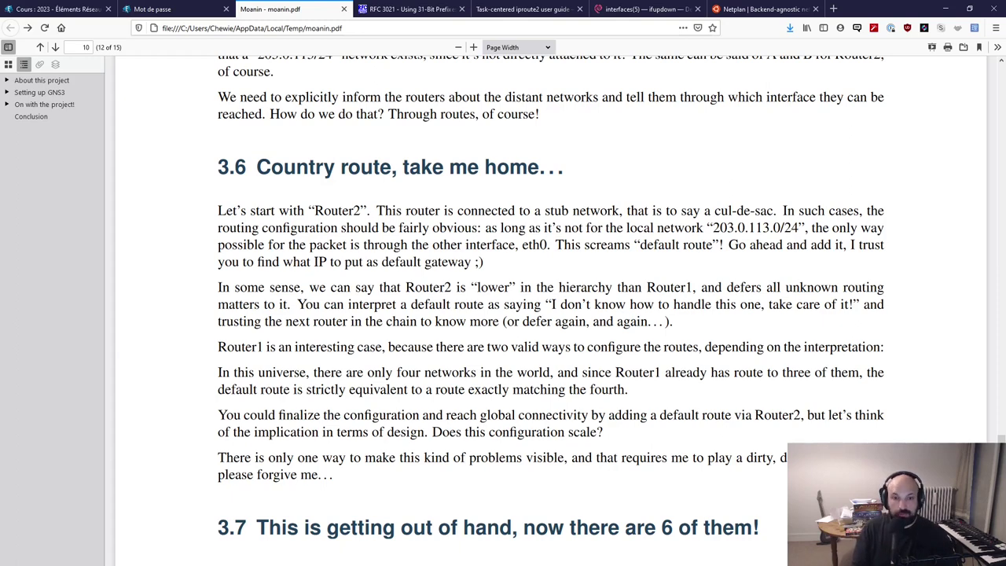
left_click_drag(220, 93, 381, 228)
left_click(381, 228)
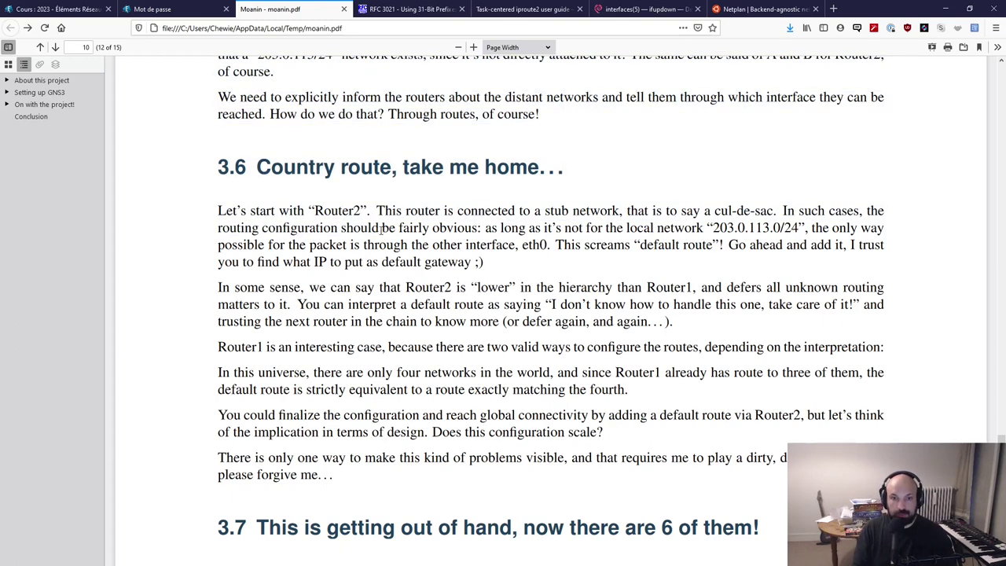
- Read the paragraph comparing Router2 with Router1 in the hierarchy and explaining how unknown routing is deferred
left_click_drag(646, 287, 696, 288)
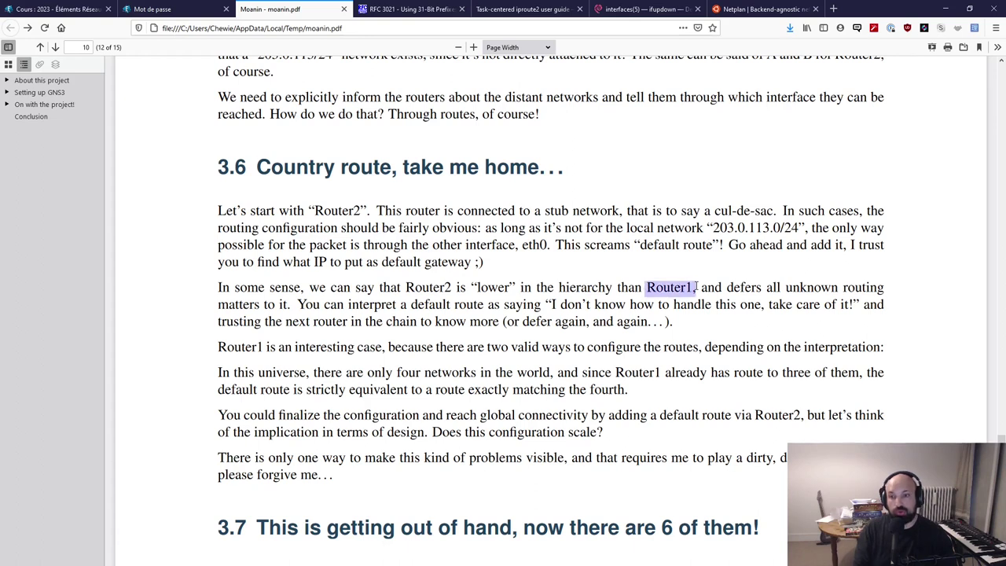
left_click(728, 321)
left_click_drag(759, 287, 842, 288)
left_click(772, 301)
left_click_drag(644, 288, 696, 287)
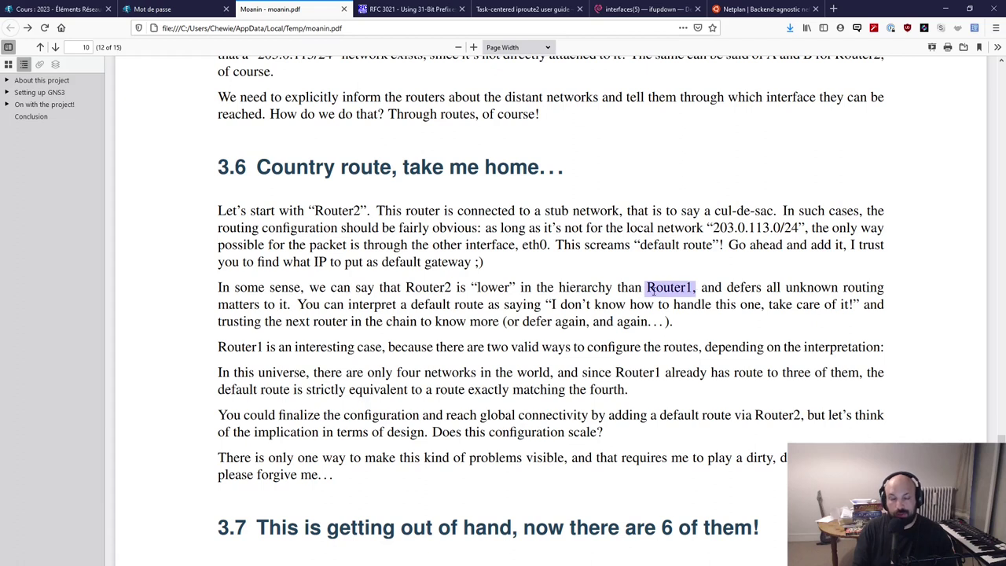
left_click(696, 287)
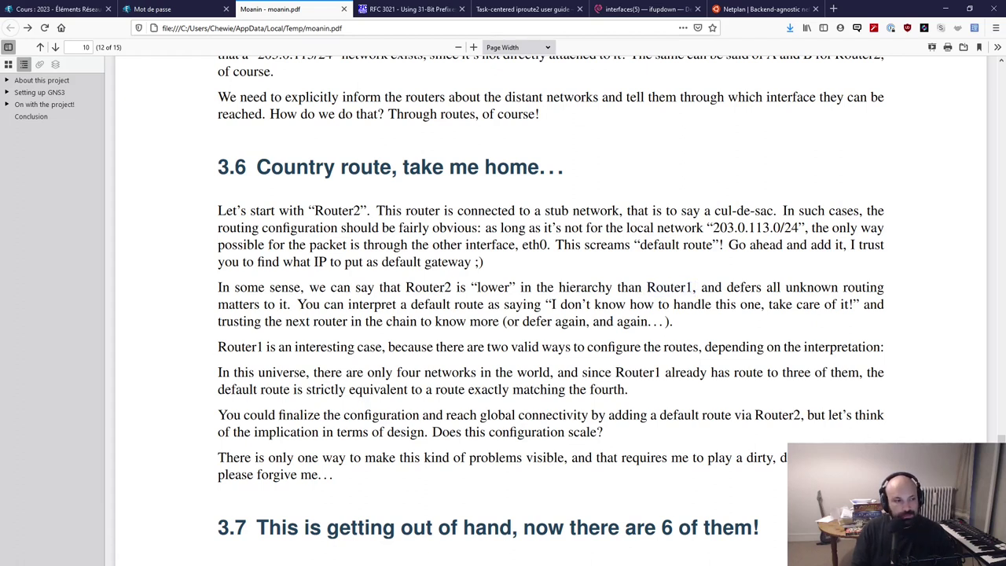
- Switch to Router2's console in GNS3, move it off the routers in the topology, and open /etc/network/interfaces in vim
key("alt+Tab")
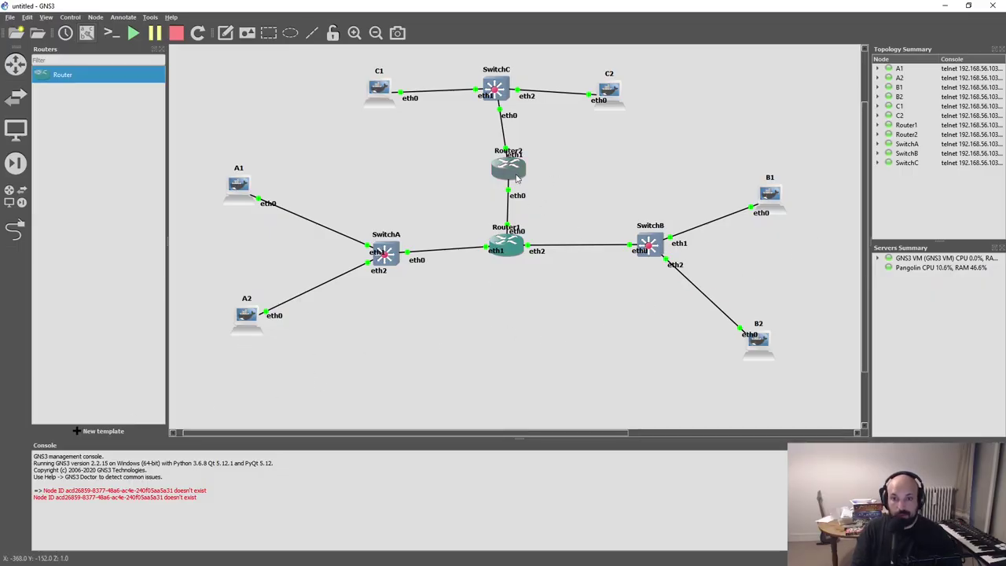
mouse_move(512, 258)
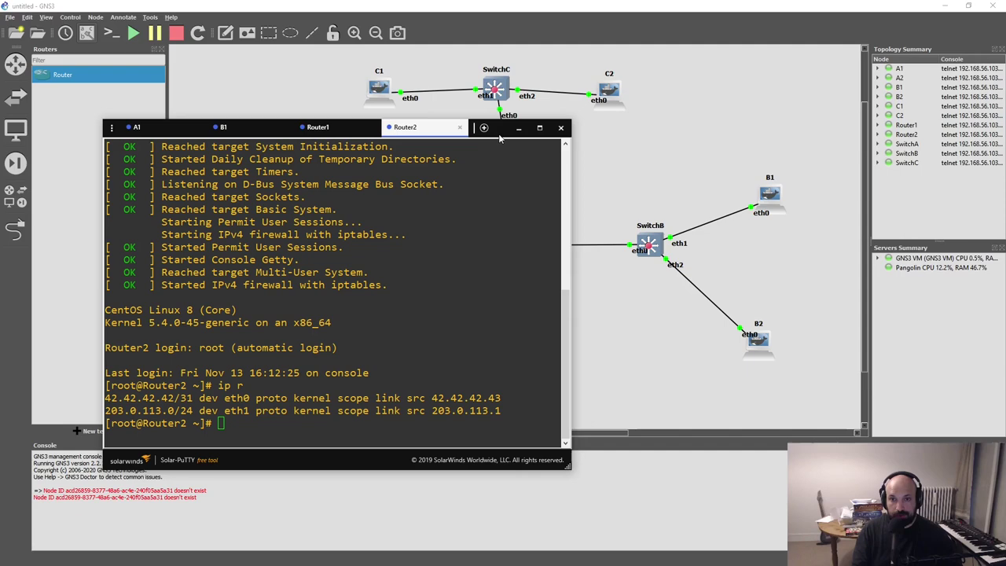
left_click_drag(496, 128, 875, 198)
type("vim /et")
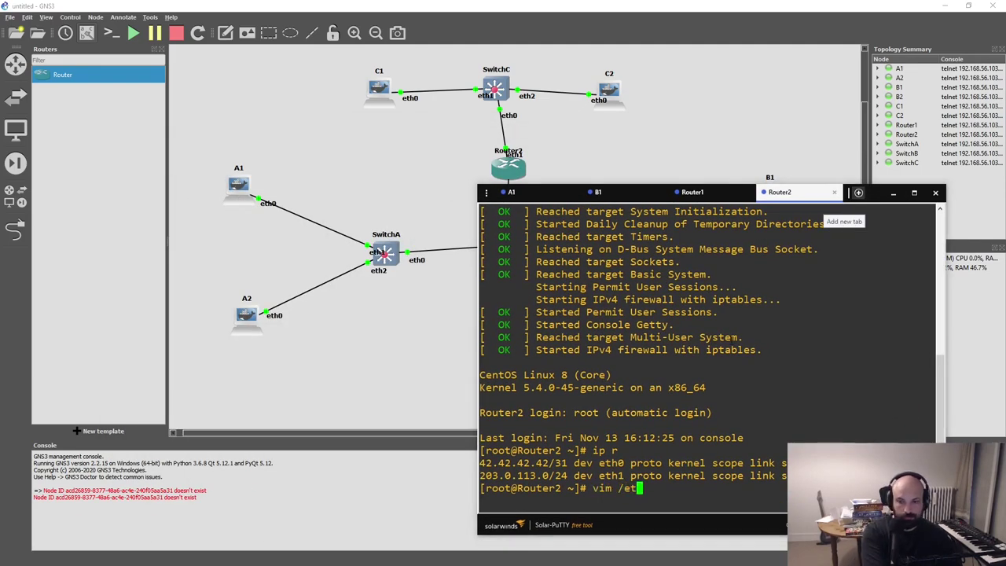
type("c/network/interfaces")
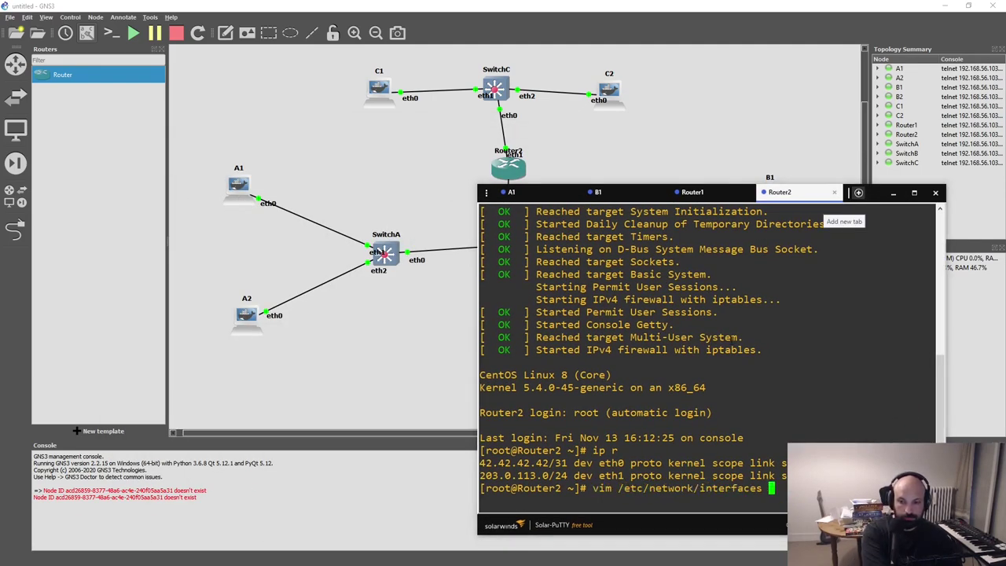
key("Return")
- Add the line "gateway 42.42.42.42" below the netmask in the static eth0 configuration
key("Down")
key("Down")
key("Down")
key("Down")
key("Down")
key("Down")
key("Down")
key("Down")
key("Down")
key("Down")
key("Down")
key("Down")
key("Down")
key("Down")
key("Down")
key("Down")
key("Down")
key("Down")
key("Down")
key("Down")
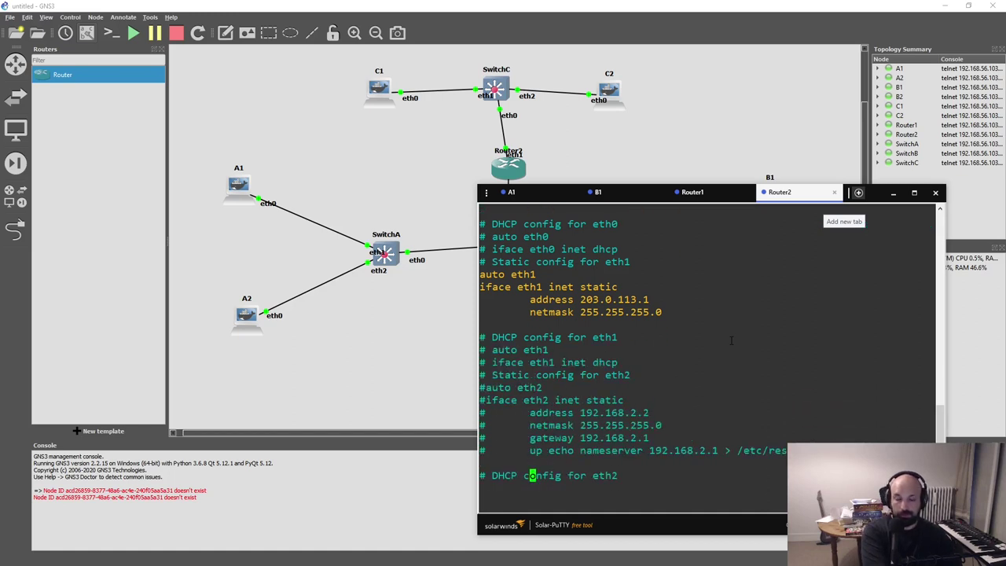
key("Up")
key("Up")
key("Up")
key("Up")
key("Up")
key("Up")
key("Up")
key("Up")
key("Up")
key("Up")
key("Up")
key("Up")
key("Up")
key("Up")
key("Up")
key("Down")
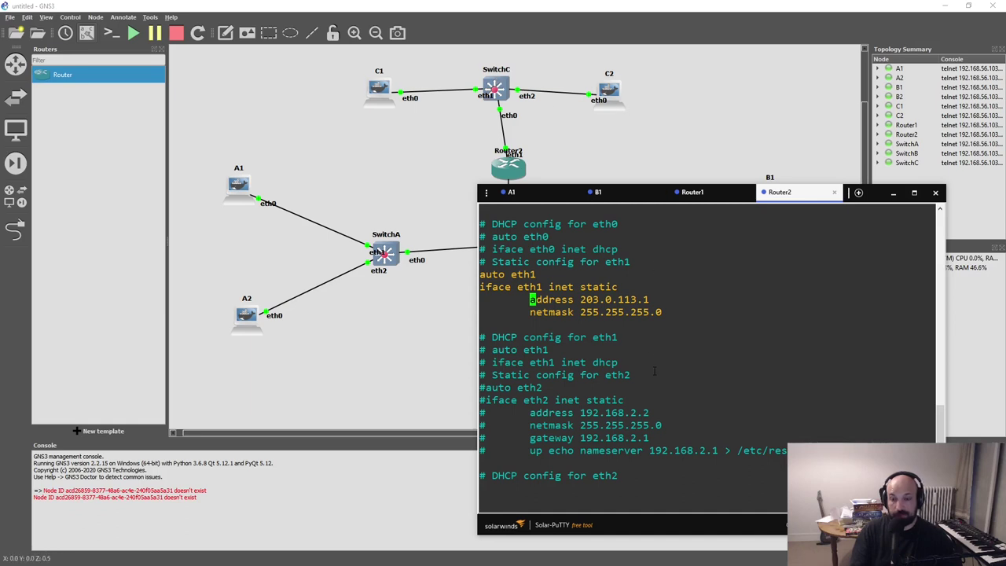
key("Up")
key("Up")
key("Up")
key("Up")
key("Up")
key("Up")
key("Up")
key("Up")
key("Up")
key("Up")
key("Up")
key("Up")
key("Up")
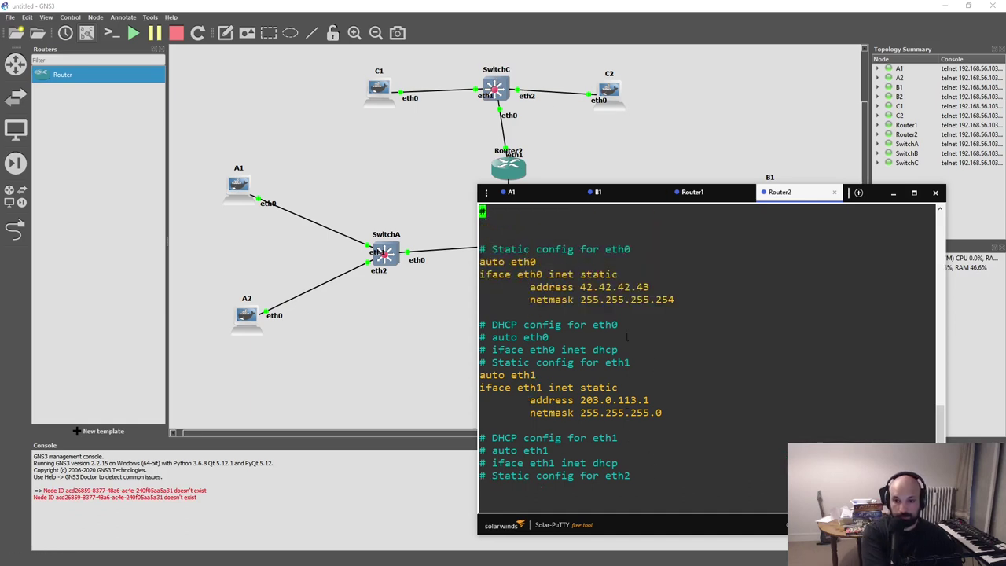
key("Down")
key("Down")
key("Down")
key("Down")
key("Down")
type("o")
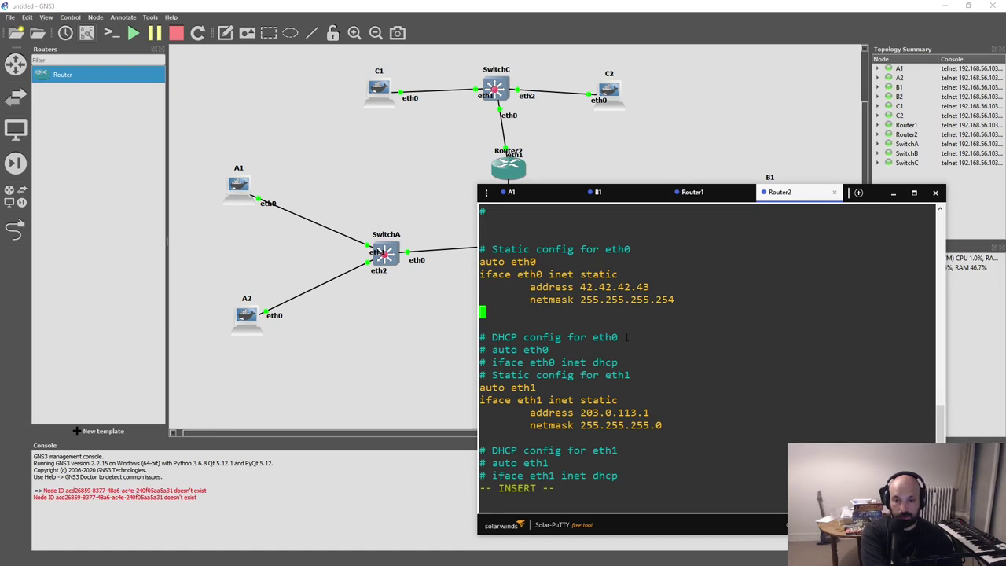
type("gateway")
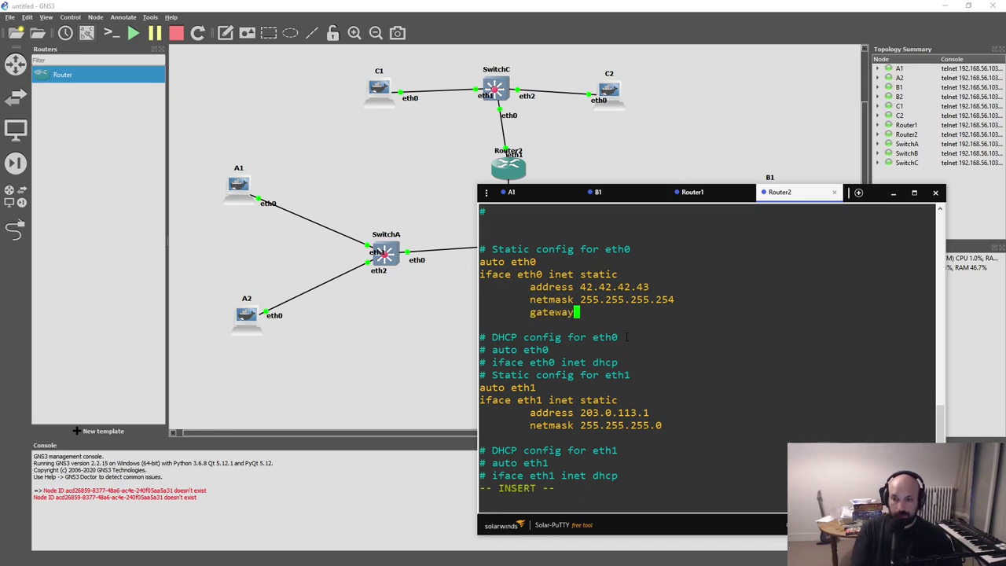
left_click_drag(875, 195, 940, 139)
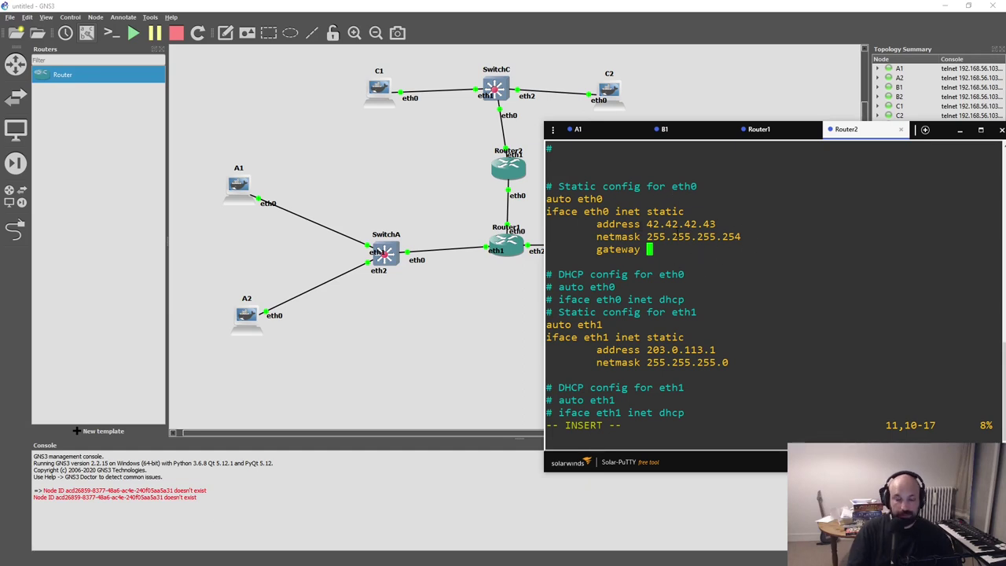
type("42.42.42.42")
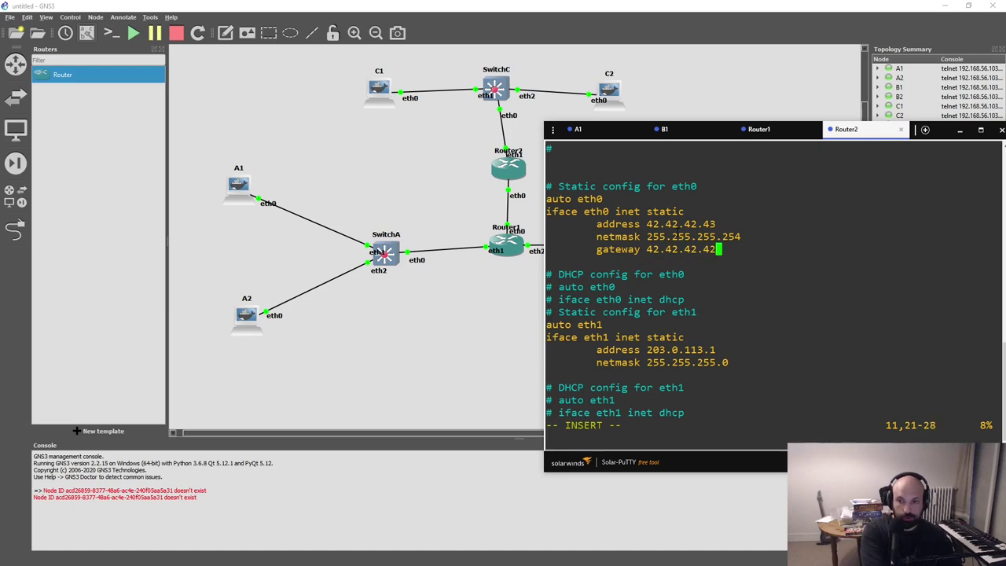
- Save Router2's interfaces file and quit vim
key("Escape")
key("k")
key("k")
type(":w")
key("Return")
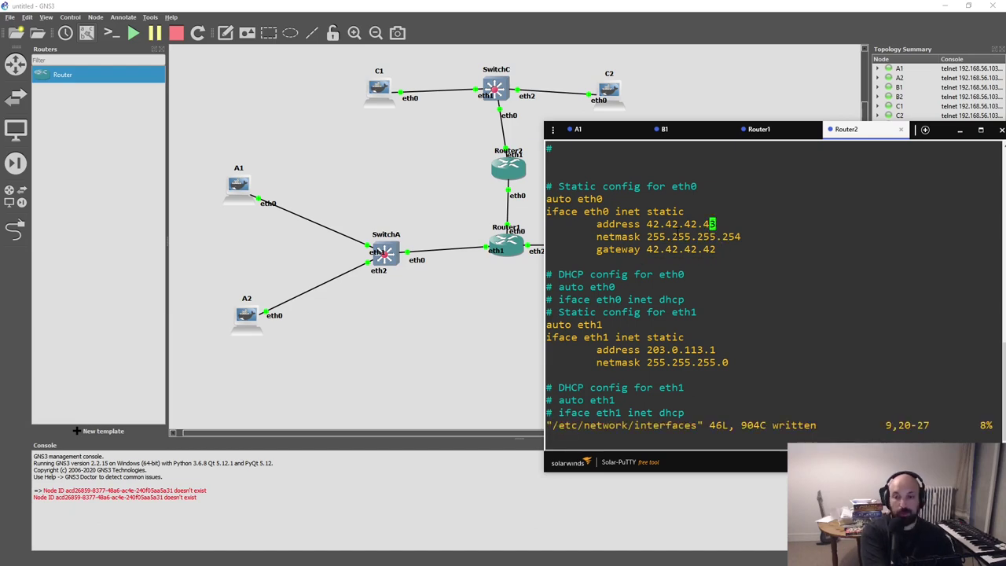
key("j")
type("j")
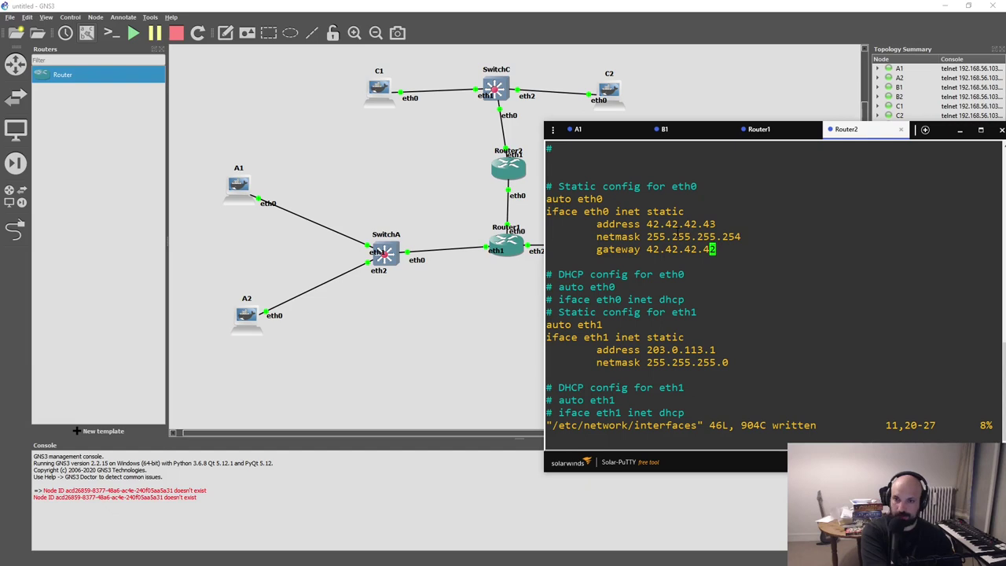
type(":wq")
key("Return")
- Try to restart Router2 from its shell with the restart and reboot commands
type("resata")
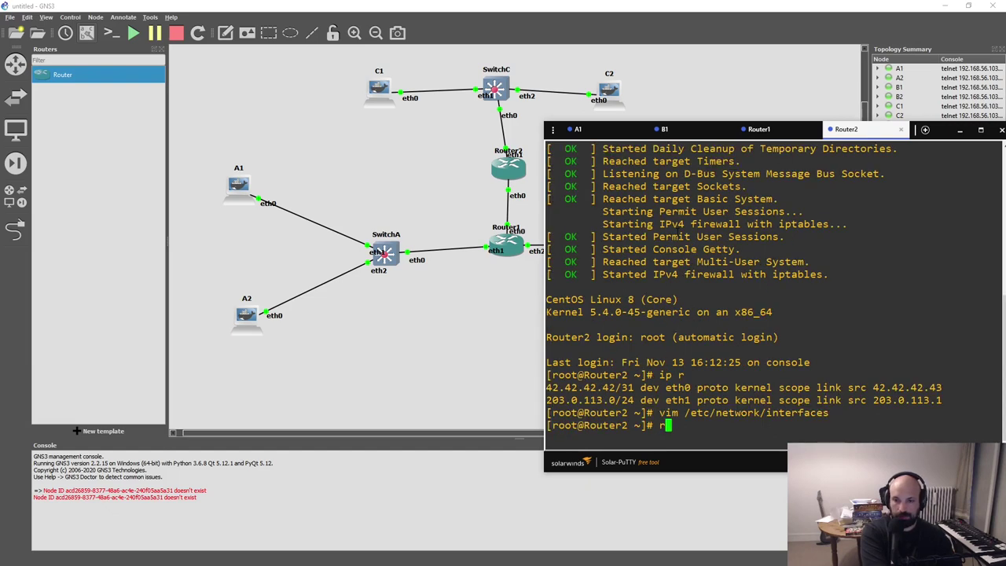
key("BackSpace")
key("BackSpace")
key("BackSpace")
type("tart")
key("Return")
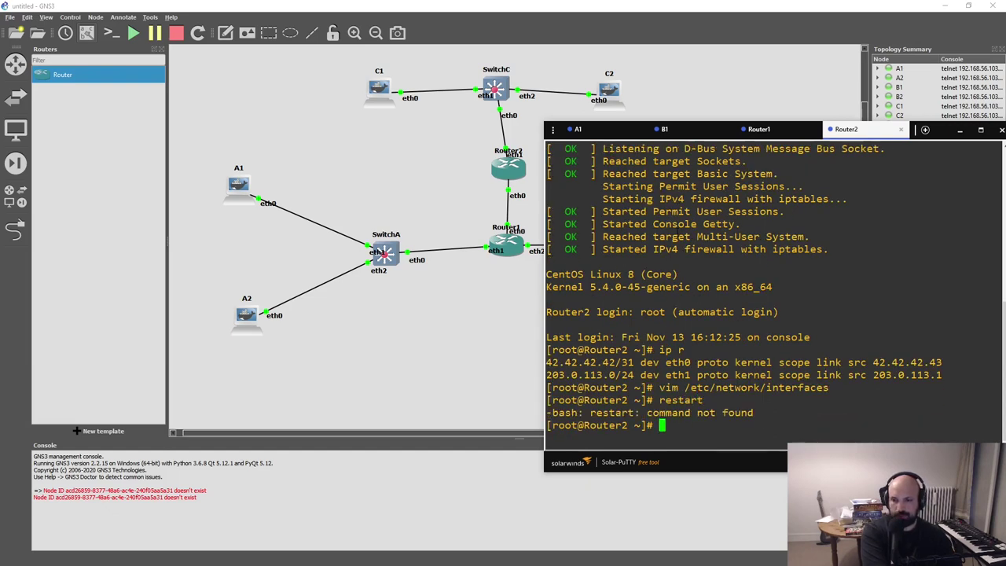
type("reboot")
key("Return")
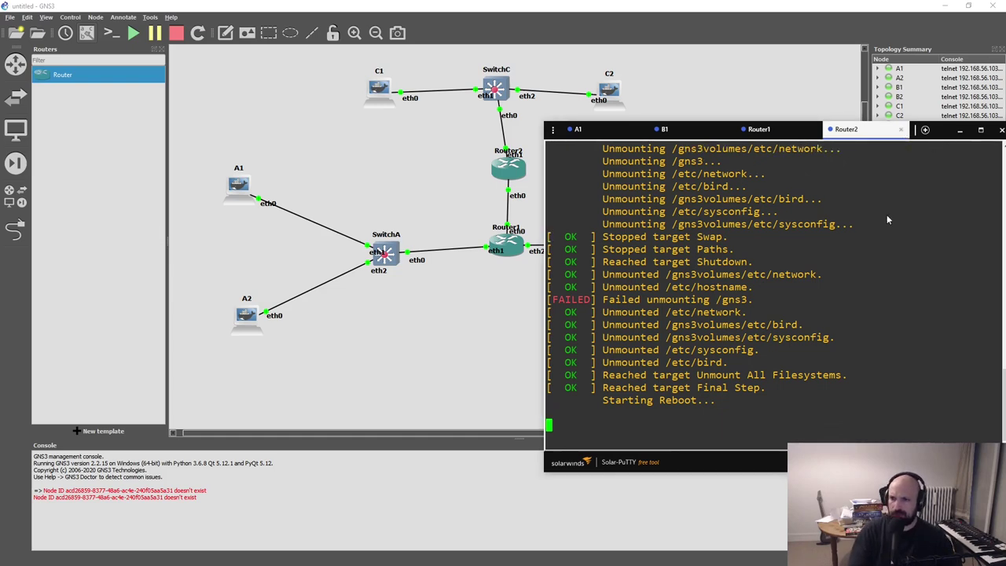
- Close Router2's console tab, then stop and start the Router2 node in the topology
left_click_drag(930, 129, 709, 190)
left_click(678, 191)
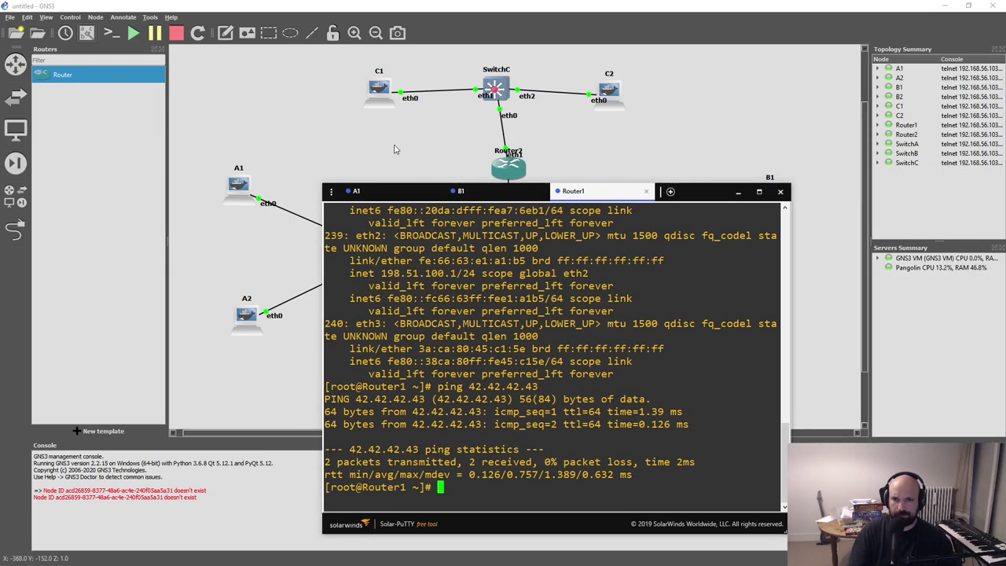
left_click(394, 149)
right_click(507, 165)
left_click(480, 212)
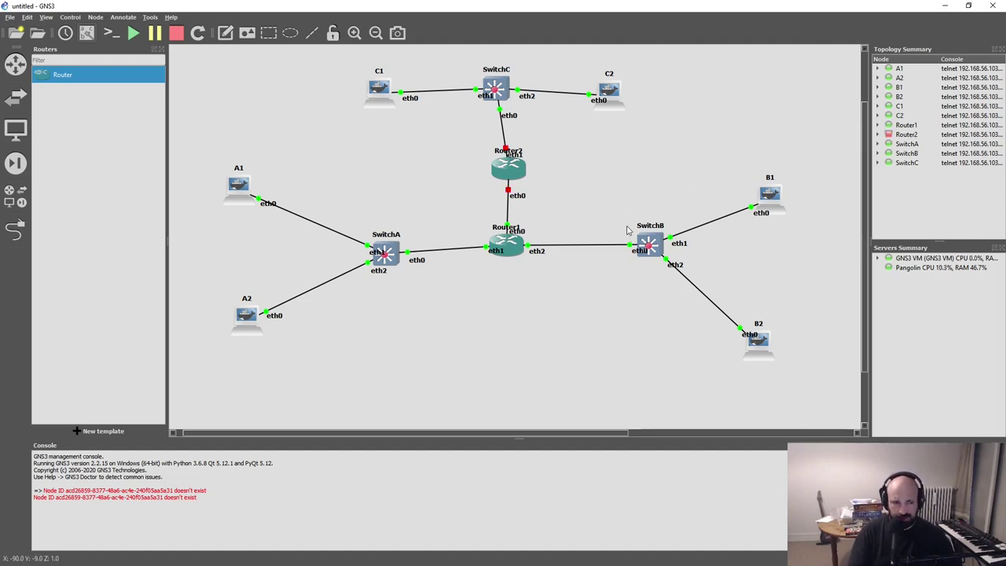
right_click(497, 170)
left_click(514, 207)
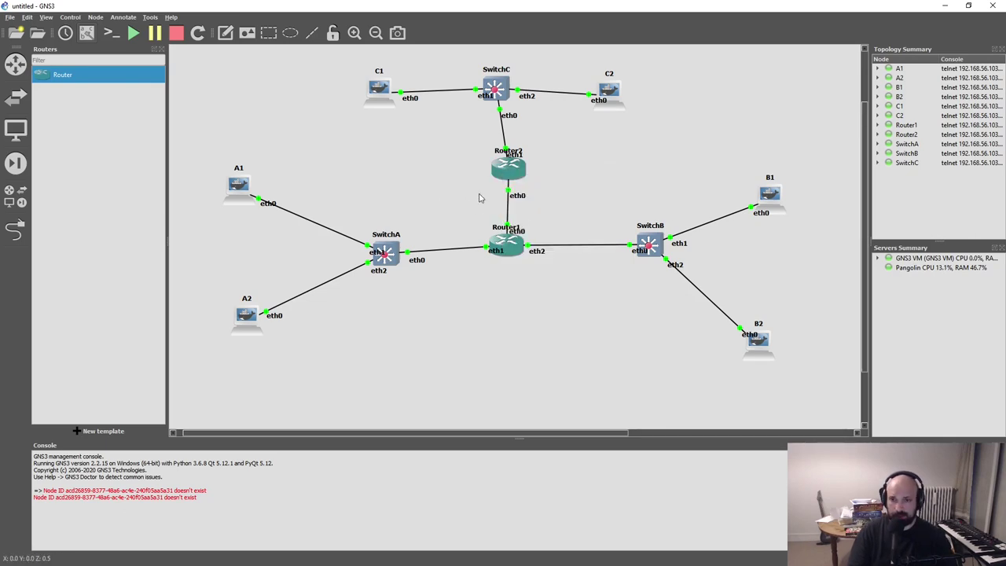
- Open Router2's console and display its routing table with the command "ip route"
double_click(513, 171)
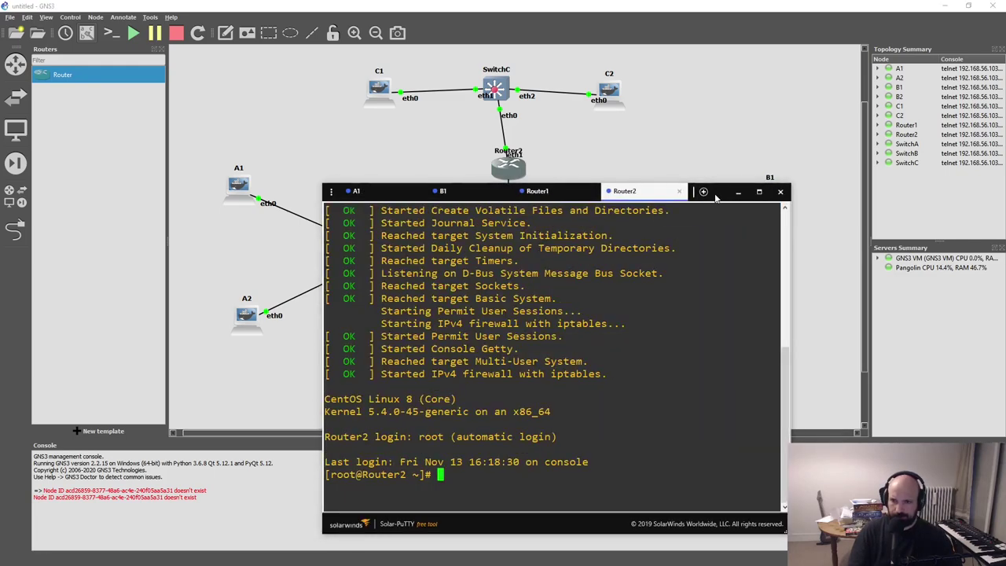
left_click_drag(717, 199, 758, 160)
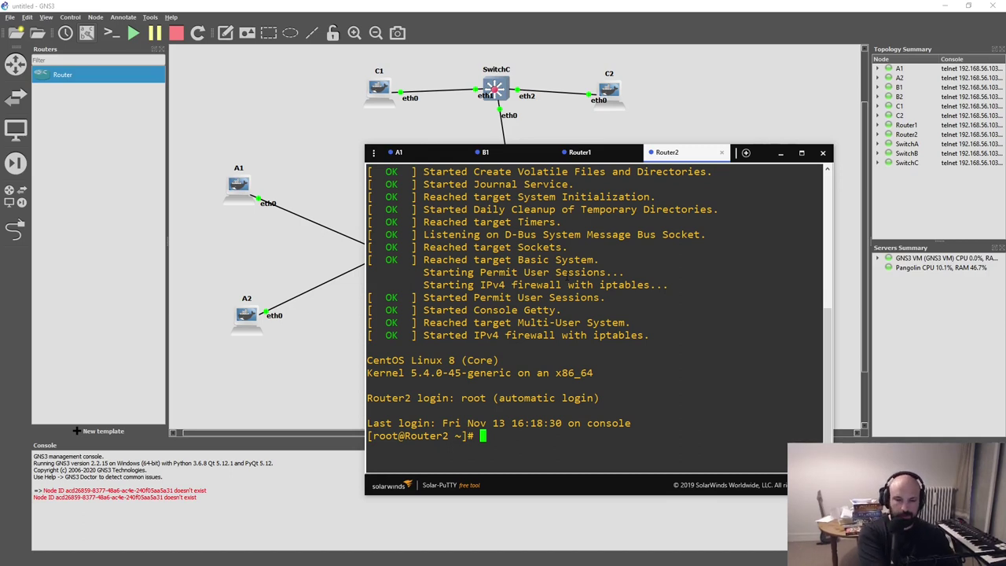
type("ip route")
key("Return")
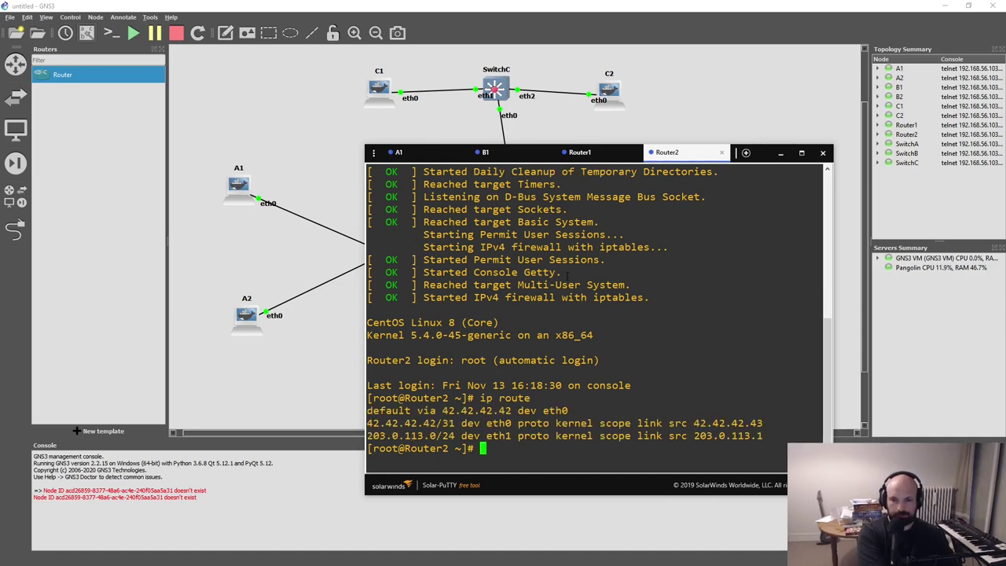
- Examine the default route, its gateway address and the directly connected eth0 network in Router2's routing table
mouse_move(367, 411)
left_mouse_down()
mouse_move(512, 410)
mouse_move(575, 422)
mouse_move(350, 405)
left_mouse_up()
left_click(411, 410)
double_click(556, 410)
left_click(576, 420)
left_click(351, 410)
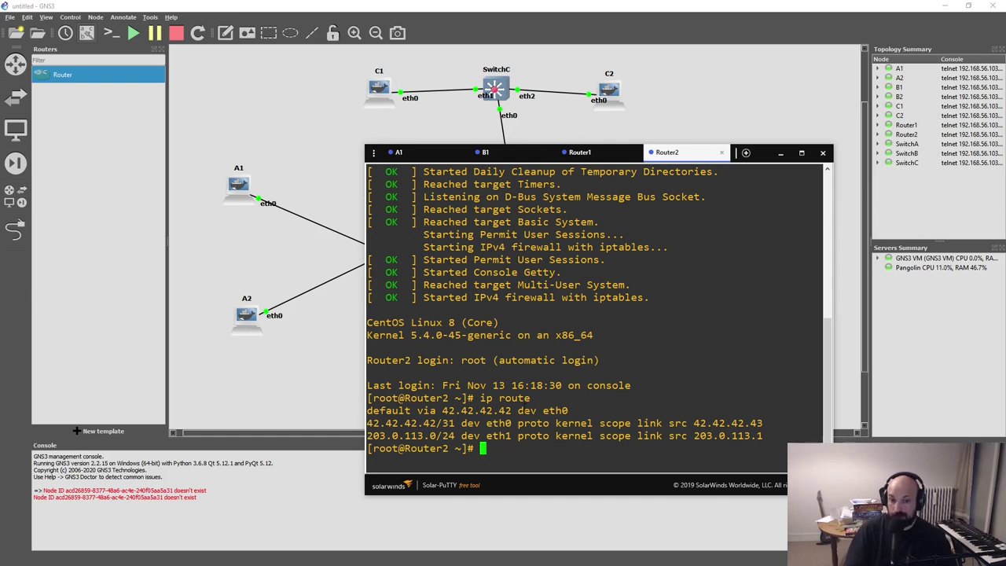
left_click_drag(441, 410, 515, 411)
left_click(516, 410)
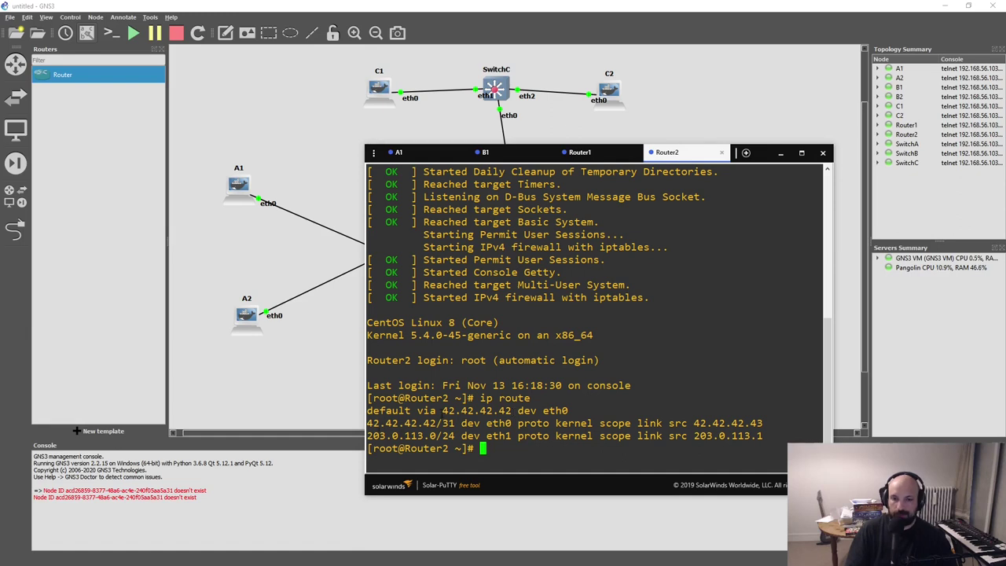
left_click_drag(441, 410, 512, 410)
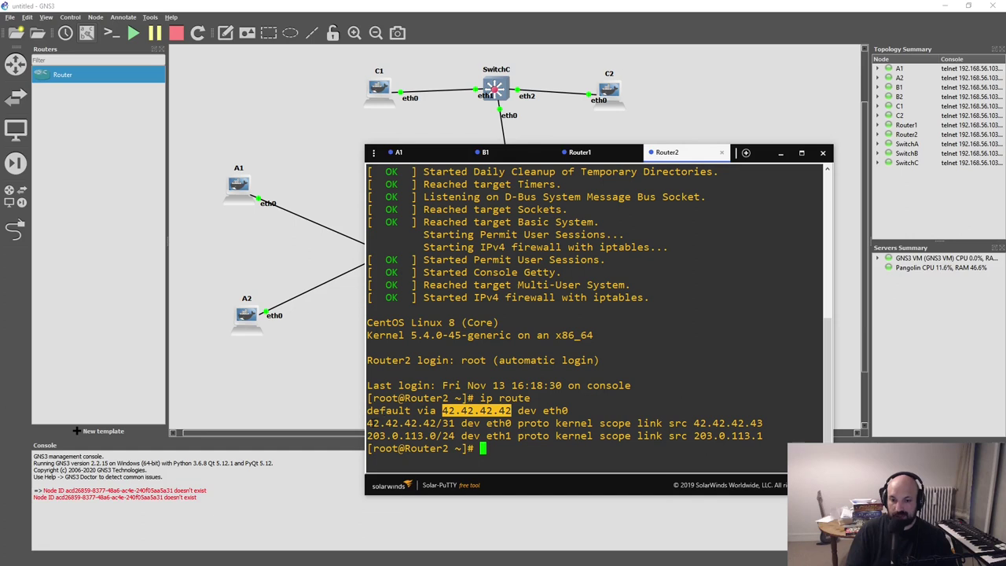
left_click_drag(366, 423, 455, 423)
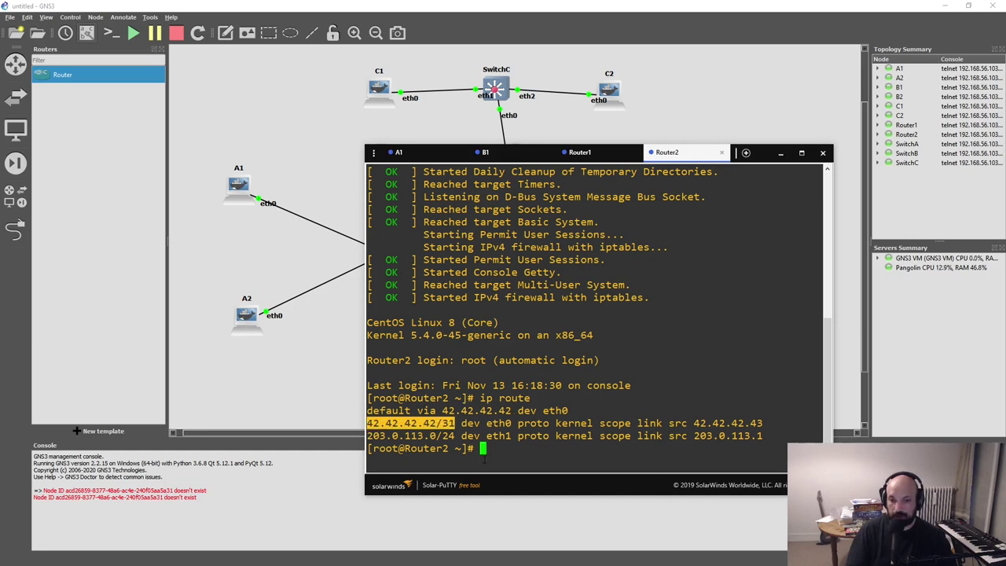
left_click(392, 424)
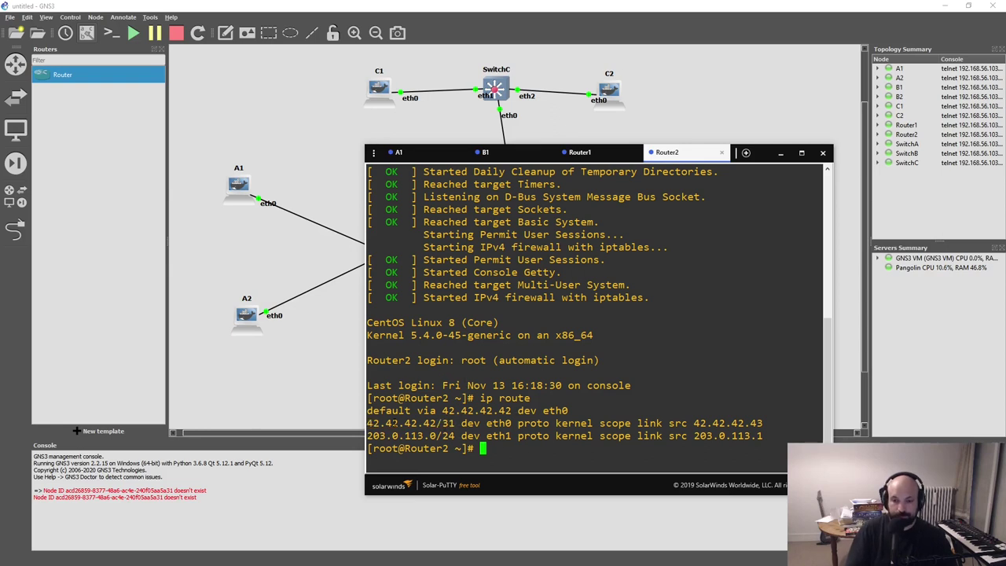
- Switch to moanin.pdf in Firefox and read section 3.6 on Router2's default route and the ways to configure Router1's routes
key("alt+Tab")
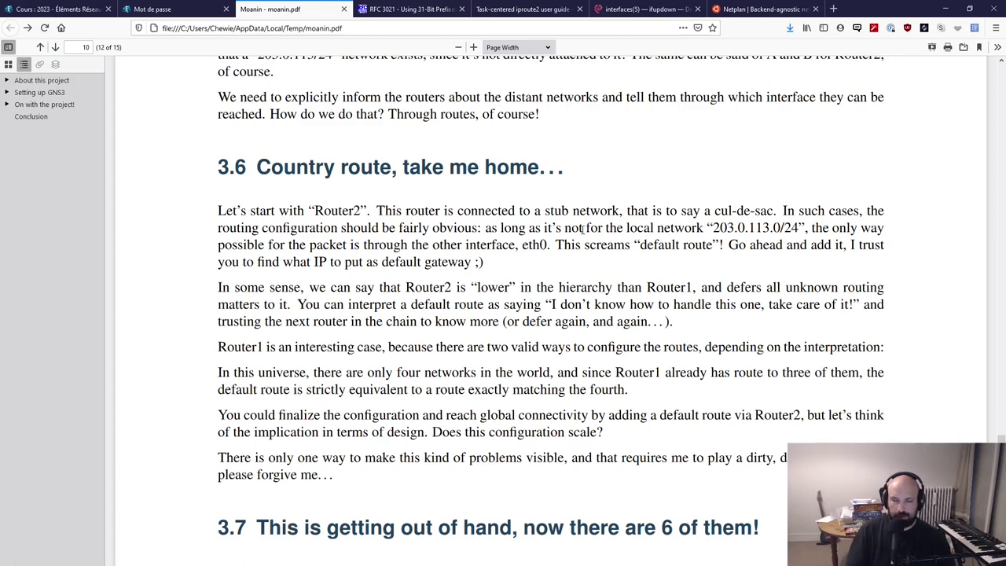
left_click_drag(222, 288, 632, 346)
left_click(640, 346)
left_click_drag(209, 283, 515, 414)
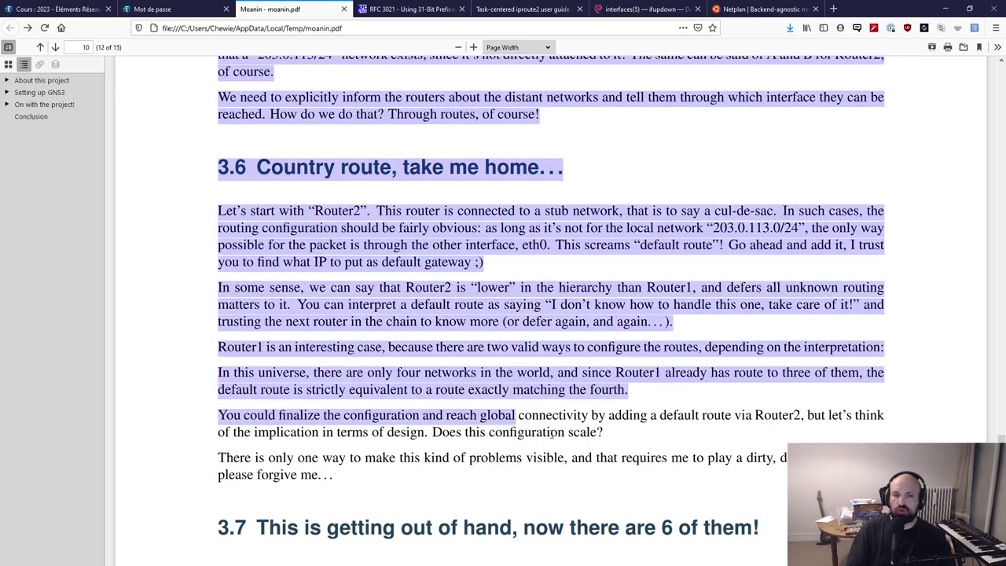
left_click(585, 432)
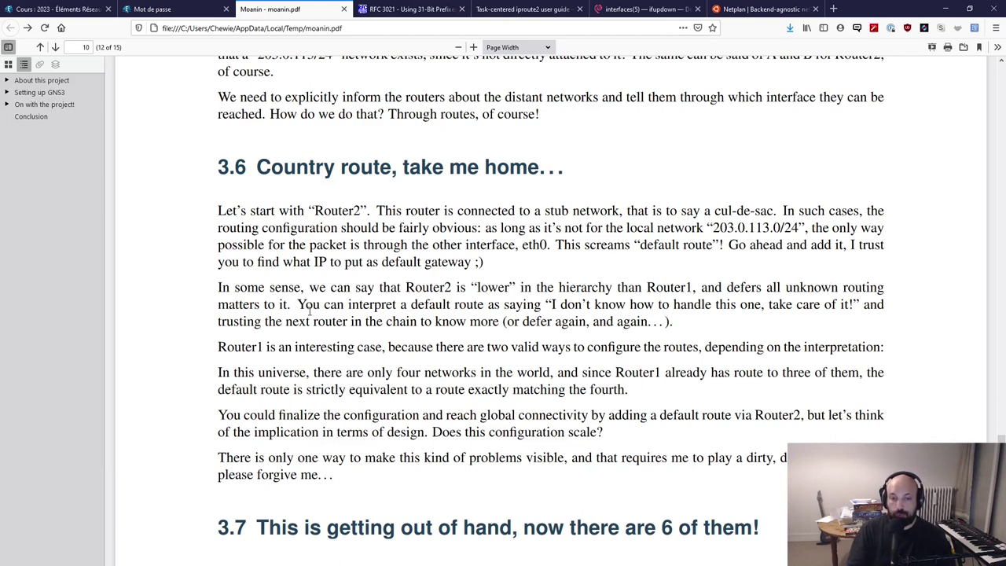
left_click_drag(312, 308, 487, 308)
left_click(537, 307)
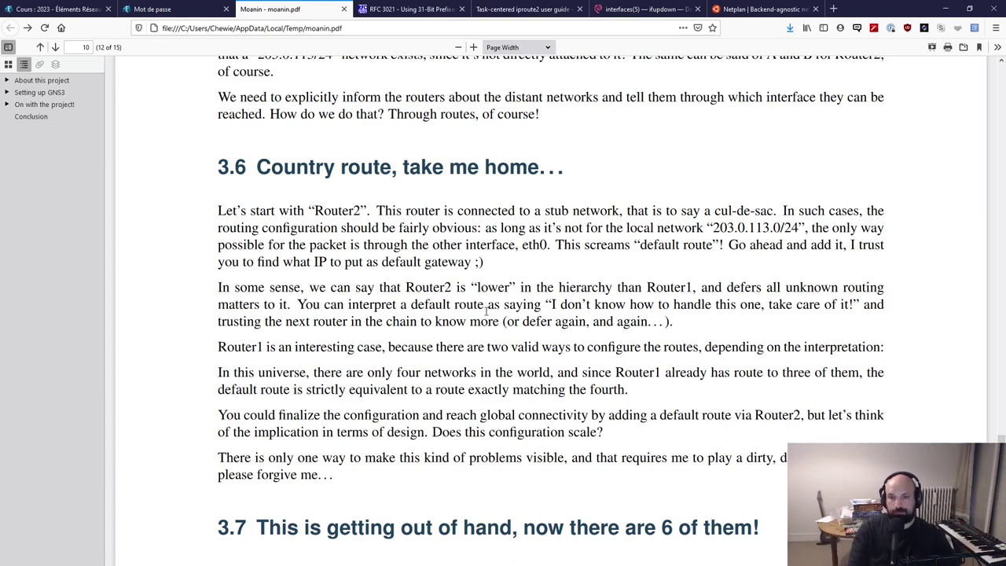
left_click_drag(245, 351, 378, 351)
left_click(388, 351)
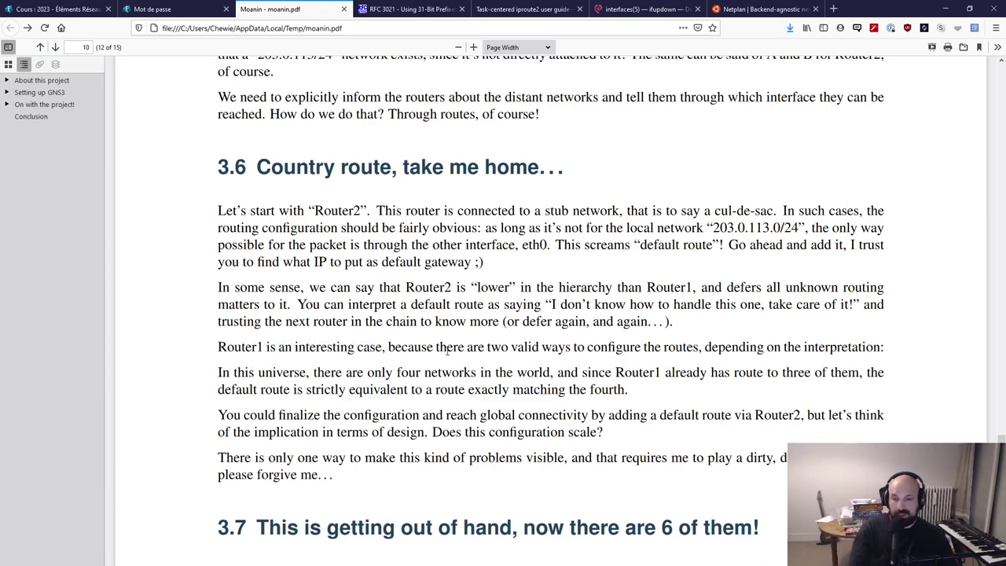
left_click_drag(458, 351, 897, 351)
left_click(895, 350)
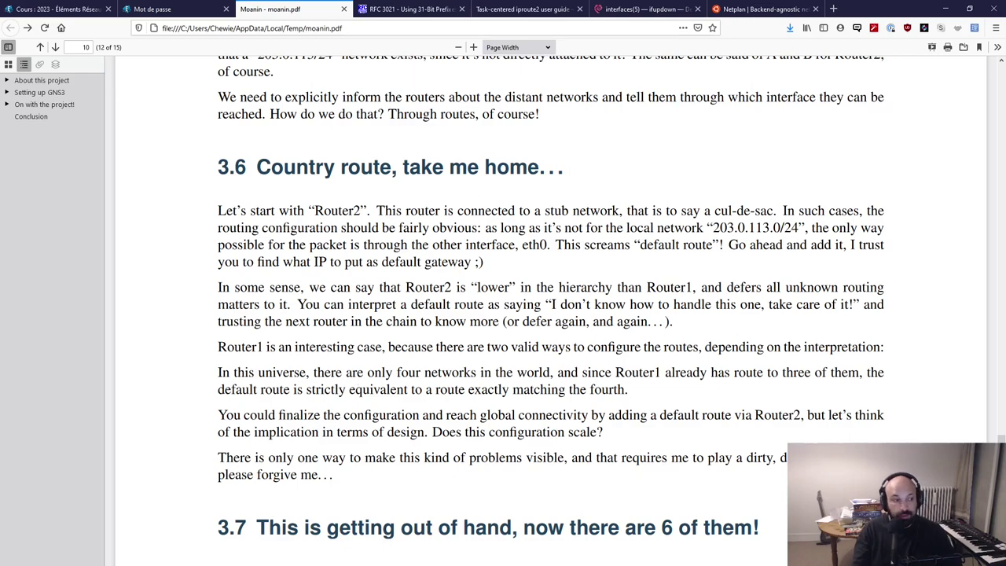
- Check the networks in the GNS3 topology against the guide's sentence about the routes Router1 already has
key("alt+Tab")
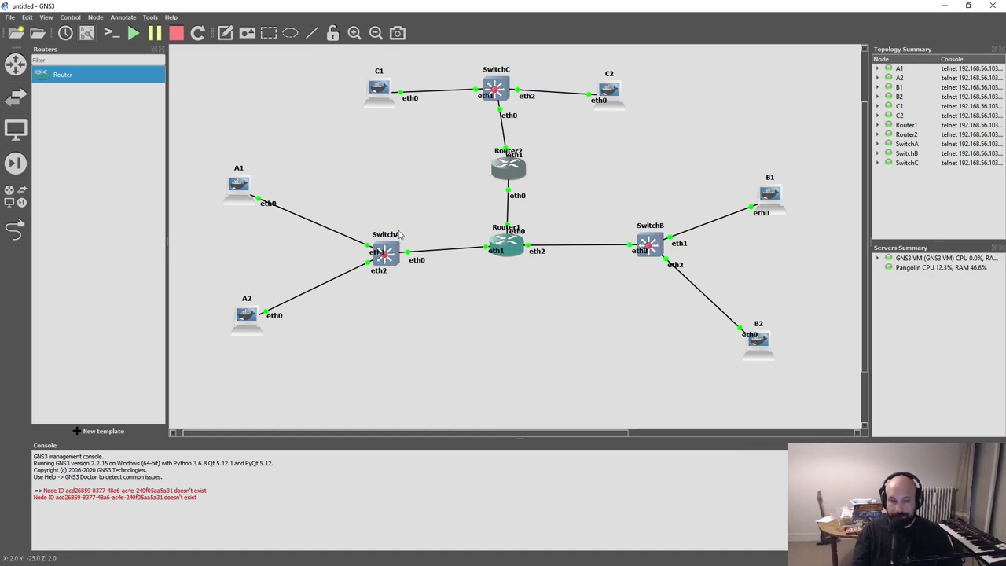
key("alt+Tab")
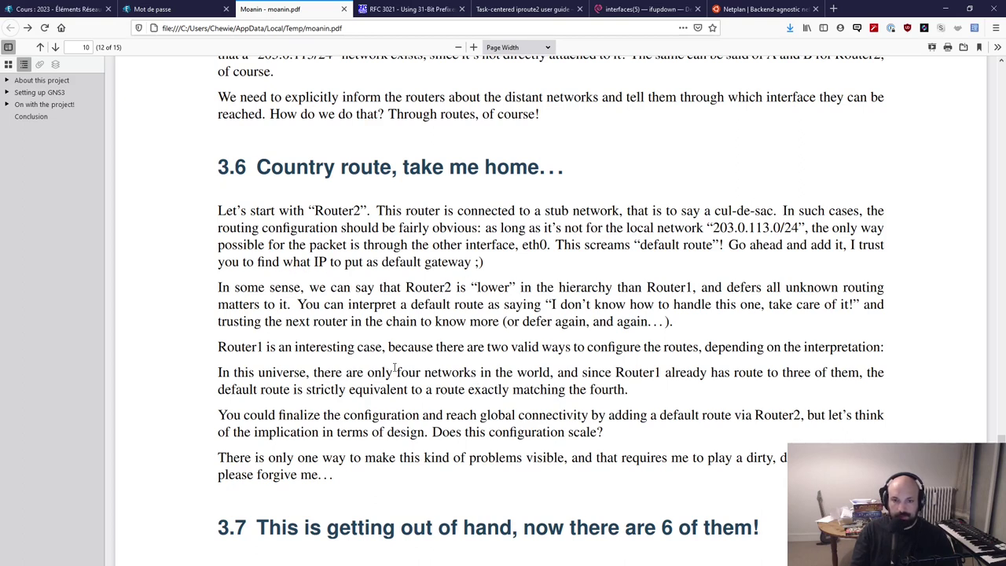
left_click_drag(593, 370, 862, 377)
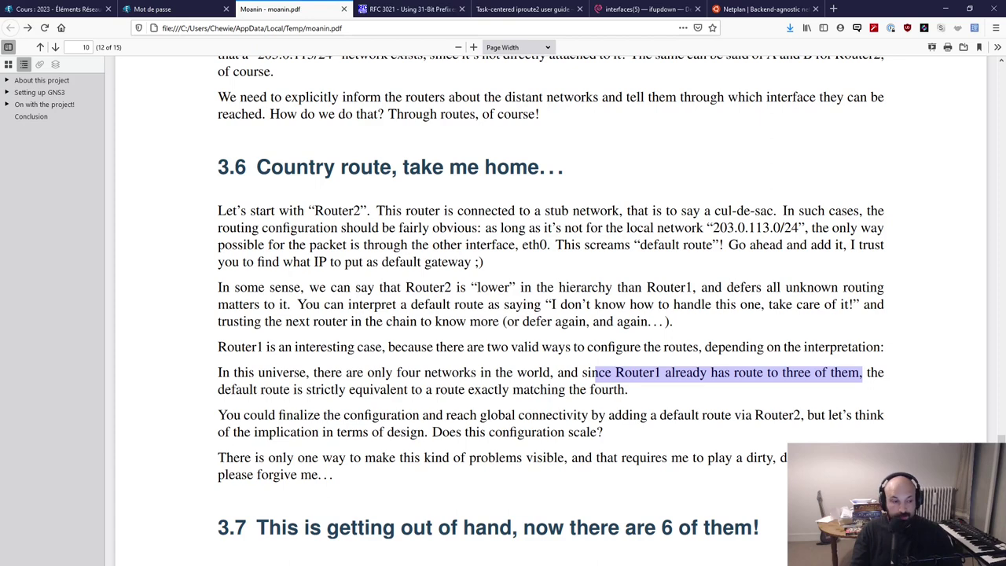
- Switch to Router1's console in Solar-PuTTY and list its routes with "ip route"
key("alt+Tab")
key("ctrl+shift+Tab")
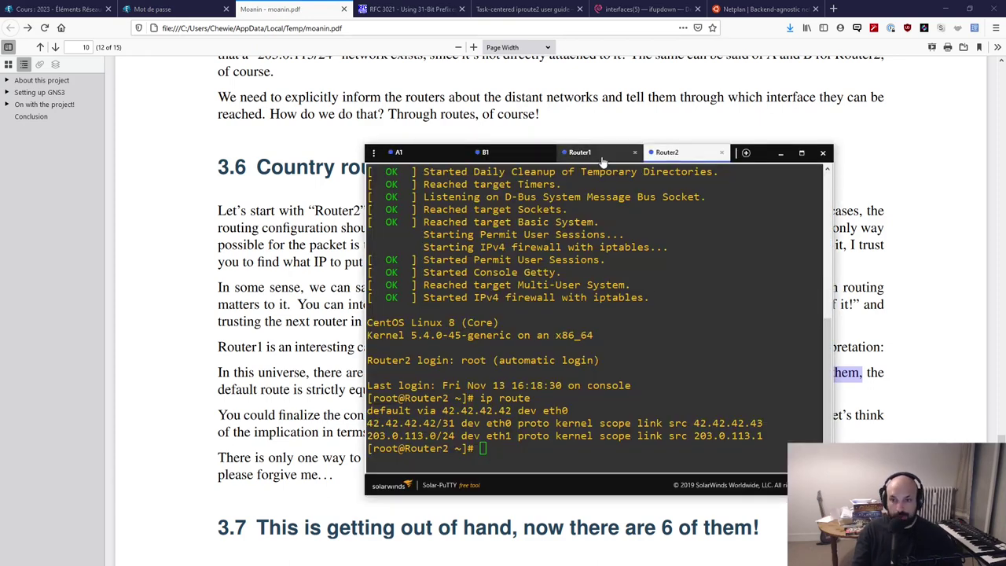
type("ip route")
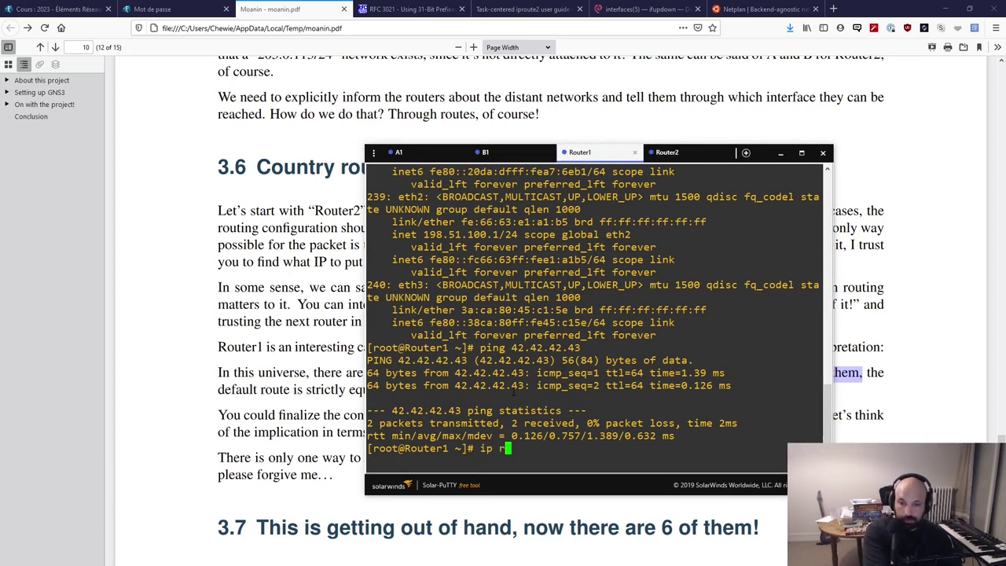
key("Return")
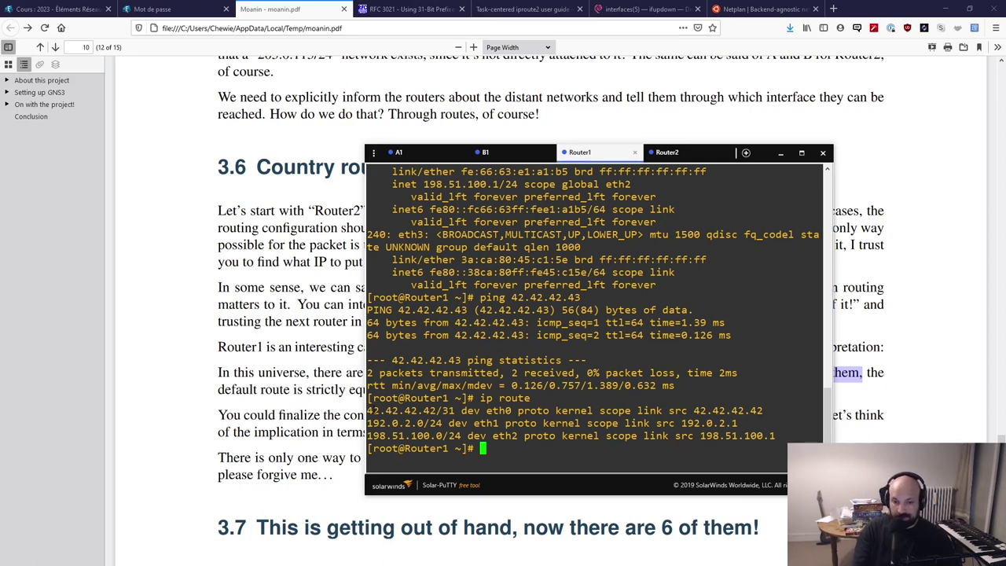
left_click_drag(366, 410, 820, 423)
left_click(589, 456)
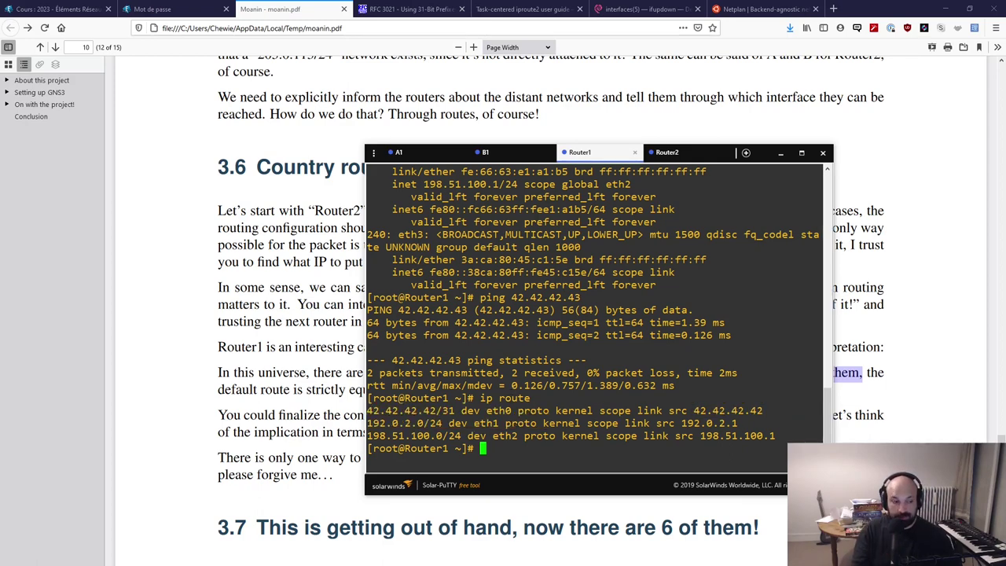
- Compare the GNS3 topology with the connected networks listed in Router1's routing table
key("alt+Tab")
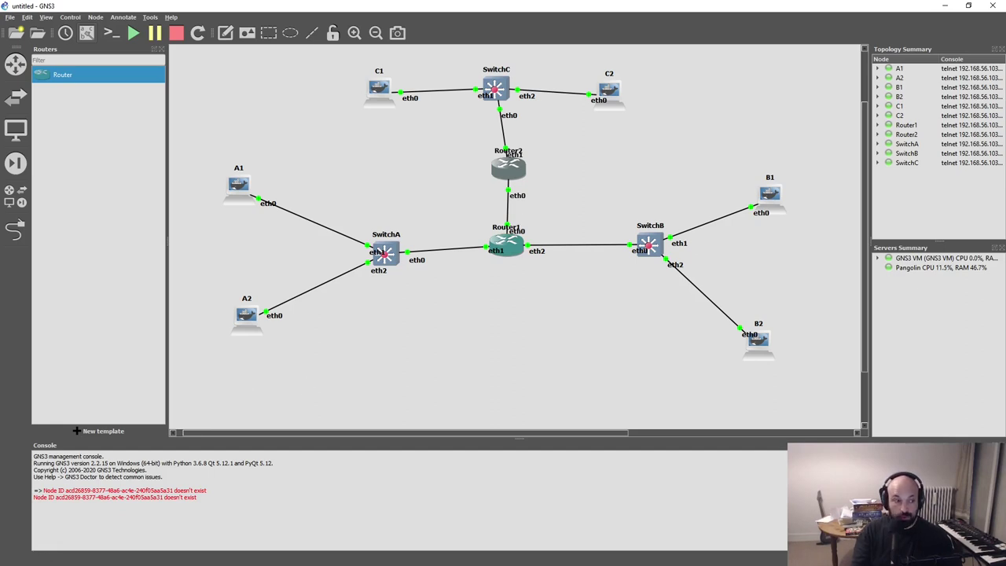
key("alt+Tab")
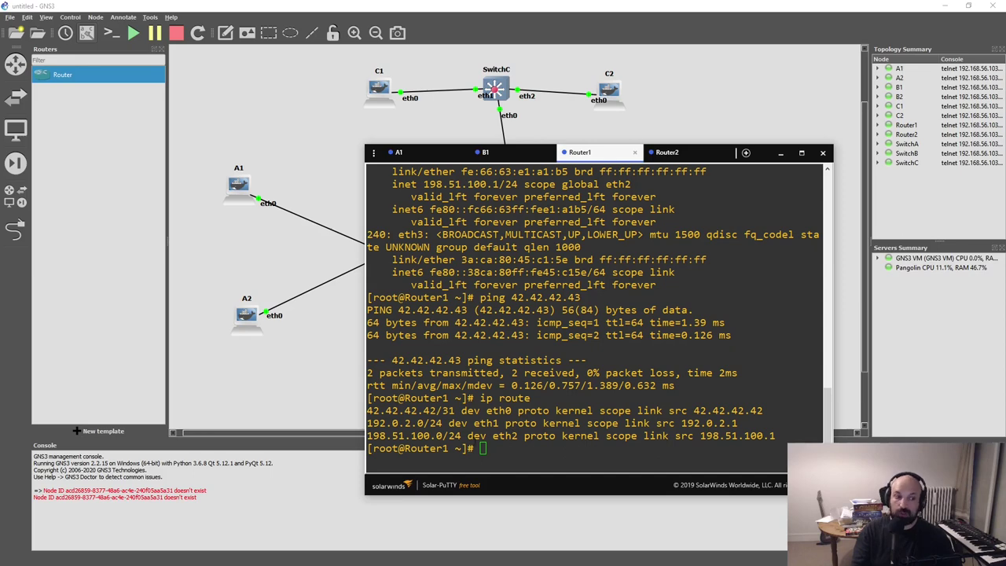
double_click(649, 410)
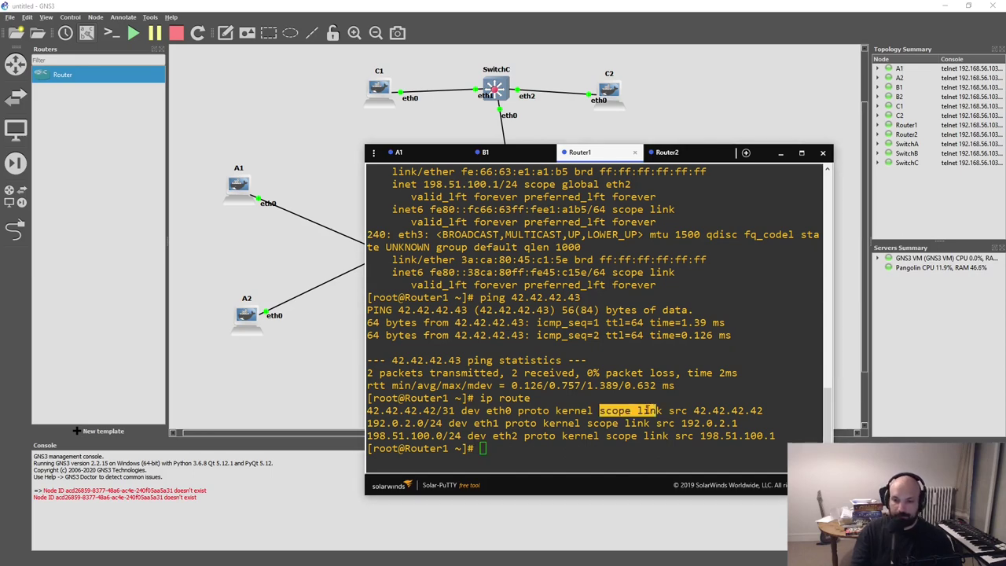
left_click_drag(649, 410, 568, 451)
left_click(568, 450)
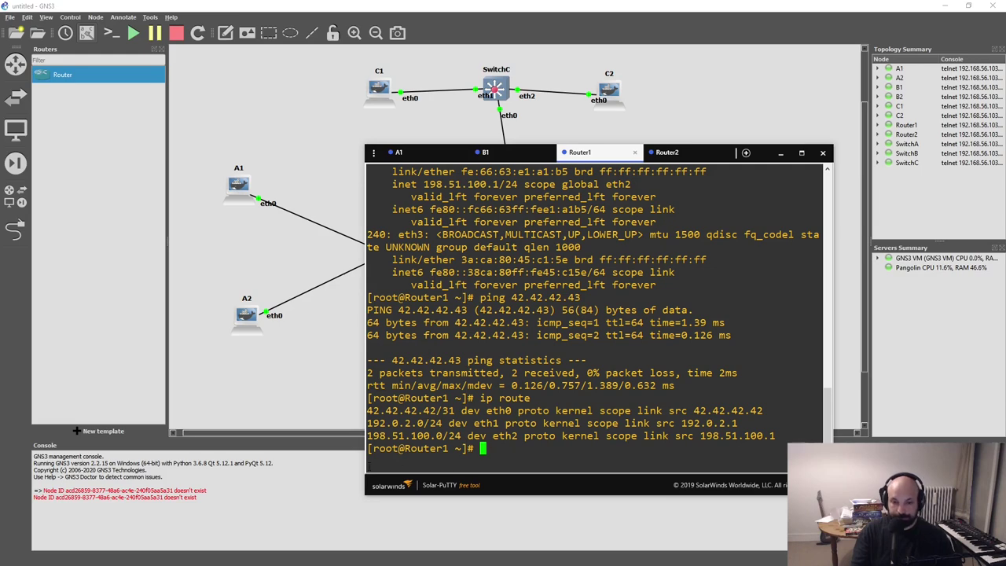
- Return to the PDF guide and read how a default route on Router1 compares with a route matching the fourth network
key("alt+Tab")
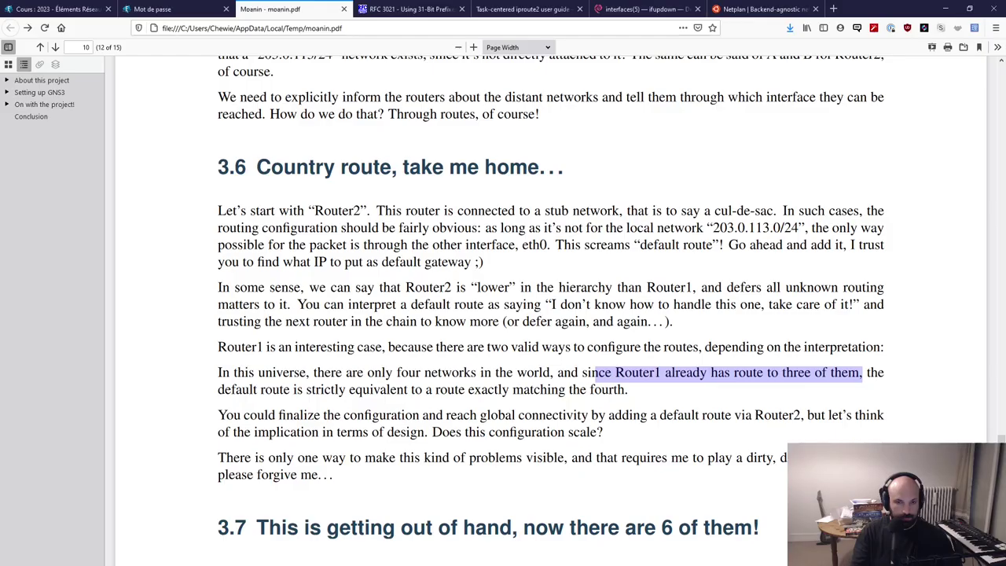
left_click(501, 402)
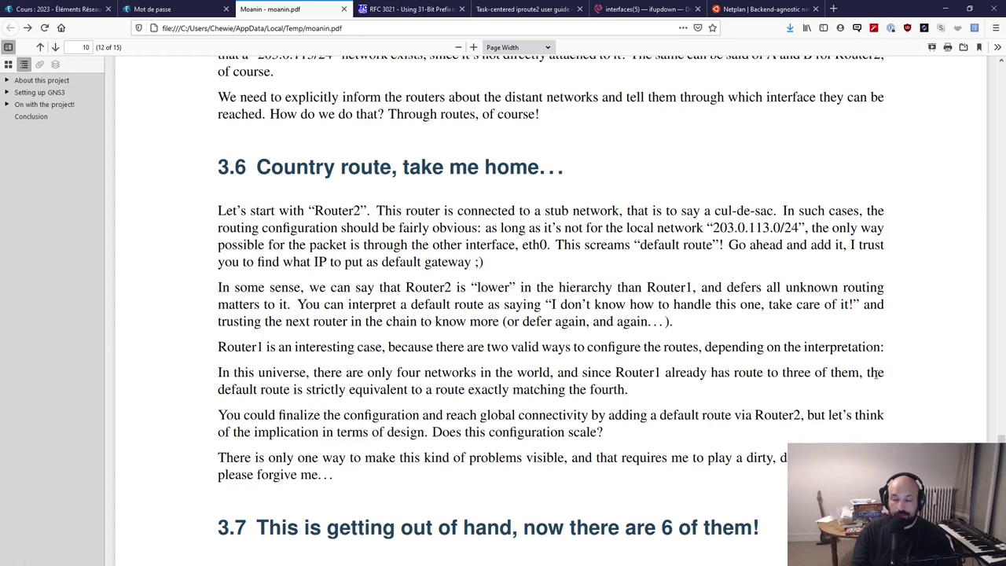
left_click_drag(221, 390, 362, 393)
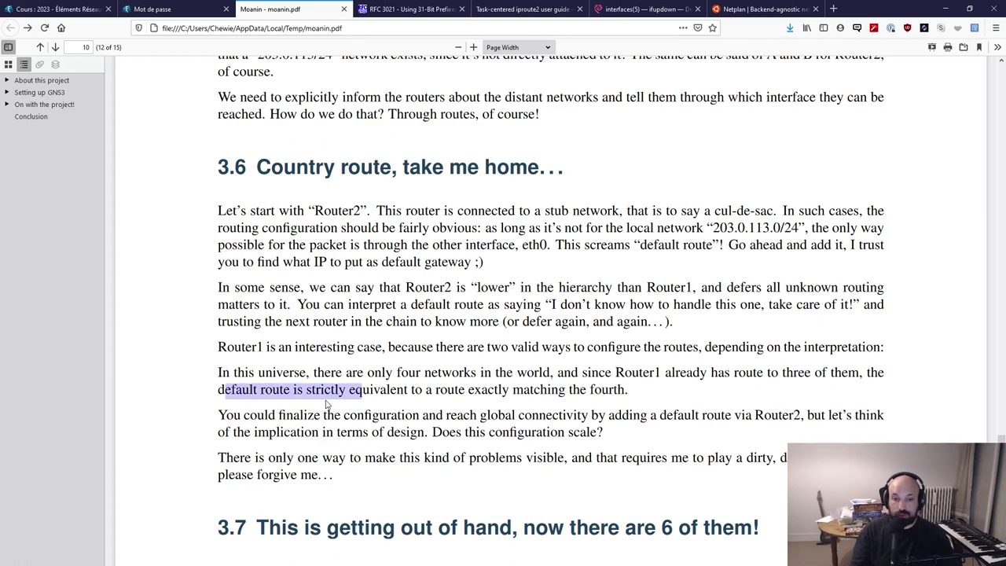
left_click(378, 397)
left_click_drag(442, 393, 657, 399)
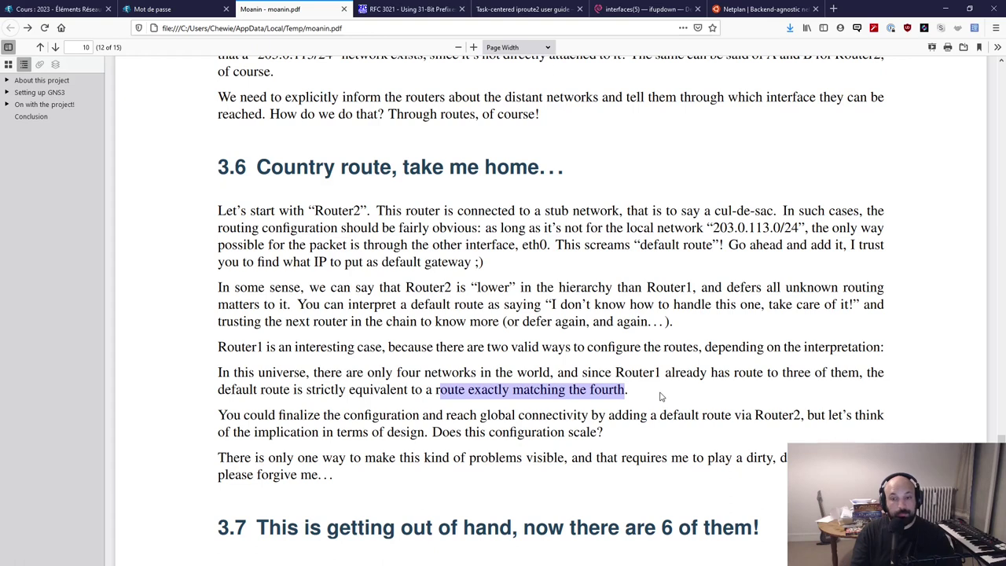
left_click(660, 396)
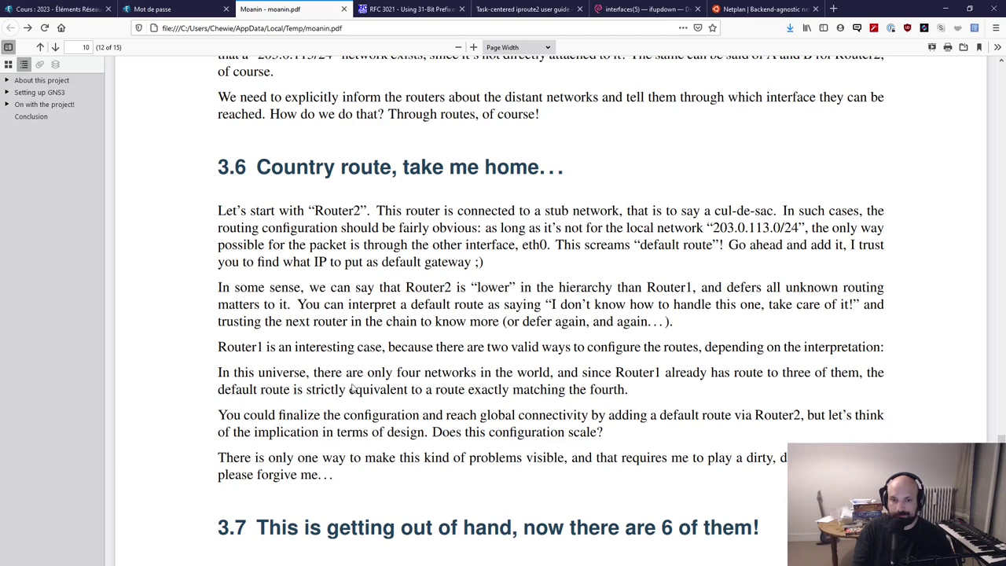
- Read the end of section 3.6 on whether a default route via Router2 scales, up to the section 3.7 introduction
left_click_drag(226, 415, 577, 417)
left_click(583, 440)
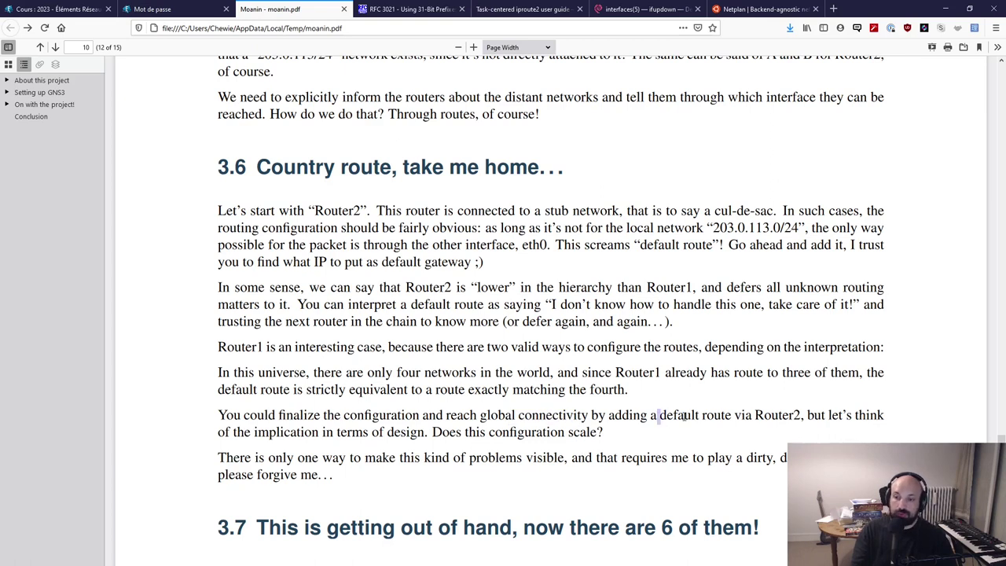
left_click_drag(683, 416, 852, 414)
left_click(801, 414)
left_click(826, 440)
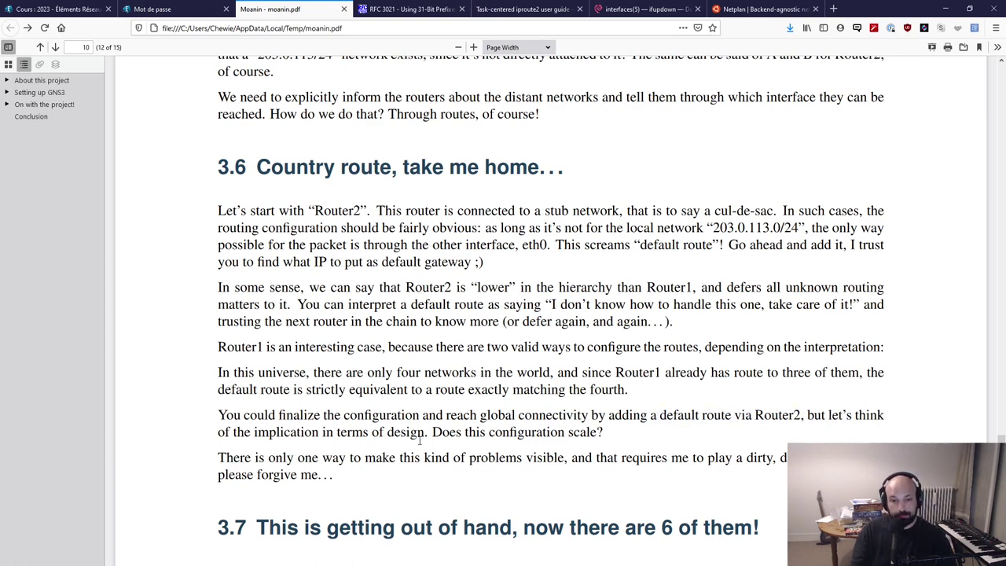
scroll(321, 456, "down", 3)
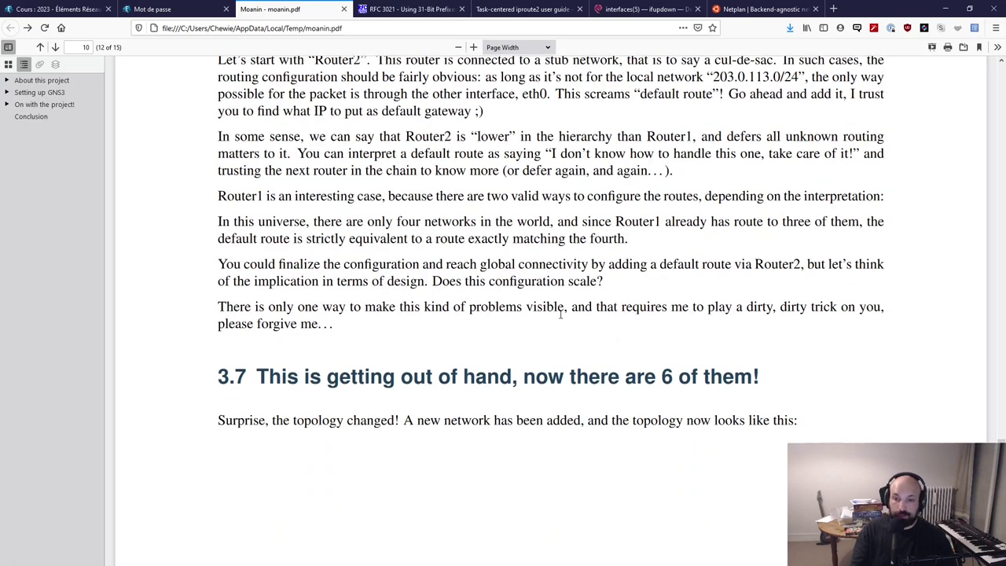
left_click_drag(556, 307, 732, 306)
left_click(837, 314)
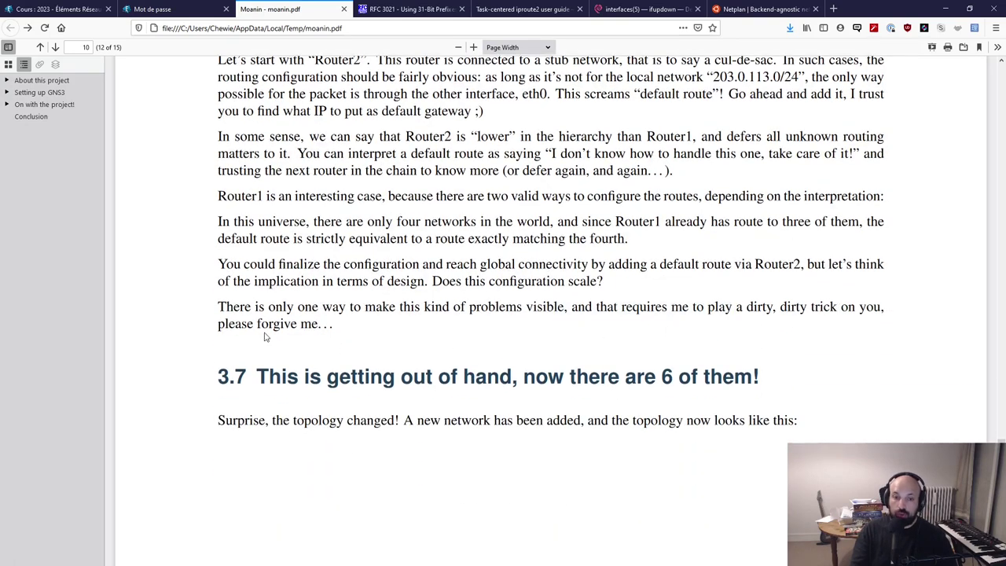
left_click_drag(234, 324, 425, 344)
left_click(425, 344)
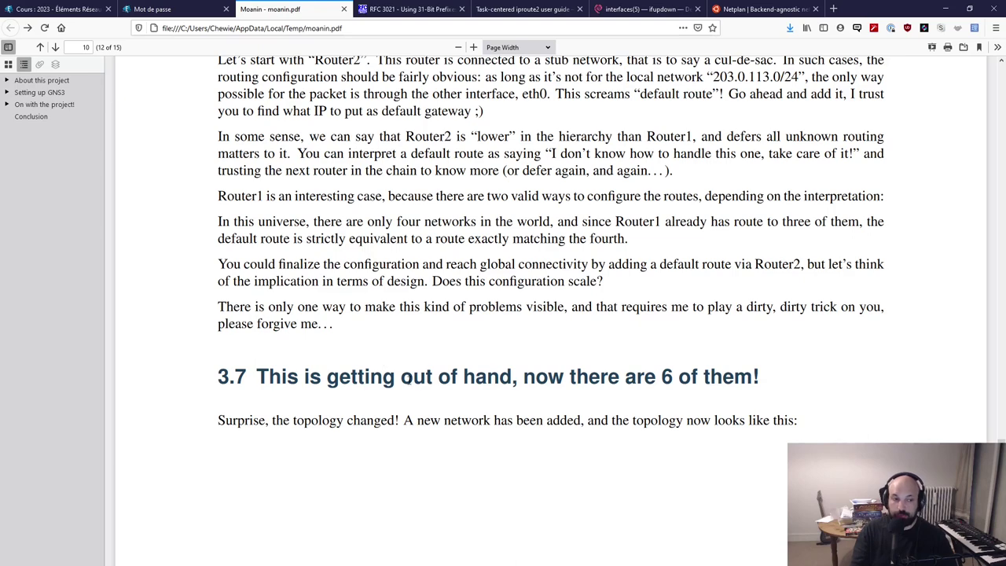
- Read section 3.7 of the guide, examining the extended topology with Router3, SwitchD and D1 and the requested IP addressing table
scroll(434, 411, "down", 4)
scroll(476, 446, "up", 4)
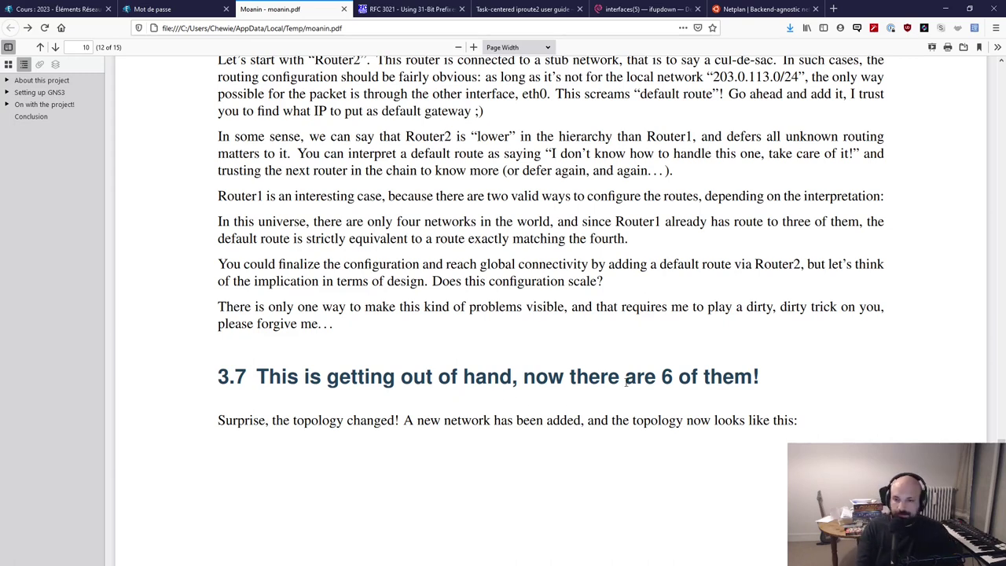
left_click_drag(623, 378, 714, 424)
left_click(684, 433)
scroll(684, 433, "down", 10)
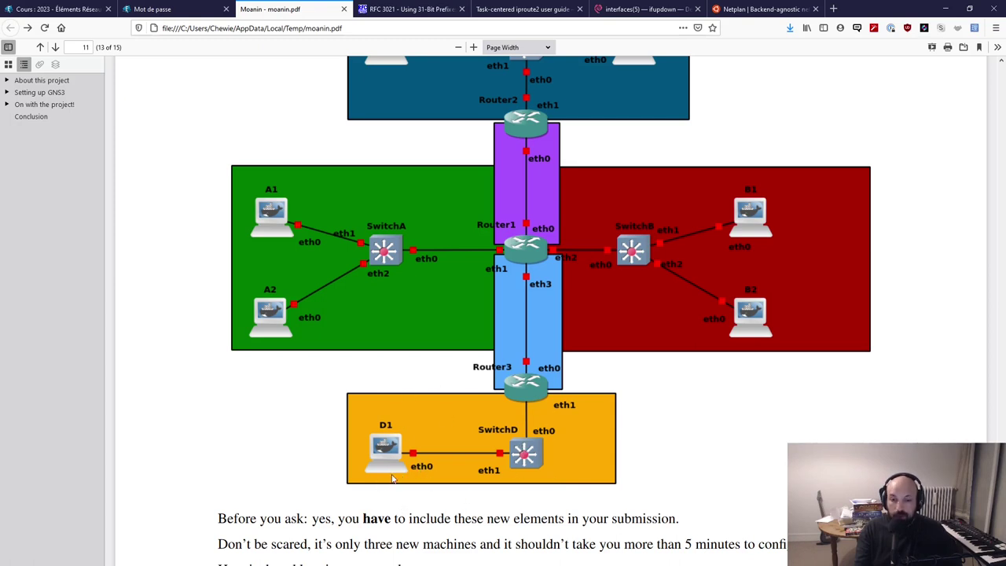
scroll(376, 462, "down", 3)
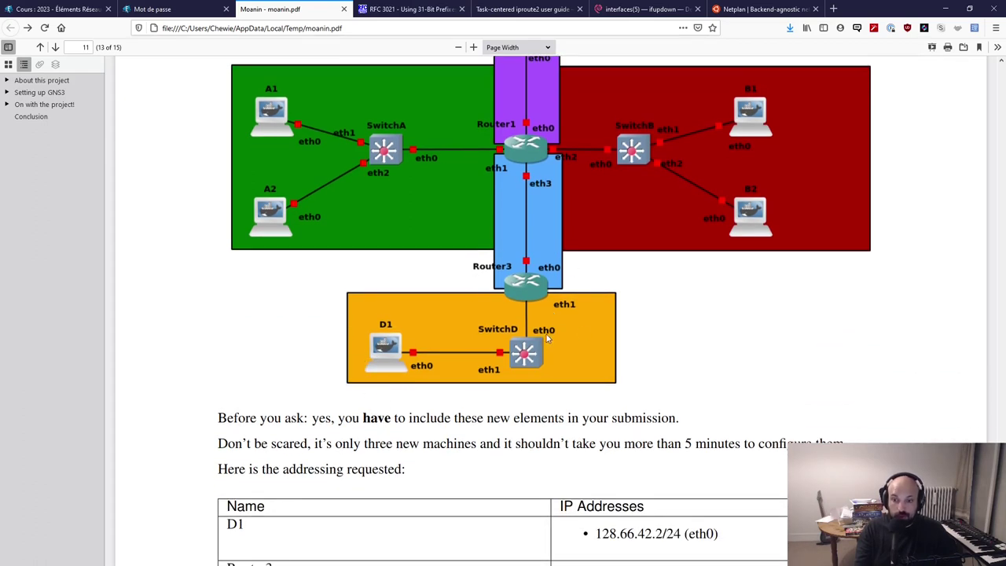
scroll(548, 336, "down", 4)
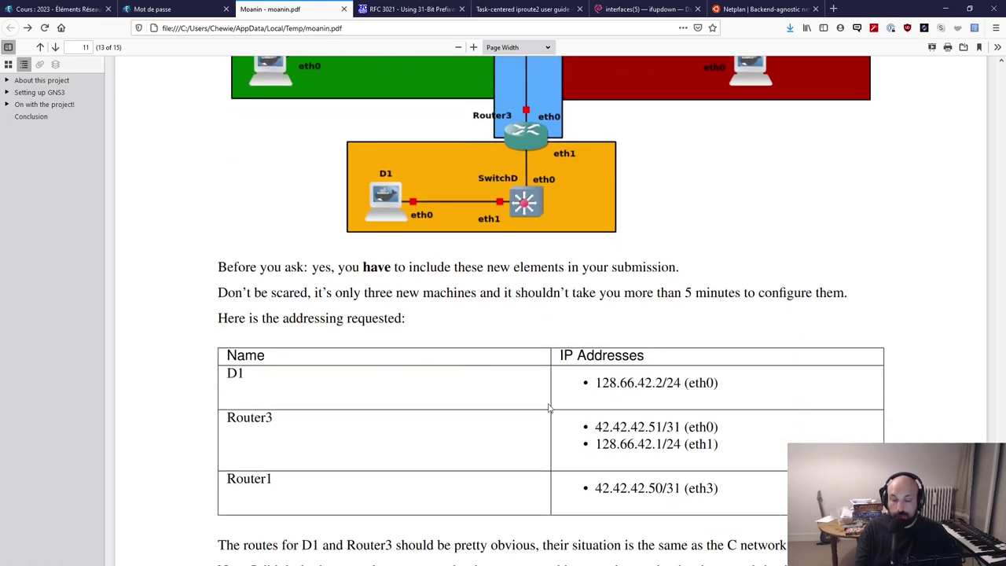
scroll(575, 424, "up", 1)
scroll(578, 443, "down", 2)
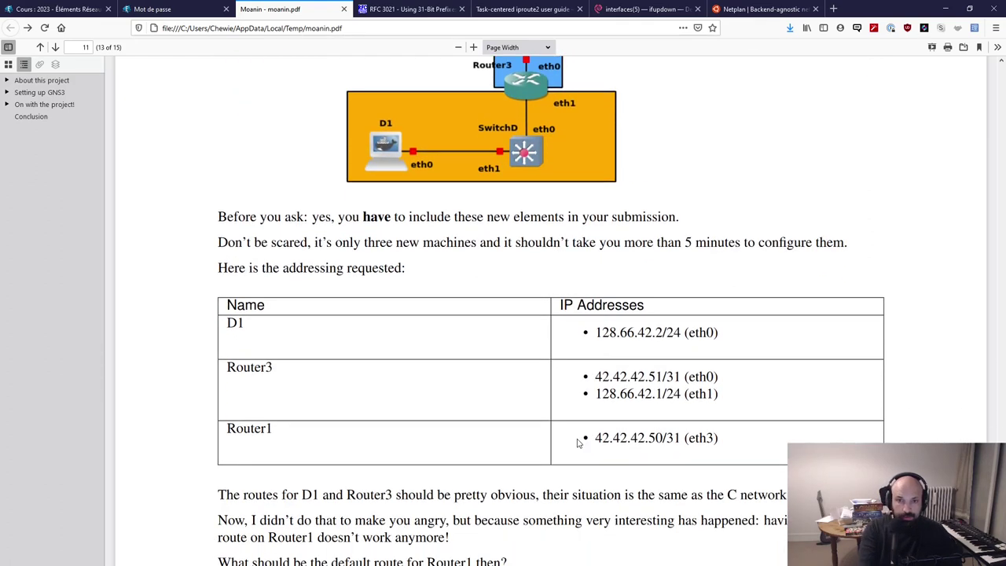
- Switch to GNS3 and place a new Router below Router1, with an OpenvSwitch beneath it
key("alt+Tab")
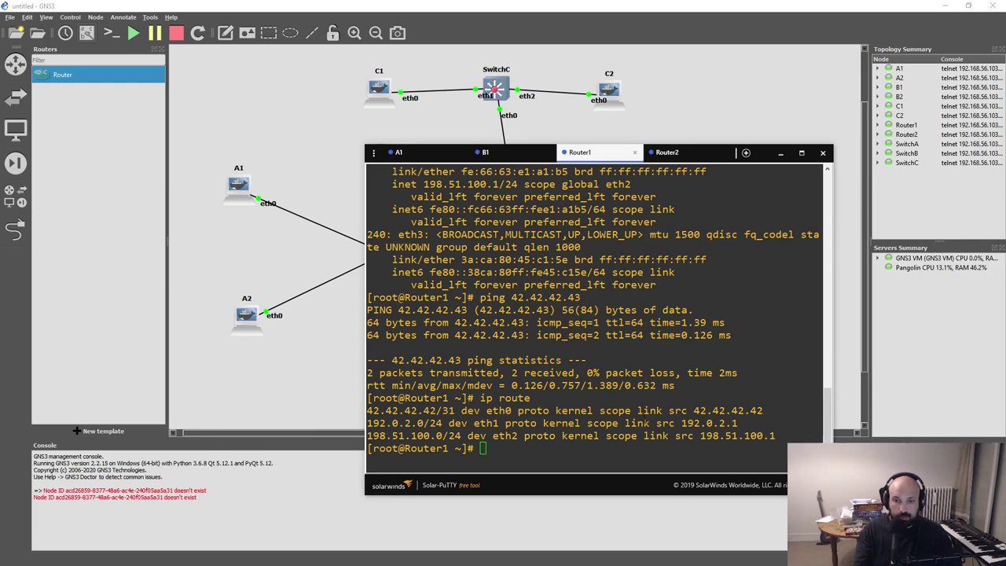
left_click(294, 357)
left_click_drag(57, 76, 522, 334)
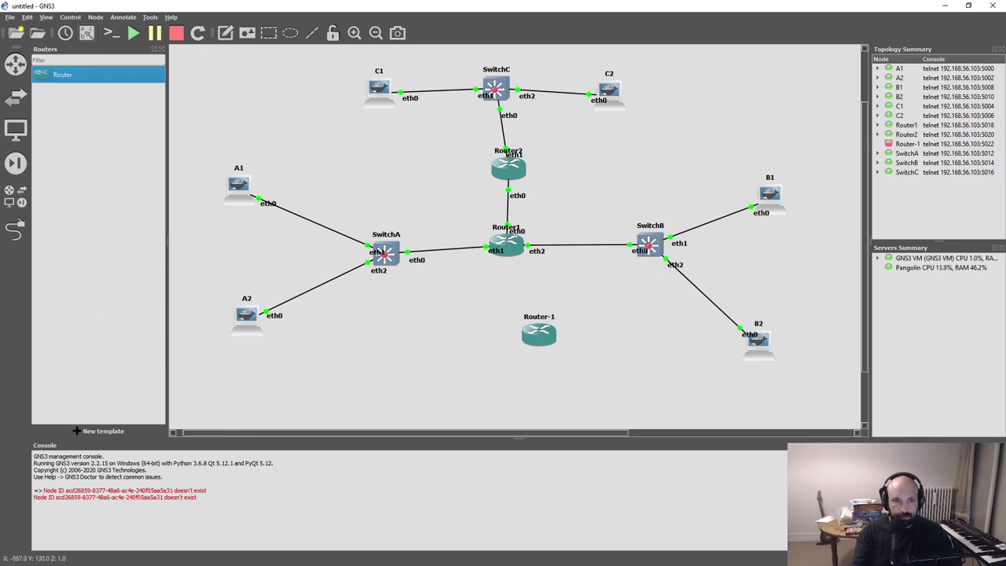
left_click(14, 96)
left_click_drag(69, 142, 481, 392)
left_click_drag(542, 337, 503, 314)
left_click_drag(467, 390, 498, 367)
- Add a Host end device to the left of the new switch
left_click(15, 64)
left_click(15, 128)
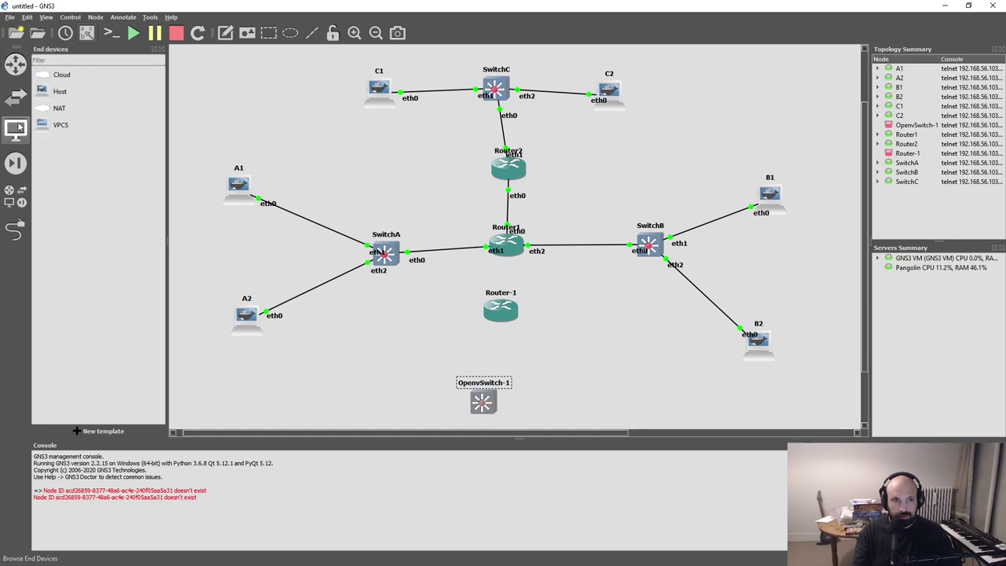
left_click_drag(59, 91, 385, 392)
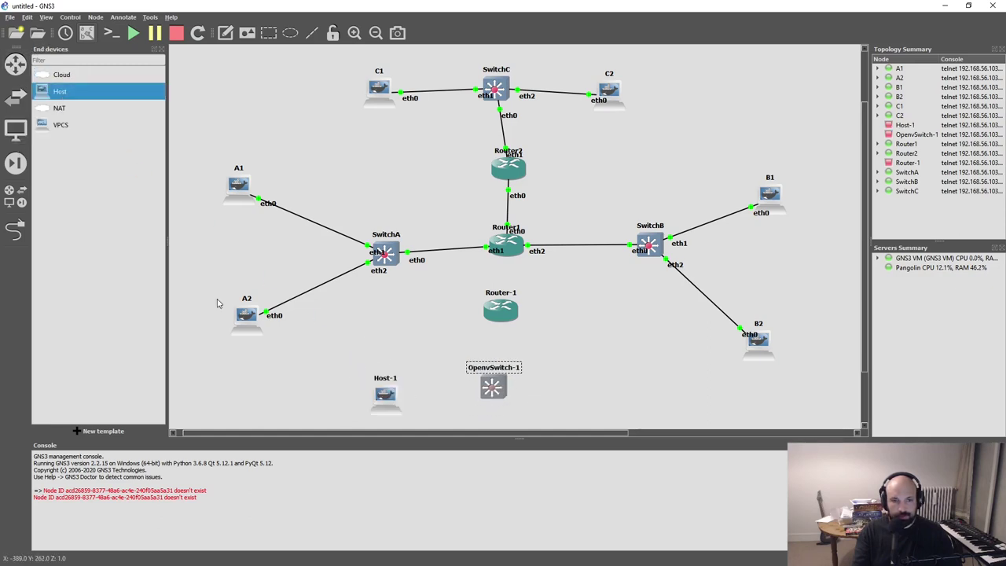
- Link Host-1 eth0 to OpenvSwitch-1 eth1, and OpenvSwitch-1 eth0 to Router-1 eth1
left_click(15, 228)
left_click(378, 399)
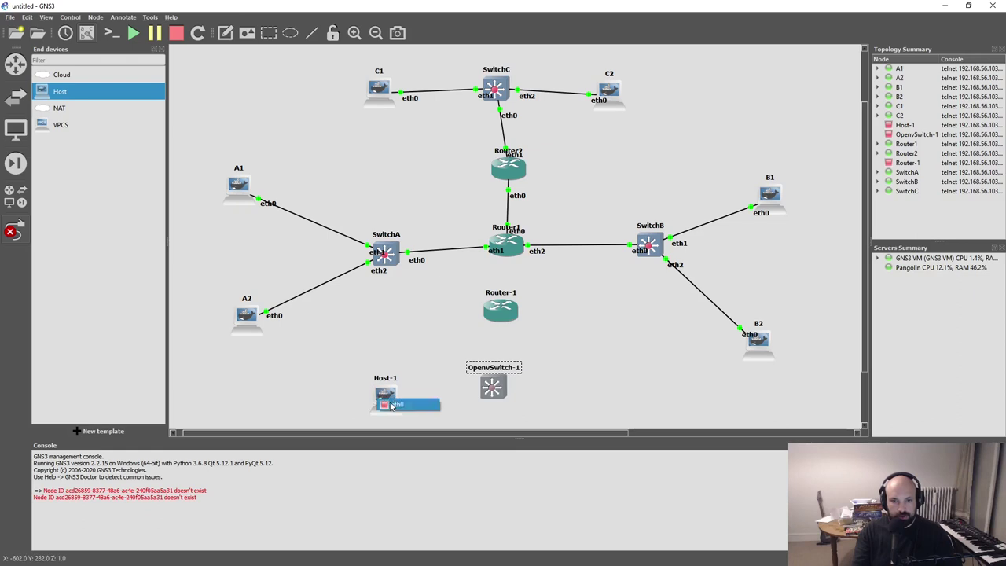
left_click(391, 404)
left_click(507, 236)
left_click(512, 213)
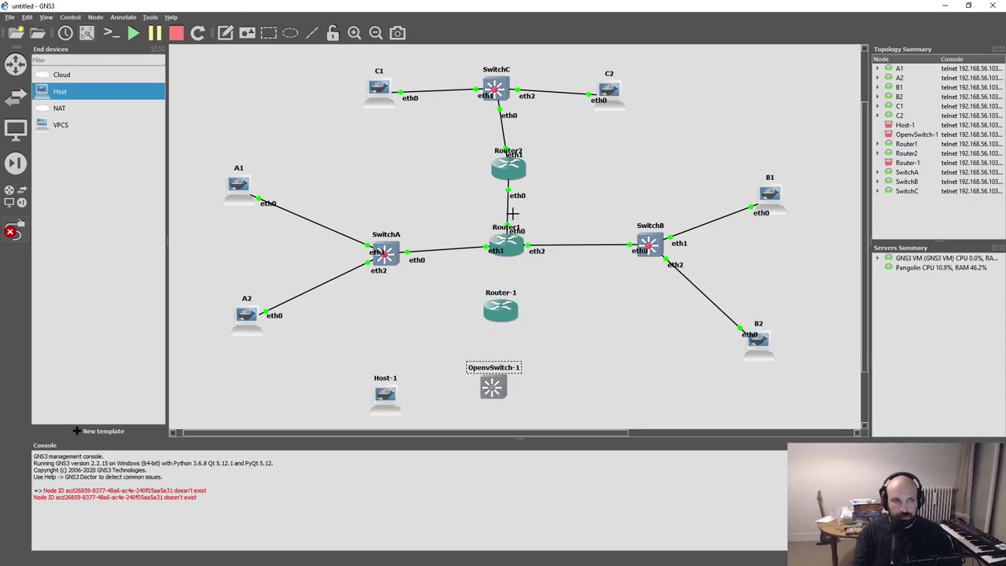
left_click(497, 385)
left_click(517, 206)
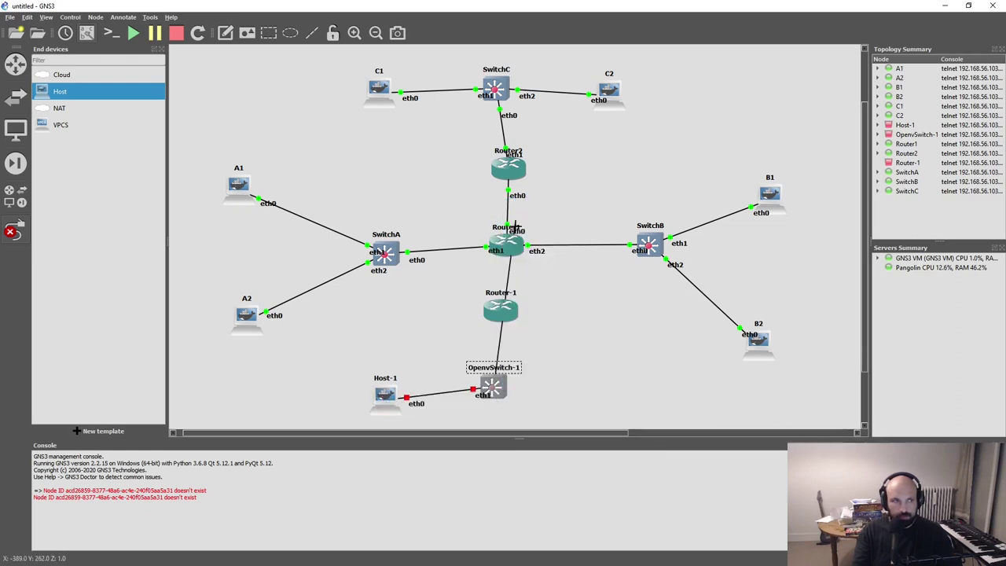
left_click(503, 308)
left_click(522, 325)
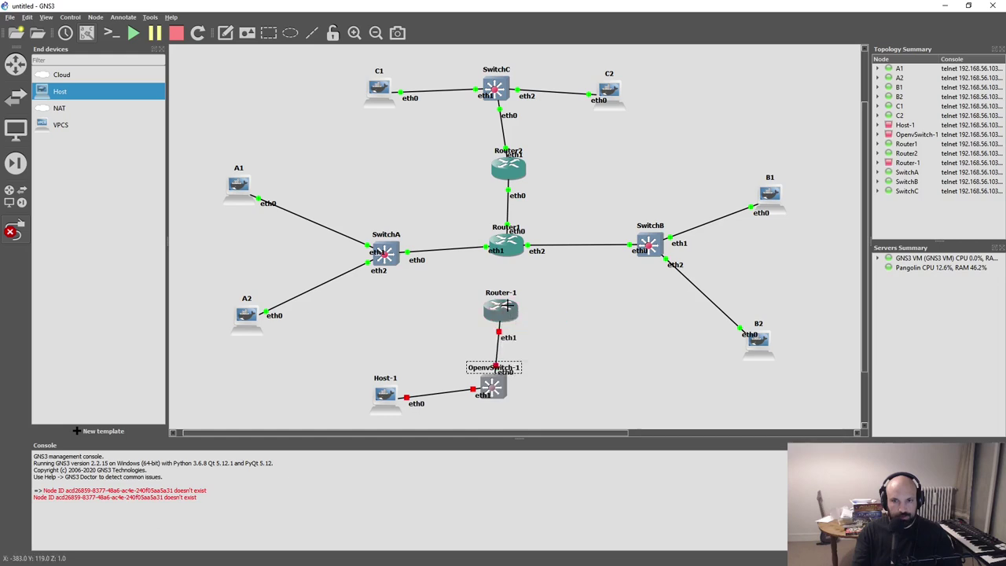
- Link Router-1 eth0 to Router1 eth3
left_click(507, 307)
left_click(514, 314)
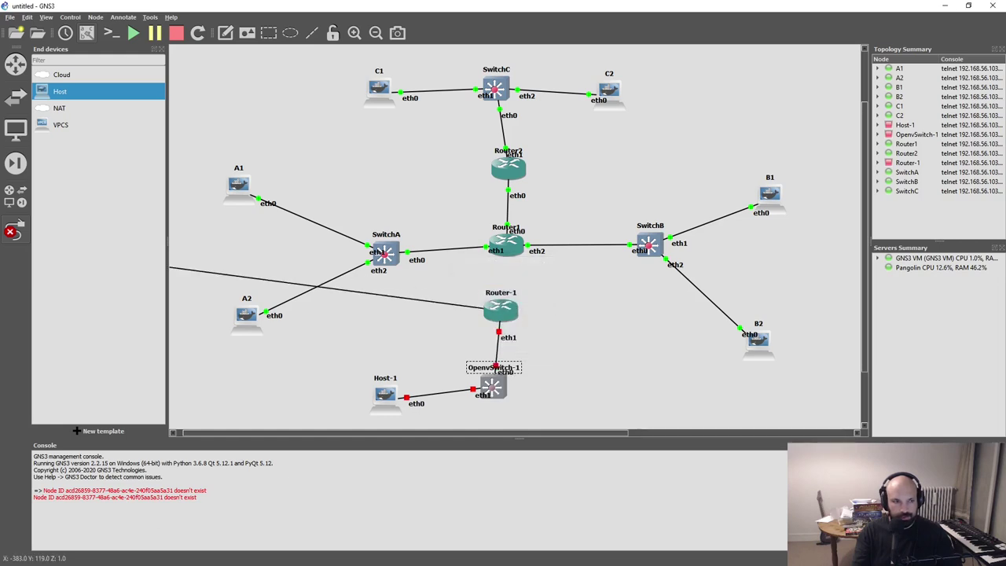
left_click(517, 246)
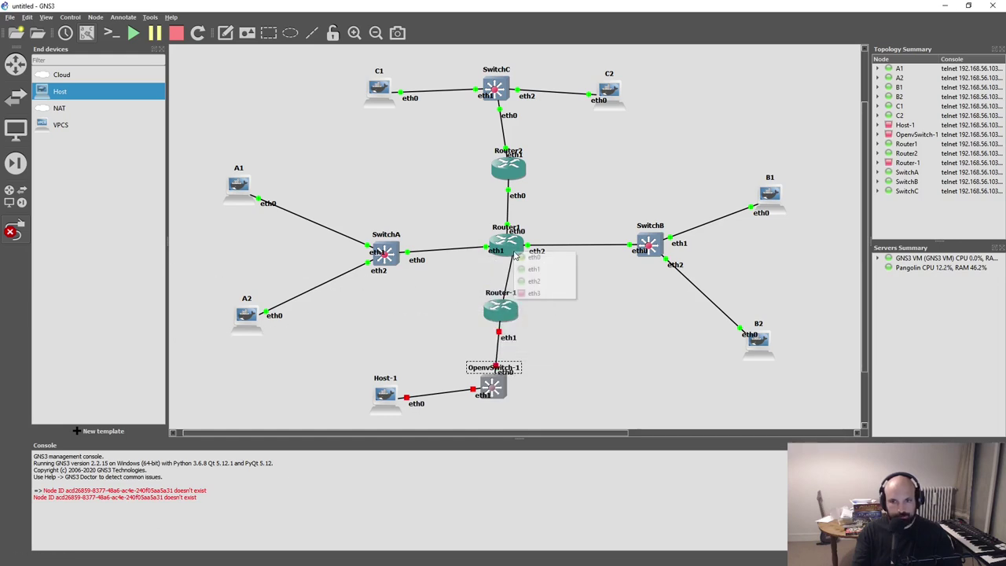
left_click(535, 294)
- Start the new host, switch and router, and tidy their positions below Router1
right_click(409, 313)
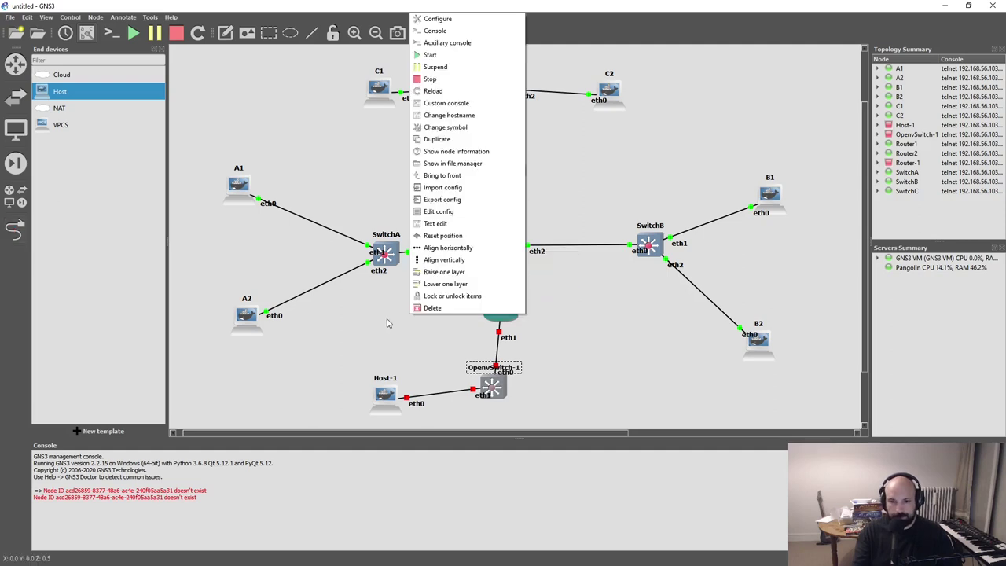
left_click(357, 337)
left_click_drag(388, 395, 386, 369)
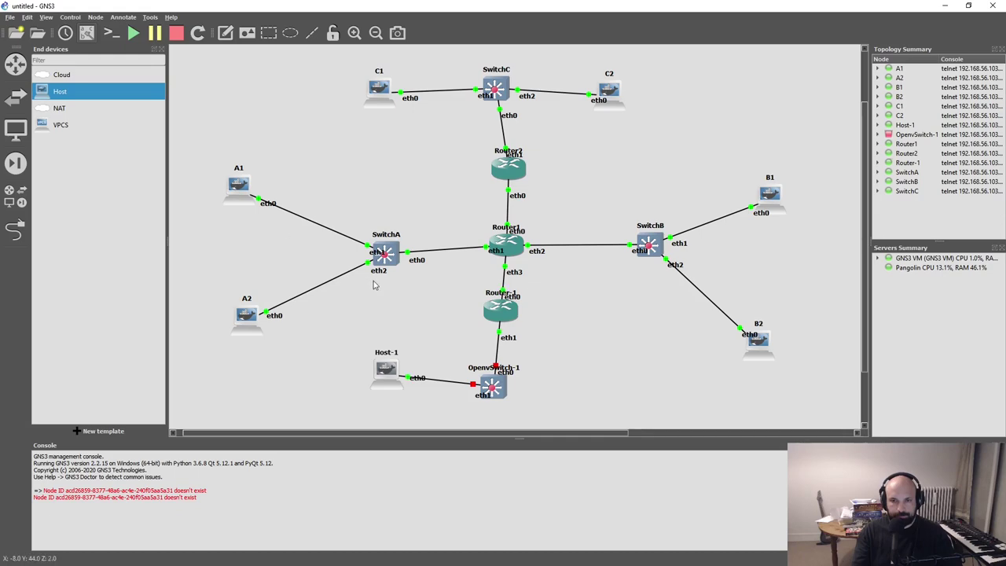
left_click_drag(491, 385, 519, 377)
left_click_drag(493, 322, 502, 321)
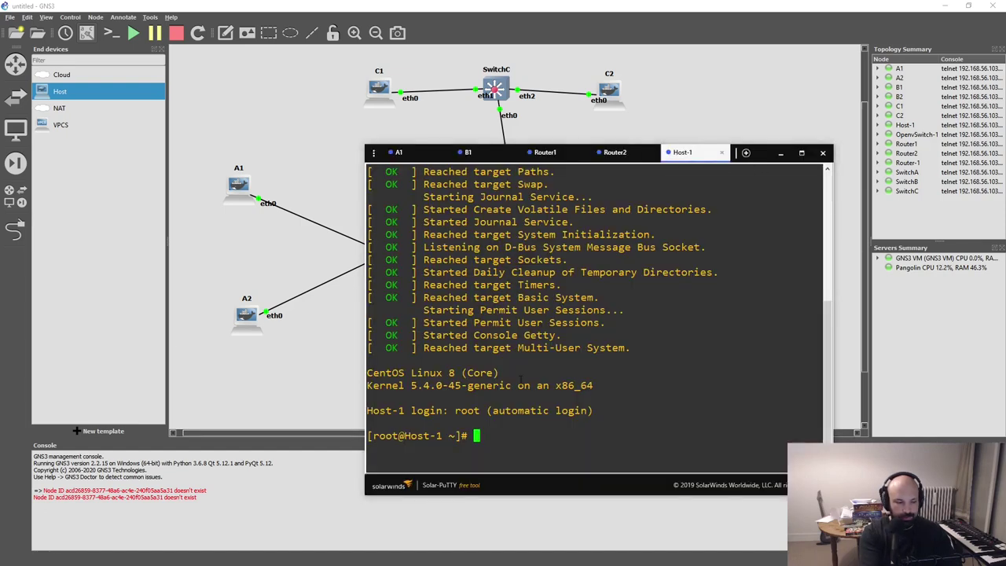
- Open /etc/network/interfaces in vim on Host-1's console
type("vim /et")
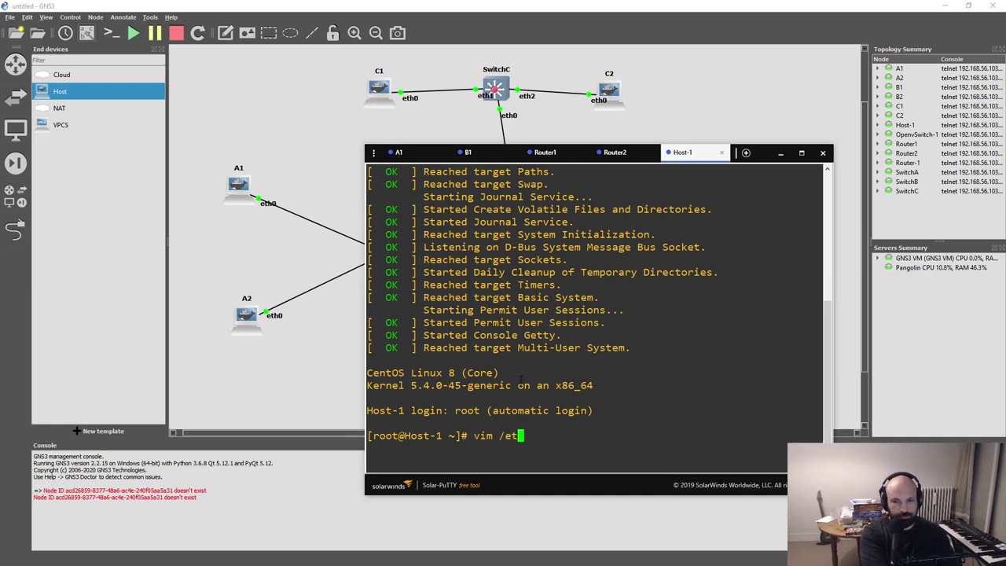
type("c/newwork/interfaces")
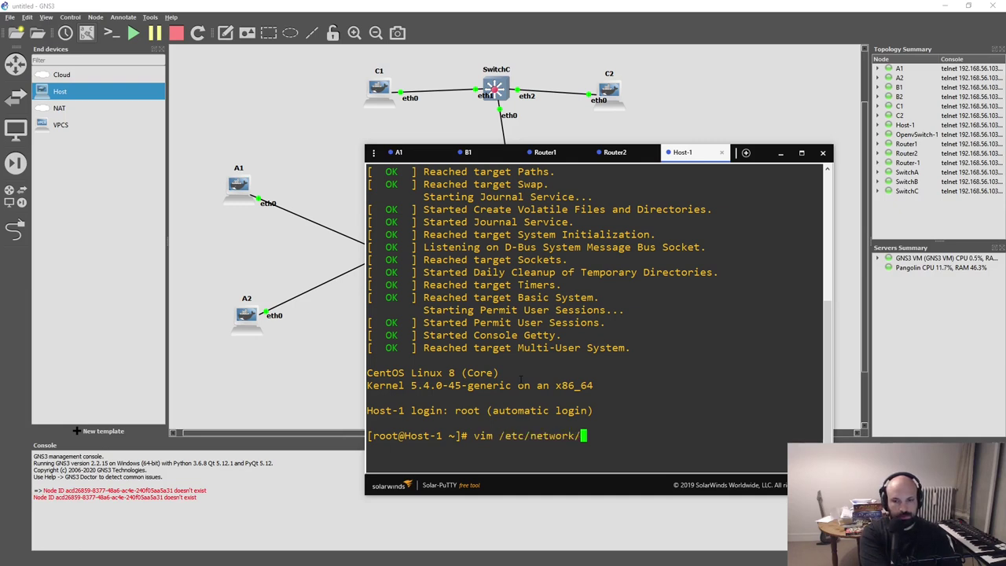
key("Return")
- Uncomment the whole static eth0 block in the interfaces file, from "auto eth0" through the nameserver line
key("Down")
key("Down")
key("Down")
key("Down")
key("Down")
key("Down")
key("Down")
key("Down")
key("Down")
key("Down")
key("Down")
key("Down")
key("Down")
key("Down")
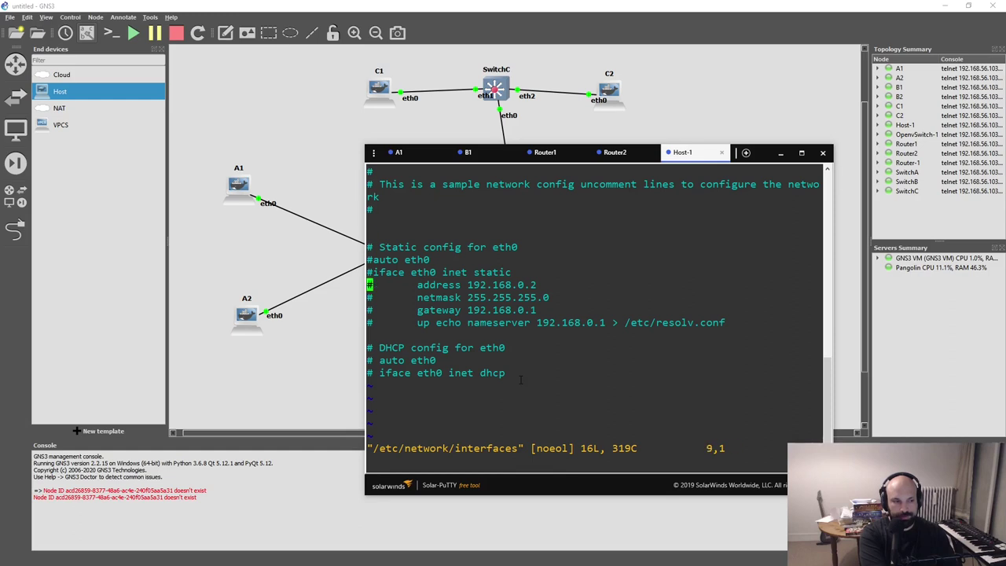
key("Up")
key("Up")
key("Up")
key("Up")
key("Up")
key("Up")
key("Up")
key("Up")
key("ctrl+v")
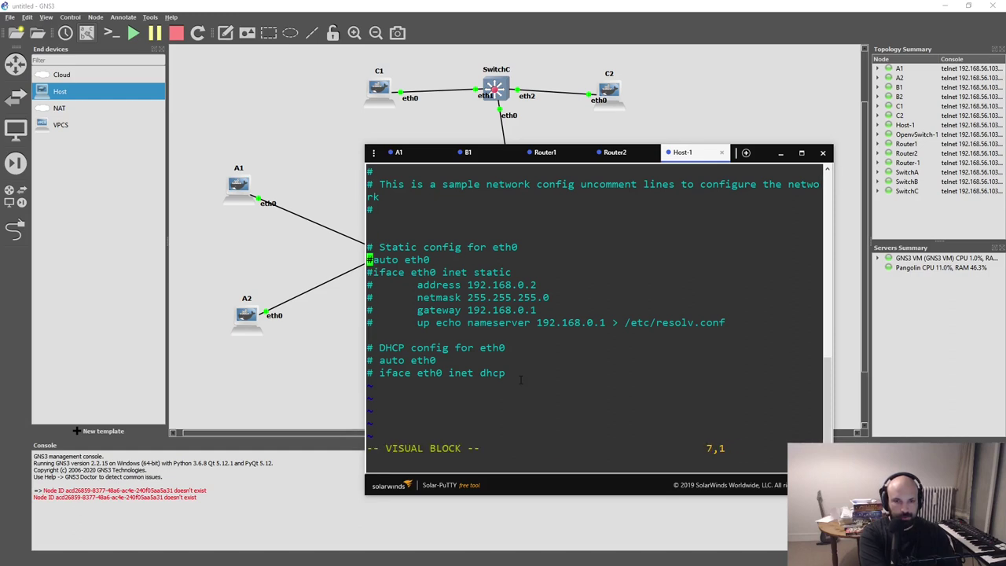
key("Down")
key("Down")
key("Down")
key("Down")
key("Down")
key("x")
key("Down")
key("Down")
key("Down")
key("Down")
key("Down")
key("Down")
key("Down")
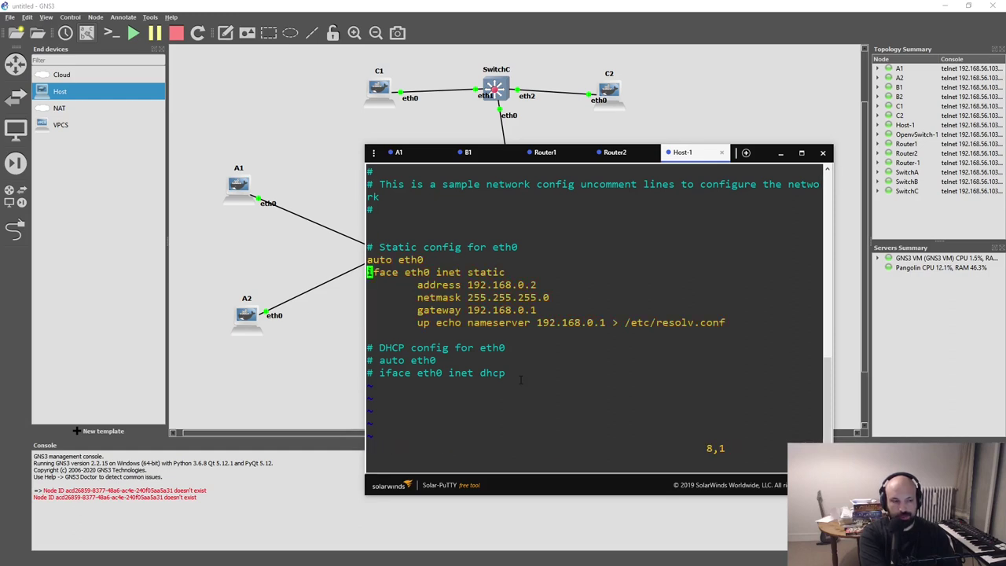
key("Up")
key("Up")
key("Up")
key("shift+v")
key("Down")
key("d")
key("u")
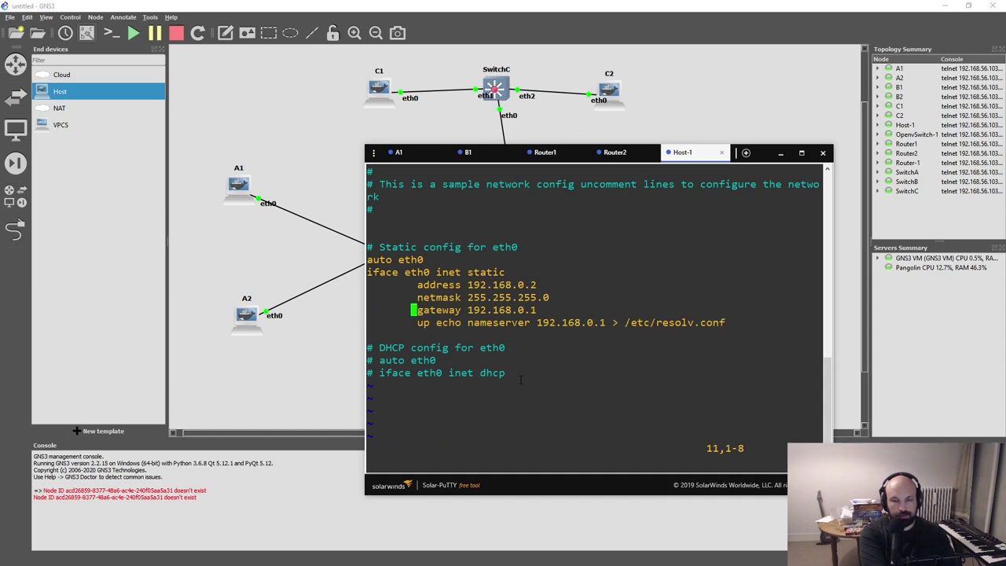
- Delete the "up echo nameserver" line from the static eth0 block
key("Down")
key("d")
key("d")
- Set the static eth0 address to 128.66.42.2
key("Up")
key("Up")
key("Up")
key("w")
key("w")
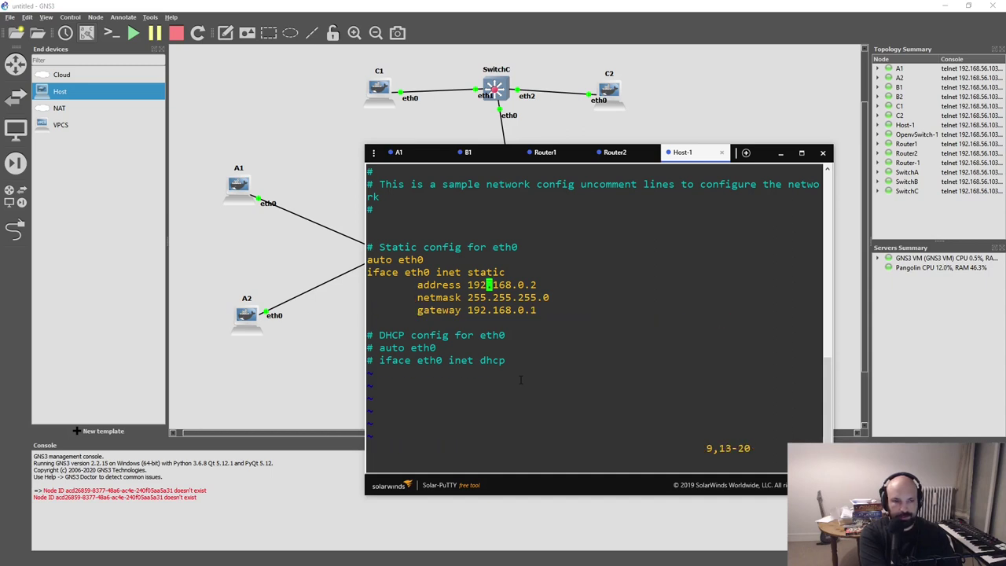
key("b")
key("shift+c")
type("128.")
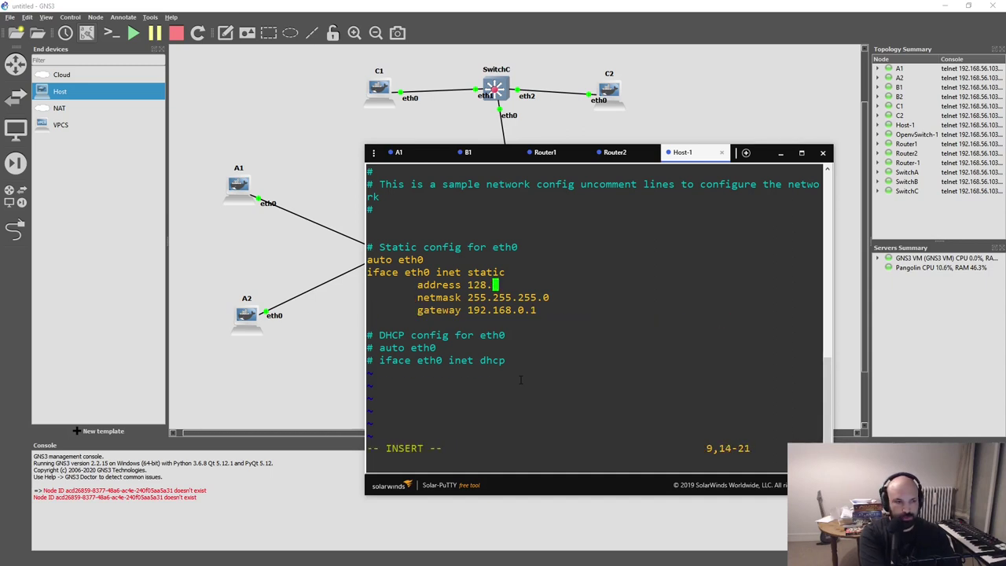
type("66.422")
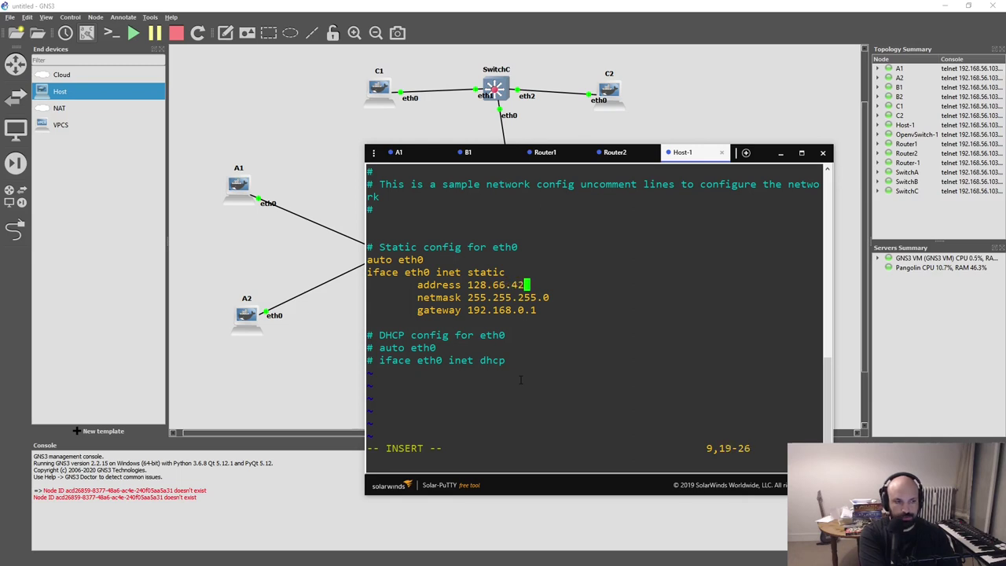
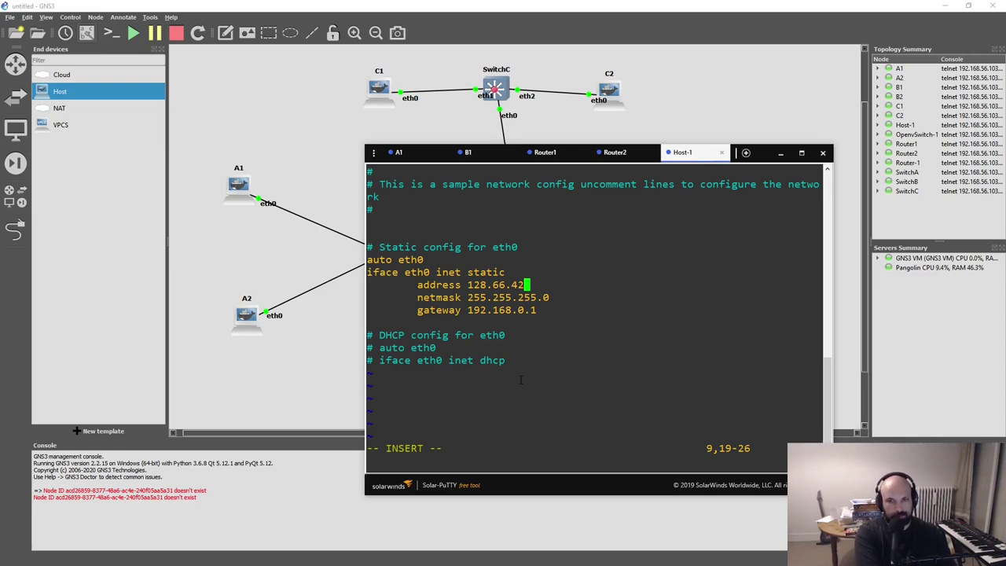
type(".")
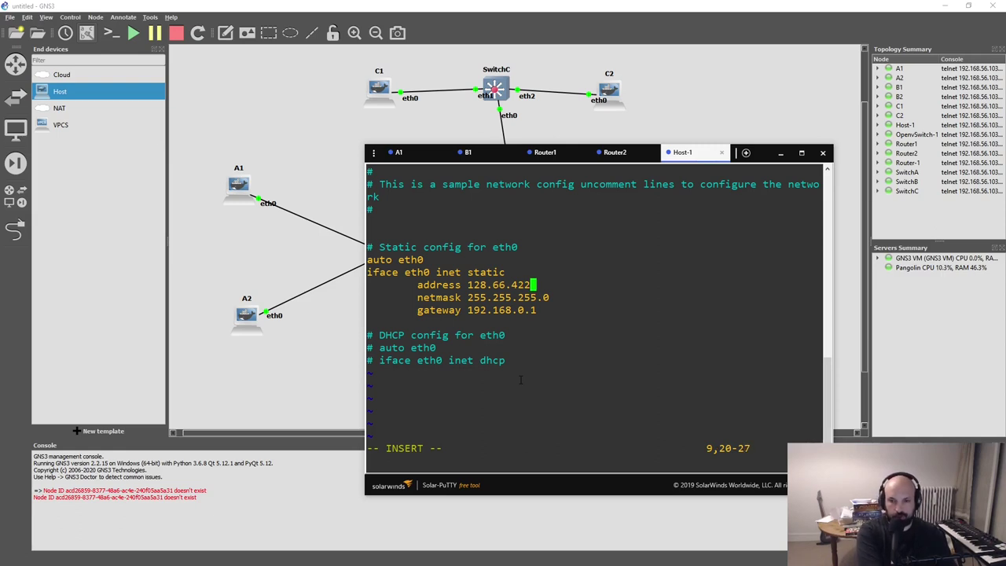
key("BackSpace")
type(".2")
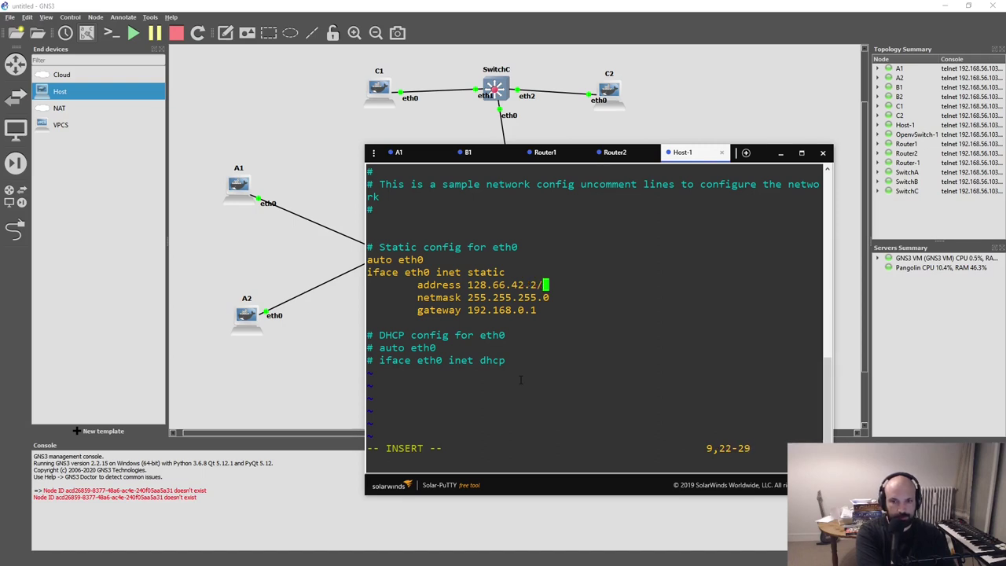
key("Escape")
- Set the static eth0 gateway to 128.66.42.1
key("j")
key("j")
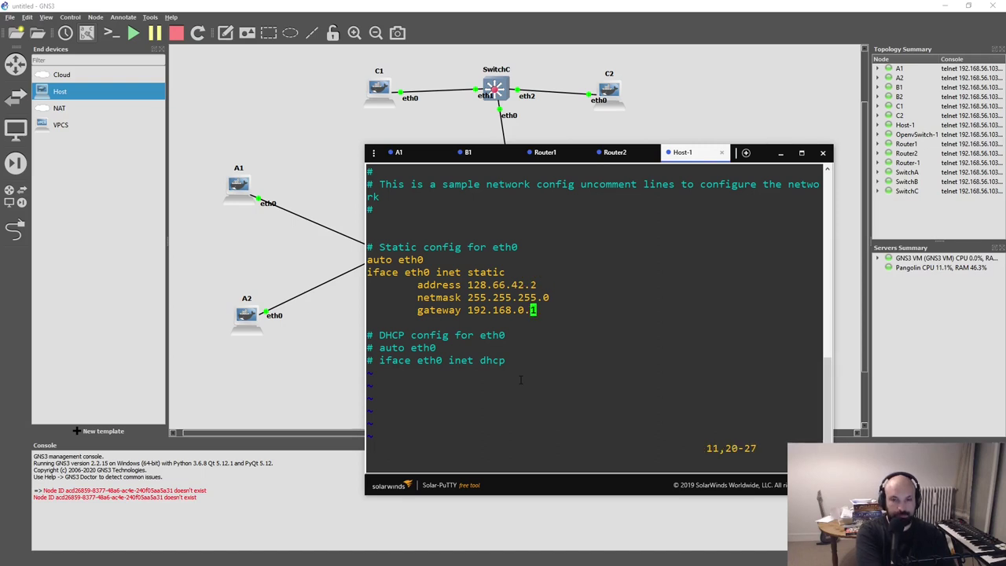
key("shift+b")
key("shift+c")
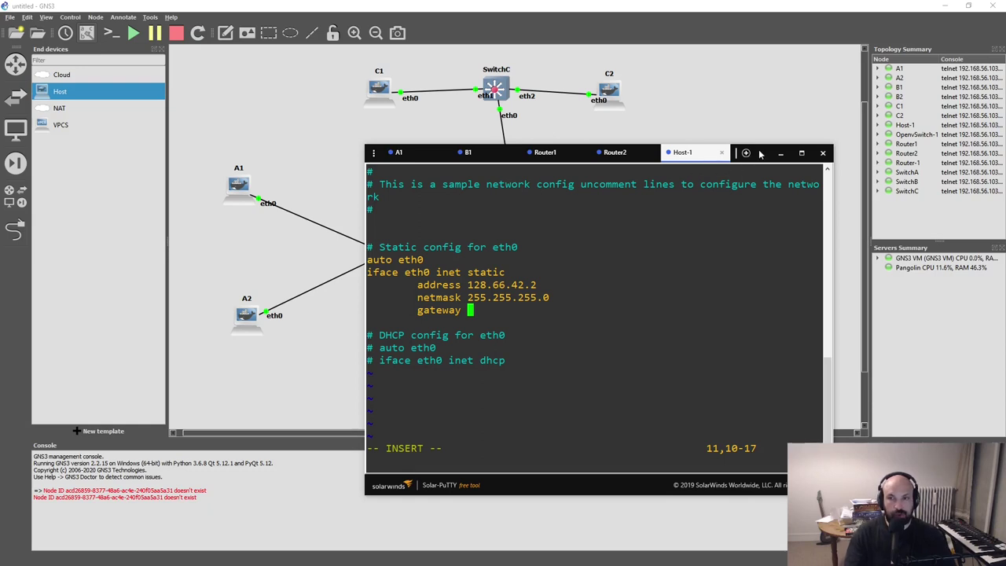
mouse_move(759, 154)
left_mouse_down()
mouse_move(730, 303)
mouse_move(682, 330)
mouse_move(619, 422)
mouse_move(513, 400)
mouse_move(502, 356)
mouse_move(547, 337)
mouse_move(523, 392)
mouse_move(533, 353)
mouse_move(791, 150)
mouse_move(774, 144)
left_mouse_up()
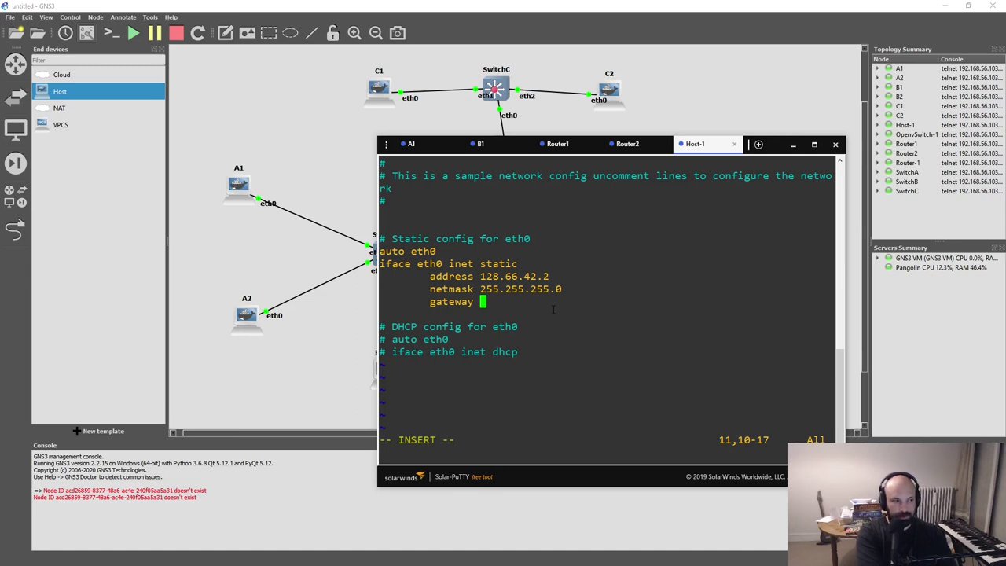
type("12")
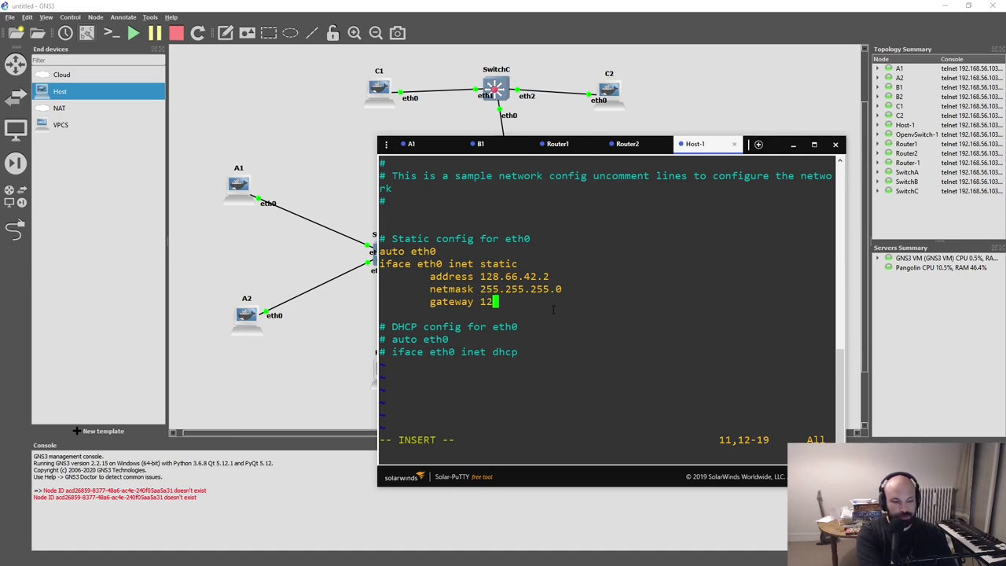
type("8.66.42.1")
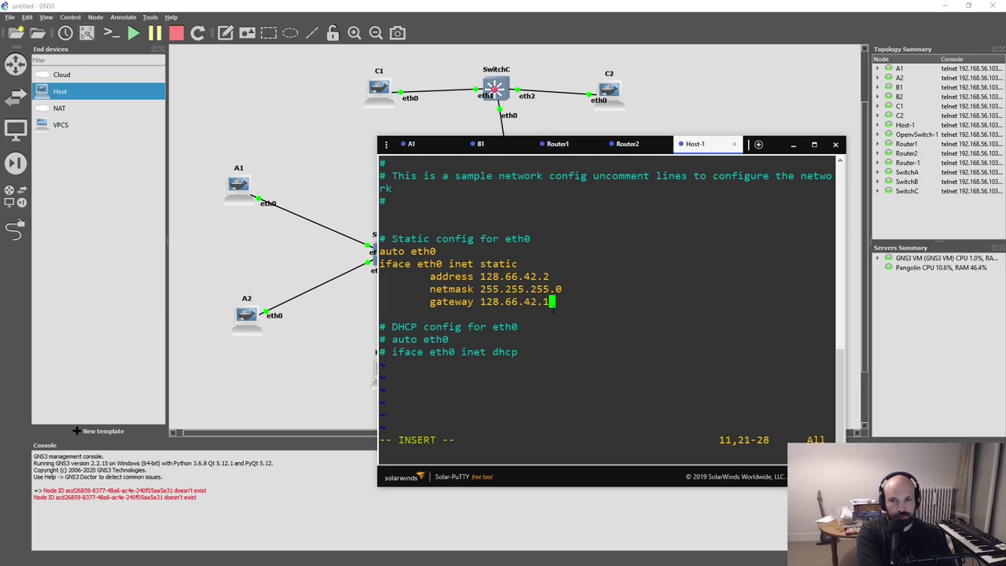
- Save the interfaces file, quit the editor and end Host-1's console session
key("Escape")
type(":w")
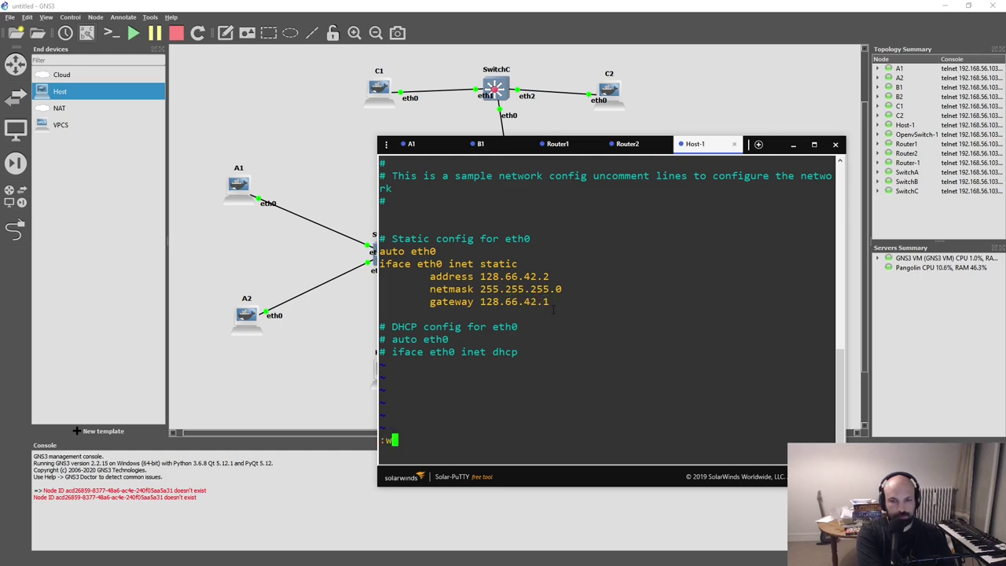
key("Return")
type(":q")
key("Return")
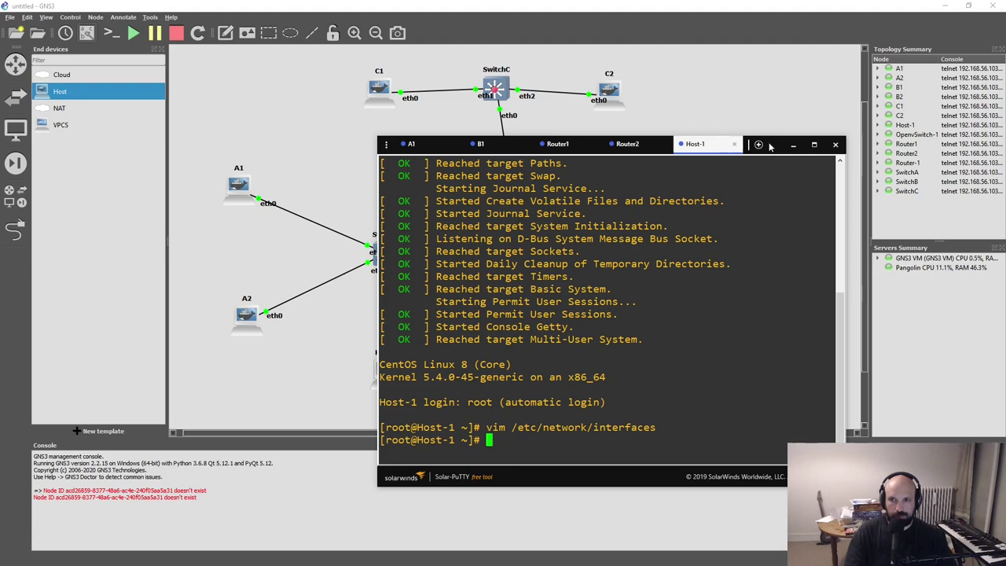
key("ctrl+d")
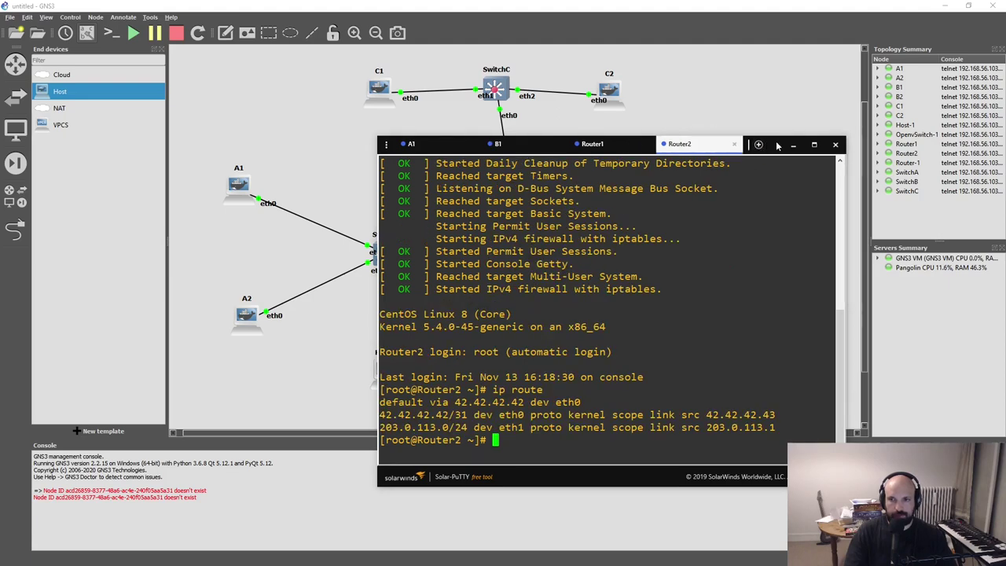
- Rename the Host-1 node as D1 in the topology
left_click(769, 124)
double_click(387, 352)
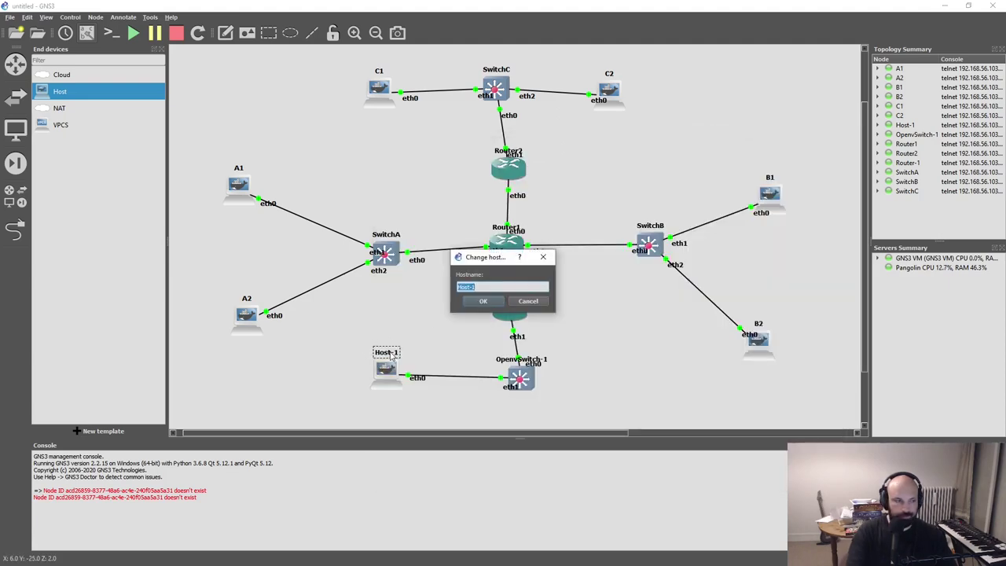
key("Escape")
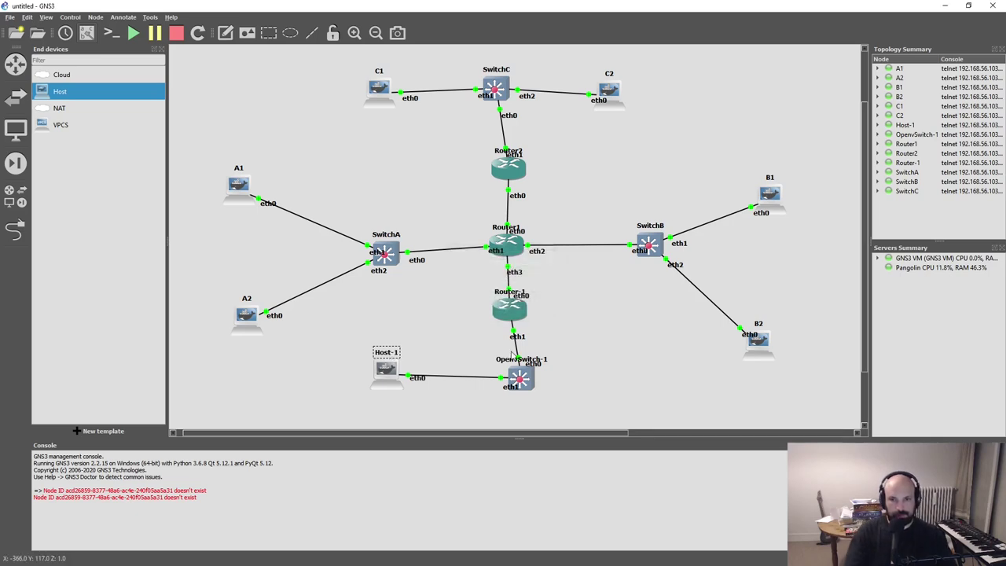
- Rename the OpenvSwitch-1 node as SwitchD
double_click(507, 359)
type("S")
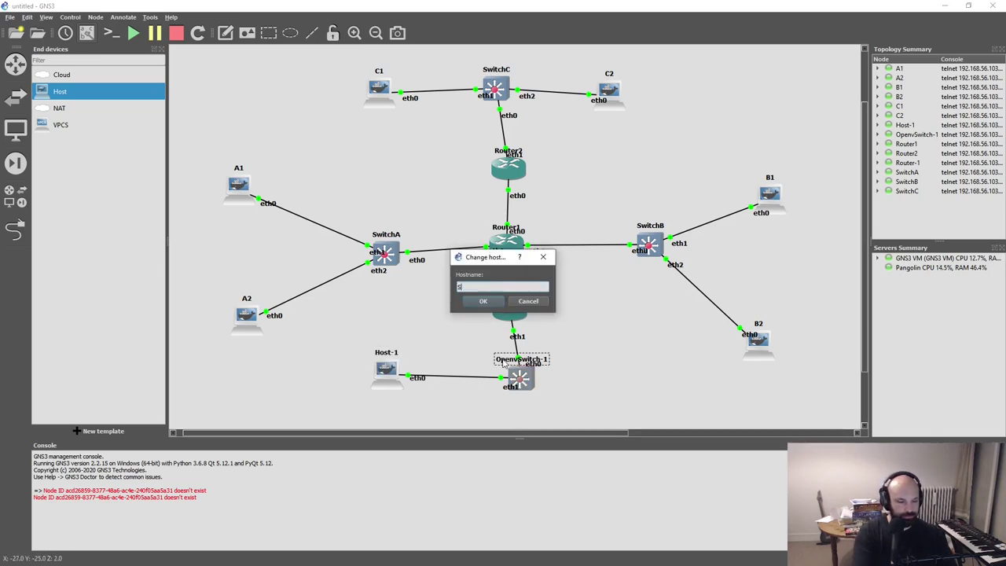
type("witchD")
key("Escape")
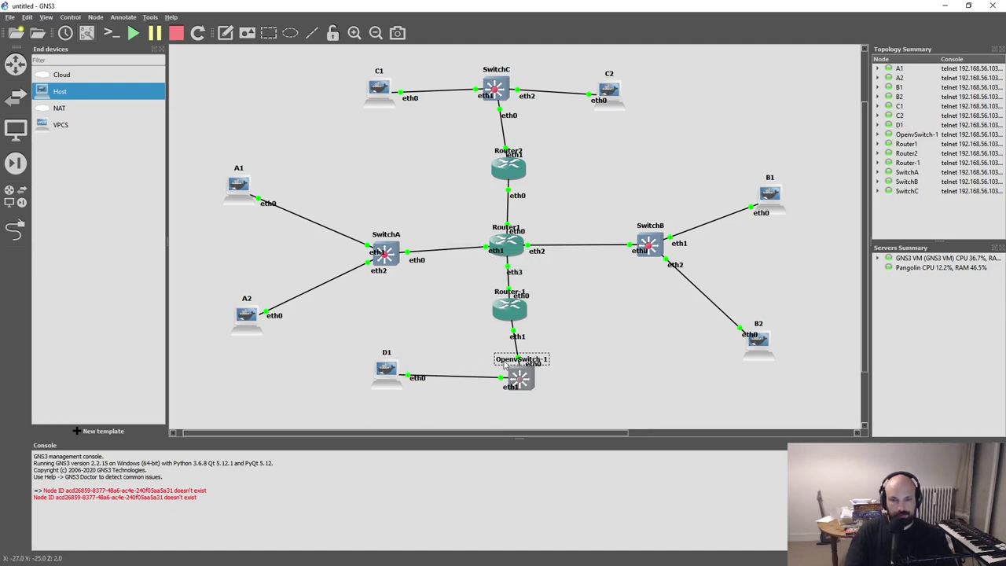
right_click(500, 366)
left_click(471, 360)
double_click(502, 360)
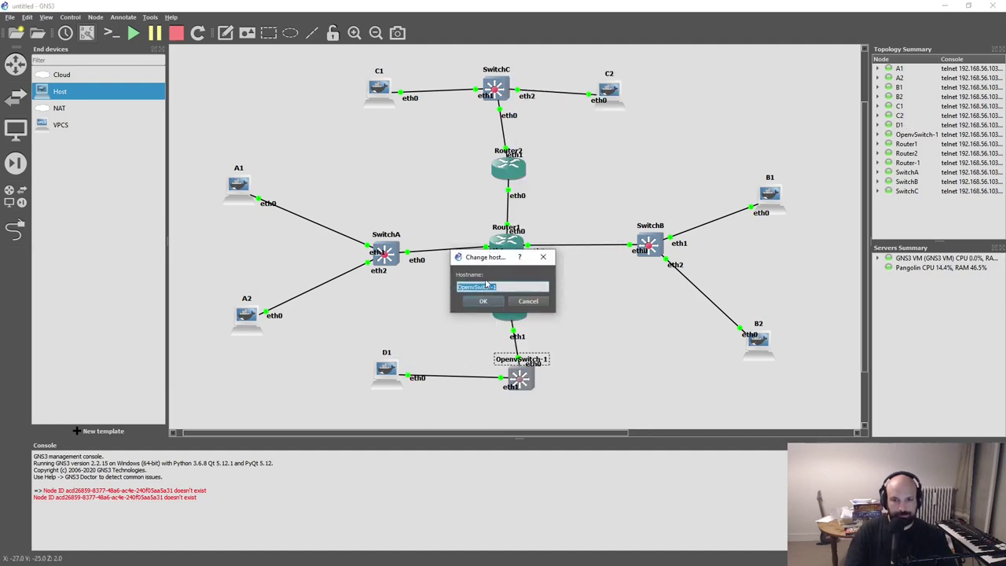
type("Switch")
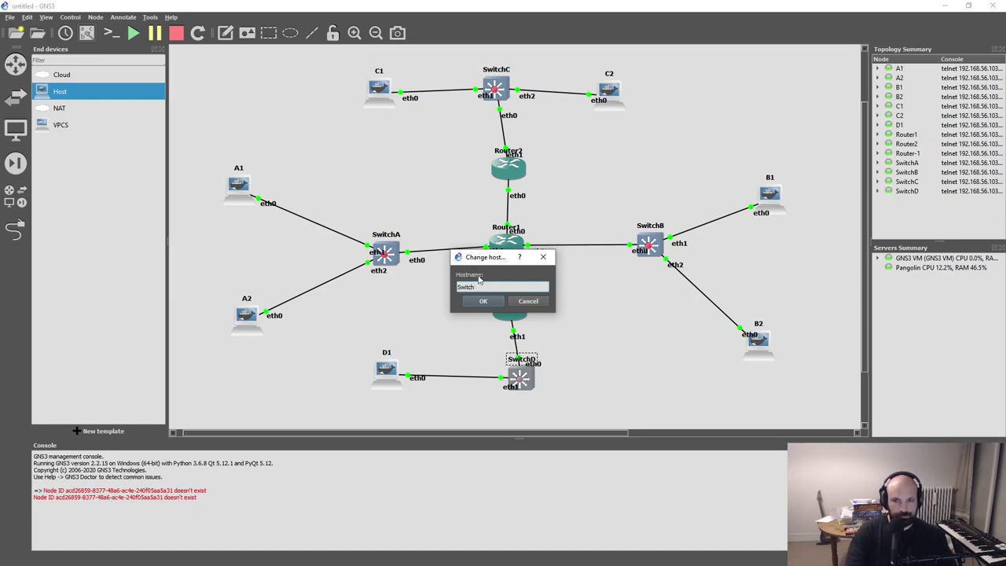
left_click(531, 303)
- Rename the Router-1 node between Router1 and SwitchD as Router3
double_click(503, 293)
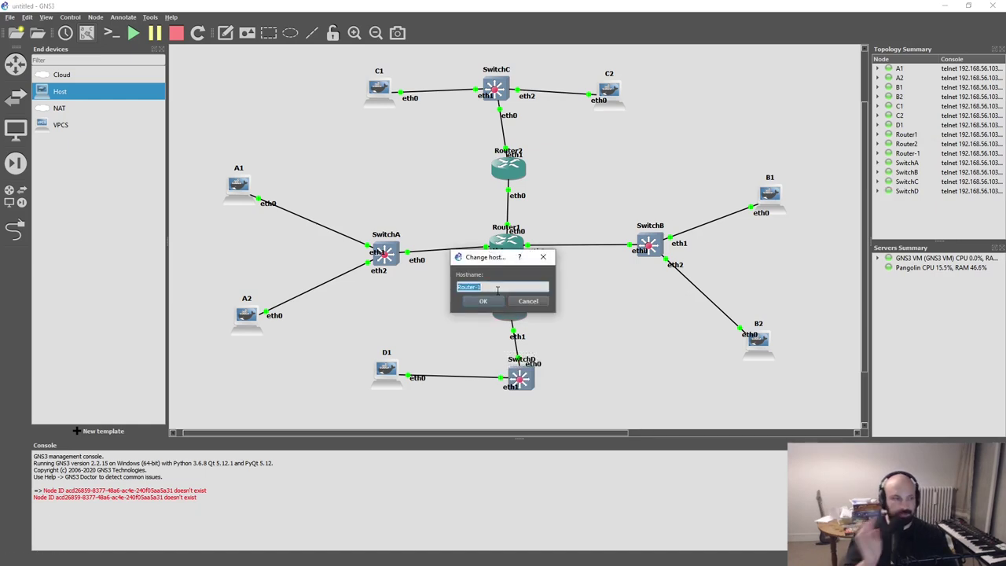
type("Route")
type("r_1")
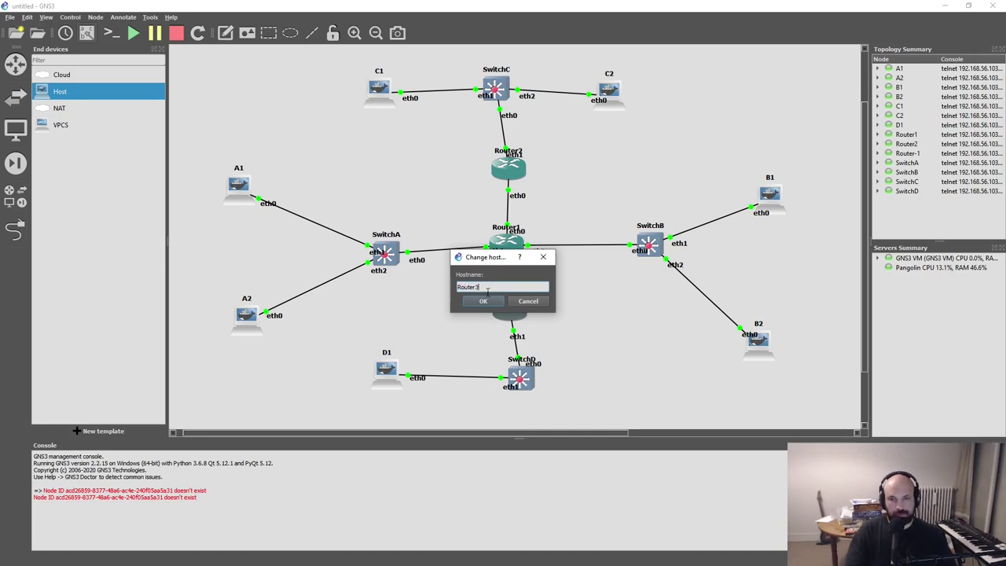
left_click(483, 300)
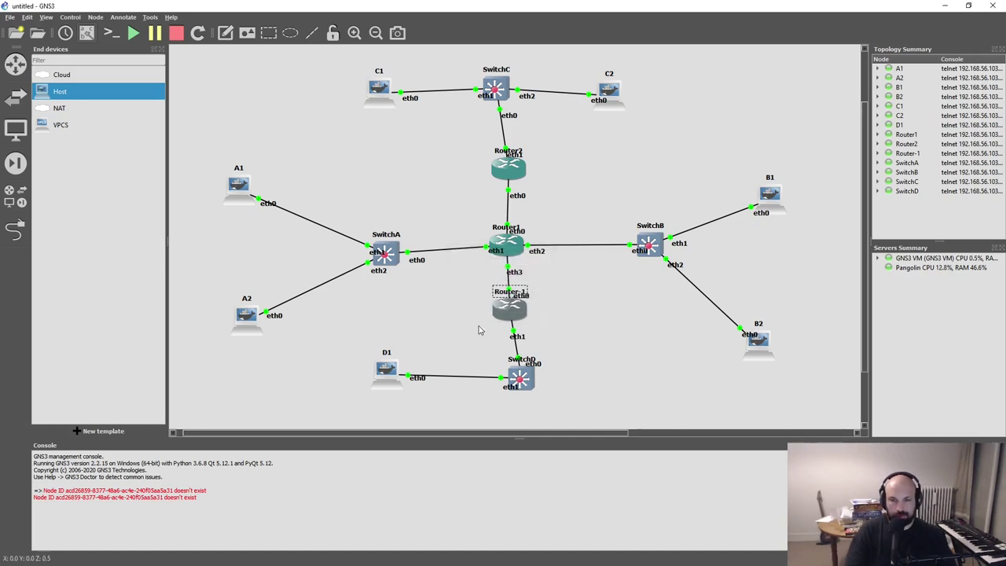
mouse_move(518, 314)
left_mouse_down()
mouse_move(532, 311)
mouse_move(491, 316)
mouse_move(523, 315)
left_mouse_up()
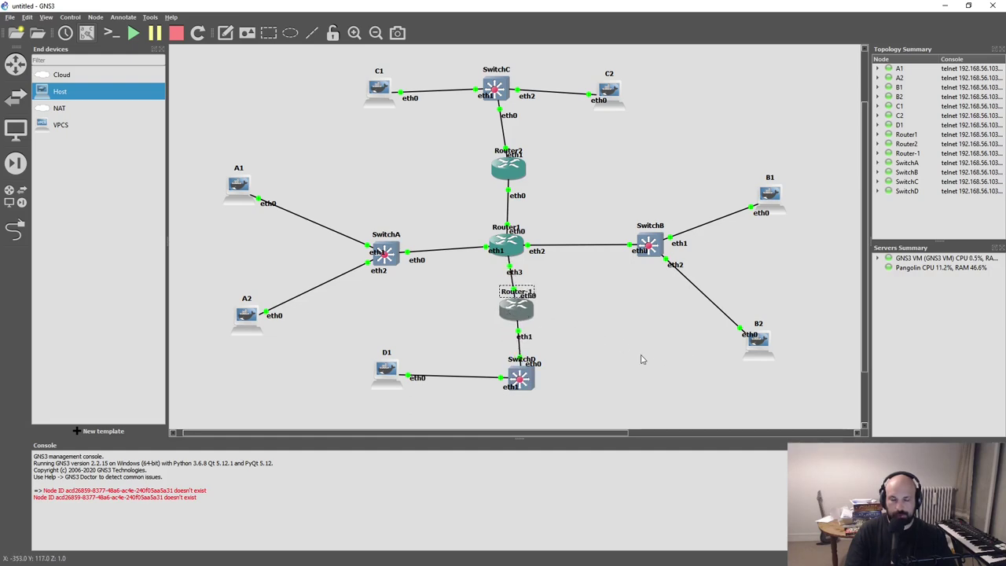
- Open Router3's console and edit /etc/network/interfaces with vim
left_click(510, 314)
double_click(511, 314)
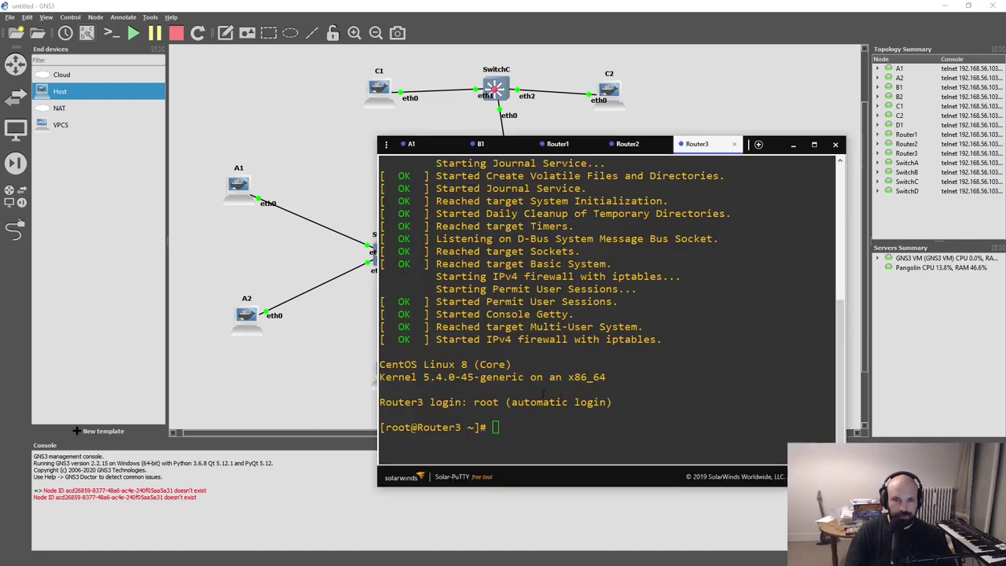
type("vim /etc/network/i")
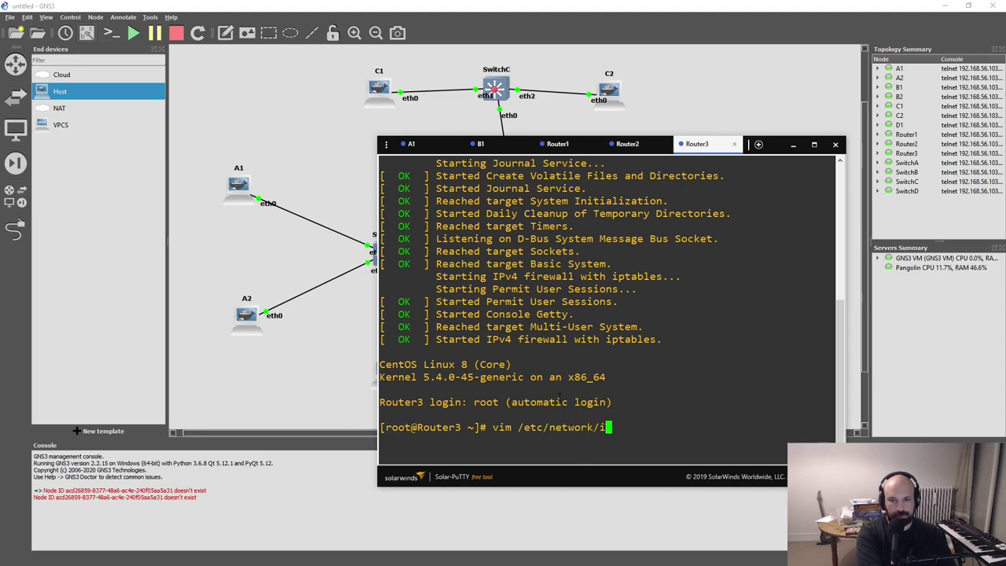
key("Tab")
key("Return")
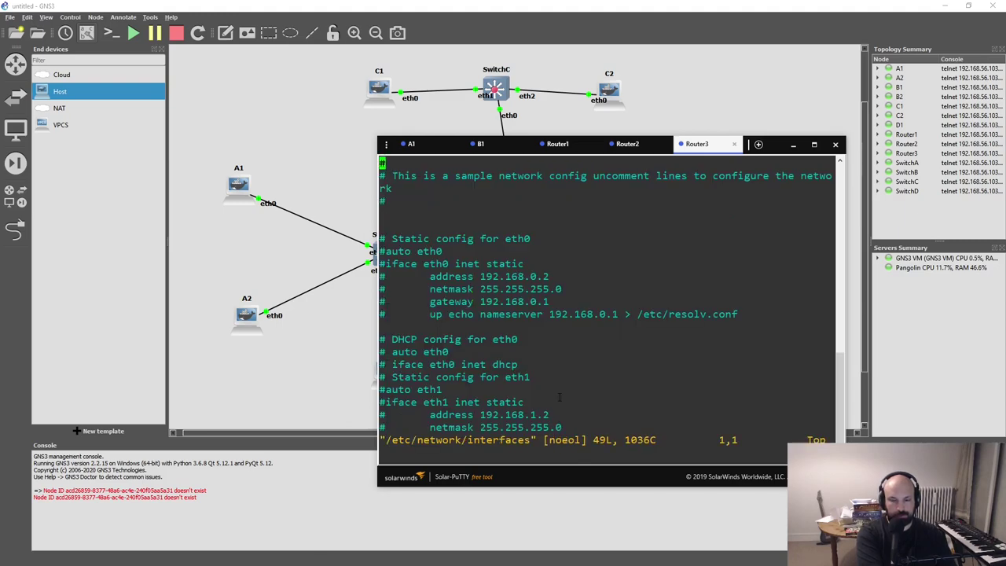
- Uncomment Router3's whole static eth0 block, from "auto eth0" through the nameserver line
key("j")
key("j")
key("j")
key("j")
key("j")
key("j")
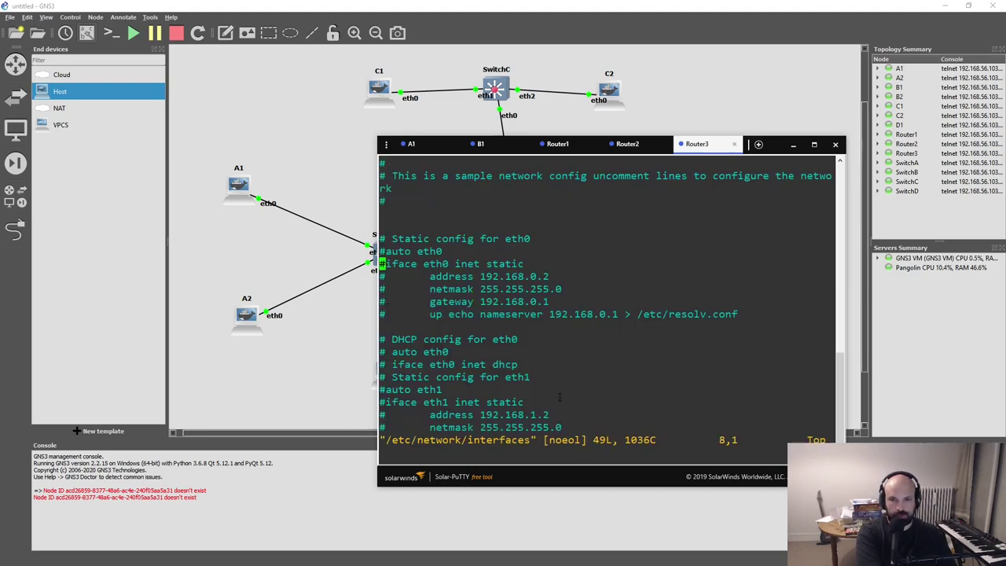
key("ctrl+v")
key("j")
key("j")
key("j")
key("j")
key("j")
key("x")
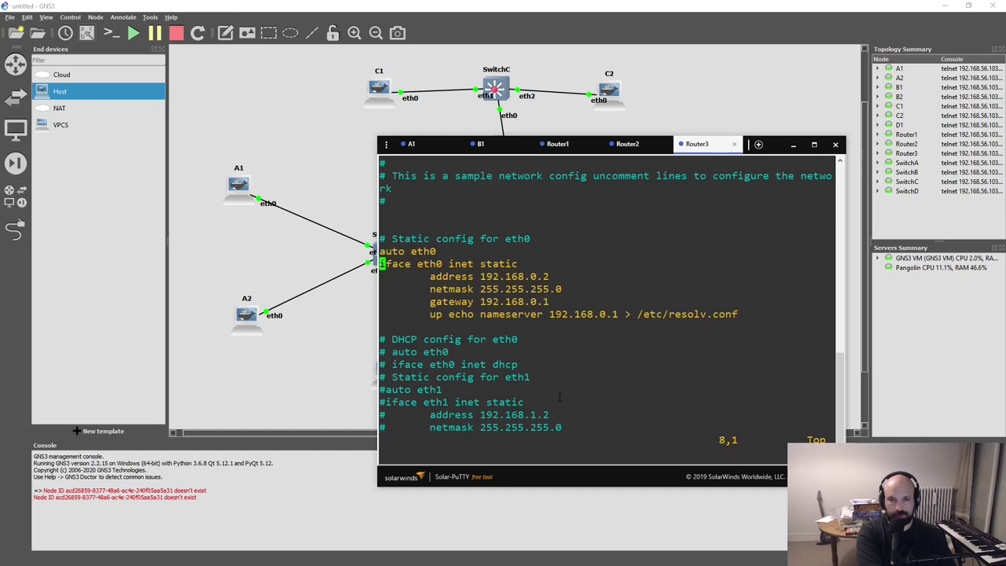
- Delete the "up echo nameserver" line from Router3's static eth0 block
key("j")
key("j")
key("j")
key("j")
key("d")
key("d")
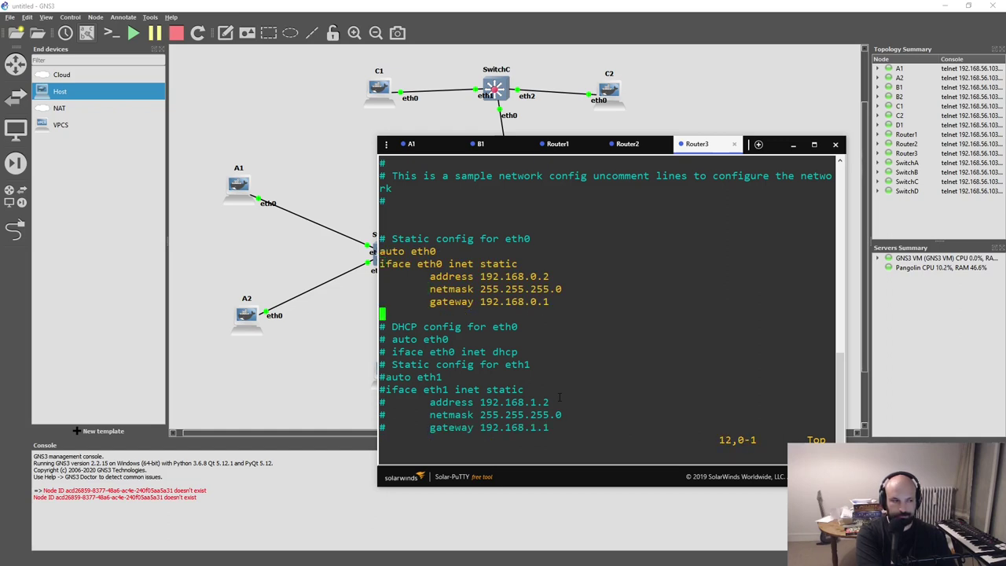
key("k")
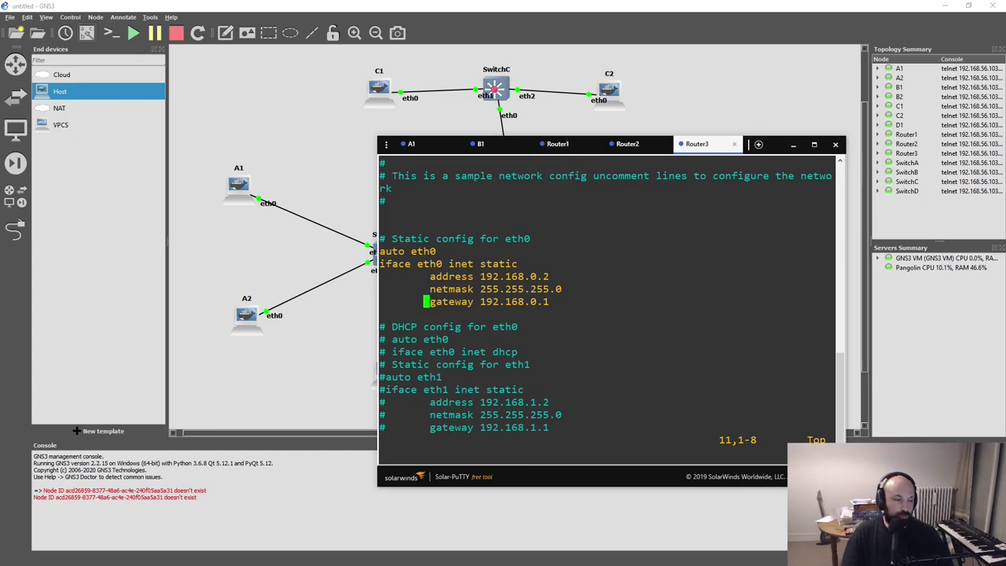
- Consult the moanin.pdf guide for the addresses requested for Router3 and Router1 and the notes on their routes
key("alt+Tab")
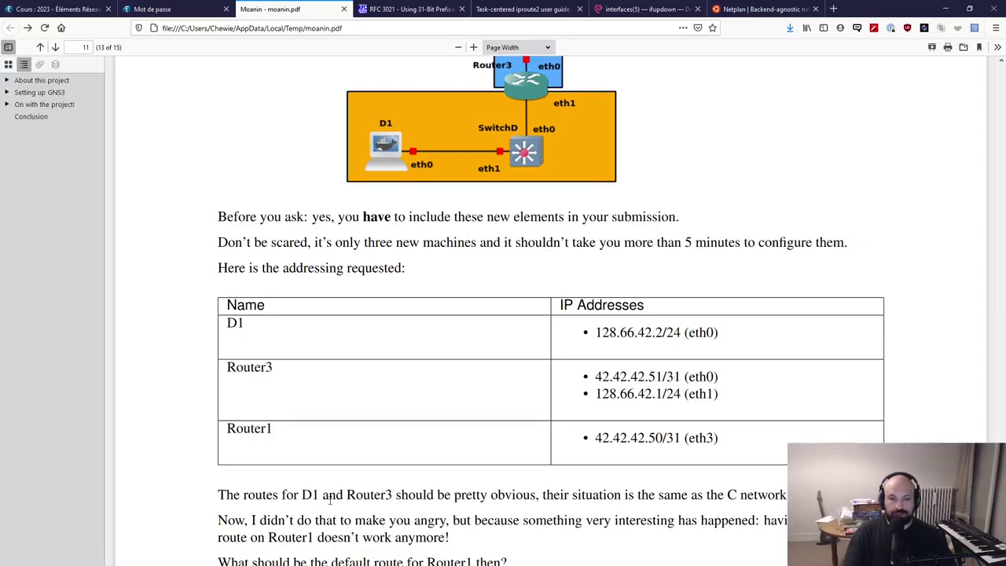
left_click_drag(415, 495, 788, 496)
left_click(788, 496)
left_click_drag(218, 217, 579, 493)
left_click(579, 493)
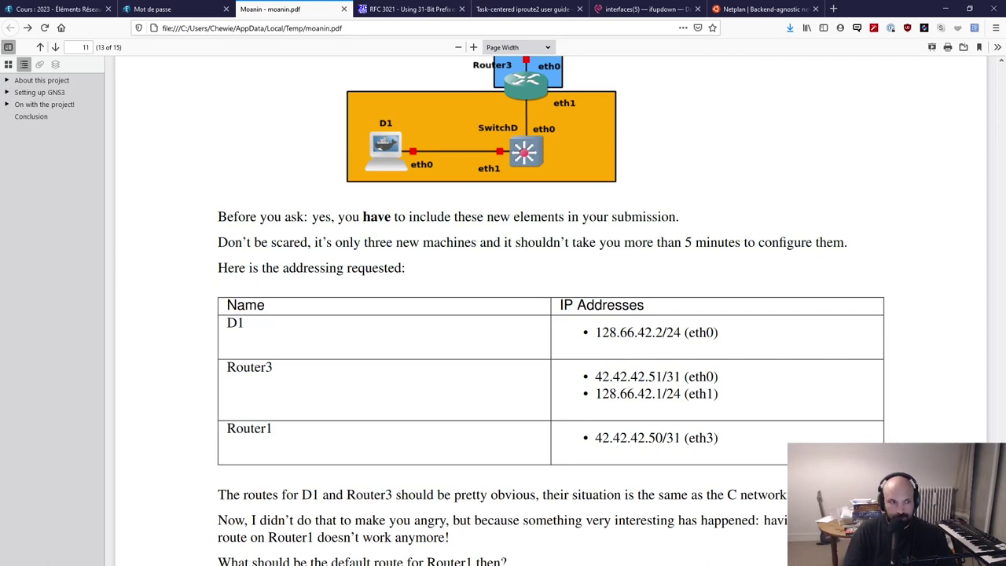
key("alt+Tab")
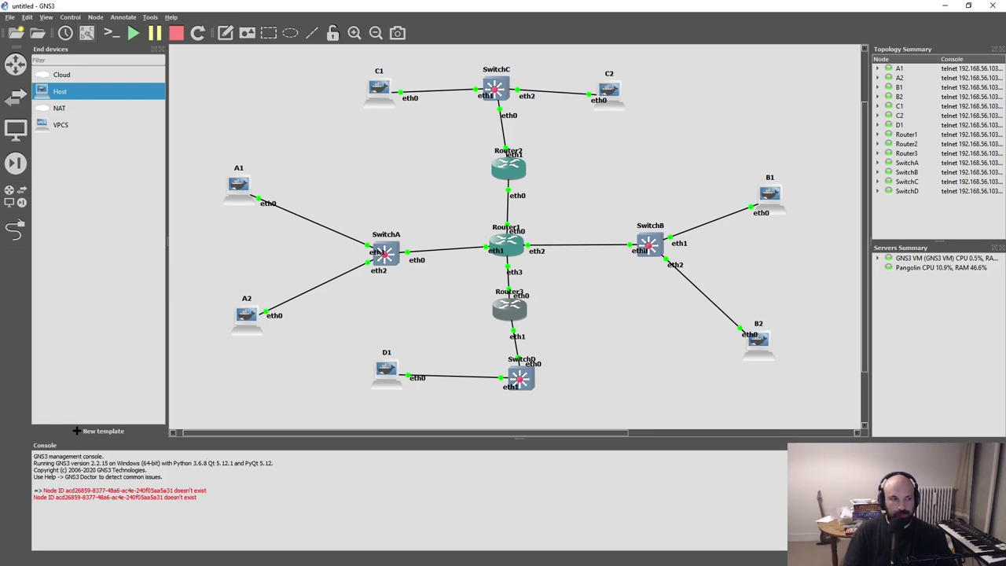
key("alt+Tab")
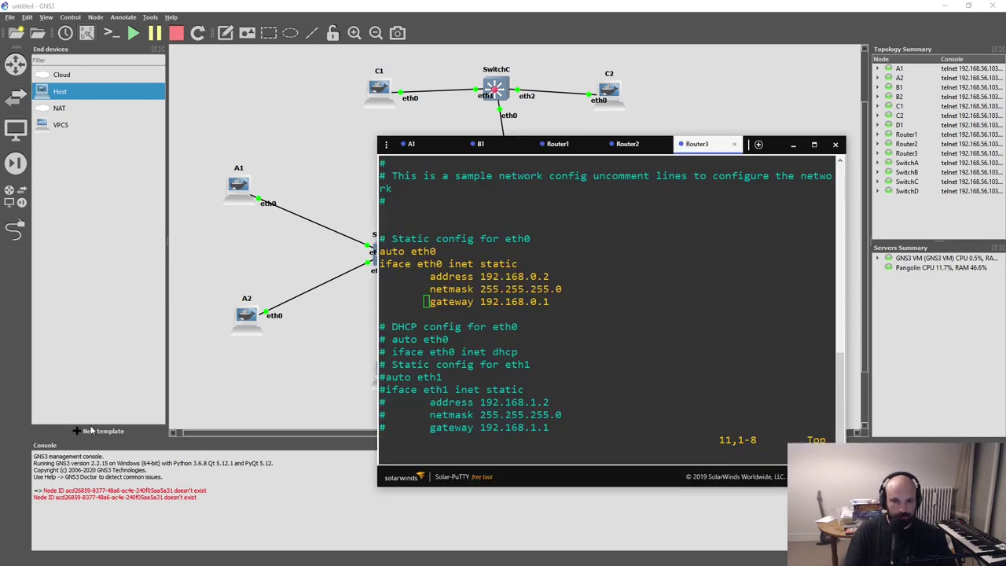
key("alt+Tab")
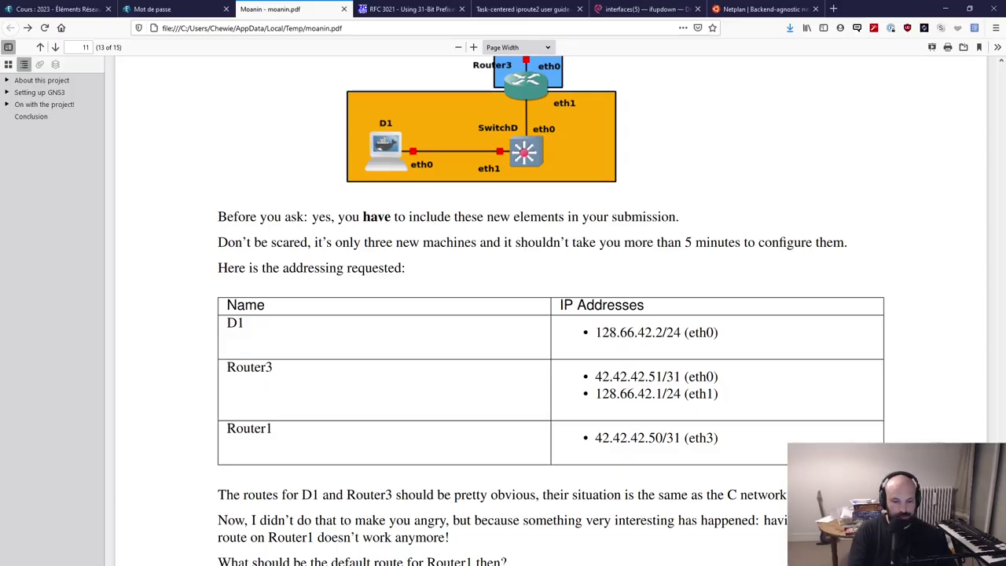
key("alt+Tab")
- Back in Router3's console, set the static eth0 address to 42.42.42.51
left_click(473, 278)
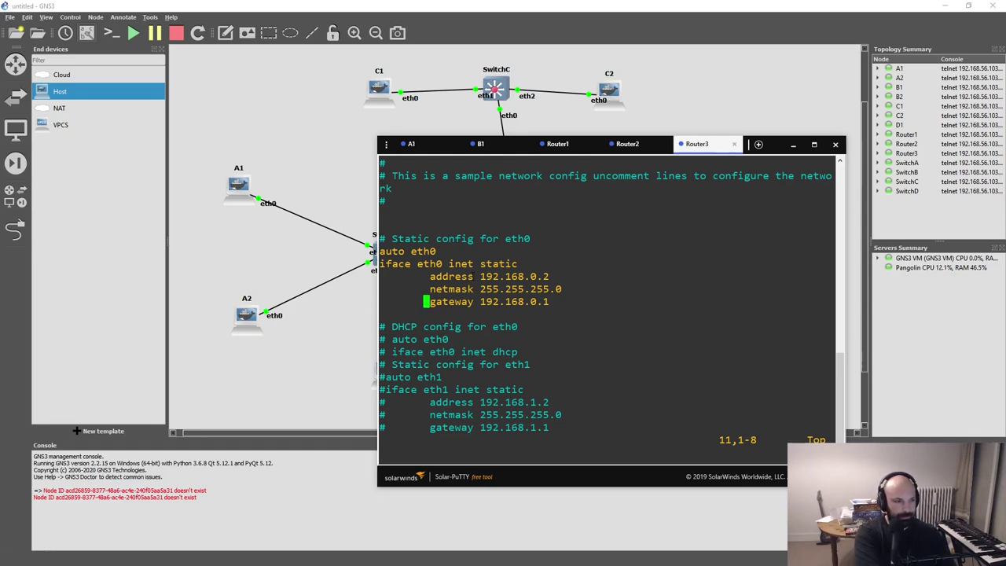
key("k")
key("k")
key("w")
key("w")
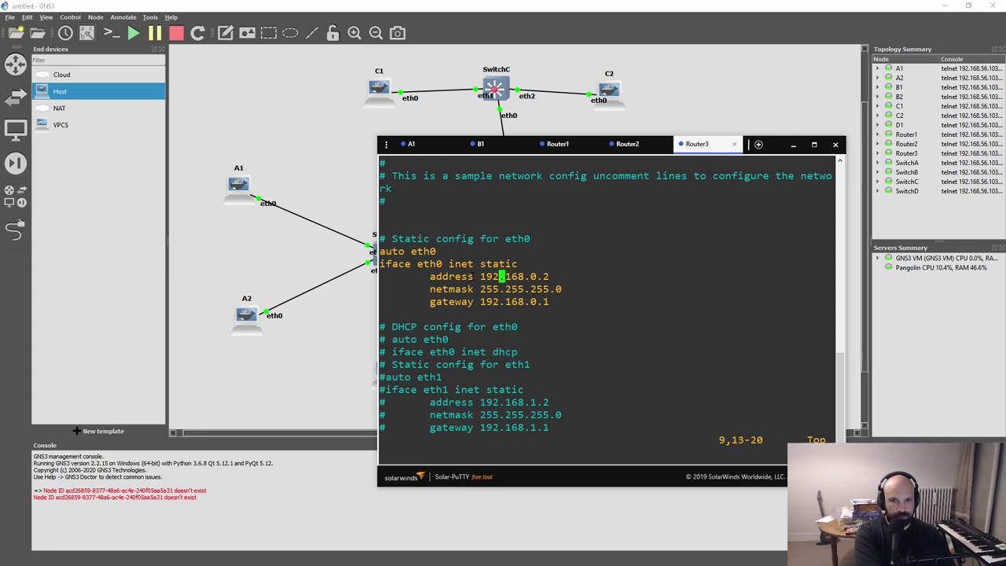
key("b")
key("shift+c")
type("42.42.42.51")
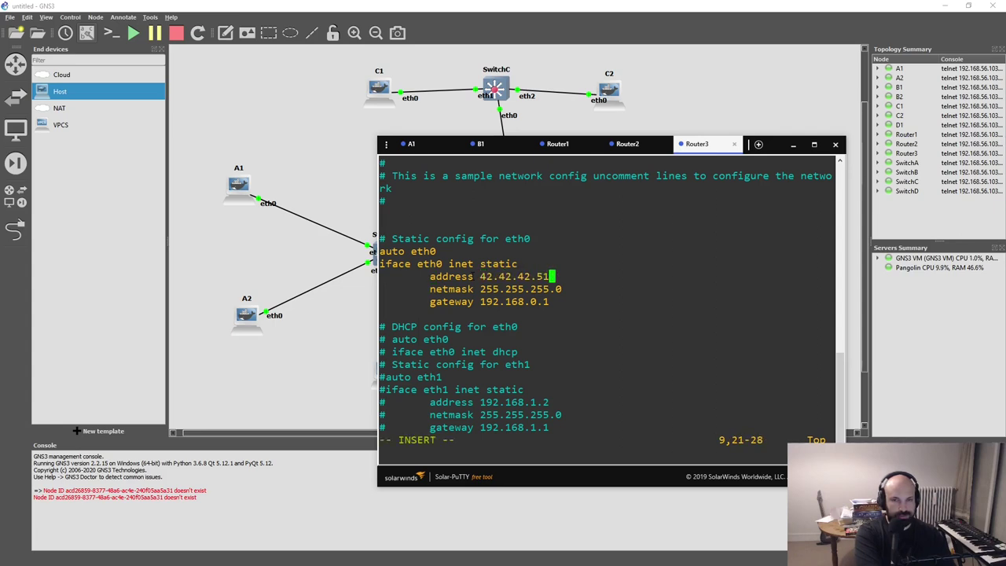
key("Escape")
- Set Router3's eth0 netmask to 255.255.255.254 and save the file
key("j")
key("A")
key("BackSpace")
type("254")
key("Escape")
type(":w")
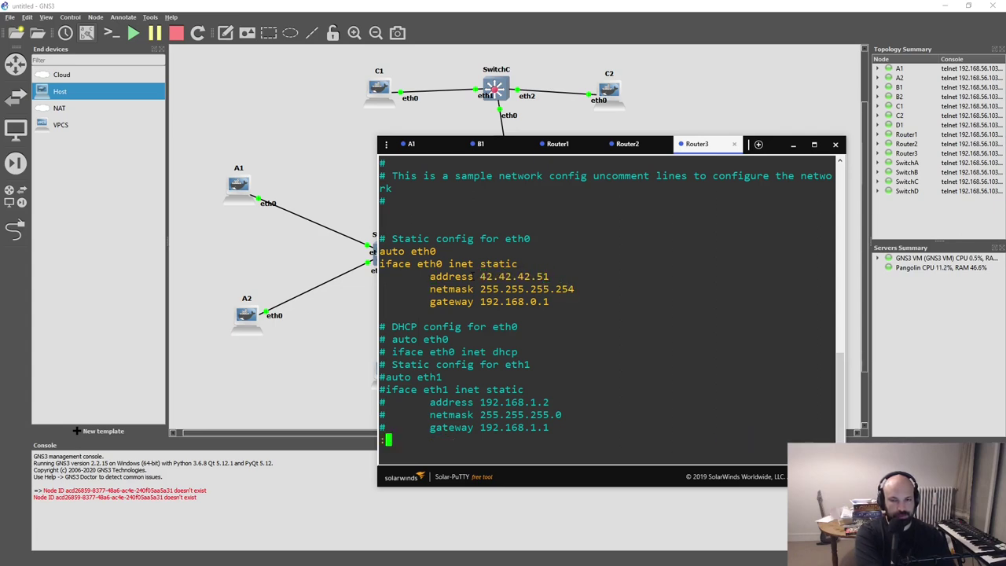
key("Return")
- Set Router3's eth0 gateway to 42.42.42.50 and save the file
key("j")
key("k")
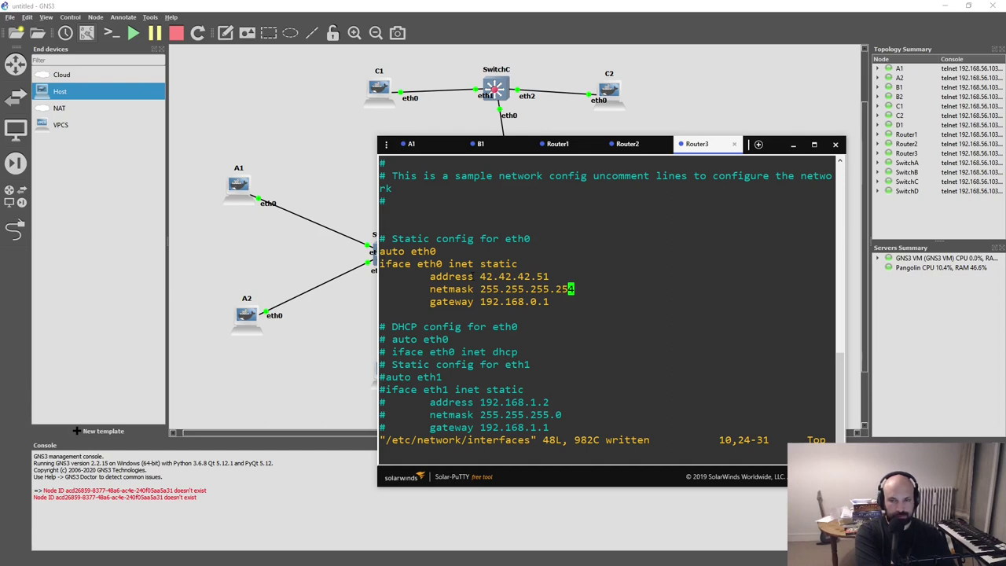
type("jciW")
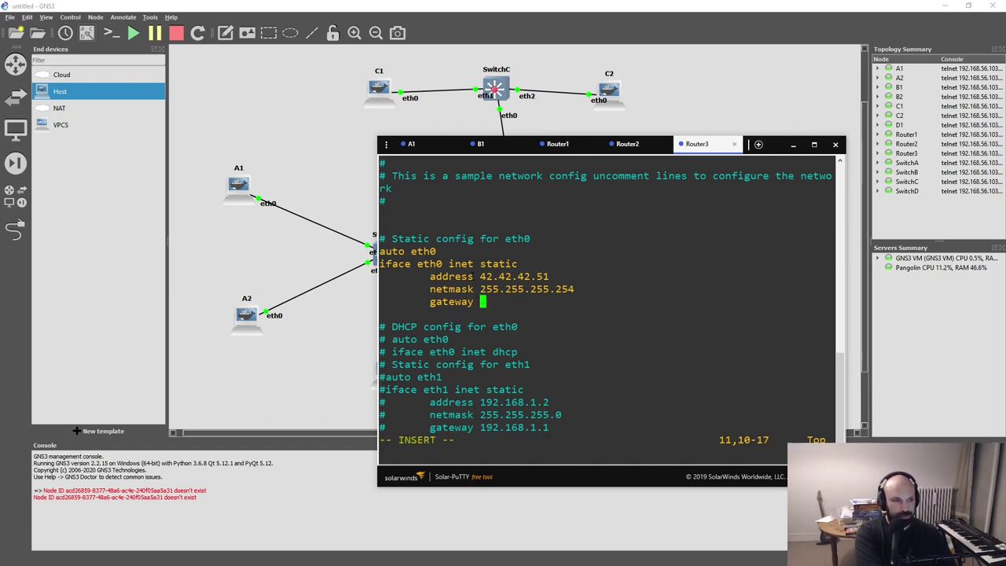
type("42.42")
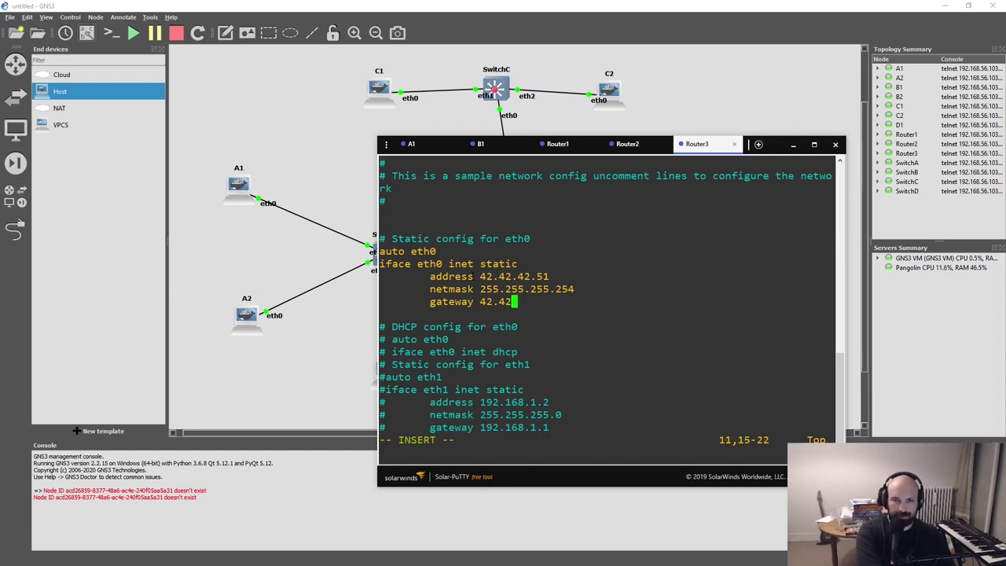
type(".42.")
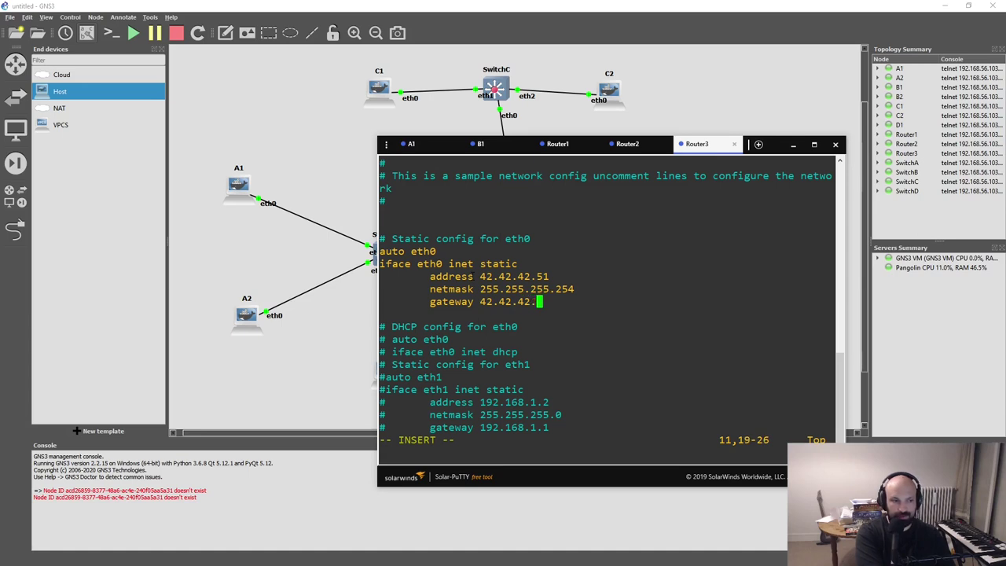
type("50")
key("Escape")
type(":w")
key("Return")
- In Router3's interfaces file, change the interface name on the commented auto line under the eth1 static heading to eth0
key("j")
key("j")
key("j")
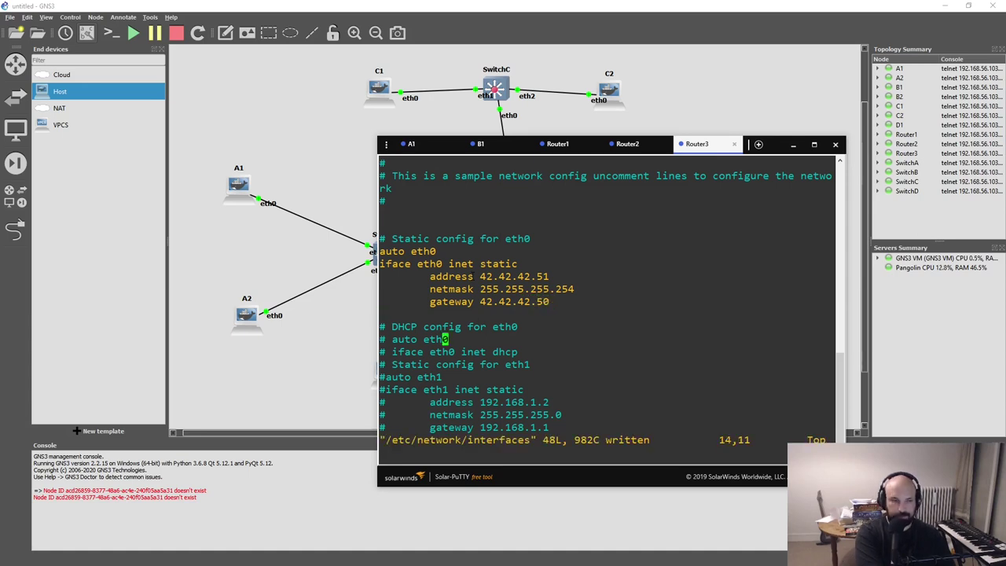
key("j")
key("j")
key("j")
key("j")
key("j")
key("j")
key("j")
key("j")
key("j")
key("j")
key("j")
key("k")
key("k")
key("k")
key("k")
key("k")
key("k")
key("k")
key("k")
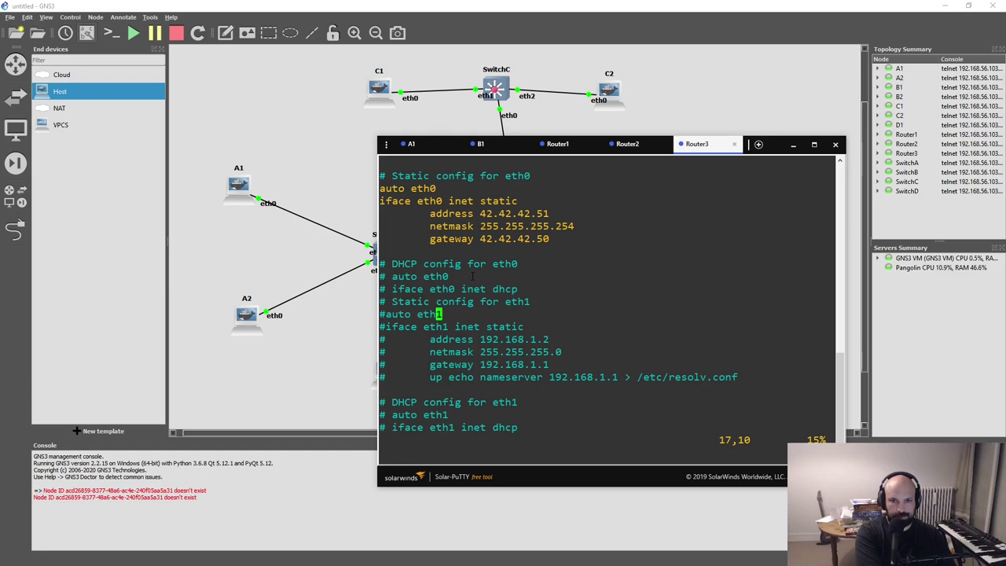
key("b")
key("k")
key("0")
key("j")
key("dollar")
key("r")
key("0")
key("j")
key("k")
key("b")
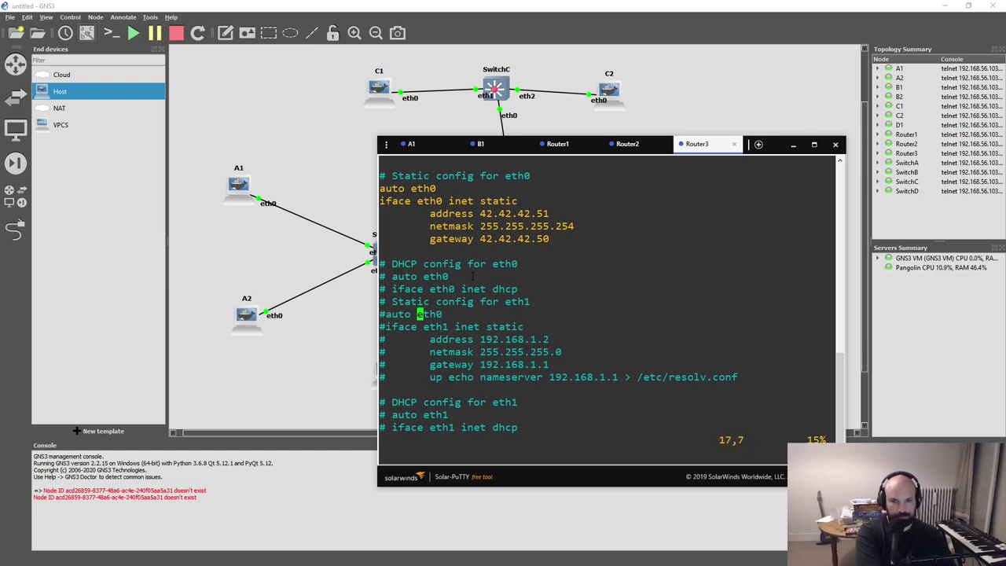
- Uncomment all six lines of the static eth1 block in Router3's interfaces file
key("b")
key("0")
key("ctrl+v")
key("j")
key("j")
key("j")
key("j")
key("j")
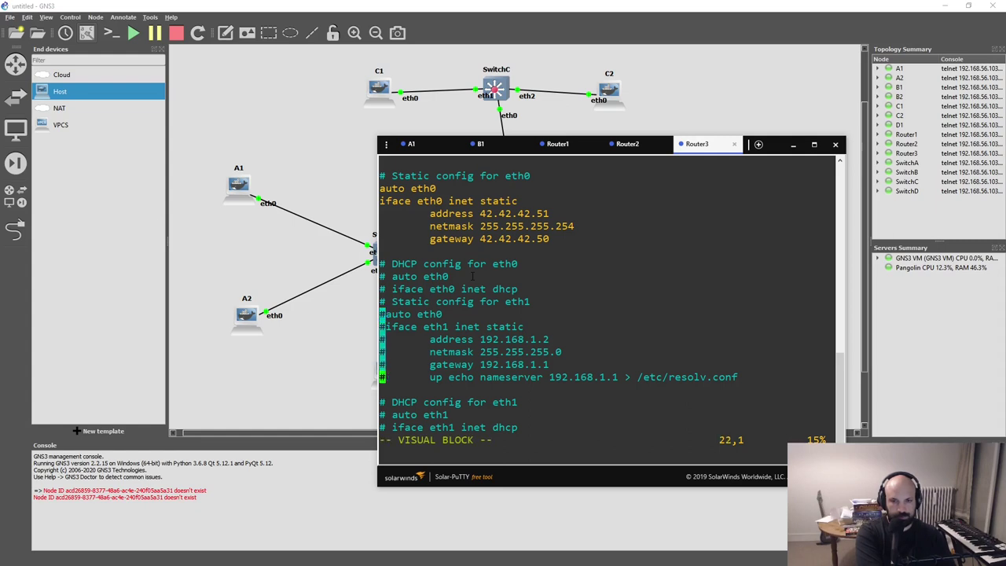
key("x")
key("j")
key("j")
key("j")
key("j")
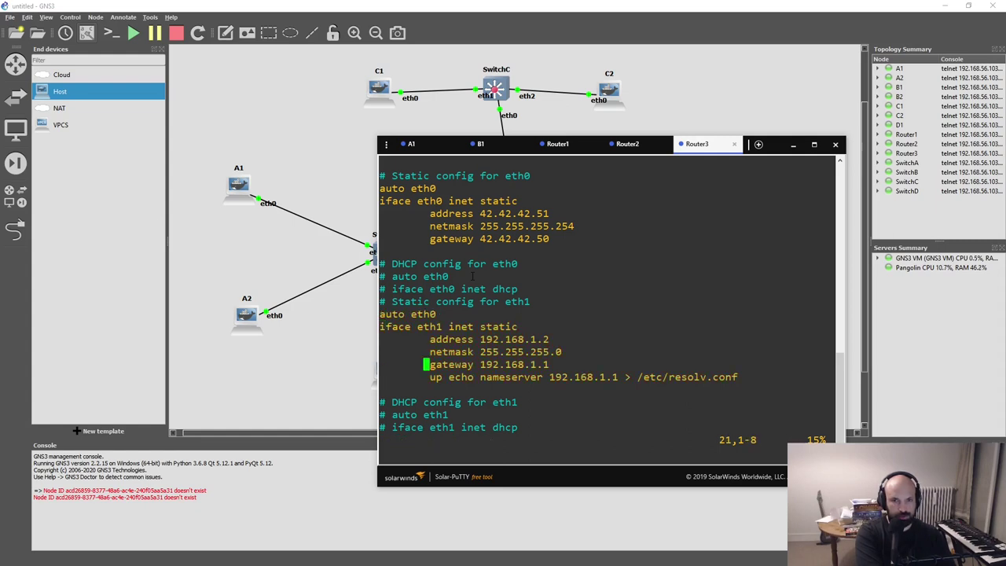
- Set the auto line of the static eth1 block to eth1 and save the file
key("k")
key("k")
key("k")
key("k")
key("dollar")
key("r")
key("1")
key("colon")
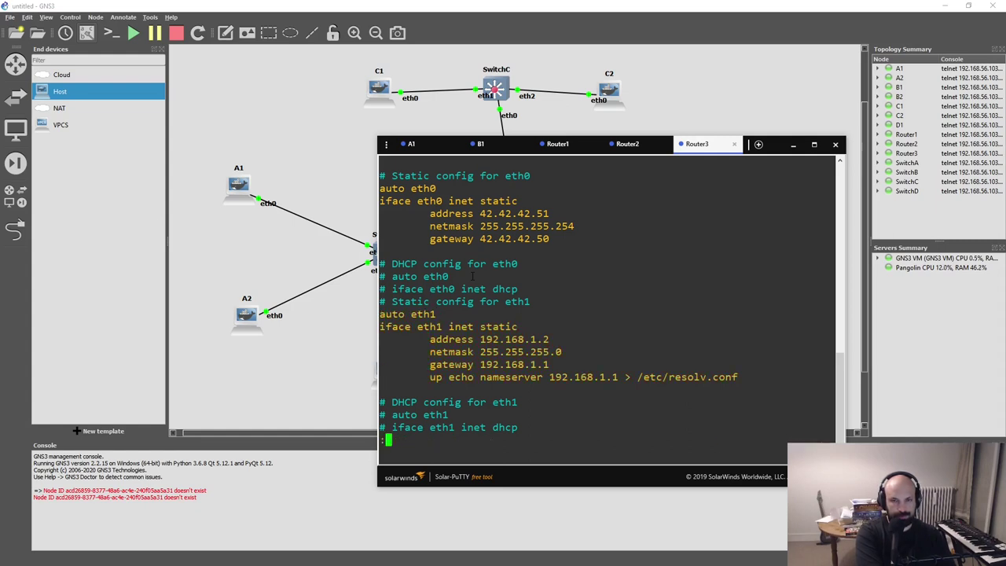
type("w")
key("Return")
type("i-")
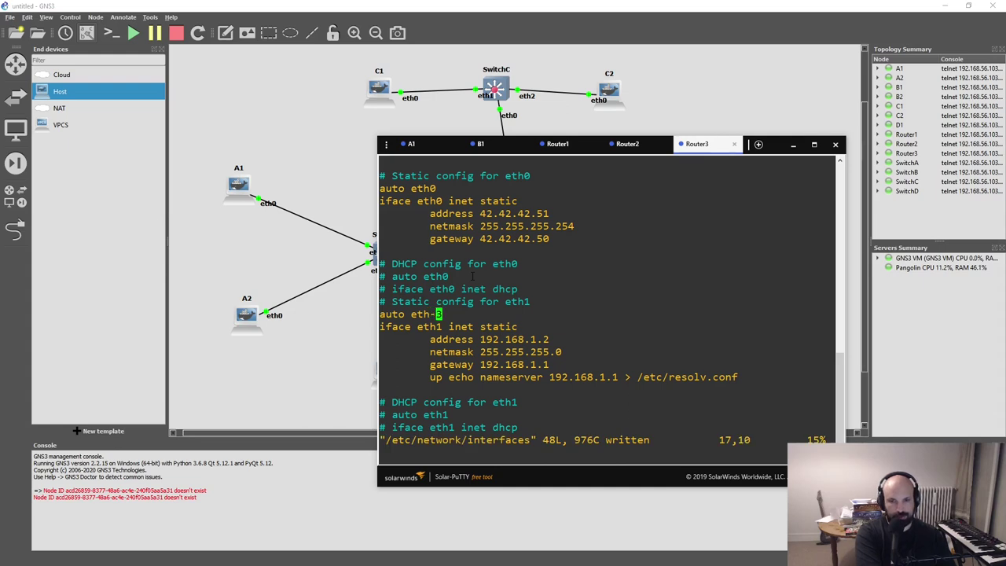
type("xr0")
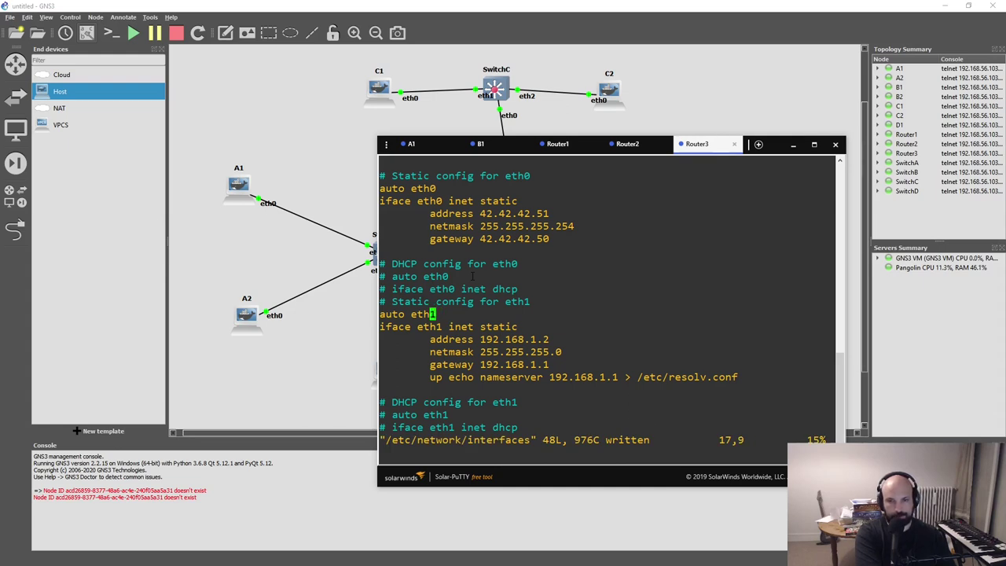
- Delete the gateway and nameserver lines from Router3's static eth1 block and save the file
key("j")
key("j")
key("shift+v")
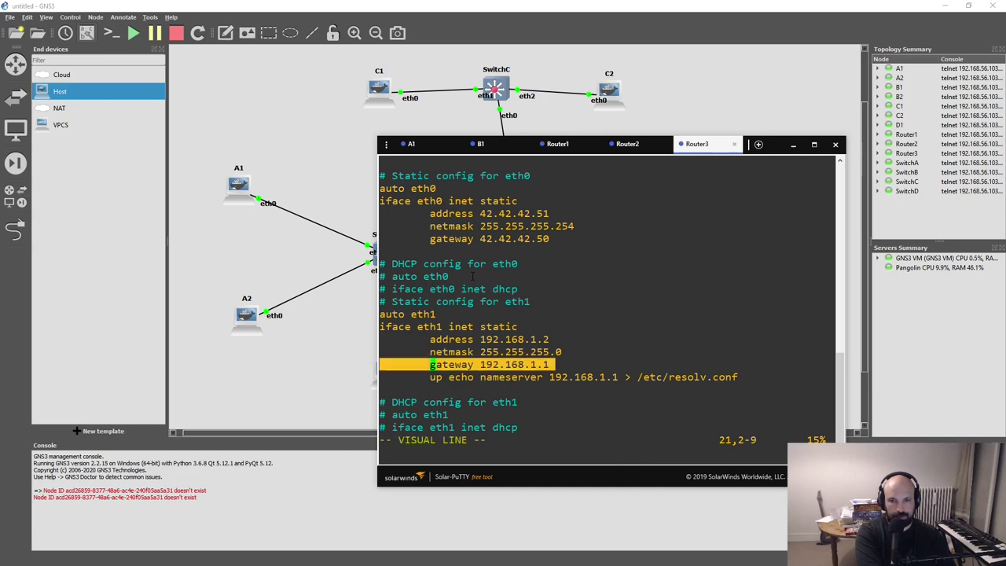
type("jd:w")
key("Return")
key("shift+p")
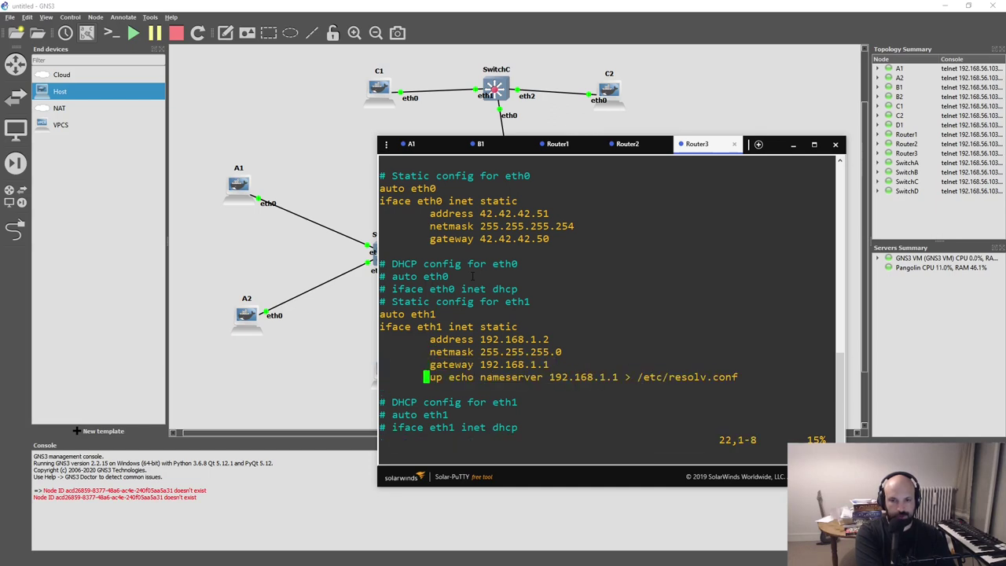
key("k")
key("shift+v")
type("jd:w")
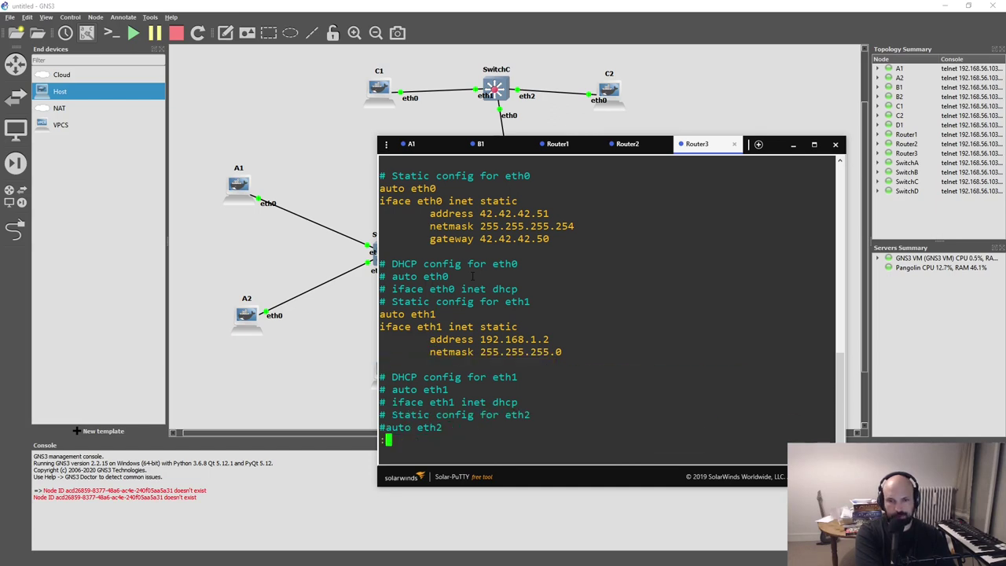
key("Return")
- Set Router3's static eth1 address to 128.66.42.1 and save the file
key("k")
key("k")
key("k")
key("k")
key("k")
key("k")
key("k")
key("k")
key("k")
key("k")
key("k")
key("j")
key("j")
key("j")
key("j")
key("j")
key("j")
key("j")
key("j")
key("j")
key("j")
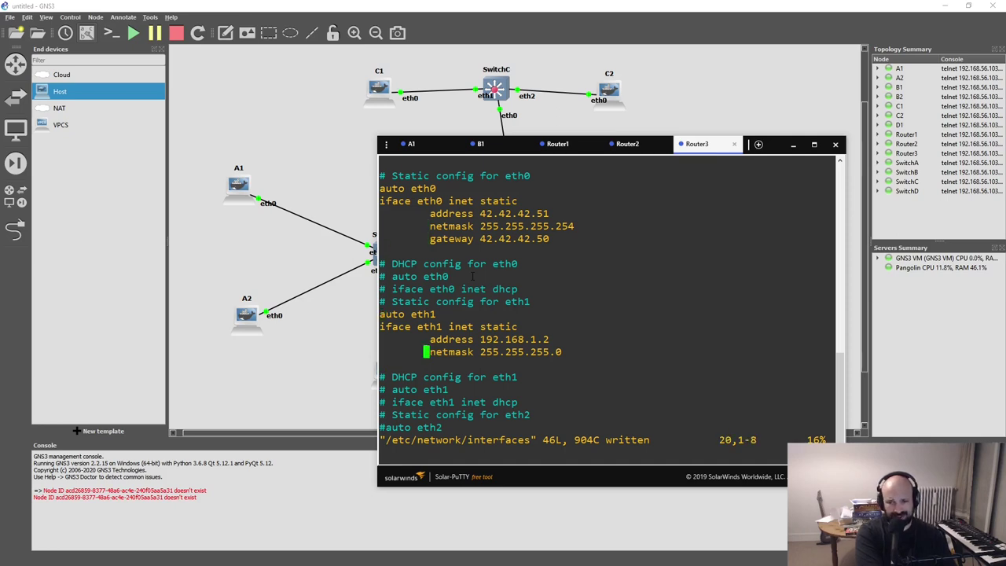
key("k")
key("w")
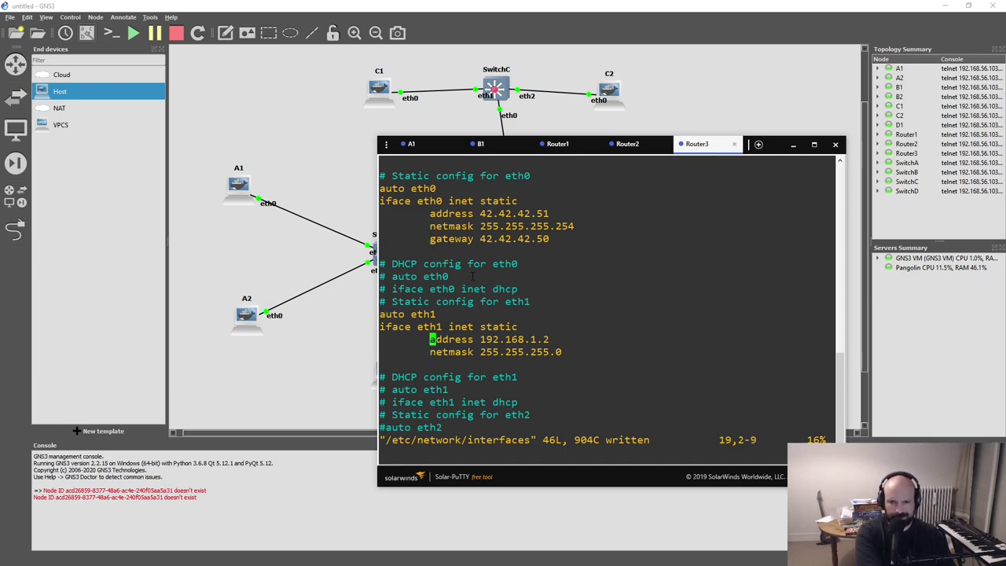
key("w")
key("shift+c")
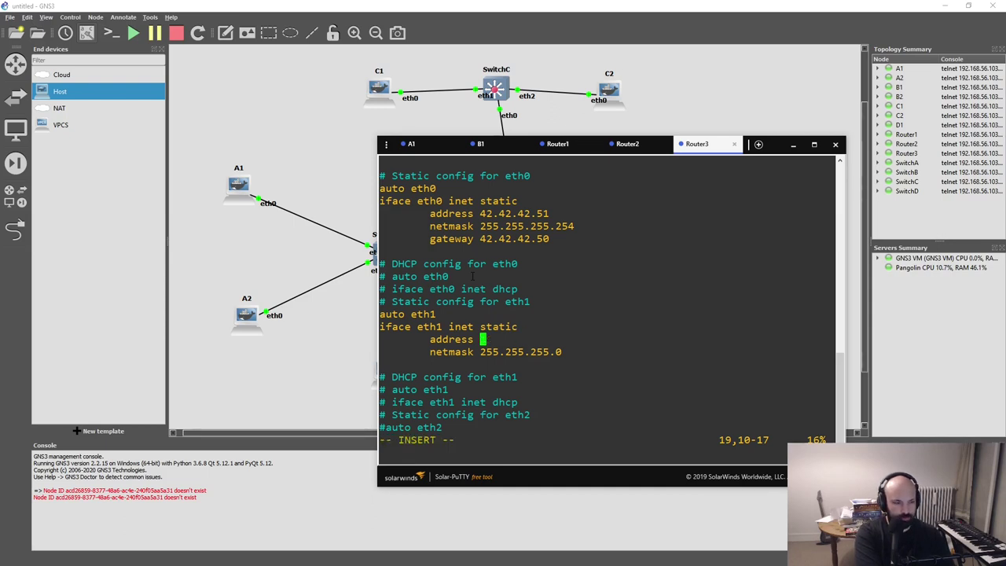
type("128.")
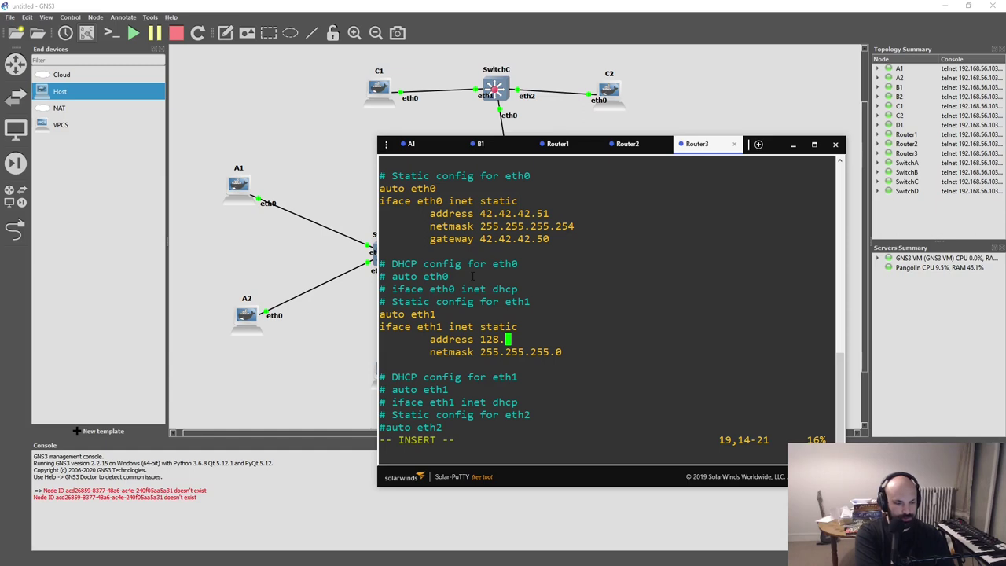
type("66.42.1")
key("Escape")
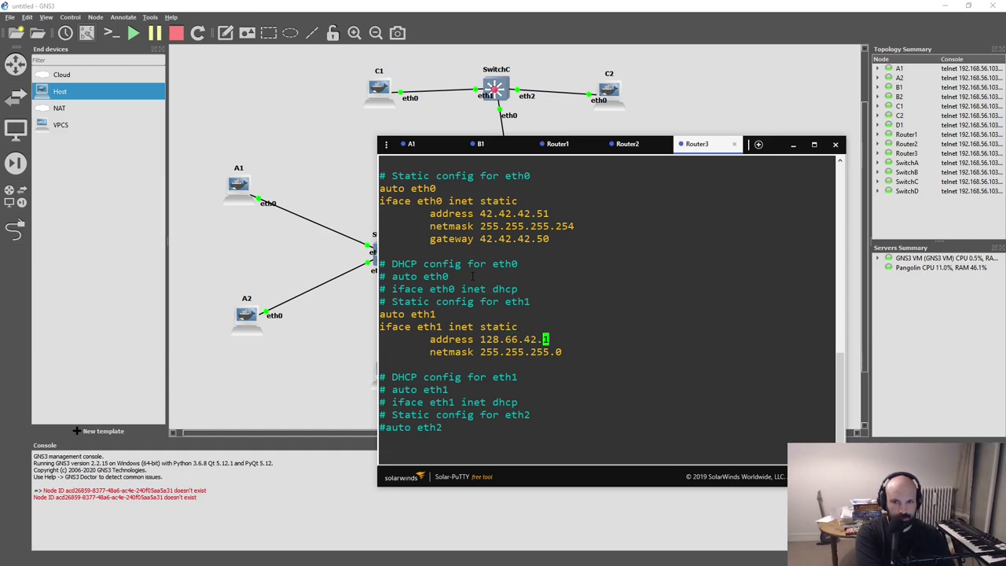
type(":w")
key("Return")
key("j")
key("k")
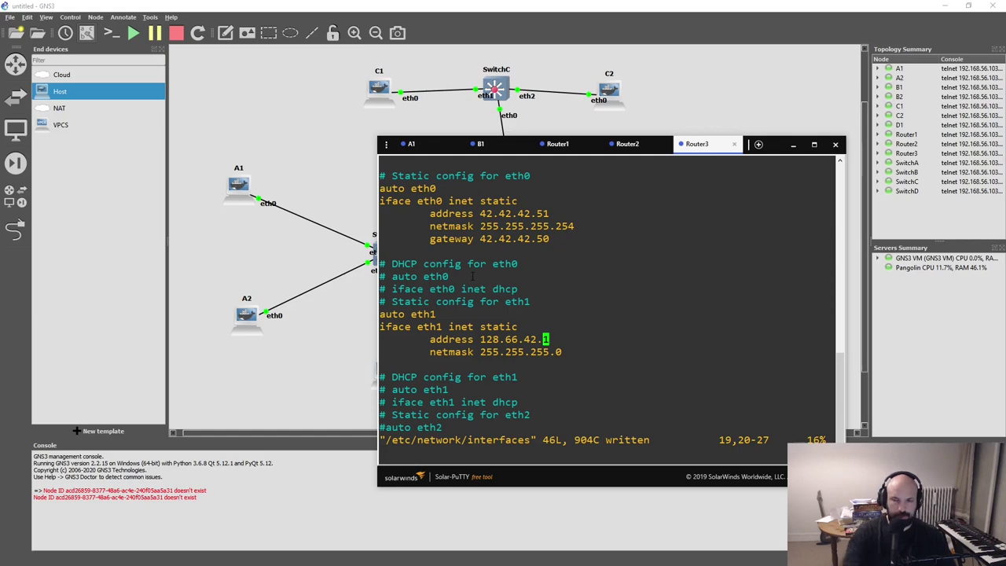
- Switch to Router1's console and open /etc/network/interfaces in vim
left_click(557, 144)
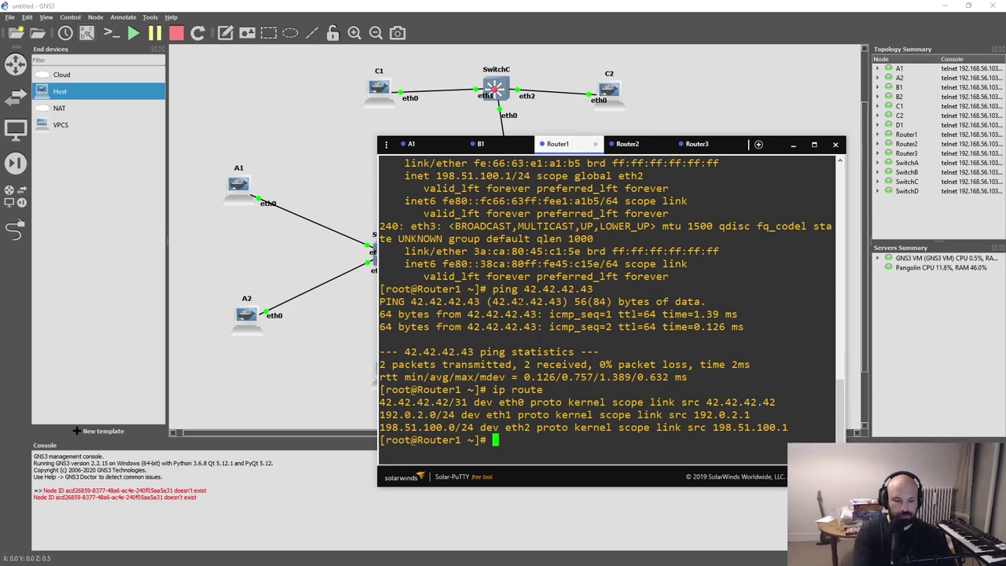
type("vim /etc/re")
key("BackSpace")
key("BackSpace")
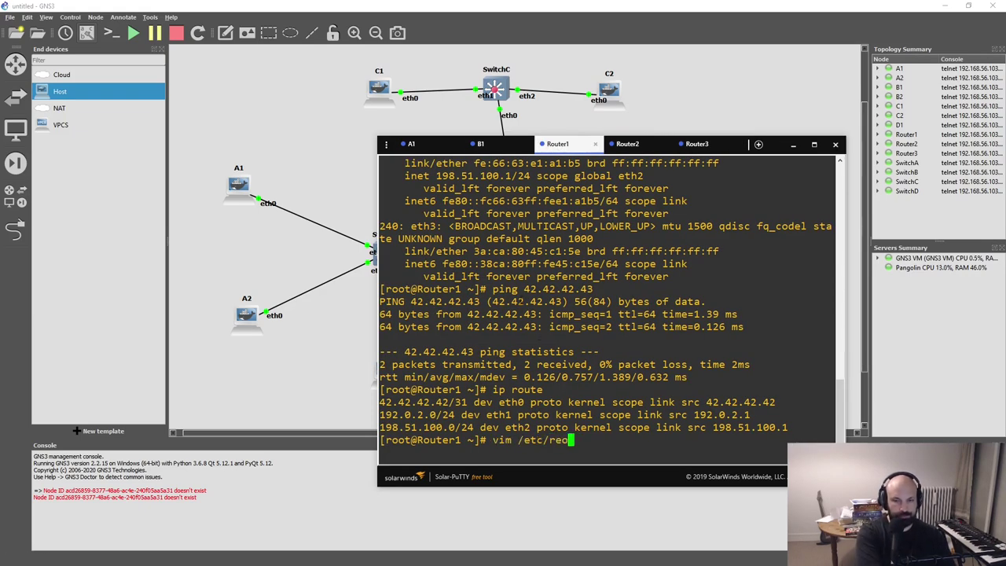
type("network/interfaces")
key("Return")
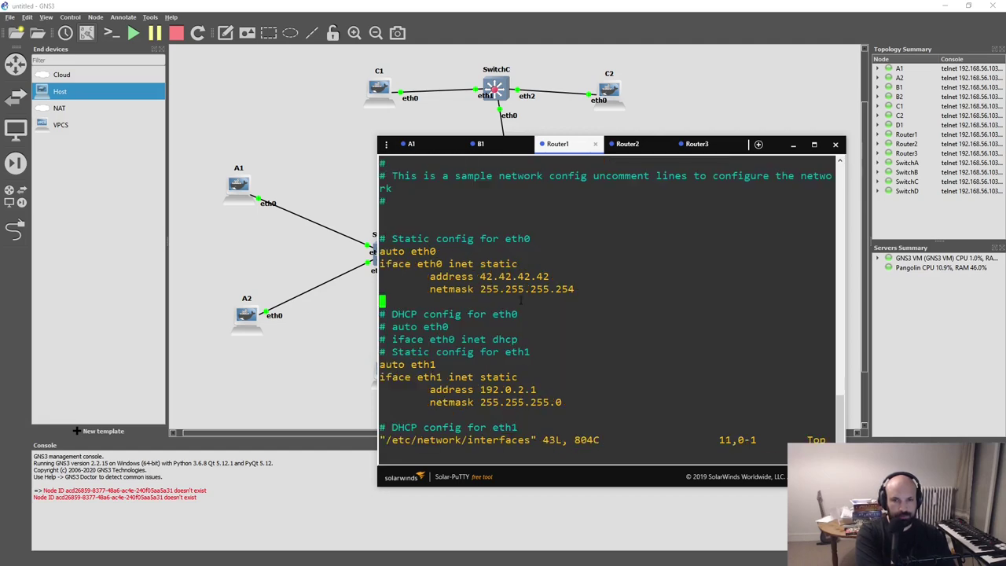
- Uncomment all six lines of the static eth3 block in Router1's interfaces file
key("Down")
key("Down")
key("Down")
key("Down")
key("Down")
key("Down")
key("Down")
key("Down")
key("Down")
key("Down")
key("Down")
key("Down")
key("Down")
key("Down")
key("Down")
key("Down")
key("Down")
key("Down")
key("Down")
key("Down")
key("Up")
key("Up")
key("Up")
key("Up")
key("Up")
key("Up")
key("Up")
key("Up")
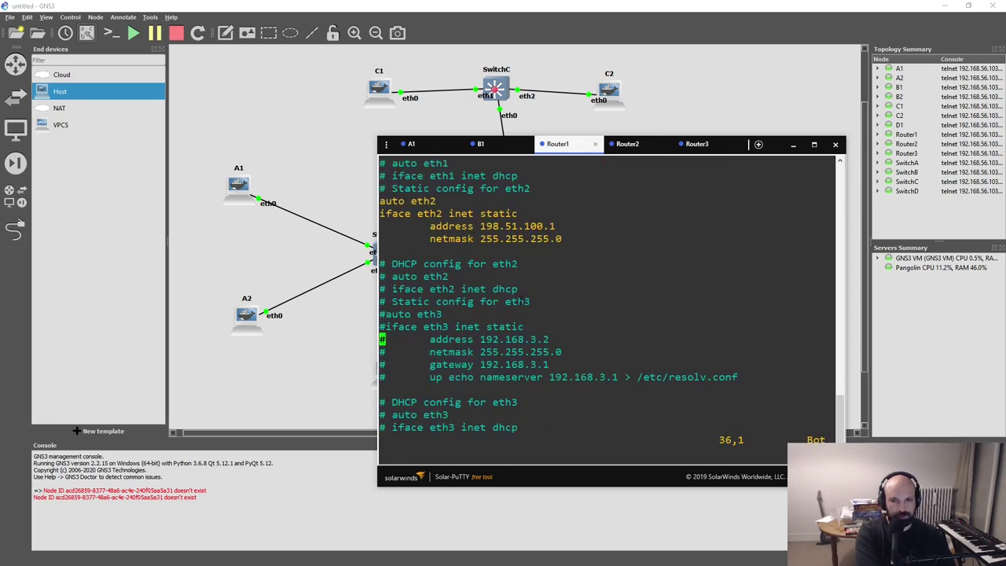
key("ctrl+v")
key("Down")
key("Down")
key("Down")
key("Down")
key("Down")
key("x")
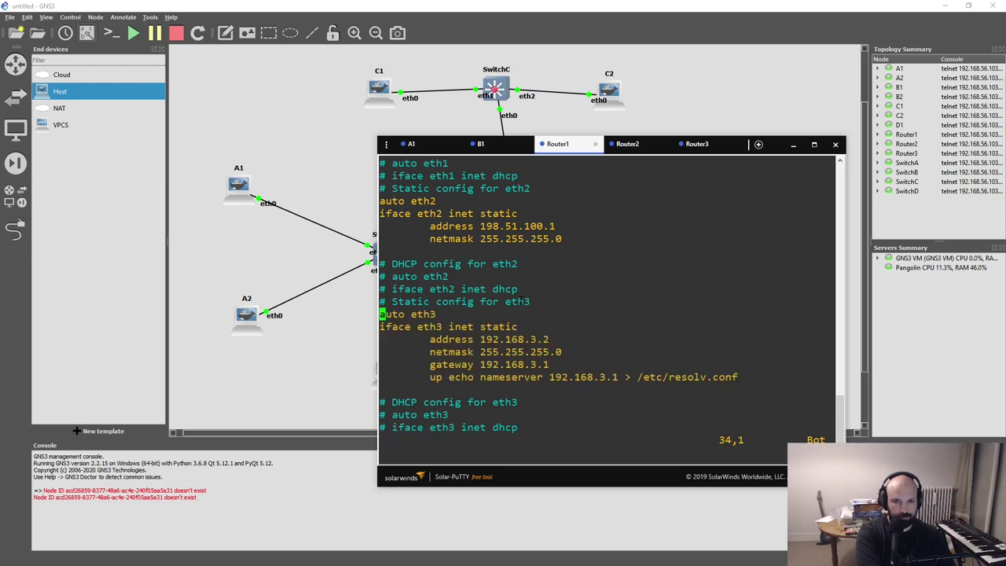
- Delete the gateway and nameserver lines from Router1's static eth3 block and save the file
key("Down")
key("Down")
key("Down")
key("Down")
key("shift+v")
key("Down")
type("d:w")
key("Return")
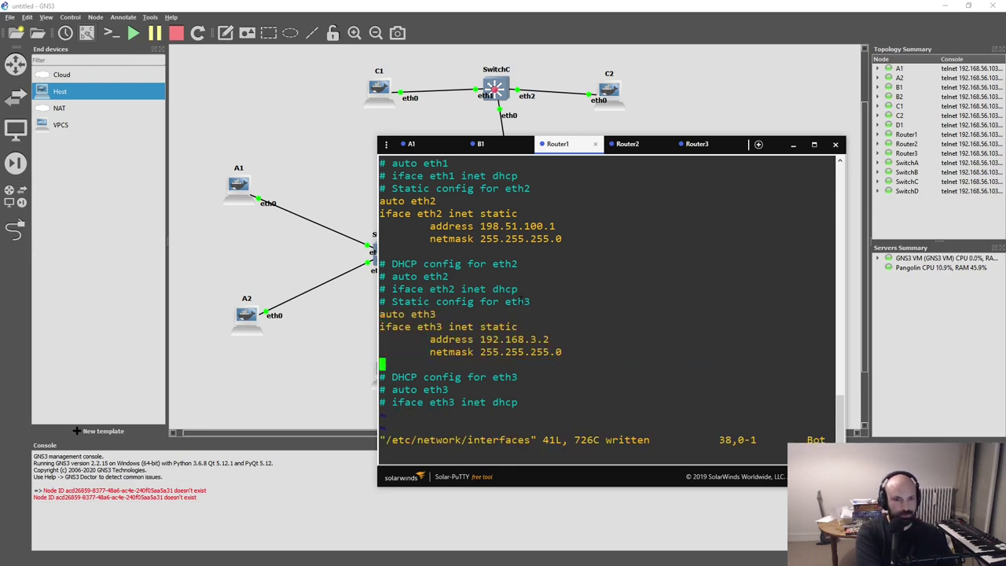
- Set Router1's static eth3 address to 42.42.42.50
key("Up")
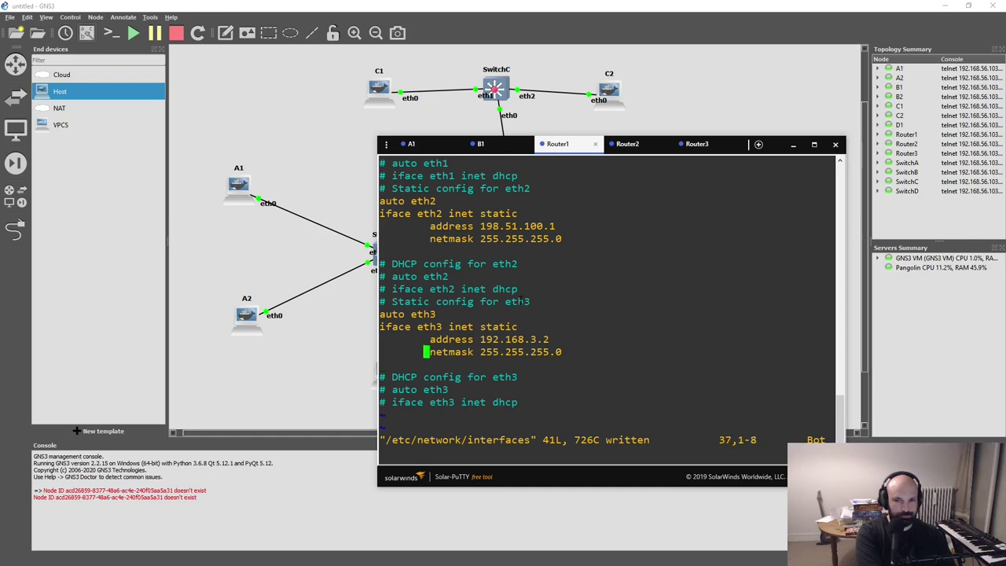
key("Up")
key("w")
key("w")
key("shift+c")
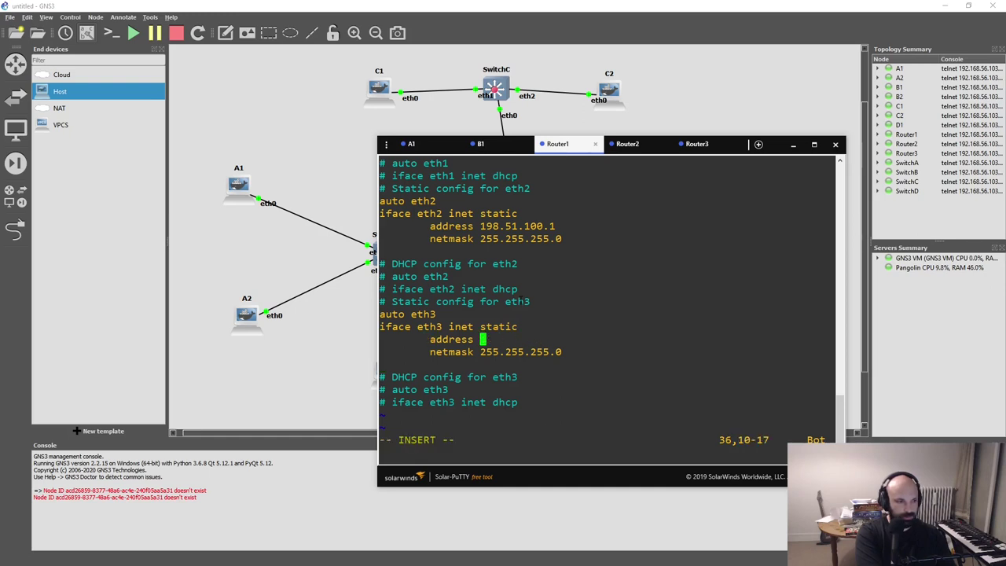
type("42.42.42.50")
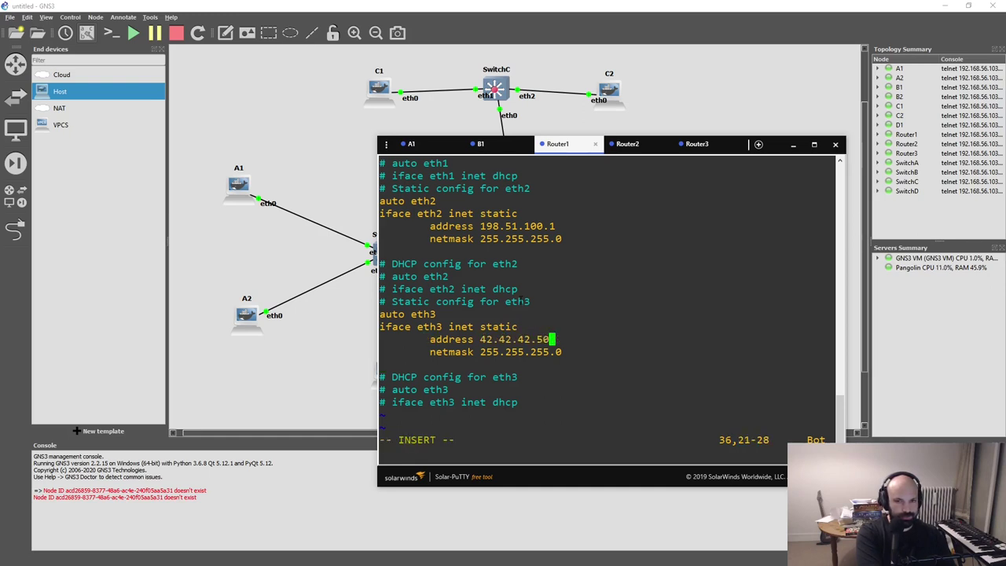
- Set Router1's static eth3 netmask to 255.255.255.254, then save the interfaces file and quit vim
key("Escape")
key("j")
key("shift+a")
key("BackSpace")
type("254")
key("Escape")
type(":w")
key("Return")
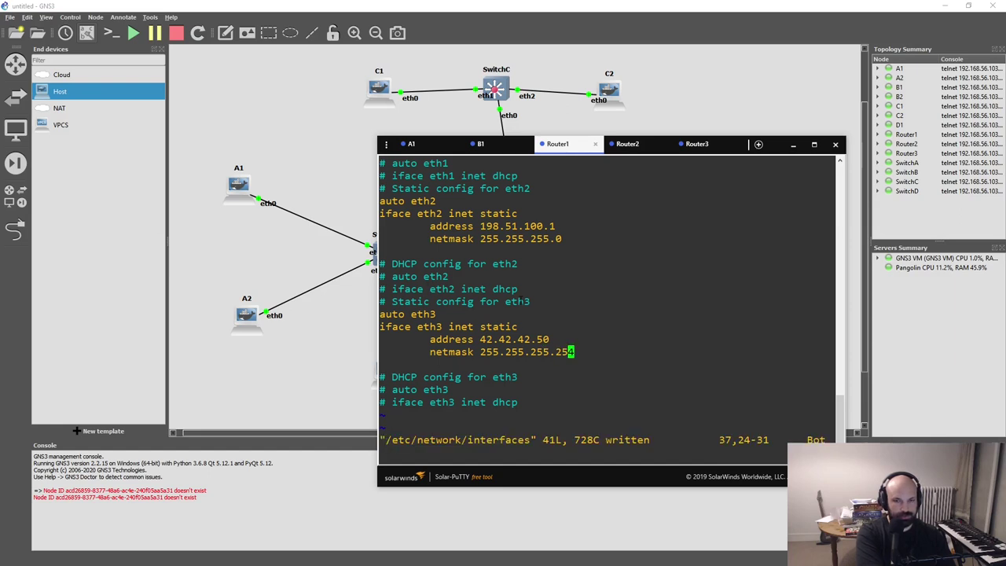
type(":l")
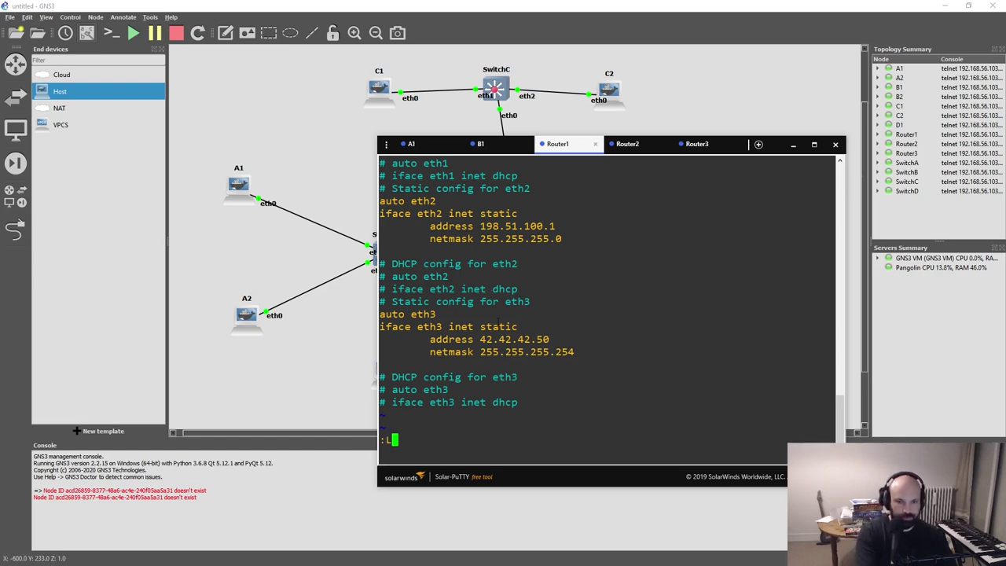
type("q")
key("Return")
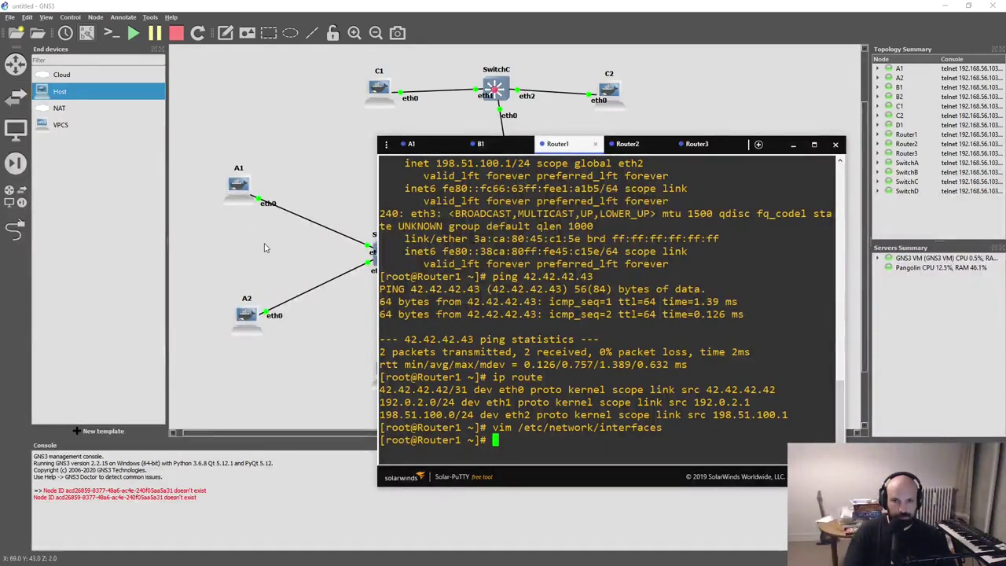
- Switch to the moanin.pdf guide in the browser and read the paragraphs on Router1's default route below the addressing table
left_click(243, 219)
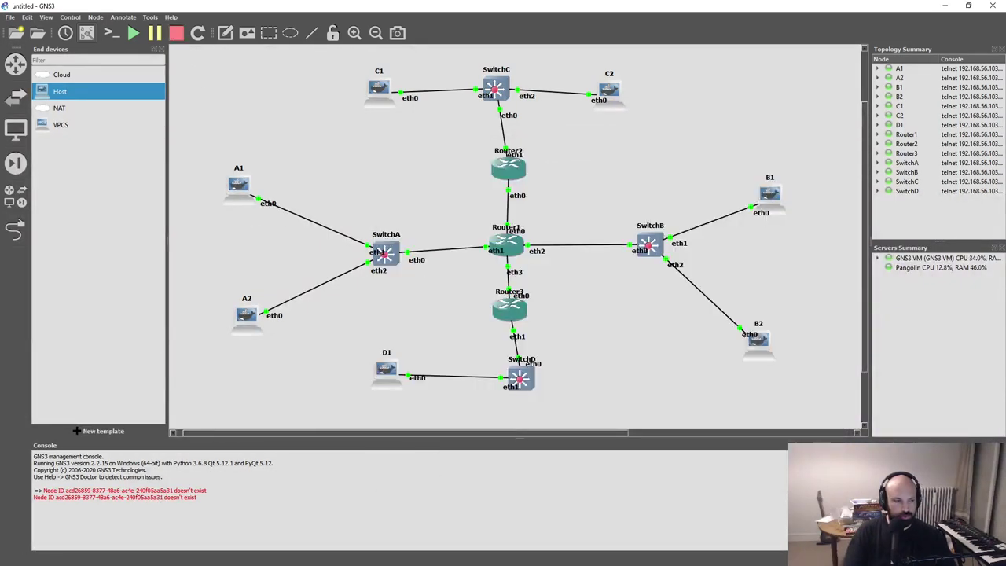
key("alt+Tab")
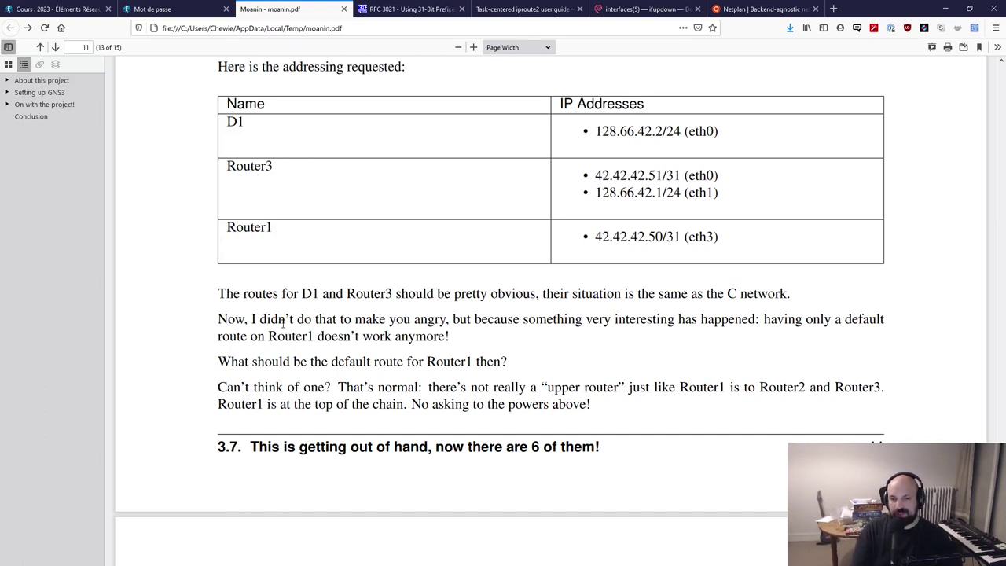
left_click_drag(281, 320, 458, 337)
left_click_drag(545, 320, 693, 324)
left_click(695, 322)
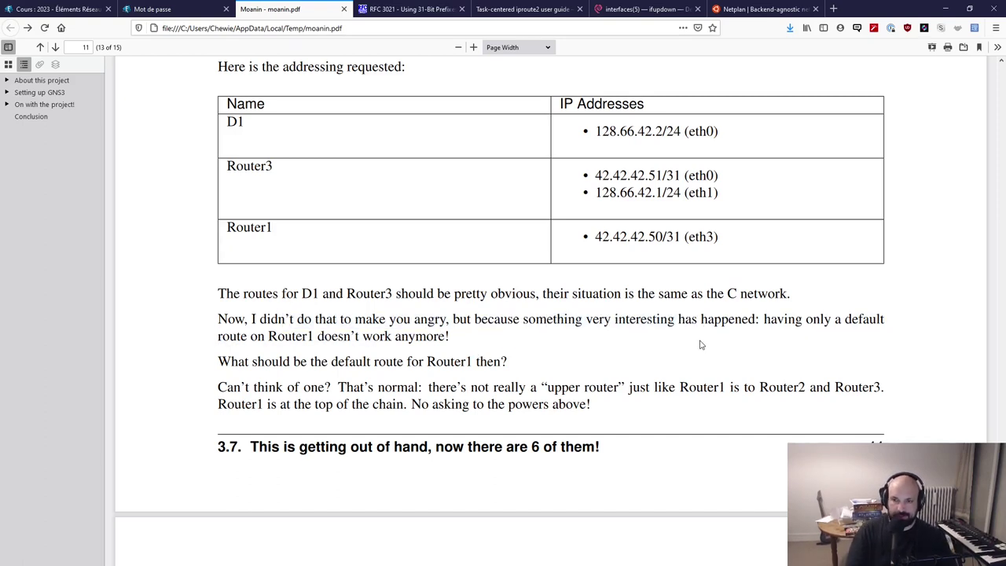
left_click_drag(789, 320, 869, 322)
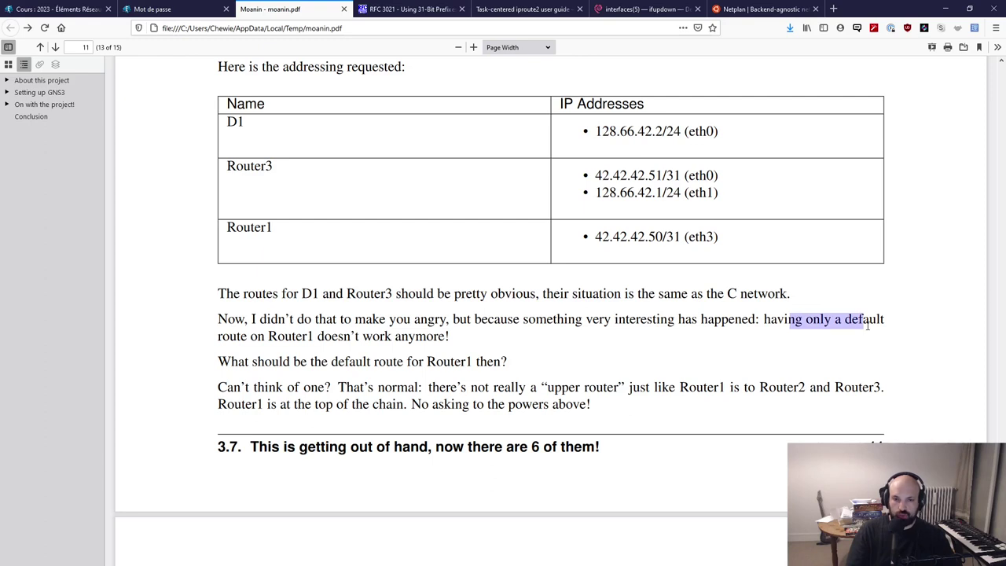
left_click(325, 320)
left_click_drag(256, 336, 511, 344)
left_click(564, 344)
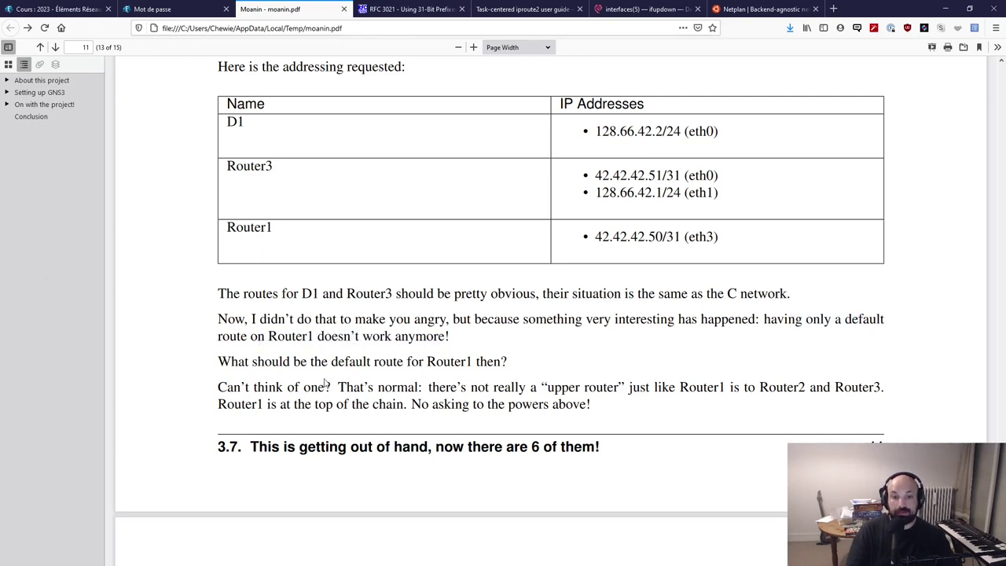
left_click_drag(298, 370, 522, 370)
left_click(522, 370)
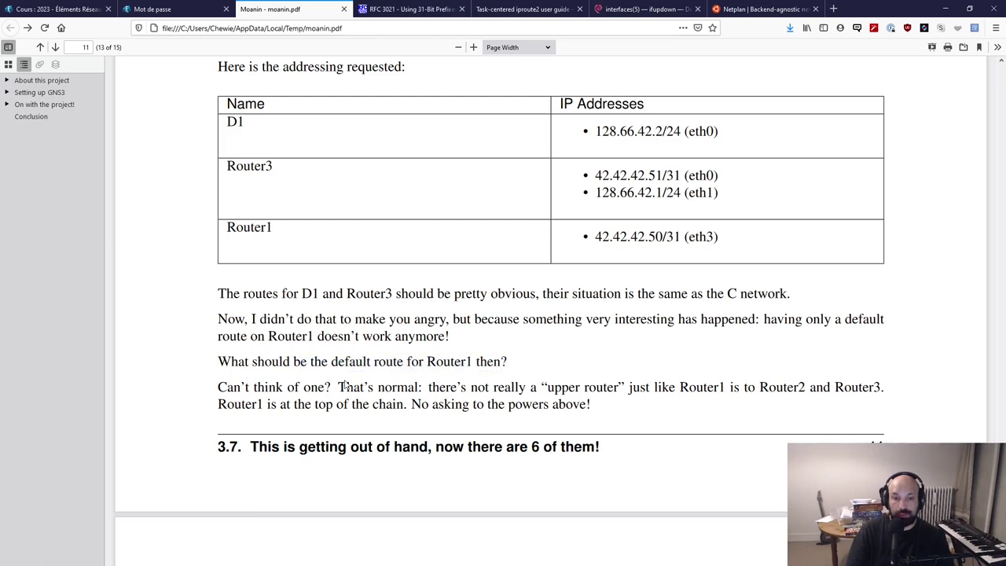
left_click_drag(240, 385, 506, 389)
left_click(507, 397)
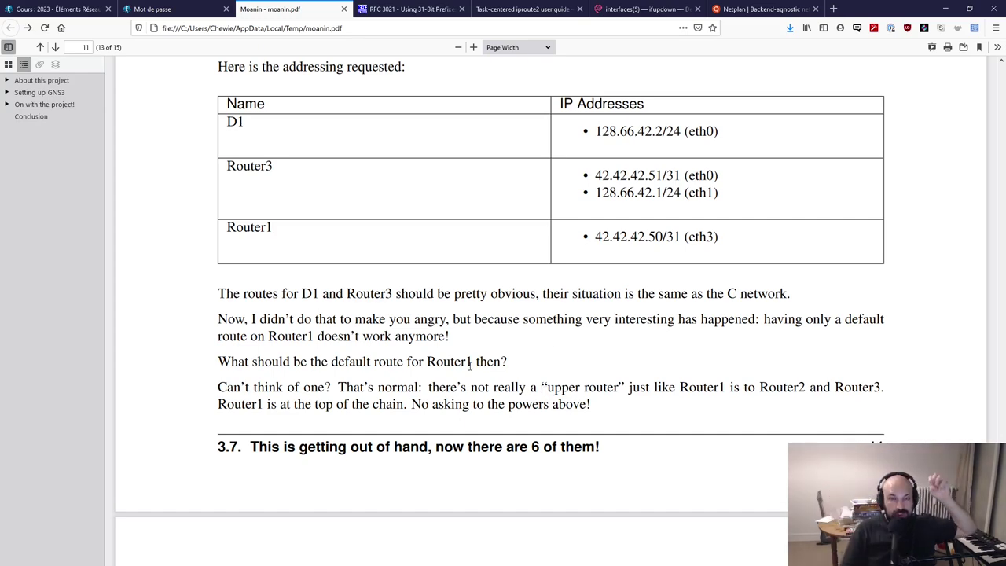
- Examine the guide's topology diagram for how Router1 connects to Router2, Router3 and the surrounding networks
scroll(585, 442, "up", 10)
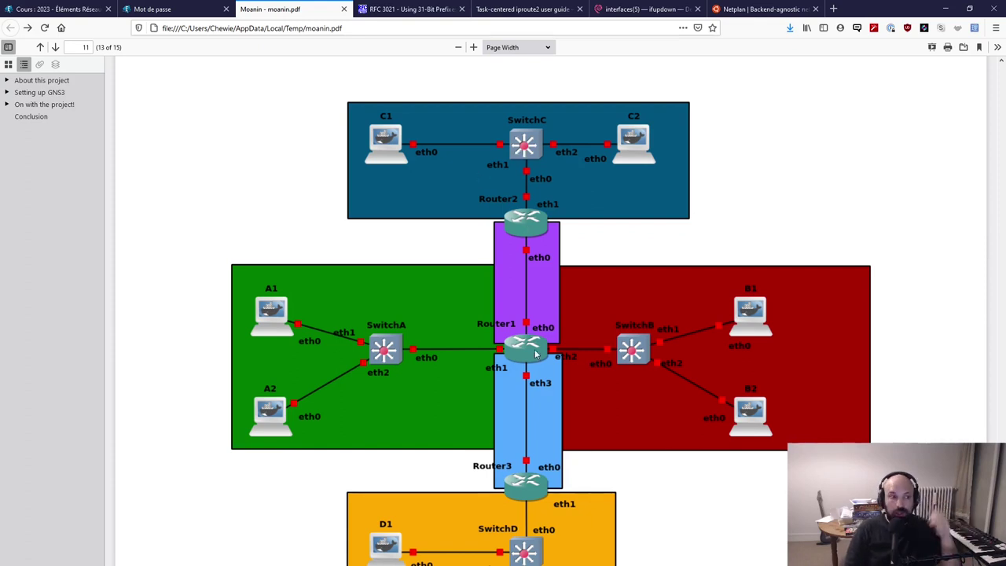
scroll(548, 337, "down", 3)
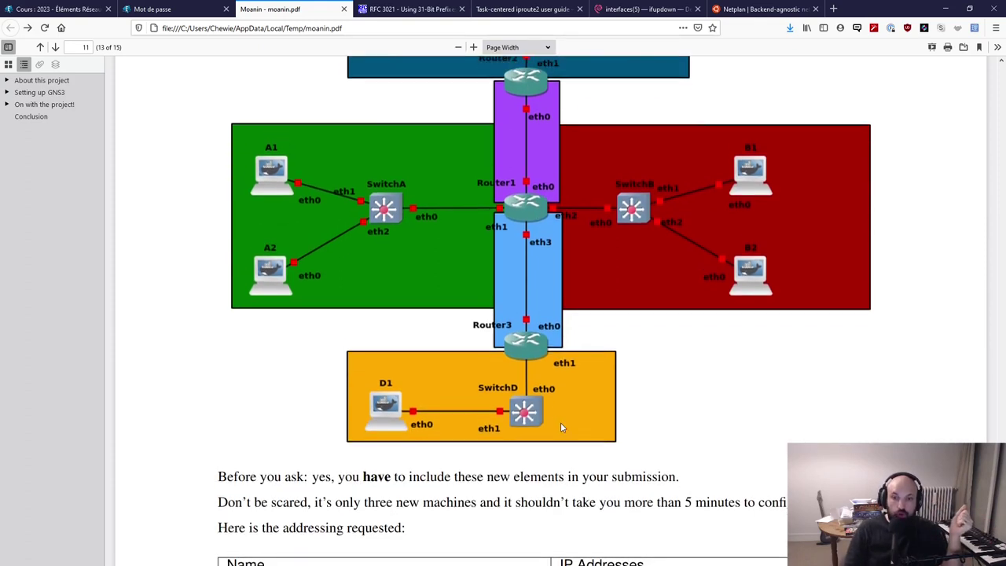
scroll(560, 422, "up", 1)
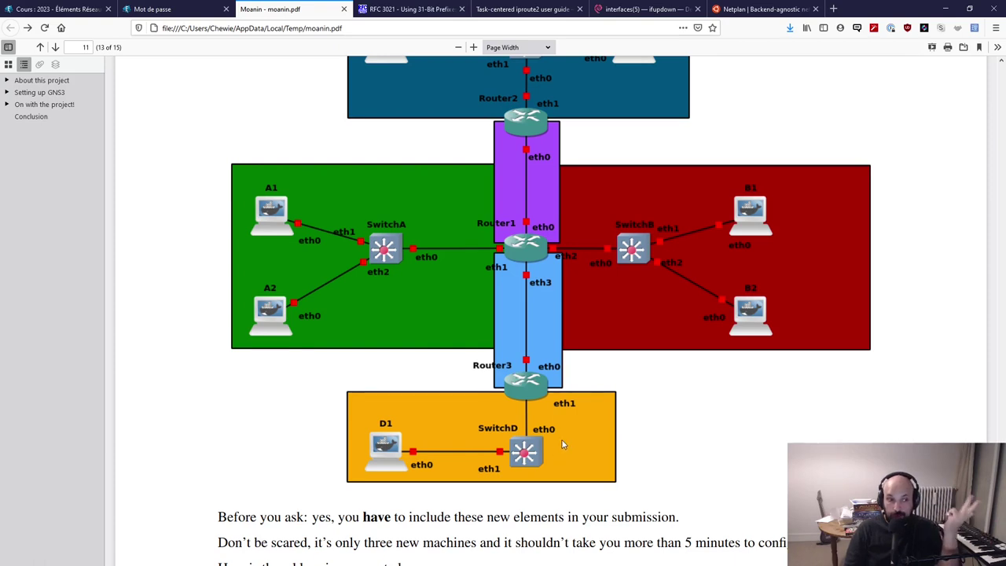
scroll(562, 400, "up", 2)
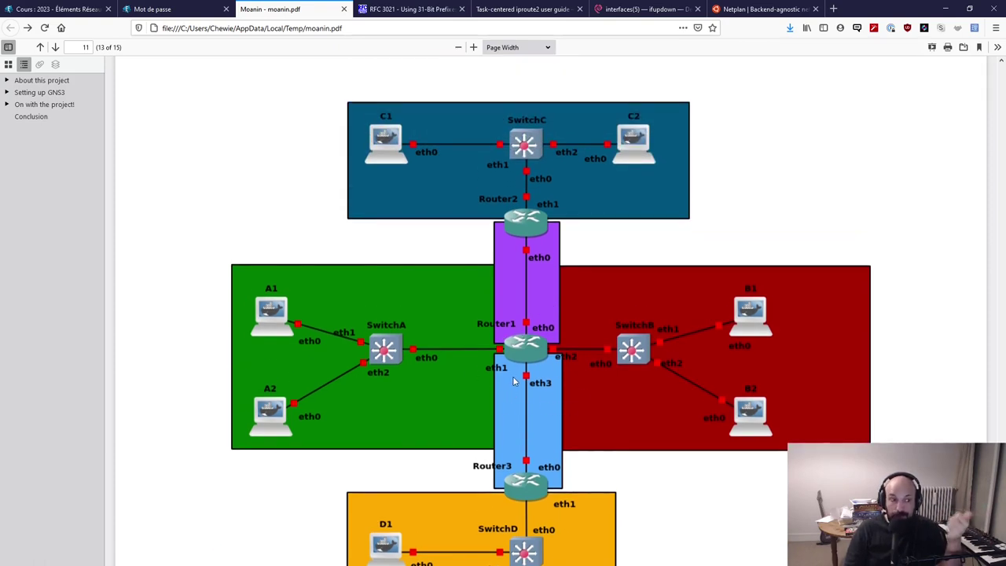
scroll(514, 381, "down", 14)
scroll(562, 409, "up", 5)
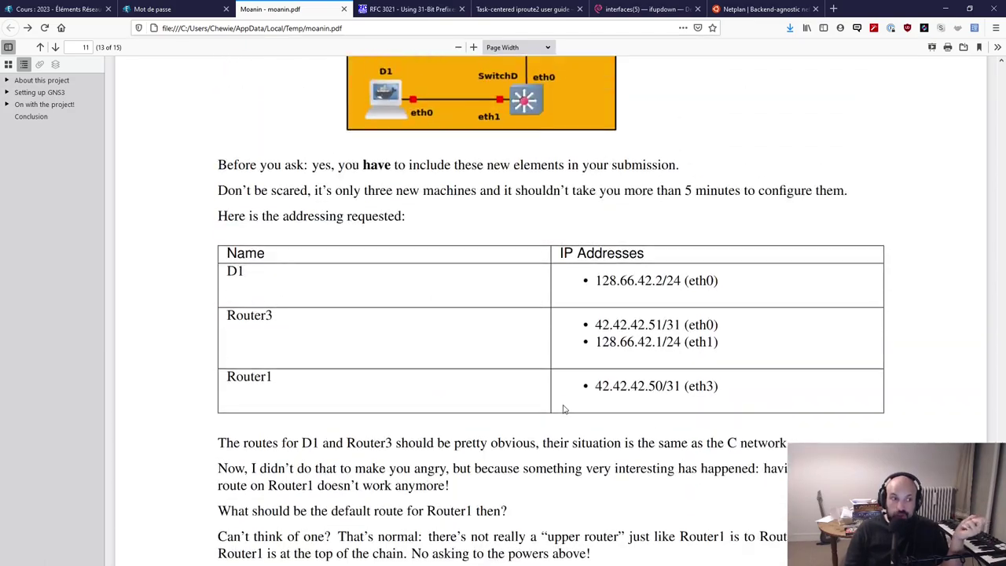
scroll(563, 409, "up", 5)
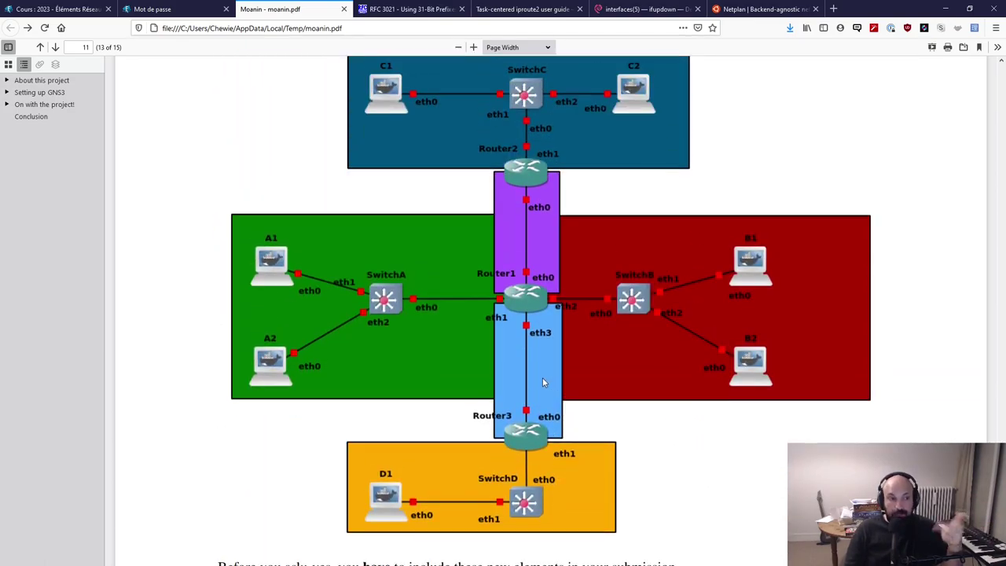
scroll(579, 333, "down", 15)
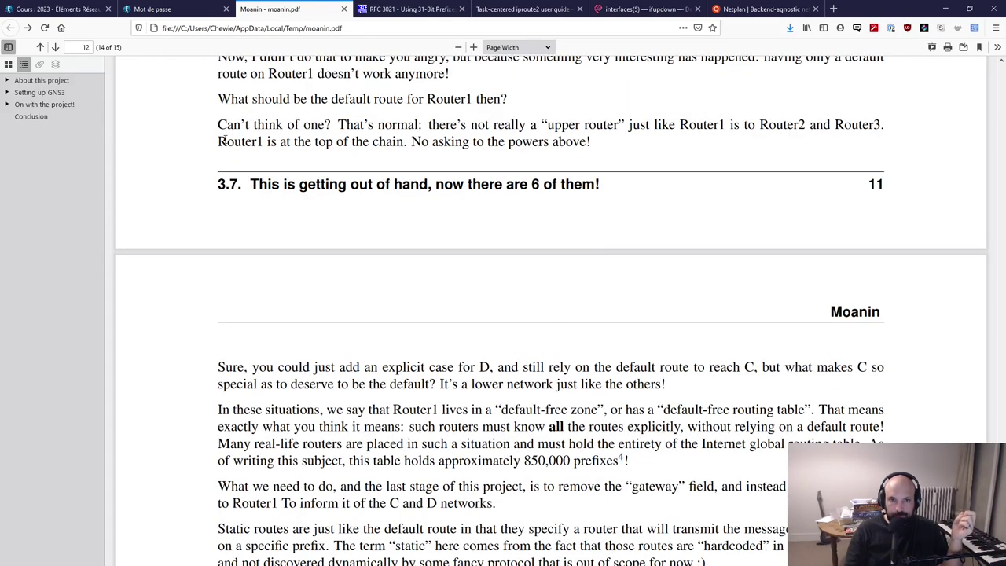
- Read the guide's remarks on Router1's place in the chain and on adding an explicit case for network D
left_click_drag(224, 140, 398, 146)
left_click(573, 152)
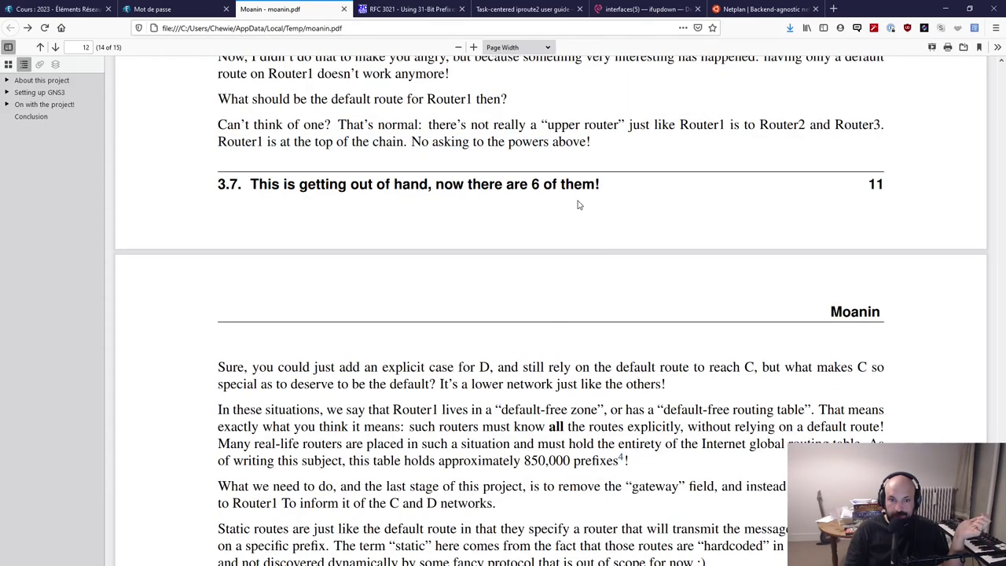
scroll(486, 297, "down", 2)
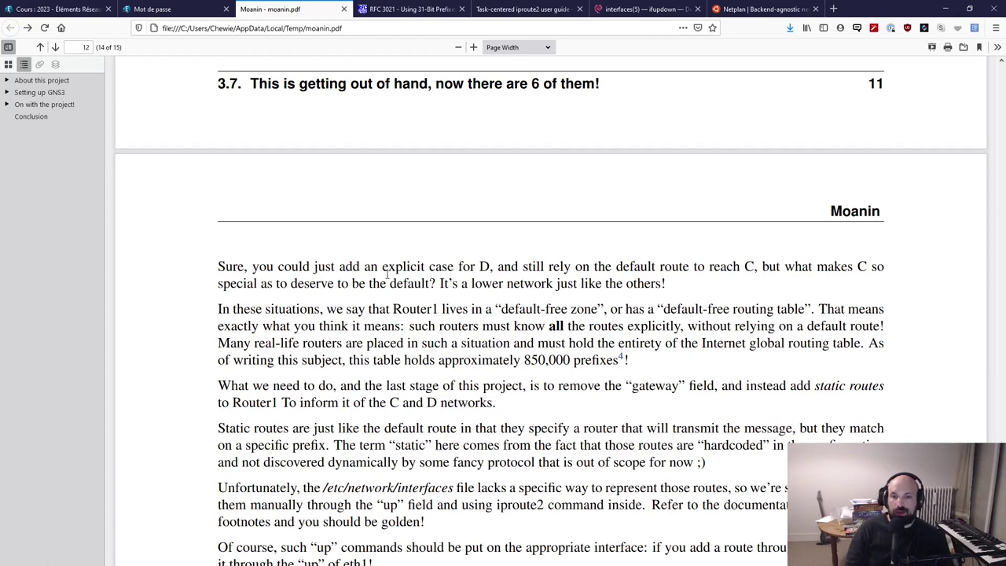
left_click_drag(477, 265, 549, 267)
left_click_drag(612, 267, 777, 267)
left_click(802, 262)
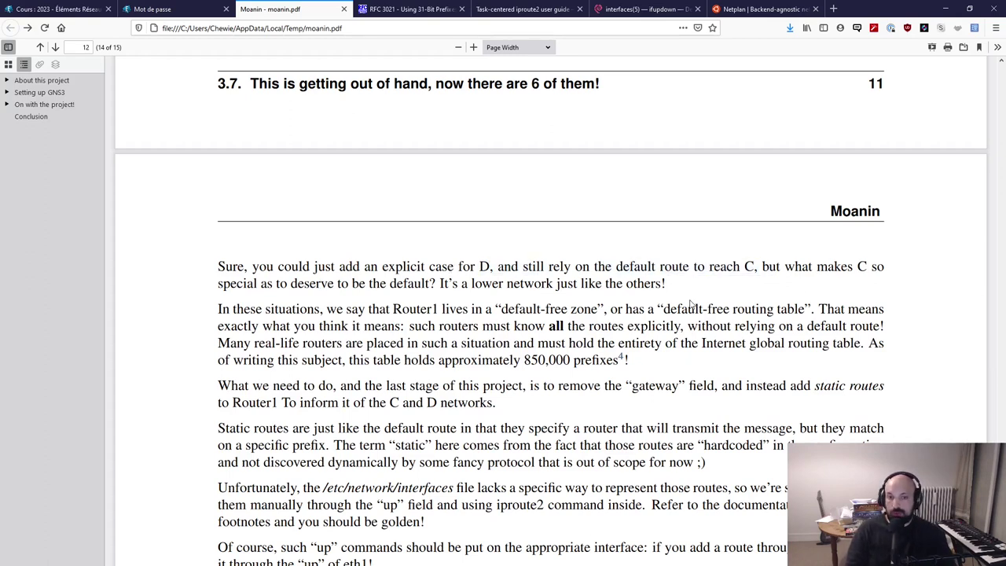
left_click_drag(330, 284, 572, 286)
left_click(509, 282)
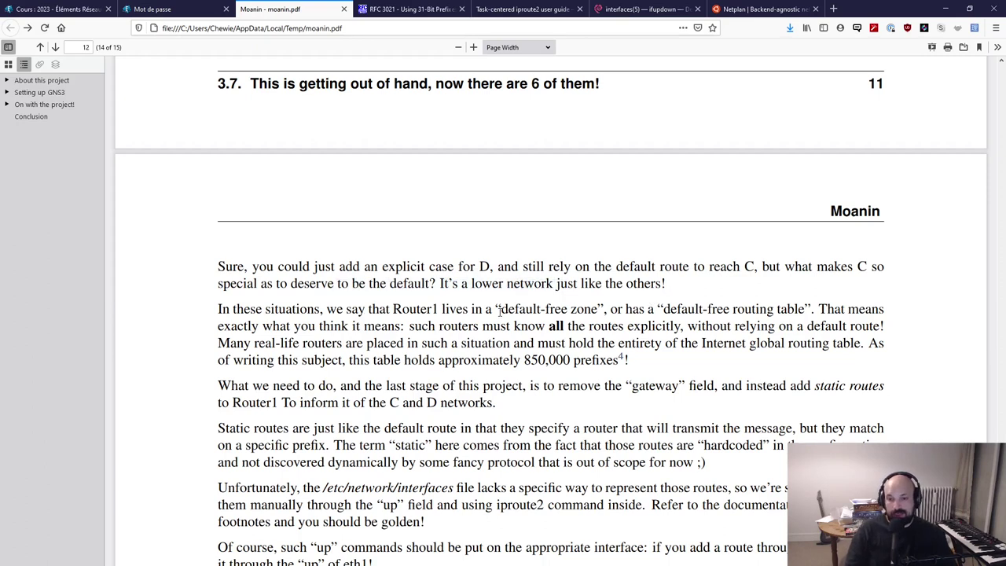
- Read the guide's explanation of the default-free zone and of routers that must know all routes explicitly
left_click_drag(500, 310, 594, 312)
left_click(561, 314)
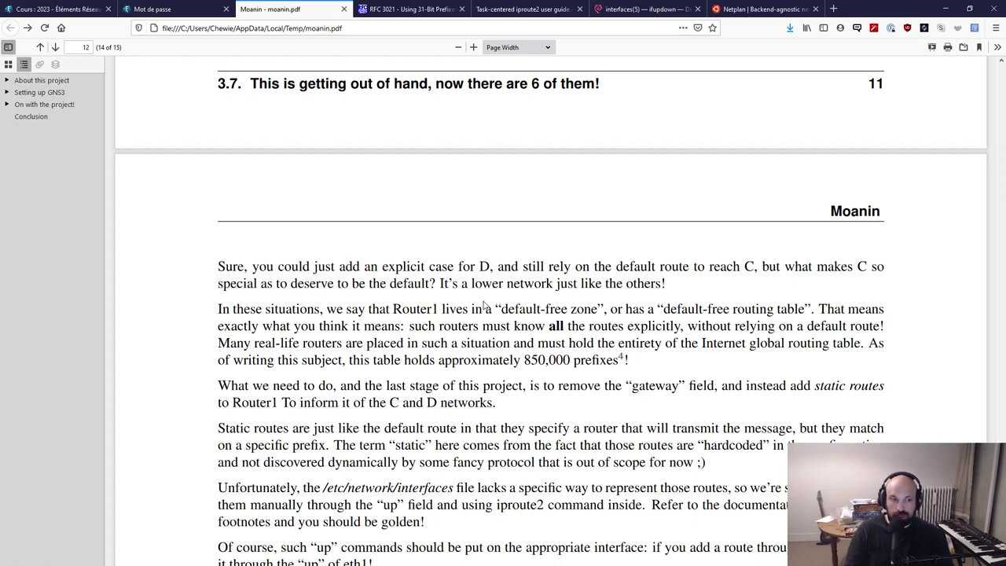
left_click_drag(492, 311, 579, 311)
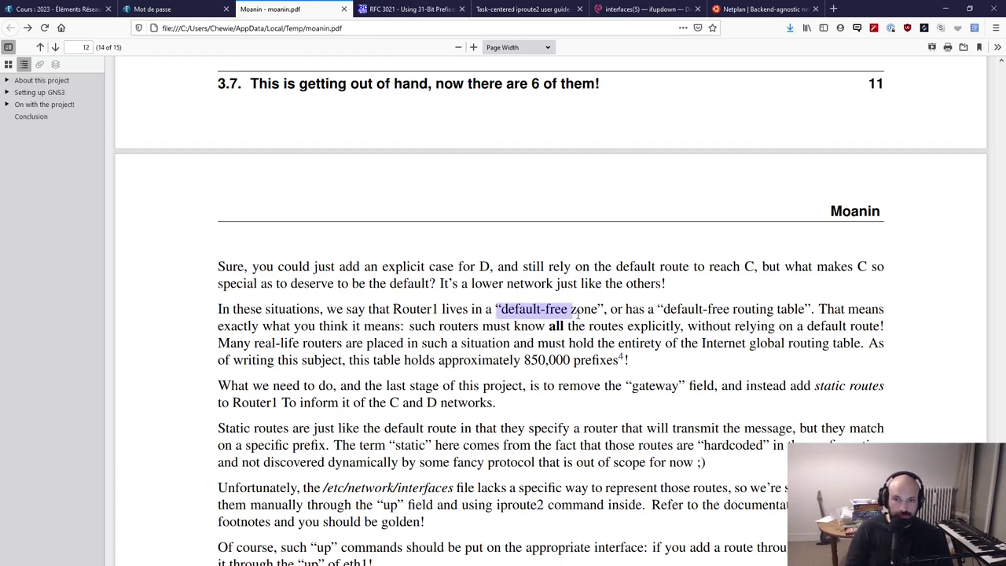
left_click(577, 313)
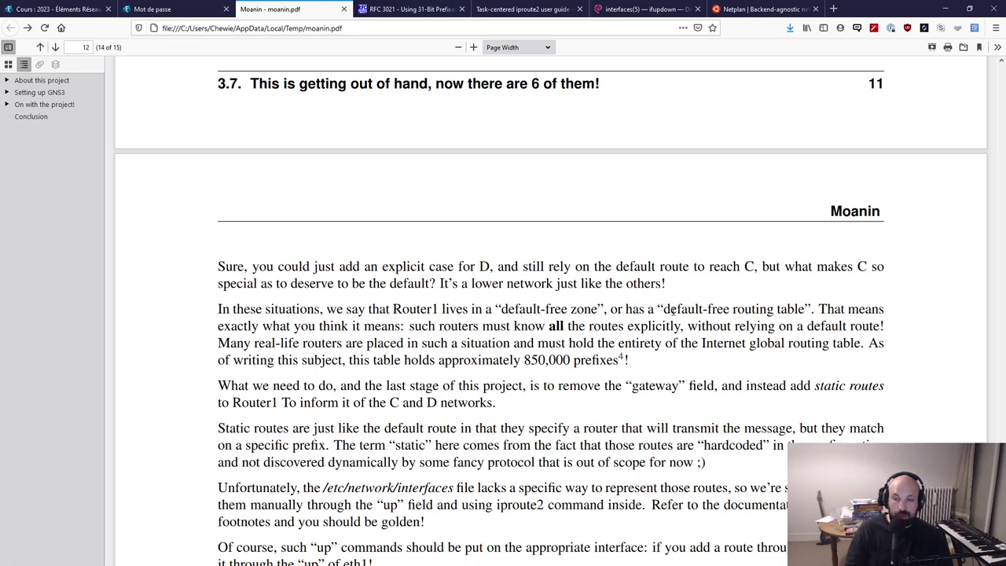
left_click_drag(663, 312, 870, 309)
left_click(793, 312)
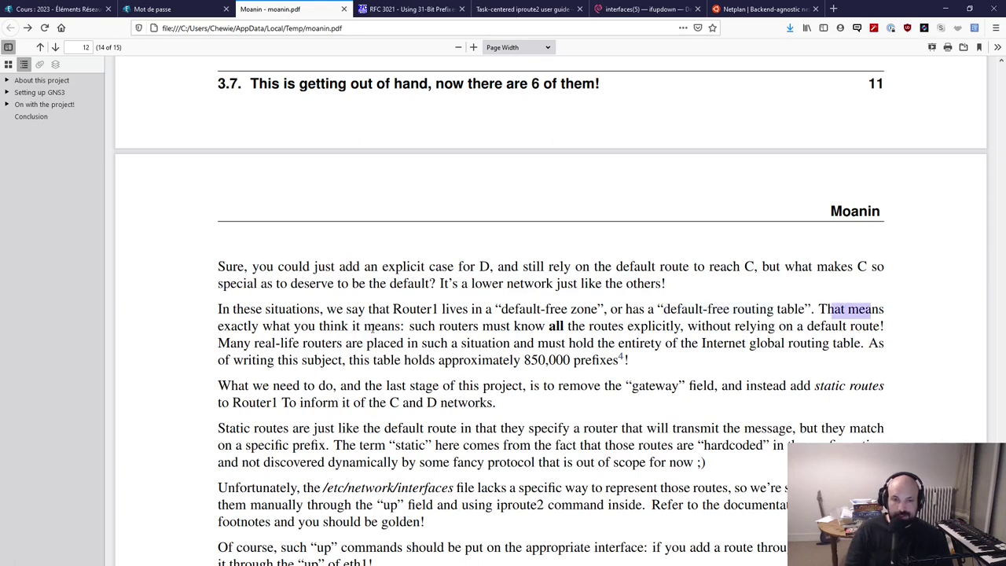
left_click(869, 309)
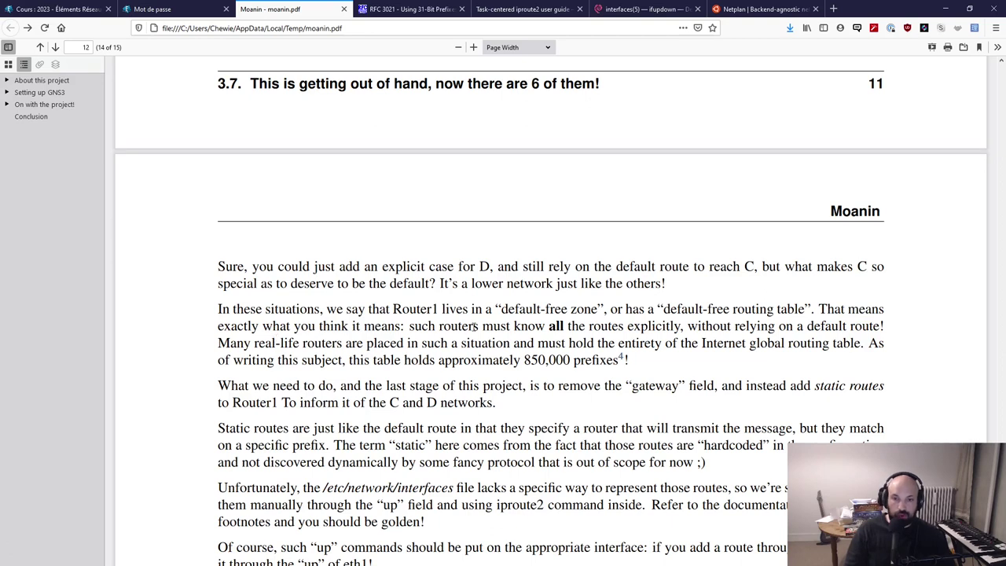
left_click_drag(548, 325, 891, 336)
left_click(684, 327)
left_click(892, 336)
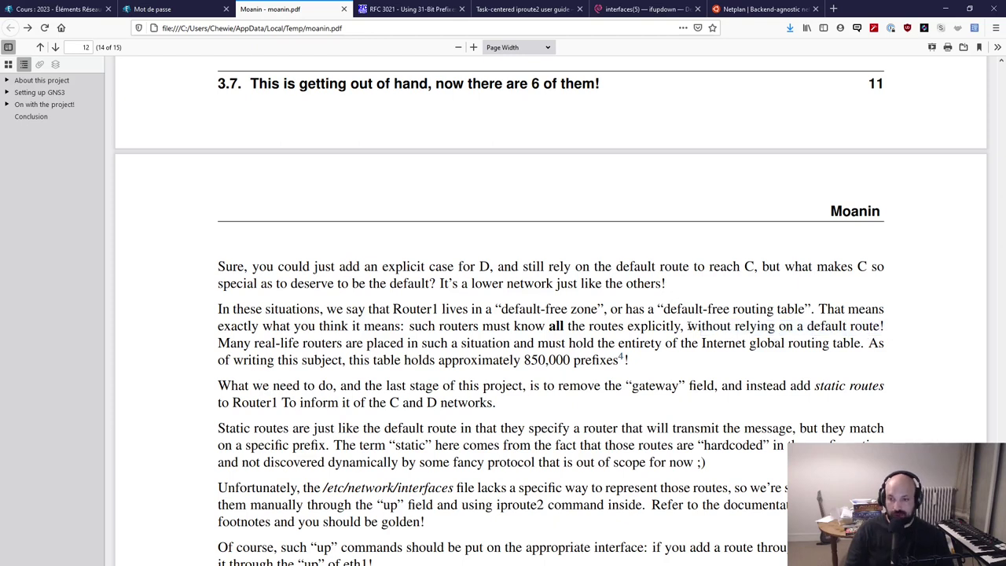
left_click_drag(688, 324, 897, 336)
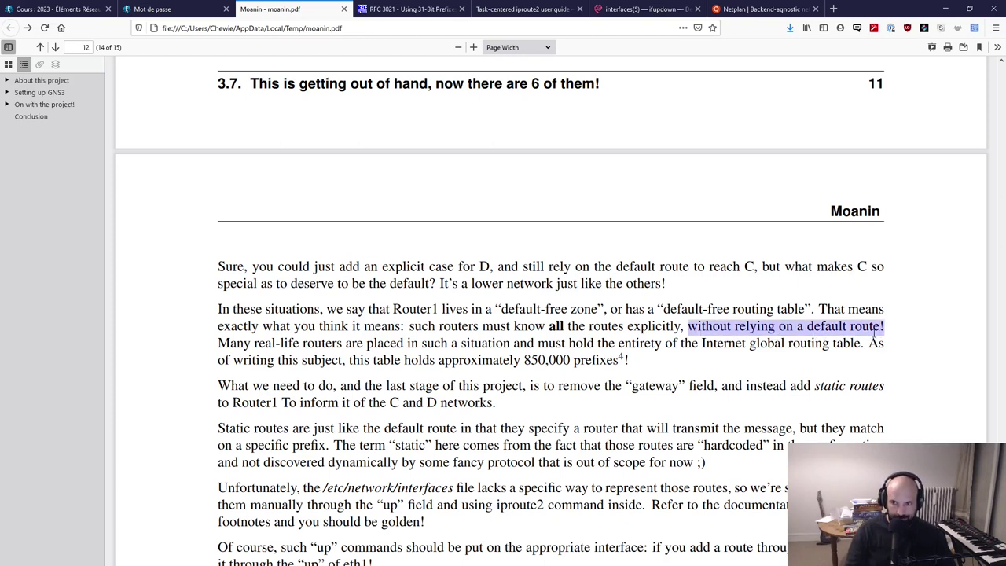
left_click(890, 325)
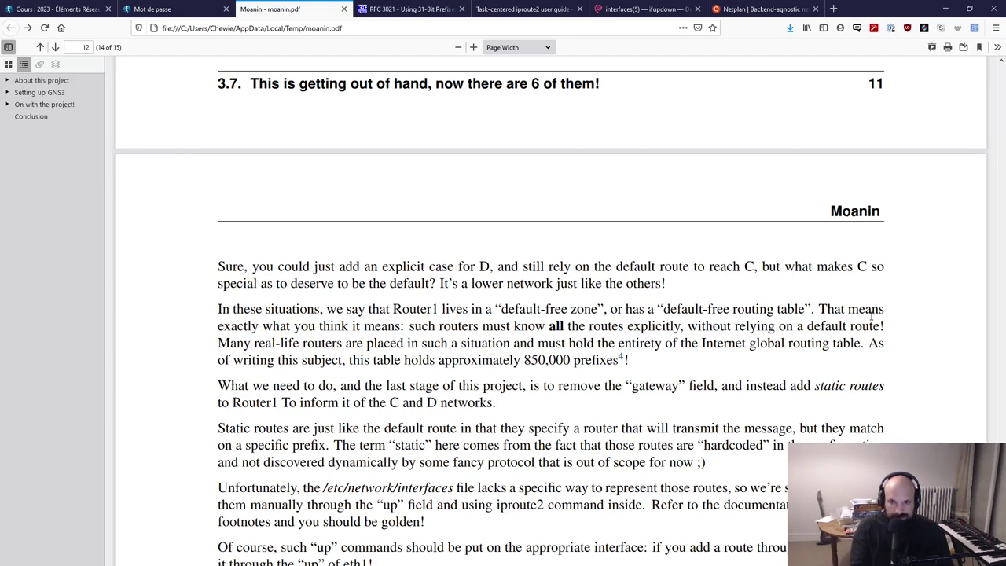
left_click_drag(689, 327, 755, 346)
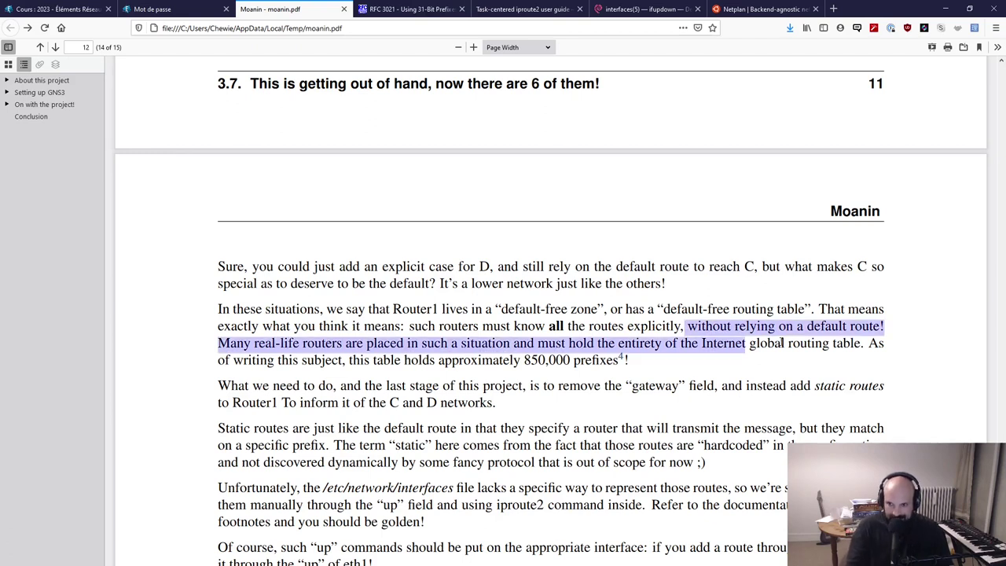
left_click(613, 305)
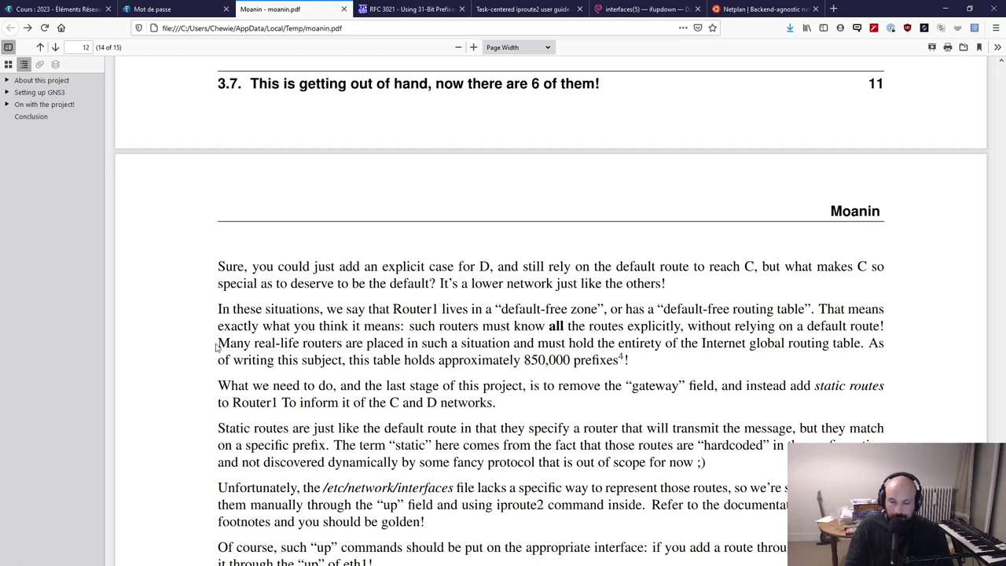
left_click_drag(217, 345, 321, 345)
left_click(404, 351)
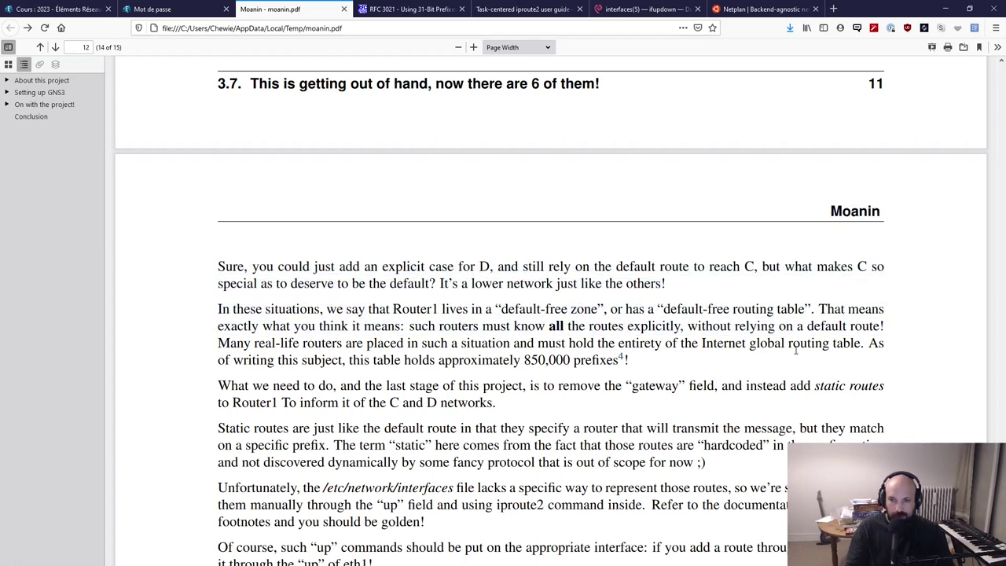
left_click_drag(694, 342, 827, 346)
left_click(670, 331)
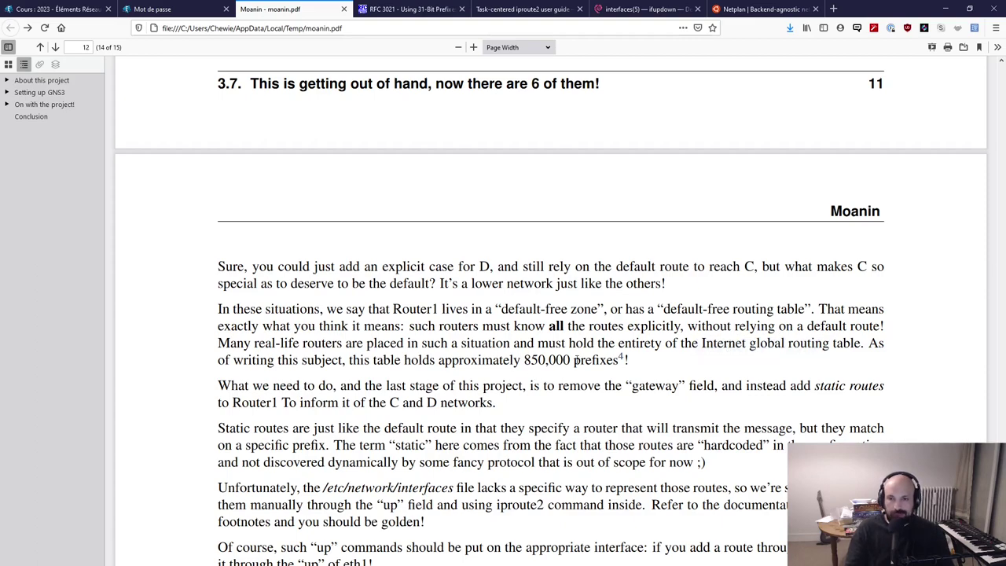
scroll(611, 343, "down", 10)
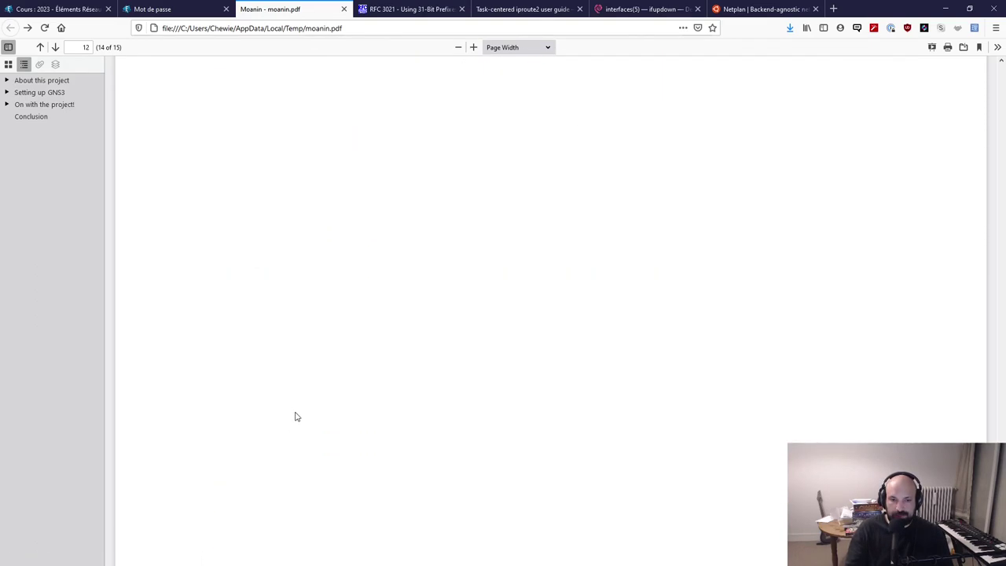
middle_click(329, 331)
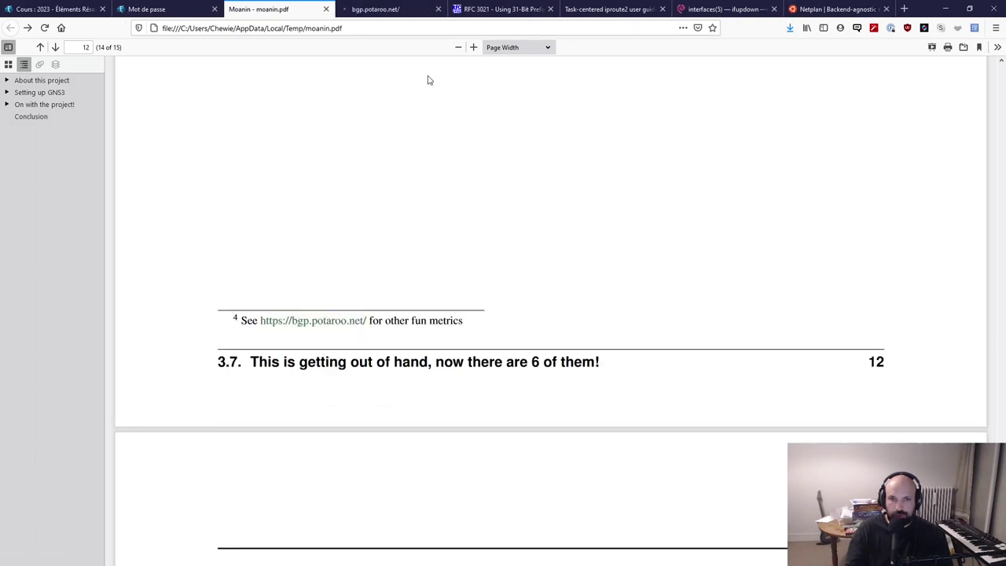
- View the graph of BGP table growth since 1994 on the bgp.potaroo.net page
left_click(416, 8)
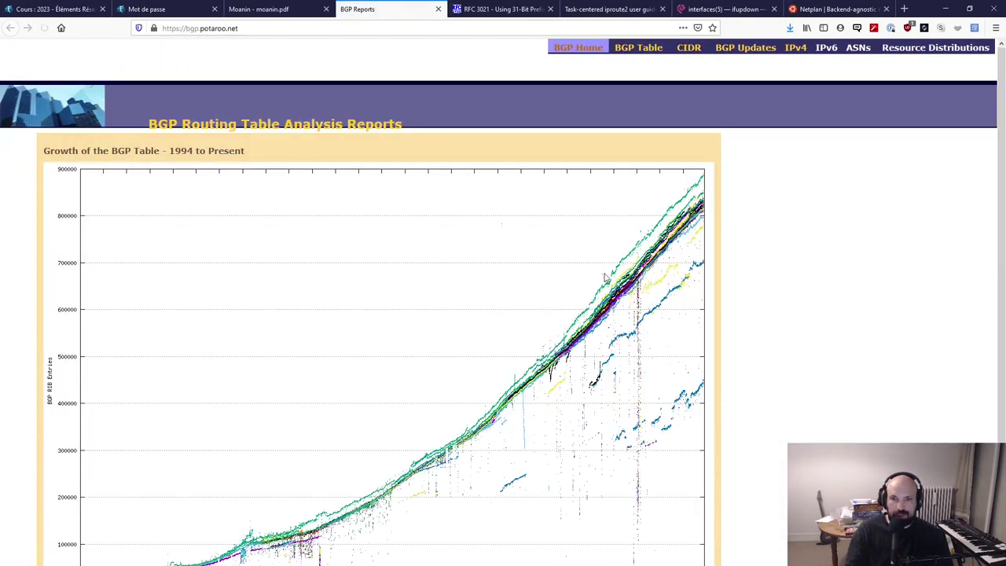
scroll(362, 336, "down", 2)
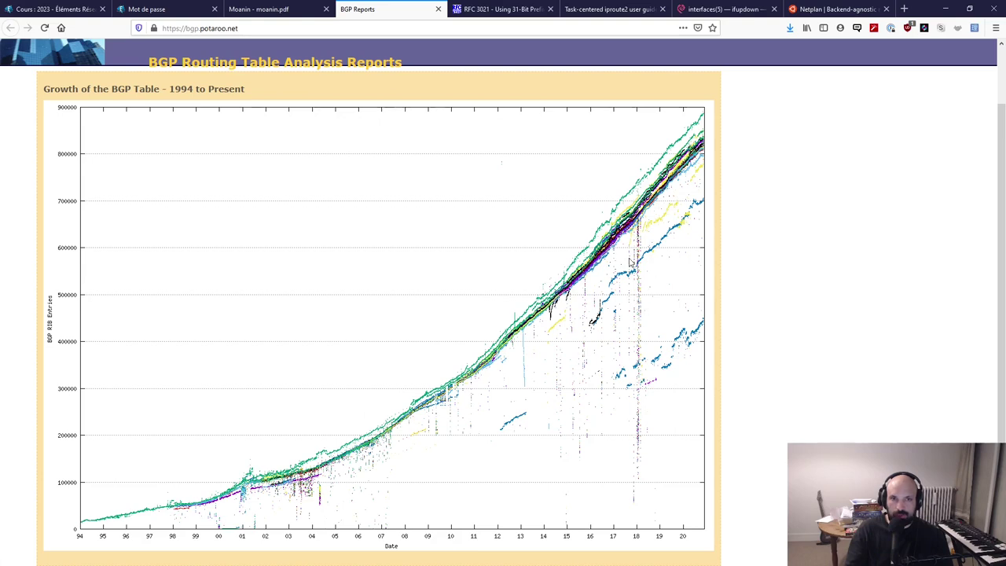
scroll(231, 161, "up", 2)
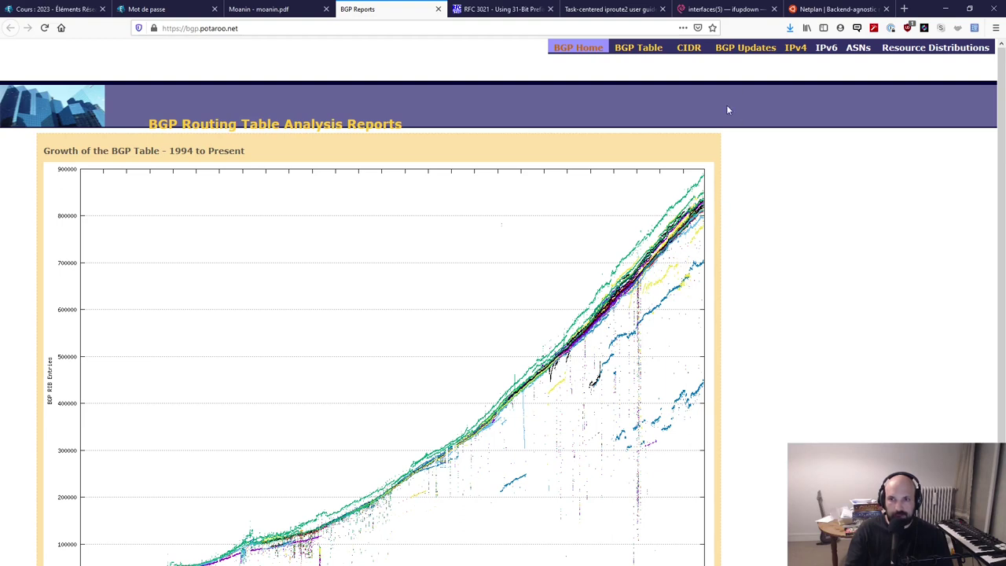
- Open the CIDR Report from the site's IPv4 reports and go to its Status Summary section
left_click(795, 47)
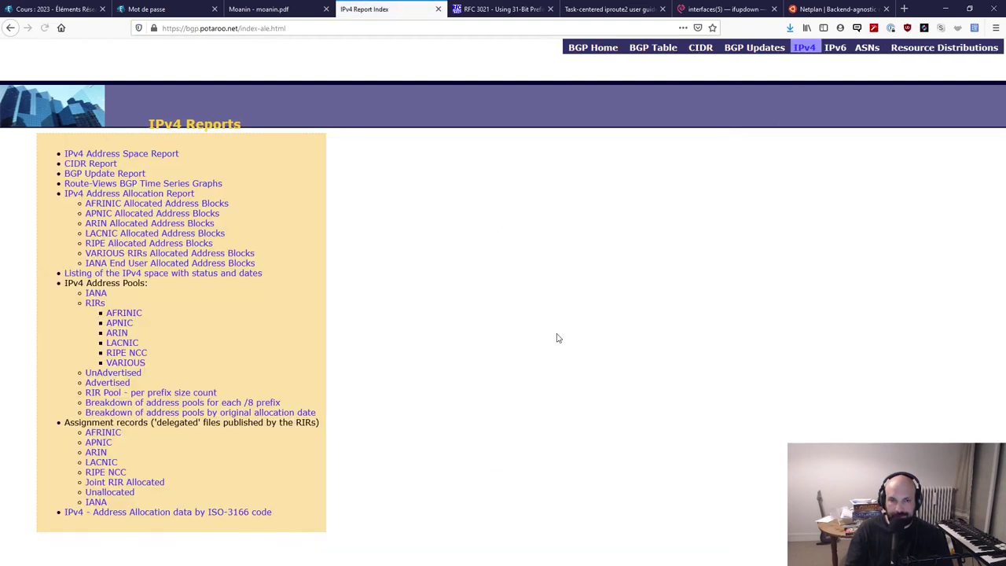
left_click(92, 164)
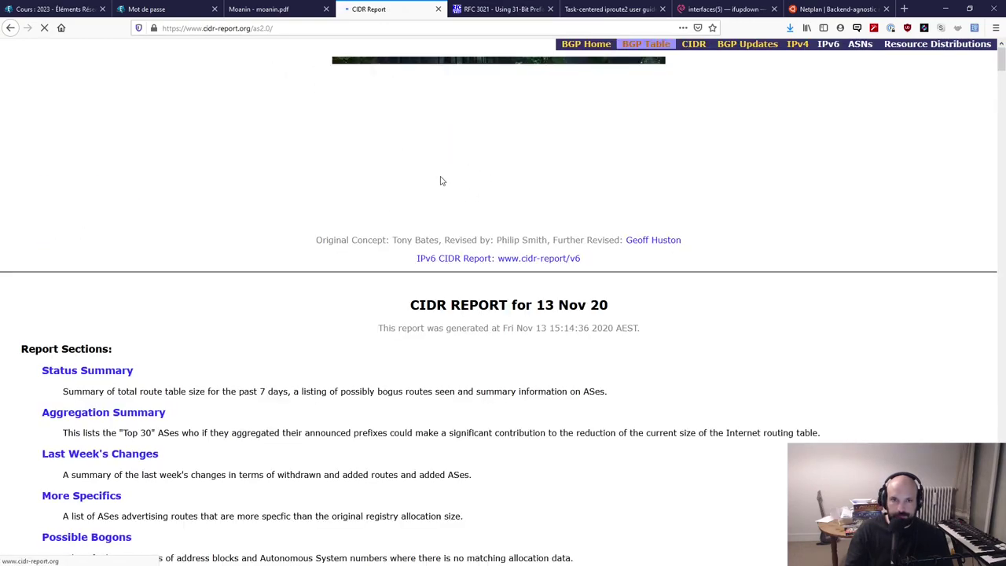
scroll(440, 180, "down", 8)
scroll(448, 294, "up", 1)
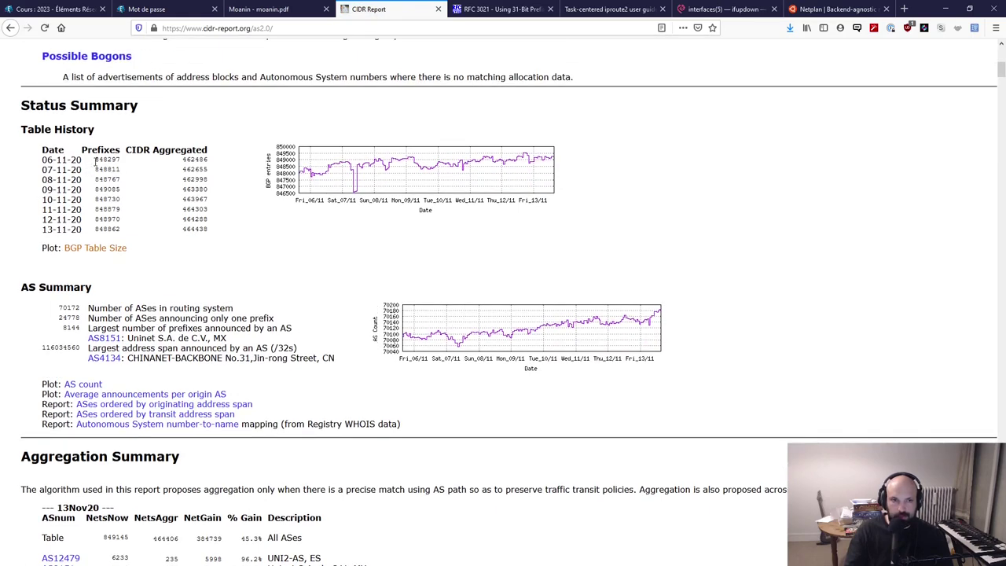
- Examine the Prefixes and CIDR Aggregated figures in the report's Table History
mouse_move(95, 161)
left_mouse_down()
mouse_move(217, 164)
mouse_move(102, 161)
left_mouse_up()
left_click(125, 162)
left_click(218, 164)
left_click(102, 160)
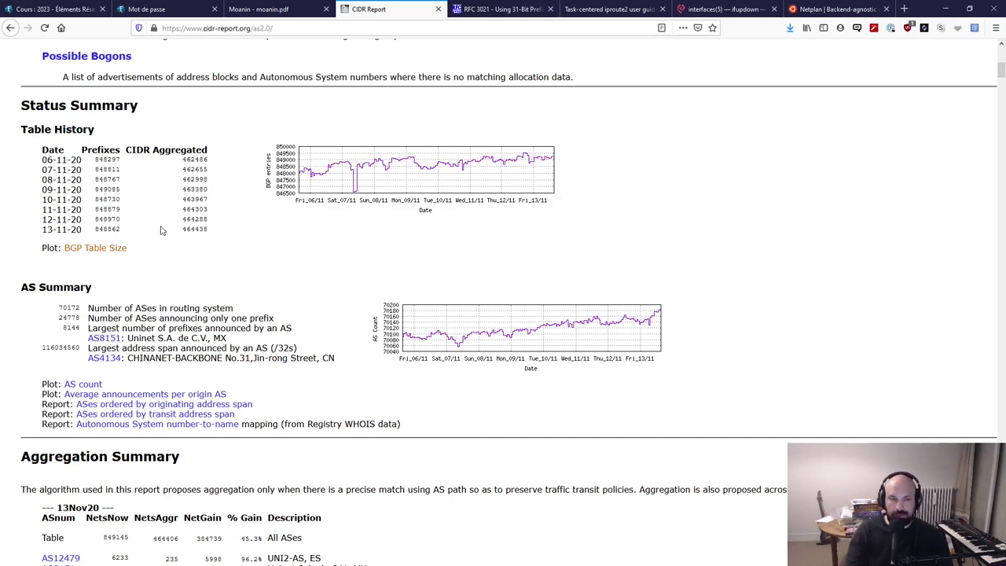
left_click_drag(93, 160, 163, 166)
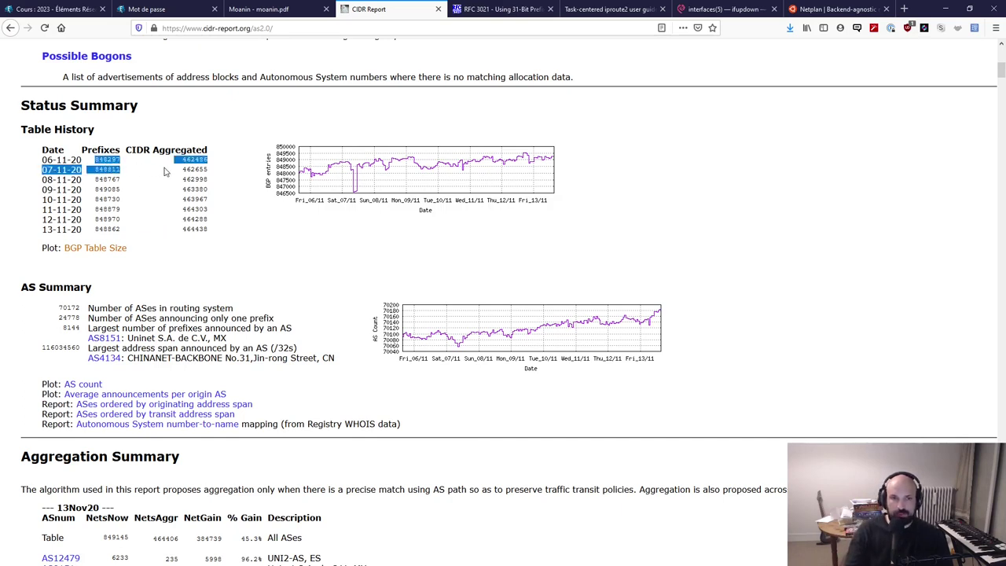
left_click(176, 162)
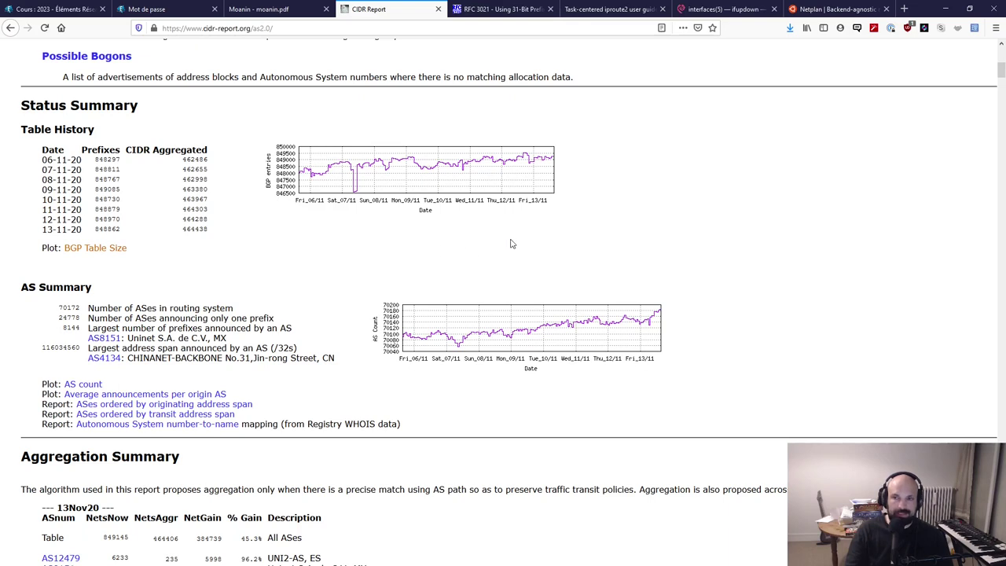
left_click_drag(98, 159, 122, 173)
left_click(104, 167)
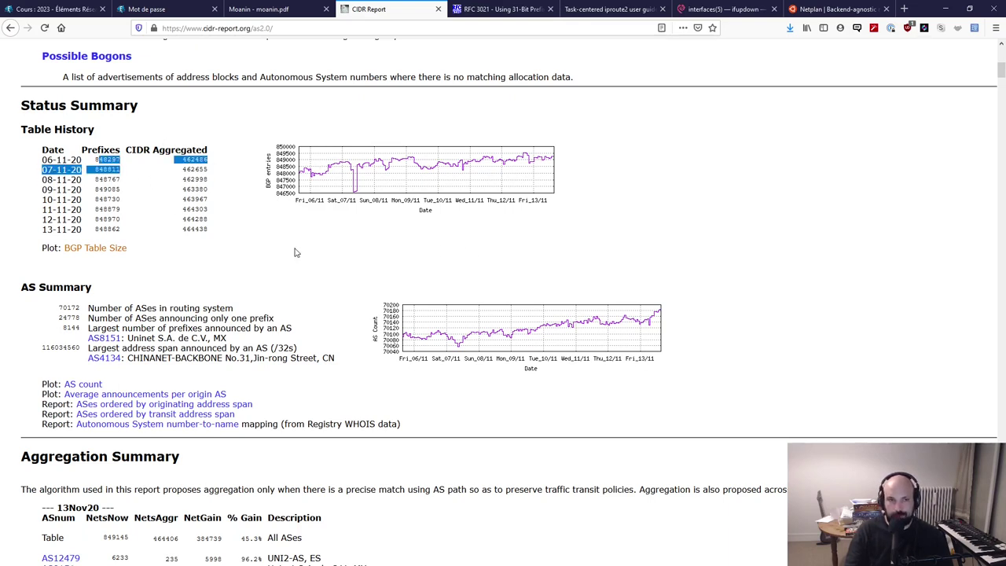
left_click(294, 253)
- Return to the moanin.pdf guide and read its instruction to replace the "gateway" field with static routes
left_click(257, 10)
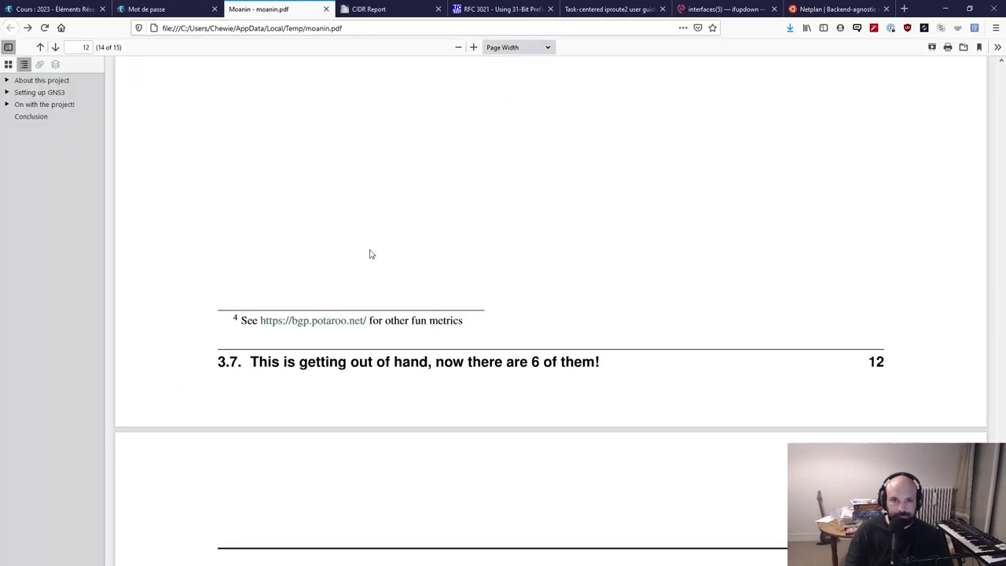
scroll(445, 355, "up", 6)
scroll(437, 328, "up", 3)
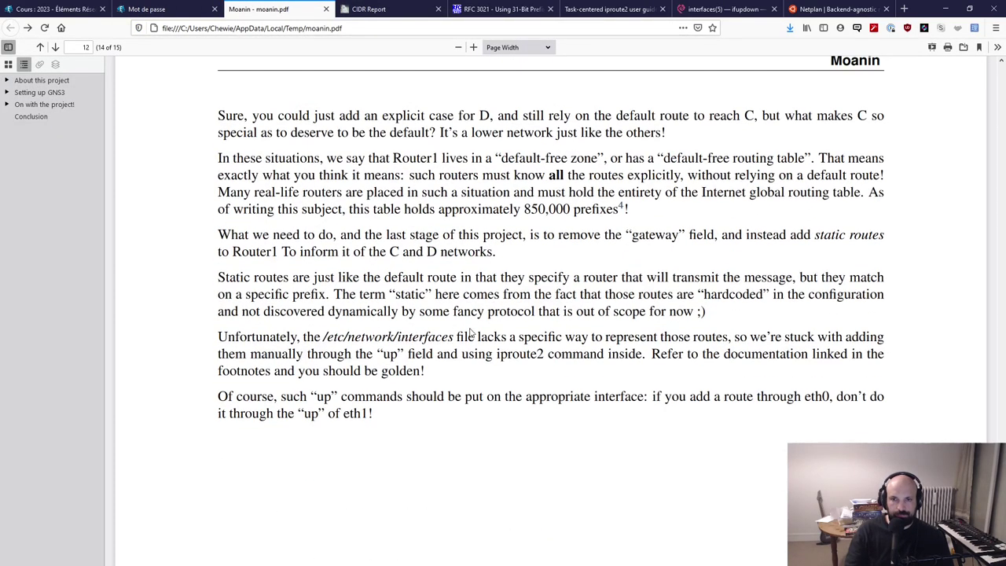
left_click_drag(218, 234, 531, 279)
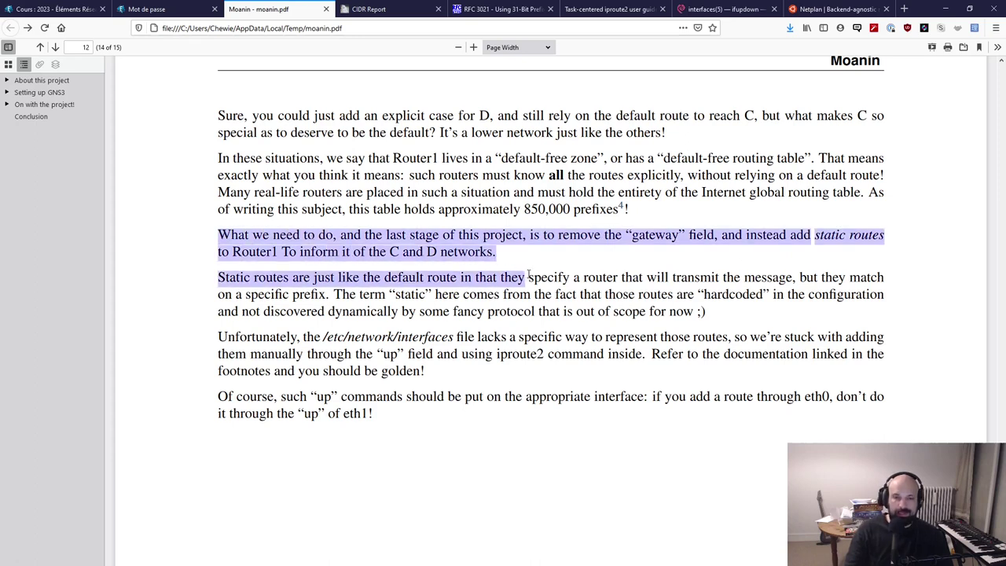
left_click(438, 260)
left_click_drag(217, 234, 714, 235)
left_click(550, 298)
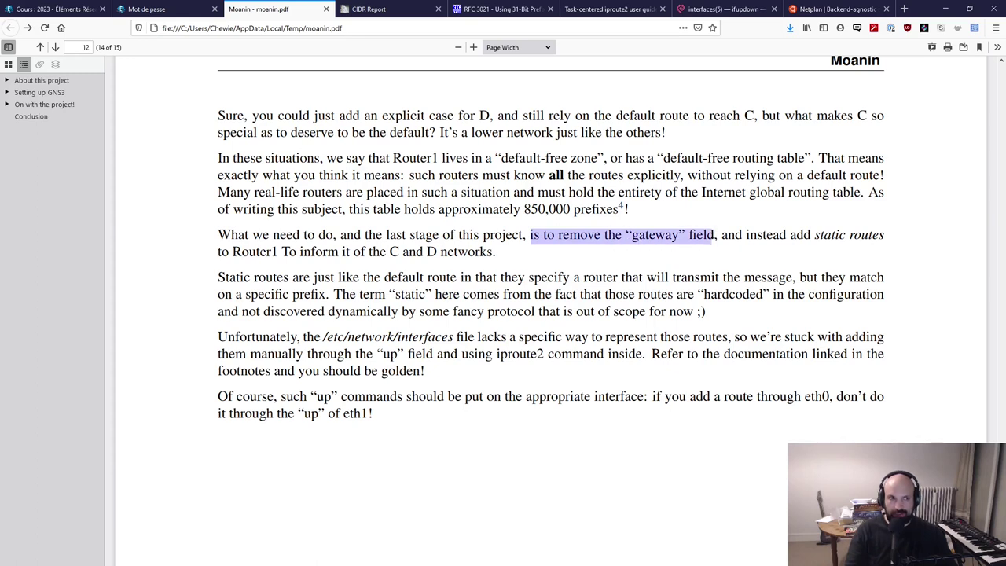
left_click_drag(528, 235, 713, 235)
left_click_drag(528, 235, 716, 235)
left_click_drag(788, 235, 847, 235)
left_click(422, 235)
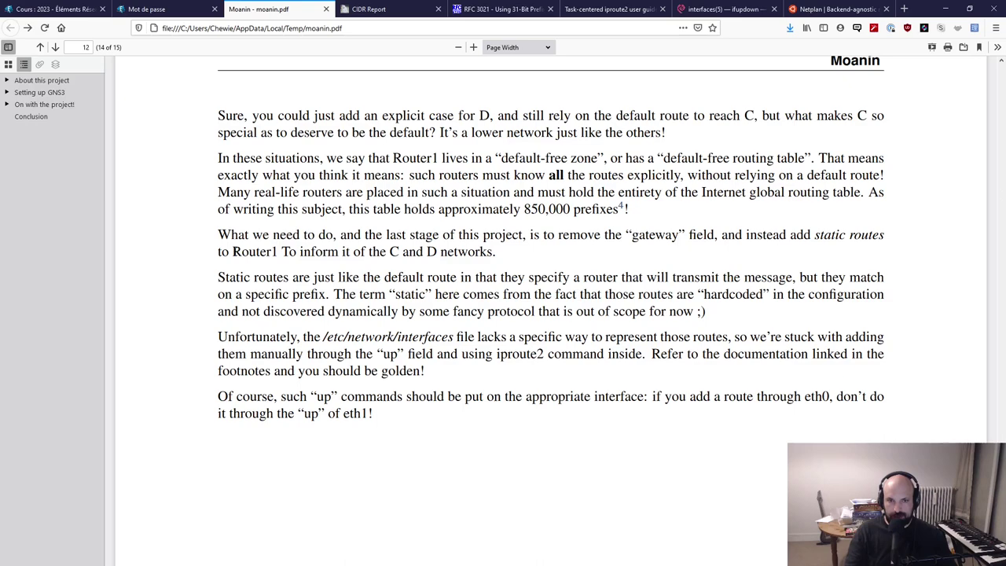
- Read which networks the guide wants Router1 informed of and which field it wants removed
left_click_drag(277, 253, 271, 254)
left_click(279, 255)
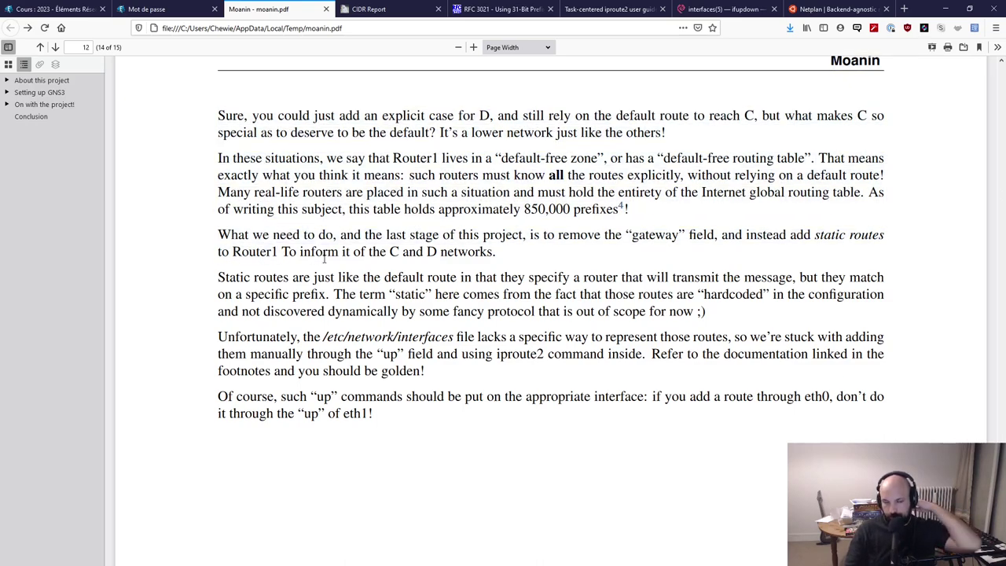
left_click_drag(342, 251, 496, 253)
left_click(364, 276)
left_click(401, 256)
left_click(498, 264)
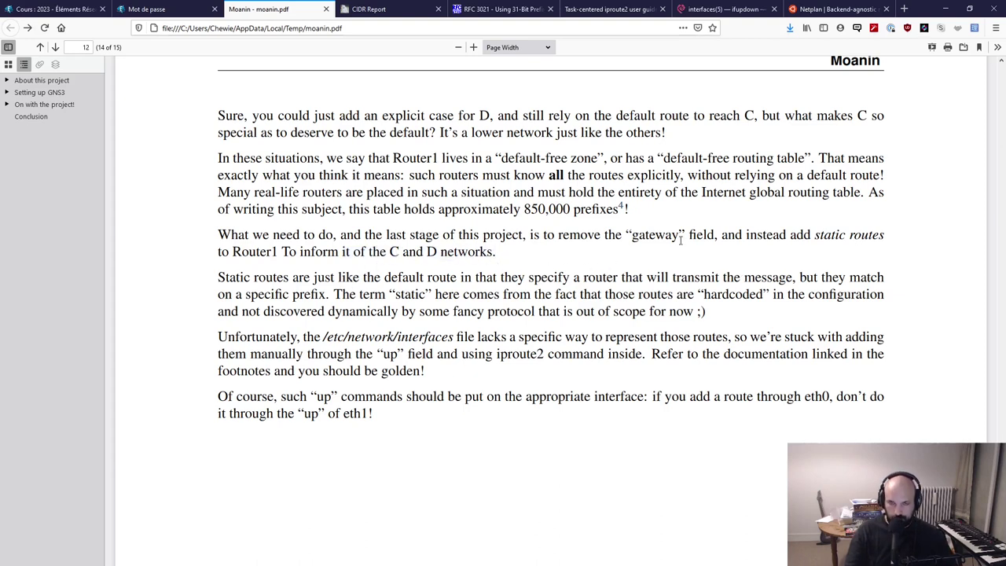
left_click_drag(219, 237, 526, 273)
left_click(308, 250)
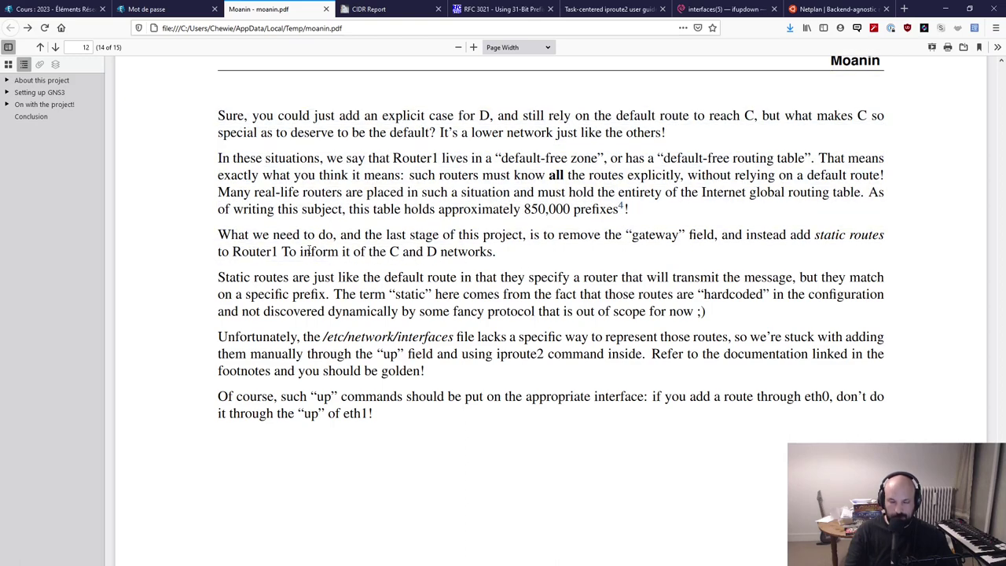
left_click_drag(234, 253, 276, 254)
left_click(451, 336)
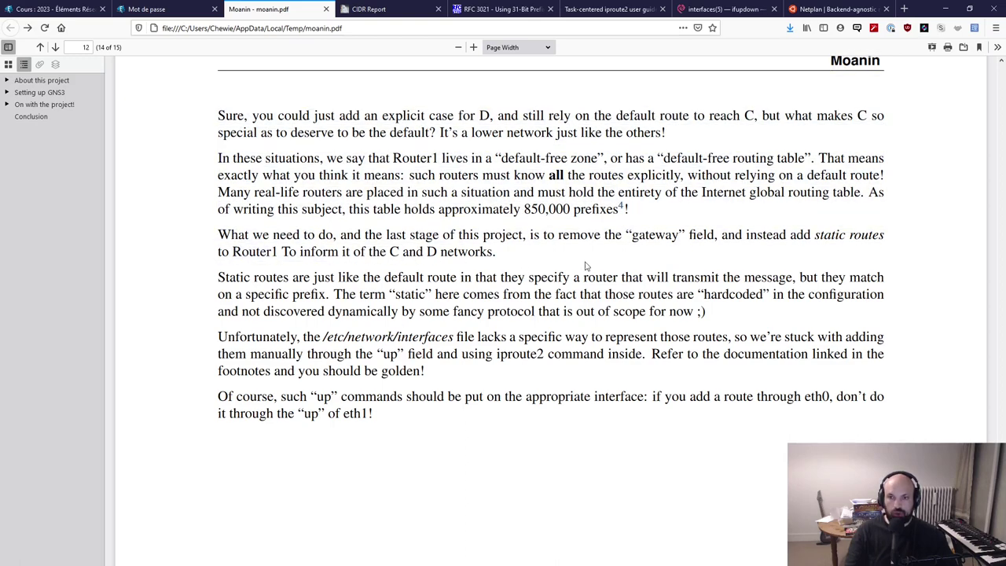
left_click_drag(616, 236, 682, 236)
left_click(661, 273)
- Review the guide's section 3.6 on default routes and return to the default-free zone page
scroll(564, 356, "up", 3)
scroll(564, 356, "up", 20)
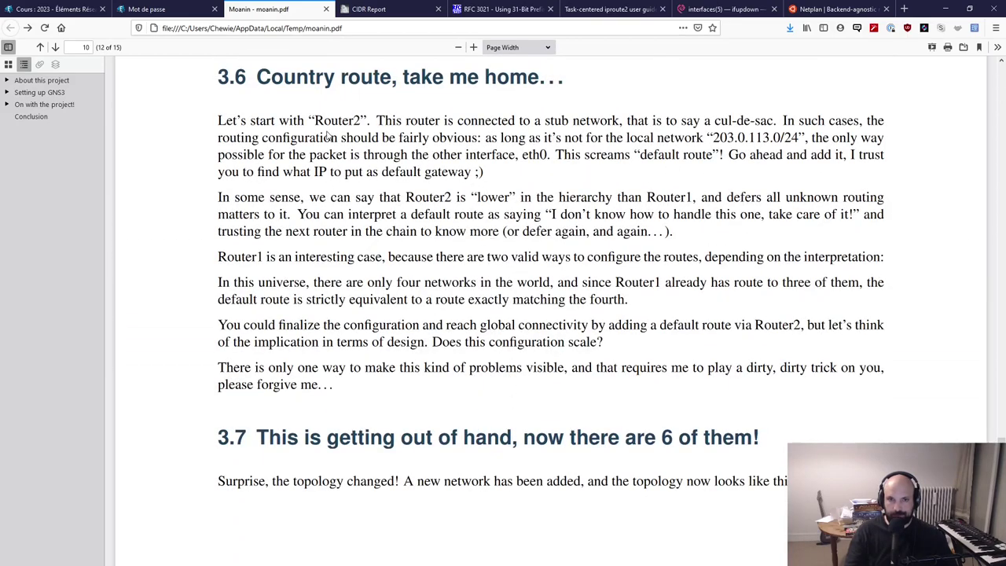
left_click_drag(328, 136, 317, 368)
left_click(390, 398)
scroll(415, 394, "down", 20)
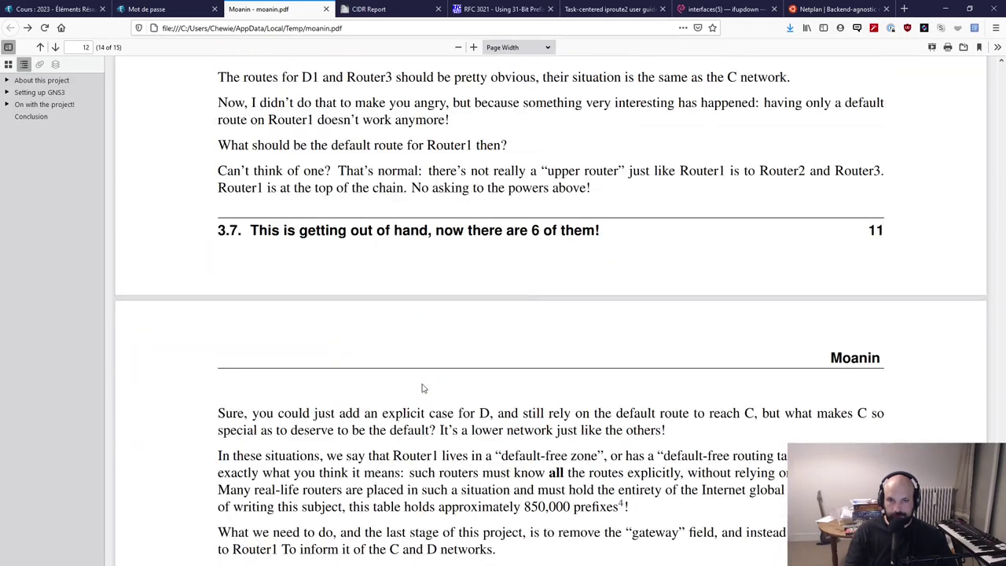
scroll(524, 318, "down", 3)
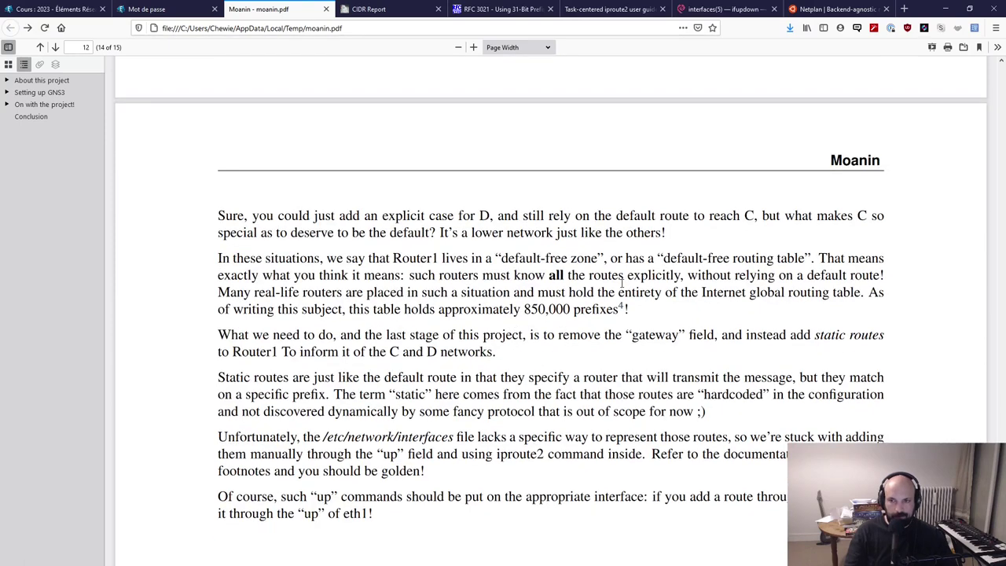
scroll(547, 312, "down", 1)
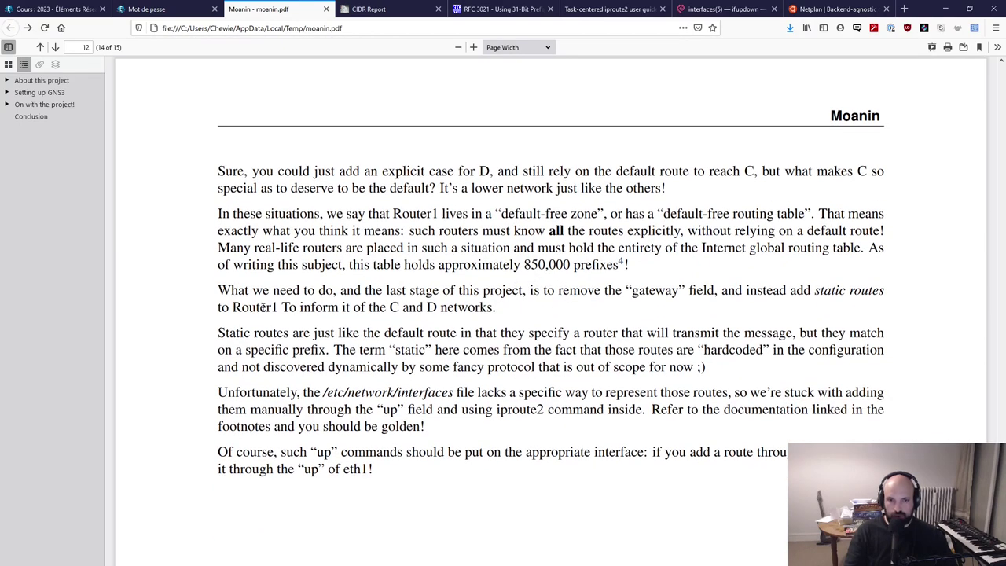
- Reread the guide's sentence on adding static routes to Router1 for the C and D networks
left_click(813, 290)
left_click(296, 317)
left_click_drag(253, 306, 493, 322)
left_click(493, 322)
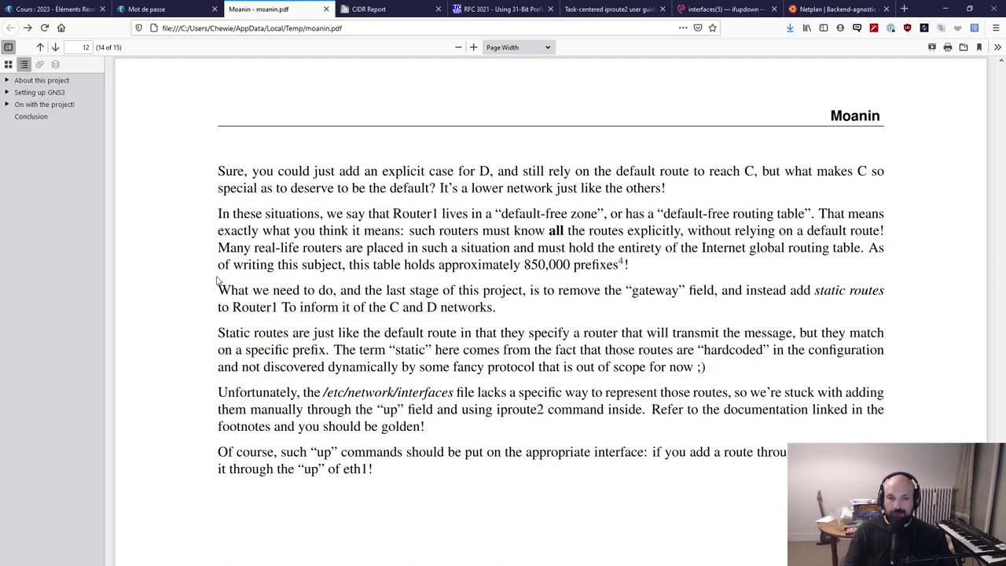
scroll(475, 416, "down", 3)
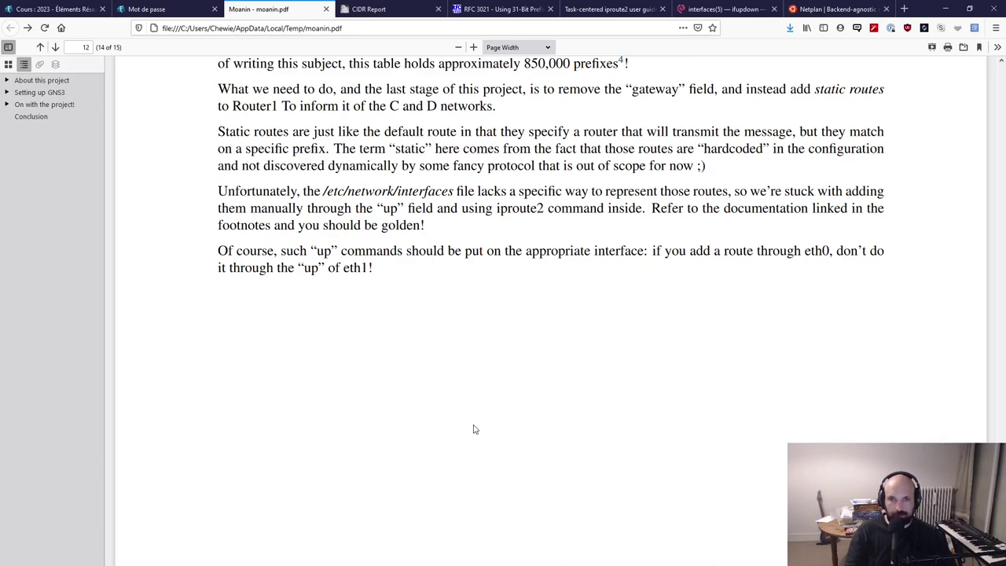
scroll(475, 429, "up", 2)
left_click_drag(303, 263, 494, 258)
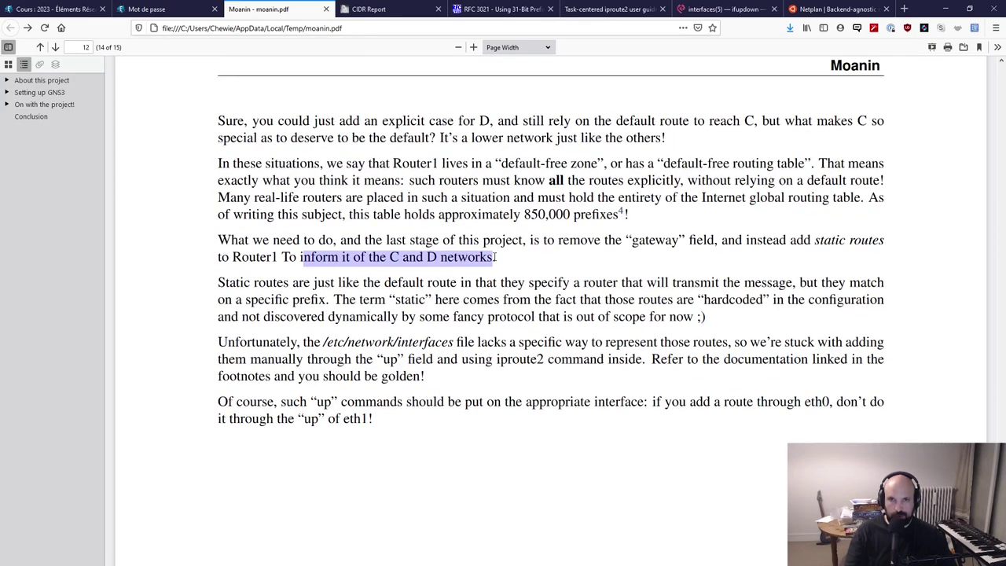
left_click(522, 269)
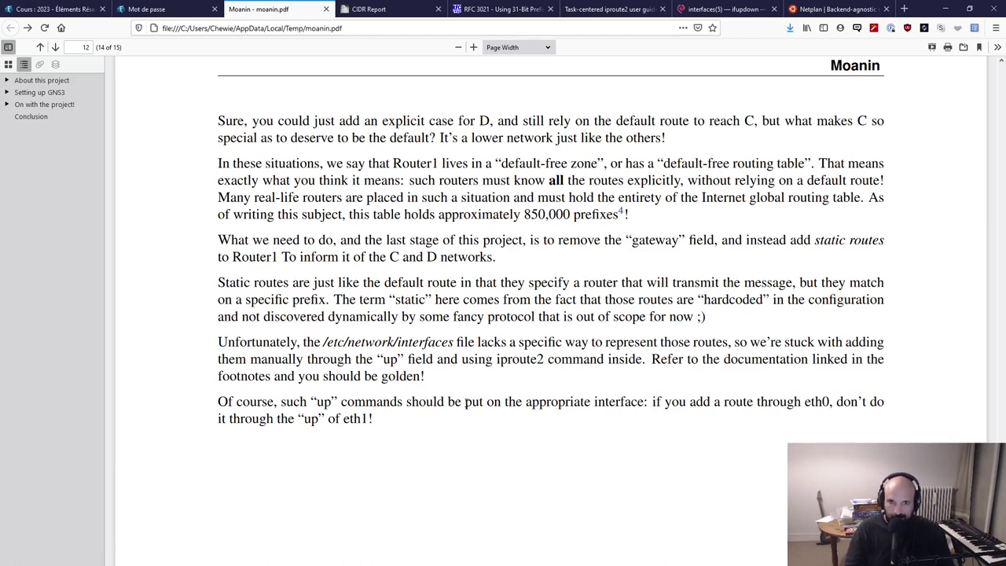
left_click_drag(369, 265, 459, 261)
left_click(437, 339)
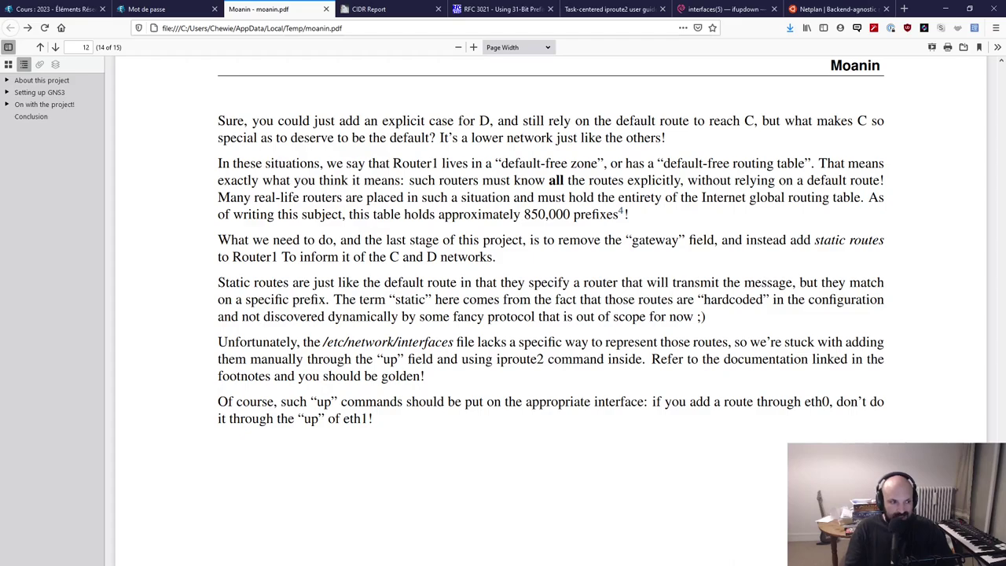
- Check the GNS3 topology and the Router1 console session, and return to the guide in the browser
key("alt+Tab")
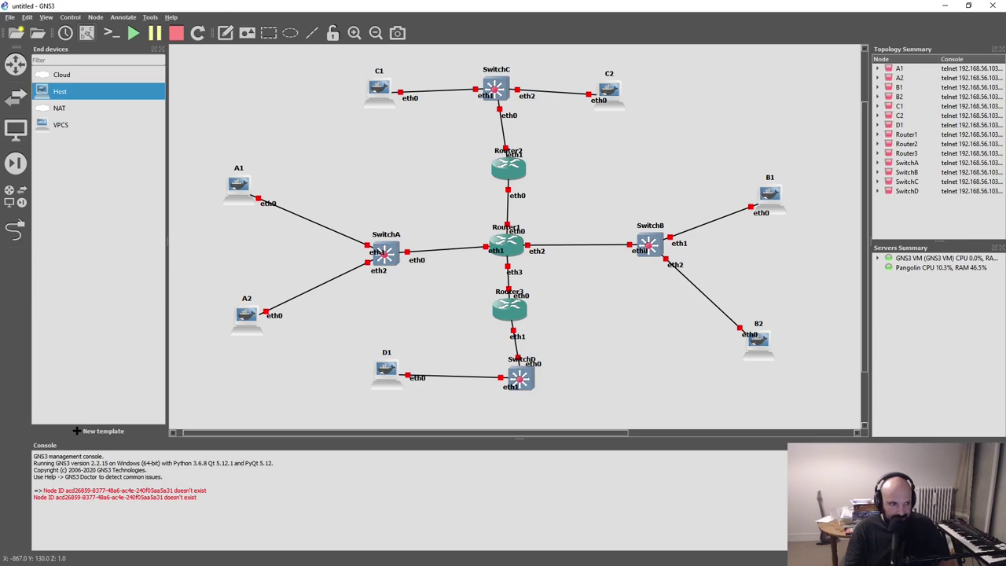
key("alt+Tab")
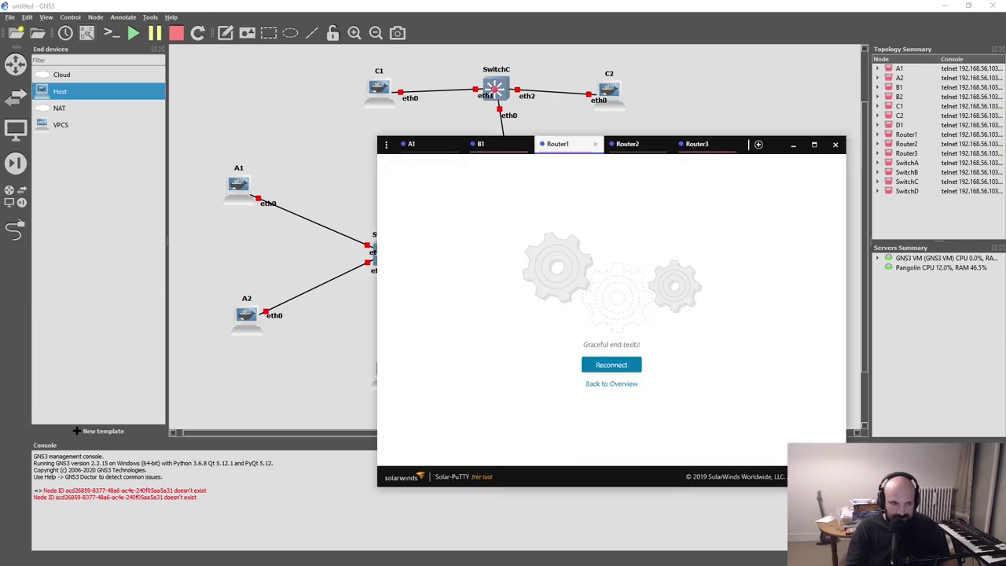
key("alt+Tab")
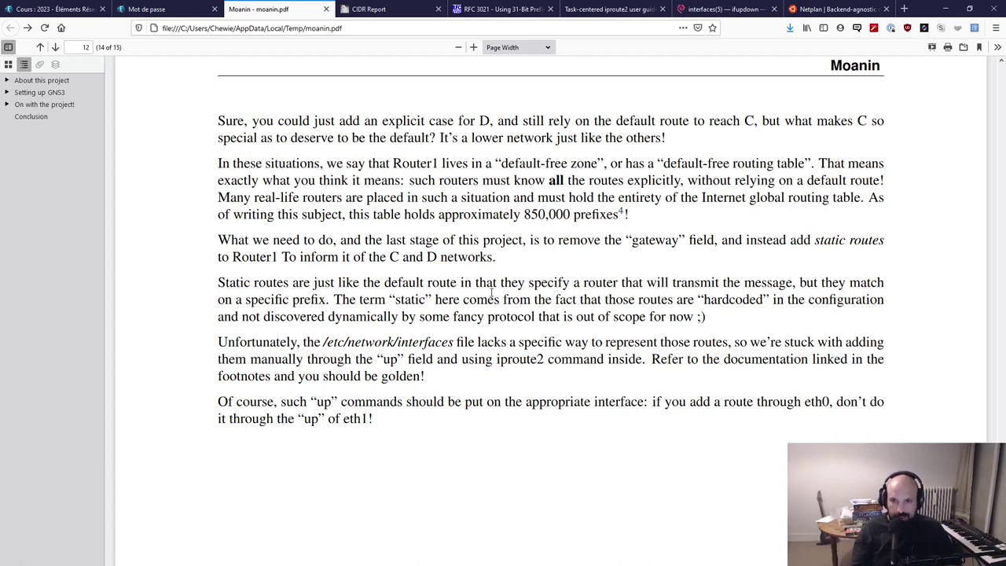
- Read the guide's explanation of static routes: specifying a router, matching a specific prefix, and being hardcoded in the configuration
left_click_drag(505, 282, 795, 286)
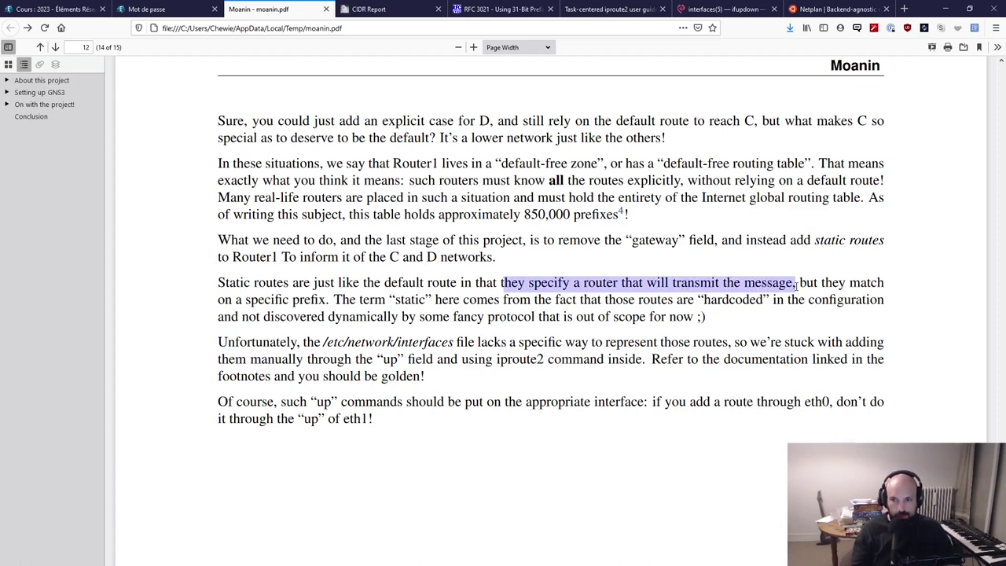
left_click(796, 285)
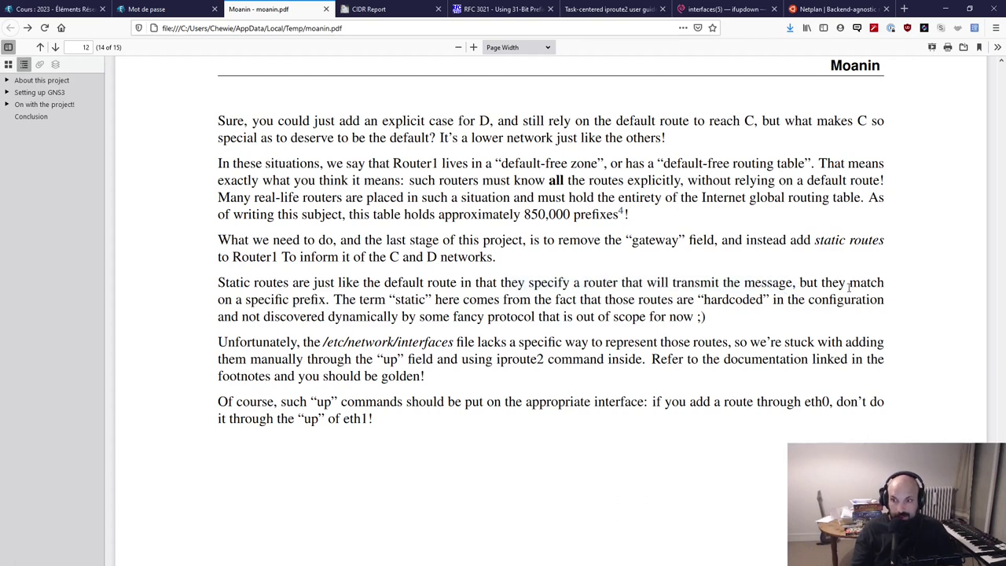
left_click_drag(237, 299, 619, 302)
left_click(352, 299)
left_click(681, 315)
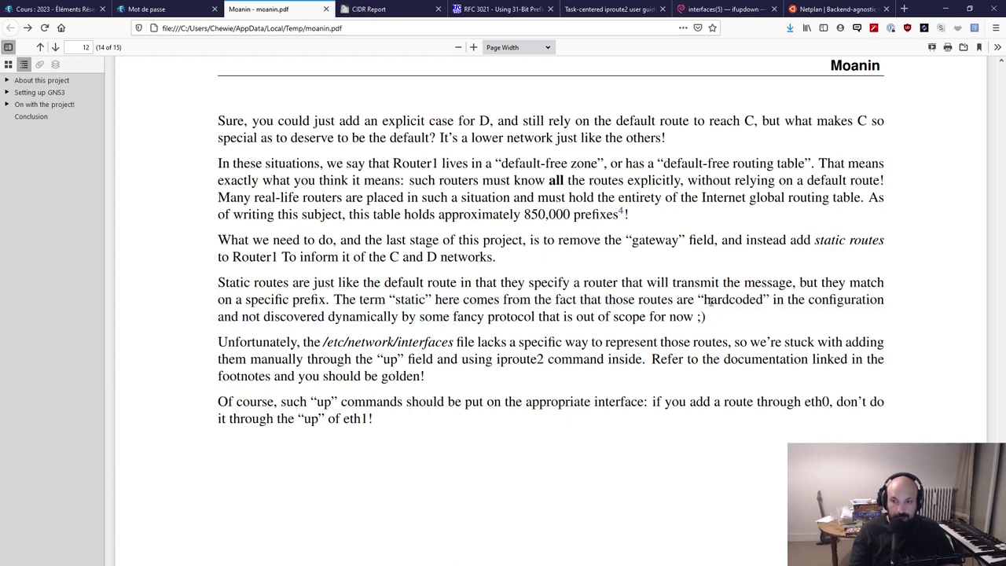
left_click_drag(705, 300, 876, 301)
left_click(249, 338)
left_click_drag(247, 319, 728, 335)
left_click(766, 325)
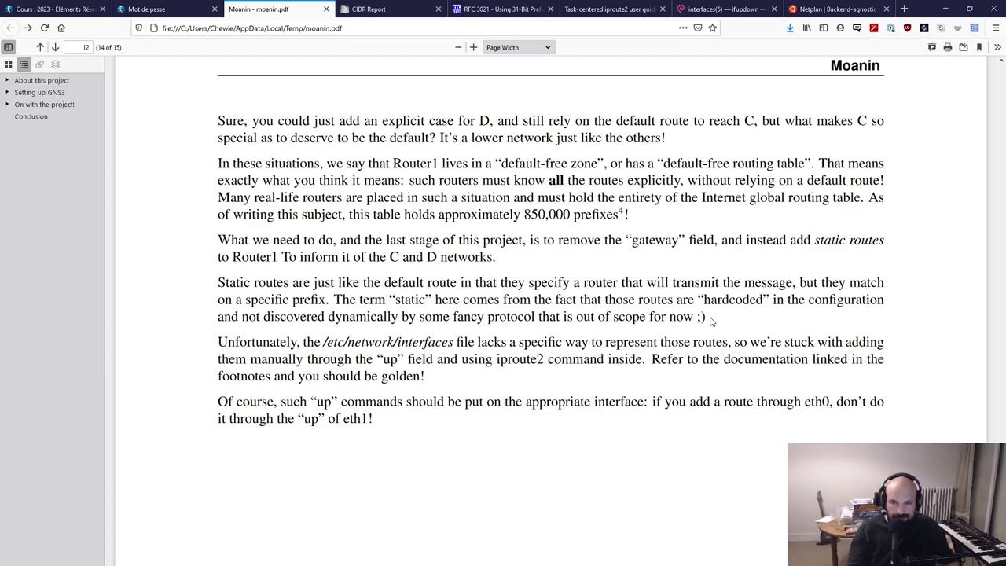
- Reread the guide's explanation that static routes are hardcoded in the configuration rather than discovered dynamically by a protocol
left_click_drag(606, 301, 886, 301)
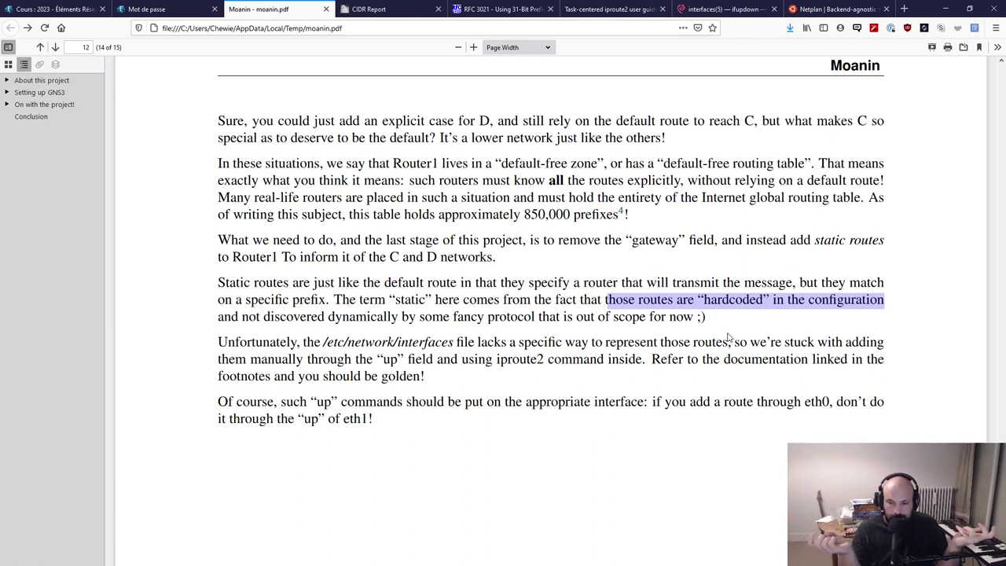
left_click(602, 295)
left_click_drag(601, 299, 908, 329)
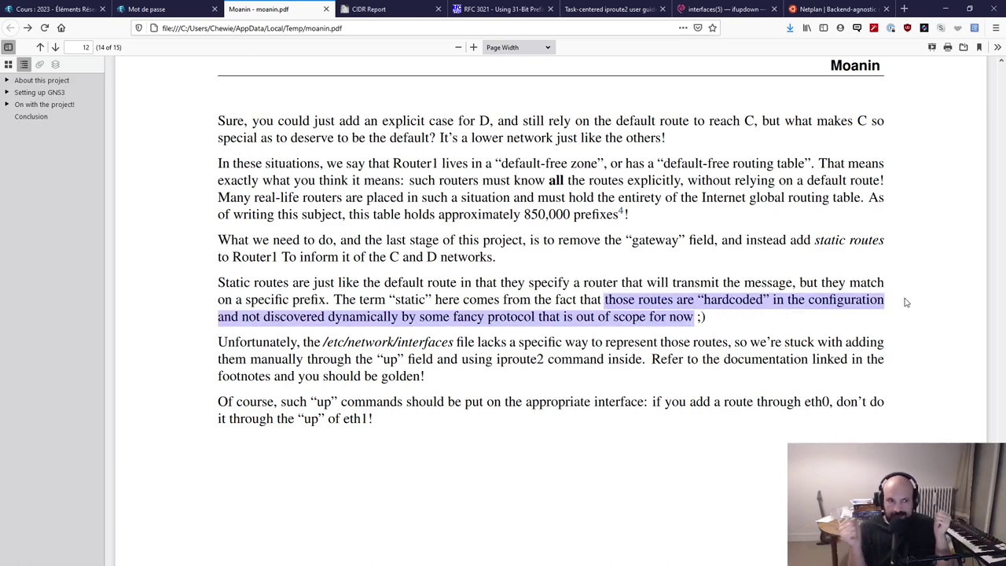
left_click(767, 316)
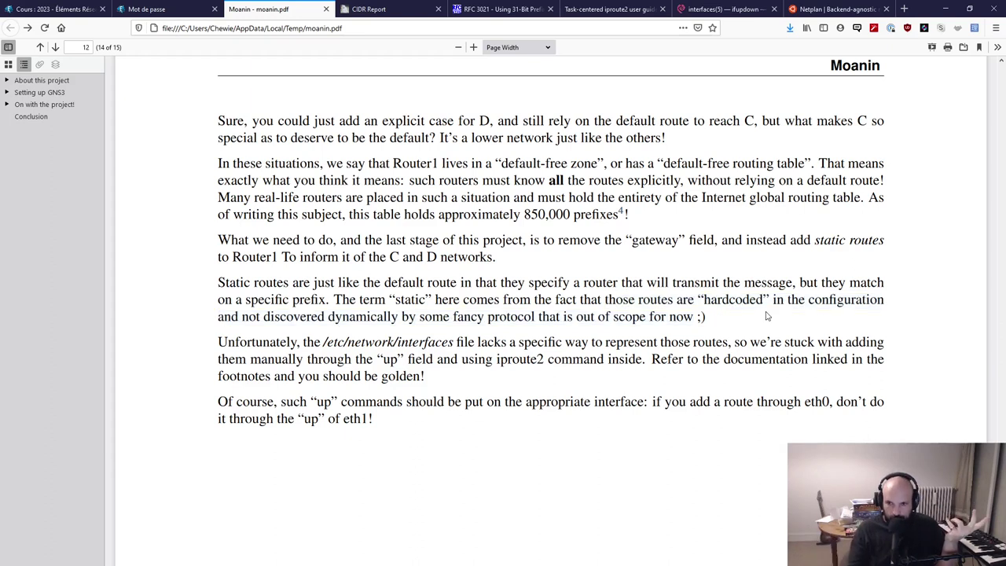
left_click_drag(611, 301, 887, 308)
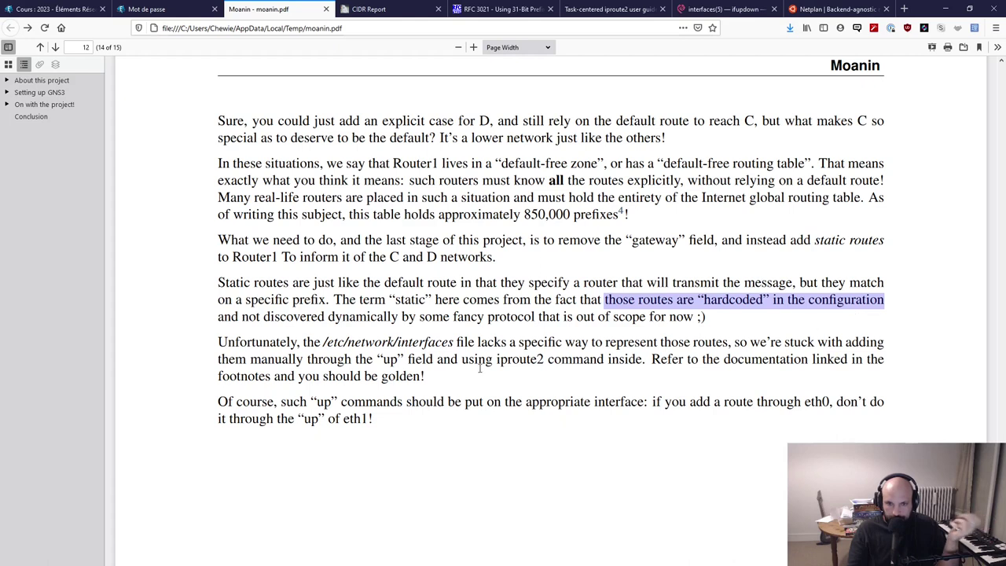
left_click(323, 363)
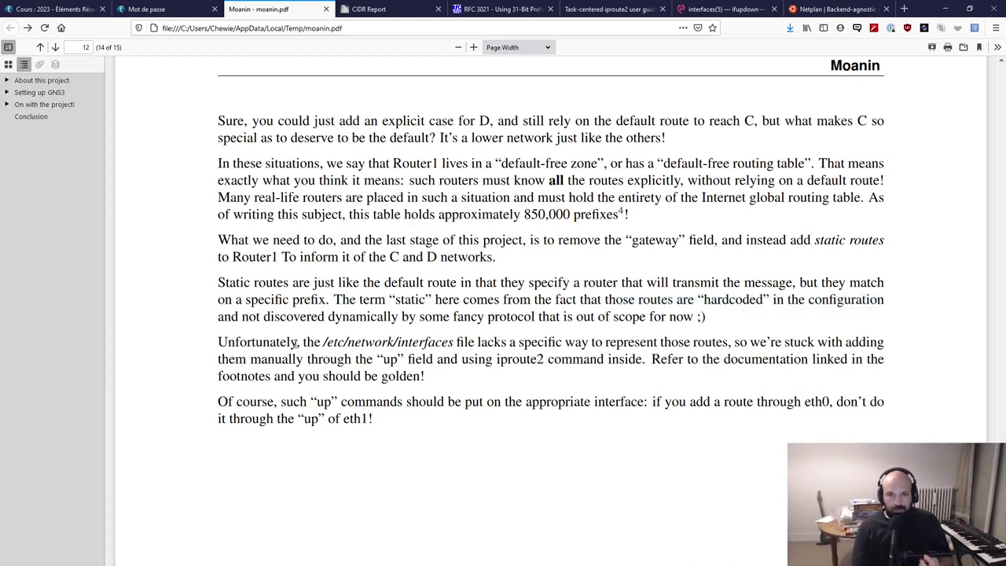
- Read the guide's paragraph on adding static routes manually through the "up" field of /etc/network/interfaces with an iproute2 command
left_click_drag(322, 342, 821, 346)
left_click(489, 346)
left_click(748, 340)
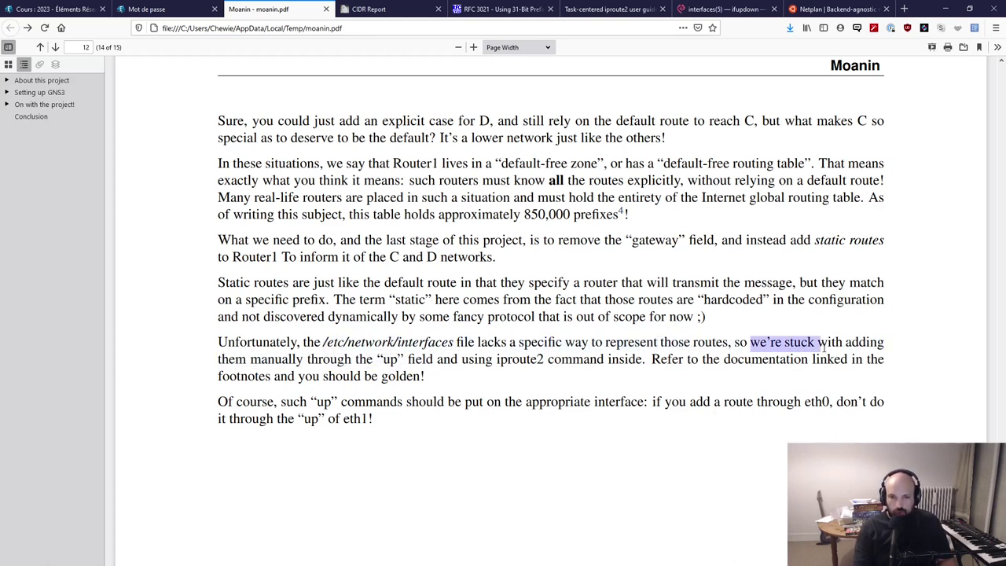
left_click(822, 346)
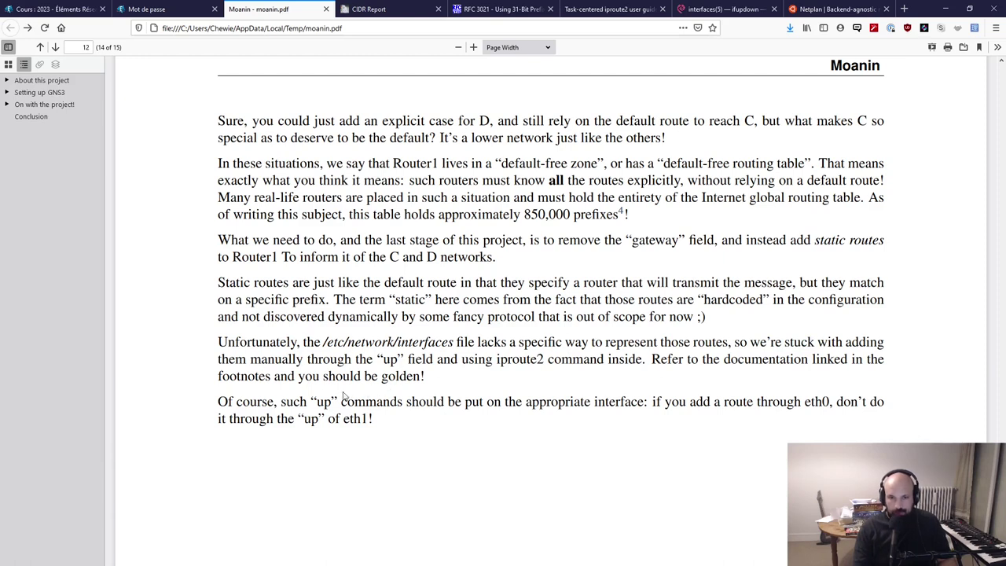
left_click_drag(377, 359, 402, 359)
left_click(402, 359)
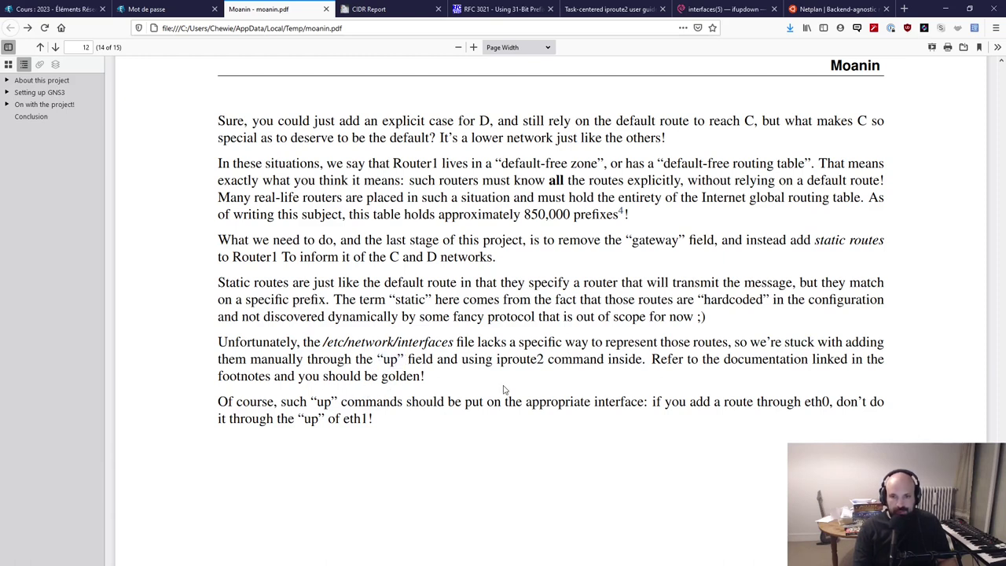
left_click_drag(498, 359, 251, 375)
left_click(691, 363)
left_click(271, 376)
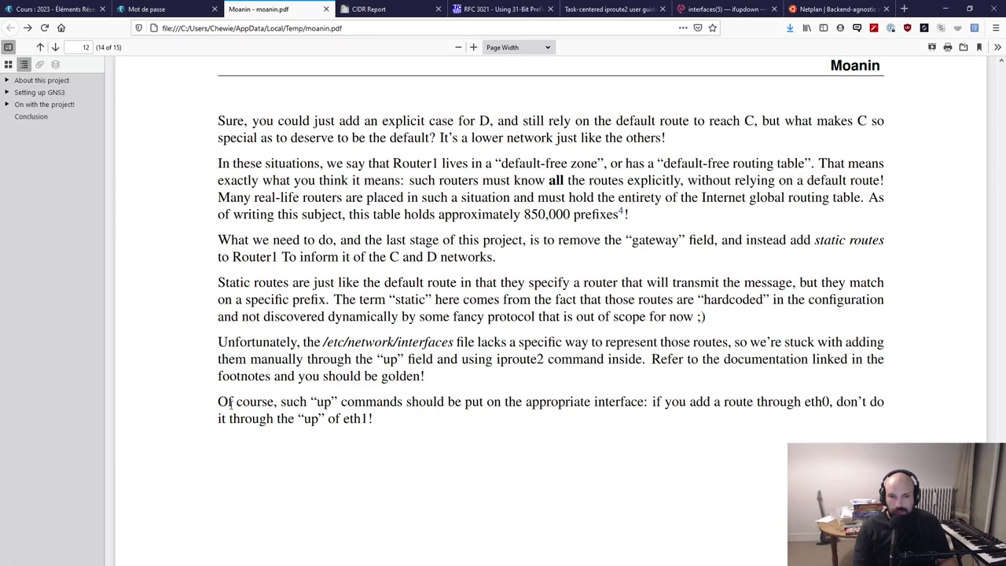
- Read the guide's rule on placing "up" commands on the appropriate interface, using the eth0 and eth1 example
left_click_drag(248, 402, 331, 404)
left_click(321, 424)
left_click_drag(544, 403, 619, 403)
left_click(623, 402)
left_click_drag(690, 402, 845, 403)
left_click(304, 401)
left_click_drag(274, 423, 407, 428)
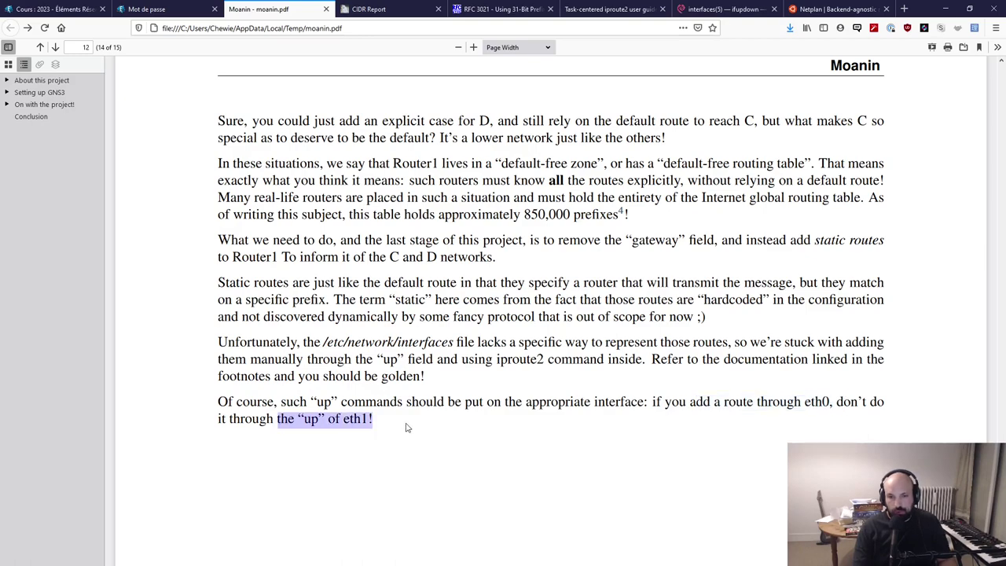
left_click(407, 428)
scroll(505, 455, "down", 6)
scroll(541, 446, "up", 5)
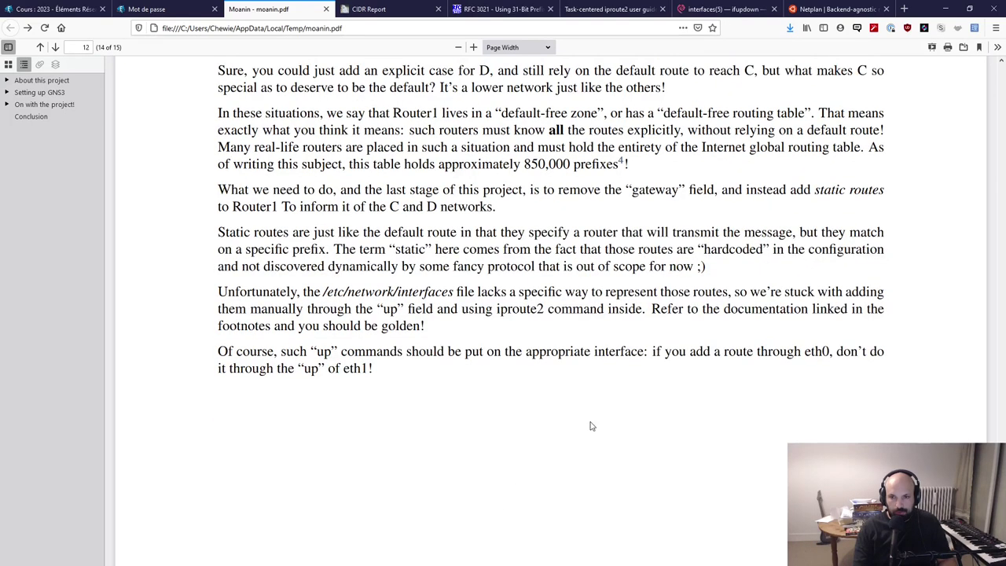
- Reread the paragraph on the "up" field, check the Debian interfaces(5) manpage, and return to the guide
left_click_drag(219, 291, 424, 326)
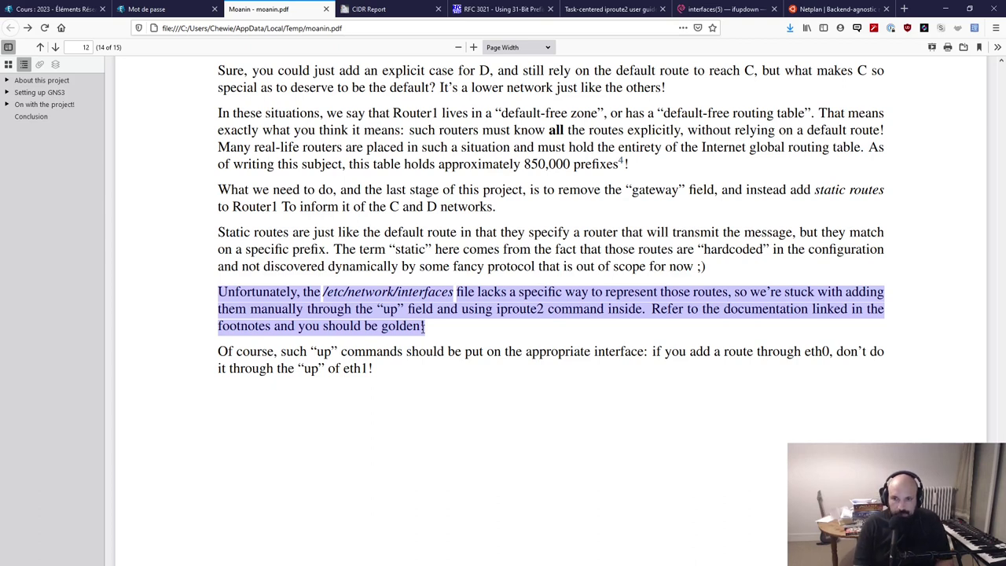
left_click(455, 334)
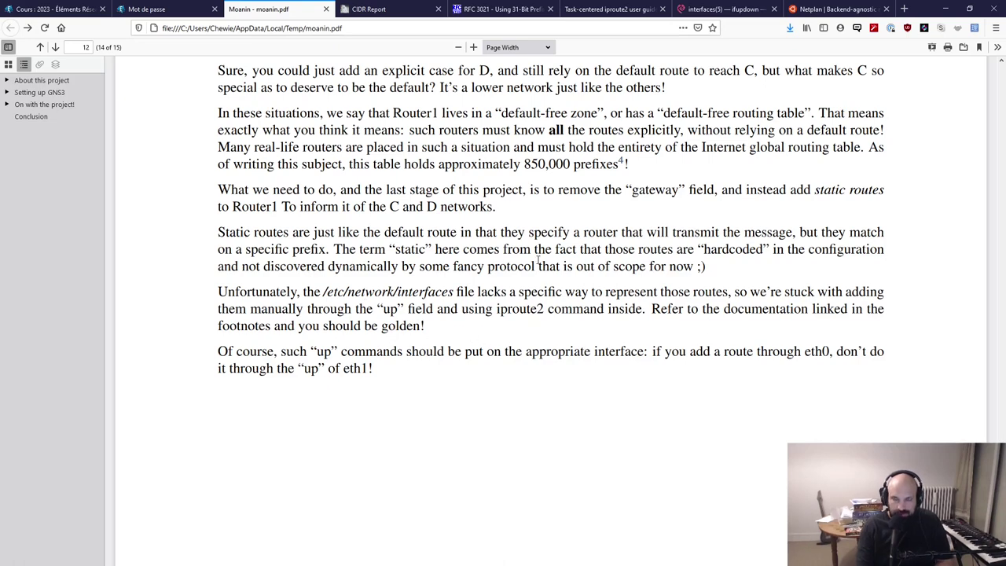
left_click(722, 9)
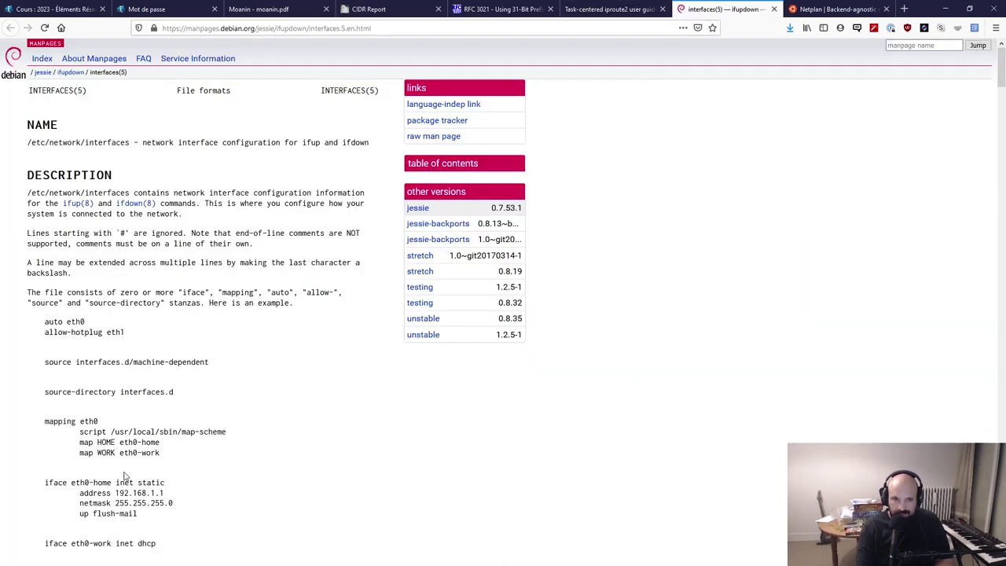
left_click(357, 9)
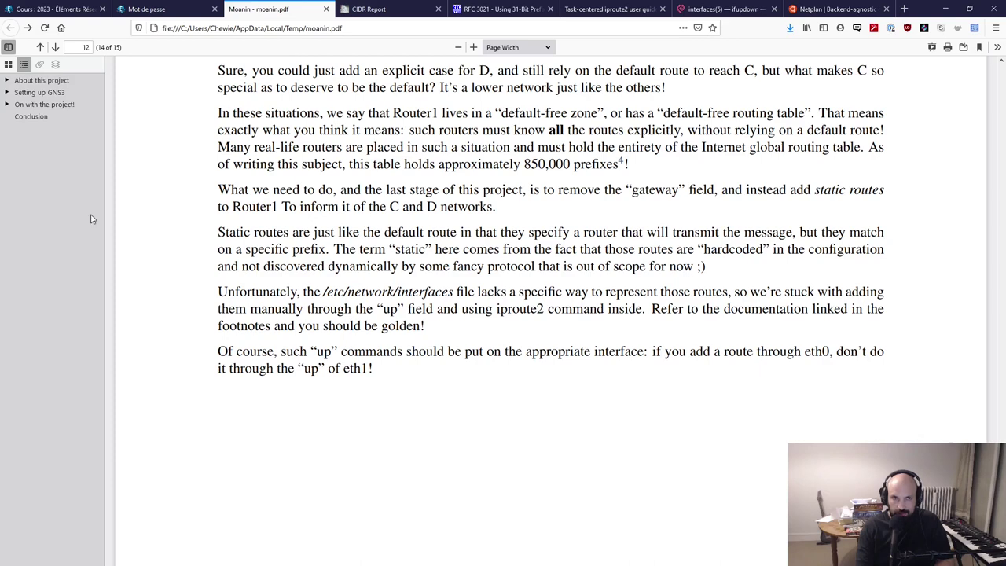
- Expand the guide's outline, go to section 3.2 "Configuring a machine", and read the description of the "up" field
left_click(6, 91)
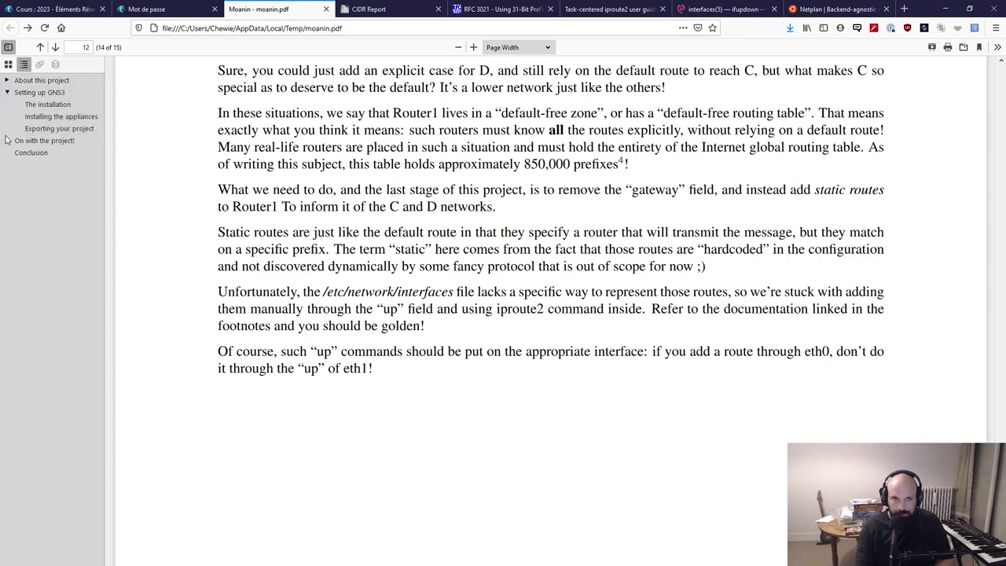
left_click(6, 140)
left_click(58, 153)
left_click(59, 164)
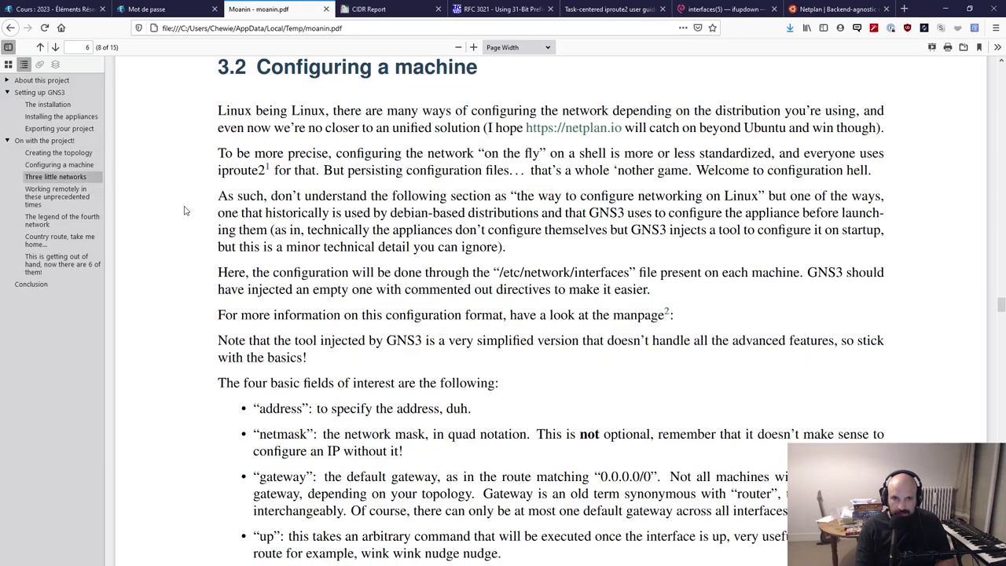
scroll(186, 210, "down", 3)
left_click_drag(290, 385, 553, 387)
left_click(344, 389)
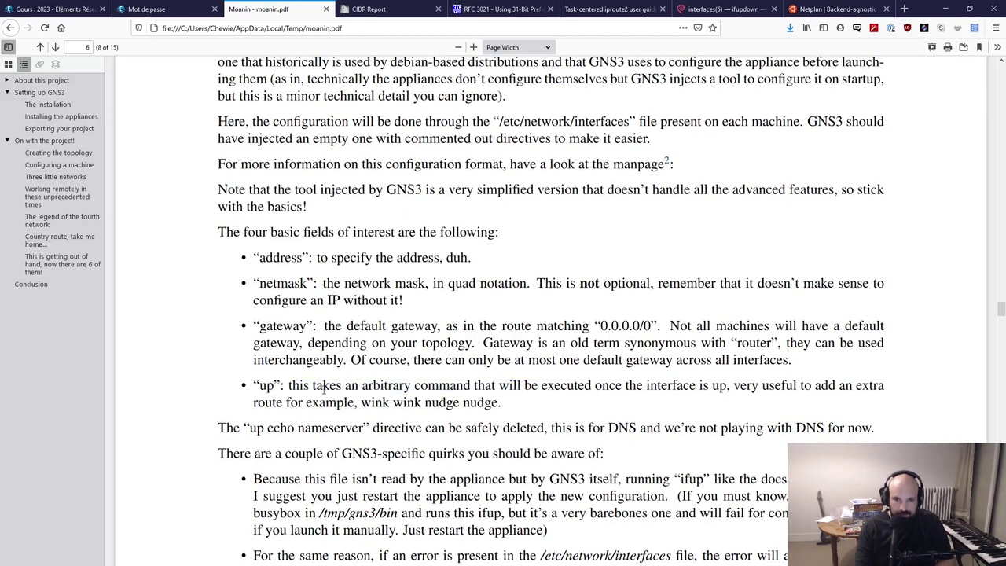
left_click_drag(322, 389, 518, 411)
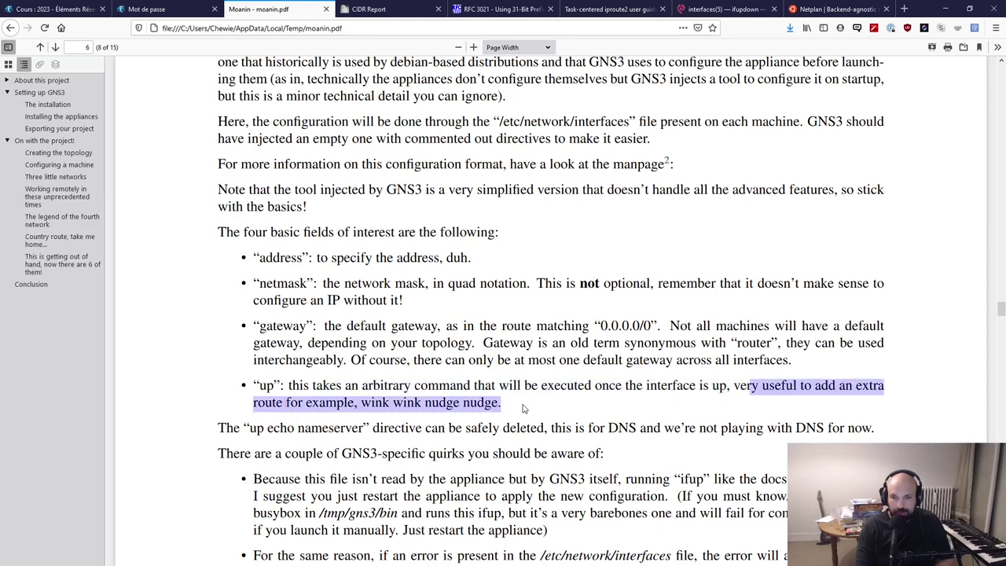
- Return to the guide's last project section and reread the sentence on using an iproute2 command in the "up" field
left_click(63, 264)
scroll(443, 286, "down", 20)
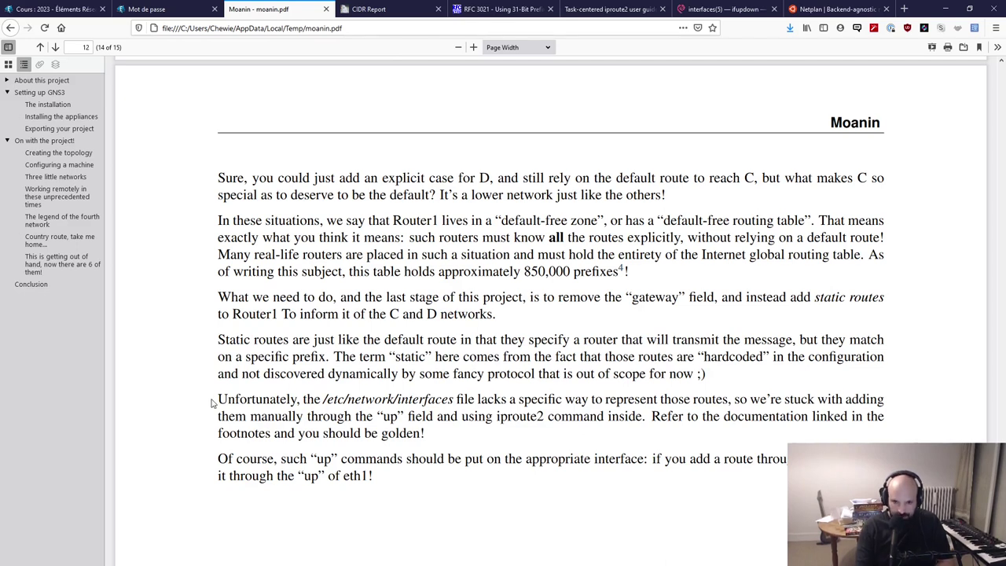
left_click_drag(381, 417, 627, 417)
left_click(469, 448)
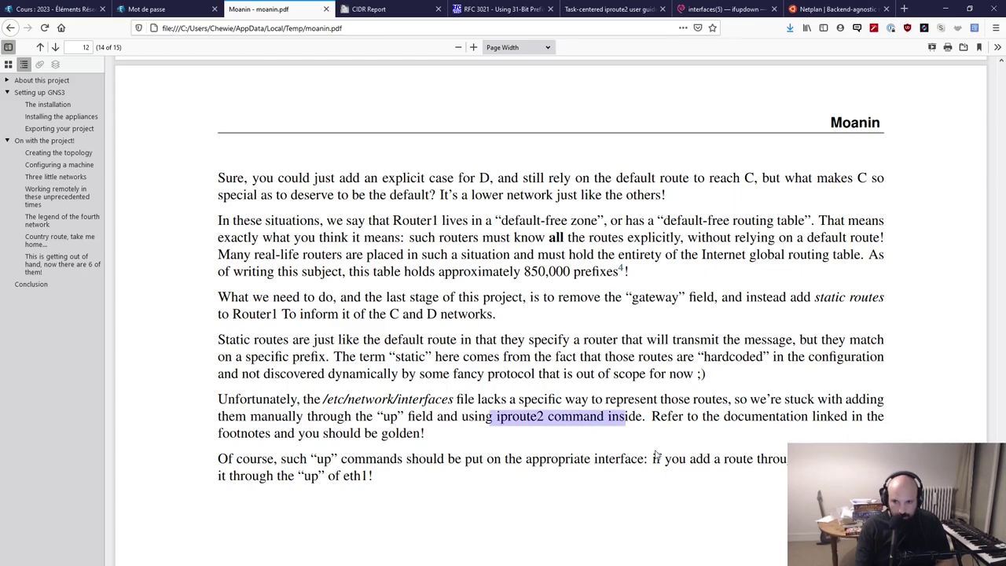
left_click(656, 454)
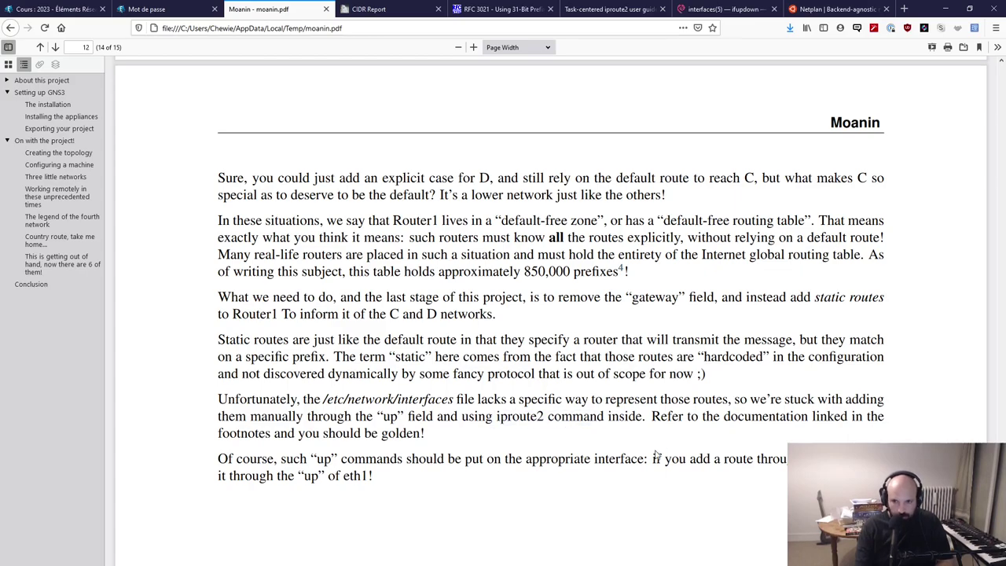
- Look back through the guide's footnotes, and browse the task-centered iproute2 user guide from its contents to Address management
middle_click(483, 507)
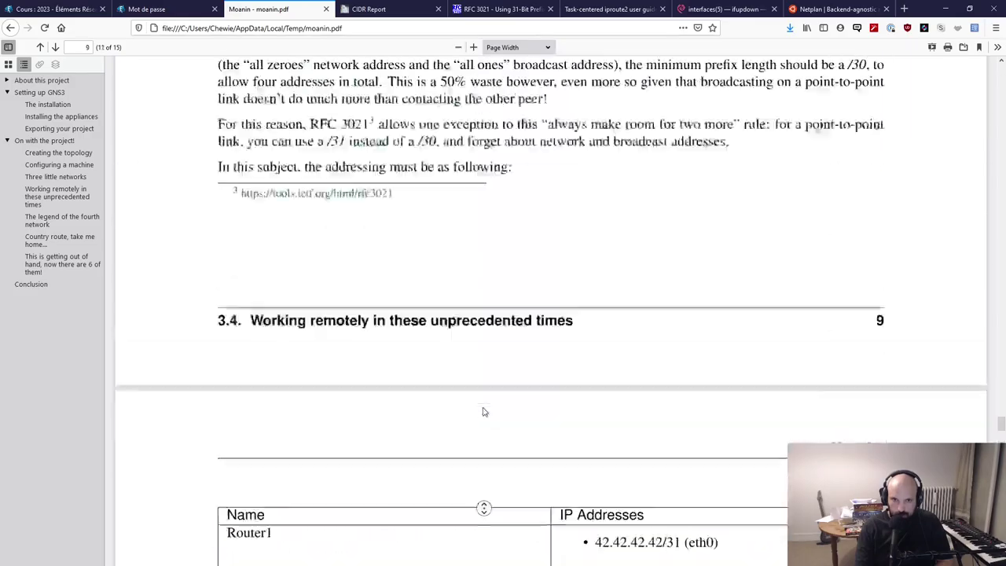
left_click(574, 246)
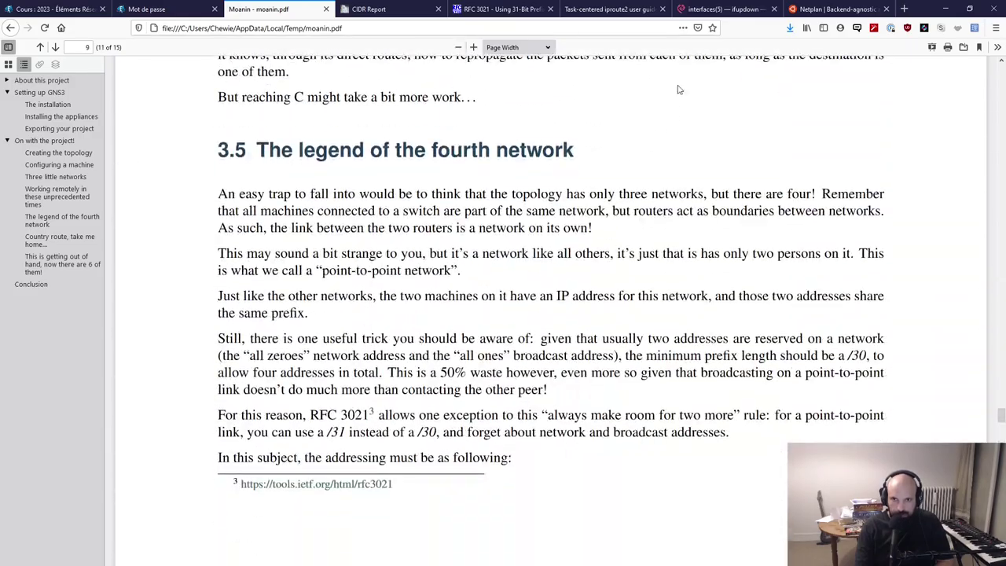
left_click(609, 9)
left_click(723, 9)
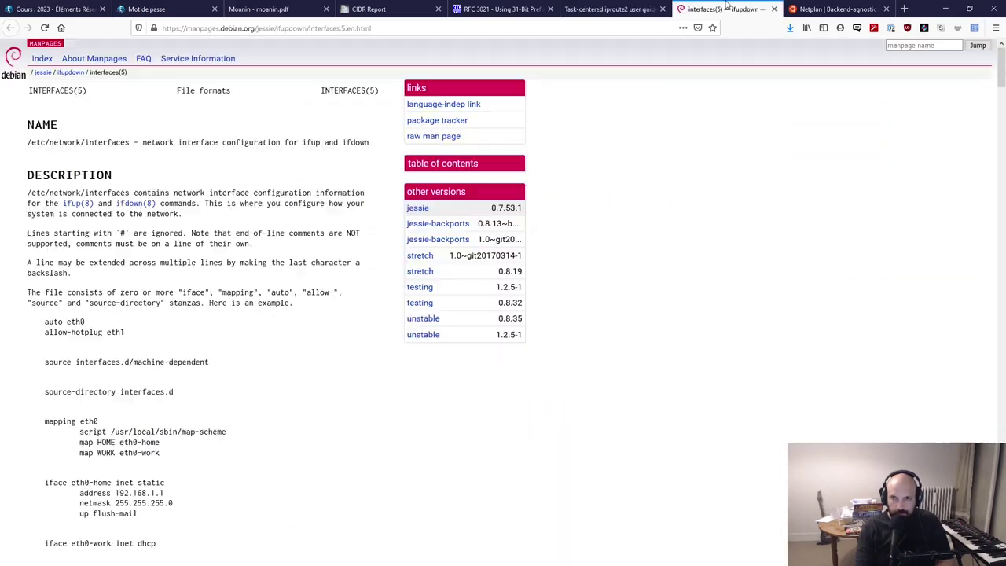
left_click(608, 9)
scroll(449, 409, "down", 15)
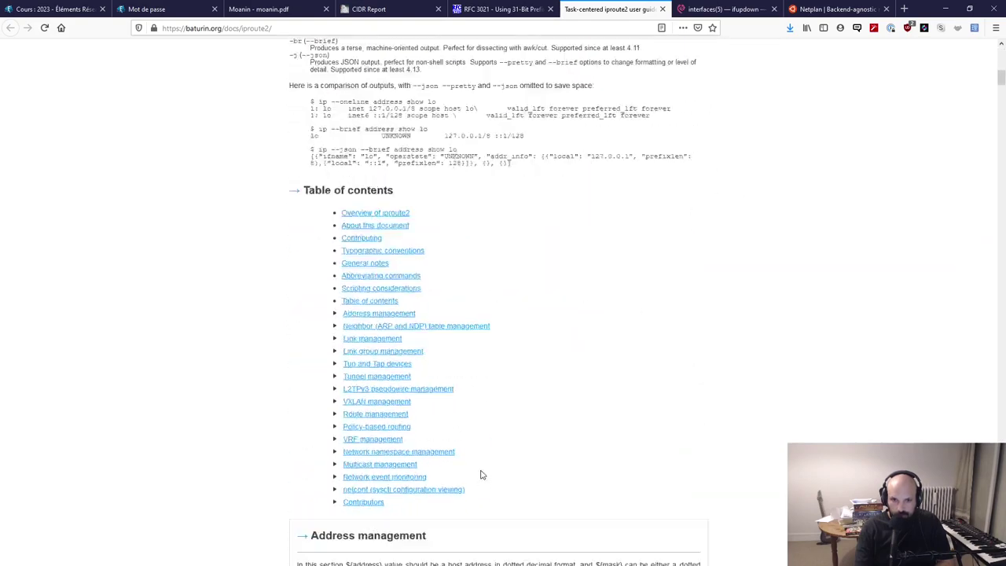
scroll(481, 475, "down", 1)
scroll(266, 312, "down", 5)
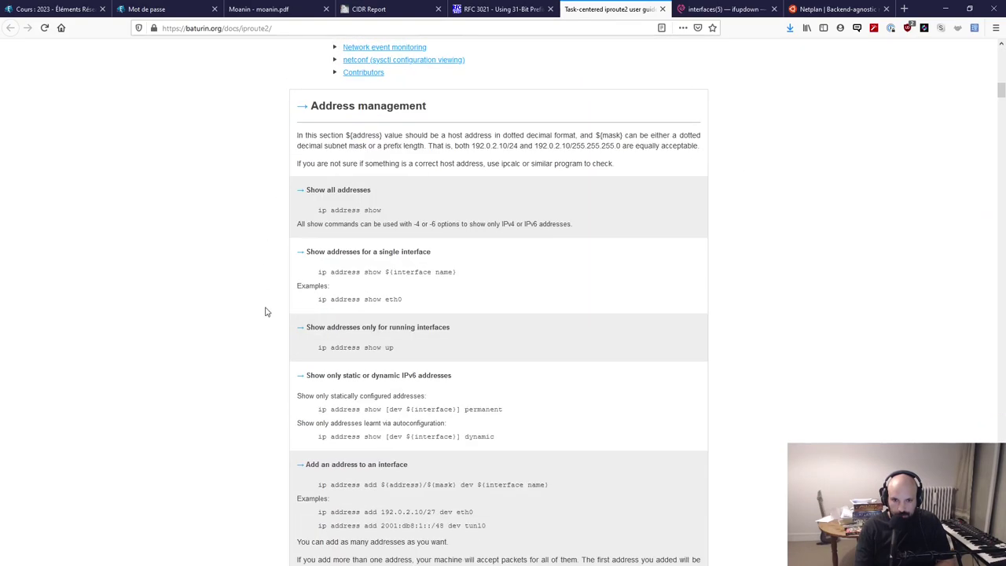
- Search the iproute2 user guide for "route" and step through the first matches
key("ctrl+f")
type("t")
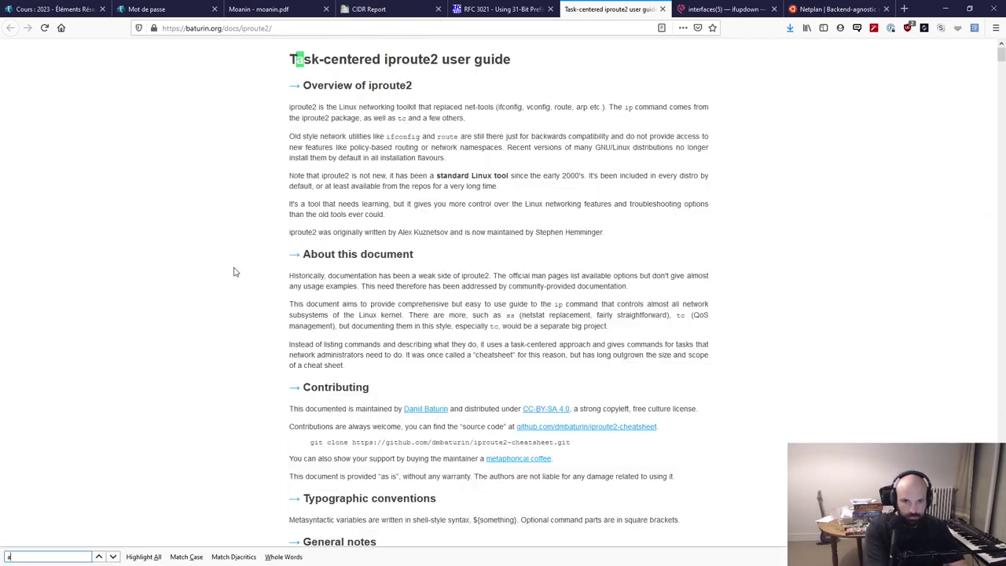
key("BackSpace")
type("route")
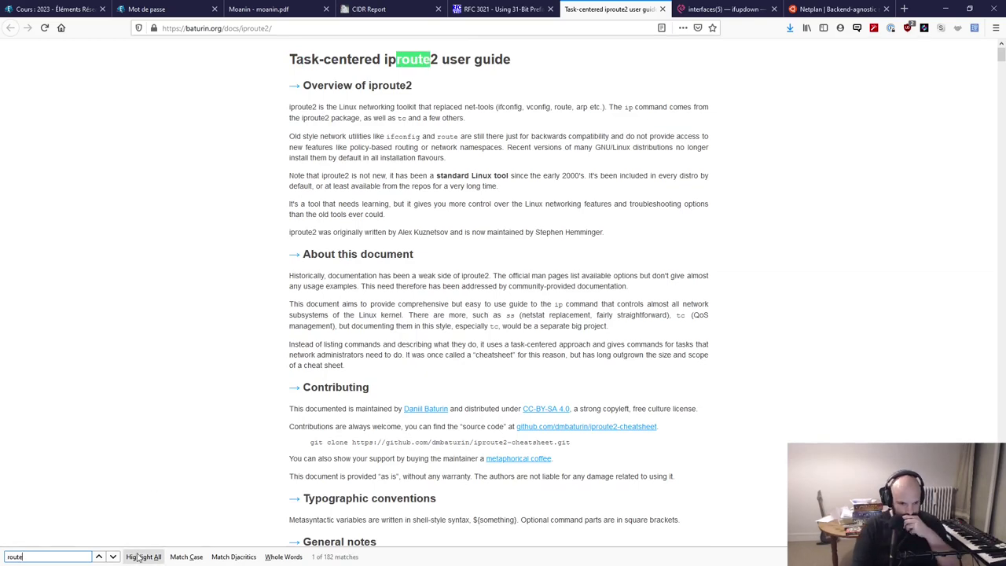
left_click(113, 556)
left_click(113, 556)
left_click(113, 556)
key("Return")
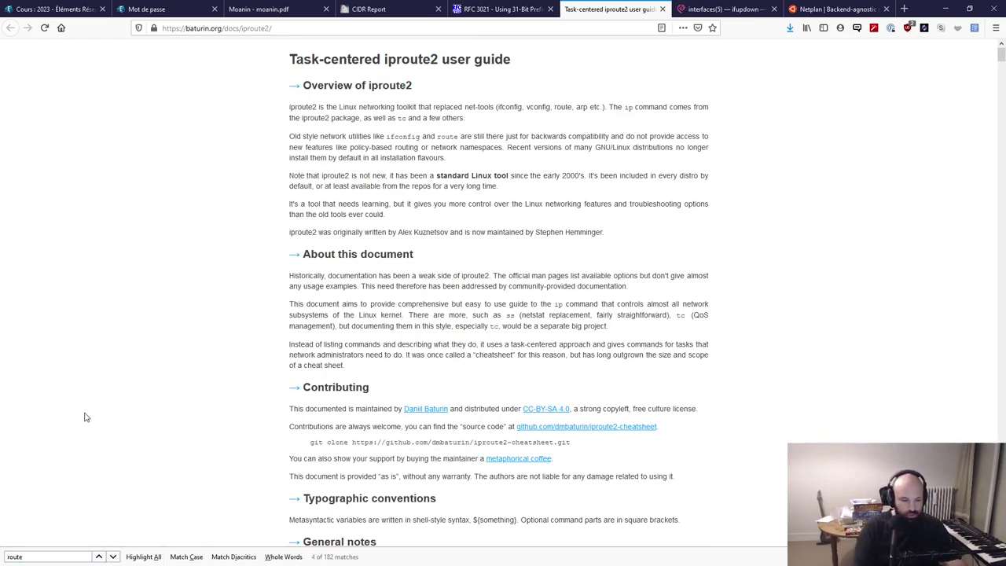
- Try to find "add rou" in the iproute2 user guide
key("ctrl+f")
type("add rou")
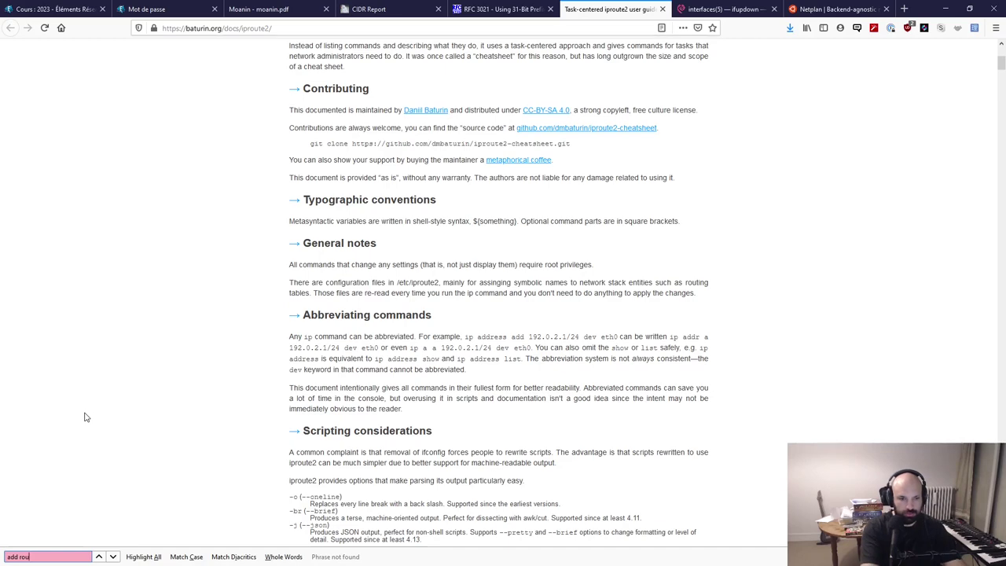
key("ctrl+d")
key("Escape")
- Find "route" in the iproute2 guide's table of contents and open the "Route management" section
key("ctrl+f")
type("route")
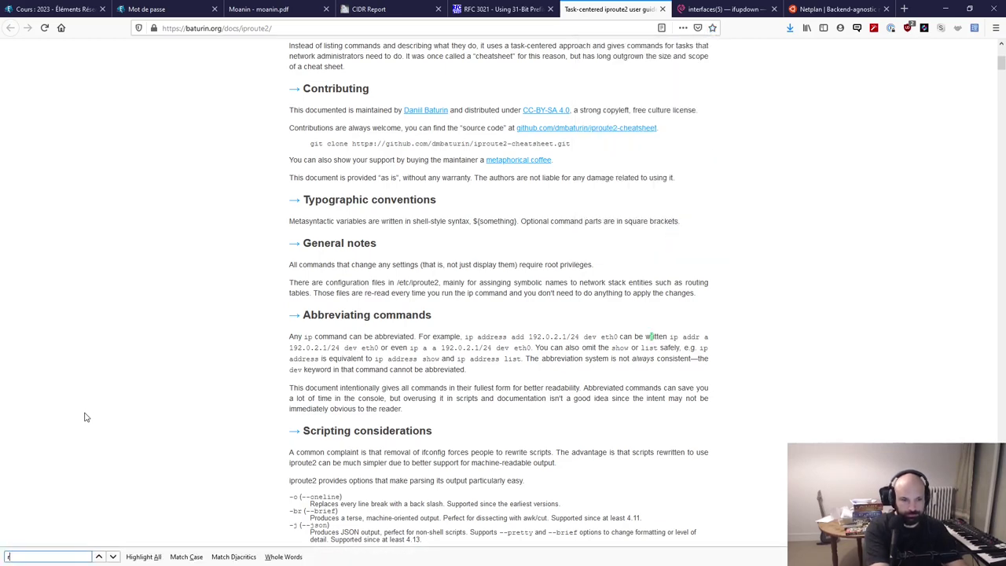
left_click(114, 556)
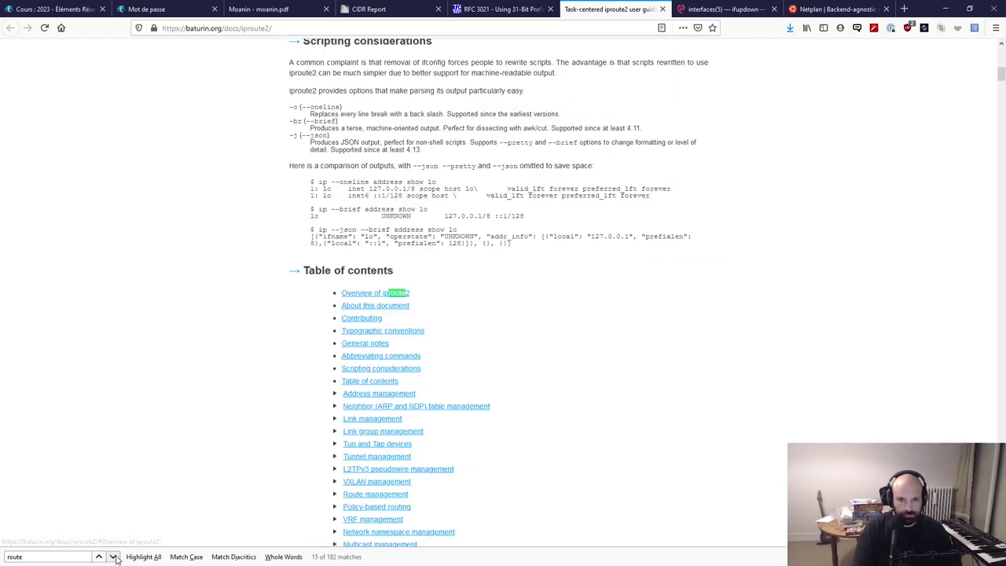
left_click(114, 556)
left_click(114, 557)
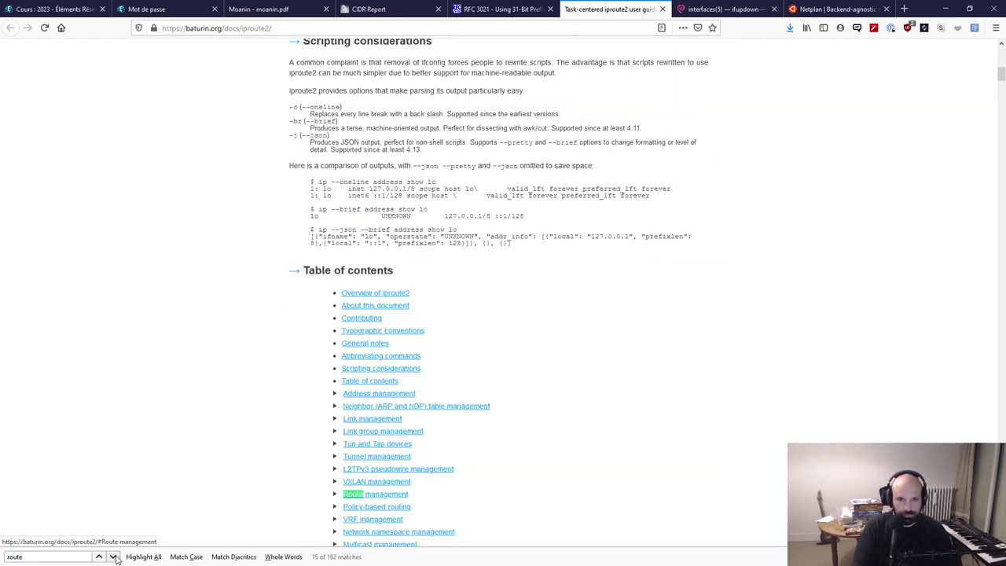
left_click(362, 493)
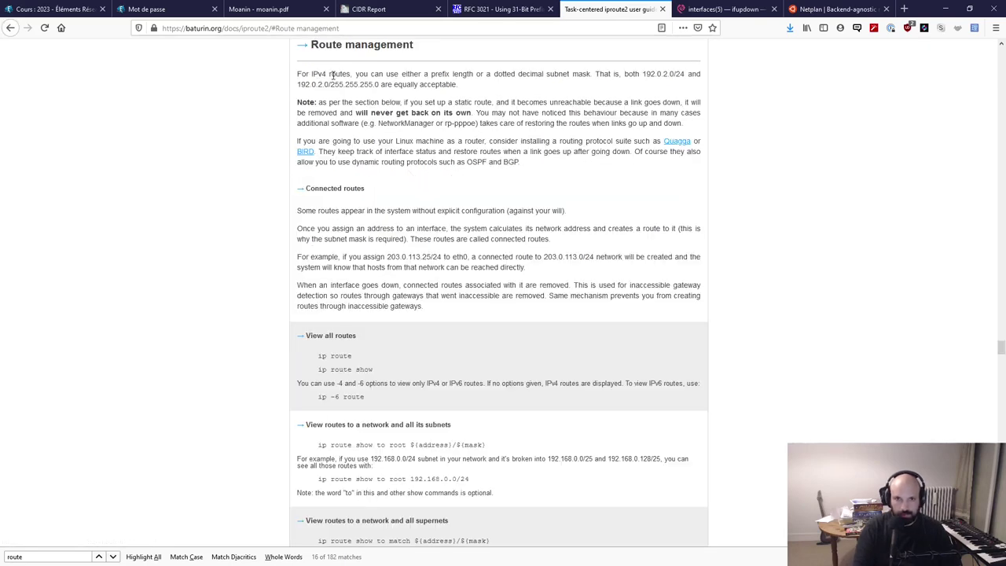
- Read the Route management introduction on prefix notation, static routes becoming unreachable when a link goes down, and routing protocol suites
left_click_drag(365, 72, 460, 85)
left_click(466, 91)
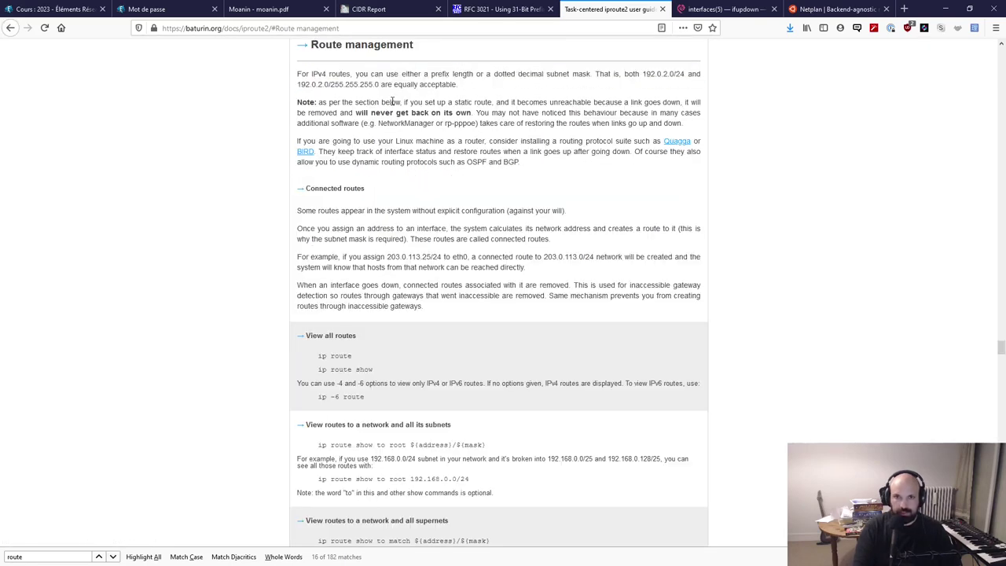
left_click_drag(400, 102, 501, 102)
left_click(489, 110)
left_click(485, 124)
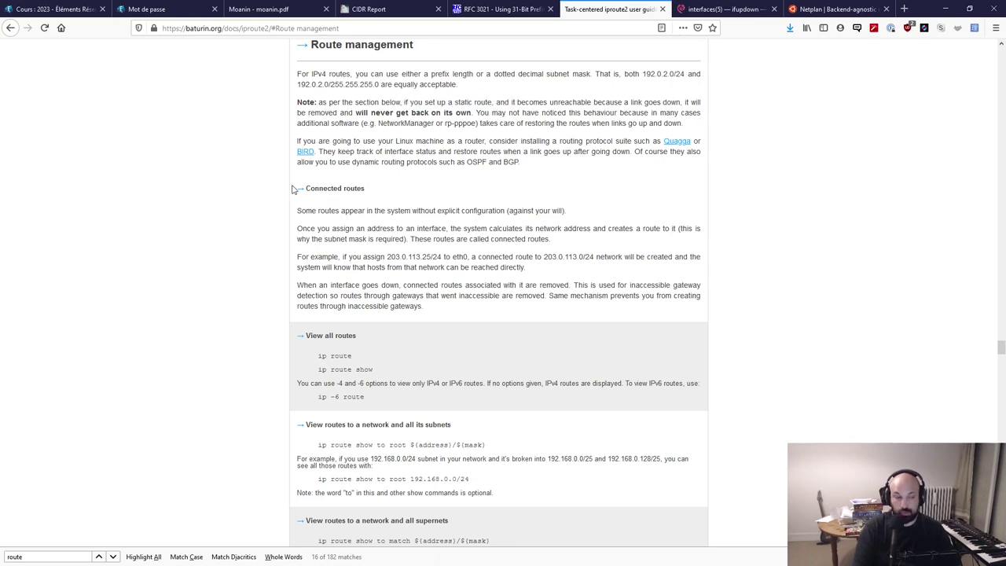
left_click(484, 123)
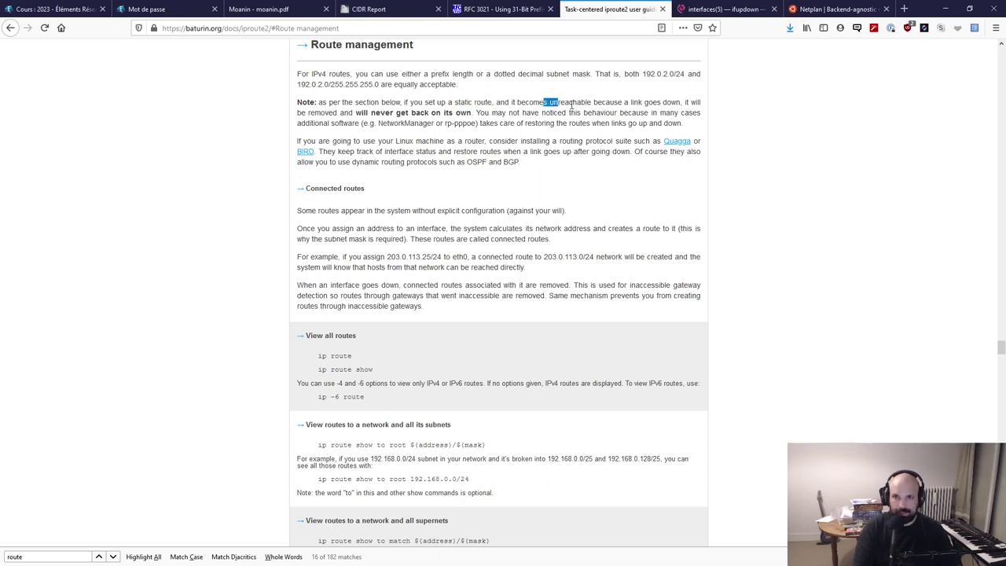
left_click_drag(571, 106, 636, 104)
left_click_drag(353, 113, 651, 113)
left_click(485, 141)
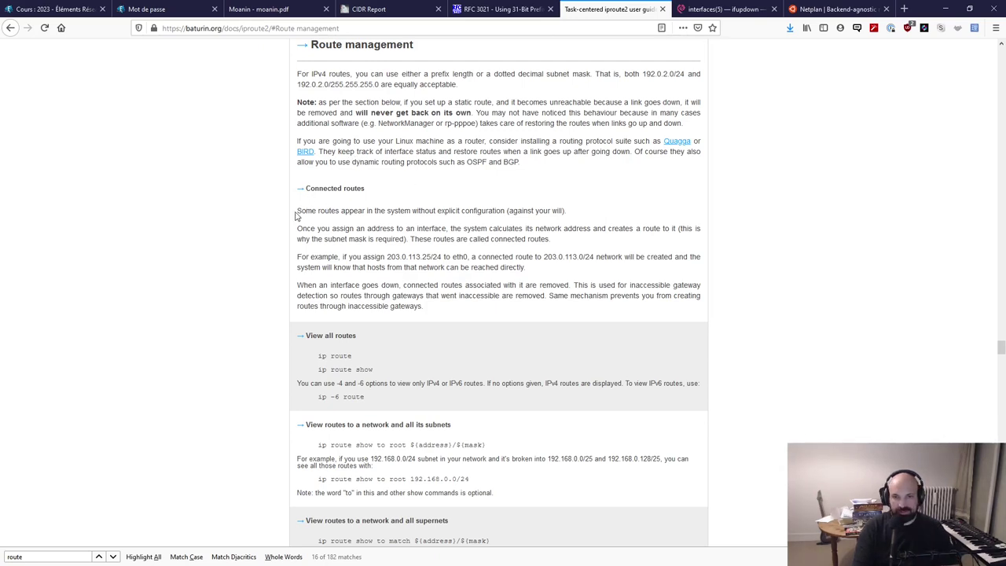
- Read the Connected routes section, including the example of assigning 203.0.113.25/24 to eth0
left_click_drag(297, 212, 546, 297)
left_click(547, 297)
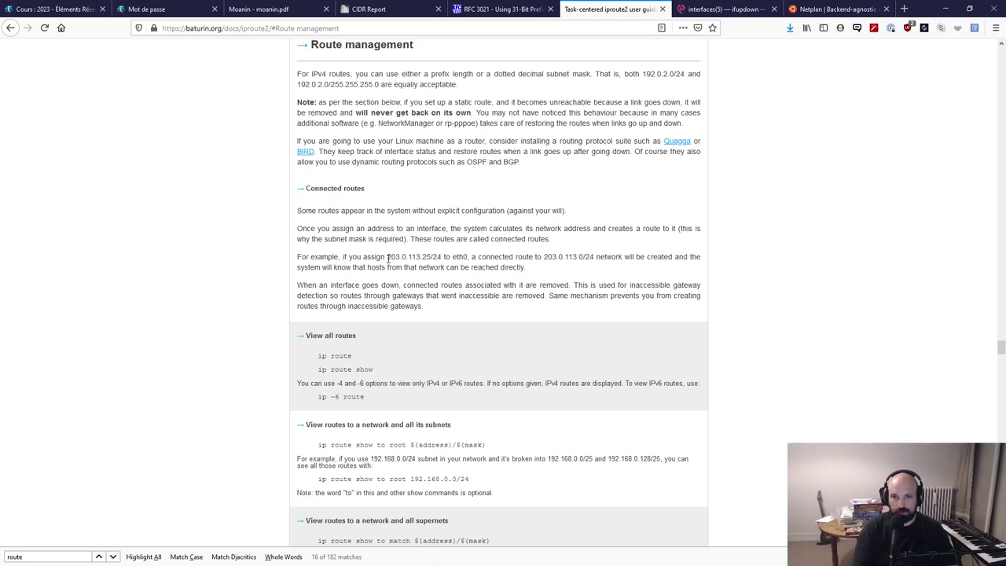
left_click_drag(387, 258, 454, 259)
left_click_drag(526, 258, 595, 258)
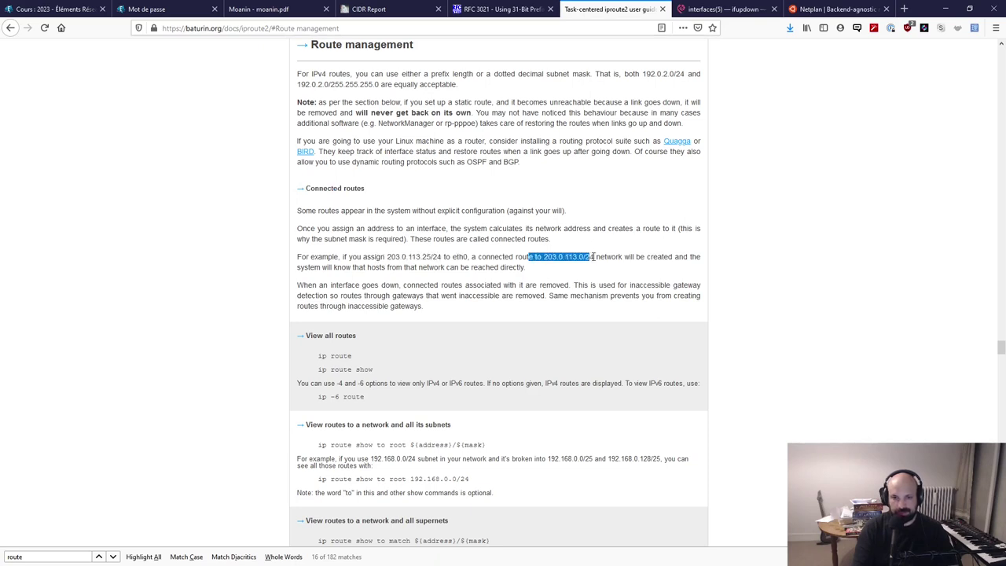
left_click(586, 254)
- Browse the route viewing commands down to "Add a route via gateway" and examine its ip route add syntax and examples
scroll(384, 262, "down", 2)
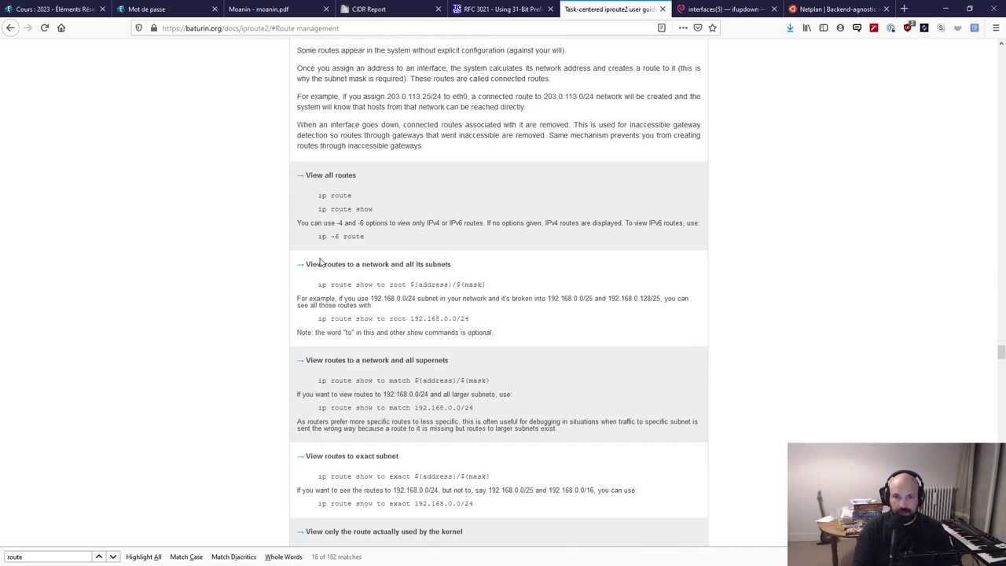
scroll(422, 282, "down", 3)
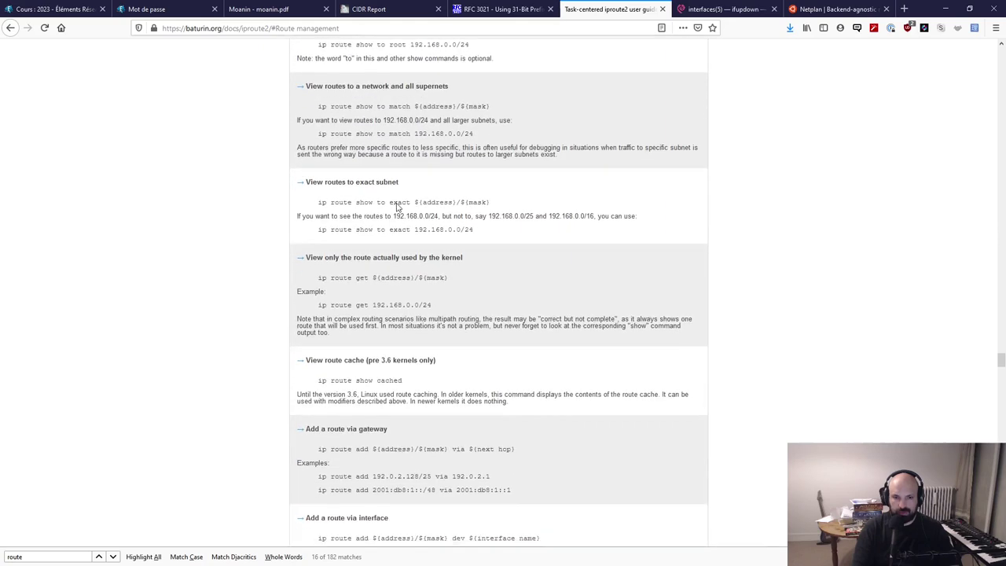
scroll(397, 206, "down", 2)
left_click_drag(324, 275, 375, 277)
left_click(338, 363)
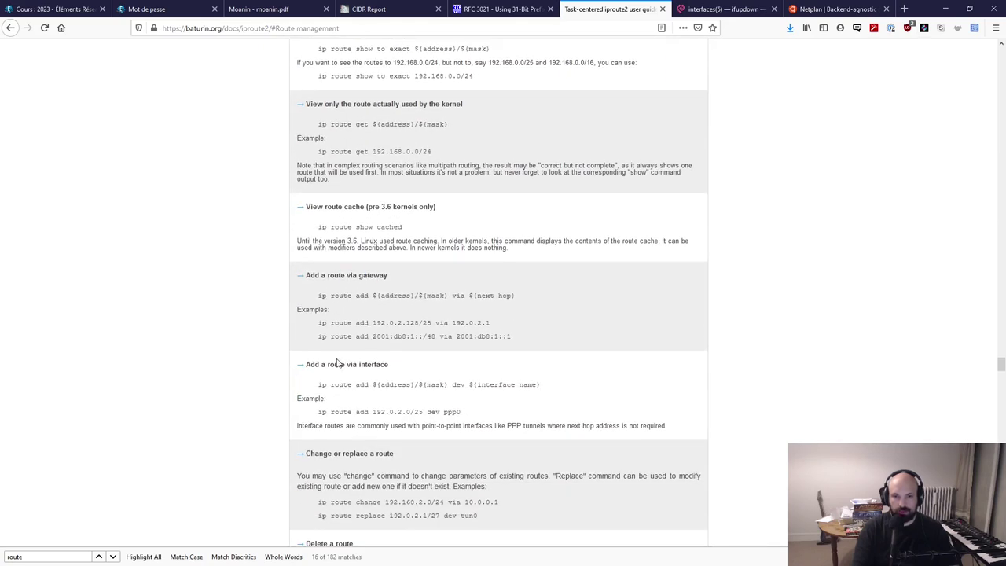
scroll(387, 298, "down", 1)
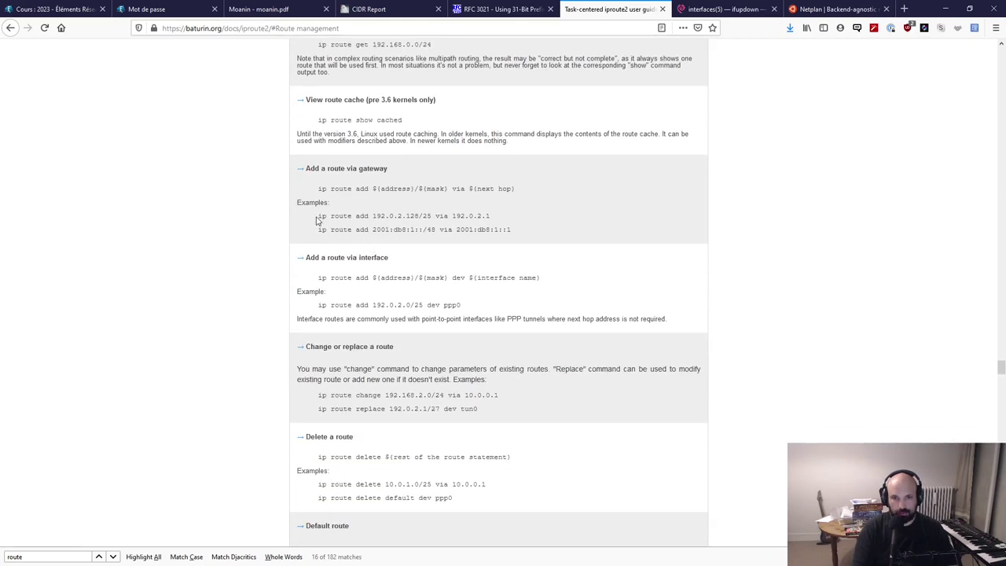
left_click_drag(318, 221, 510, 222)
left_click(515, 221)
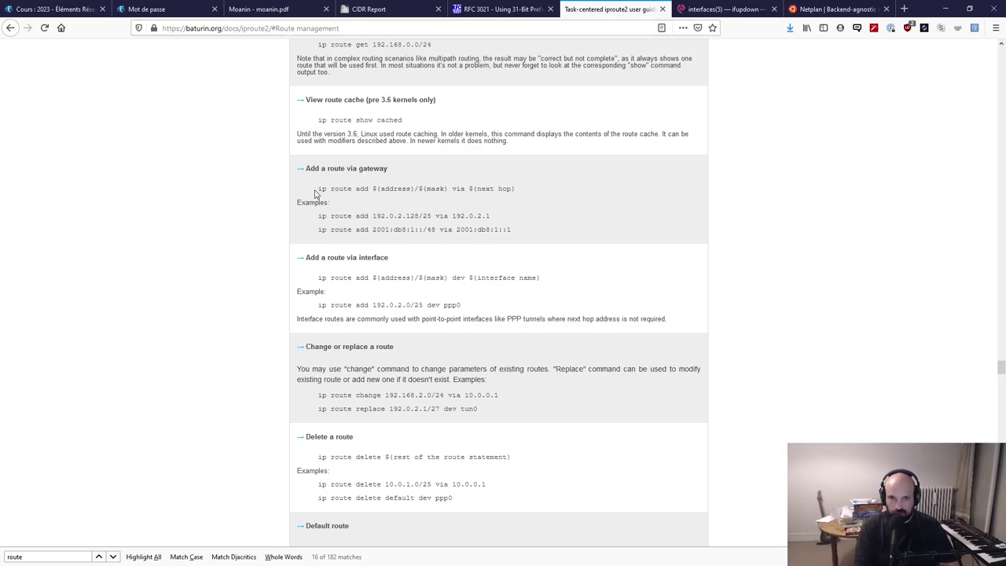
scroll(318, 252, "up", 5)
scroll(309, 275, "down", 4)
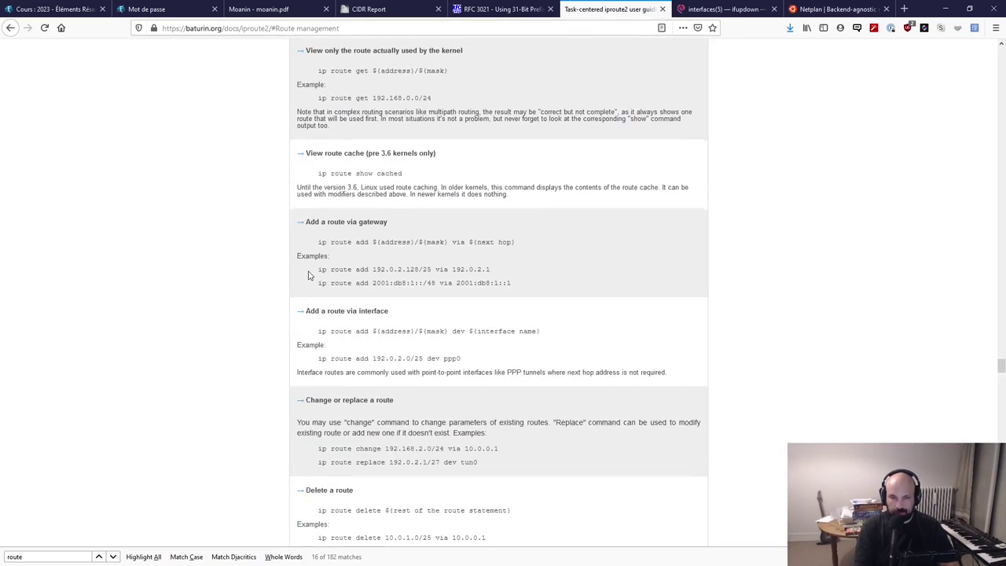
left_click_drag(341, 244, 524, 248)
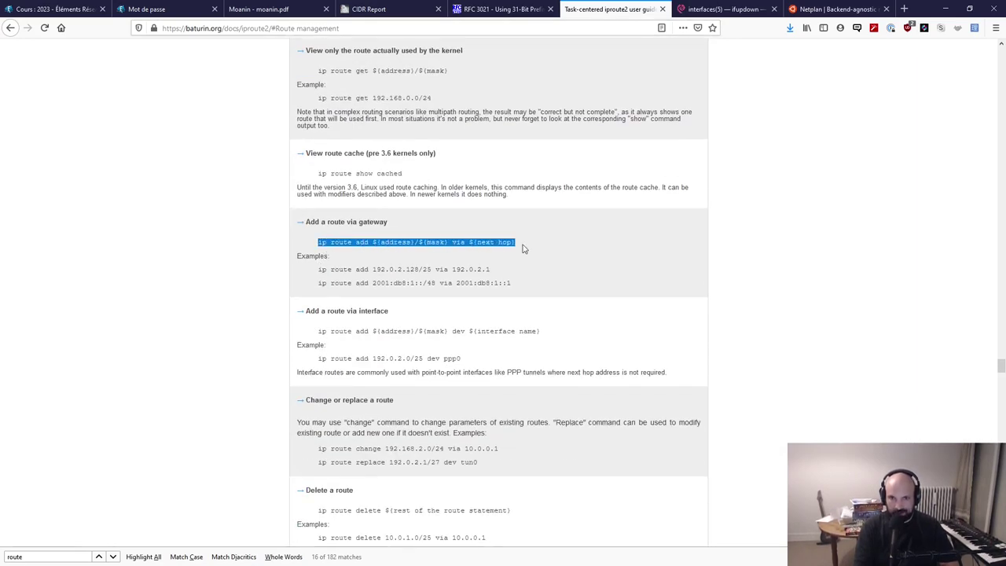
left_click(526, 247)
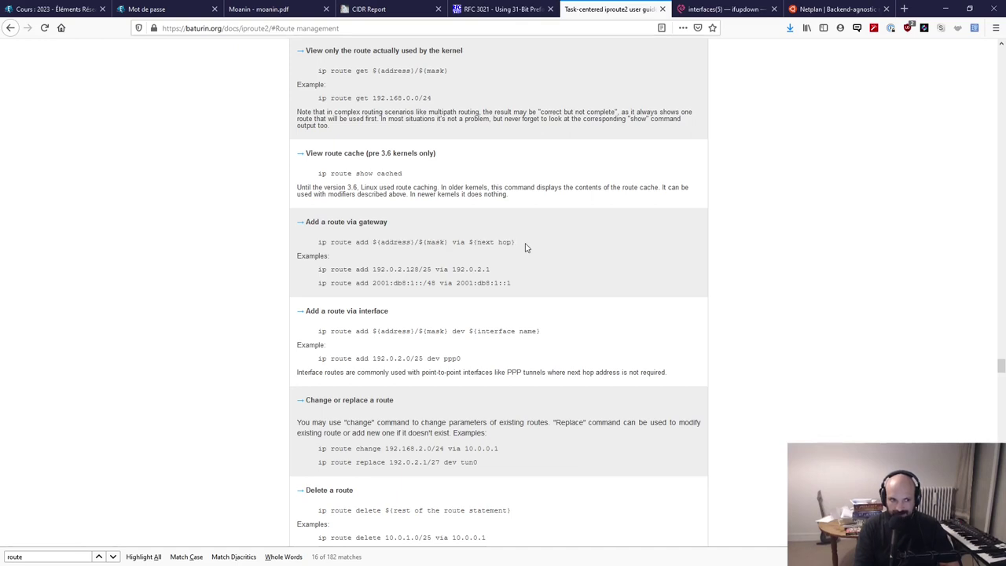
- Switch to the Moodle course page and briefly play the "05 - Routes statiques" video
left_click(55, 8)
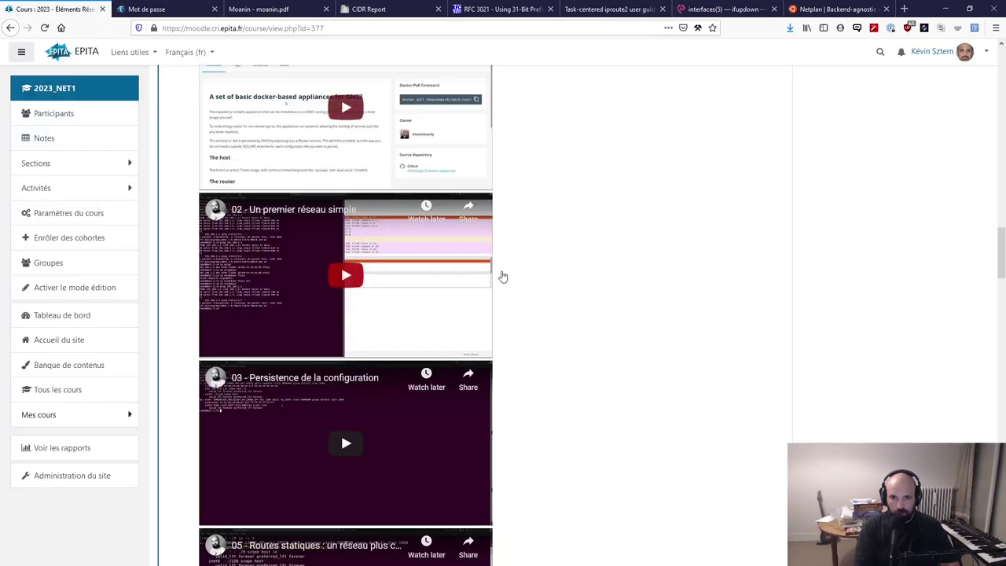
middle_click(616, 221)
left_click(619, 265)
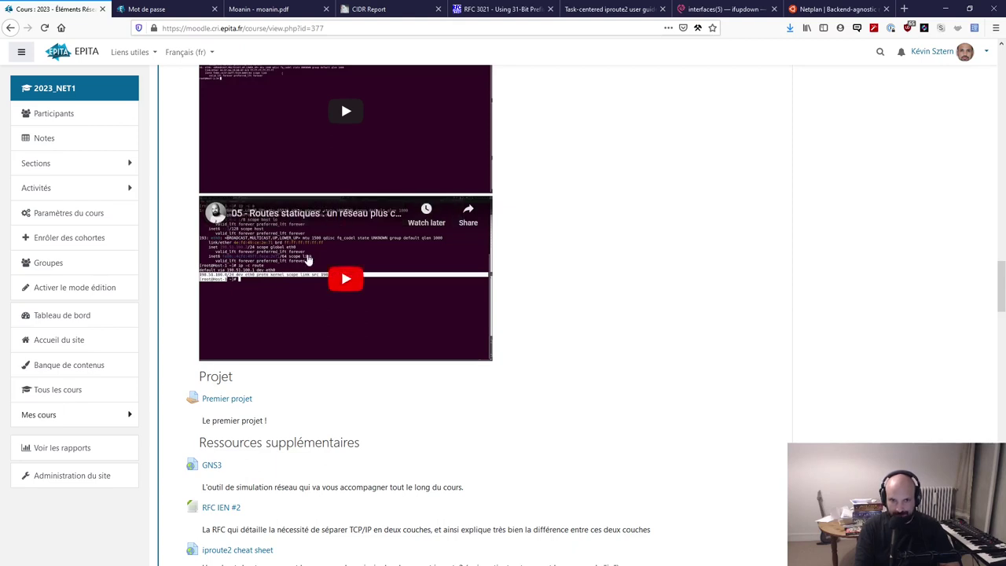
left_click(274, 237)
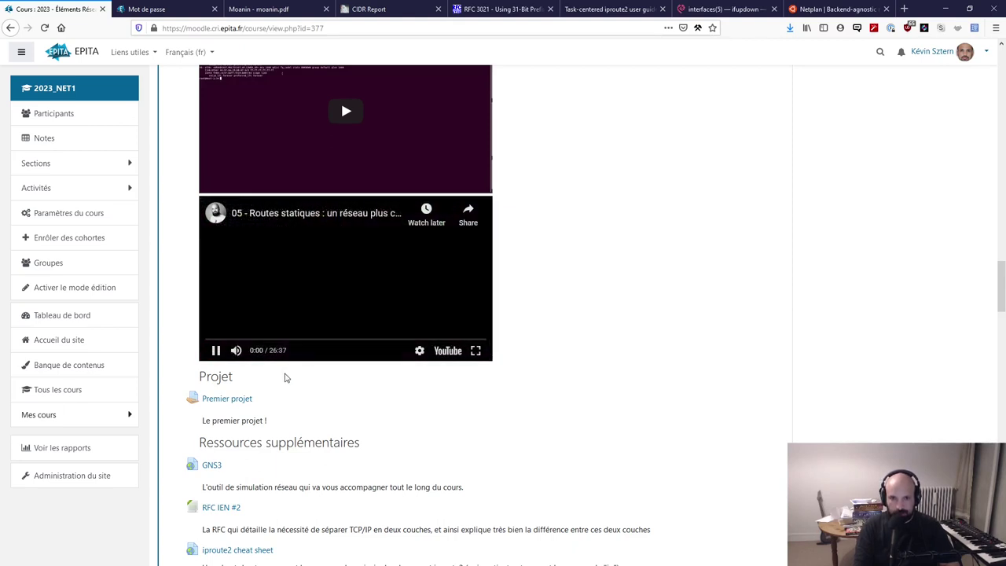
left_click(271, 359)
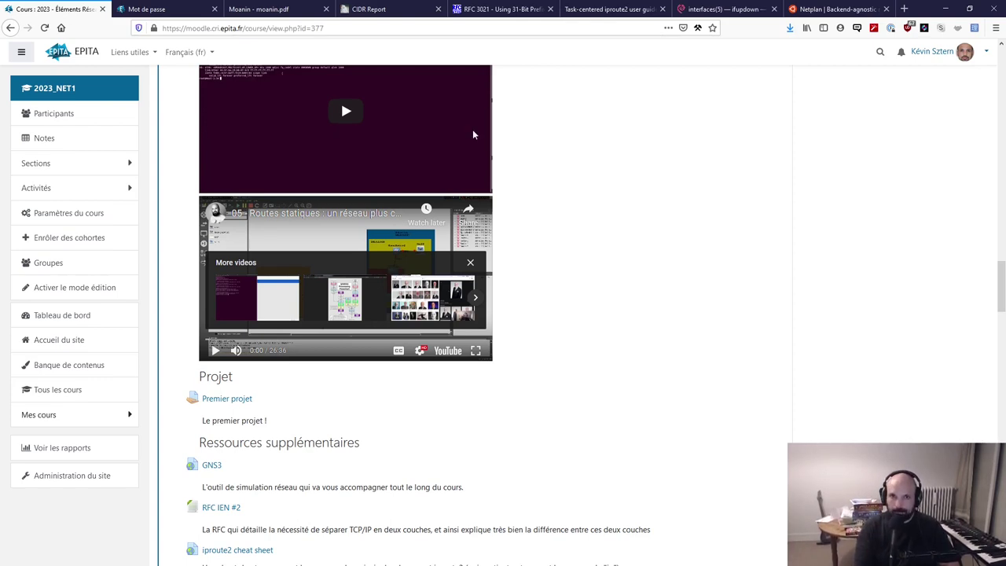
- Reread section 3.7 of moanin.pdf on giving Router1 static routes to C and D through "up" commands
left_click(284, 10)
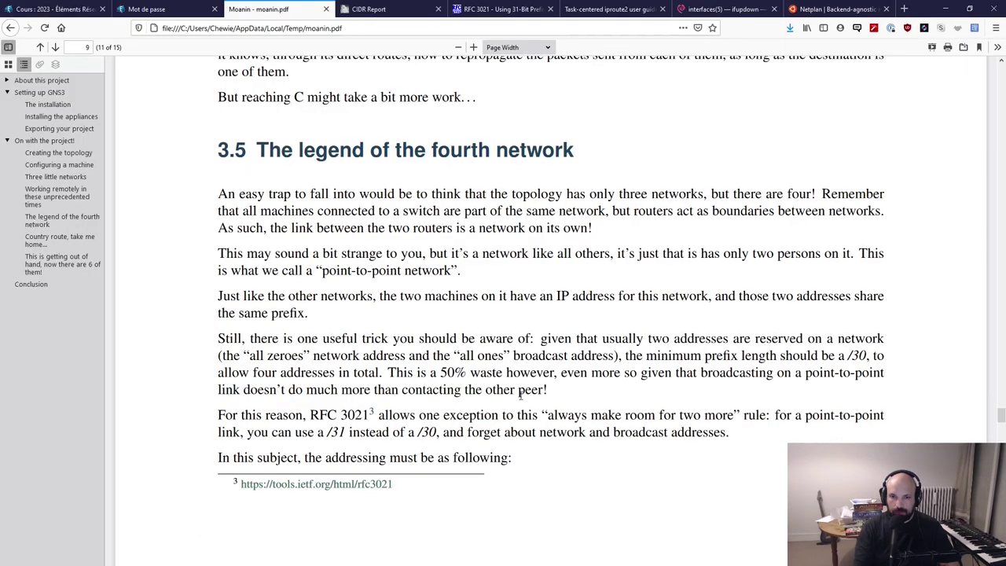
left_click(59, 260)
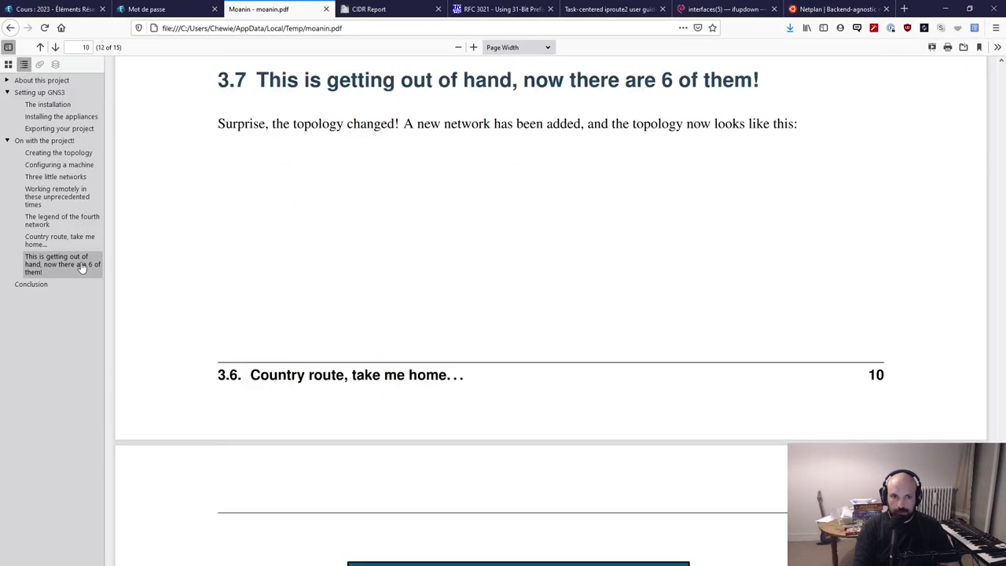
scroll(472, 303, "down", 10)
scroll(465, 304, "down", 10)
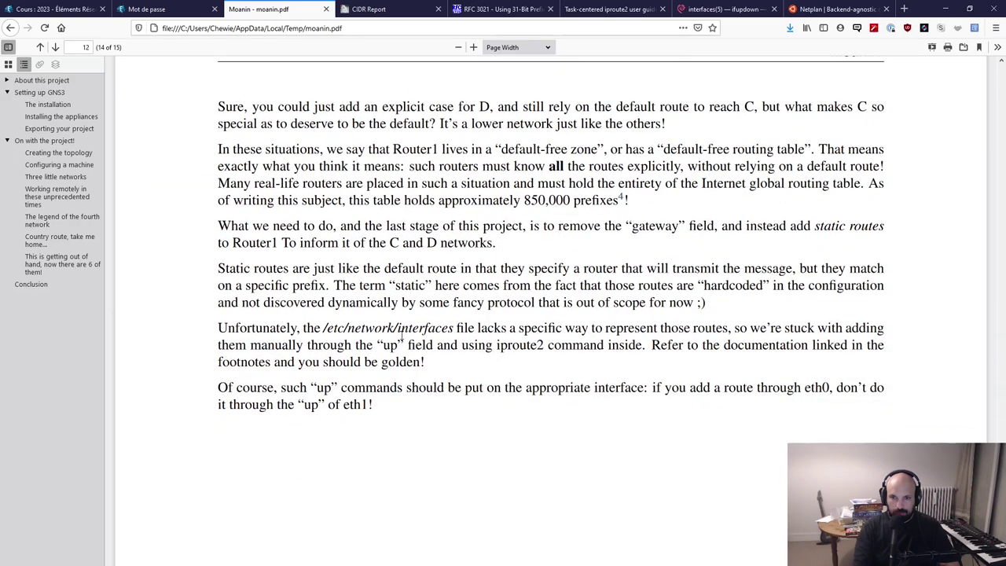
scroll(562, 386, "down", 5)
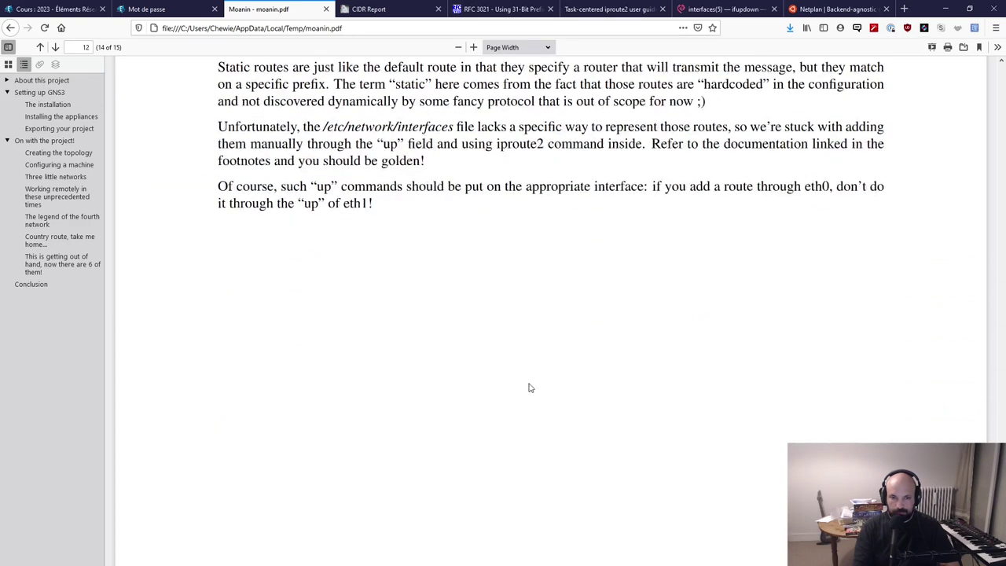
scroll(456, 387, "up", 5)
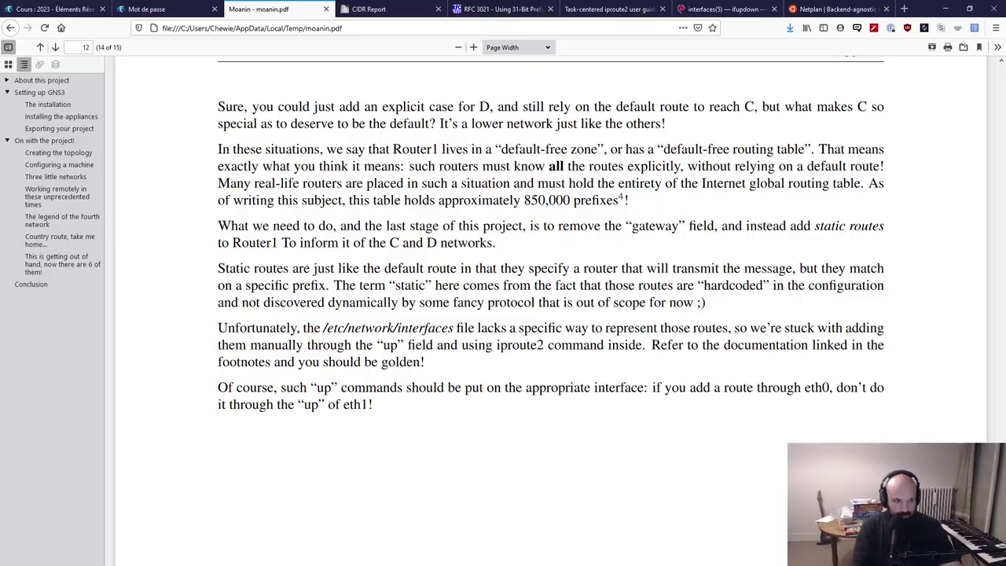
- Switch to GNS3, start Router1 and reconnect its console session
key("alt+Tab")
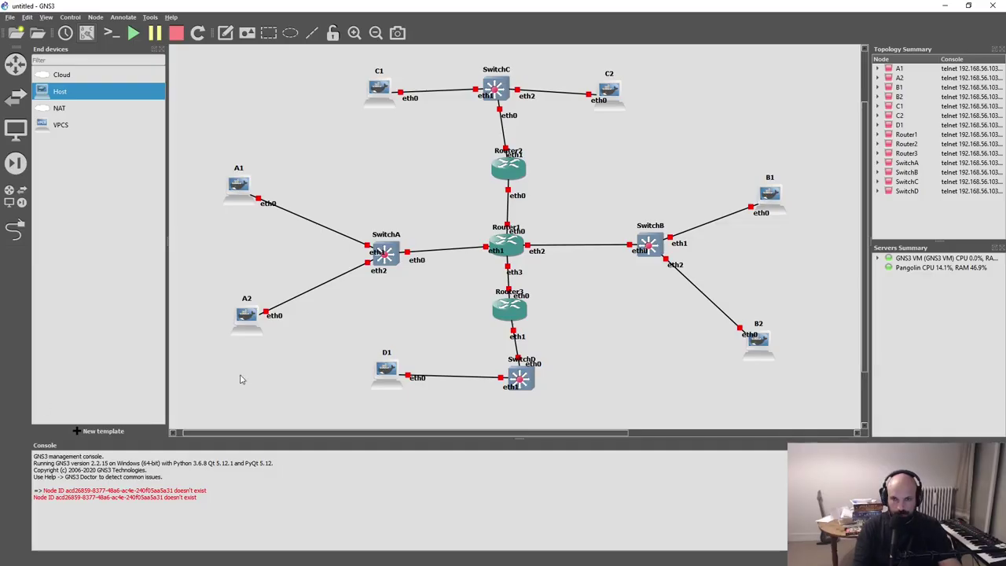
right_click(506, 248)
left_click(542, 281)
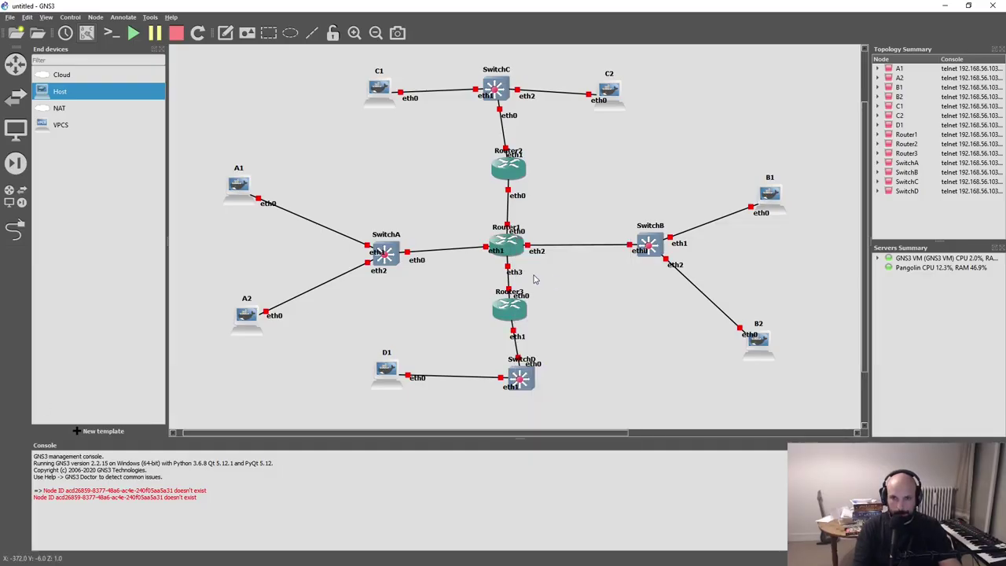
double_click(508, 247)
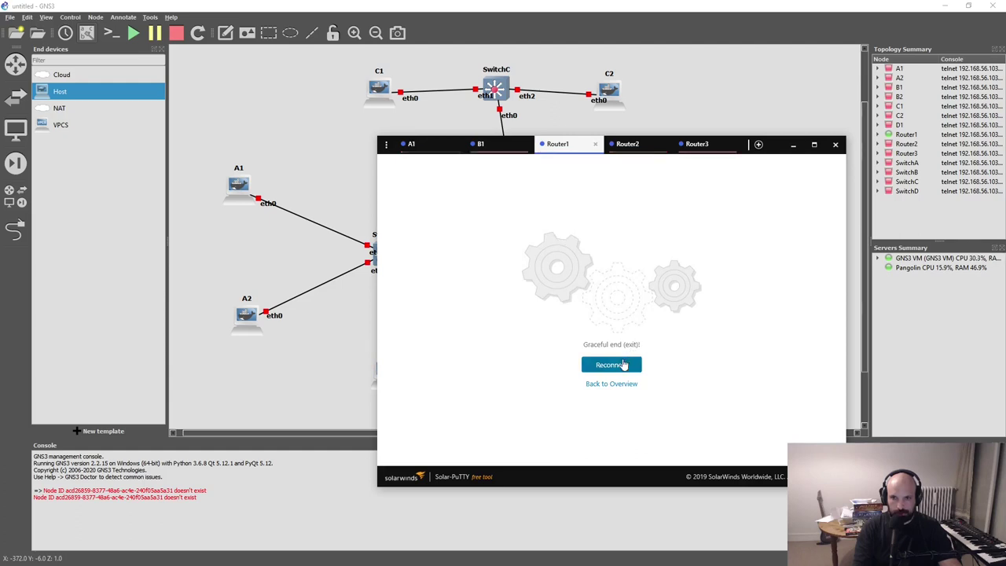
left_click(598, 365)
- Open /etc/network/interfaces in vim on Router1 and reposition the console window over the topology
type("vim /e")
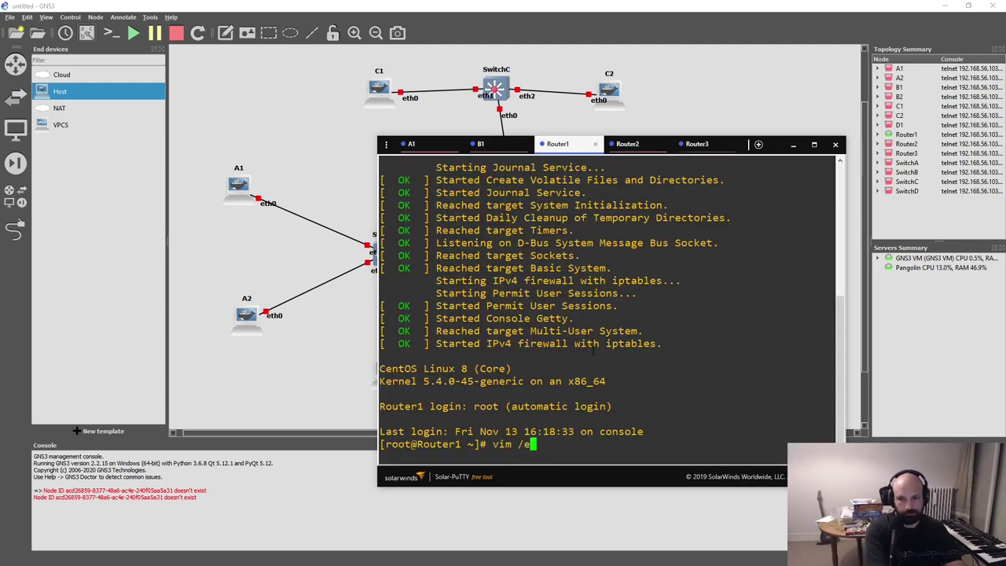
type("tc/network/interfaces")
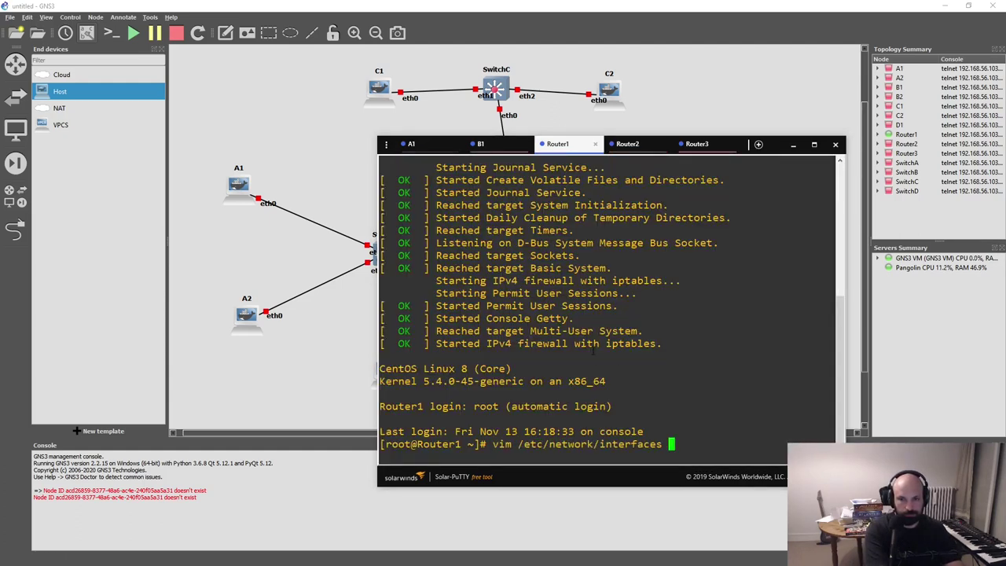
key("Return")
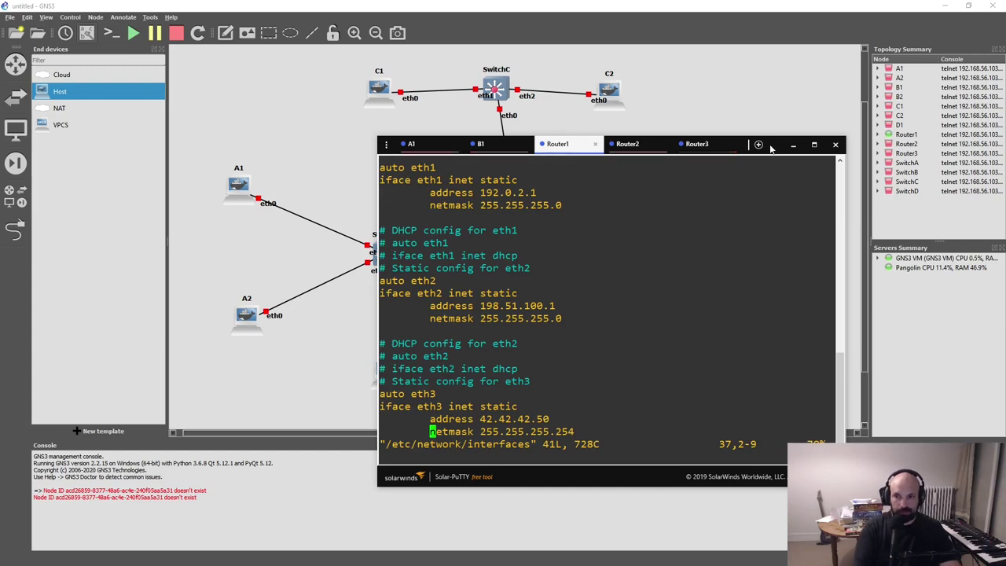
left_click_drag(760, 139, 817, 322)
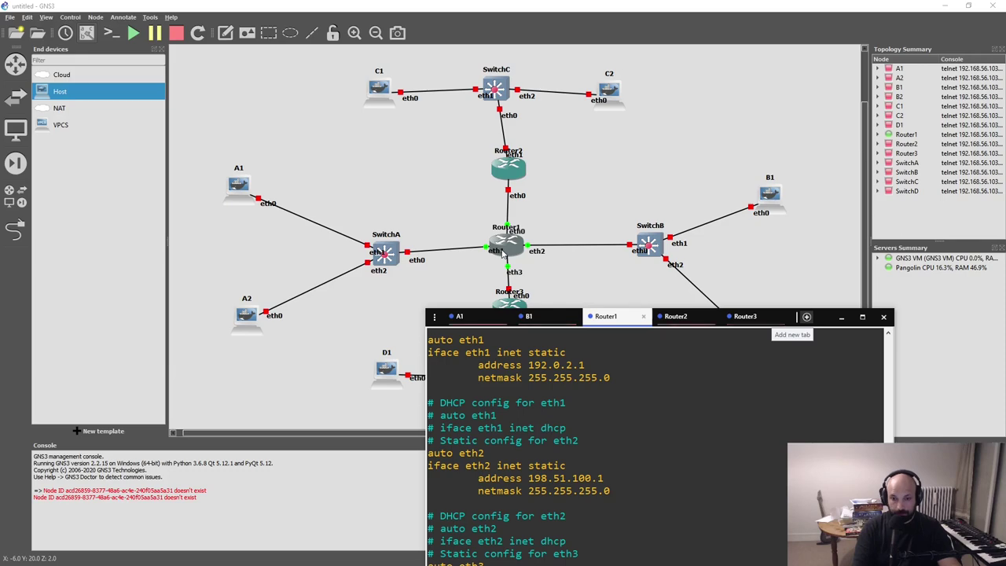
left_click_drag(820, 317, 806, 193)
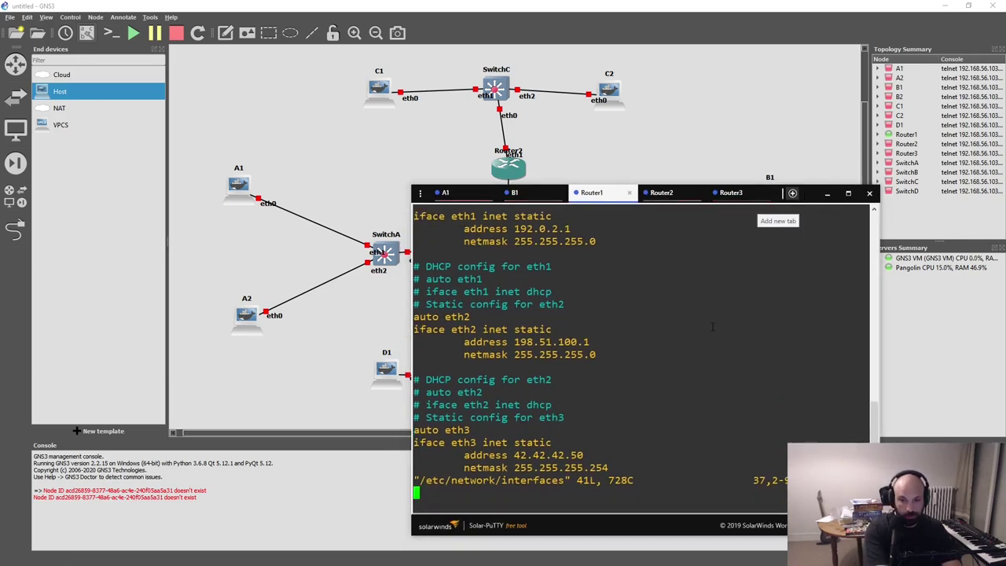
- Suspend vim on Router1 and list its routing table with "ip r"
key("ctrl+z")
type("ip r")
key("Return")
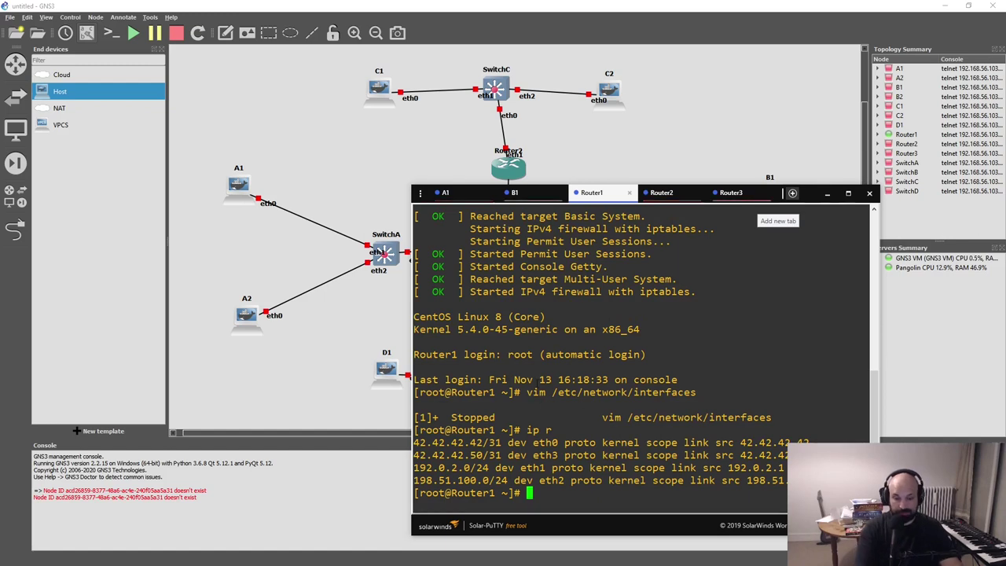
- Ping 203.0.113.2 from Router1 to test whether network C can be reached
type("ping 203")
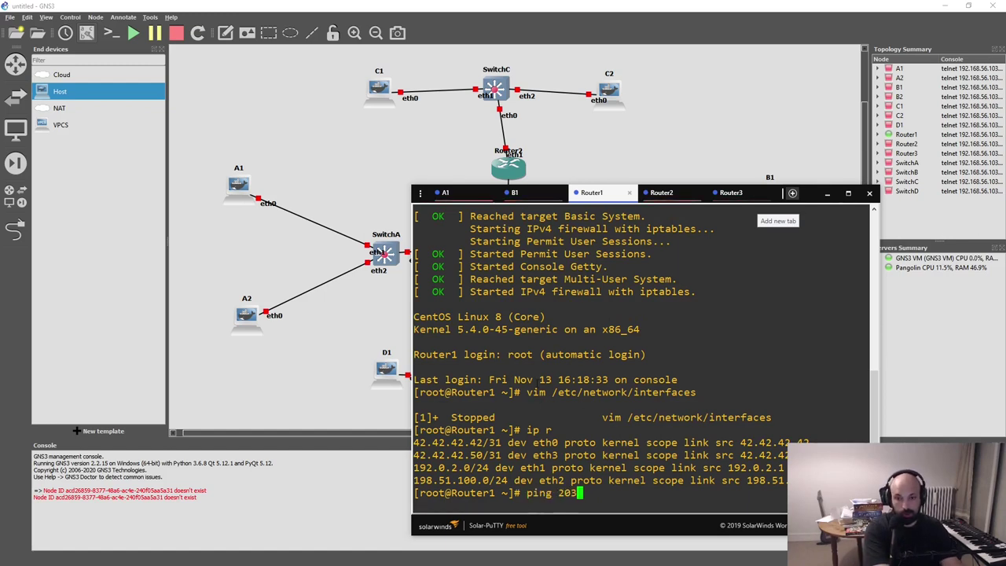
type(".0.114")
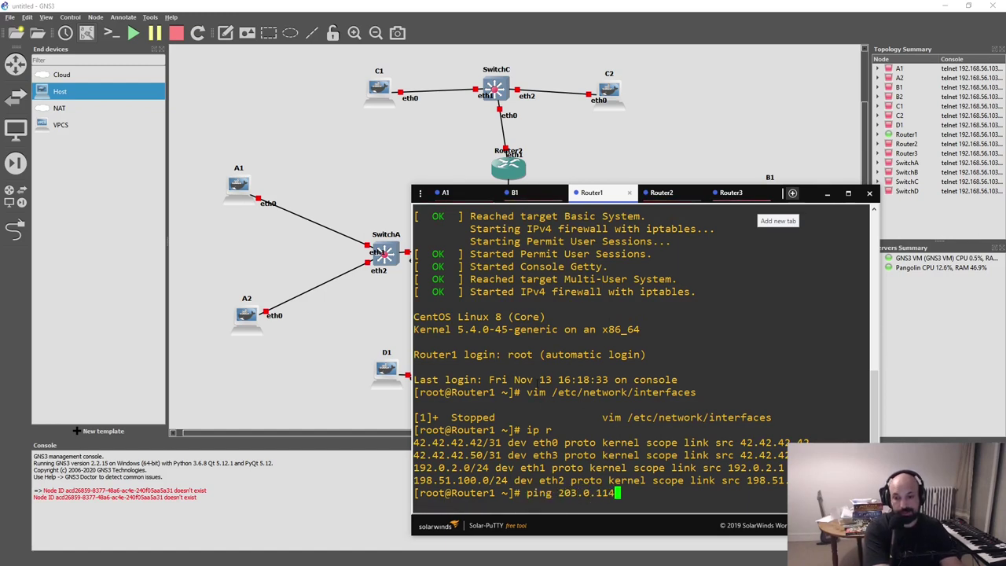
key("BackSpace")
type("3.2")
key("Return")
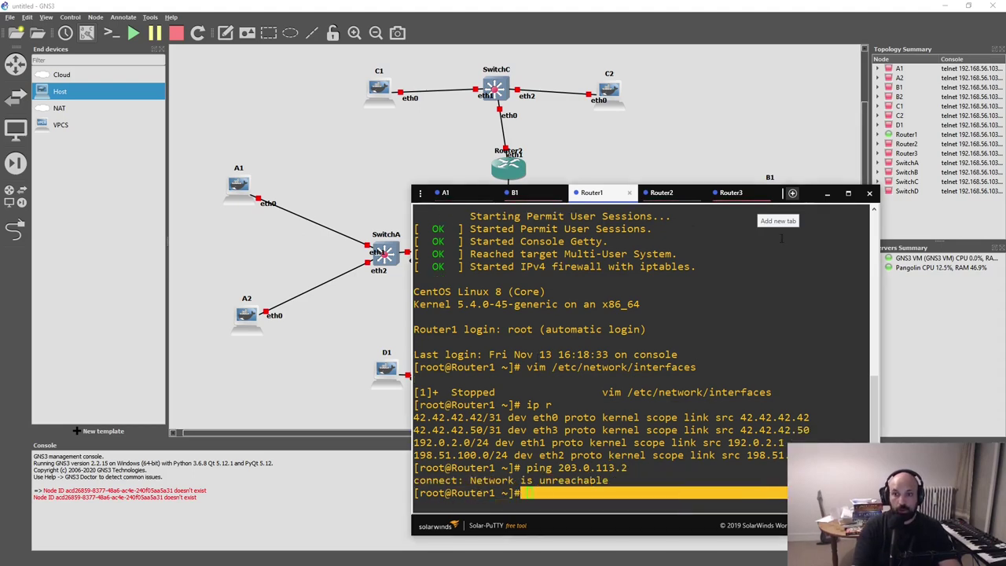
- Check the topology behind the console, then resume the suspended vim session on Router1 and go to the eth0 static configuration
left_click_drag(809, 198, 728, 344)
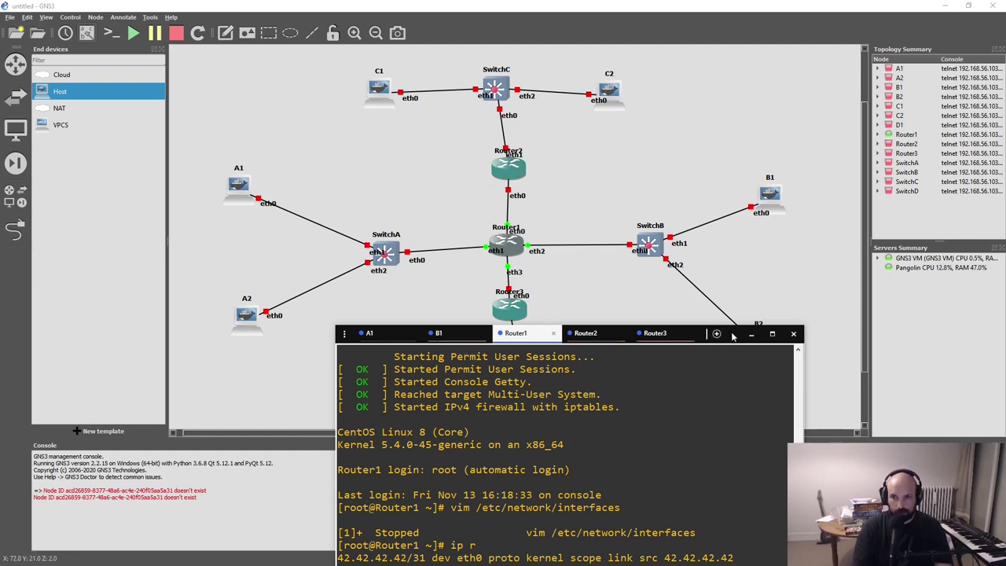
left_click_drag(736, 331, 748, 118)
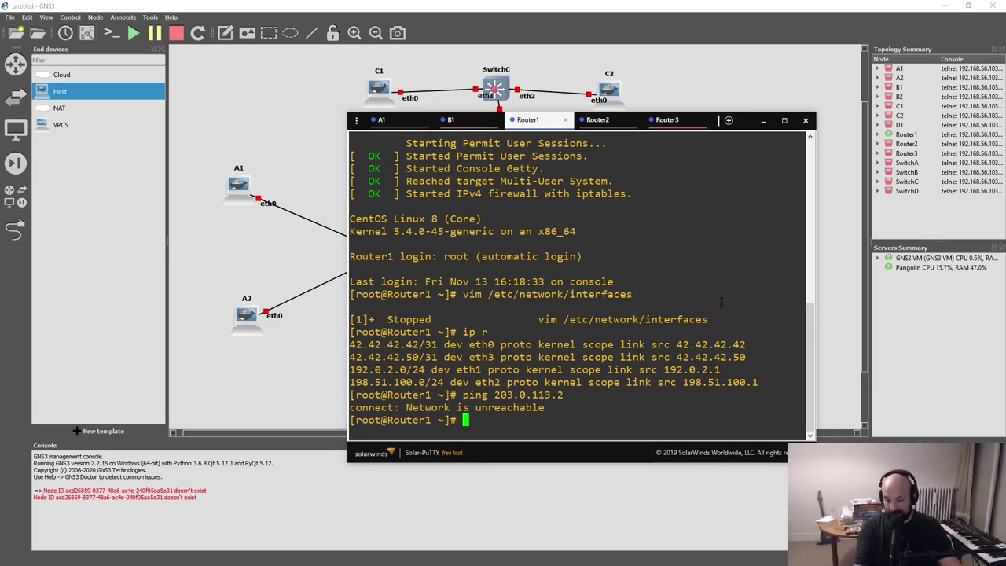
type("fg")
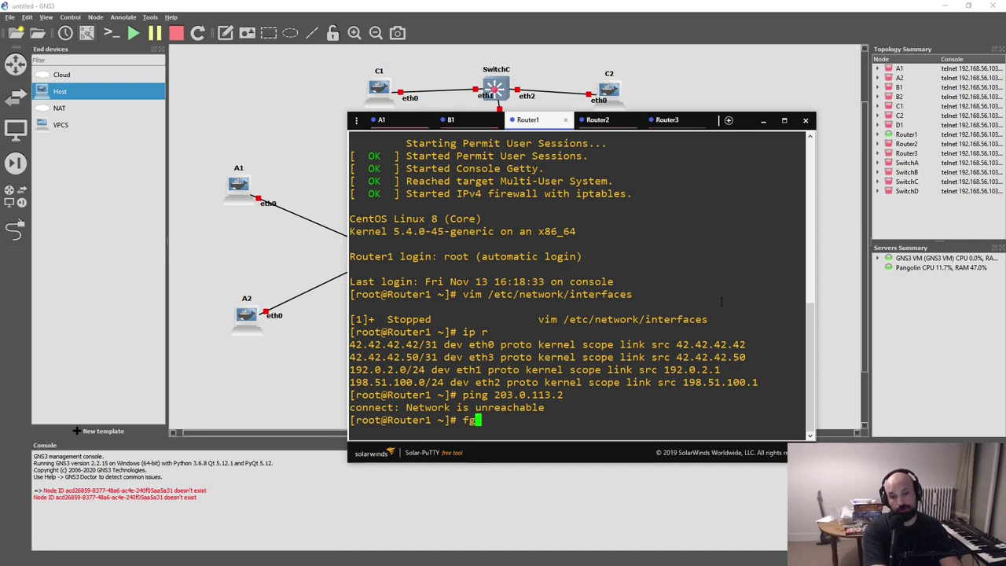
key("Return")
key("k")
key("k")
key("k")
key("k")
key("k")
key("k")
key("k")
key("k")
key("k")
key("k")
key("k")
key("k")
key("k")
key("k")
key("k")
key("k")
key("k")
key("k")
key("k")
key("k")
key("k")
key("k")
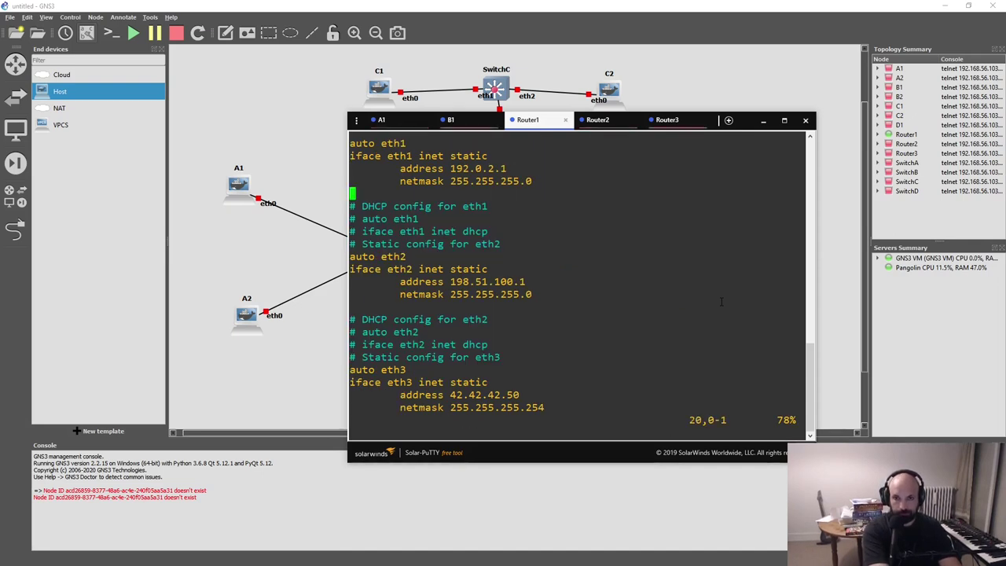
key("j")
key("j")
key("j")
key("j")
key("j")
key("j")
key("j")
key("j")
- Add the line "up ip route add 203.0.113.0/24 via" below eth0's netmask and uncover the topology around Router2 for the next hop
key("o")
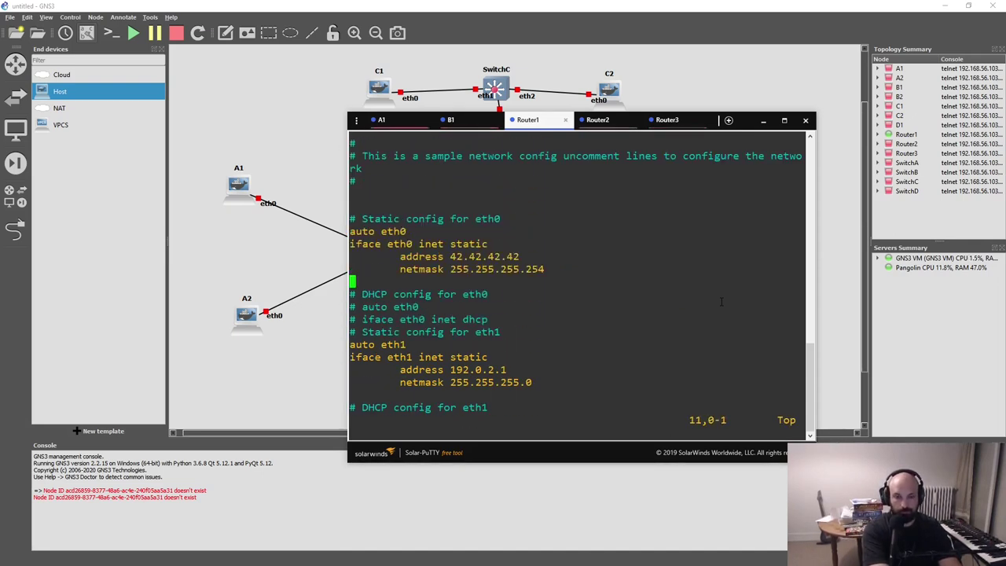
key("Tab")
type("up ip route")
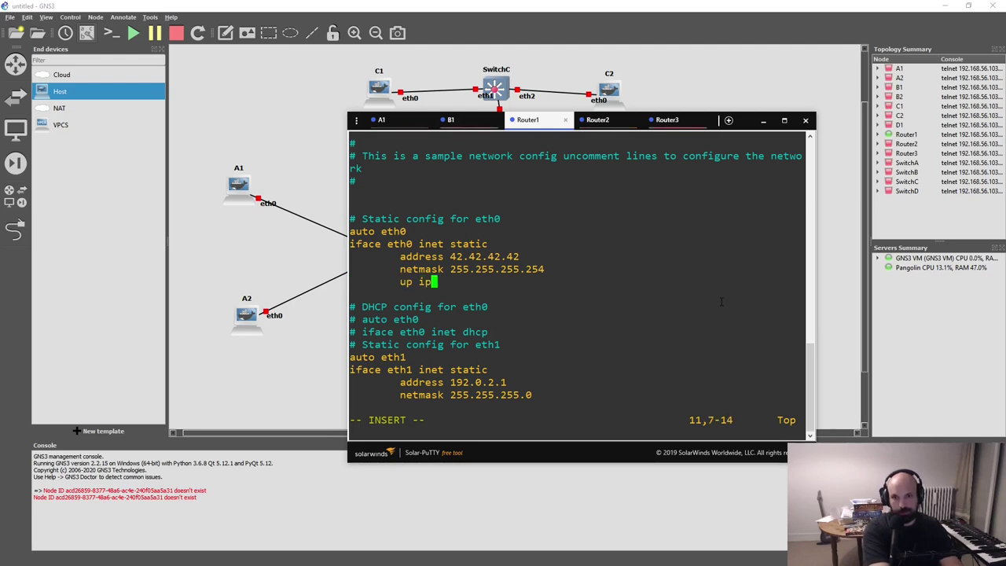
type("dd")
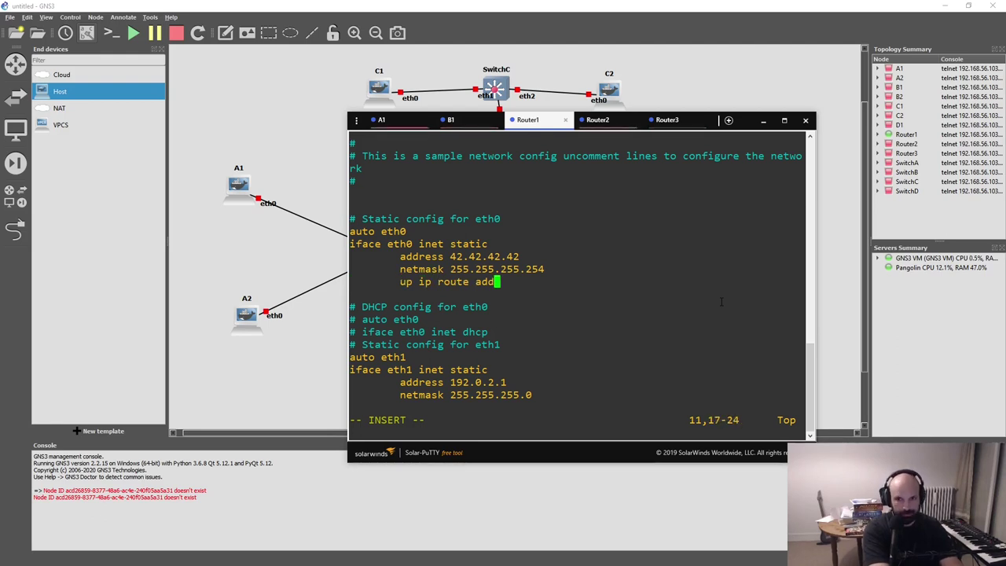
type(" 203.0.113")
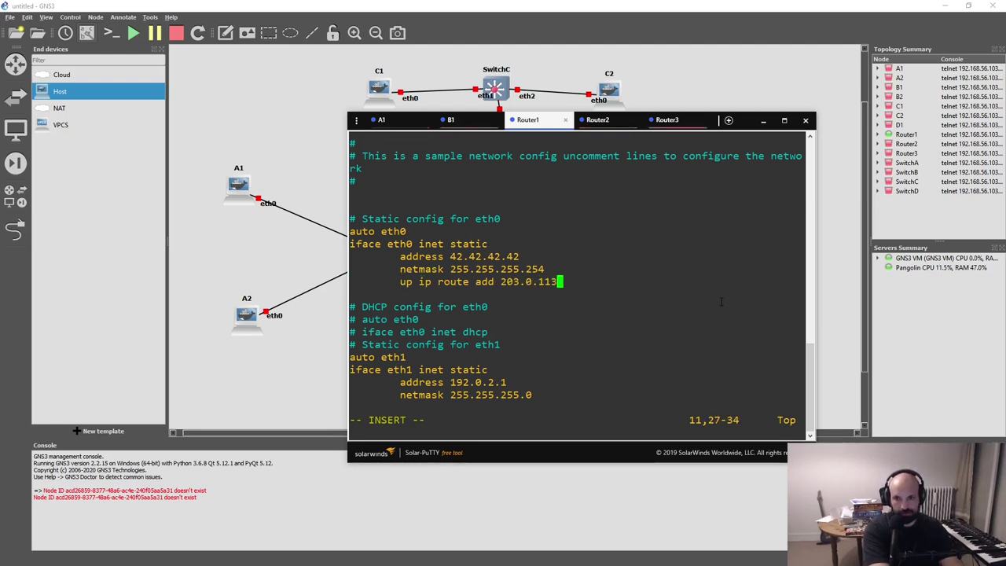
type(".0/24 via")
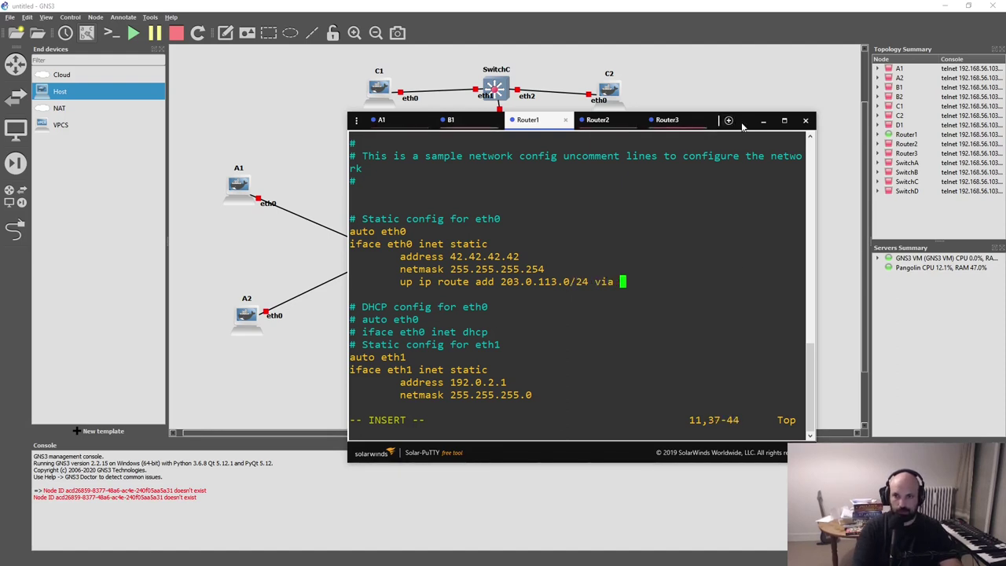
left_click_drag(718, 116, 713, 303)
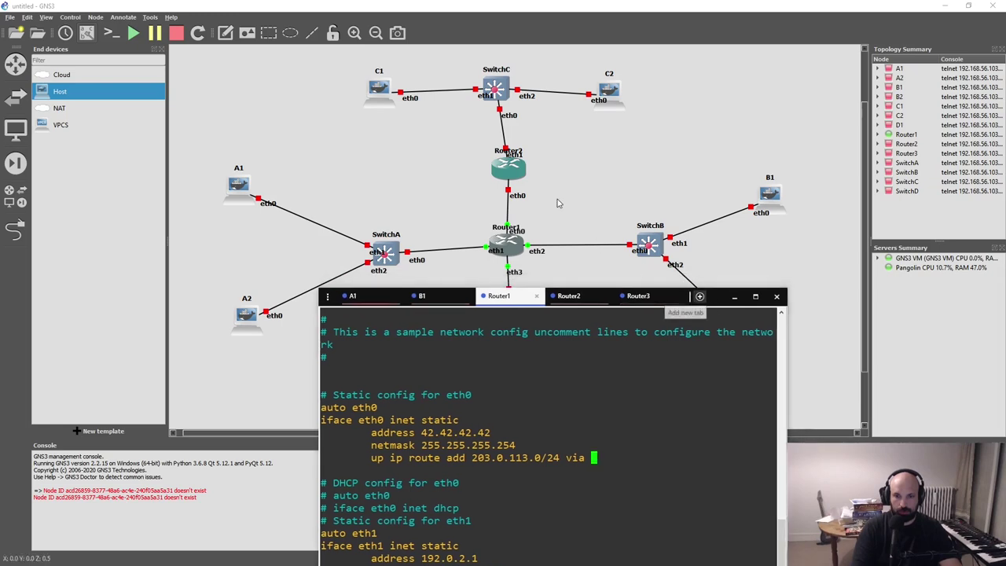